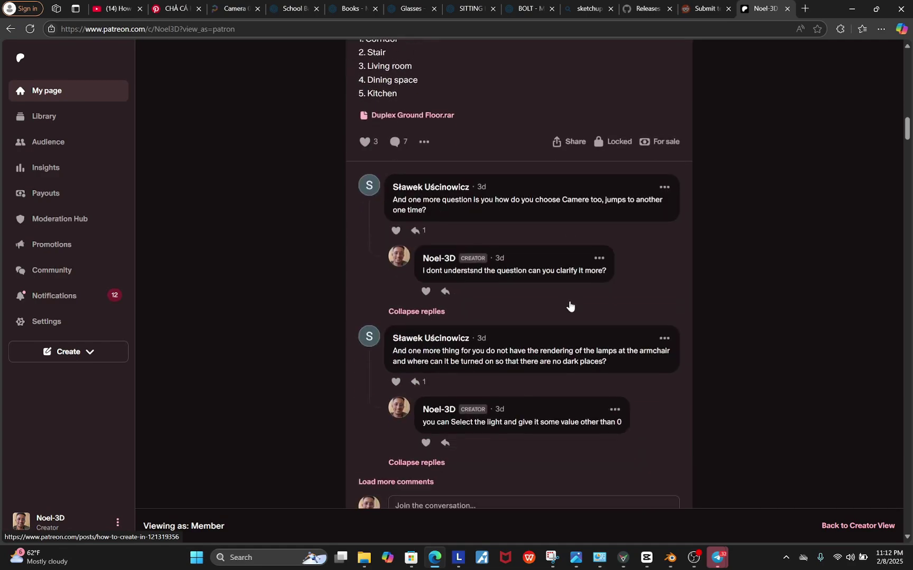
- Browse the Pinterest home feed for reference images, and bring up the saved photo of the book on the bench
scroll(570, 305, down, 15)
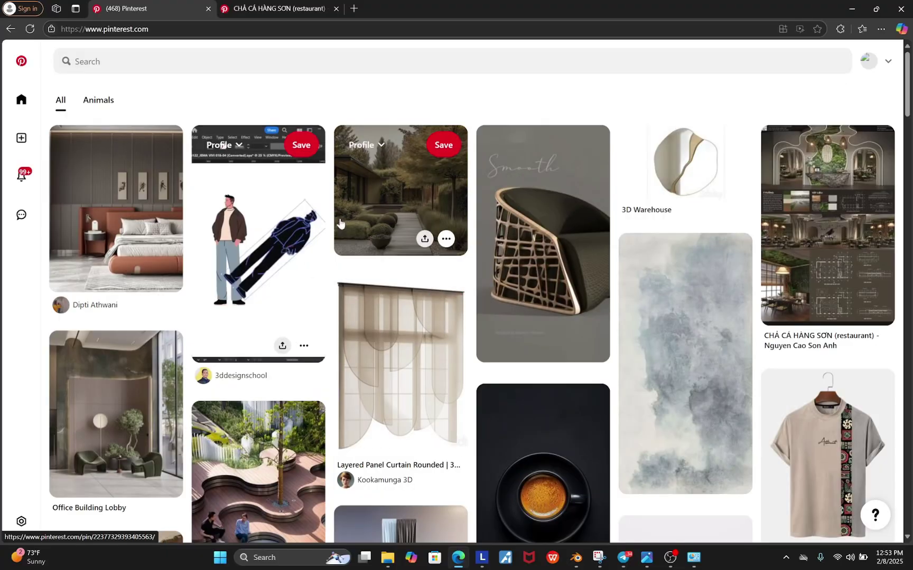
scroll(317, 301, down, 4)
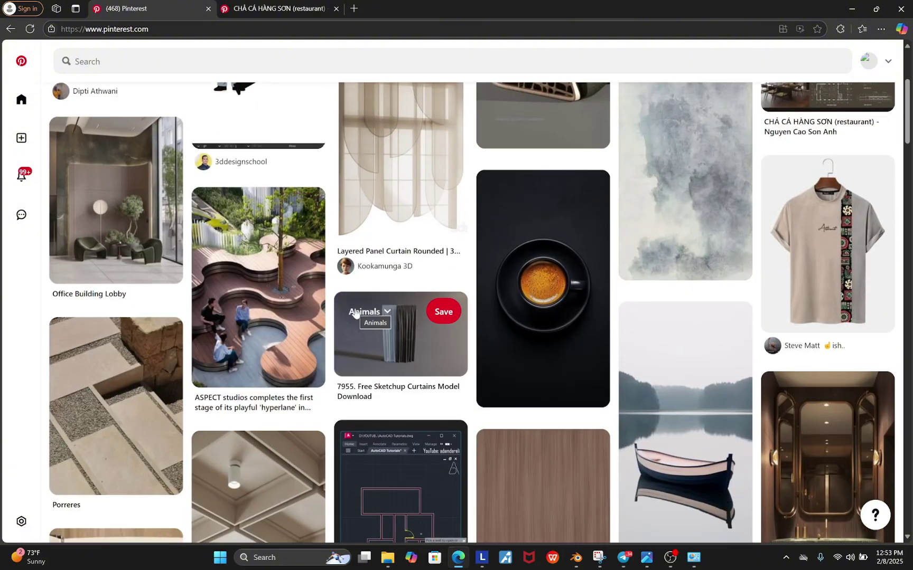
scroll(356, 314, down, 3)
scroll(369, 394, down, 3)
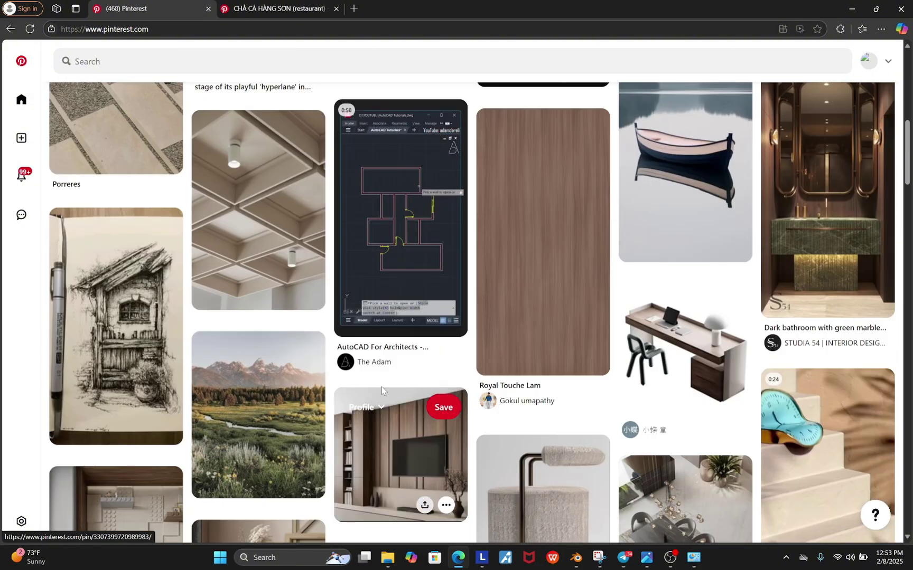
scroll(337, 383, down, 2)
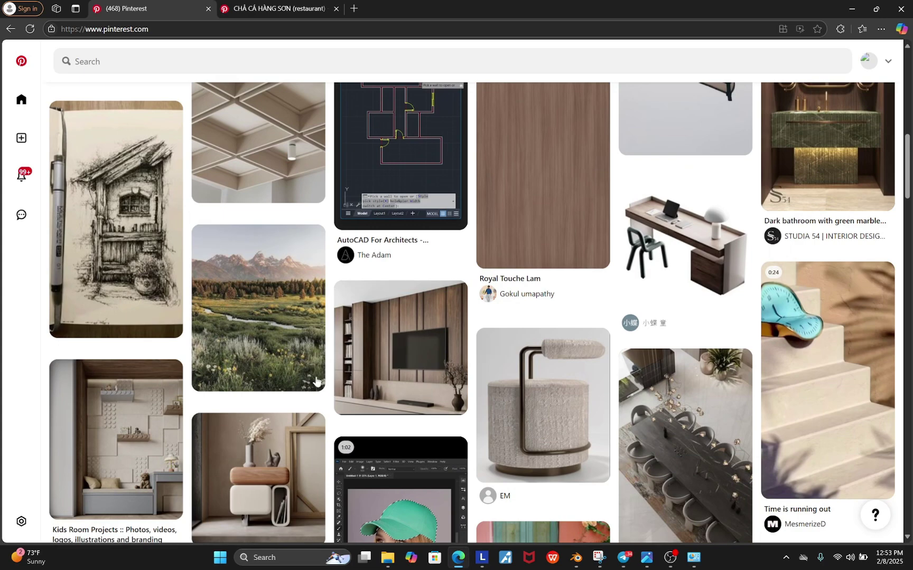
scroll(401, 354, down, 5)
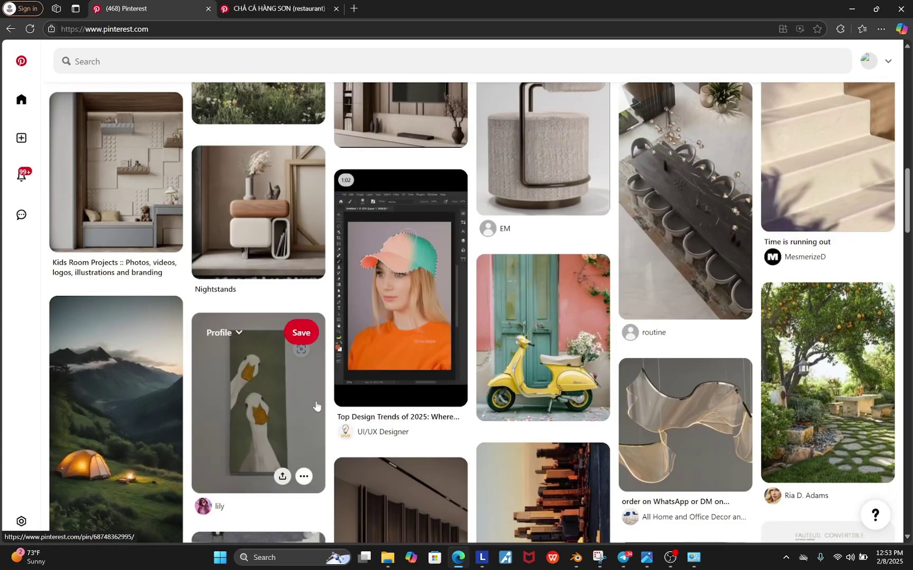
scroll(319, 408, down, 6)
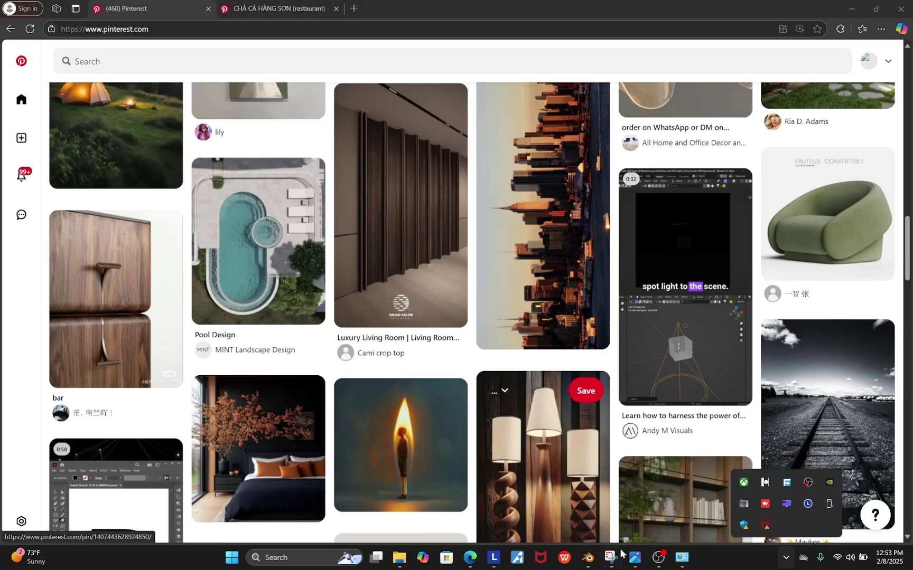
click(635, 563)
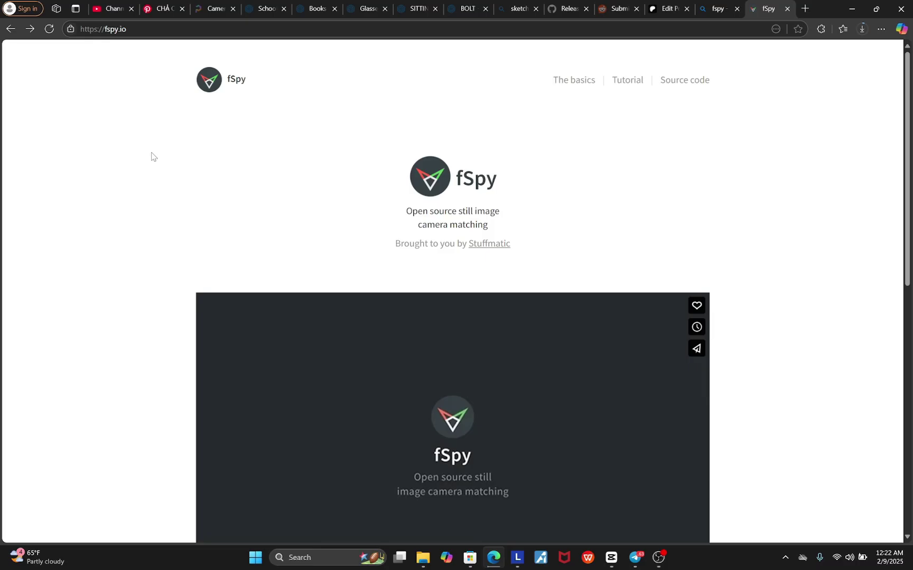
- Download fSpy-1.0.3-win.zip from the fSpy 1.0.3 release page linked on fspy.io
scroll(151, 156, down, 3)
scroll(151, 156, down, 5)
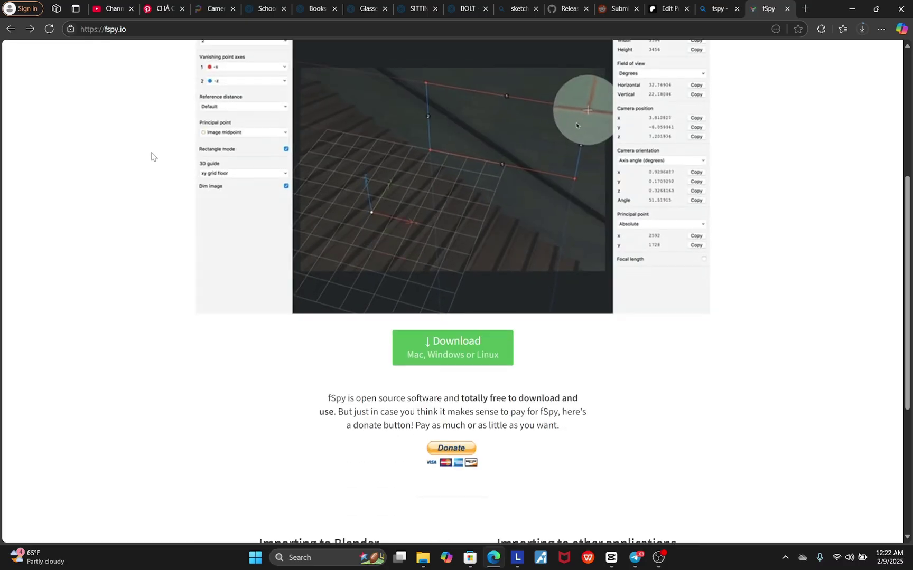
scroll(387, 282, down, 1)
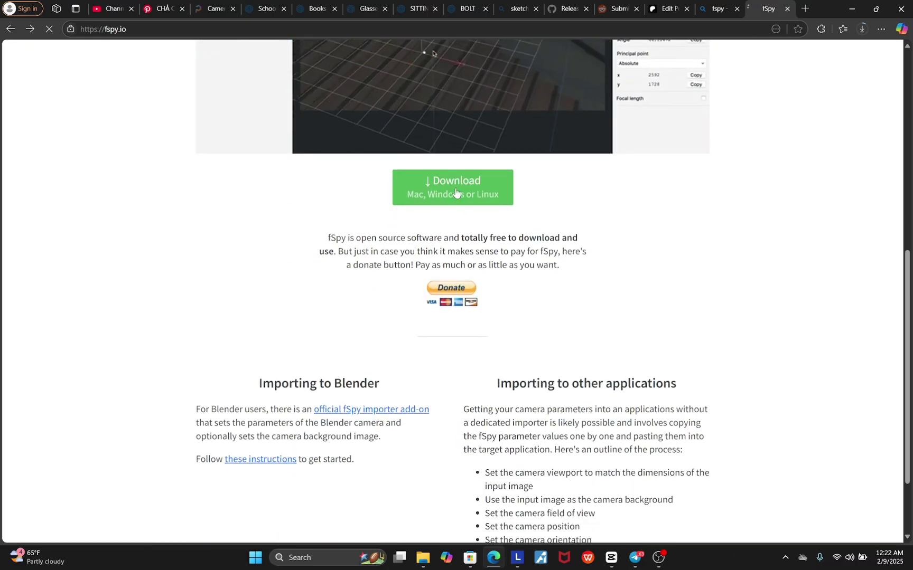
click(456, 187)
scroll(221, 359, down, 1)
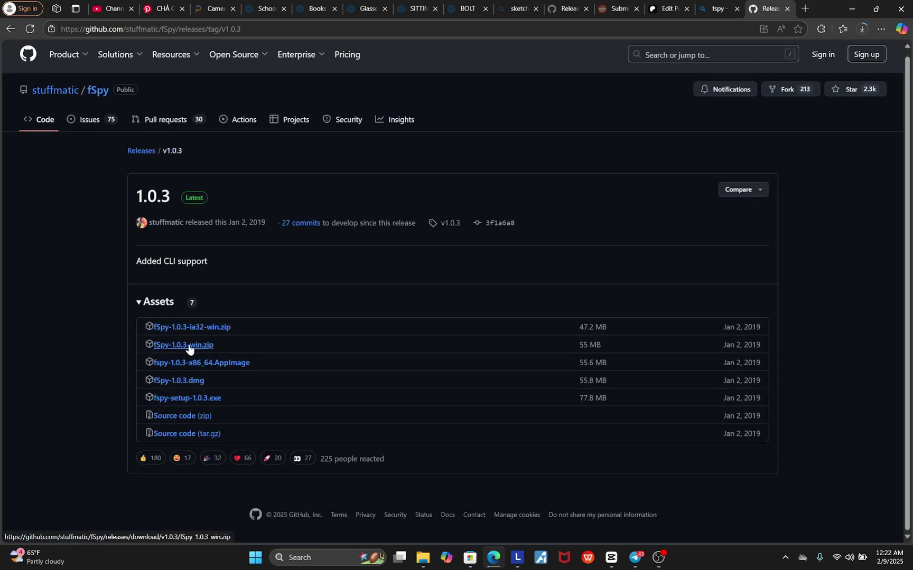
click(189, 346)
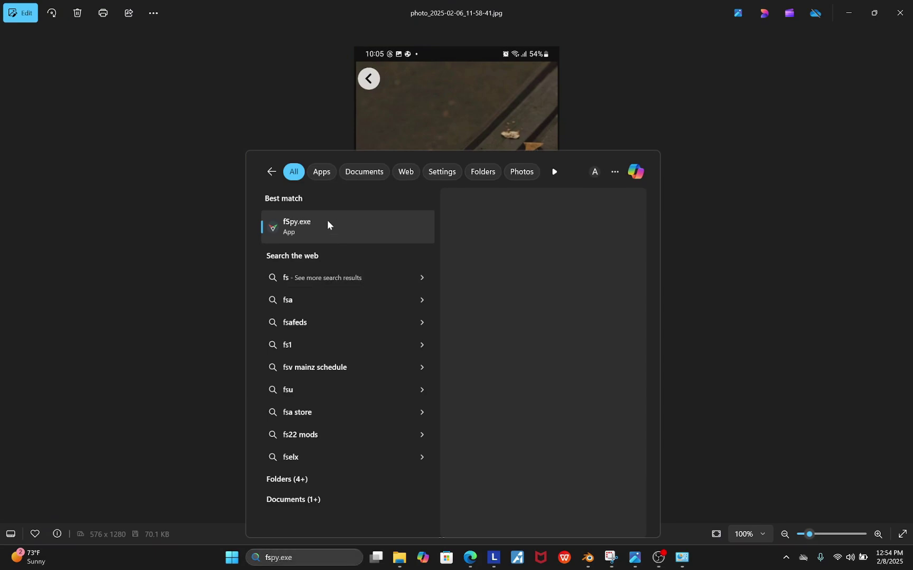
- Launch fSpy and open the image photo_2025-02-06_11-58-41.jpg from the Downloads folder
click(328, 221)
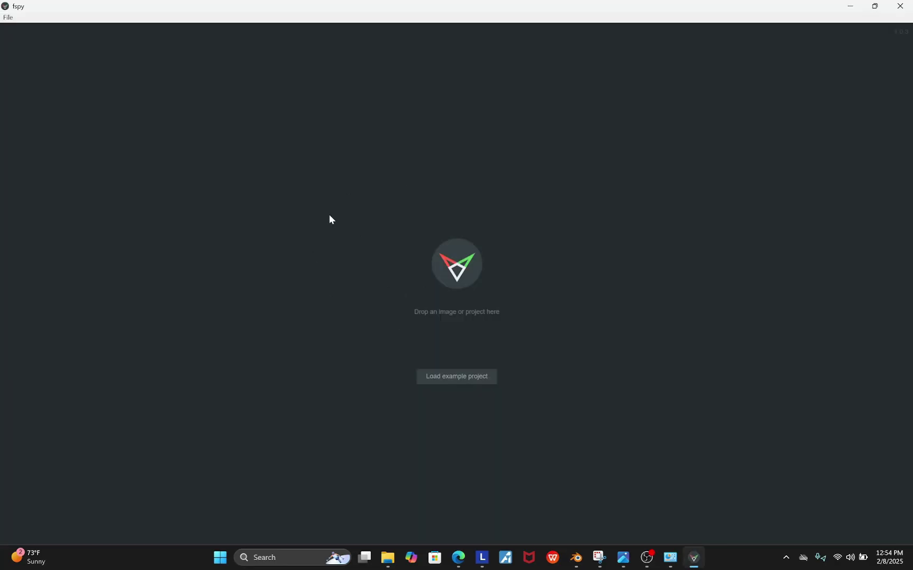
click(8, 18)
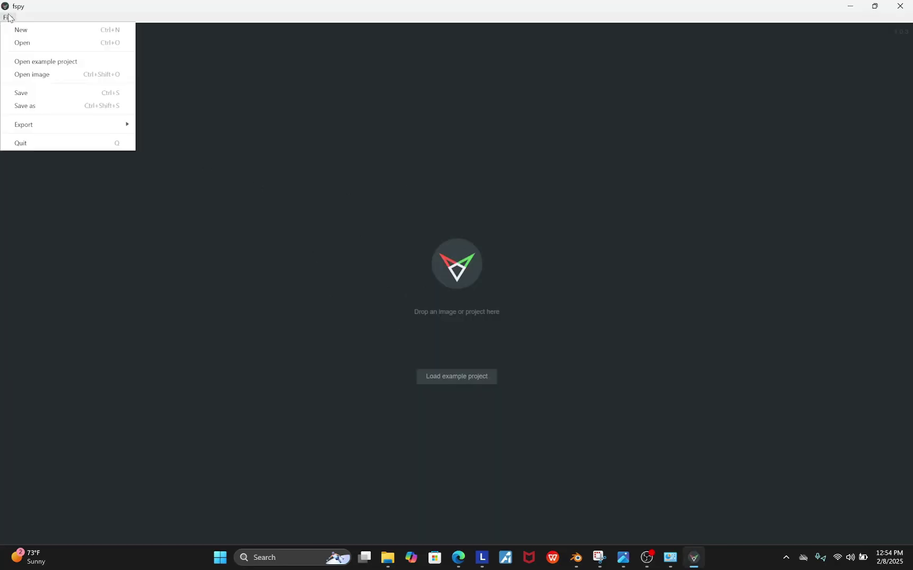
click(35, 75)
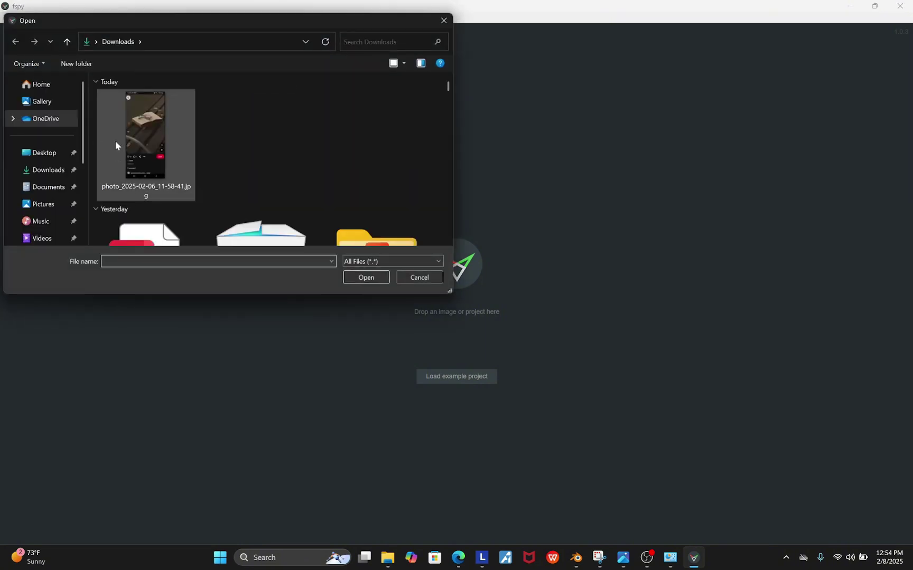
click(139, 142)
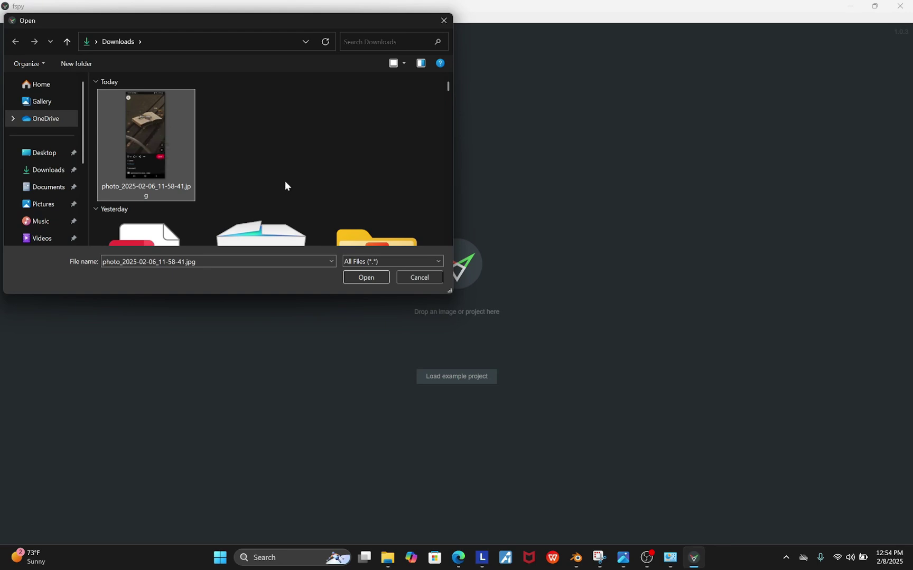
click(367, 276)
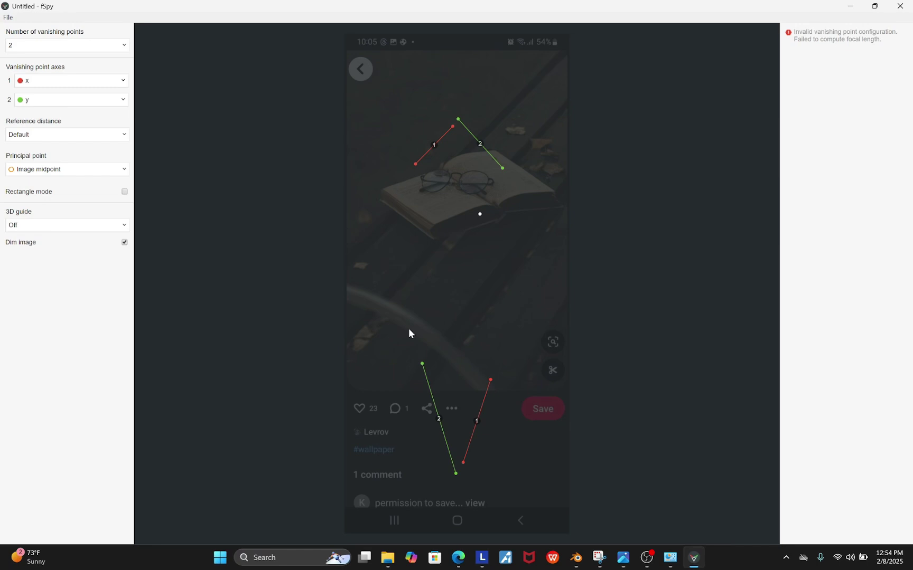
- Place the two guide lines of vanishing point 2 crosswise over the bench, one in front of the book and one along its back edge
drag(422, 365, 362, 260)
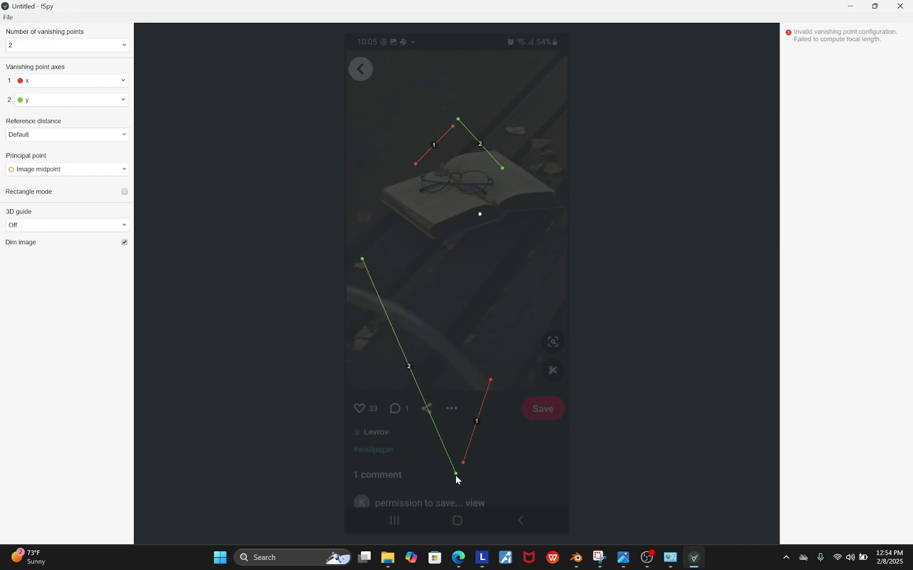
drag(456, 474, 554, 313)
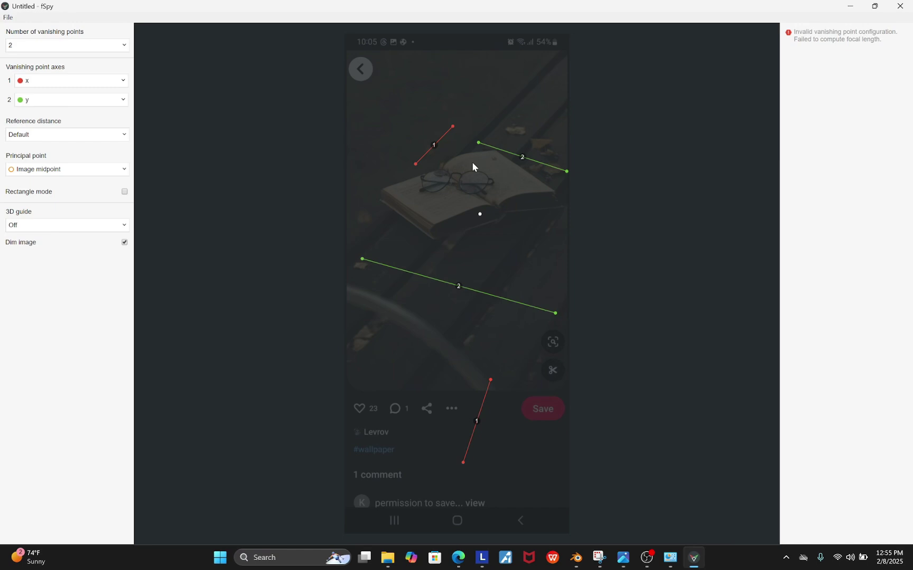
mouse_move(478, 143)
mouse_down()
mouse_move(458, 156)
mouse_move(466, 154)
mouse_up()
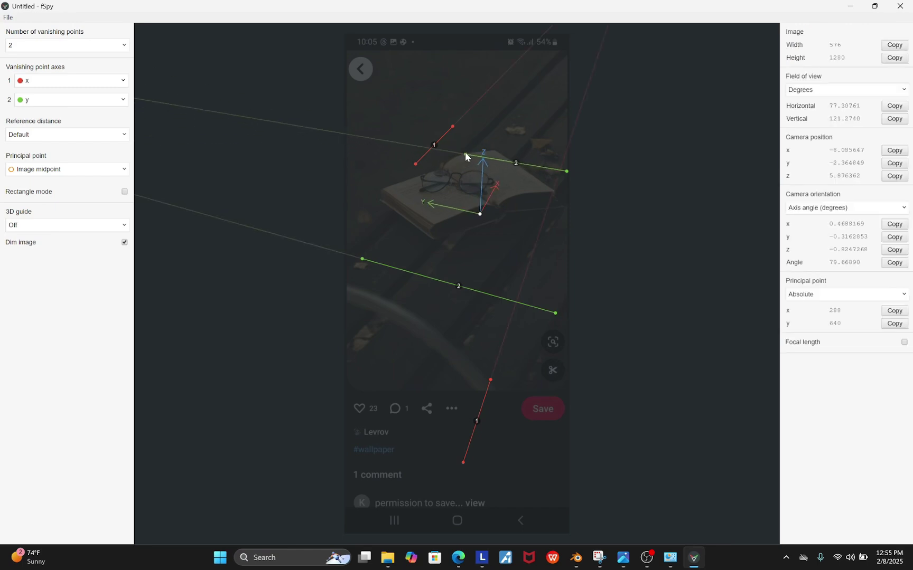
drag(566, 172, 563, 182)
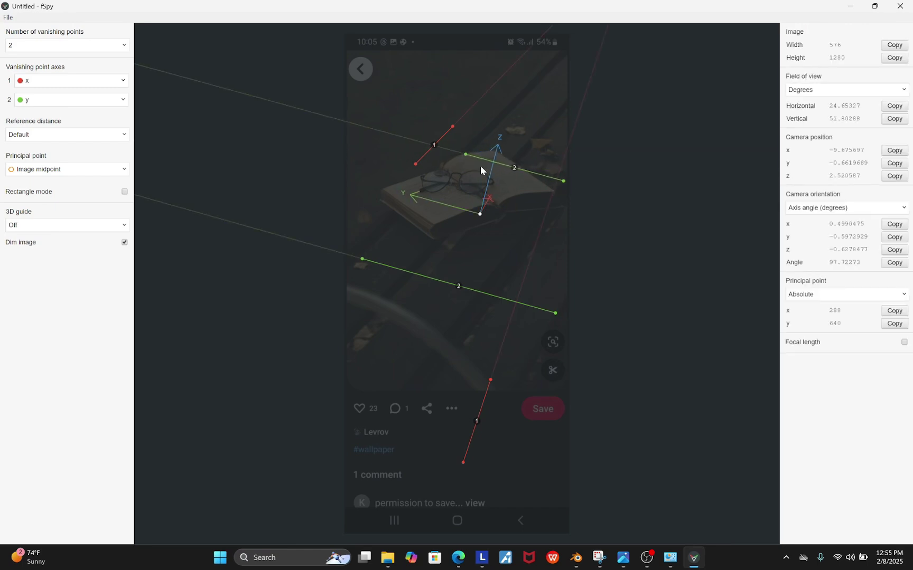
drag(463, 155, 461, 157)
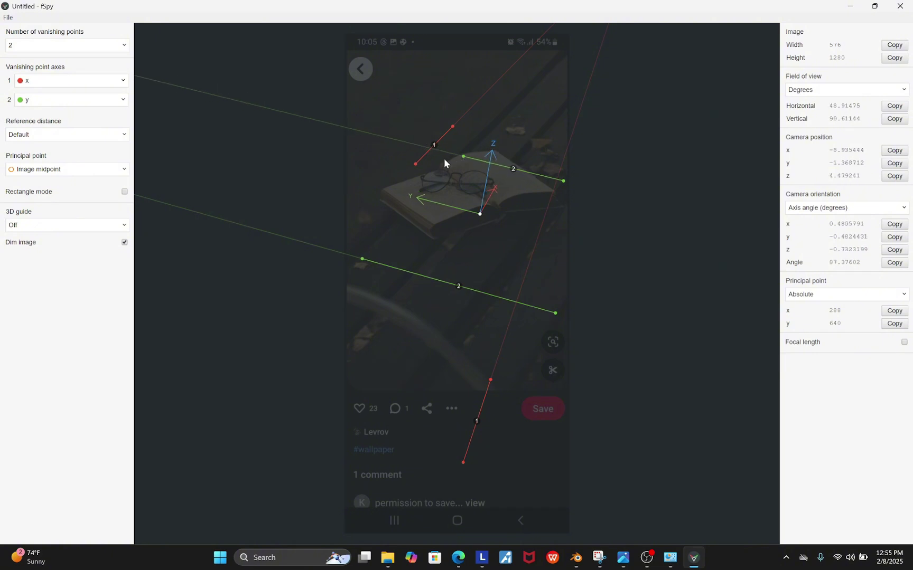
- Assign -y to vanishing point 1 and x to vanishing point 2, and move the origin to the book's front edge
click(55, 81)
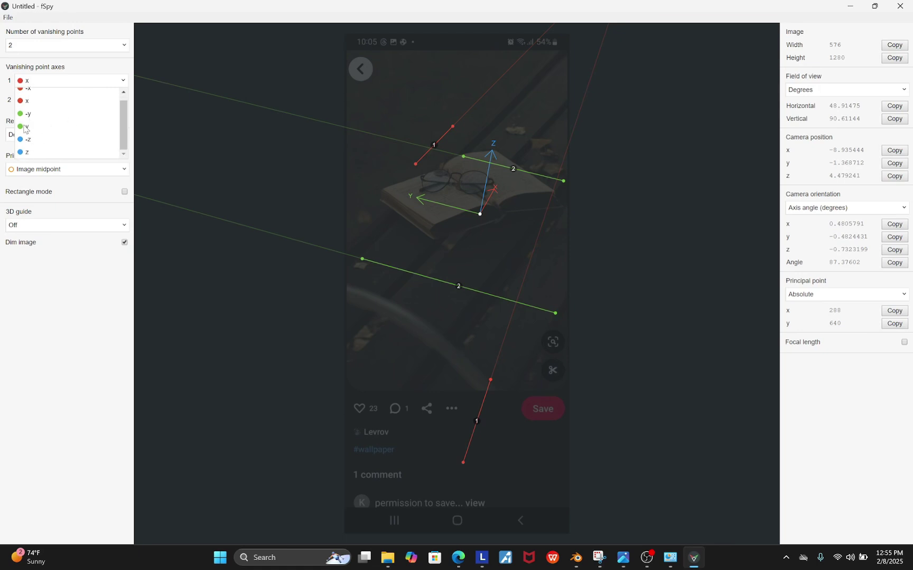
click(27, 132)
click(37, 100)
click(29, 126)
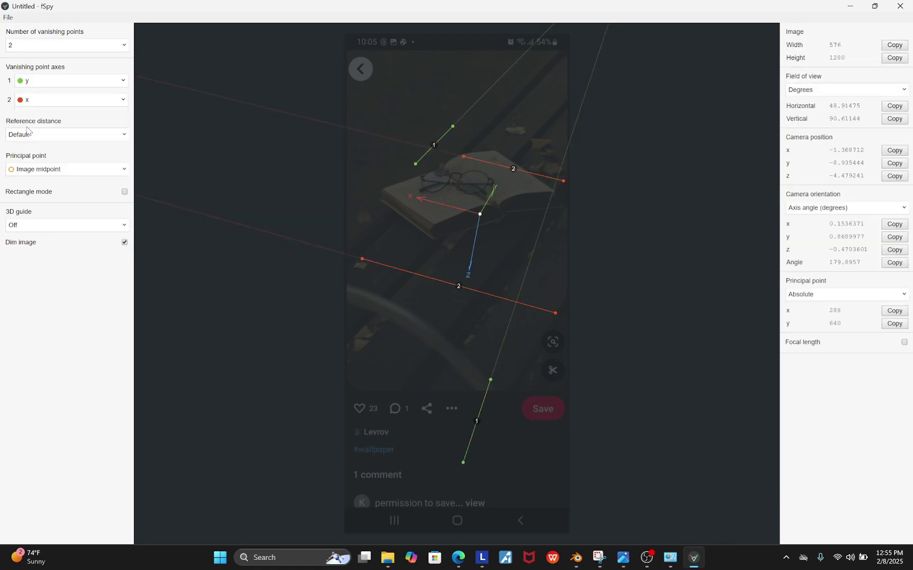
click(38, 100)
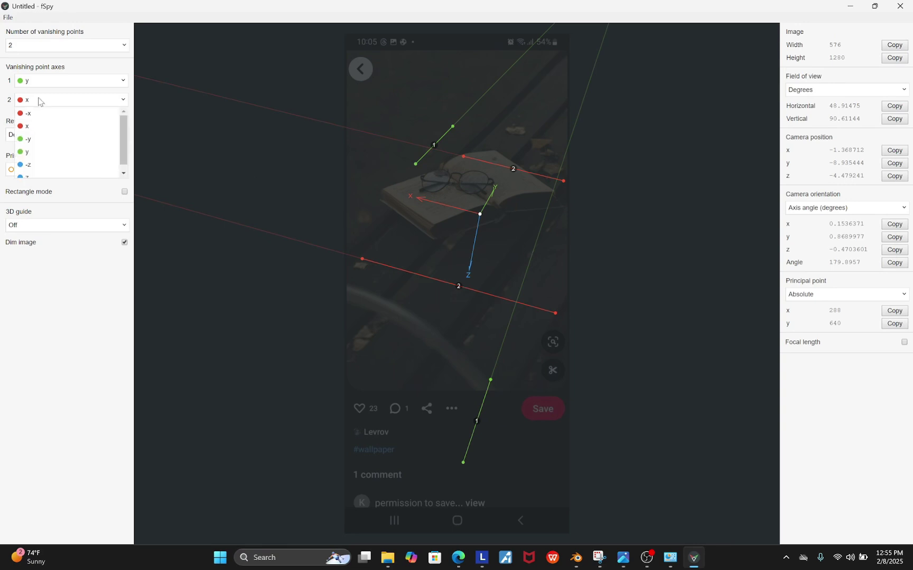
click(37, 84)
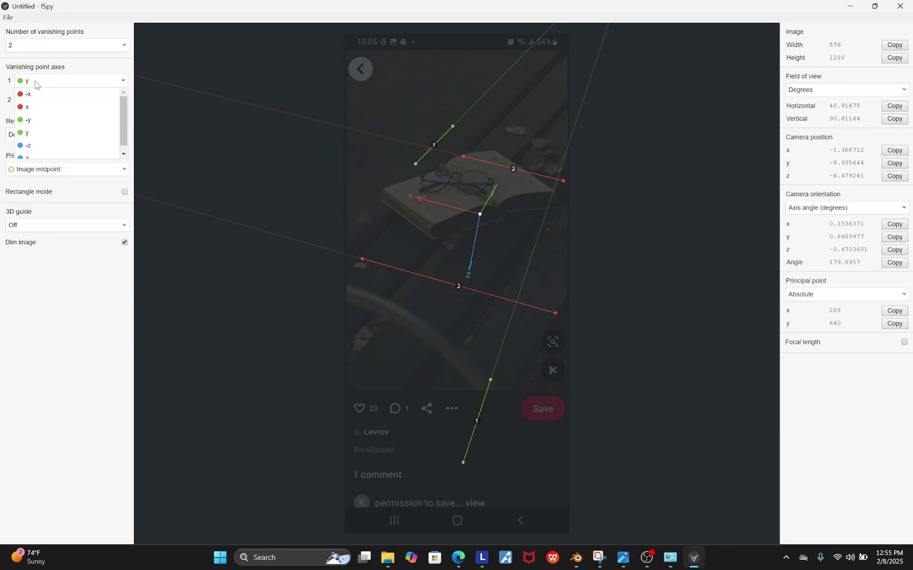
click(33, 119)
drag(479, 214, 457, 231)
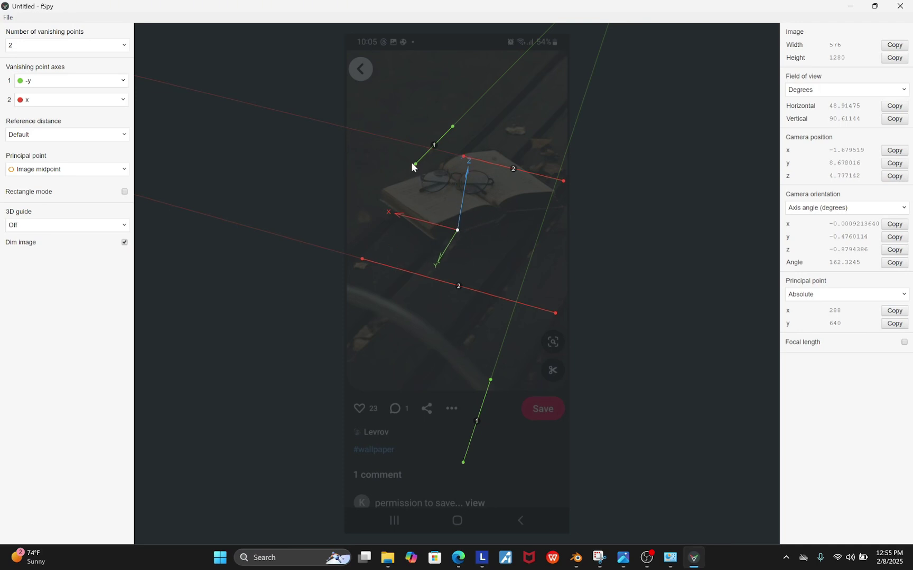
- Turn off image dimming and align both guide lines of vanishing point 1 with the long edges of the bench slats
drag(415, 167, 372, 248)
drag(453, 127, 486, 137)
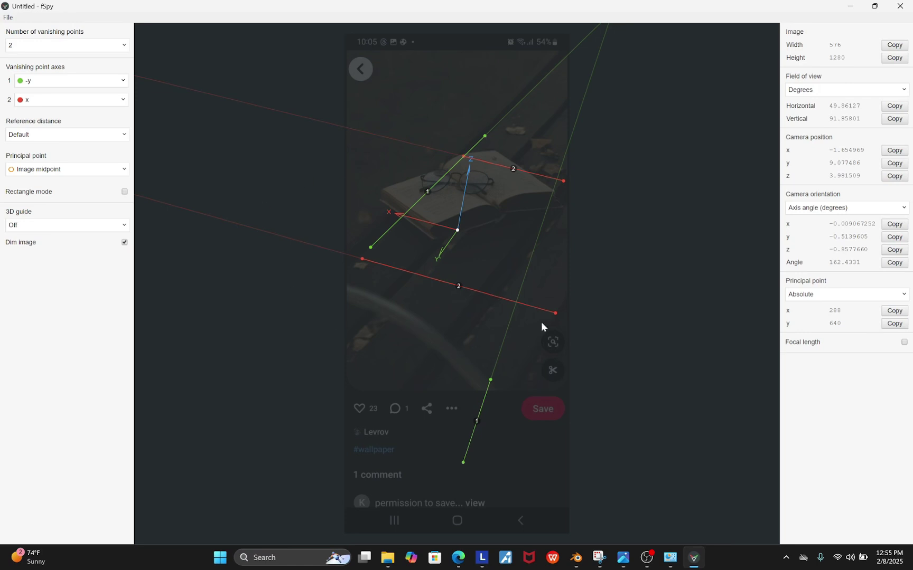
click(125, 242)
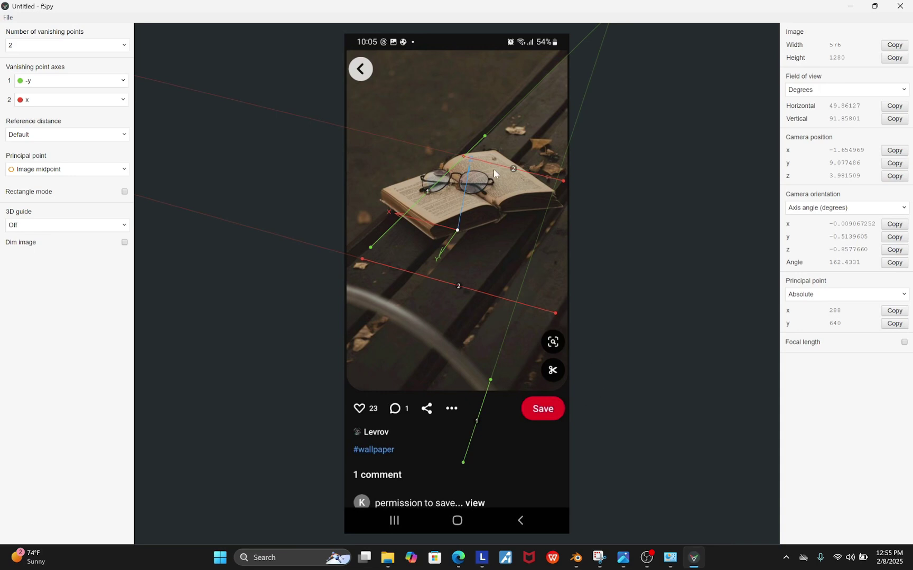
drag(490, 382, 523, 232)
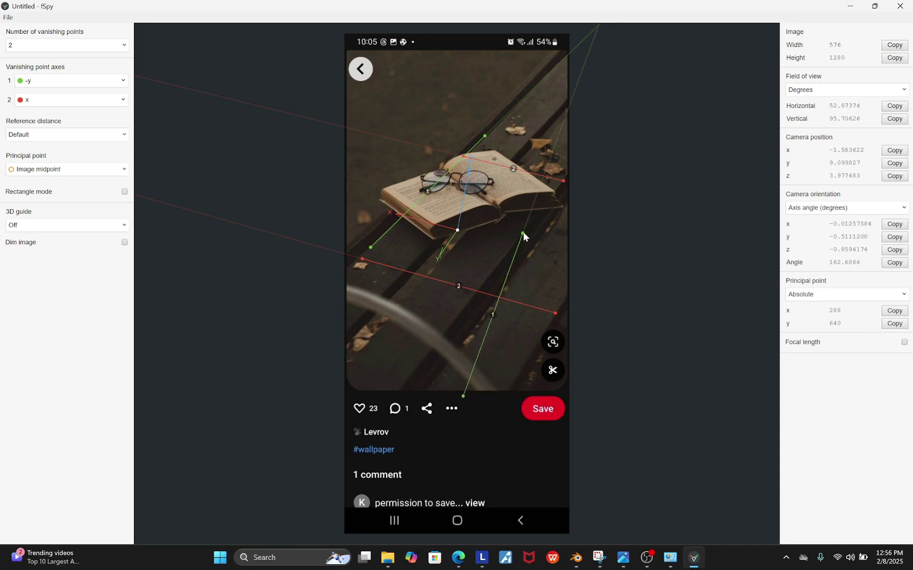
drag(463, 396, 403, 387)
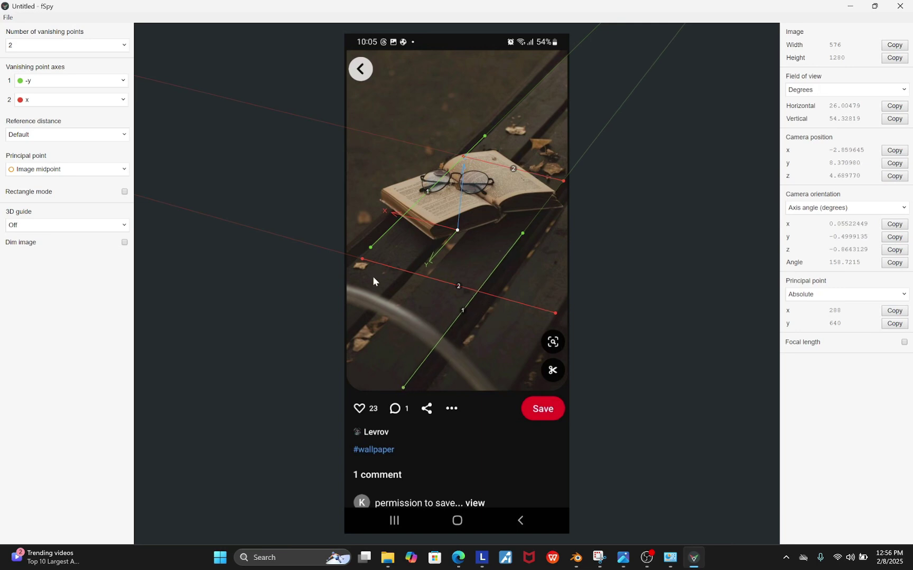
- Readjust both x-axis guide lines across the bench and along the book's back edge, and move the origin in front of the book
drag(363, 261, 358, 259)
drag(555, 315, 532, 351)
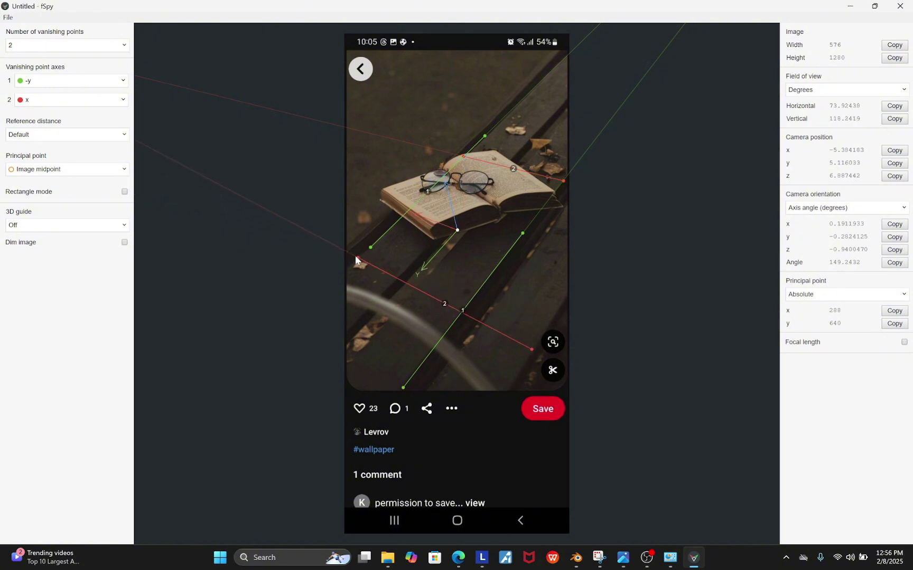
drag(356, 257, 349, 269)
drag(532, 349, 542, 334)
drag(513, 169, 504, 177)
drag(458, 230, 491, 267)
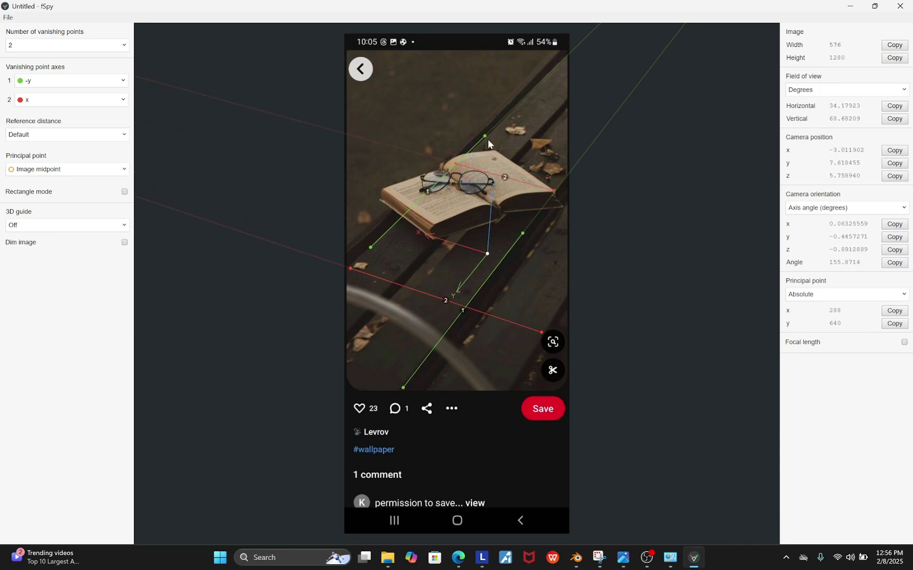
- Fine-tune the endpoints of both axes' guide lines and move the origin to where the two front guide lines cross
mouse_move(486, 137)
mouse_down()
mouse_move(438, 163)
mouse_move(475, 148)
mouse_up()
drag(371, 248, 365, 251)
drag(553, 191, 556, 190)
drag(456, 164, 458, 163)
drag(403, 387, 406, 384)
drag(487, 254, 464, 307)
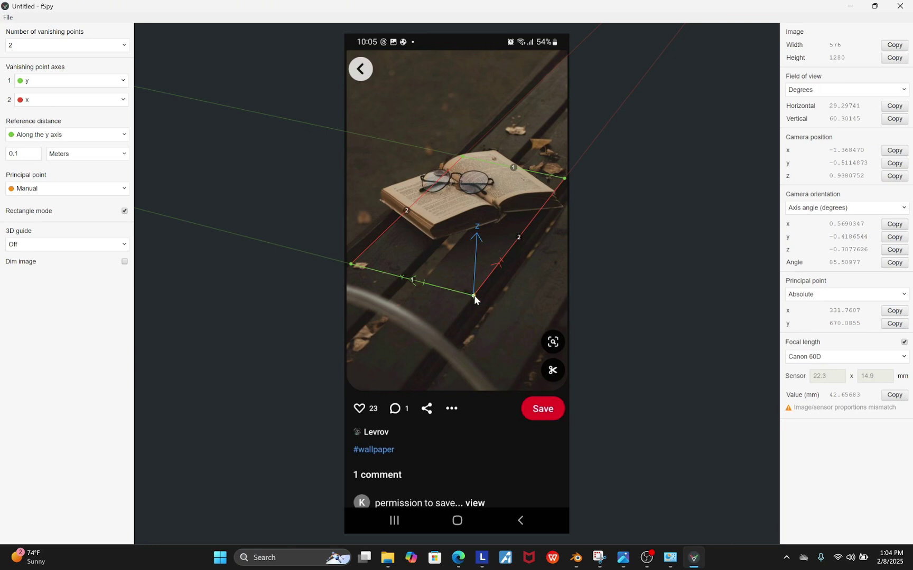
- Shift the reference distance marker slightly away from the origin, keeping the reference distance along the y axis
drag(473, 297, 463, 294)
click(30, 135)
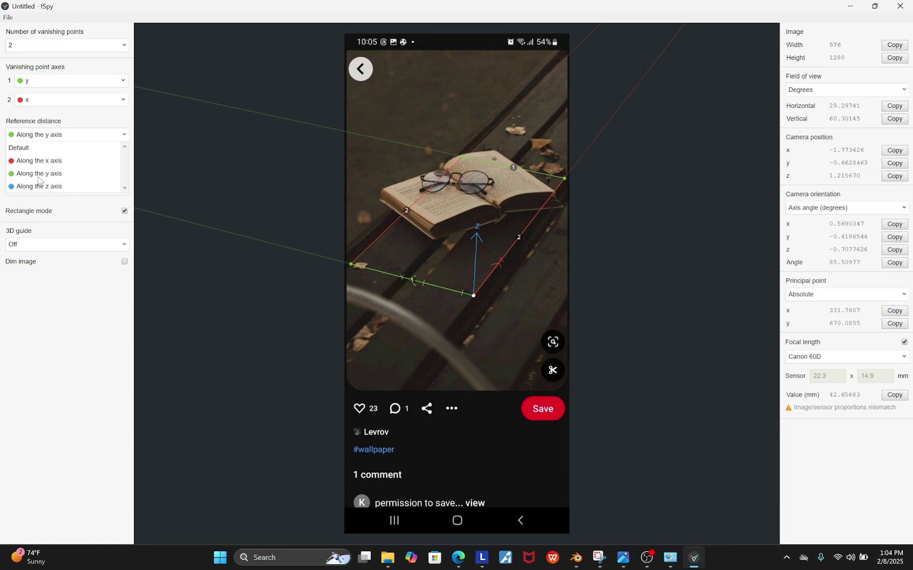
click(51, 139)
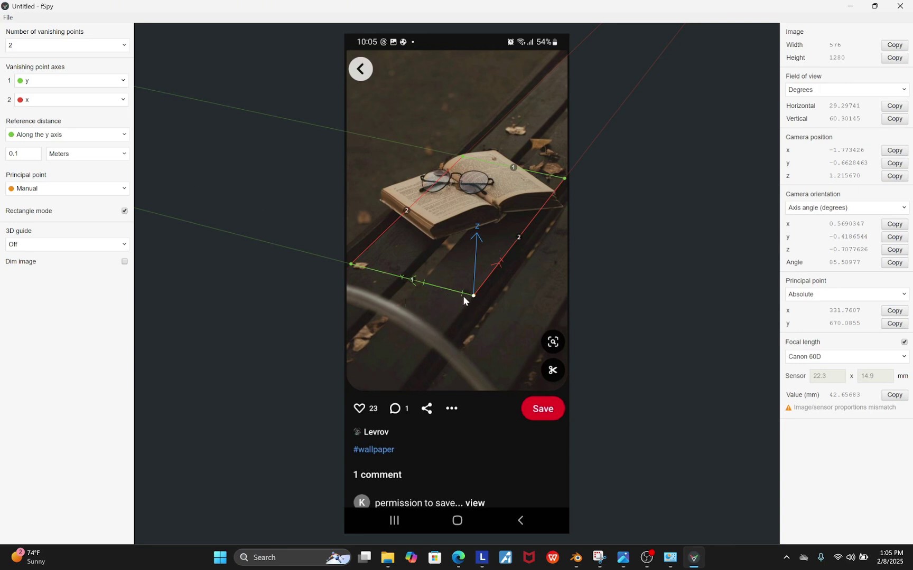
- Fine-tune the reference distance marker positions on the y-axis guide line and save the camera match project as fspy.fspy
drag(461, 293, 472, 312)
mouse_move(424, 286)
mouse_down()
mouse_move(431, 287)
mouse_move(421, 288)
mouse_up()
click(8, 18)
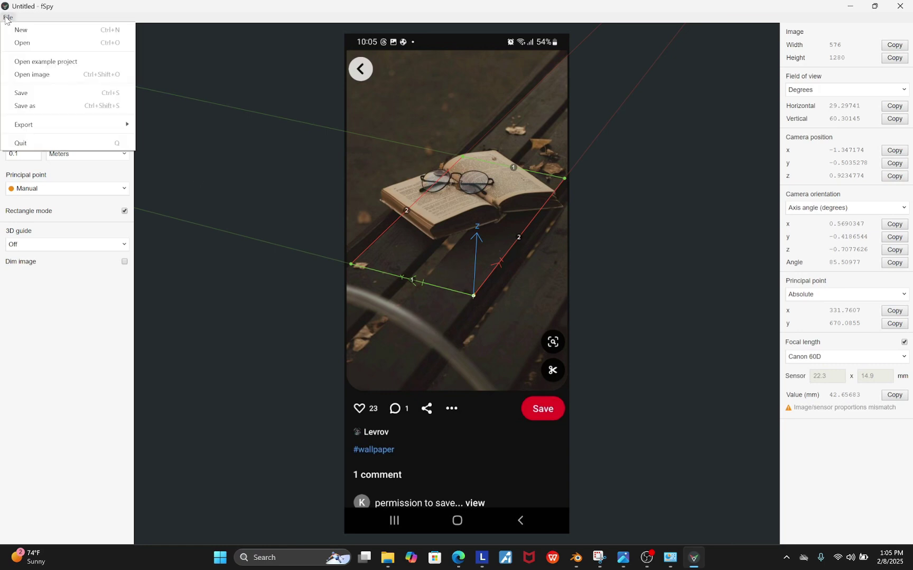
click(20, 95)
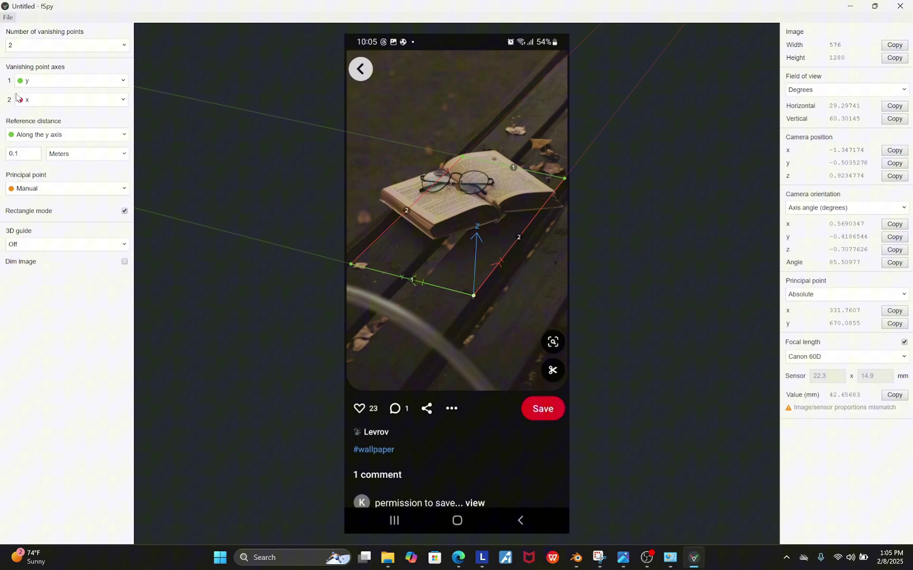
- Switch to Blender and delete all default objects from the scene: the camera, cube and light
click(578, 560)
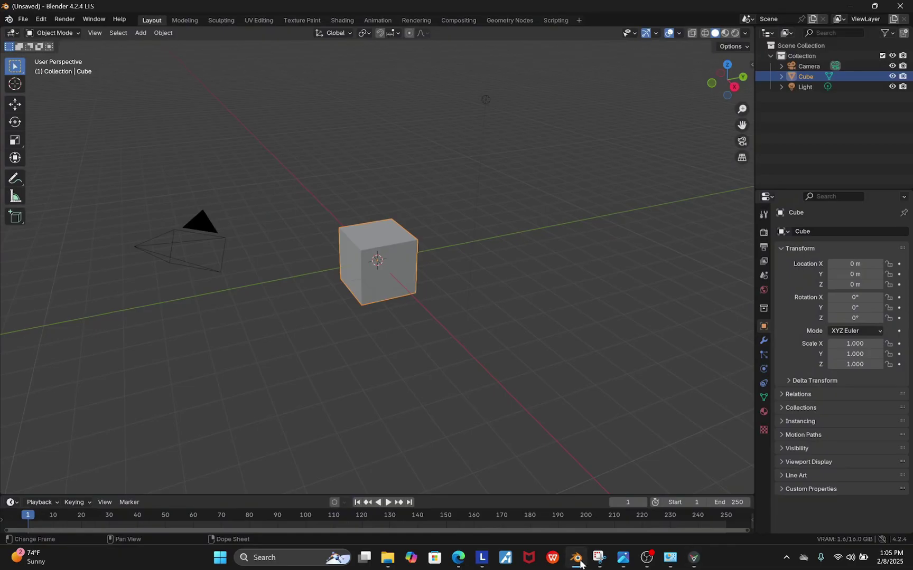
key(a)
key(x)
click(485, 409)
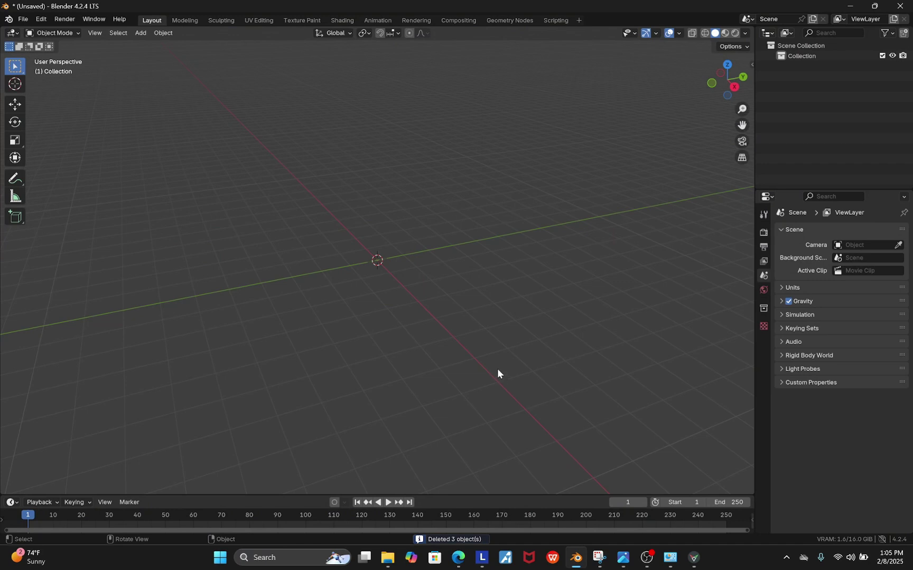
- Import the fSpy project fspy.fspy from the "4 Book on a bench" folder, including its background image
click(21, 20)
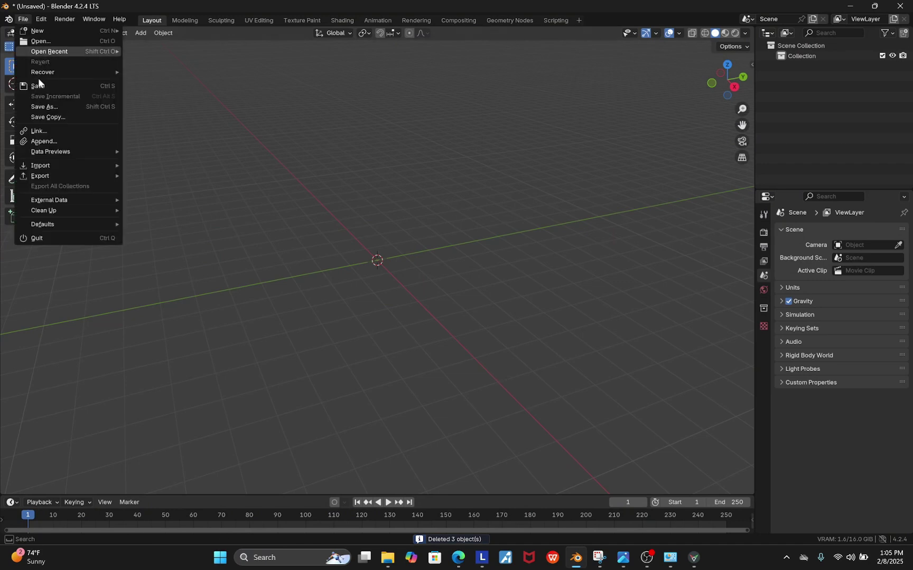
mouse_move(70, 165)
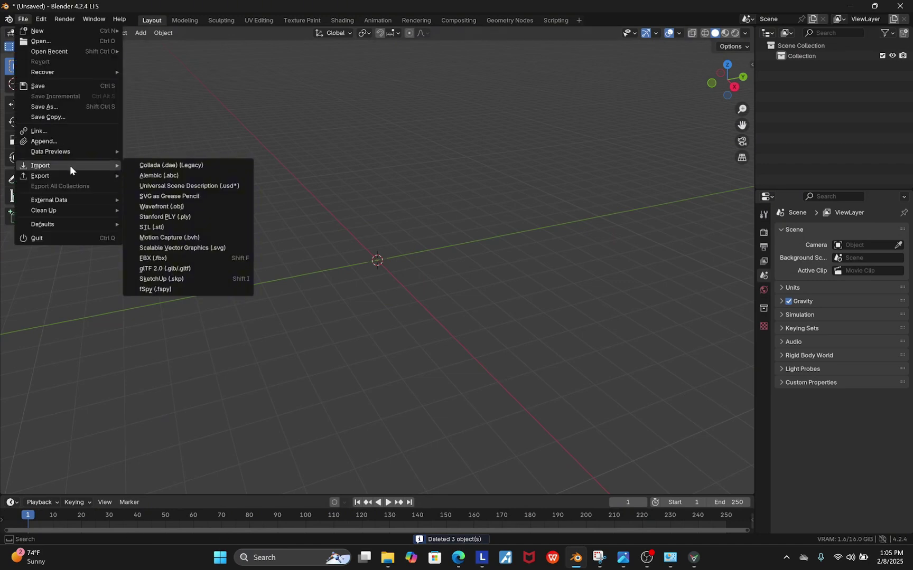
click(190, 292)
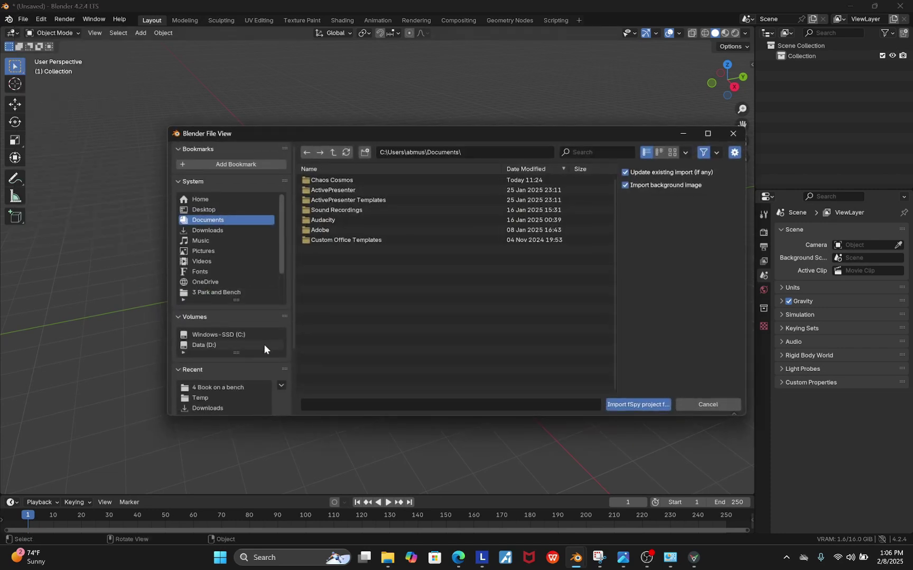
click(227, 387)
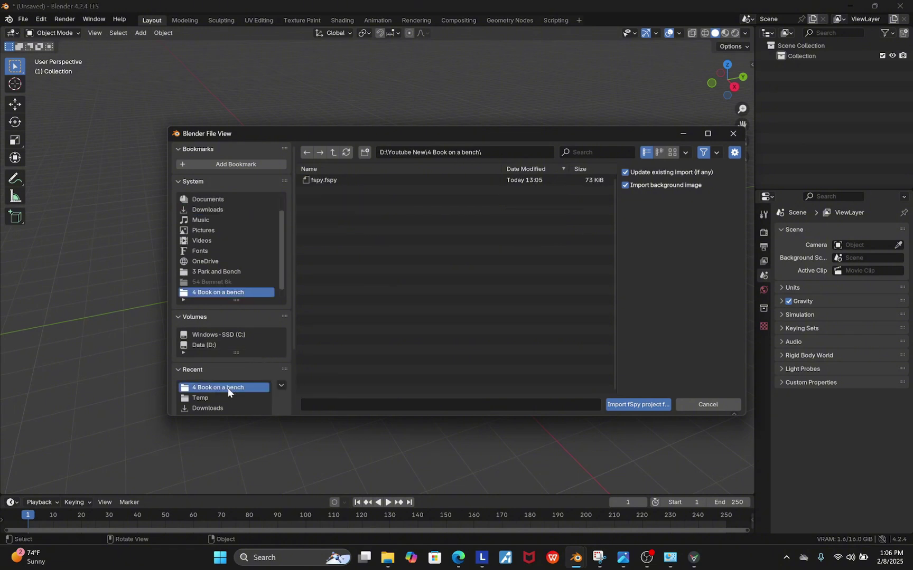
click(345, 179)
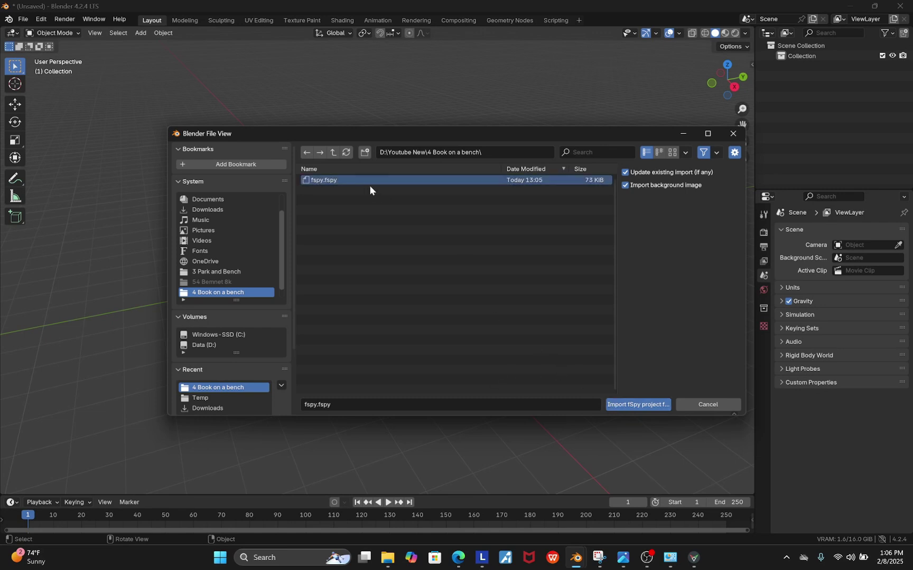
click(634, 405)
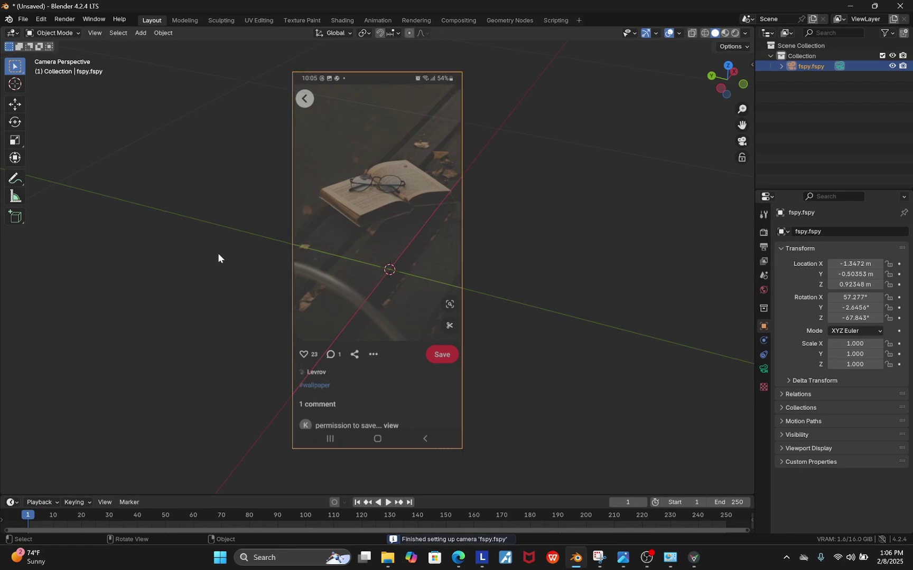
- Set the imported camera's lens unit to Millimeters
click(762, 369)
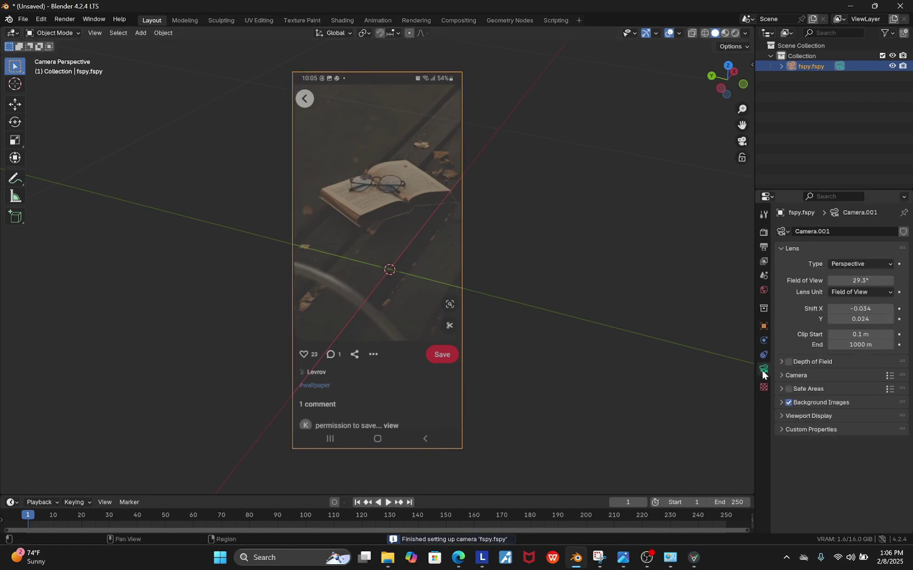
click(858, 292)
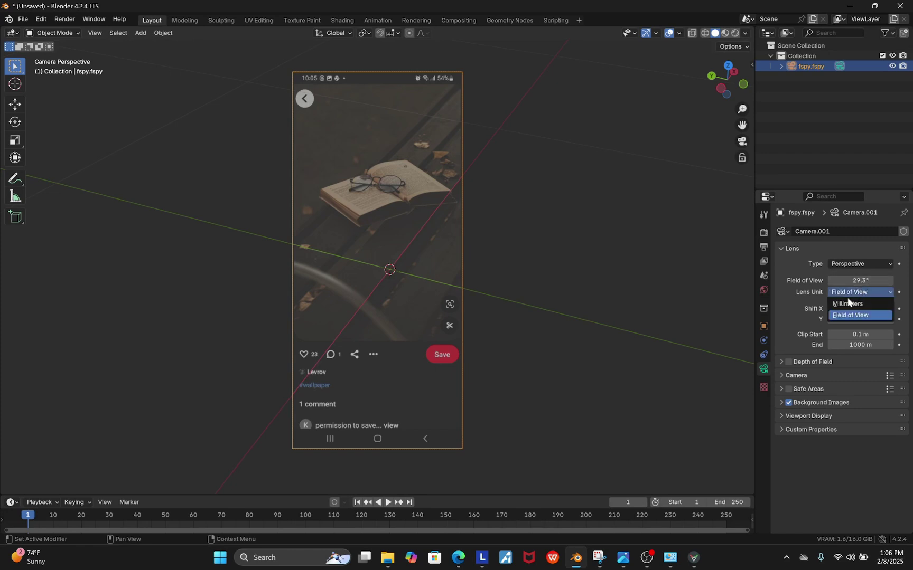
click(848, 305)
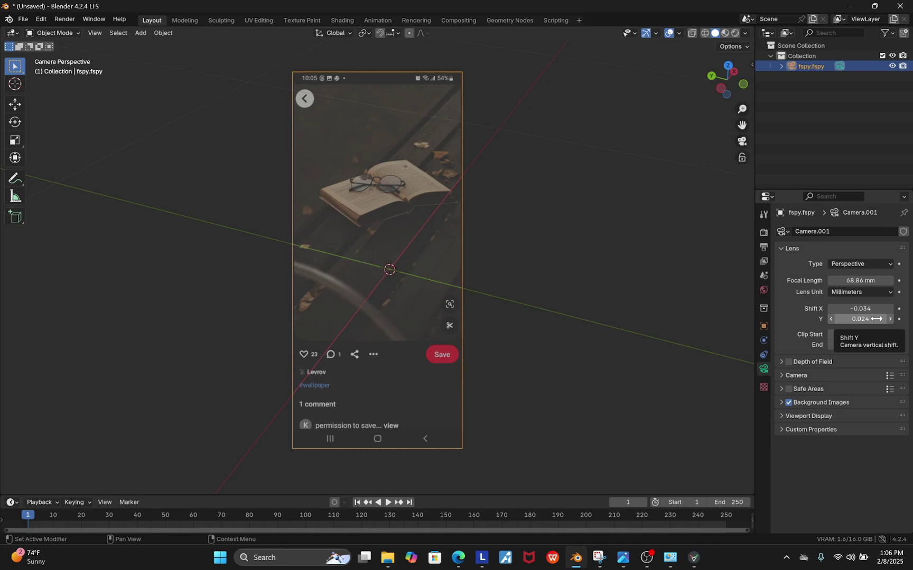
- Add a plane mesh at the world origin and scale it down to about 0.194 m per side
scroll(439, 235, up, 1)
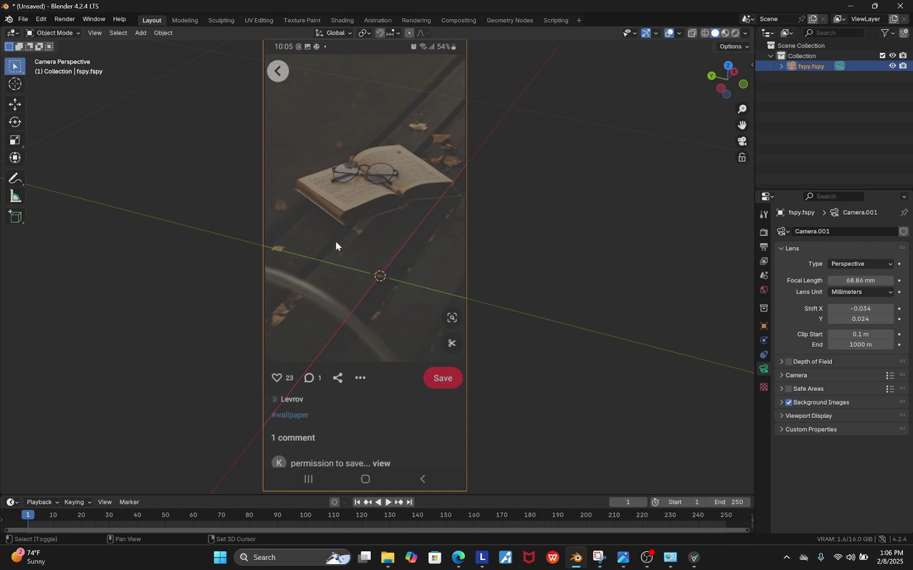
key(shift+a)
mouse_move(314, 263)
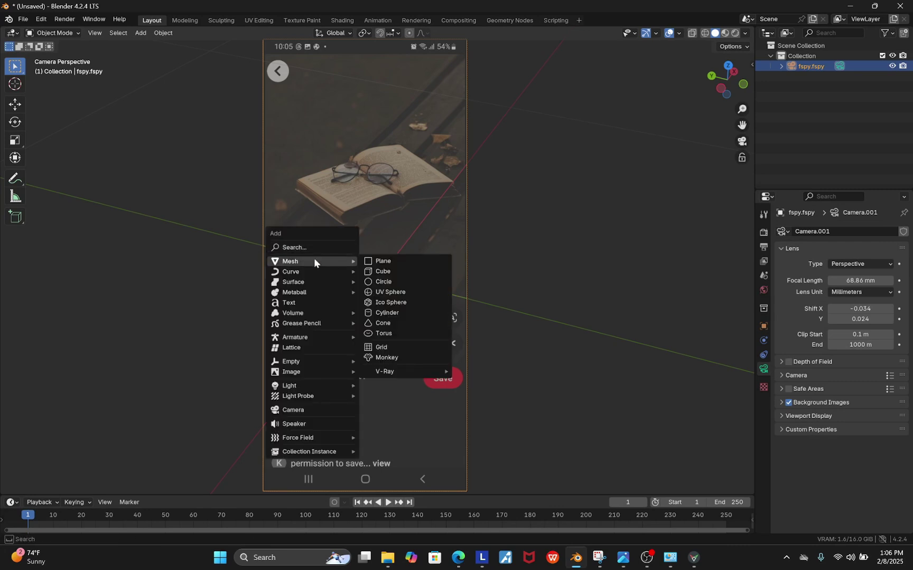
click(394, 263)
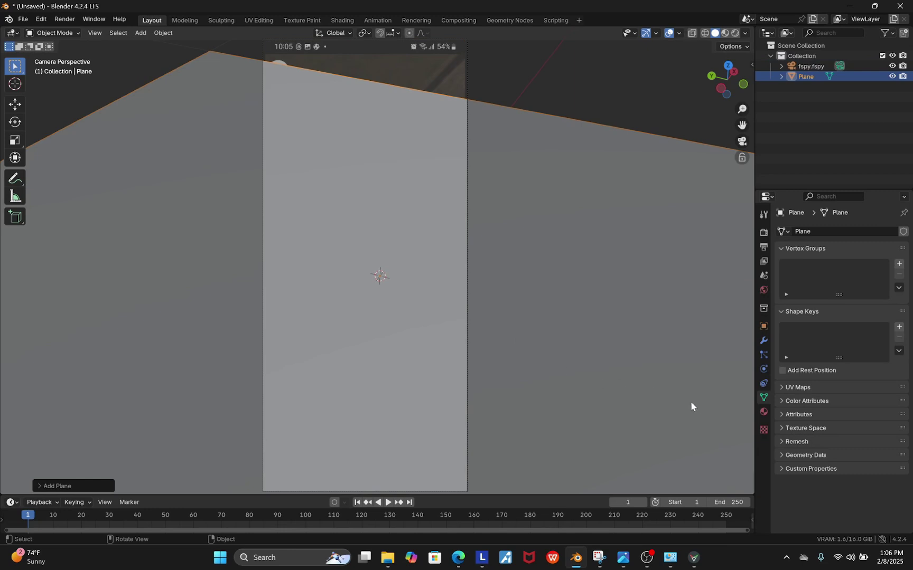
key(s)
click(388, 322)
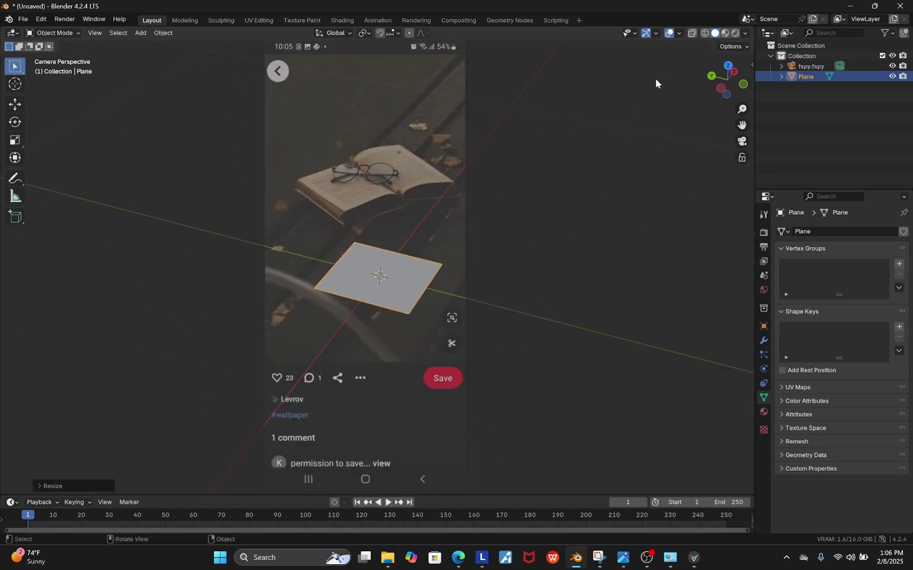
- Display the scene in wireframe and set the plane's X and Y dimensions to 0.1 m
click(704, 33)
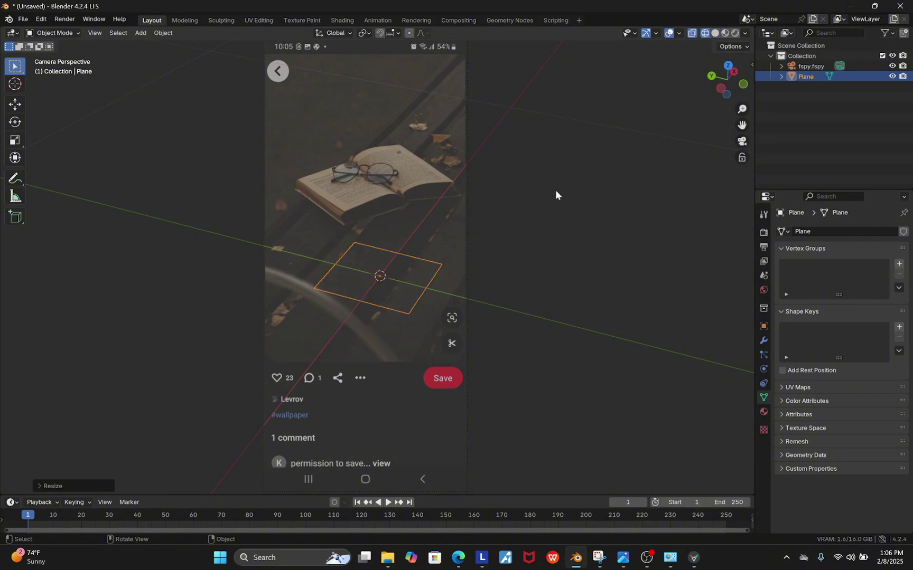
scroll(342, 260, up, 5)
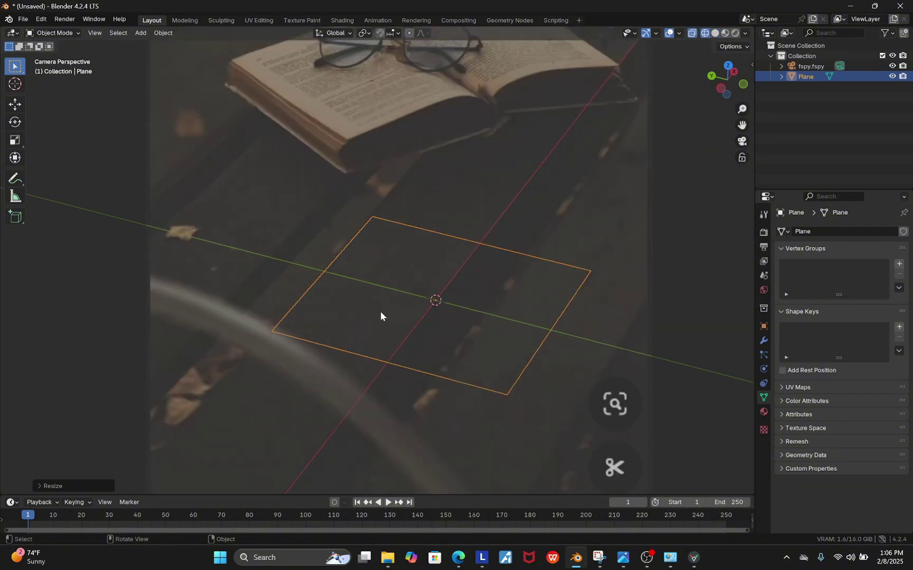
scroll(380, 311, down, 1)
key(n)
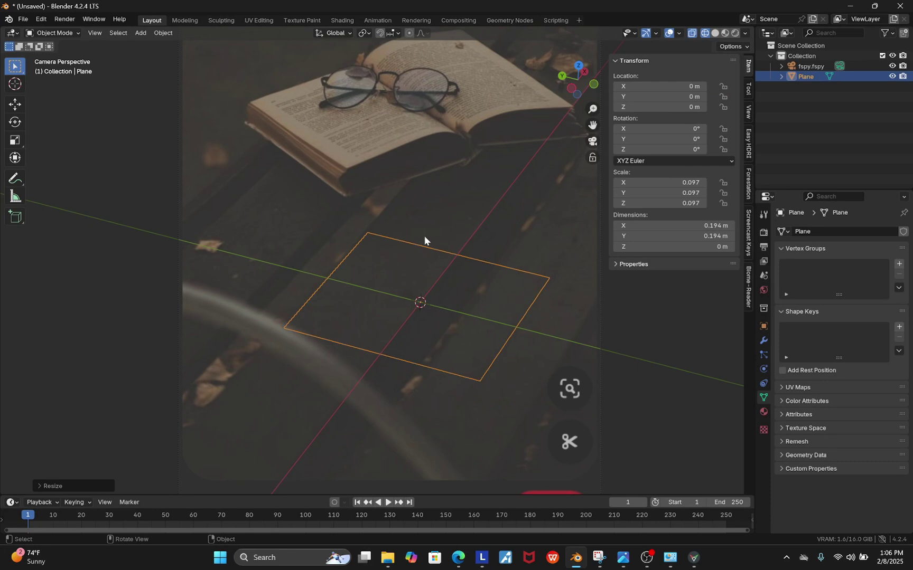
click(689, 228)
drag(689, 229, 690, 236)
text(.1)
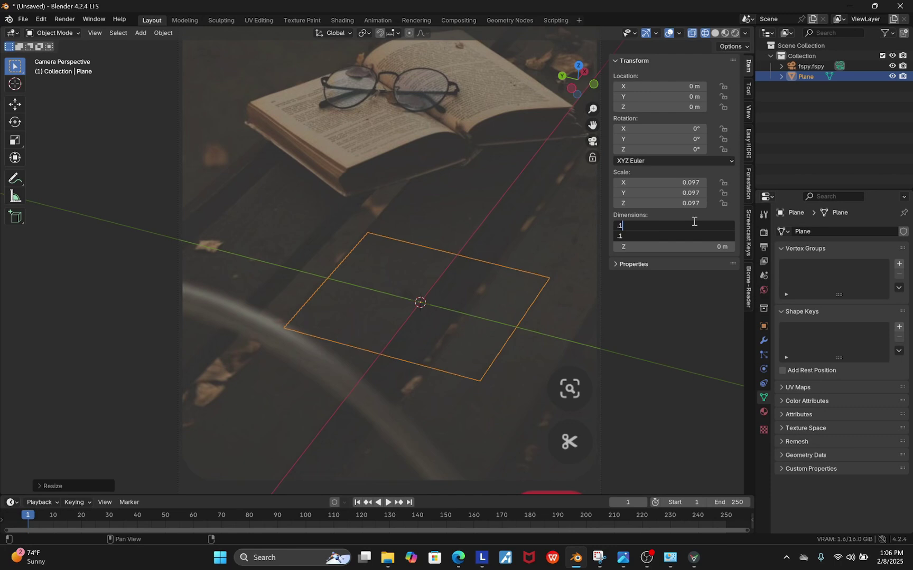
key(Return)
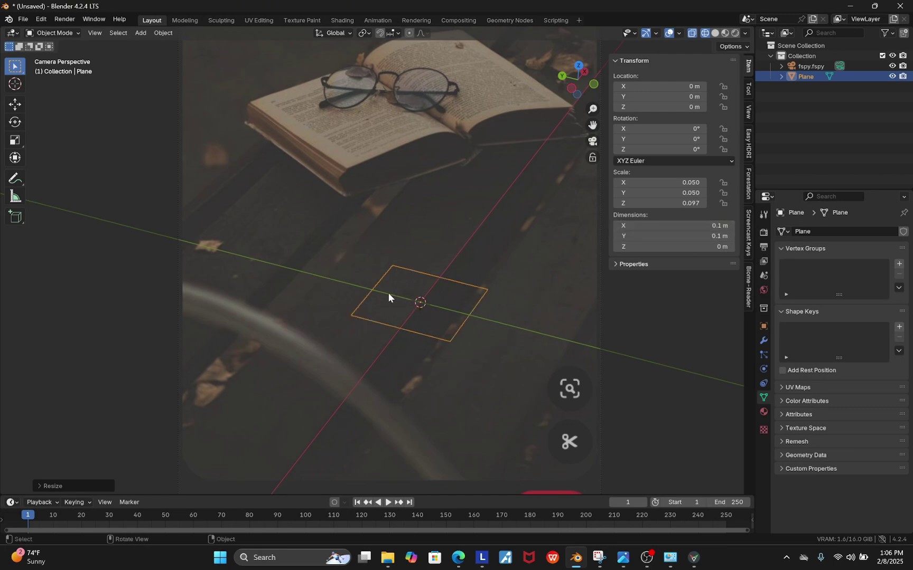
- Move the plane about 0.05 m along Y so that one side lies on the red axis line
key(g)
key(y)
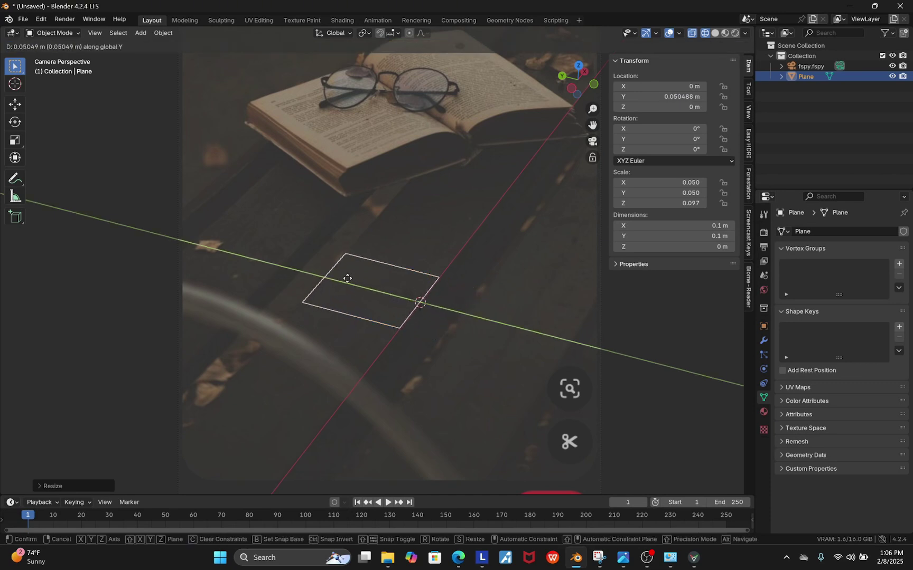
click(348, 281)
- In Edit Mode with edge selection, move the plane's far edge along X past the book to the photo's far side
key(Tab)
key(alt+a)
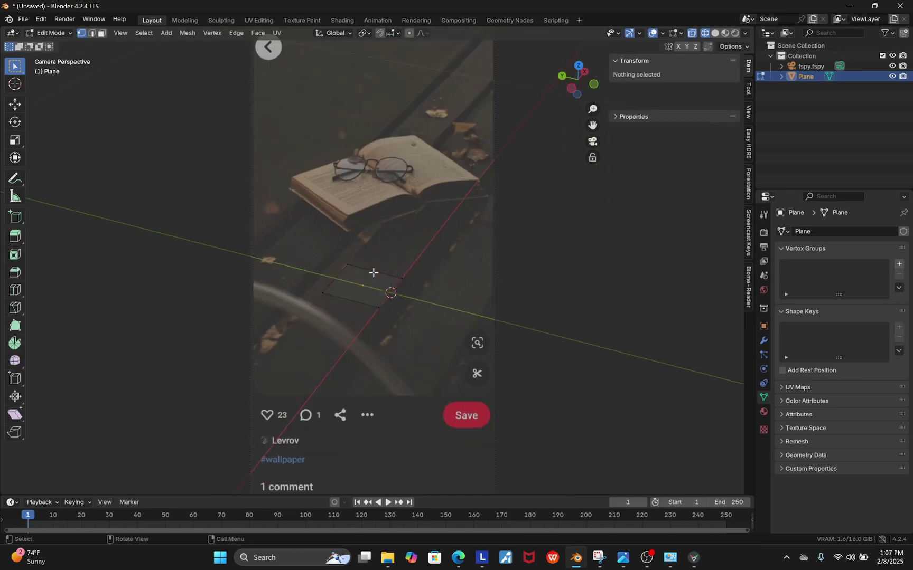
scroll(394, 271, up, 2)
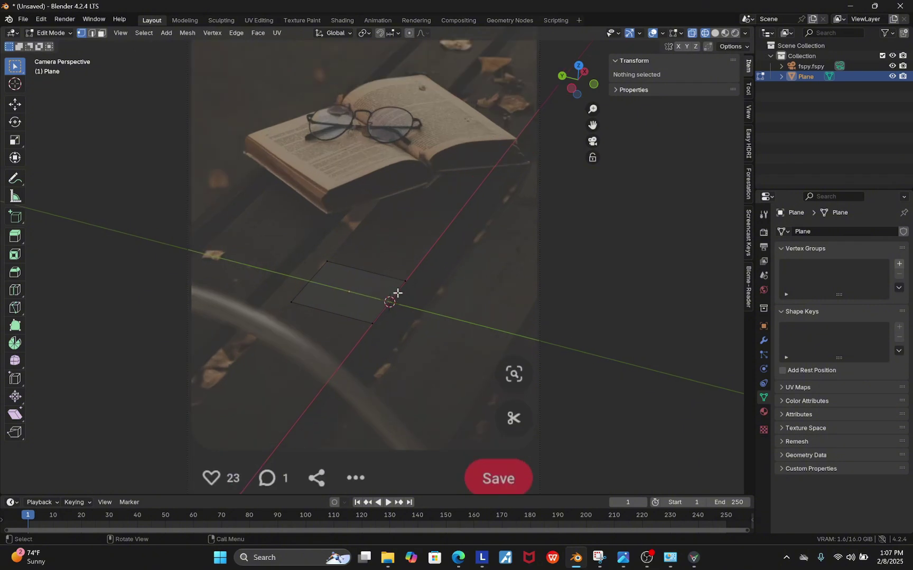
click(91, 33)
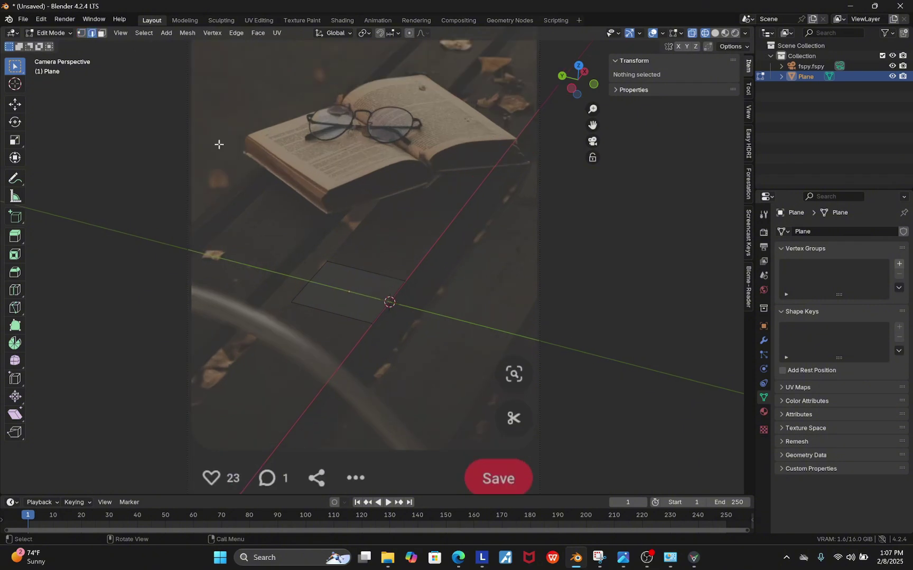
click(357, 269)
key(g)
key(y)
key(x)
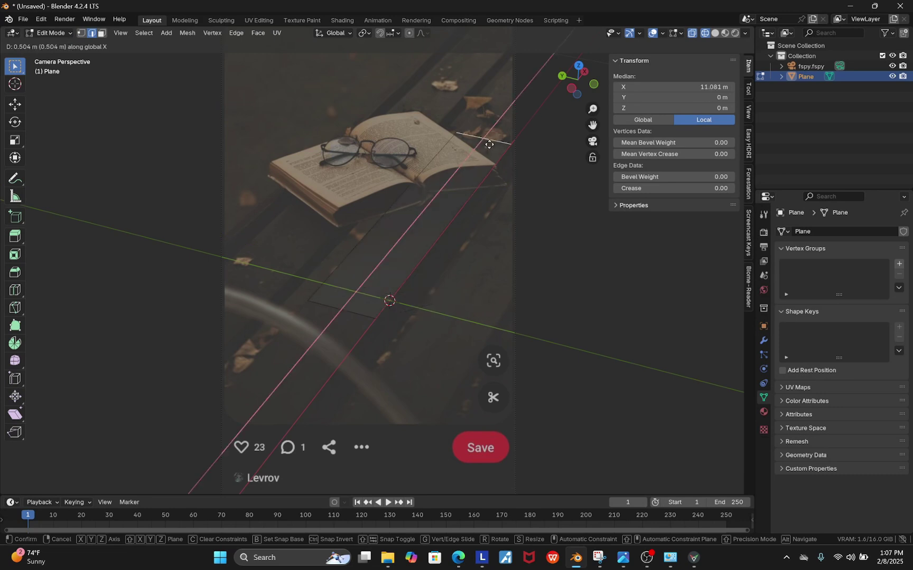
click(564, 73)
- Move the plane's near edge along X toward the camera to make the slat about 1.4 m long, and return to Object Mode
click(344, 311)
scroll(345, 299, down, 2)
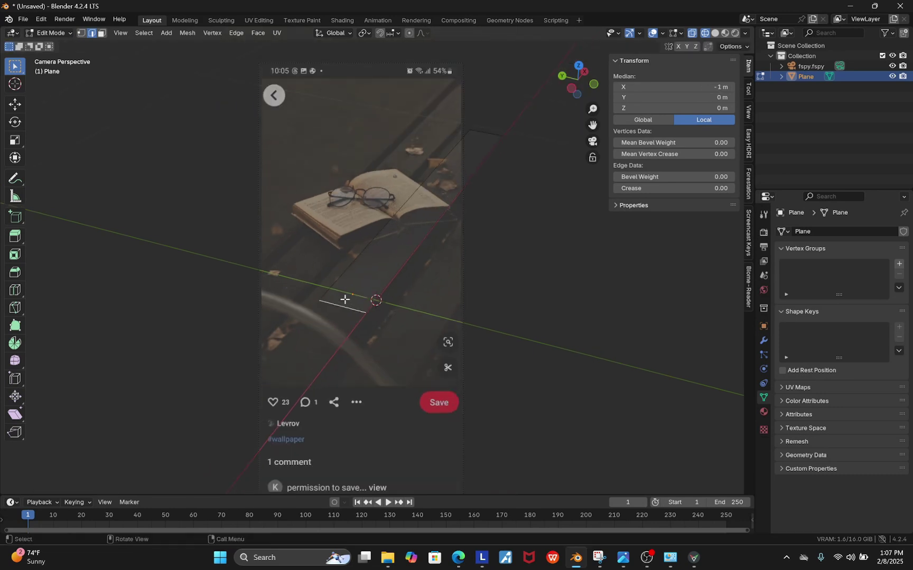
key(g)
key(x)
click(277, 407)
key(Tab)
- Duplicate the slat plane and place the copy about 0.147 m along Y over the next bench slat
scroll(375, 271, up, 2)
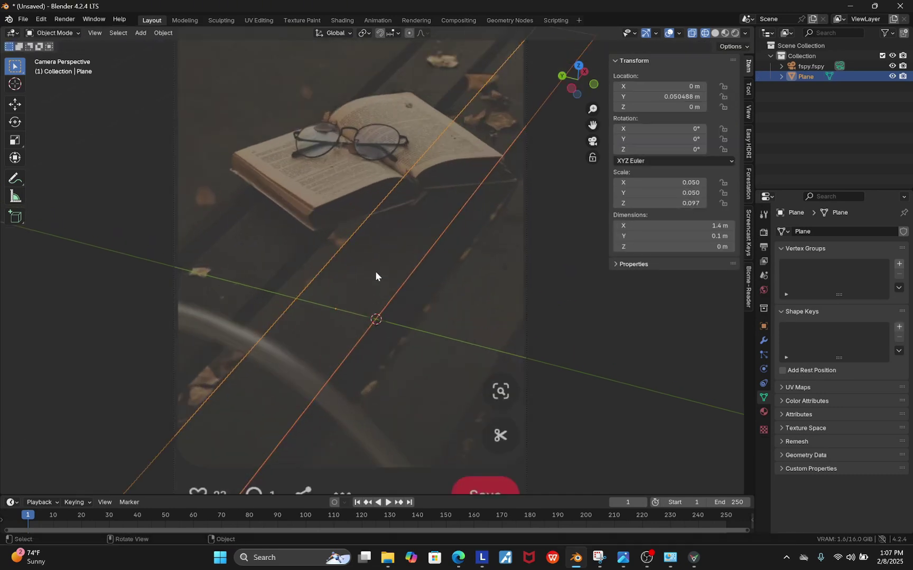
scroll(369, 352, down, 2)
scroll(394, 373, up, 3)
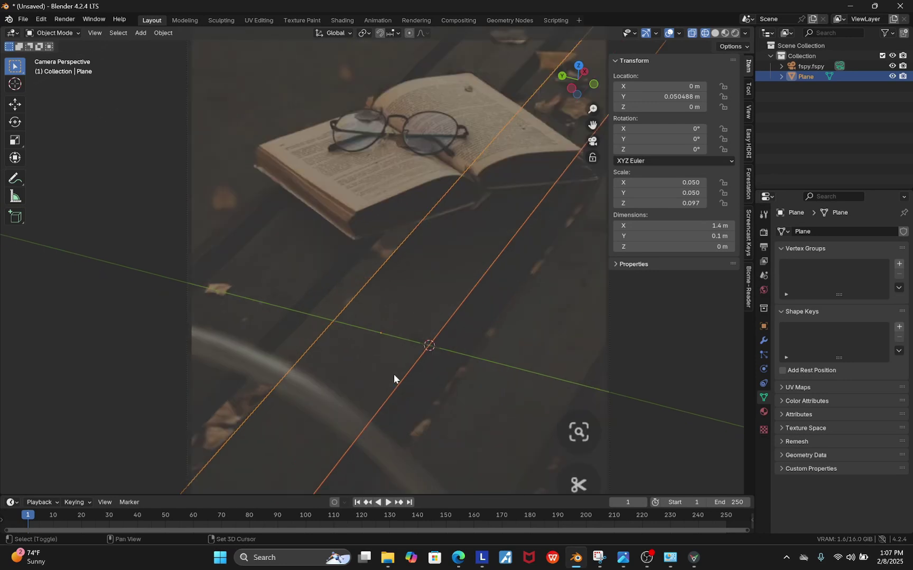
key(shift+d)
key(y)
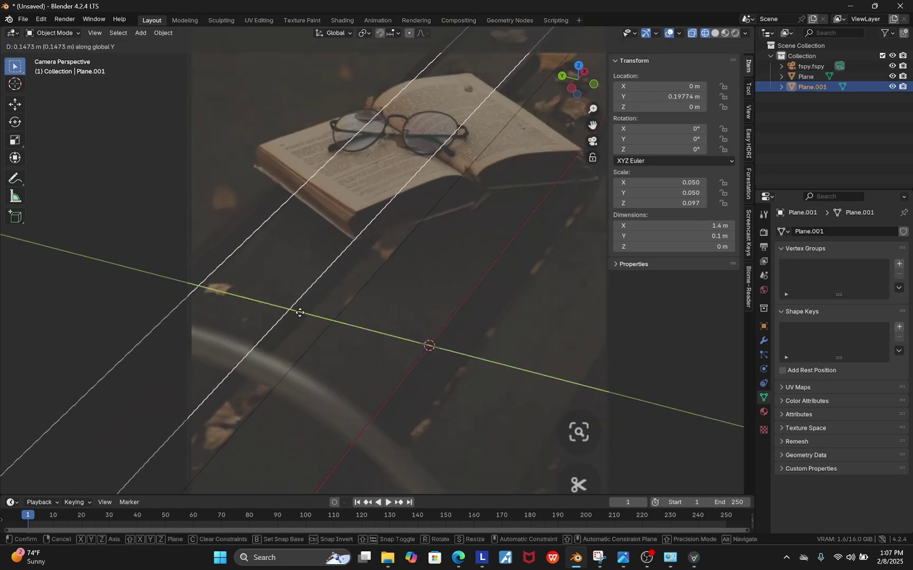
click(305, 312)
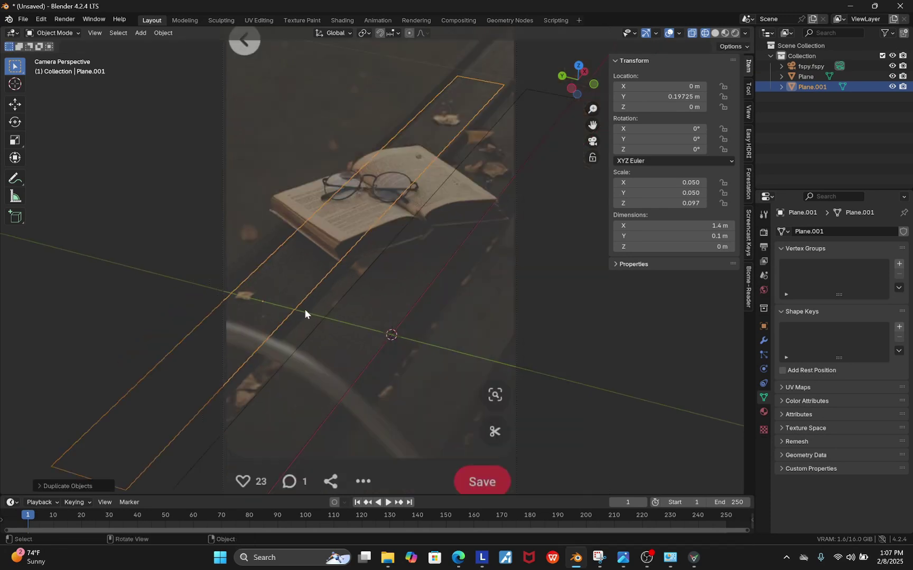
- Duplicate the second slat plane and move the copy along negative Y onto the slat on the other side of the first
key(shift+d)
key(y)
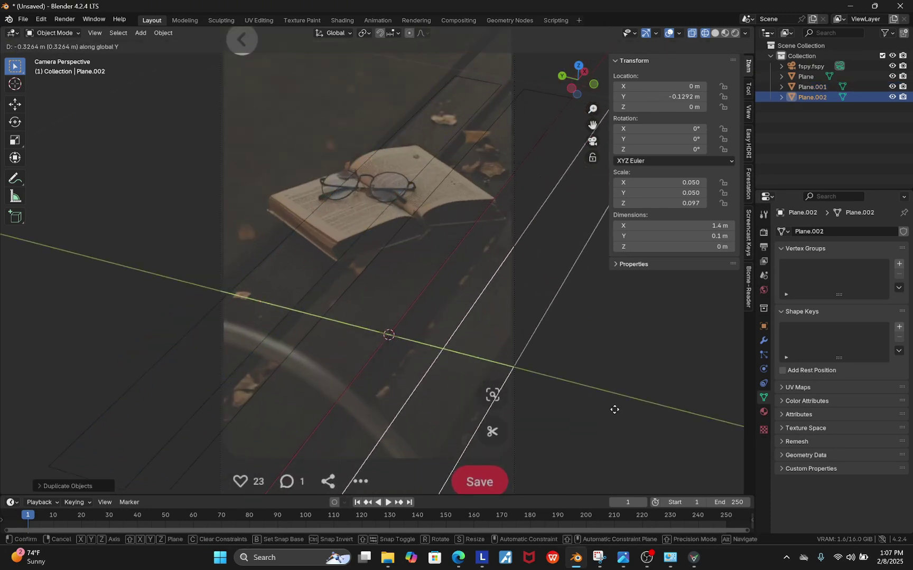
click(589, 395)
key(Tab)
scroll(378, 193, down, 3)
scroll(460, 217, up, 3)
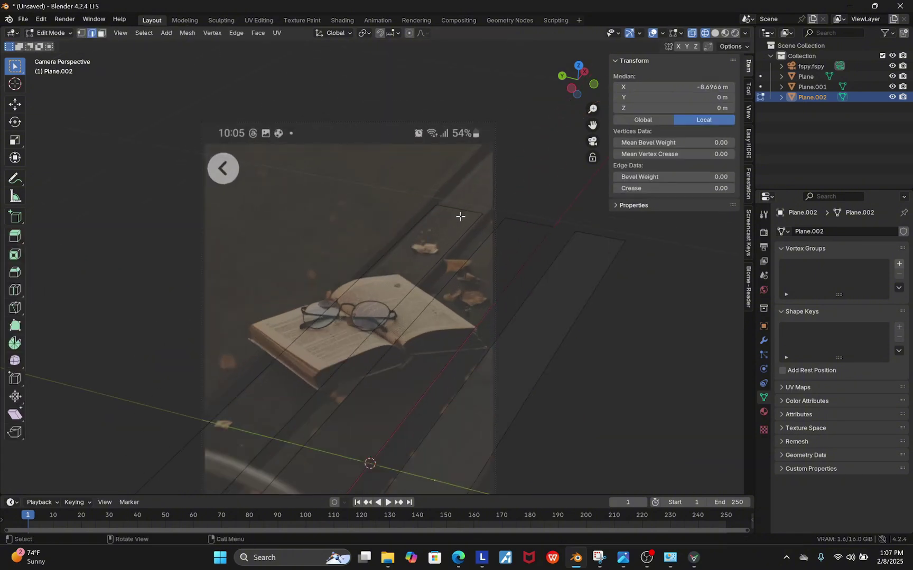
key(alt+a)
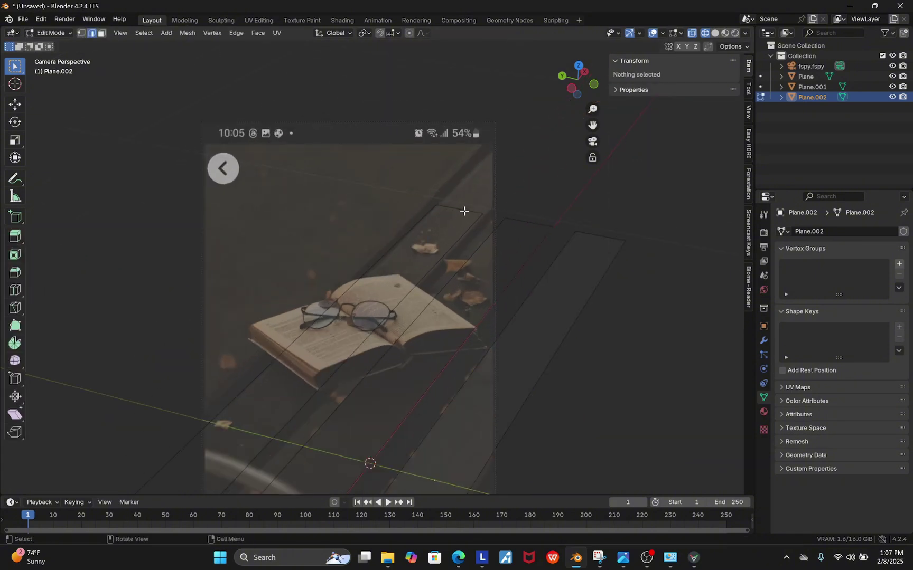
key(Tab)
- In Edit Mode, move the far edge of Plane.001 along X beyond the photo's border, to local X about 28.4 m
click(464, 210)
key(Tab)
scroll(463, 210, up, 2)
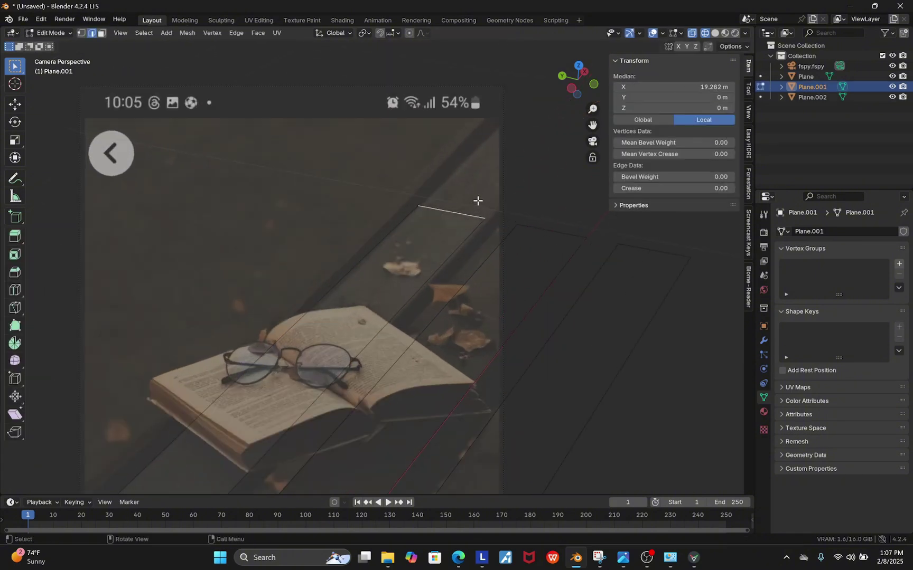
scroll(478, 224, down, 1)
scroll(453, 218, up, 1)
key(g)
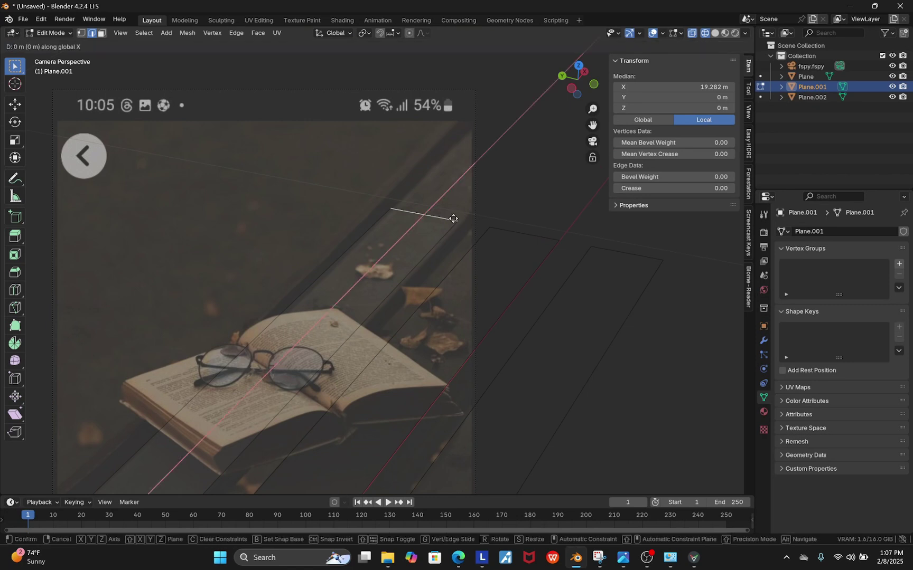
key(x)
click(528, 146)
shift+middle_drag(546, 254, 470, 225)
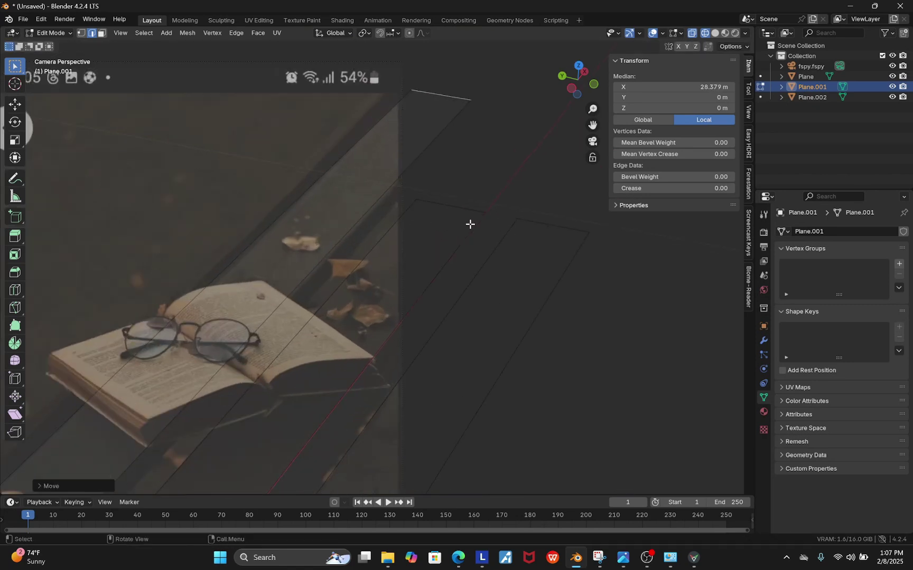
key(Tab)
- Move the far edge of the first slat (Plane) along X away from the camera, making the slat about 1.92 m long
click(452, 205)
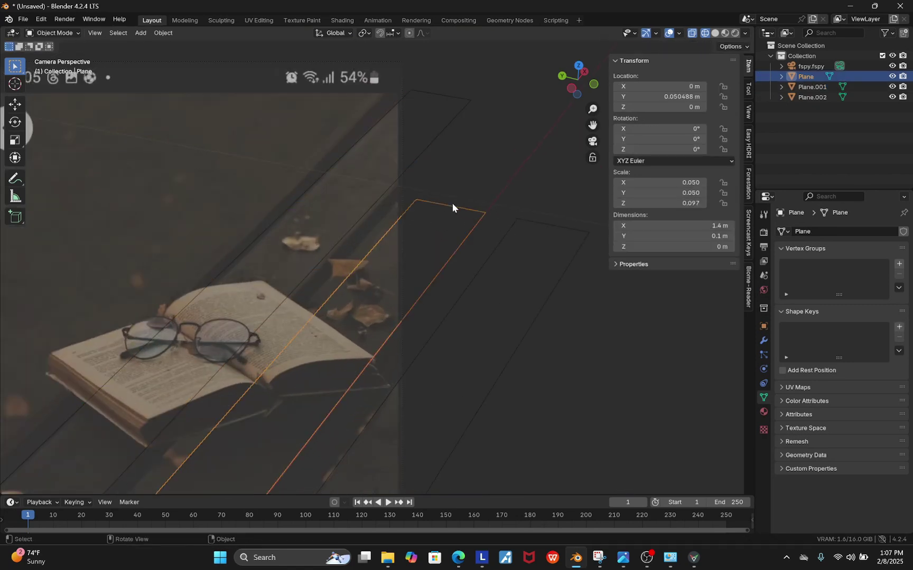
key(Tab)
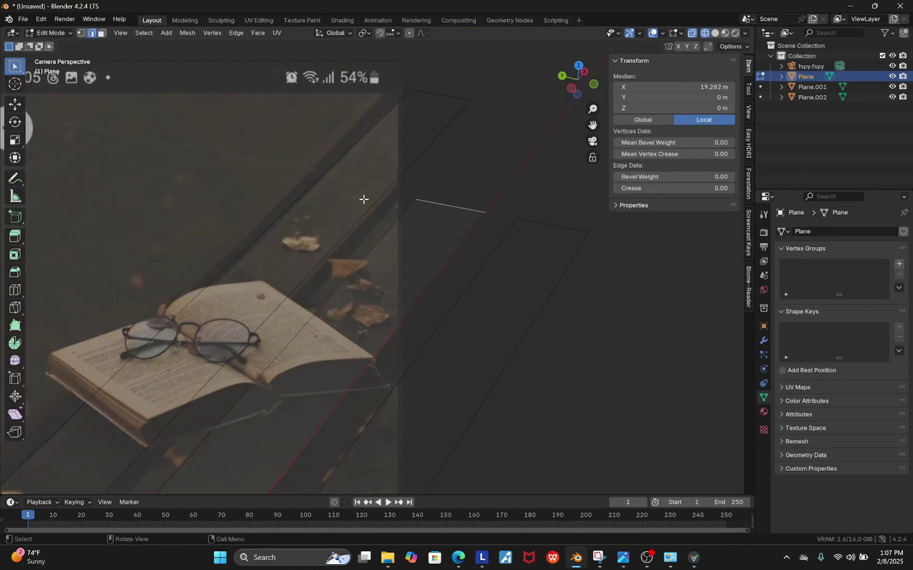
scroll(408, 155, down, 2)
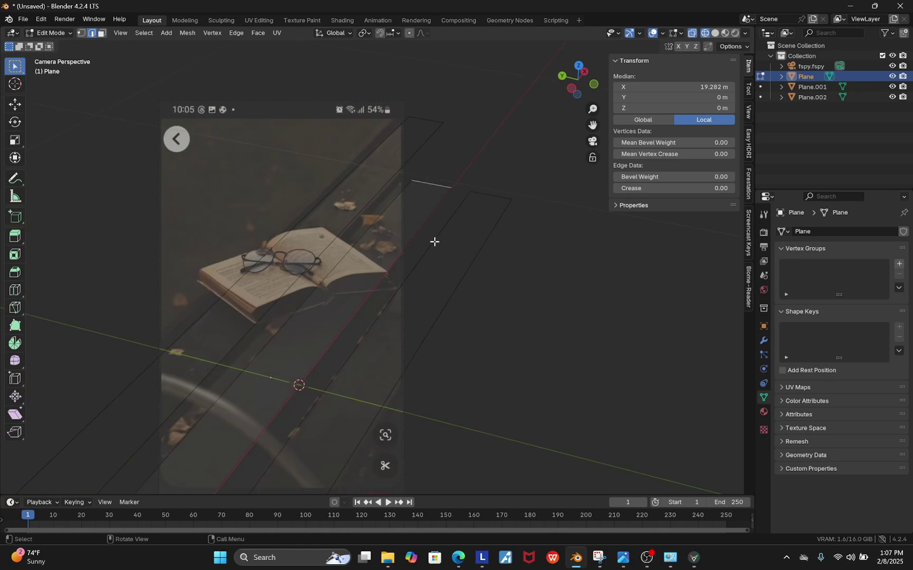
scroll(420, 164, up, 3)
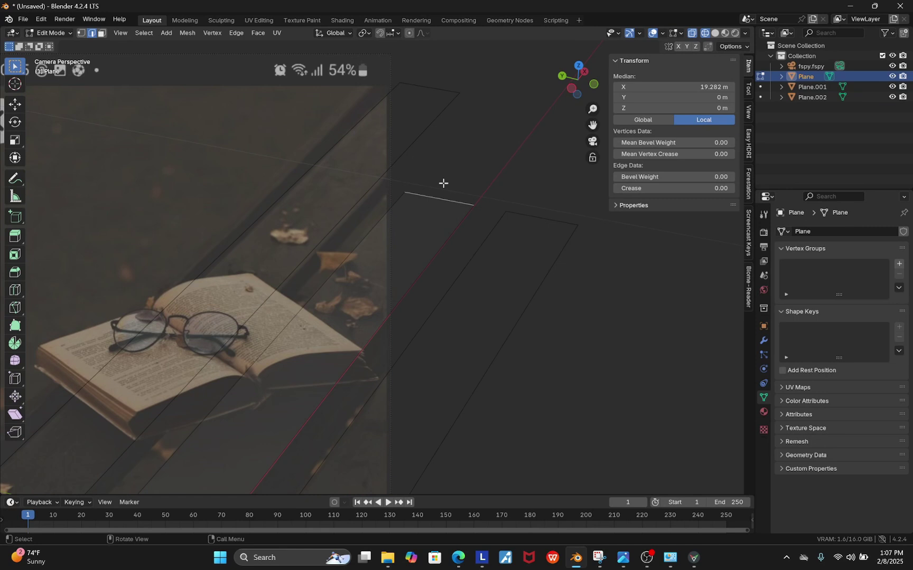
scroll(428, 214, down, 2)
key(g)
key(x)
click(491, 154)
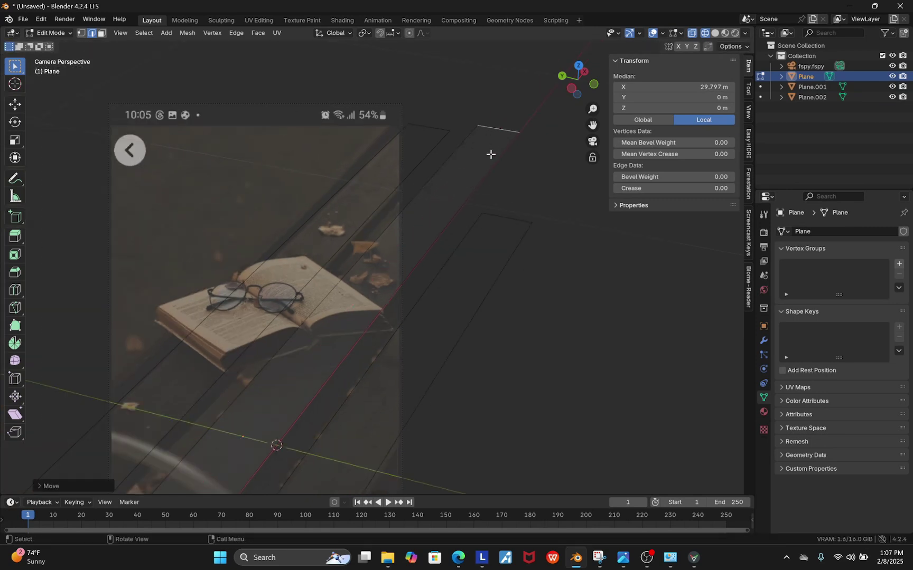
click(512, 214)
key(Tab)
- Move the near edge of Plane.002 along X toward the camera to lengthen that slat, and return to Object Mode
click(505, 220)
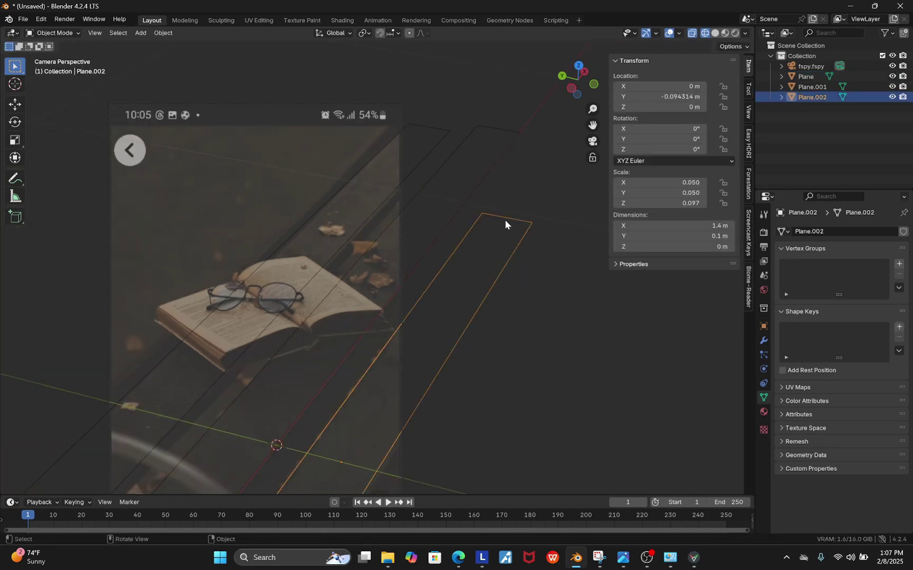
scroll(505, 220, down, 3)
key(Tab)
click(343, 409)
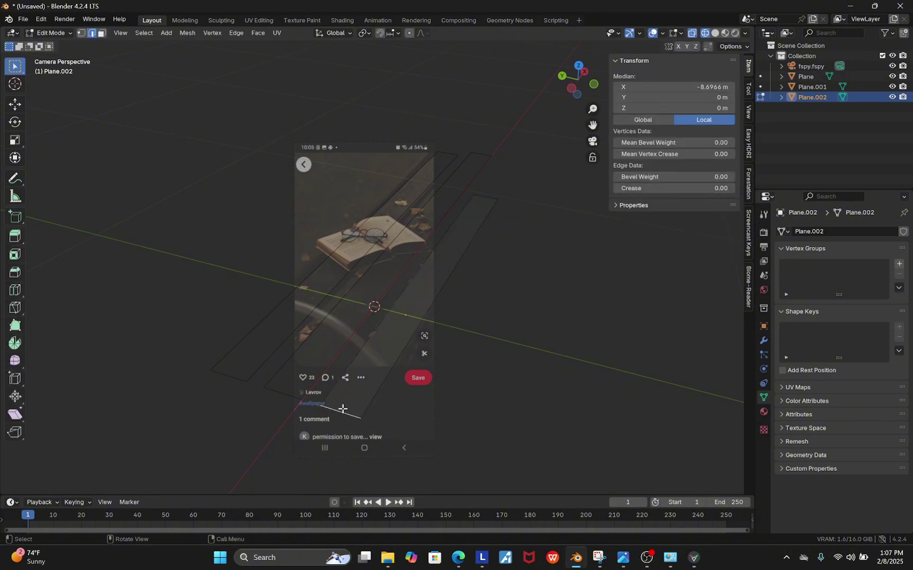
key(g)
key(Escape)
scroll(292, 390, up, 3)
key(Tab)
- Move the near edge of the first slat (Plane) toward the camera to local X about -10.3 m, and hide the transform sidebar
click(273, 394)
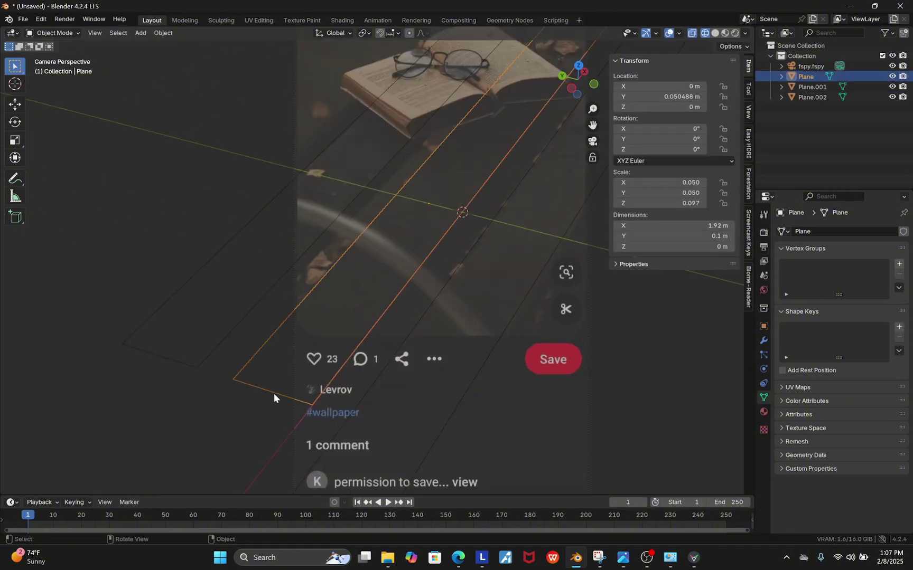
key(Tab)
click(273, 394)
key(g)
key(x)
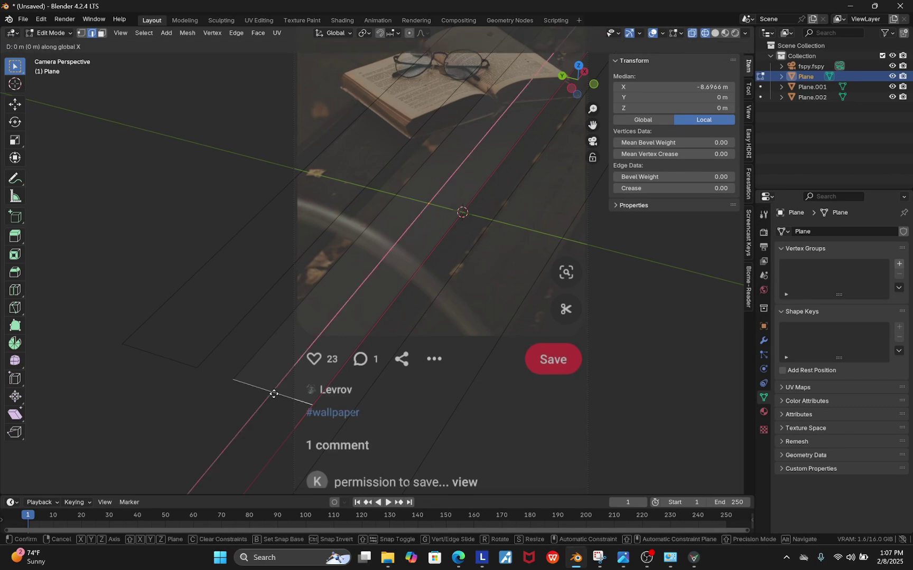
click(225, 431)
scroll(252, 407, down, 3)
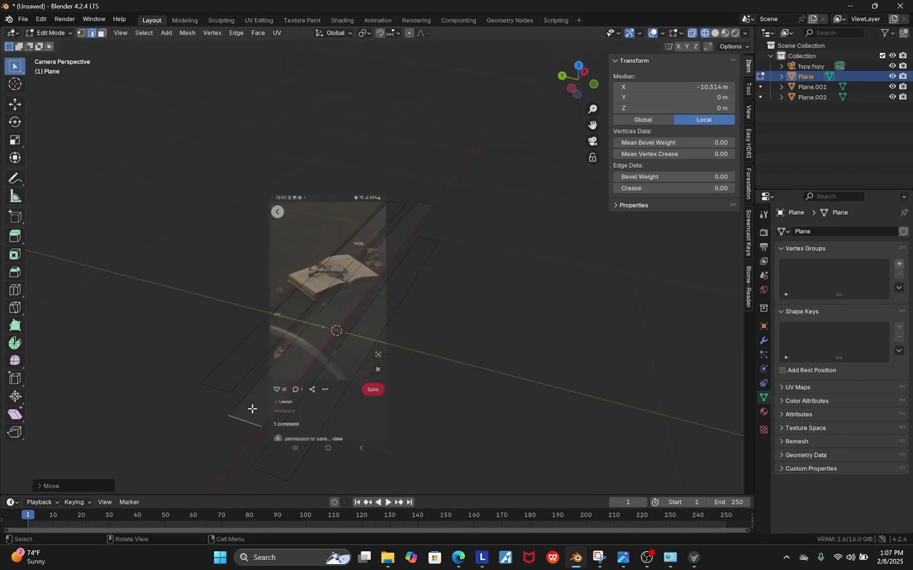
scroll(267, 383, up, 1)
key(Tab)
key(n)
- Duplicate Plane.001 and move the copy a short distance along positive Y toward the bench's outer edge
scroll(337, 264, up, 3)
click(340, 265)
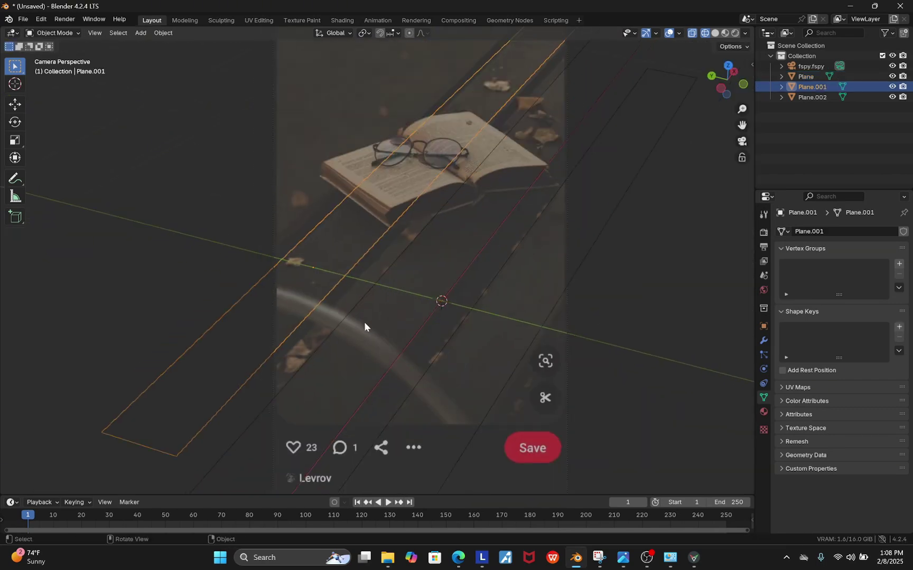
scroll(296, 218, up, 5)
key(shift+d)
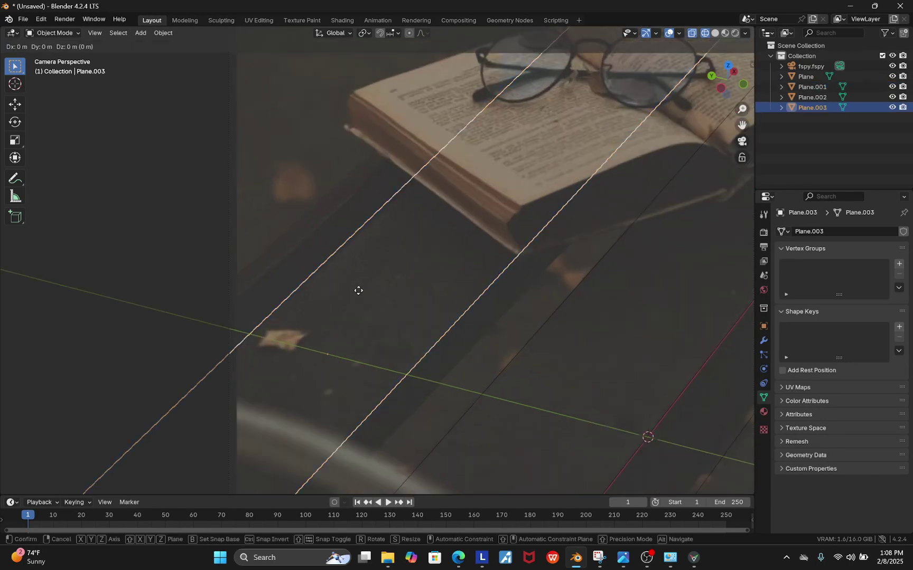
key(y)
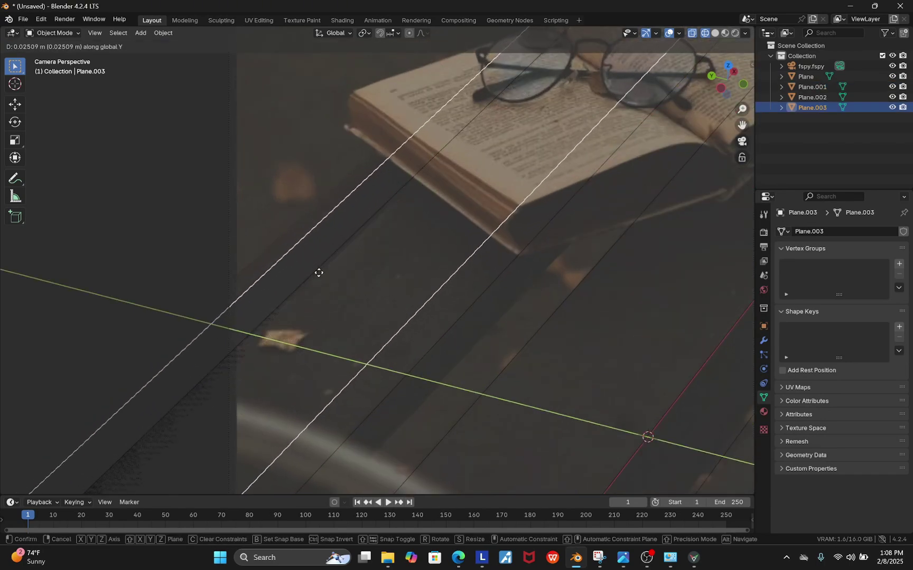
click(305, 259)
- In Edit Mode, move the new copy's inner long edge along Y to reduce it to a narrow edge strip
scroll(322, 269, down, 3)
key(Tab)
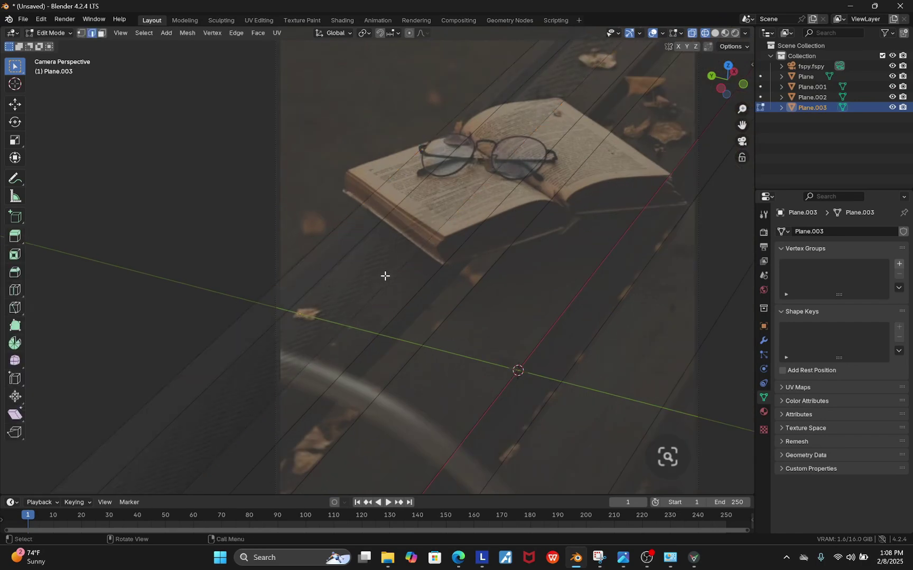
scroll(393, 276, up, 3)
key(g)
key(y)
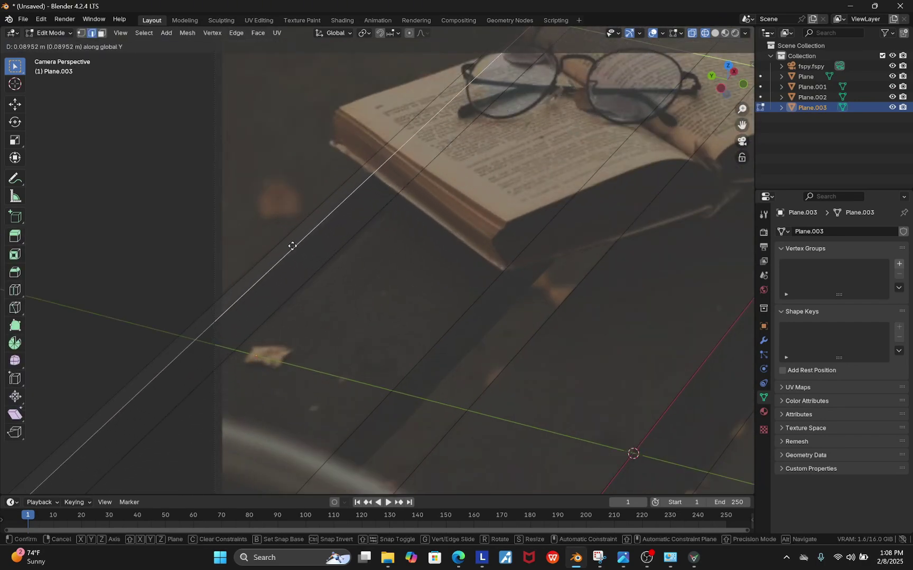
click(342, 251)
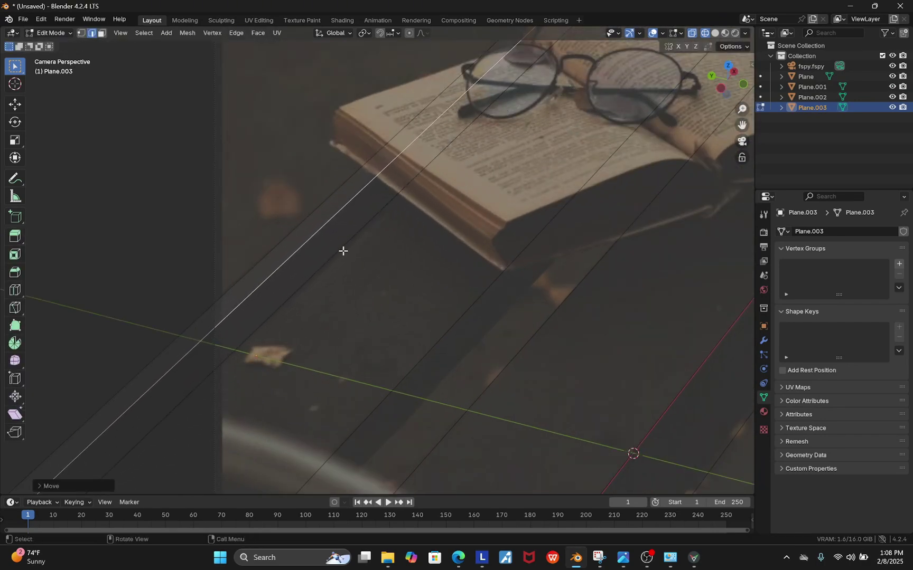
key(Tab)
- Duplicate the narrow strip and move the copy about 0.44 m along negative Y to the bench's opposite side
scroll(300, 214, down, 3)
scroll(266, 218, down, 3)
scroll(320, 231, up, 3)
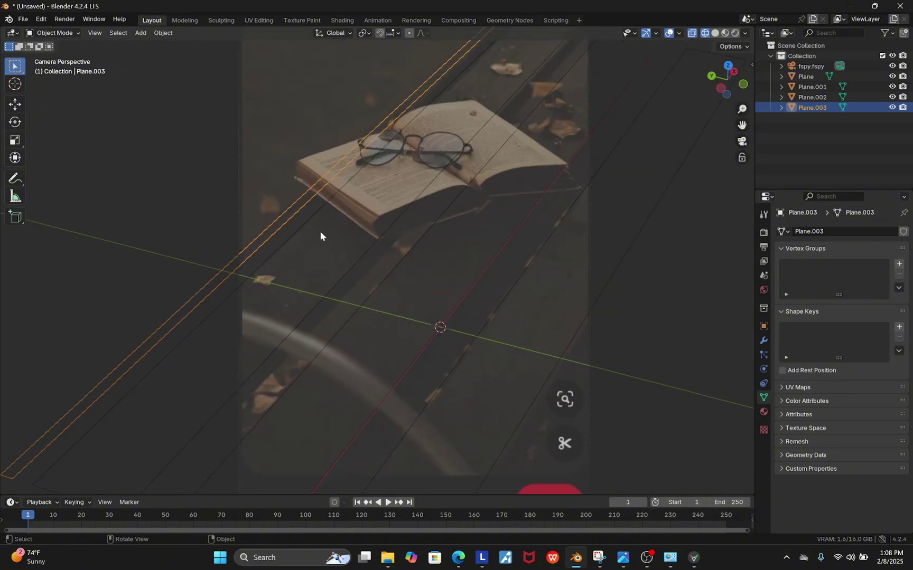
key(shift+d)
key(y)
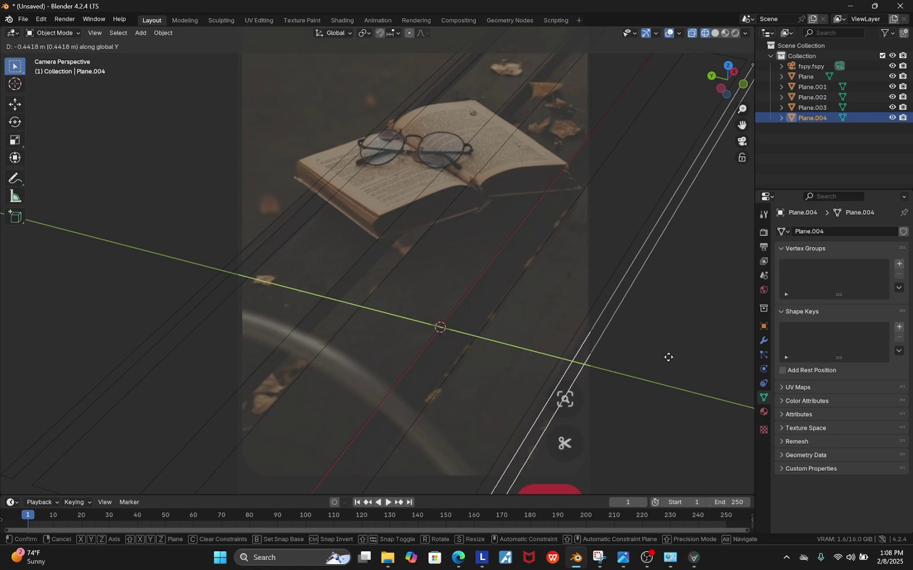
click(669, 357)
scroll(405, 259, down, 2)
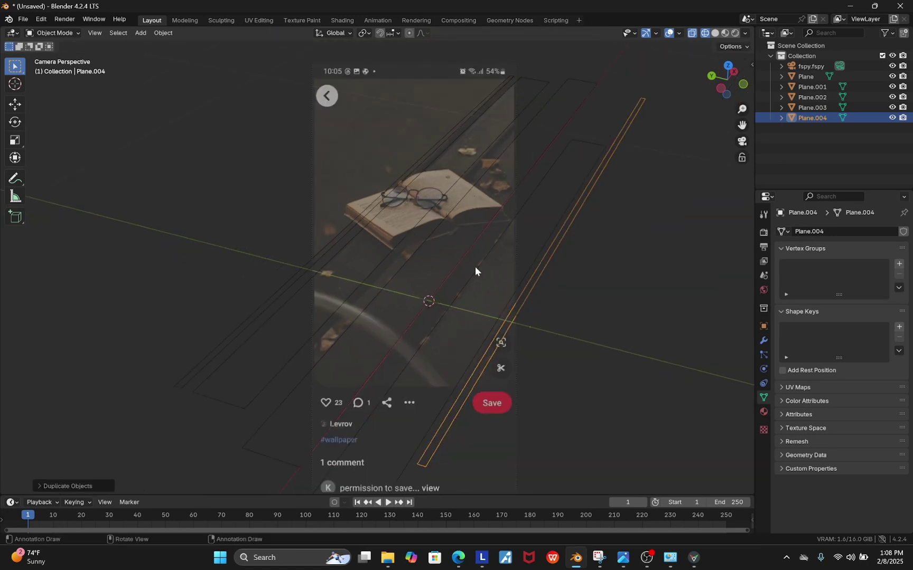
scroll(432, 407, down, 1)
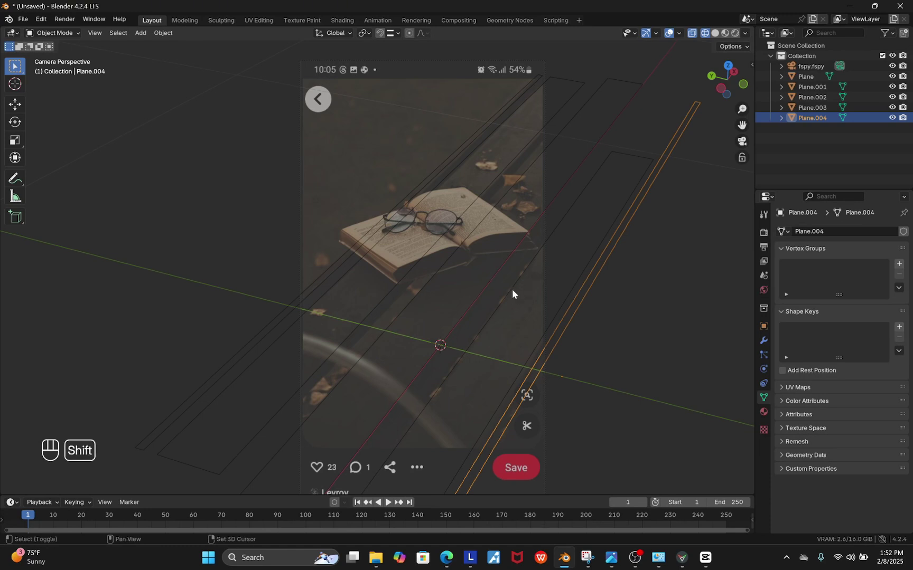
- Select all five slat planes, extrude their faces together about 0.03 m downward in Edit Mode, and show the objects in solid shading
shift+click(514, 284)
shift+click(477, 299)
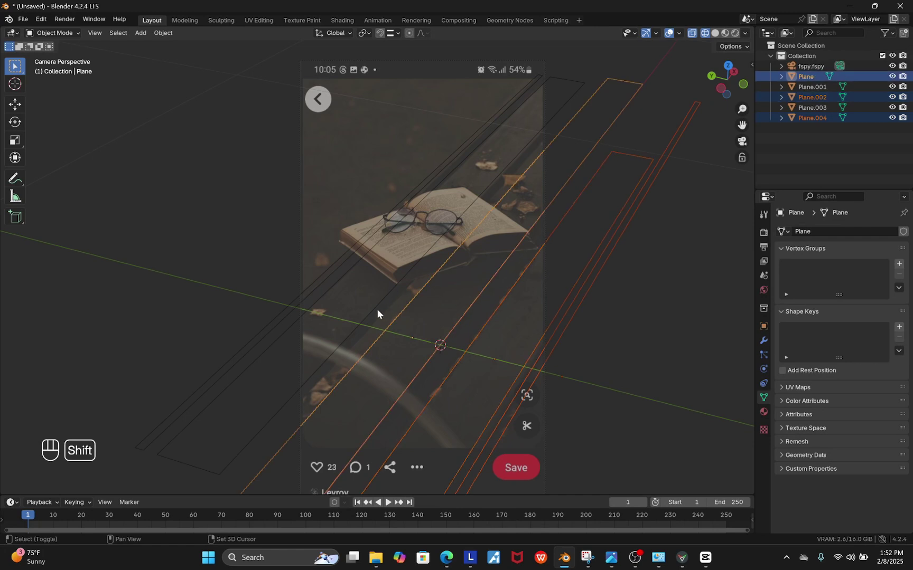
shift+click(353, 293)
shift+click(328, 276)
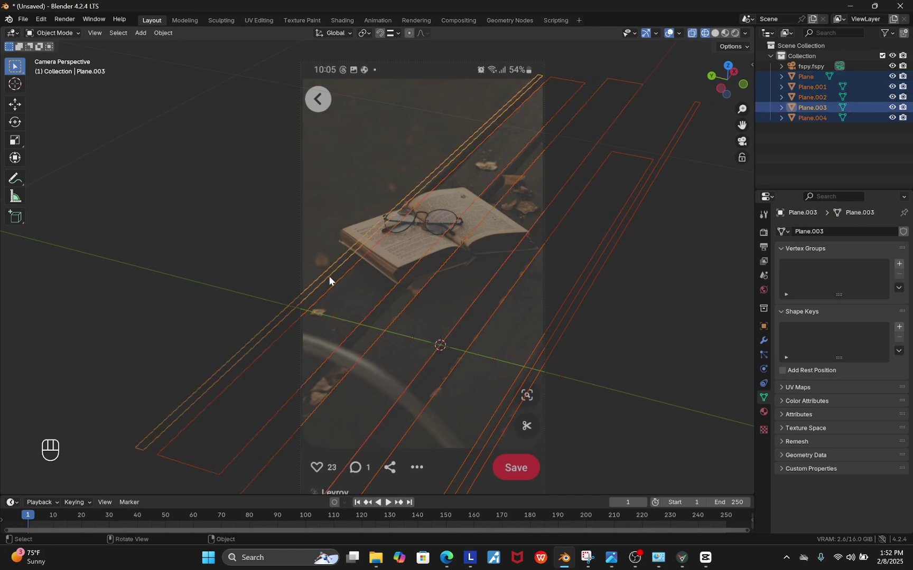
key(Tab)
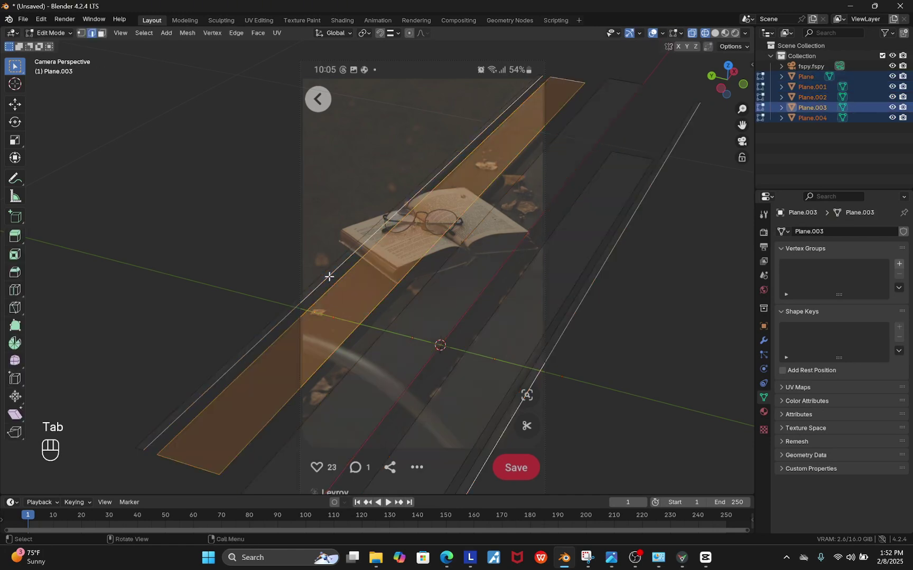
key(a)
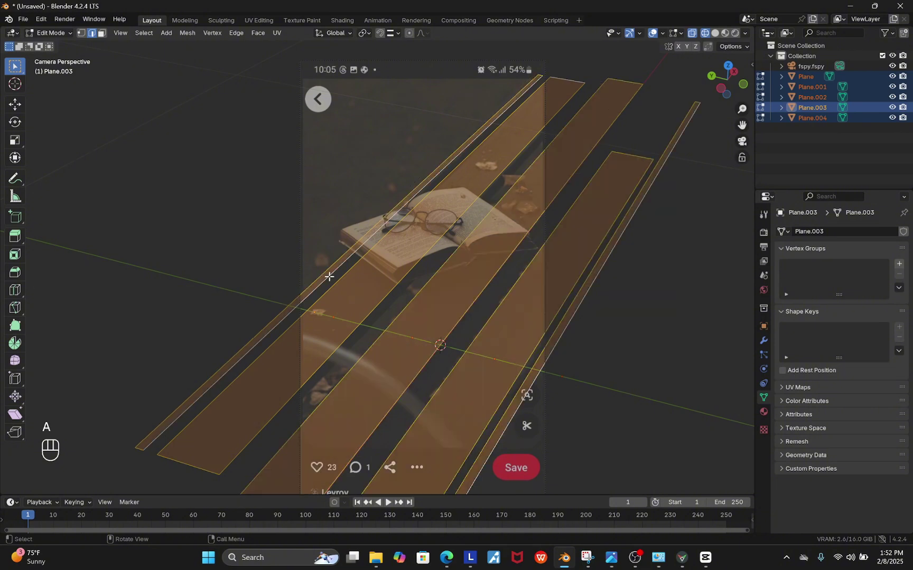
scroll(397, 293, up, 5)
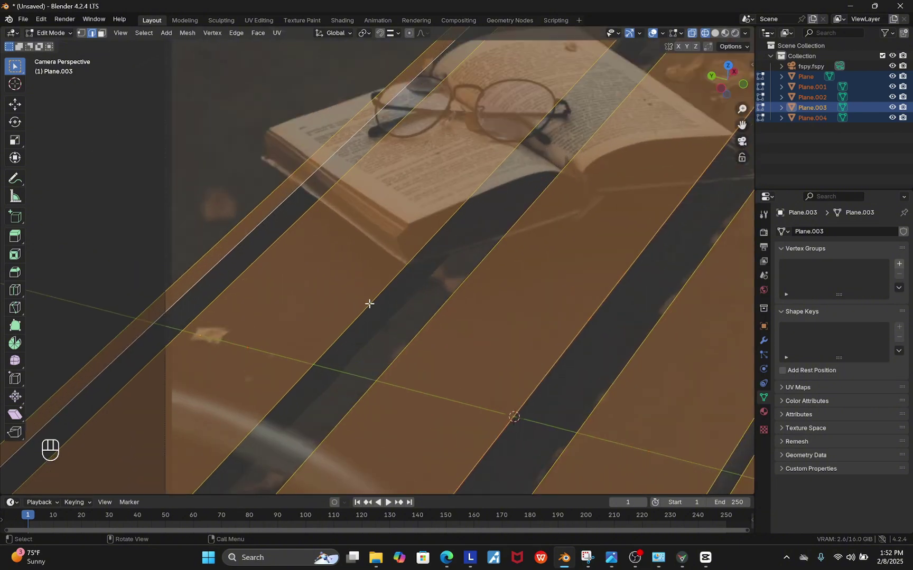
key(e)
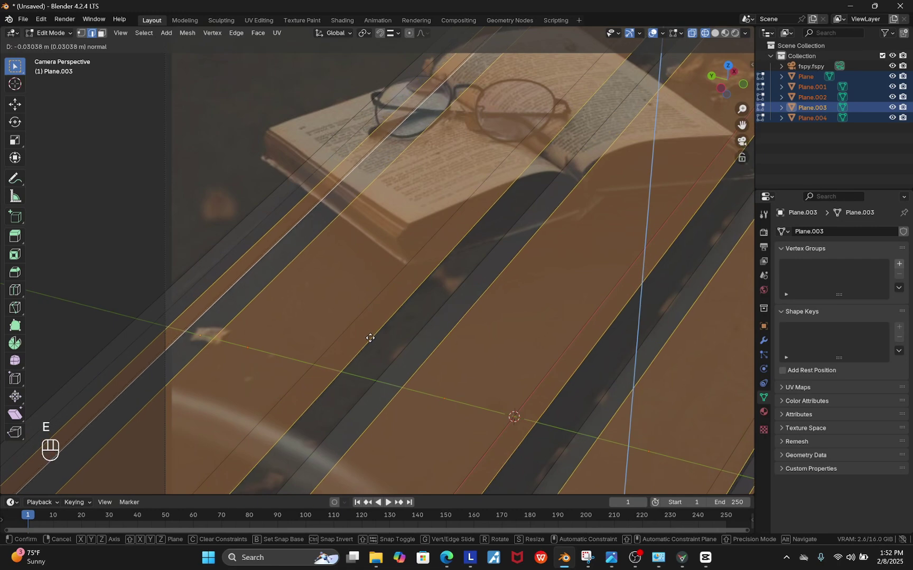
click(370, 338)
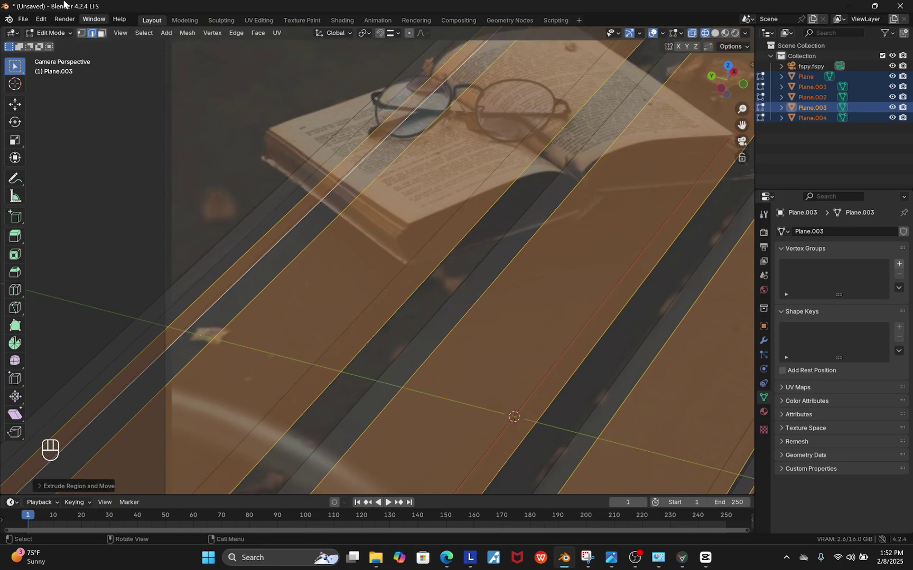
key(Tab)
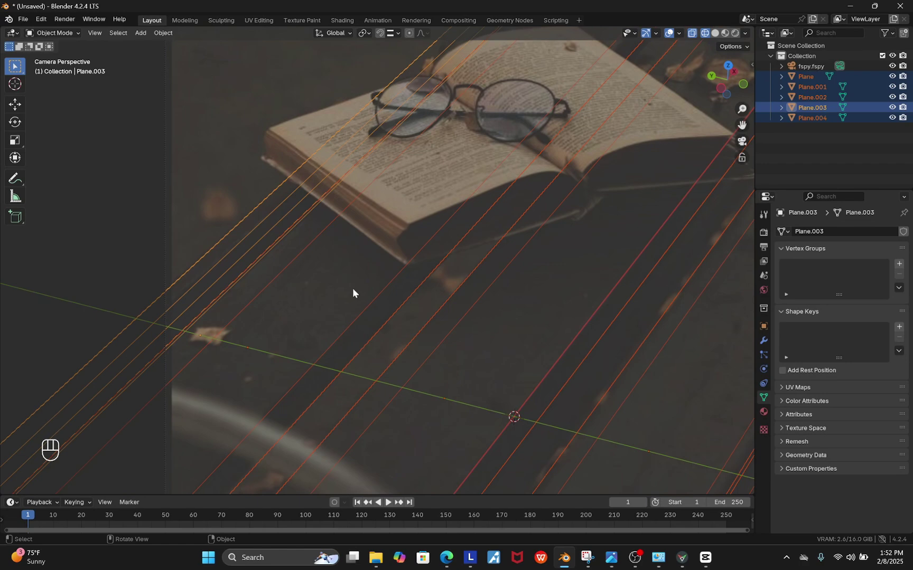
scroll(352, 288, down, 5)
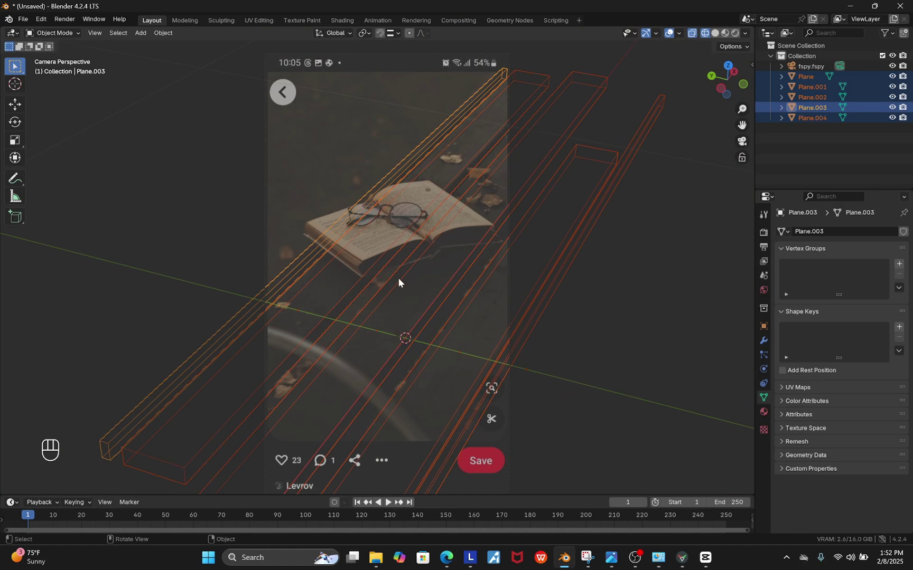
click(716, 33)
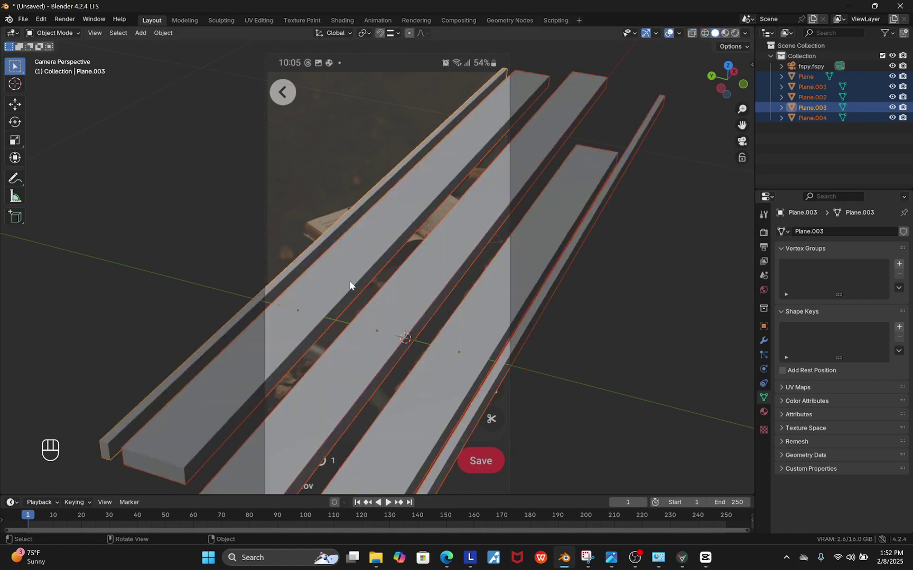
- Add a Bevel modifier to the outer edge strip Plane.003 and apply the scale of all five selected slats
scroll(334, 328, up, 1)
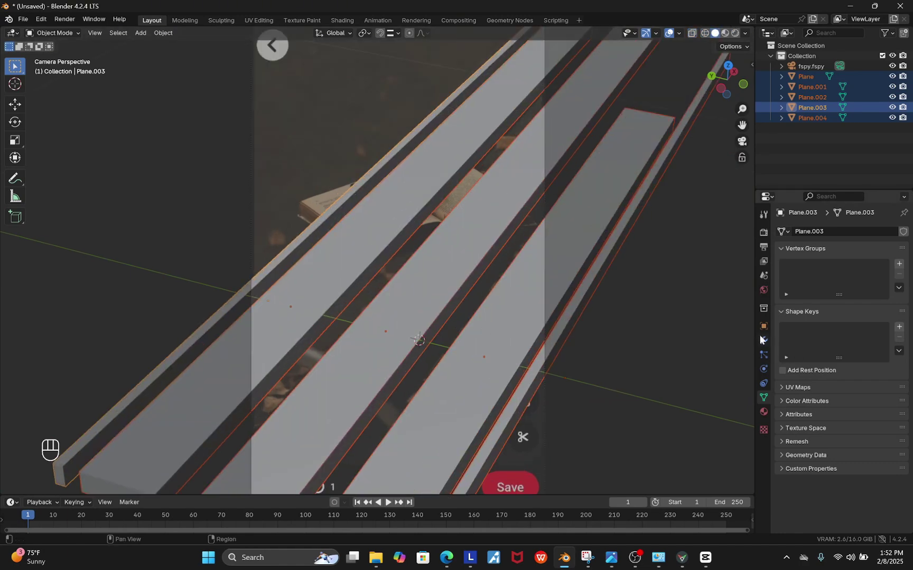
click(763, 340)
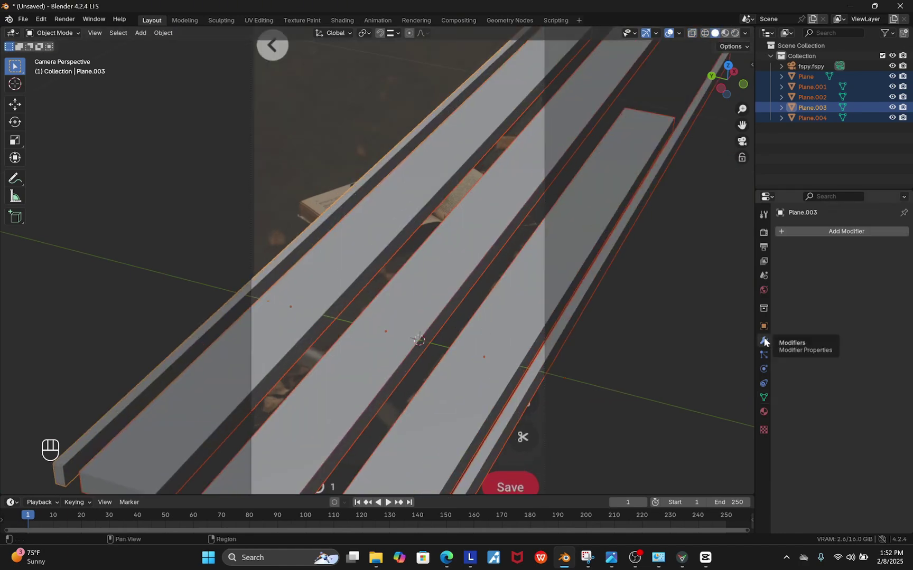
click(843, 232)
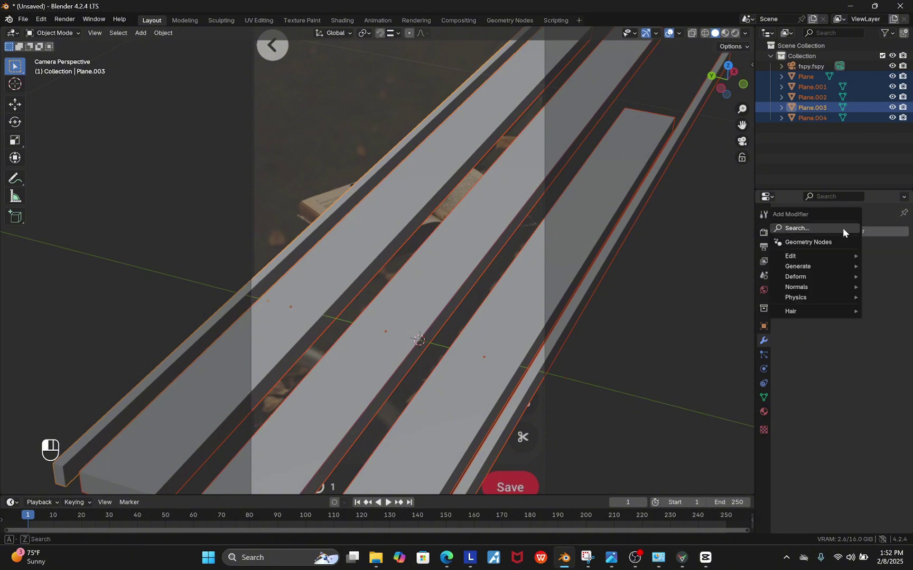
mouse_move(808, 270)
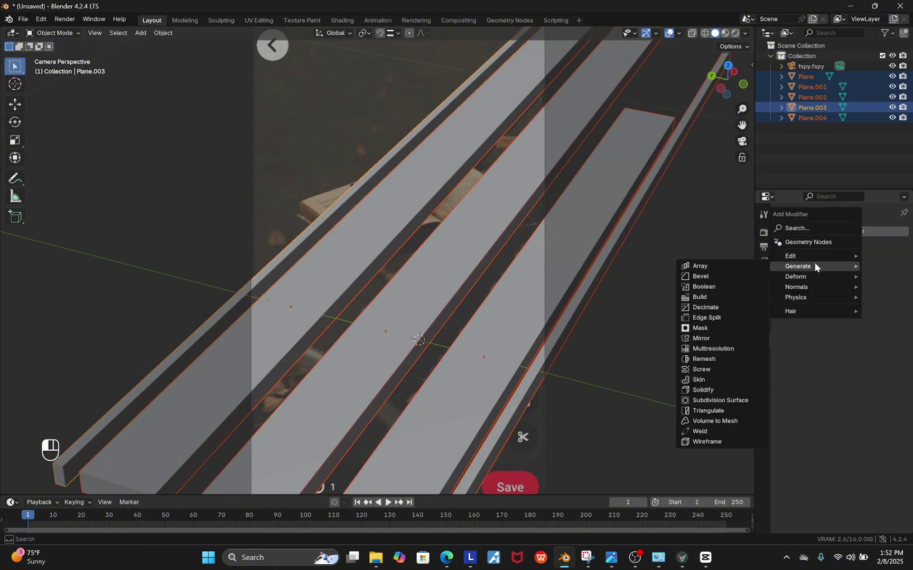
click(729, 276)
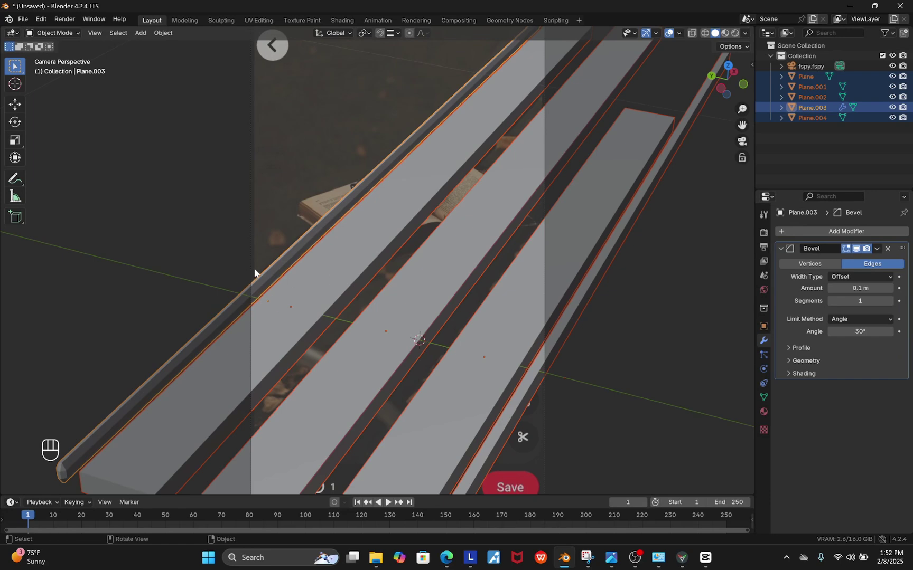
scroll(254, 273, up, 5)
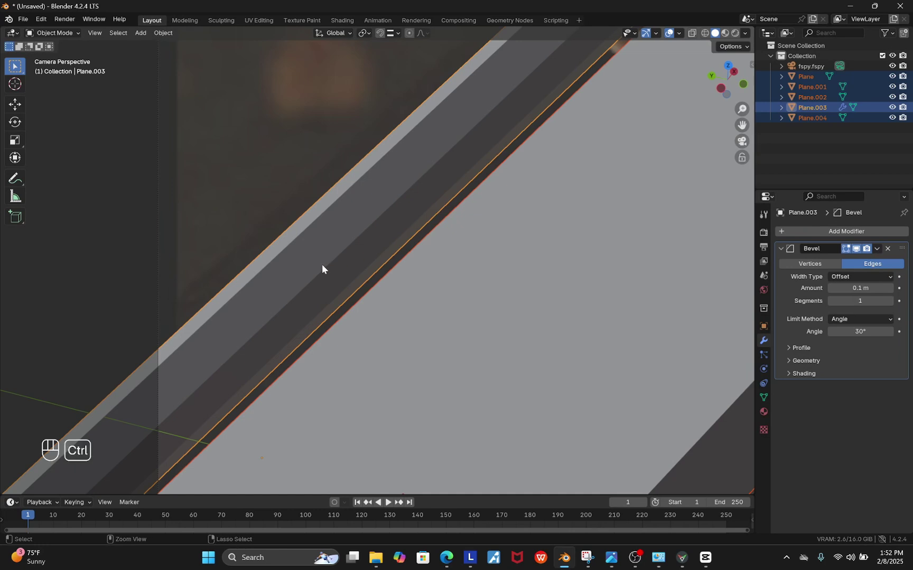
key(ctrl+a)
click(305, 285)
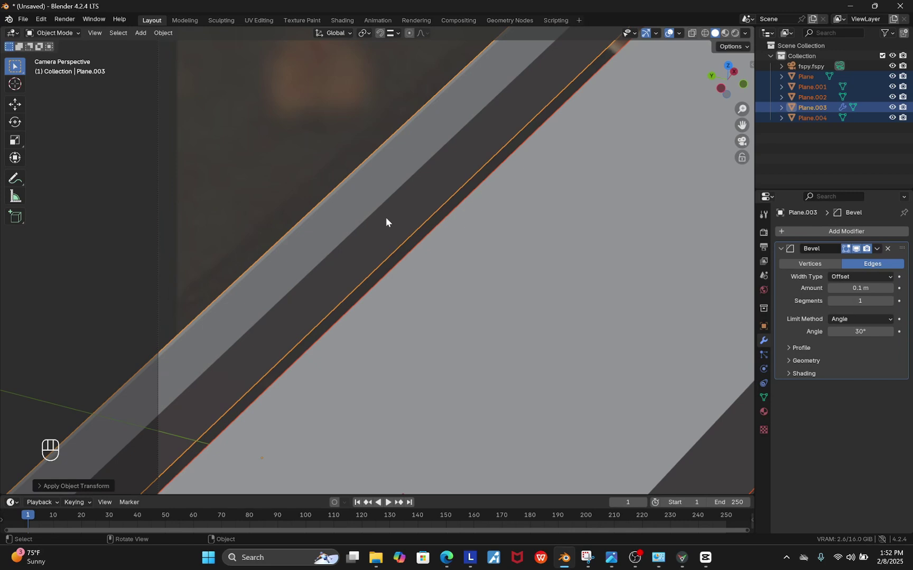
- Set the Bevel modifier on Plane.003 to an amount of 0.002 m with 6 segments
shift+drag(872, 287, 832, 288)
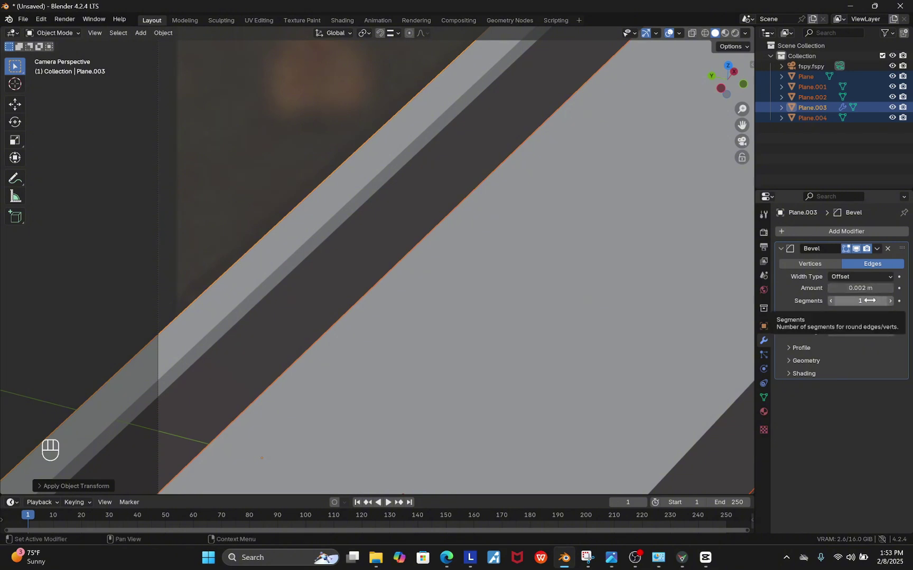
click(869, 301)
text(6)
key(Return)
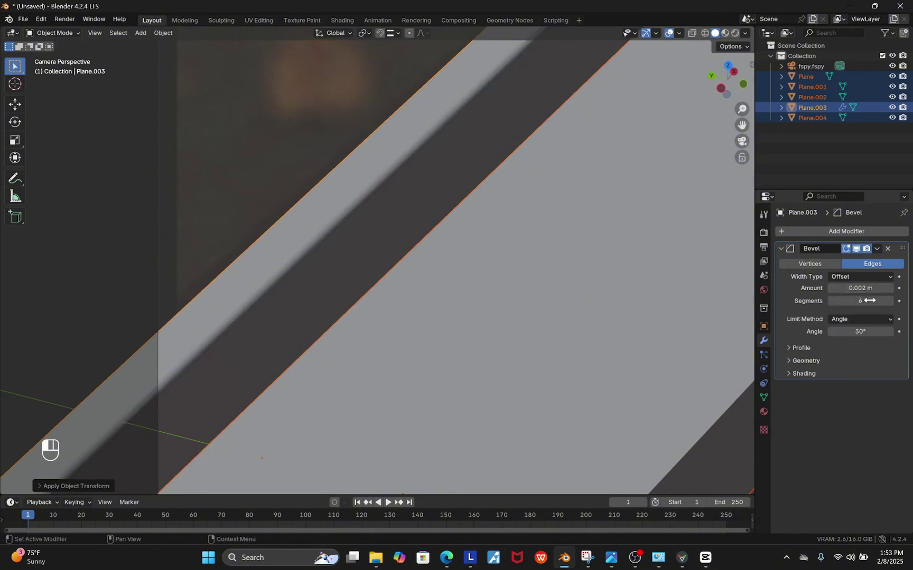
- Copy the Bevel modifier from Plane.003 to the other four selected slats
scroll(286, 235, down, 3)
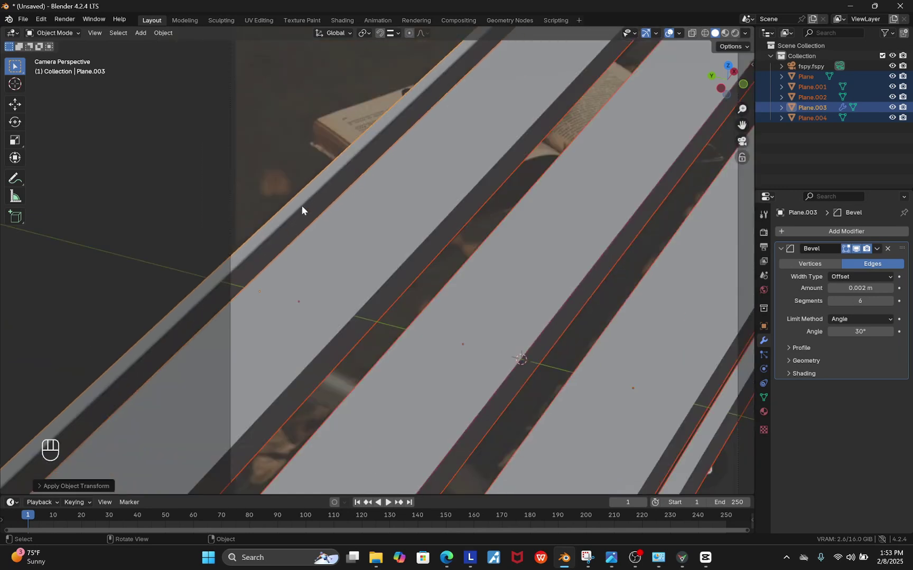
scroll(250, 226, down, 4)
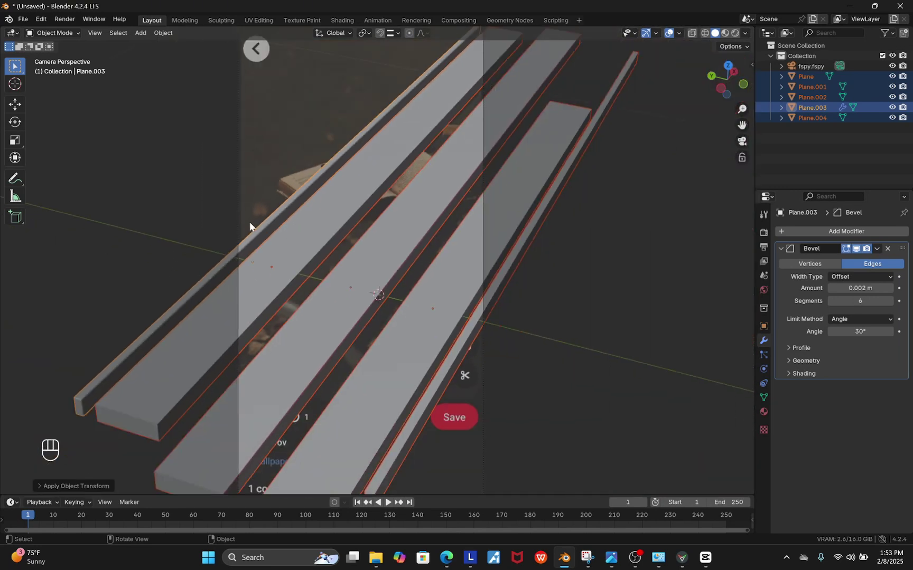
scroll(303, 225, up, 2)
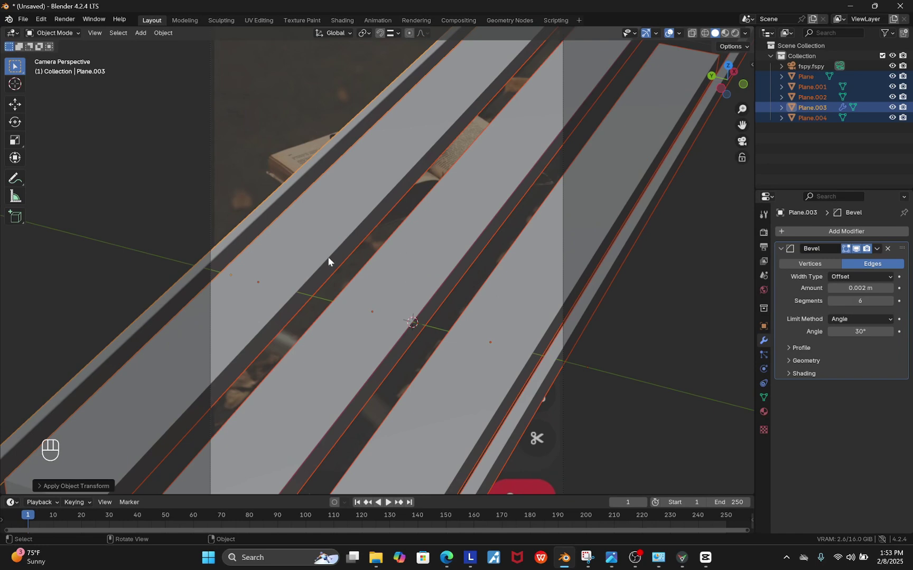
key(ctrl+l)
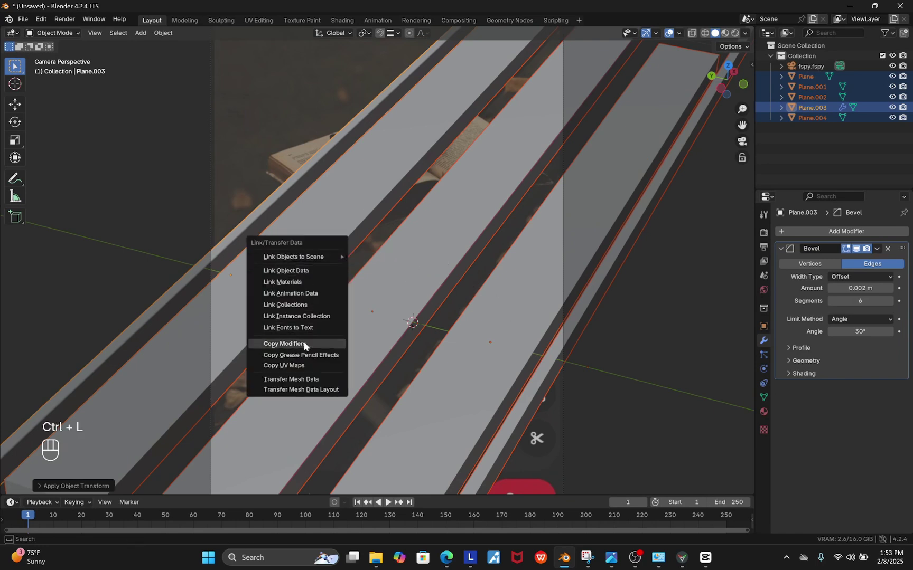
click(304, 345)
scroll(537, 364, up, 4)
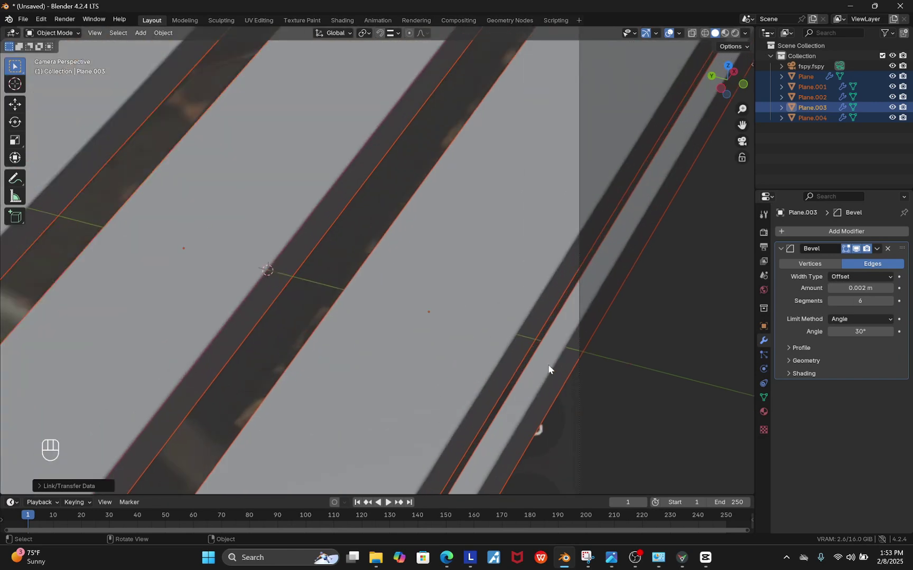
scroll(616, 344, down, 4)
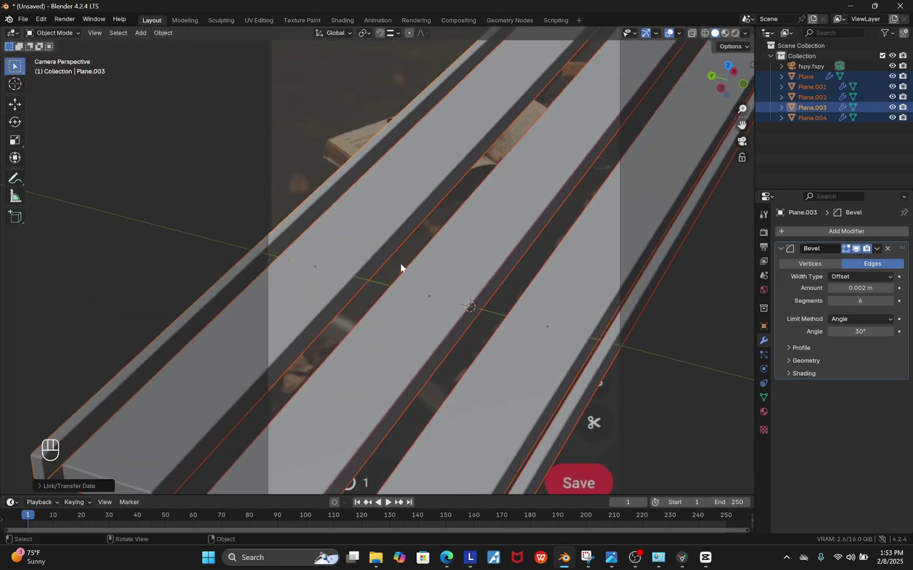
- Apply Shade Auto Smooth to all five selected bench slats
scroll(401, 265, up, 6)
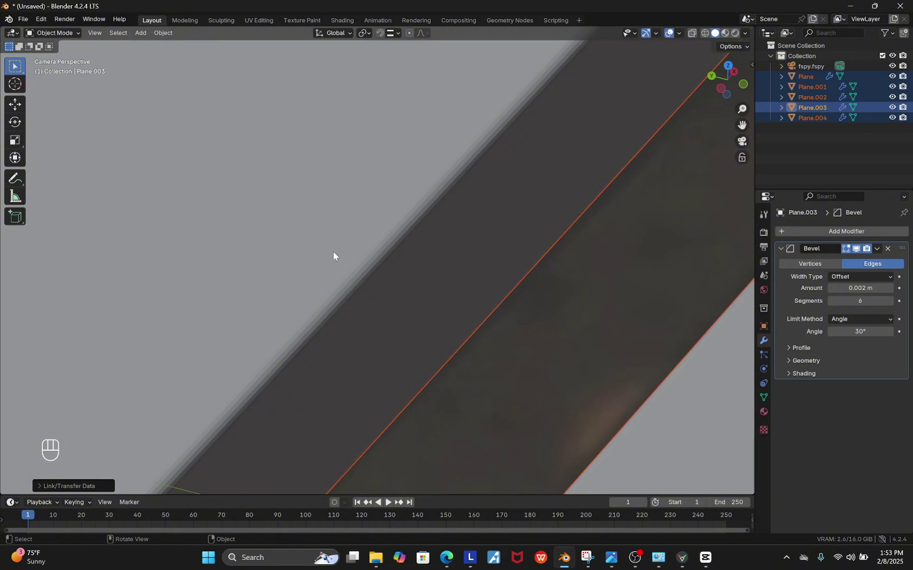
right_click(326, 237)
click(297, 245)
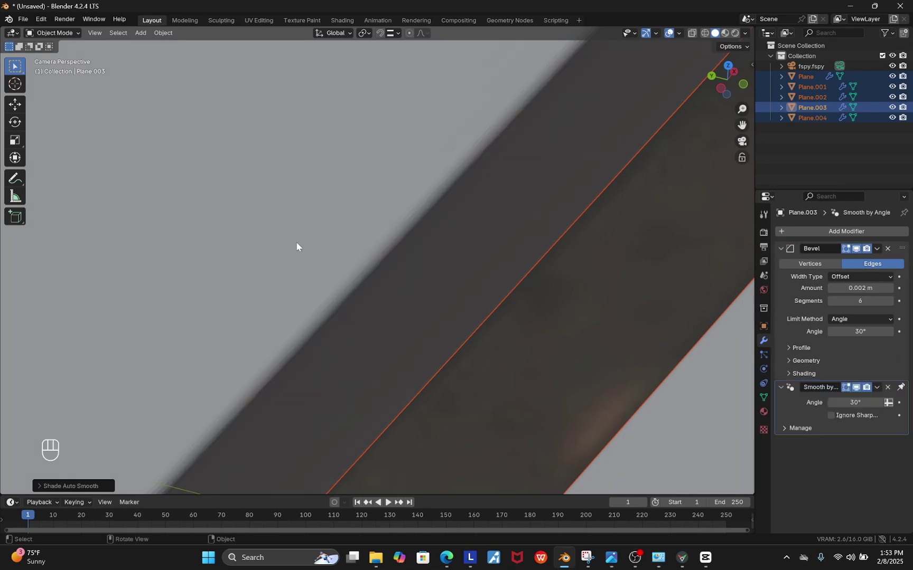
scroll(380, 259, down, 2)
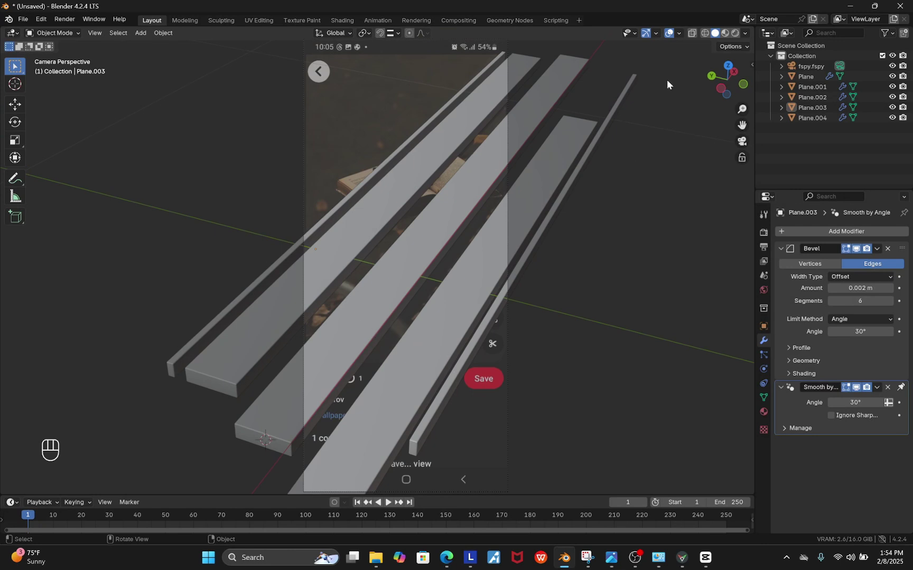
- Add a mesh circle with 100 vertices at the 3D cursor on the middle slat's near end
click(705, 33)
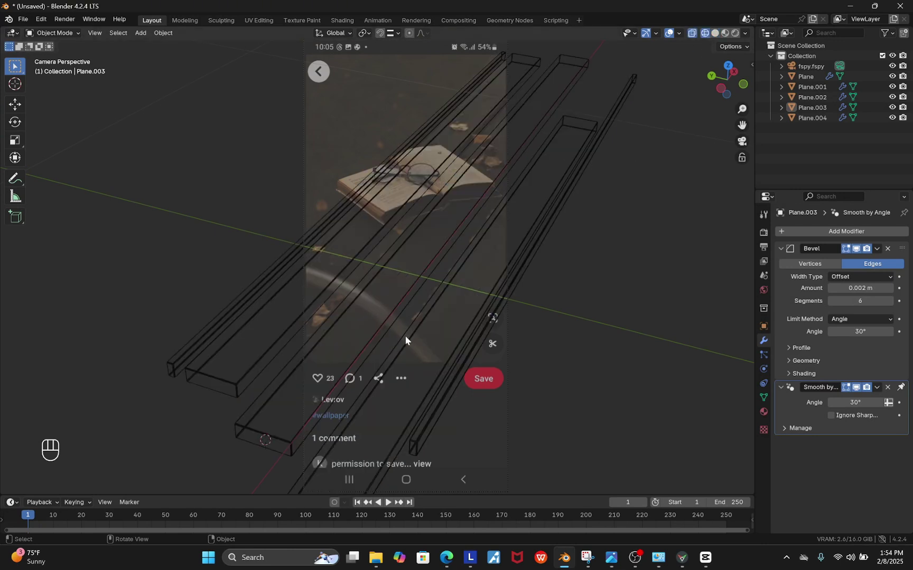
click(718, 34)
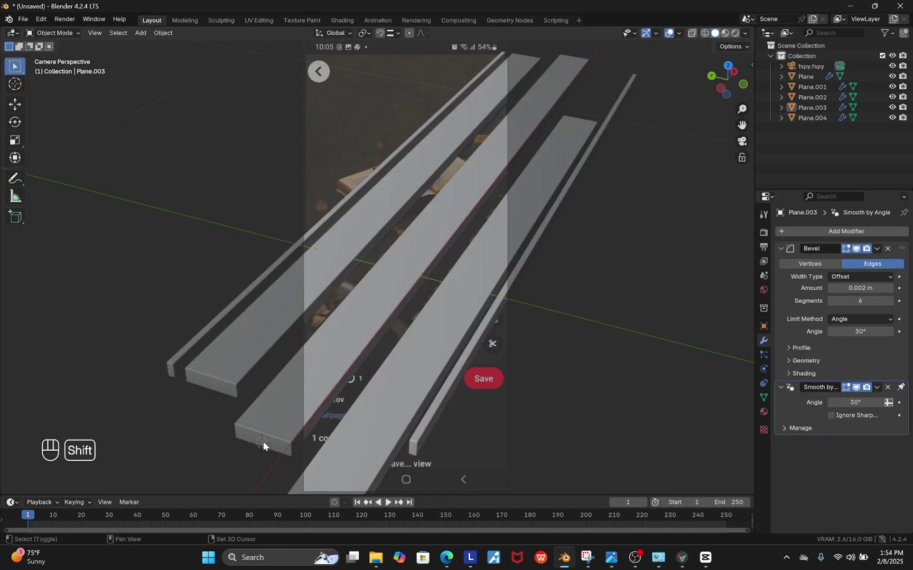
key(shift+a)
mouse_move(241, 314)
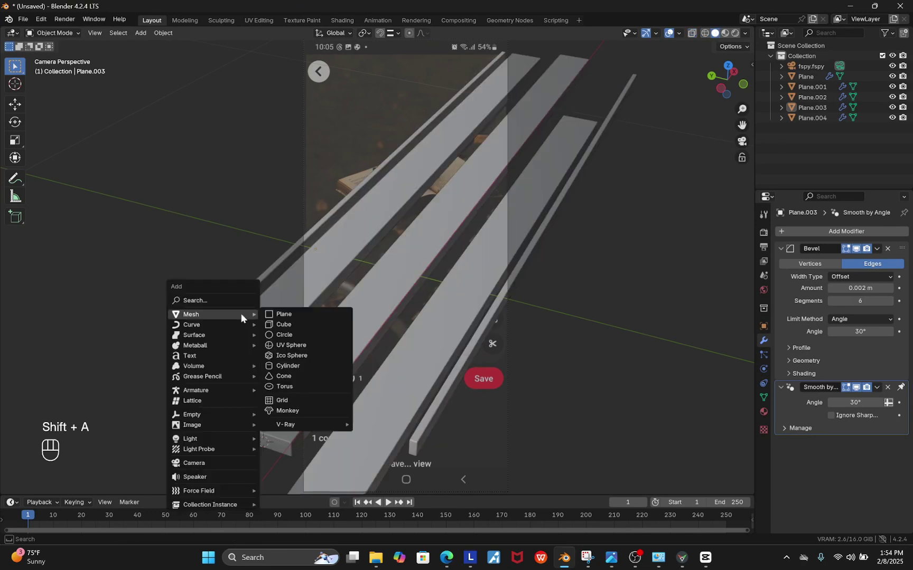
click(285, 336)
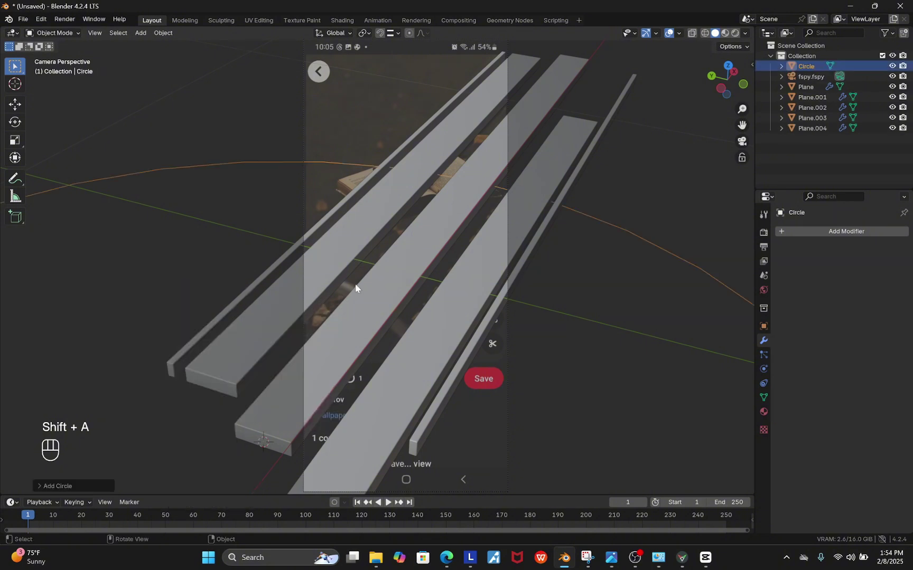
click(69, 486)
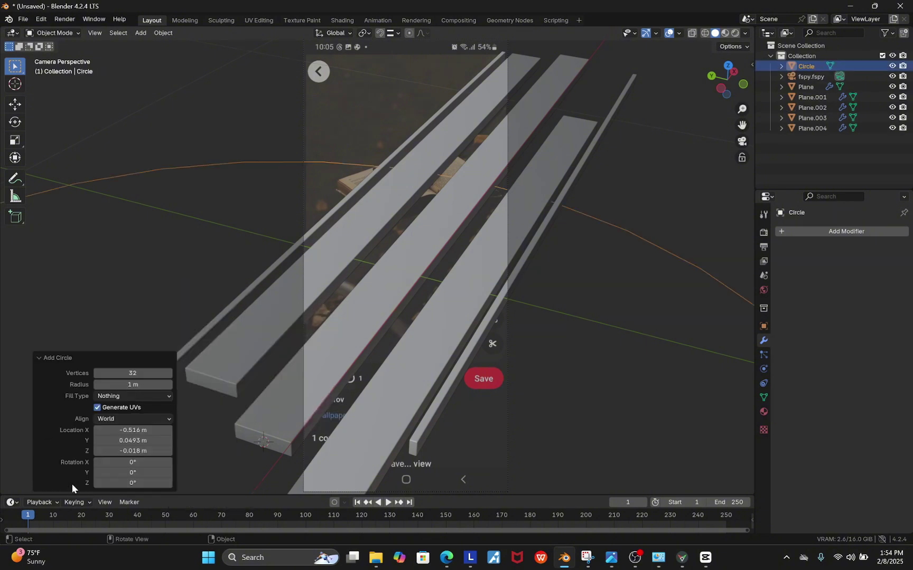
click(141, 371)
text(100)
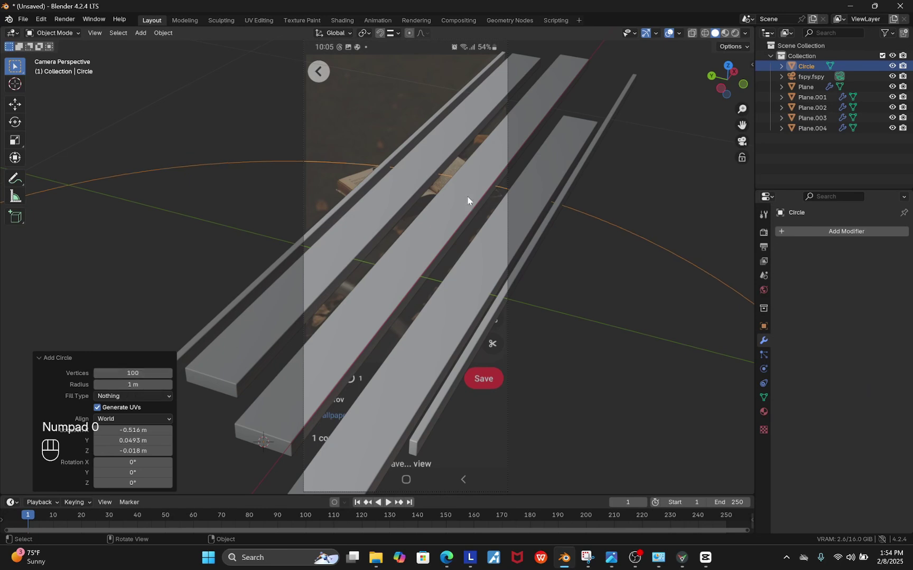
- Rotate the circle 90° about the Y axis and scale it uniformly to about 0.252
text(ry)
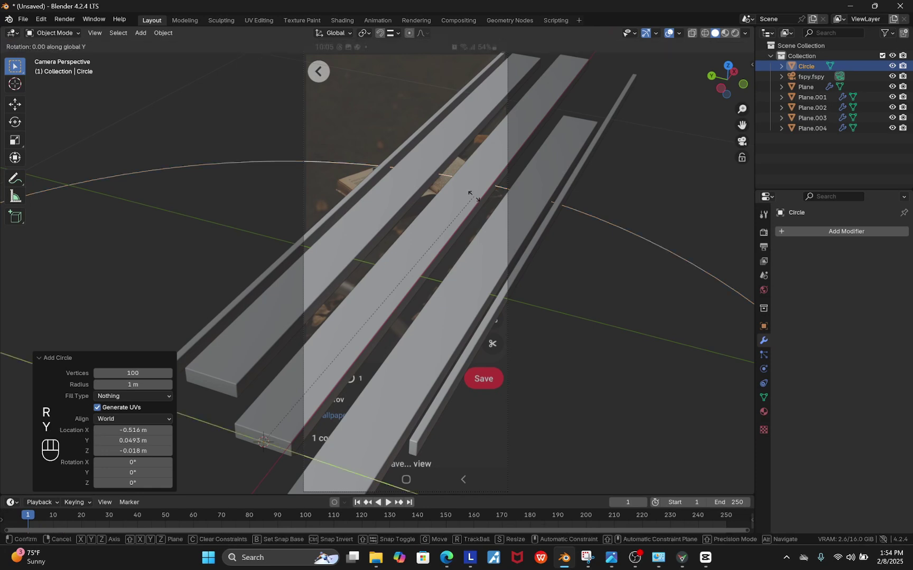
text(90)
key(KP_Enter)
middle_drag(473, 196, 602, 381)
key(s)
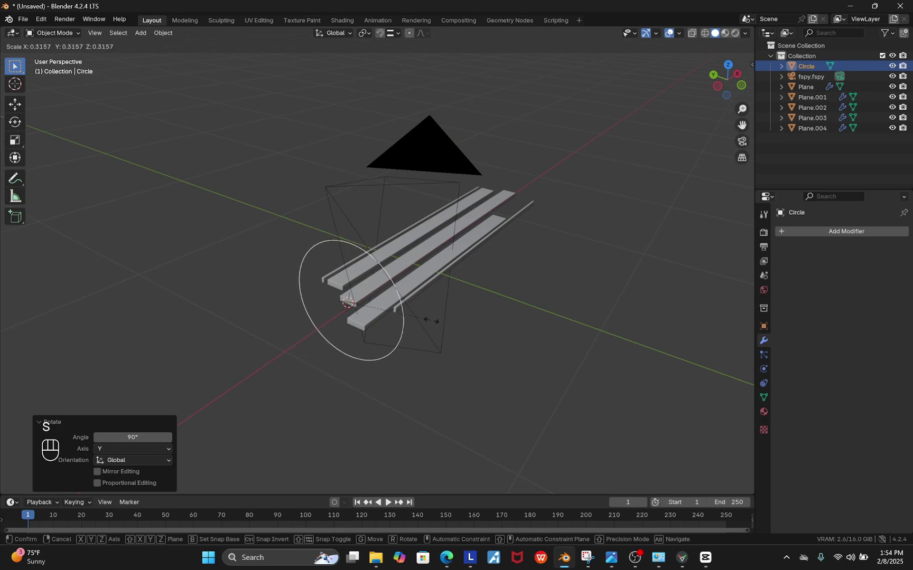
click(414, 313)
mouse_move(414, 313)
middle_down()
mouse_move(387, 313)
mouse_move(464, 300)
mouse_move(402, 306)
mouse_move(422, 320)
middle_up()
- In camera view with wireframe shading, move the circle about 0.049 m in X, -0.054 m in Y and 0.042 m in Z toward the photo's curved bar
key(KP_0)
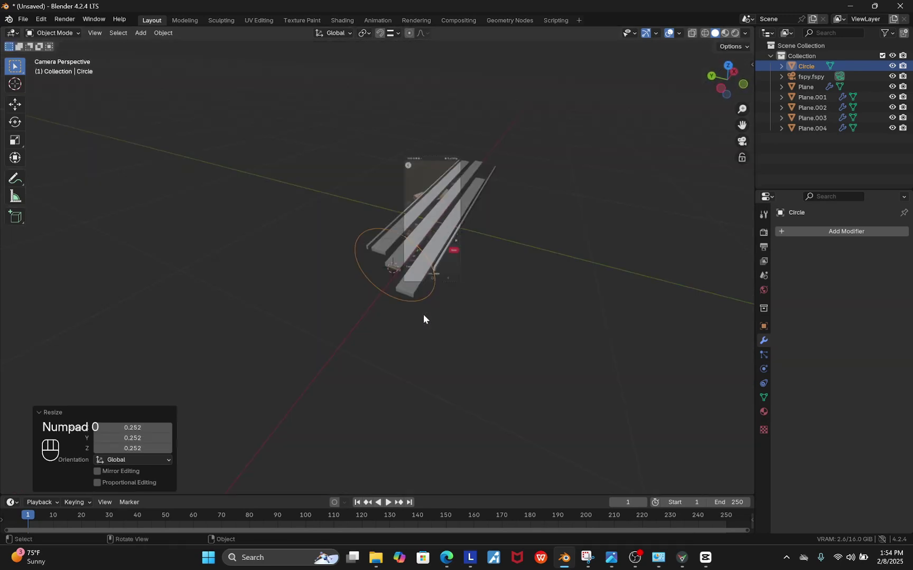
scroll(433, 259, up, 6)
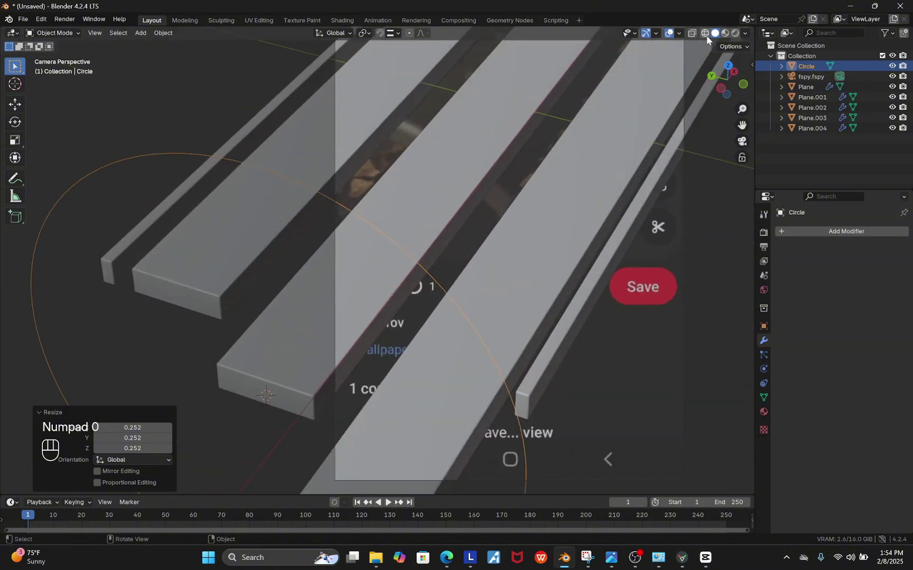
click(705, 34)
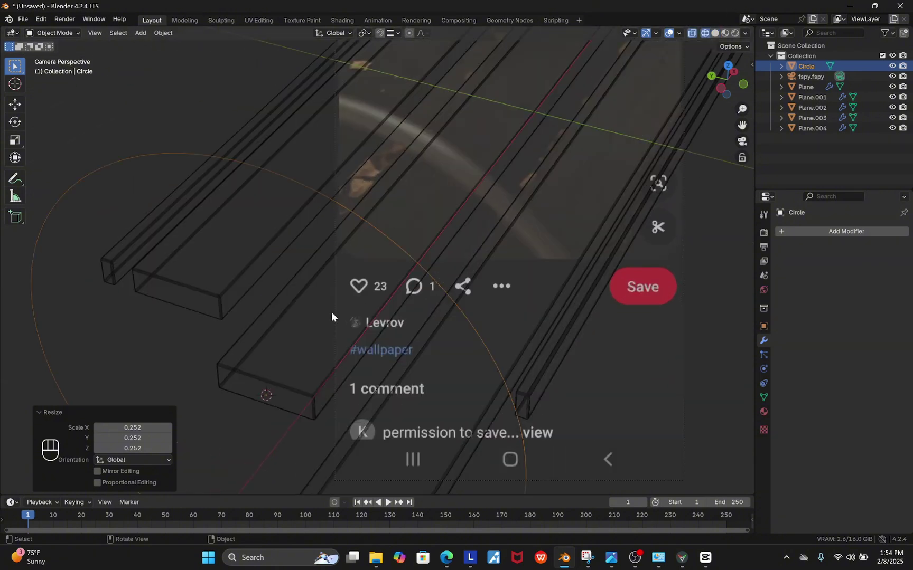
scroll(338, 315, down, 2)
key(g)
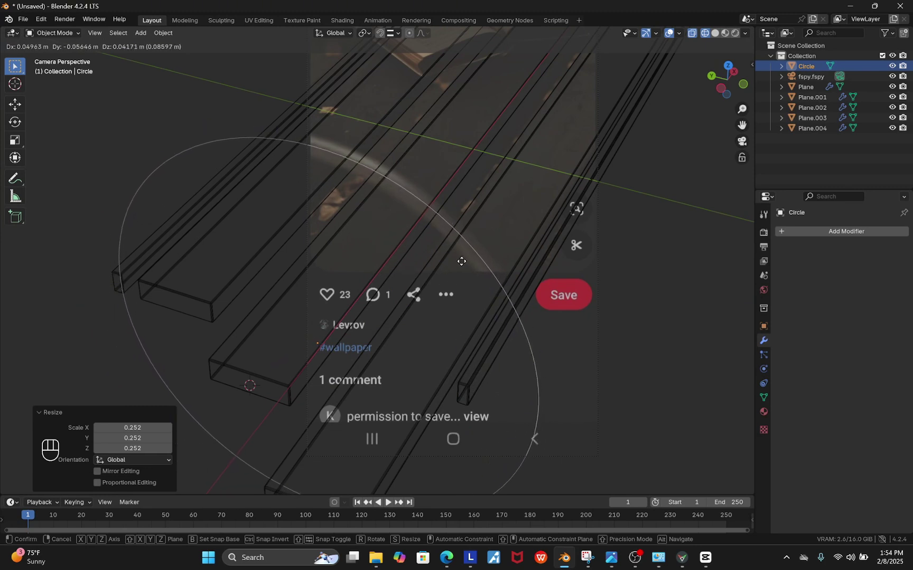
click(460, 264)
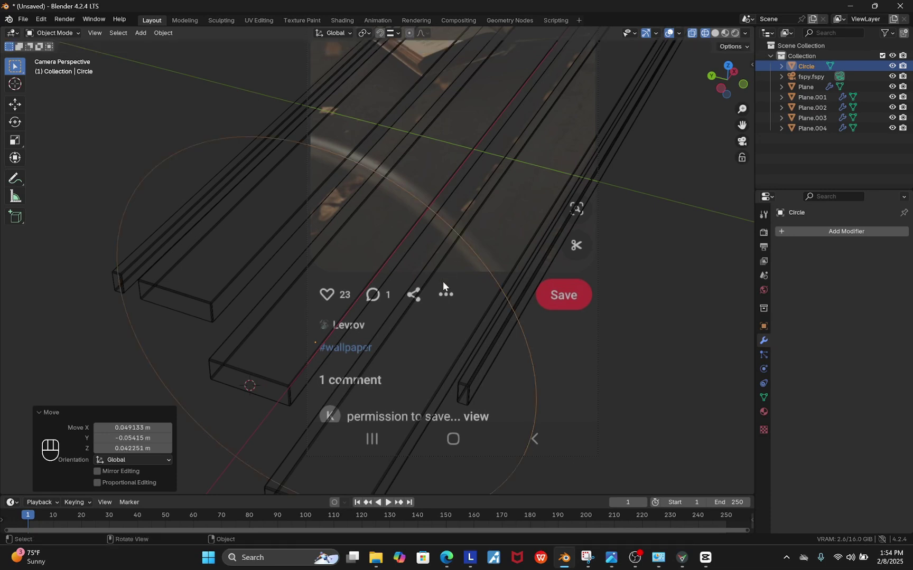
- Convert the circle mesh to a curve and show its curve data settings
click(165, 33)
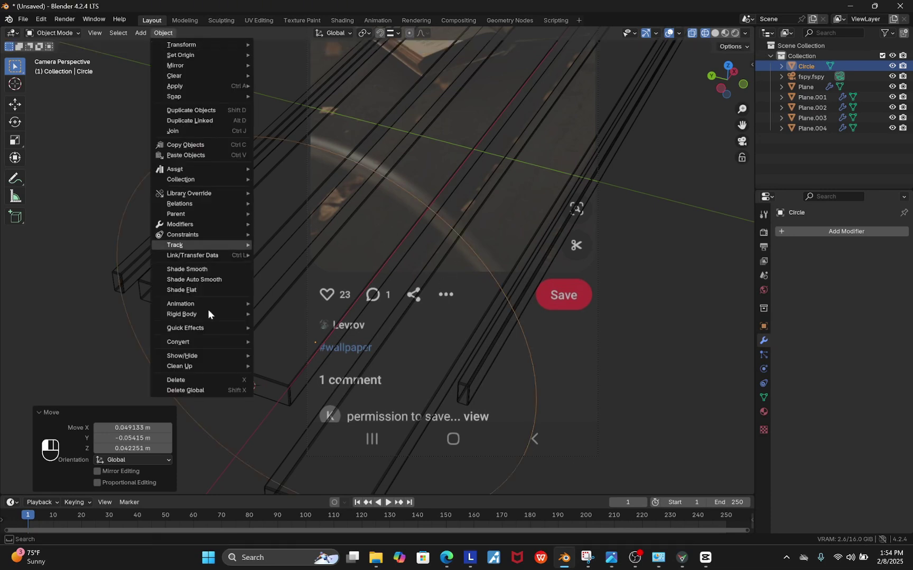
mouse_move(213, 328)
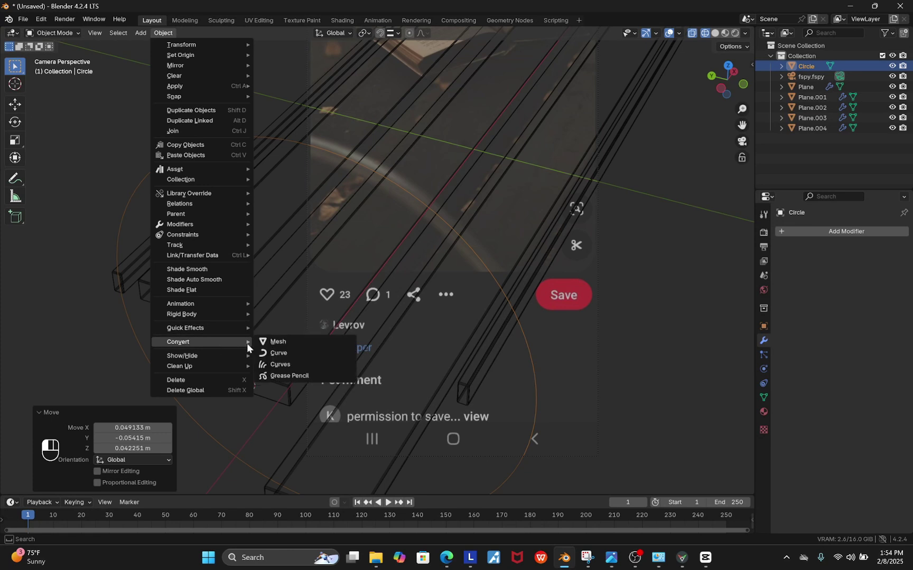
click(280, 352)
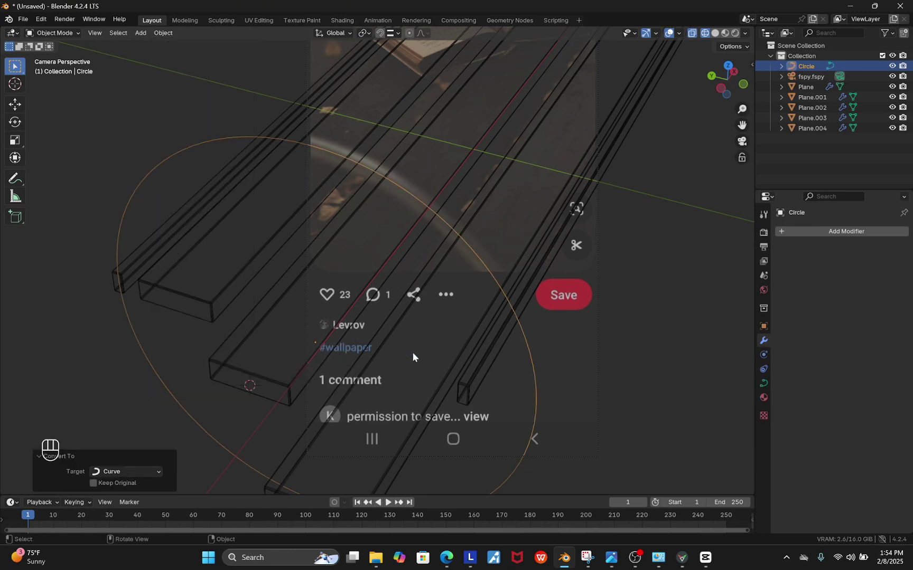
click(763, 383)
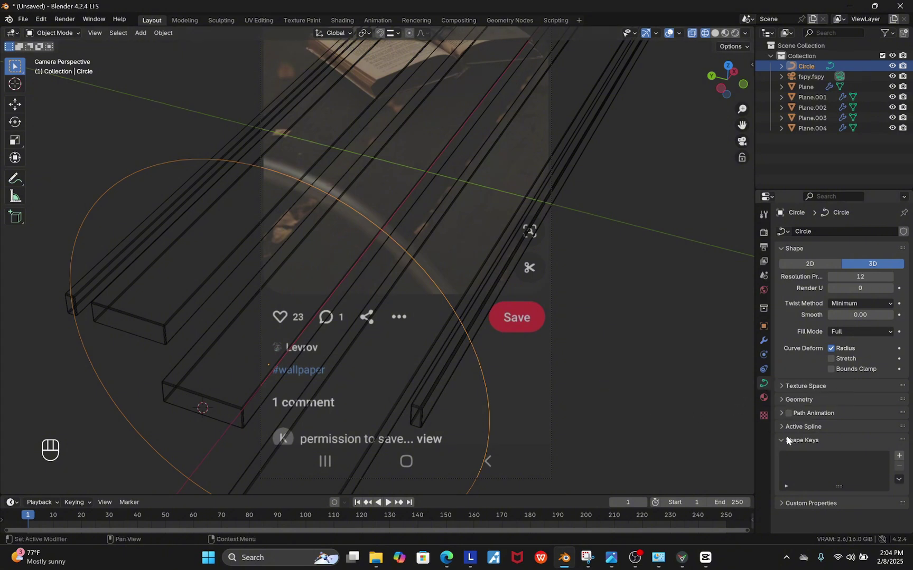
- Give the circle curve a round geometry bevel with a depth of 0.047 m
click(784, 399)
scroll(813, 449, down, 3)
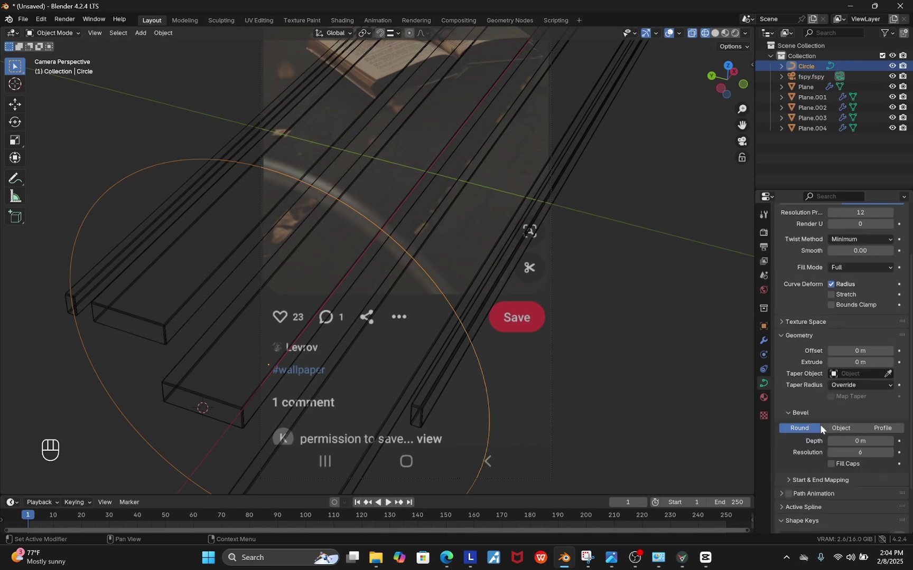
shift+drag(860, 441, 898, 441)
- Convert the beveled circle curve to a mesh and display the scene in solid shading
click(164, 32)
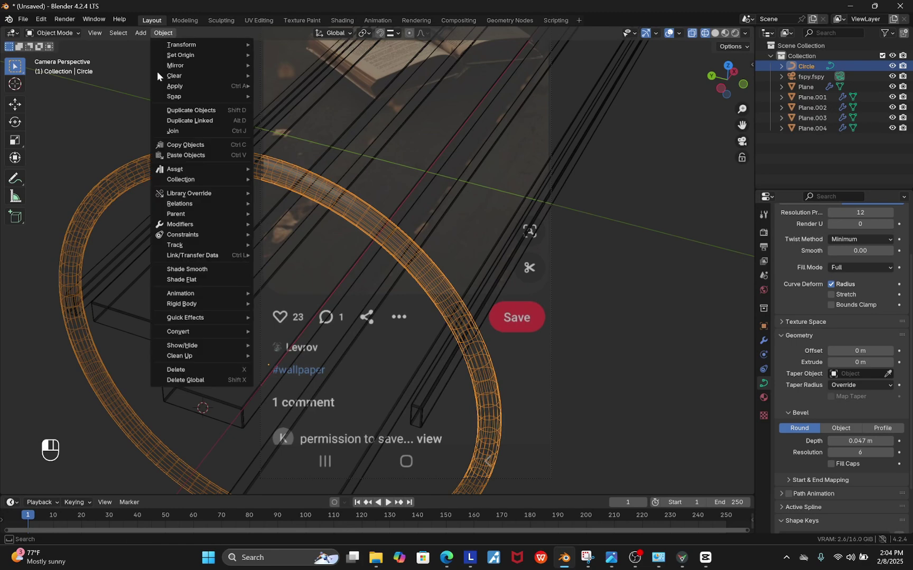
mouse_move(206, 331)
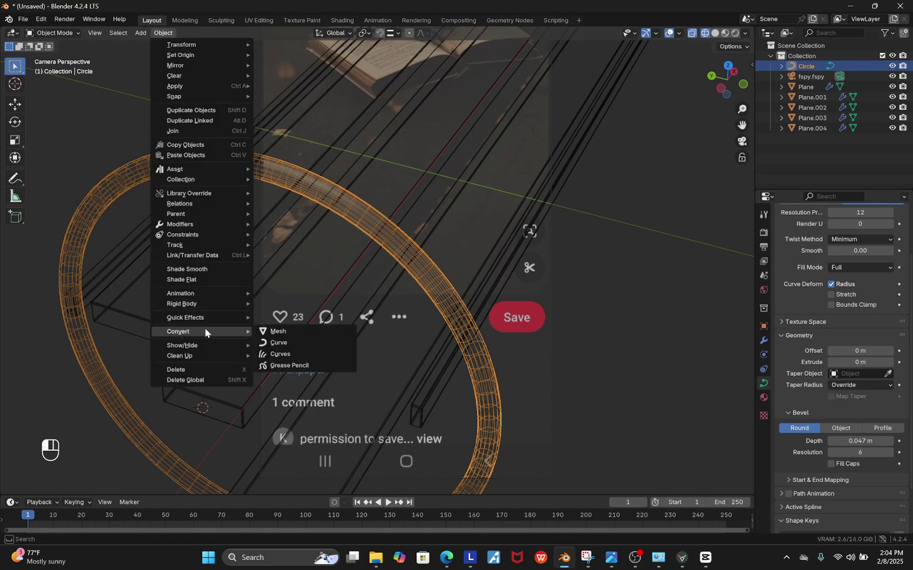
click(281, 332)
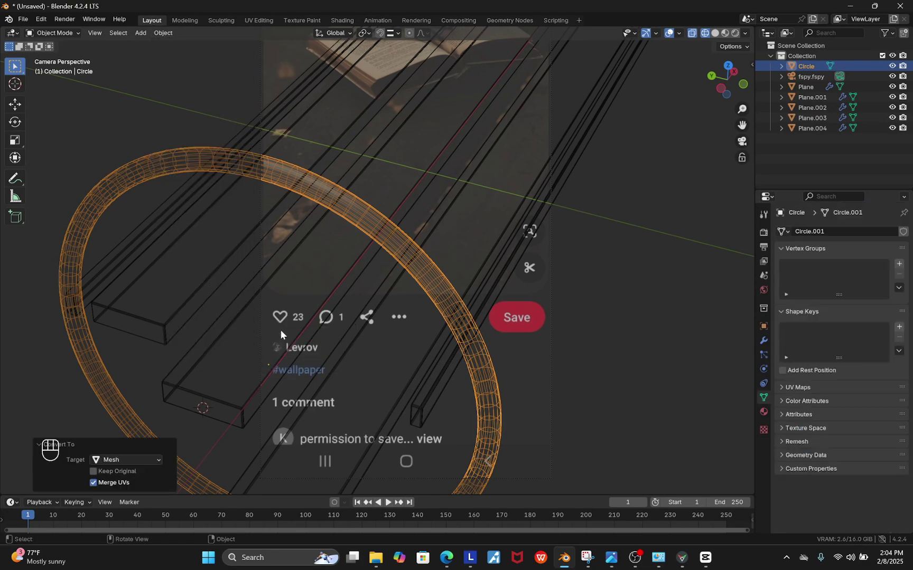
click(715, 33)
scroll(392, 229, up, 3)
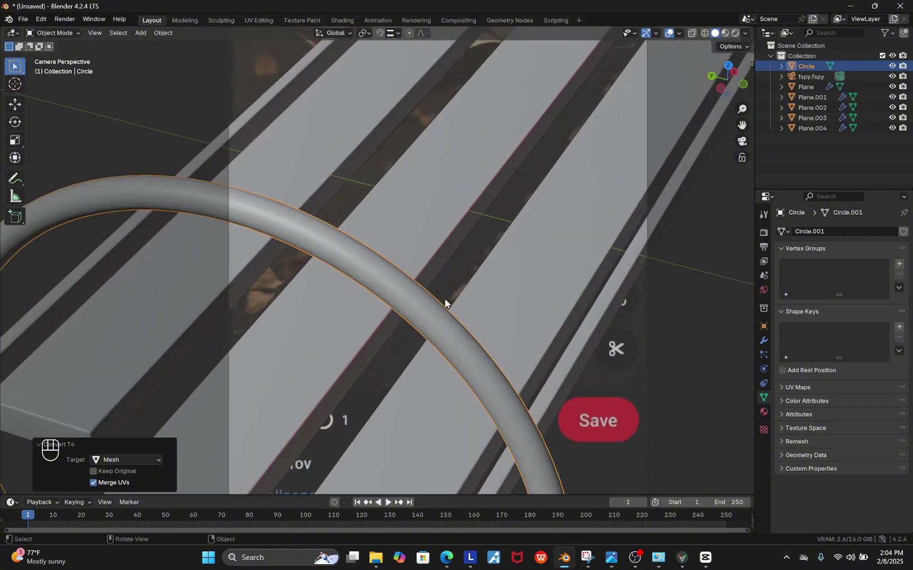
scroll(444, 299, down, 3)
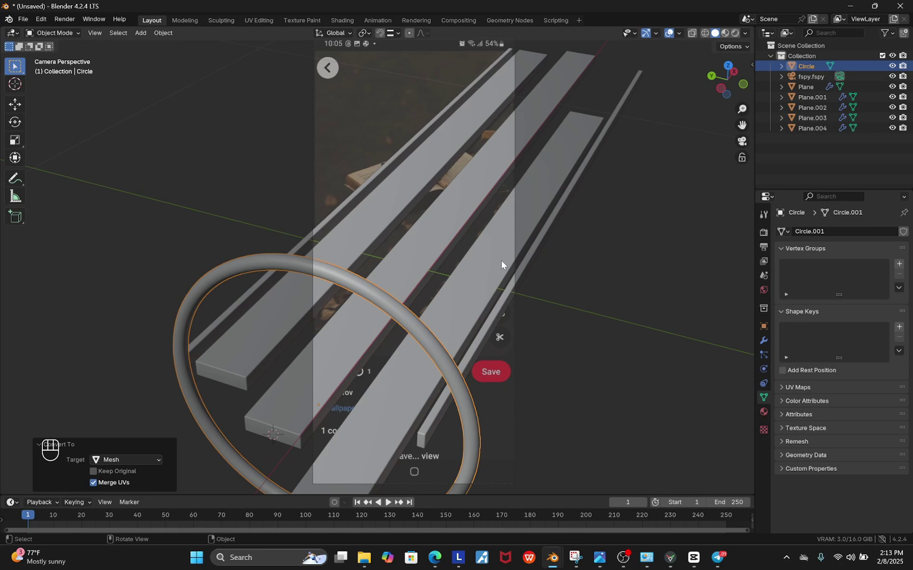
- Switch to the browser and review the Camera 01, School Bag, Books, Glasses, Sitting Boy and Bolt model pages
click(434, 557)
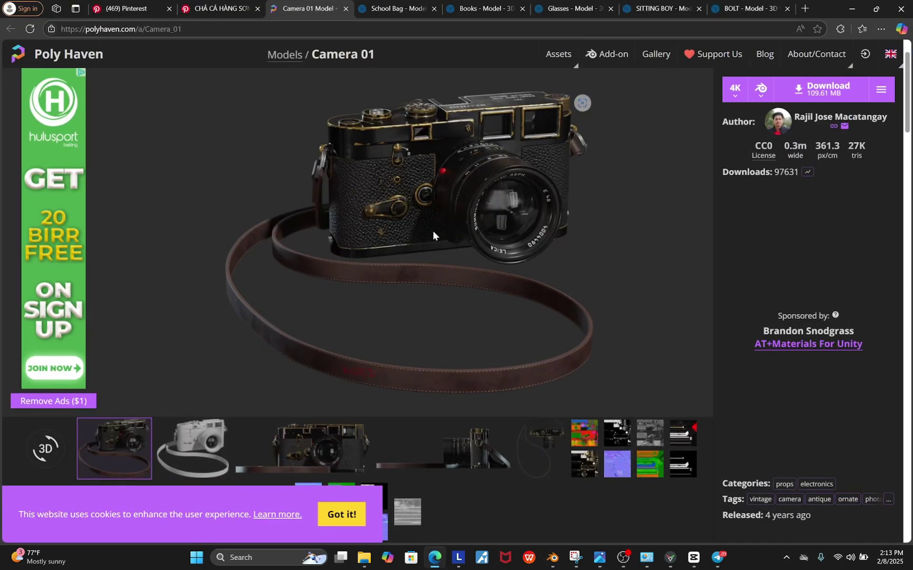
click(735, 92)
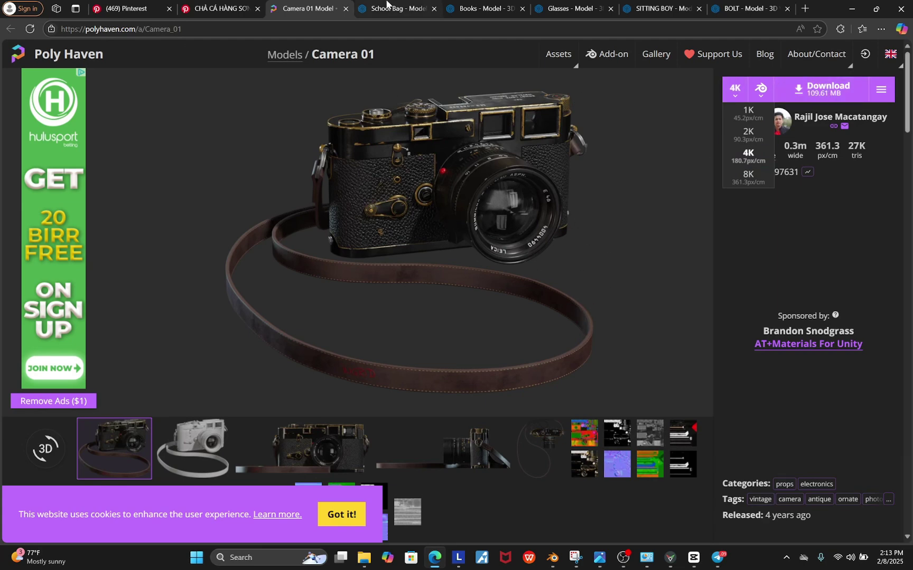
click(369, 9)
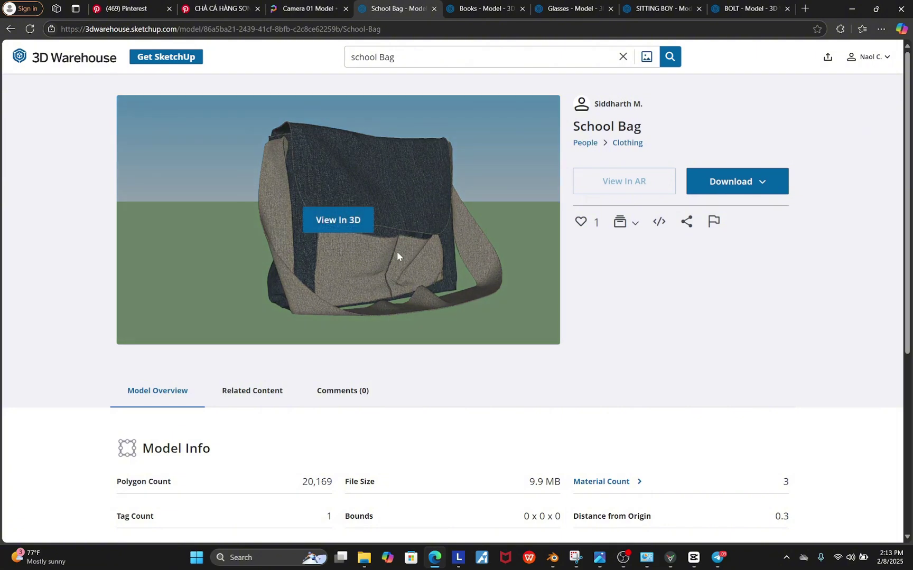
click(481, 8)
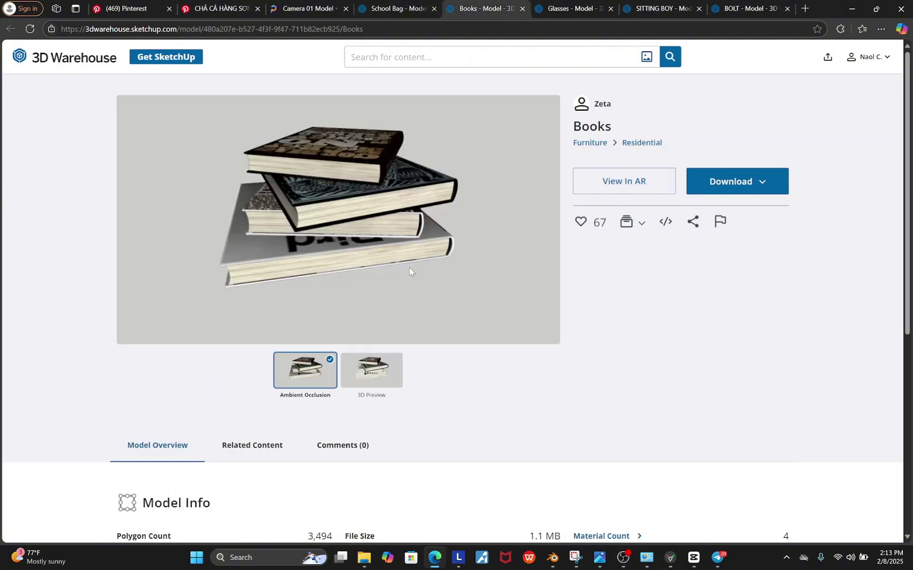
click(576, 9)
click(660, 8)
click(761, 8)
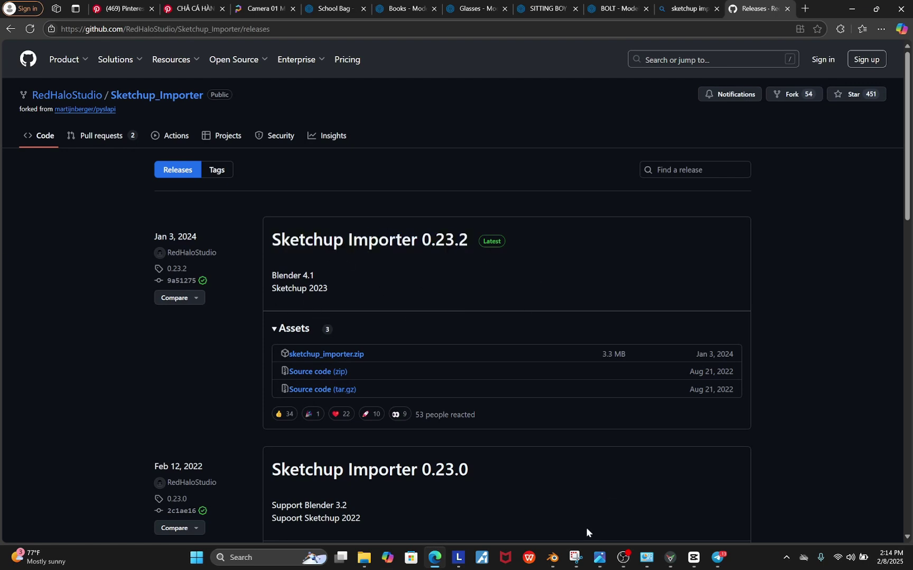
- Switch to the second, empty Blender window and delete the default camera, cube and light
mouse_move(552, 557)
click(582, 499)
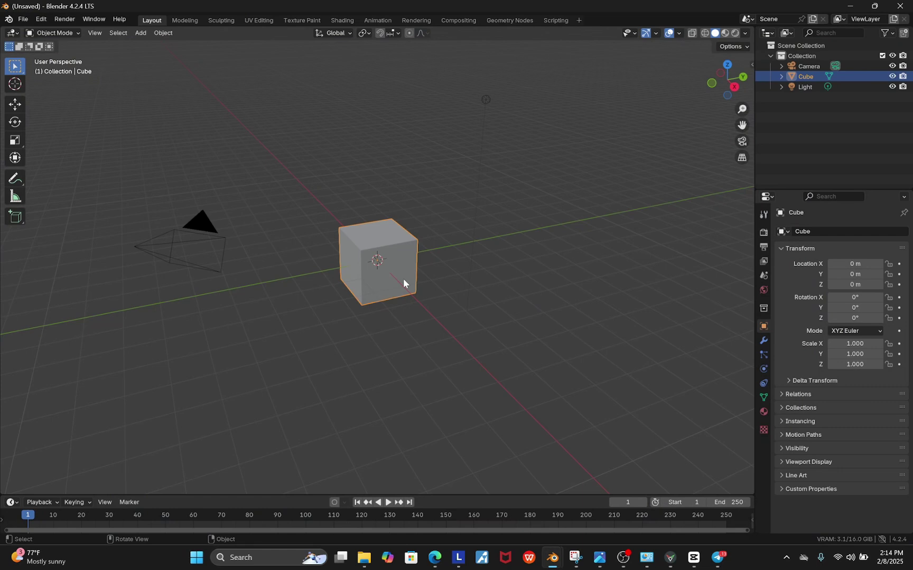
key(a)
key(x)
click(485, 278)
- Import the SketchUp model SCHOOL+BAG.skp from the Downloads folder, keeping the default import options
click(21, 20)
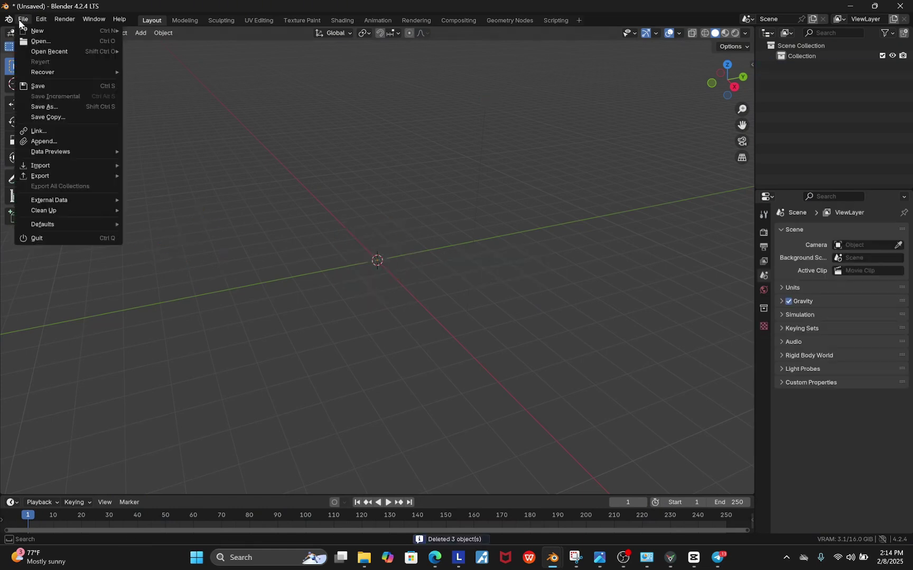
mouse_move(65, 163)
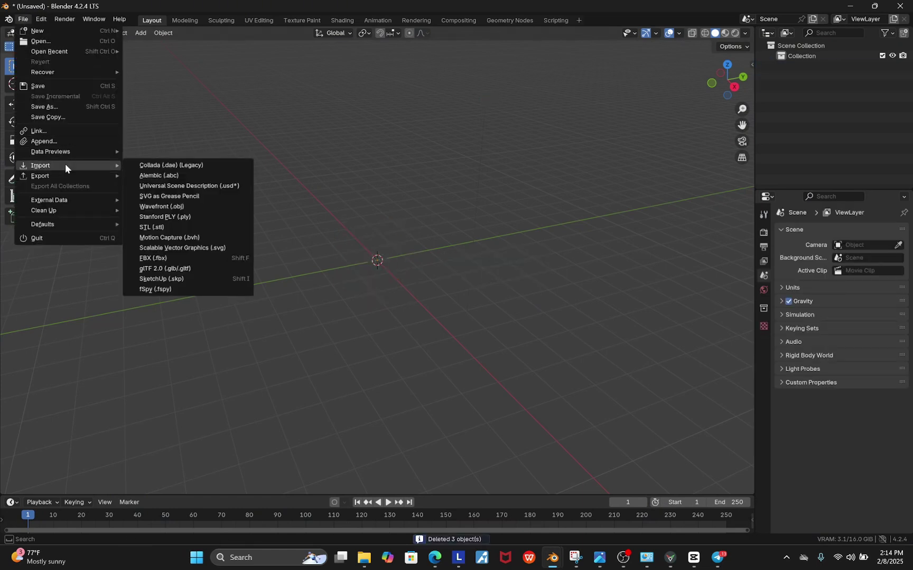
click(173, 280)
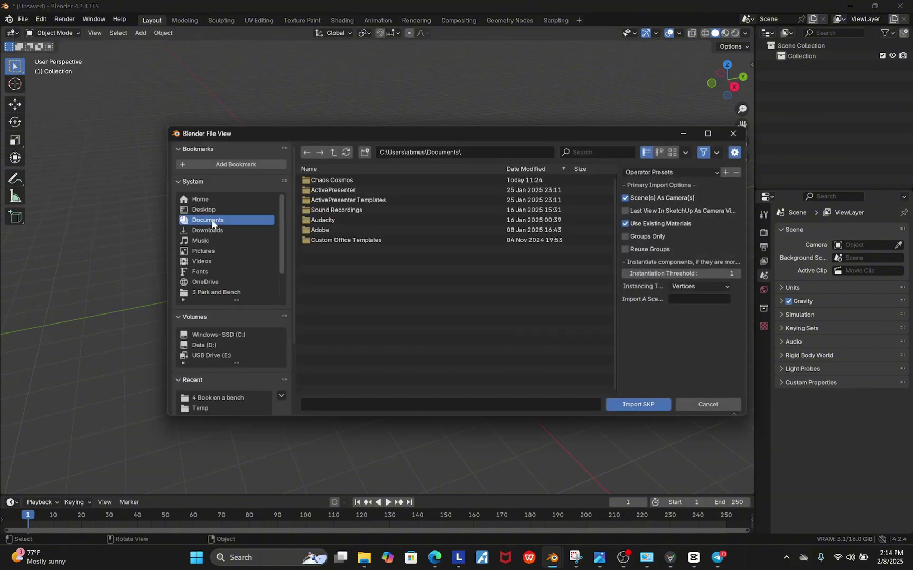
click(364, 557)
click(48, 170)
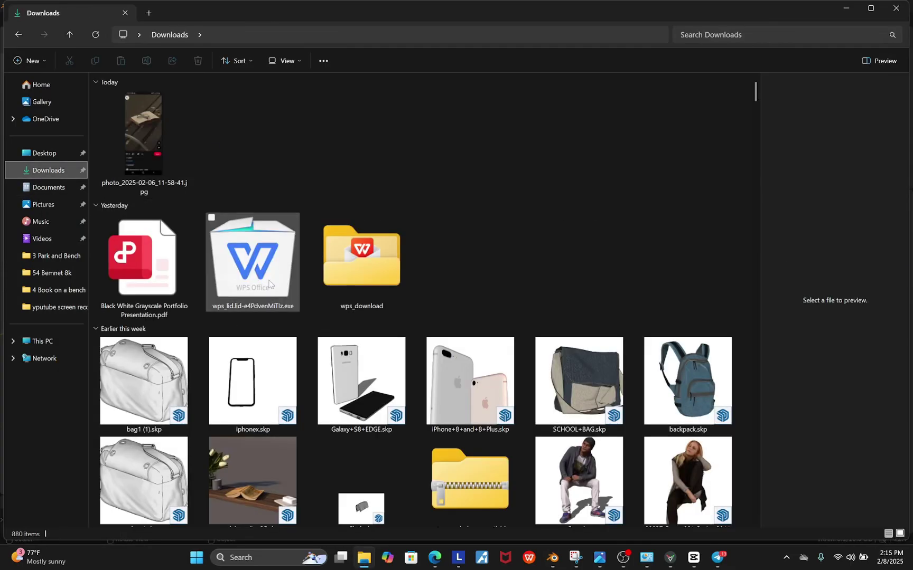
scroll(519, 259, down, 3)
click(563, 132)
drag(563, 133, 385, 303)
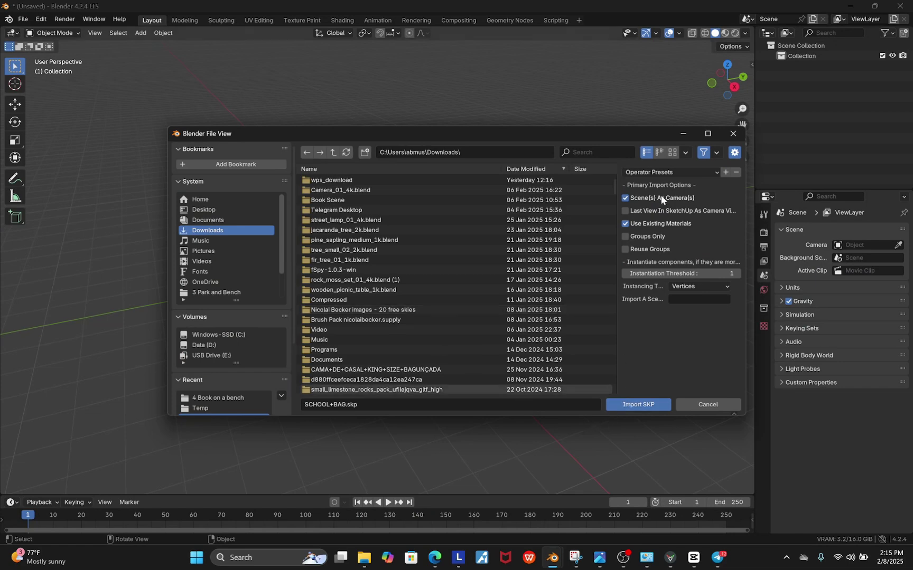
click(637, 405)
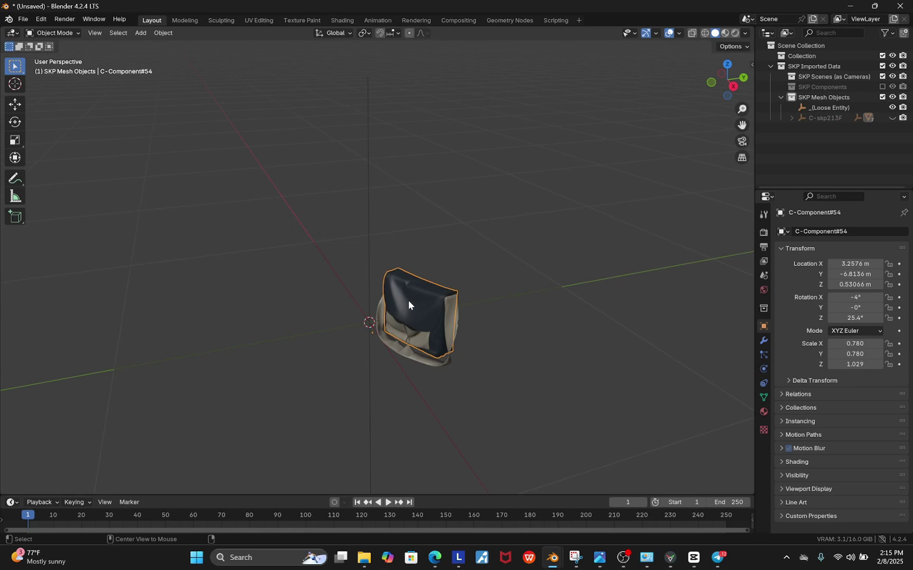
- Unhide the hidden bag objects and clear the parents of all objects while keeping their transformation
key(alt+h)
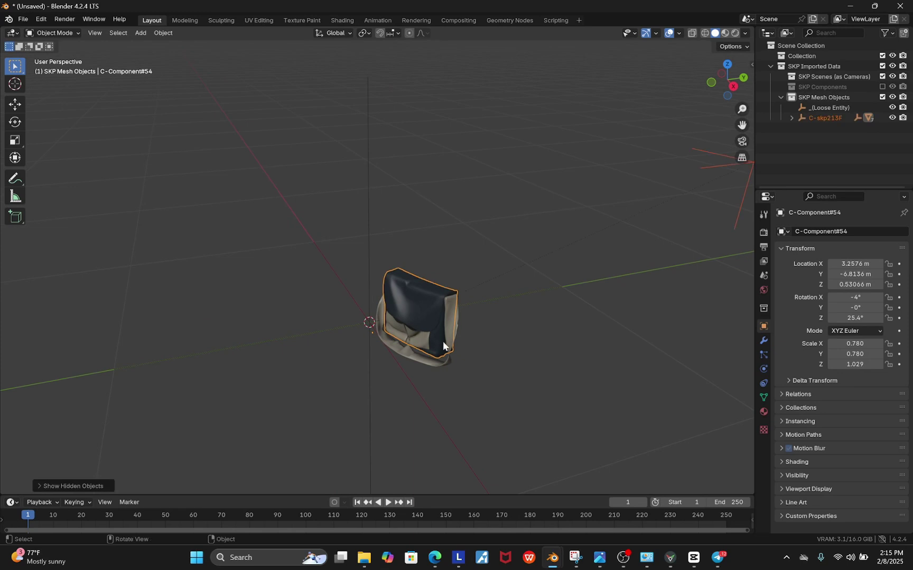
middle_drag(442, 342, 320, 197)
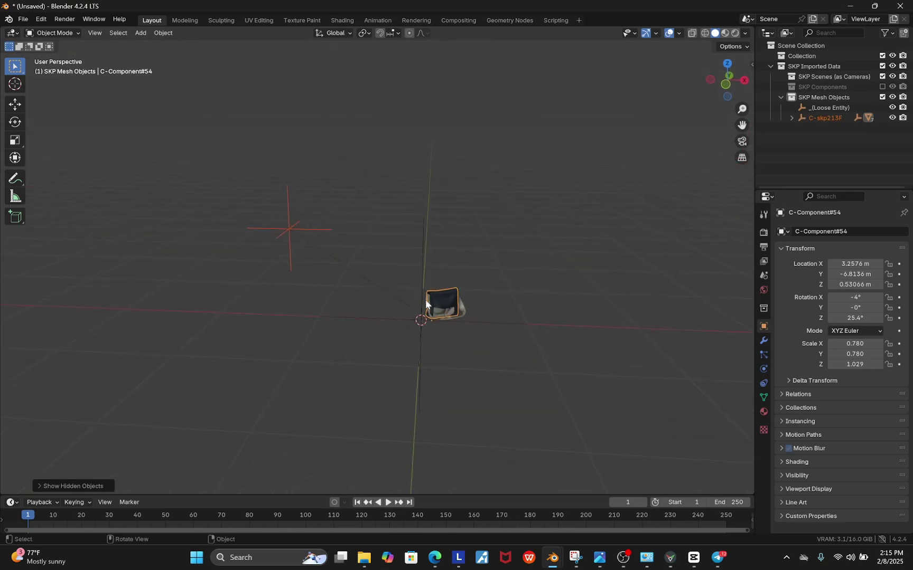
key(a)
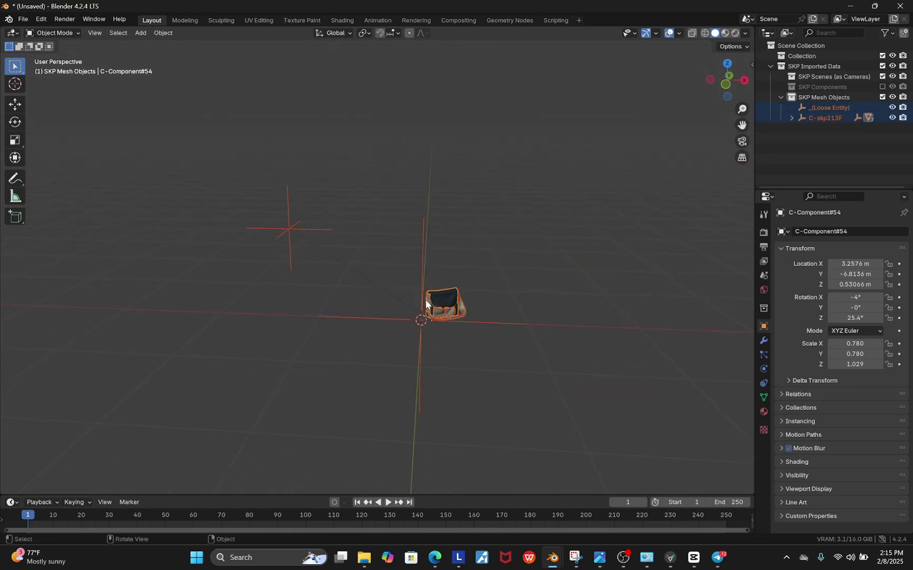
key(alt)
key(alt+p)
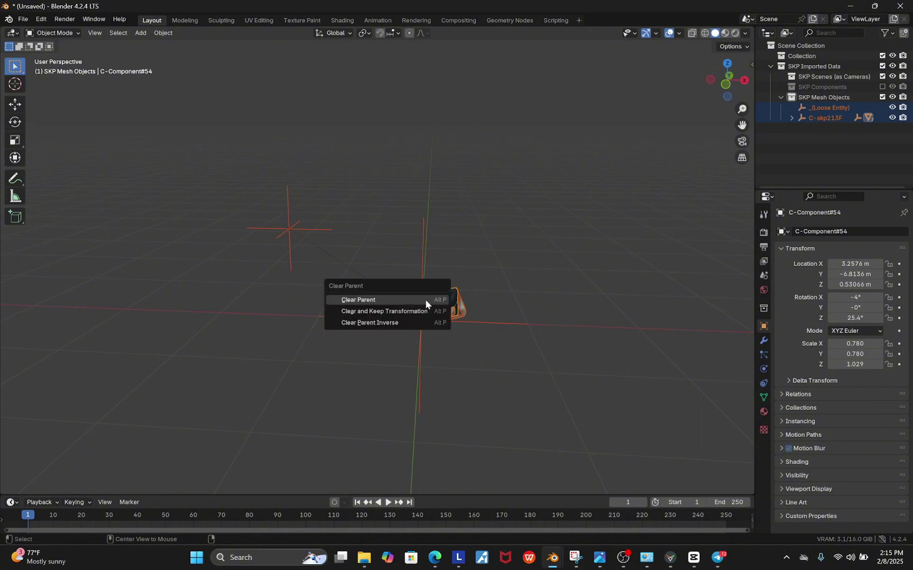
click(381, 311)
middle_drag(460, 359, 452, 364)
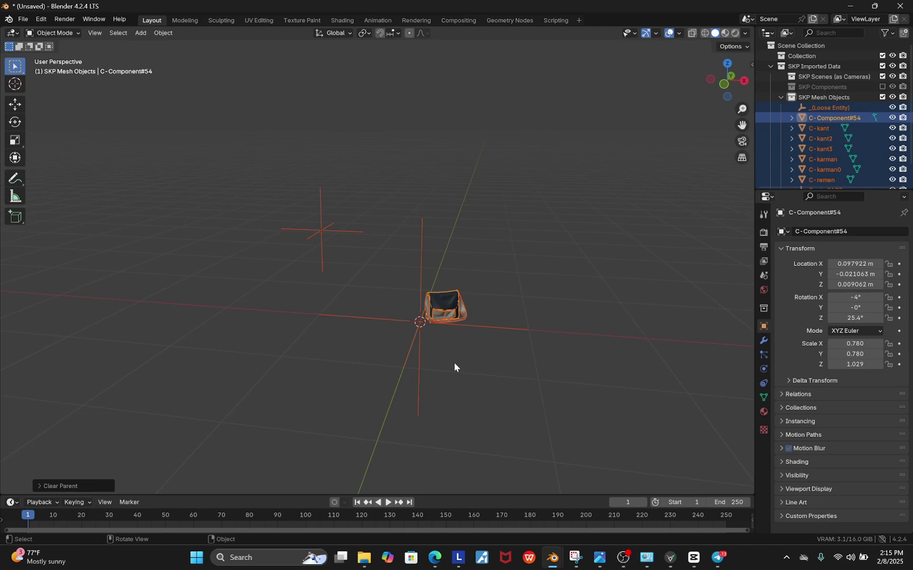
- Deselect the bag's meshes and delete the leftover imported empties
drag(447, 346, 379, 389)
key(x)
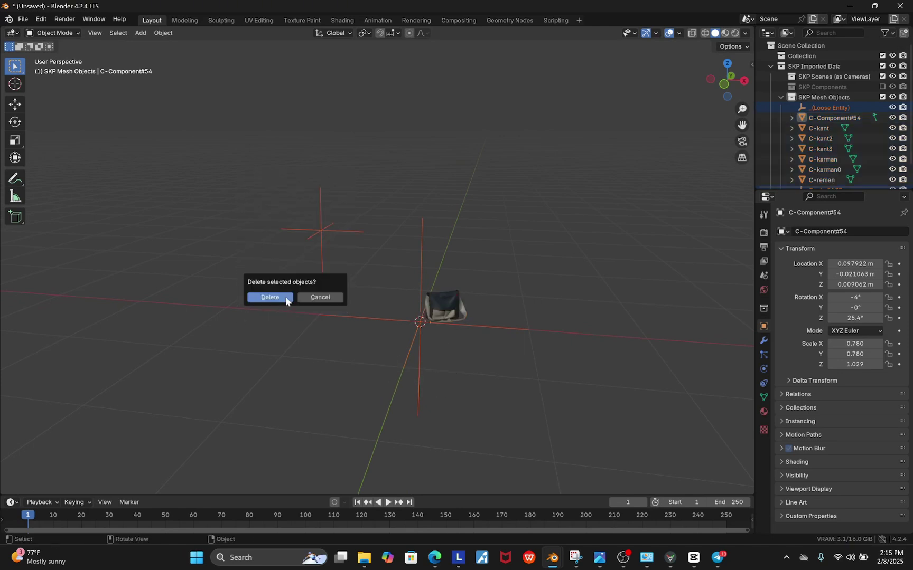
click(285, 296)
- Select all the bag's mesh parts and join them into a single object
scroll(430, 292, up, 3)
click(430, 291)
middle_drag(430, 291, 395, 290)
scroll(395, 291, up, 4)
drag(589, 167, 318, 380)
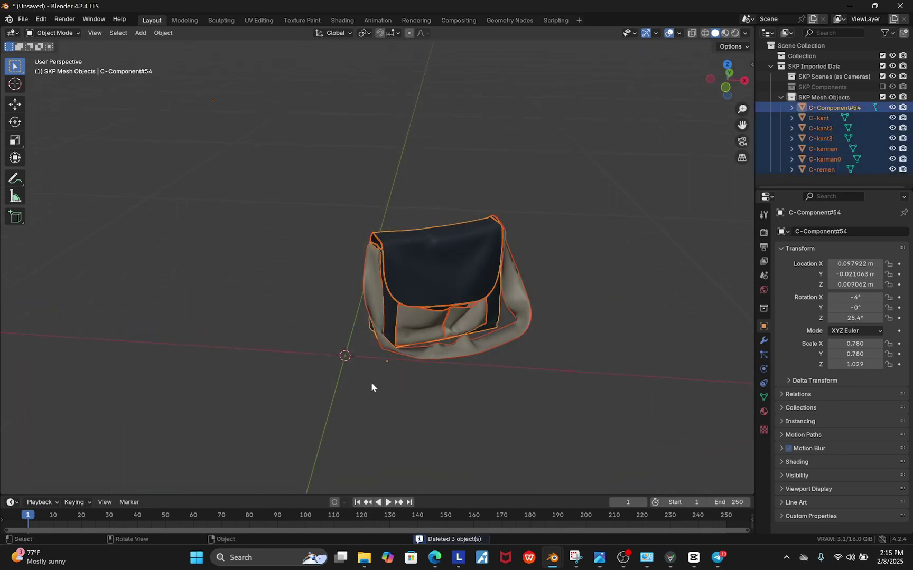
right_click(346, 324)
click(285, 354)
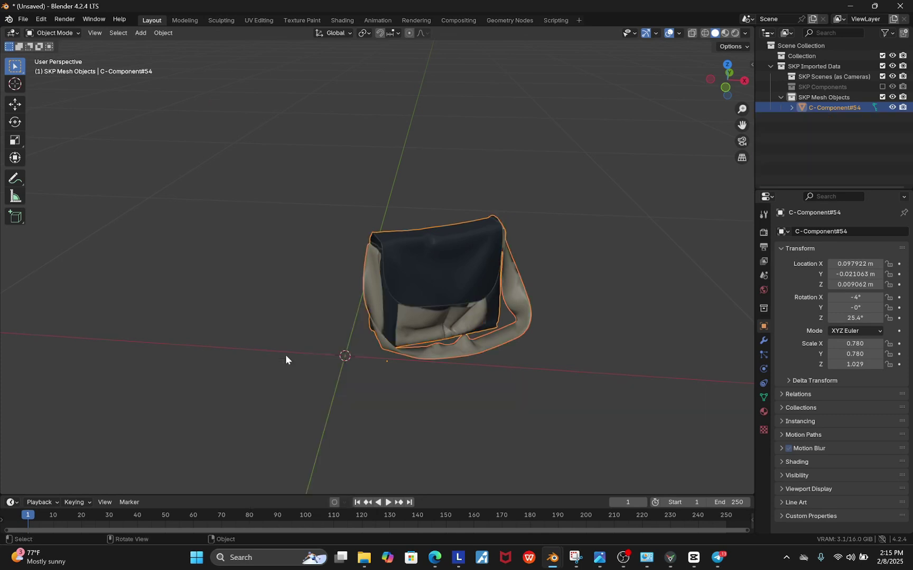
- Copy the joined bag and paste it into the bench scene in the other Blender window
middle_drag(285, 354, 458, 349)
key(ctrl)
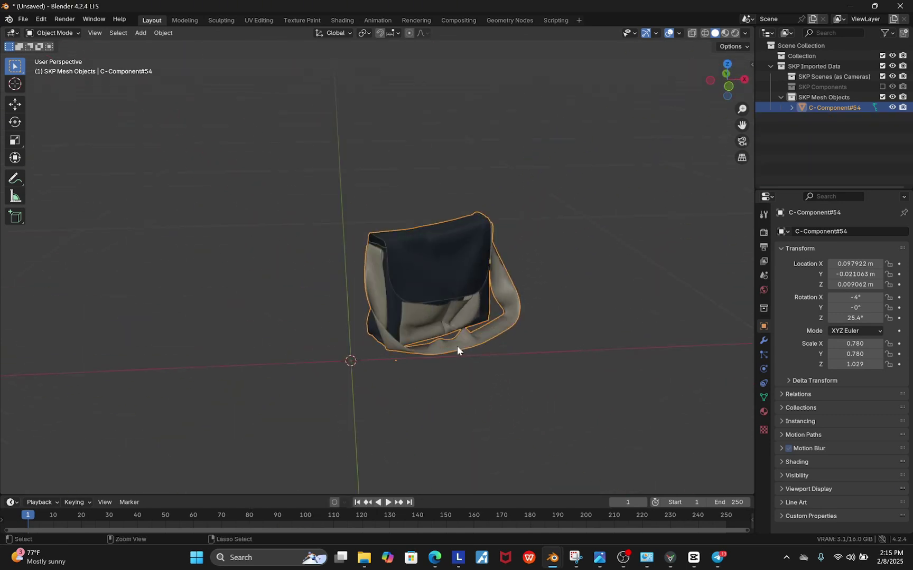
mouse_move(552, 557)
click(510, 482)
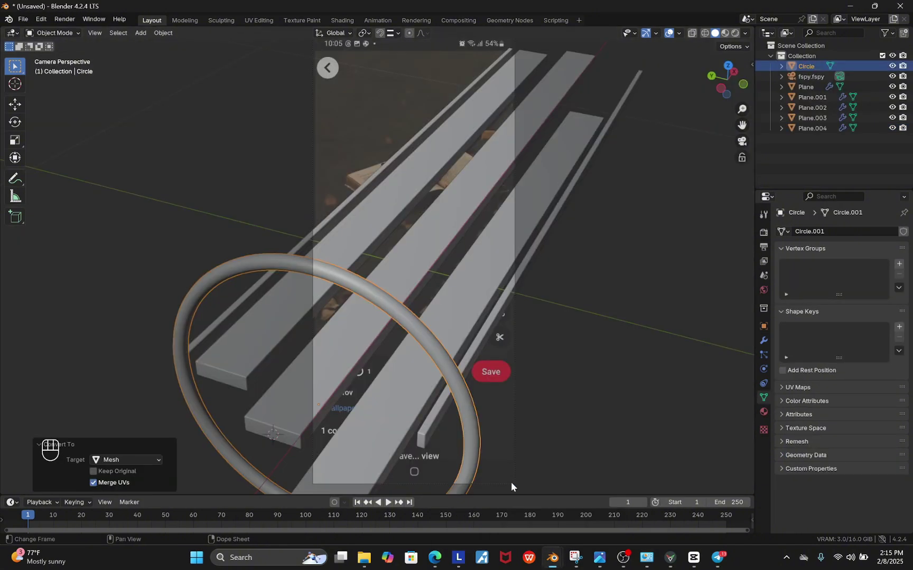
key(shift)
key(ctrl)
key(ctrl+v)
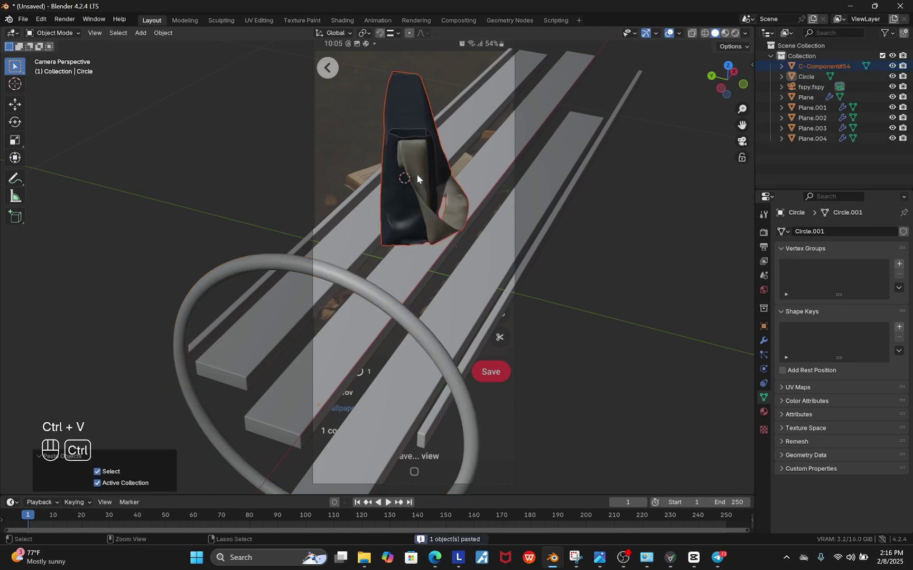
- Rotate the bag -137° about the global Z axis and move it horizontally over the bench slats
key(r)
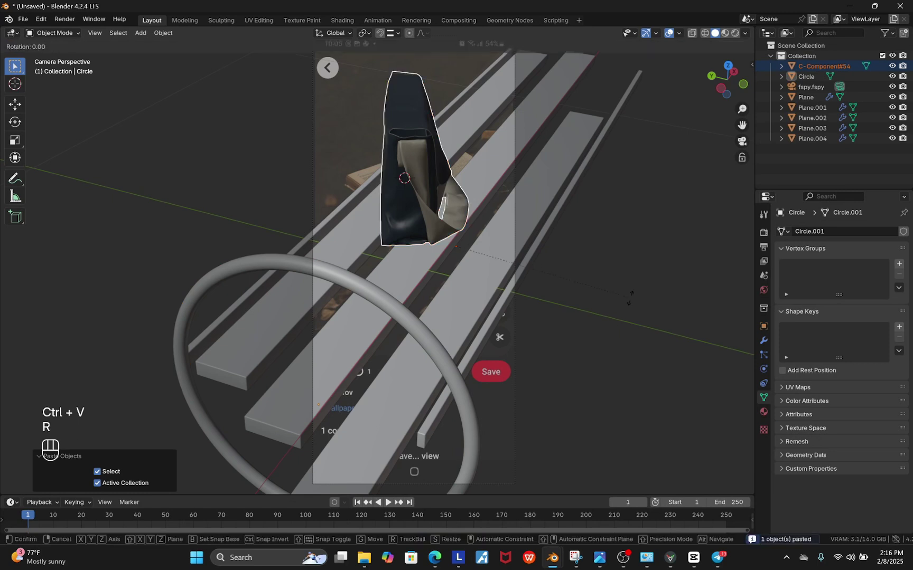
key(z)
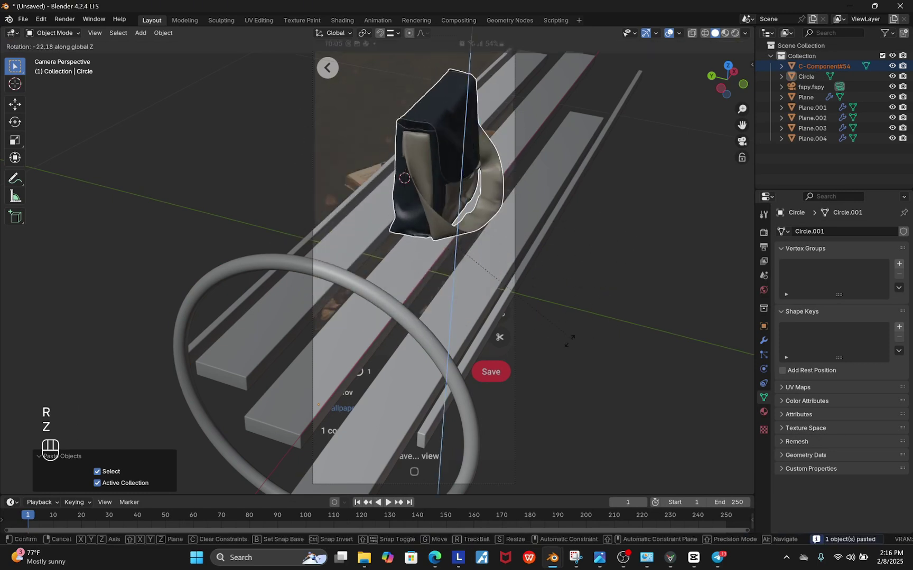
click(478, 307)
key(g)
key(shift+z)
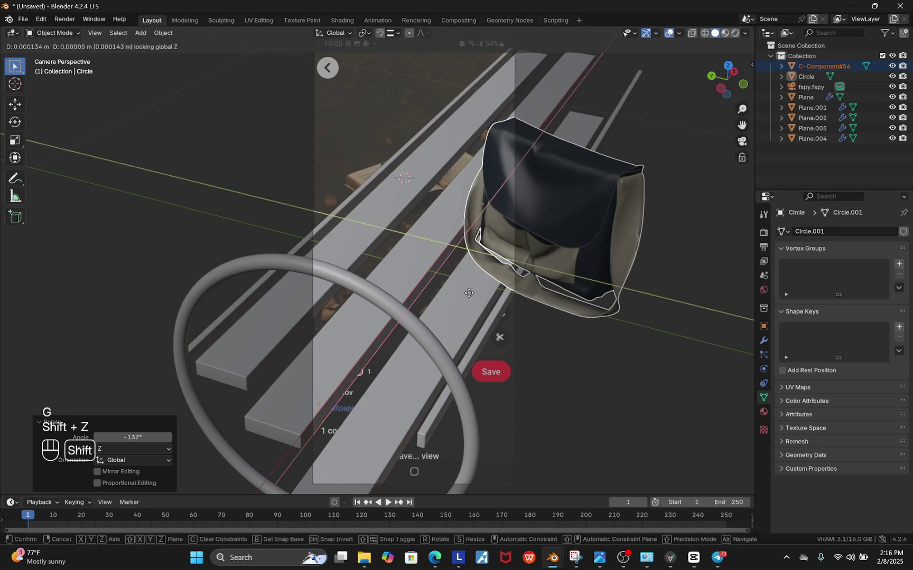
click(405, 219)
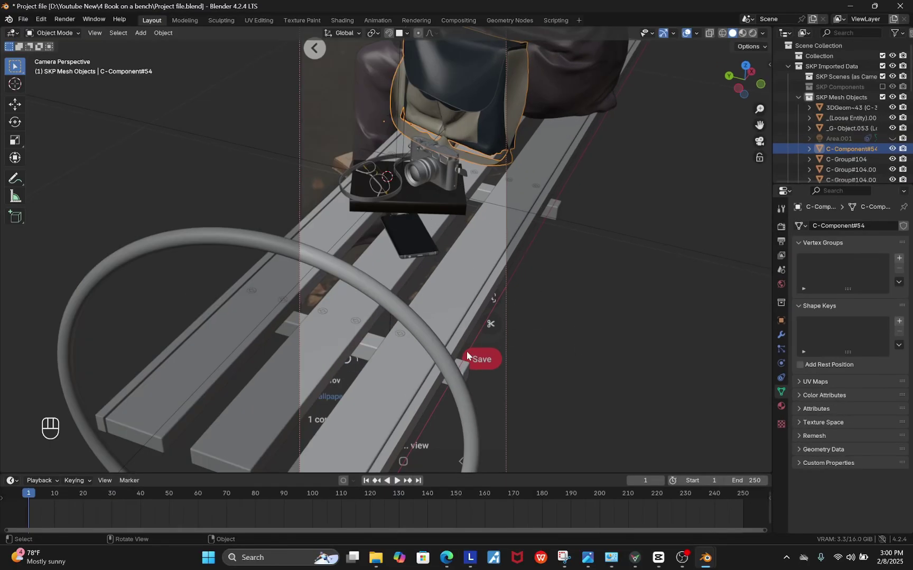
- Inspect the two cross supports beneath the bench slats in the fully dressed project file
click(368, 342)
scroll(368, 342, up, 4)
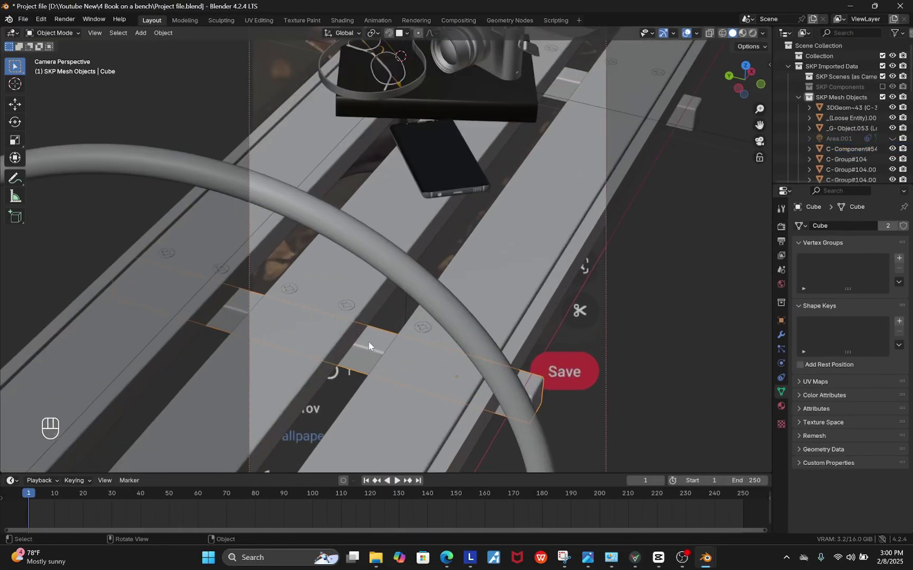
scroll(527, 275, down, 4)
click(583, 103)
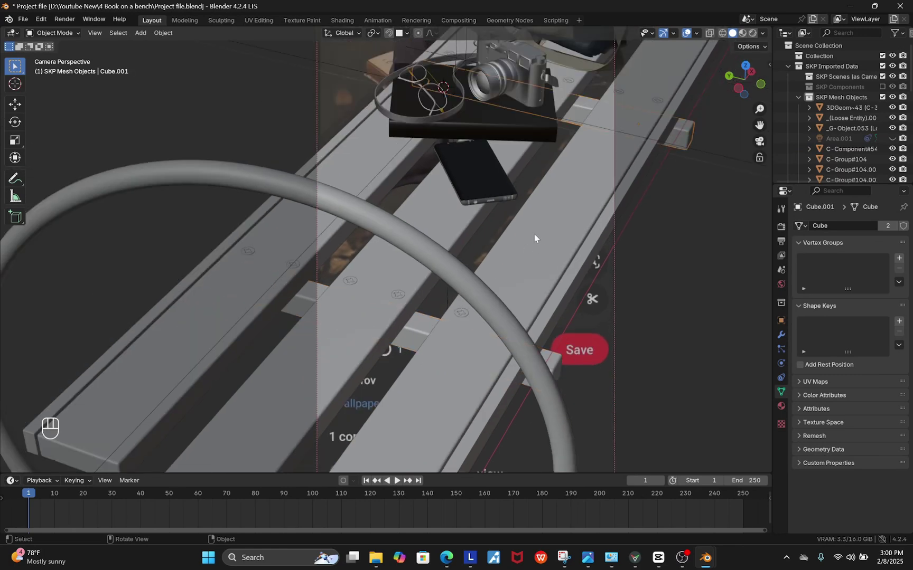
scroll(412, 312, down, 4)
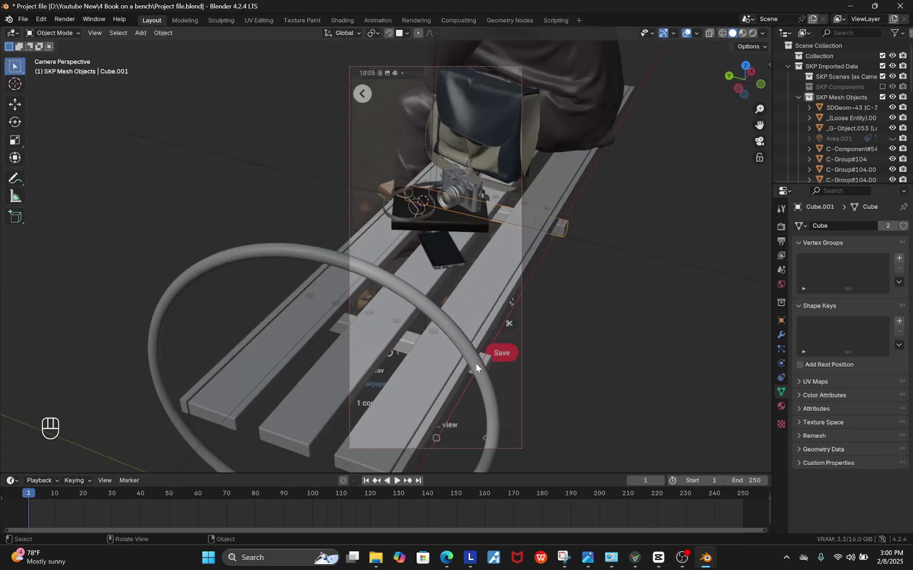
scroll(496, 314, up, 1)
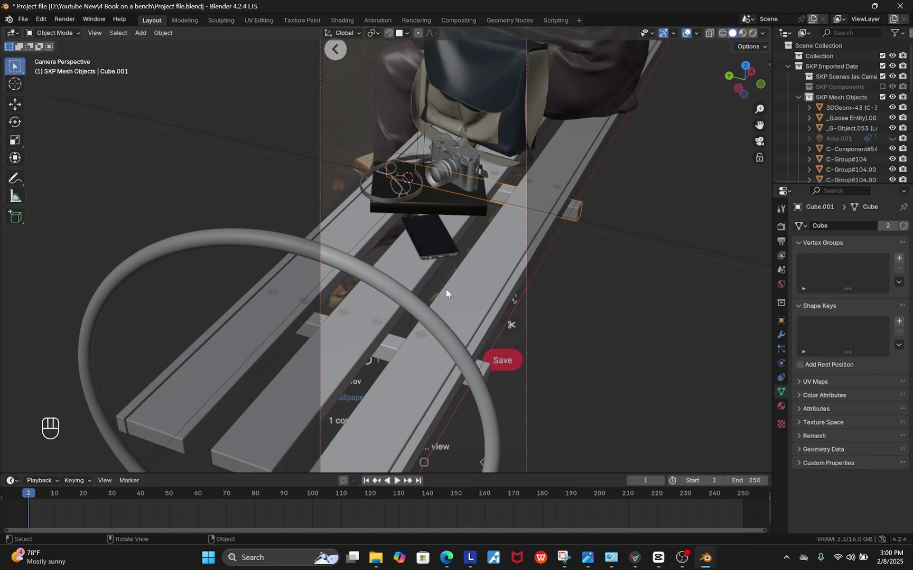
click(393, 290)
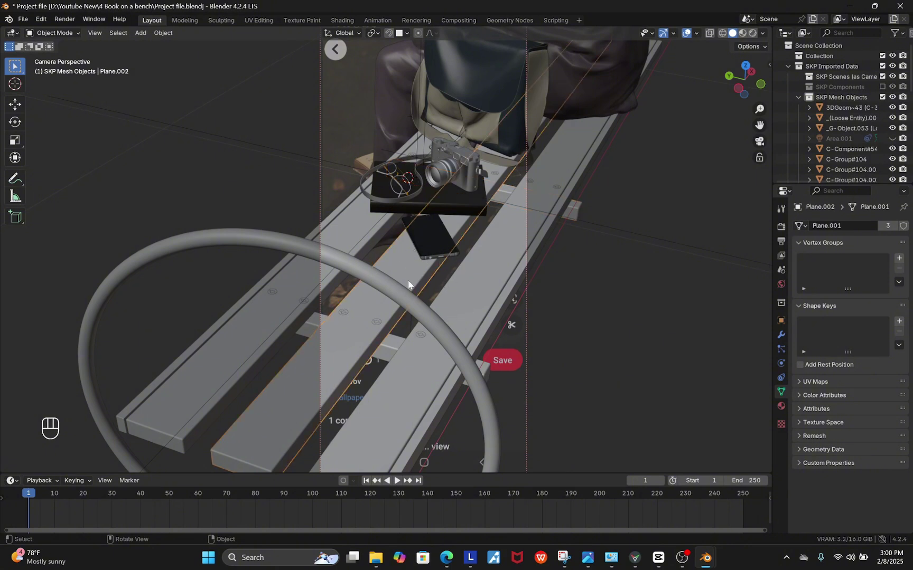
click(409, 272)
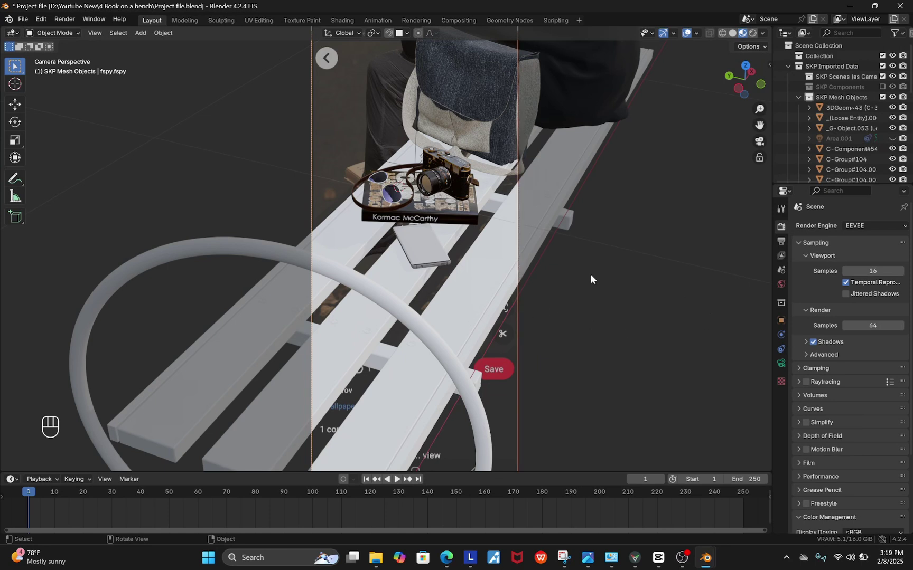
- Select the middle bench slat, set up an enlarged Shader Editor beneath the viewport and switch the render engine to Cycles
click(402, 286)
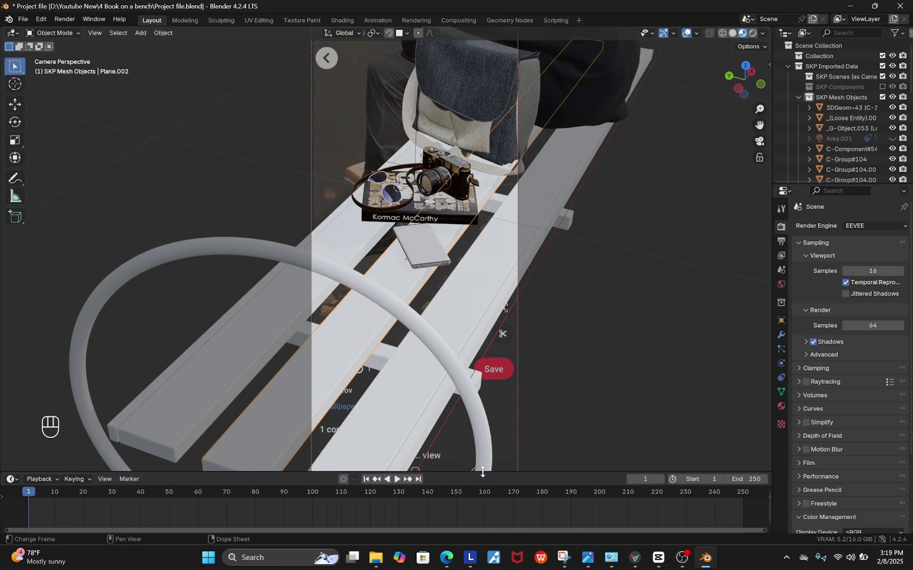
drag(483, 472, 272, 355)
click(12, 363)
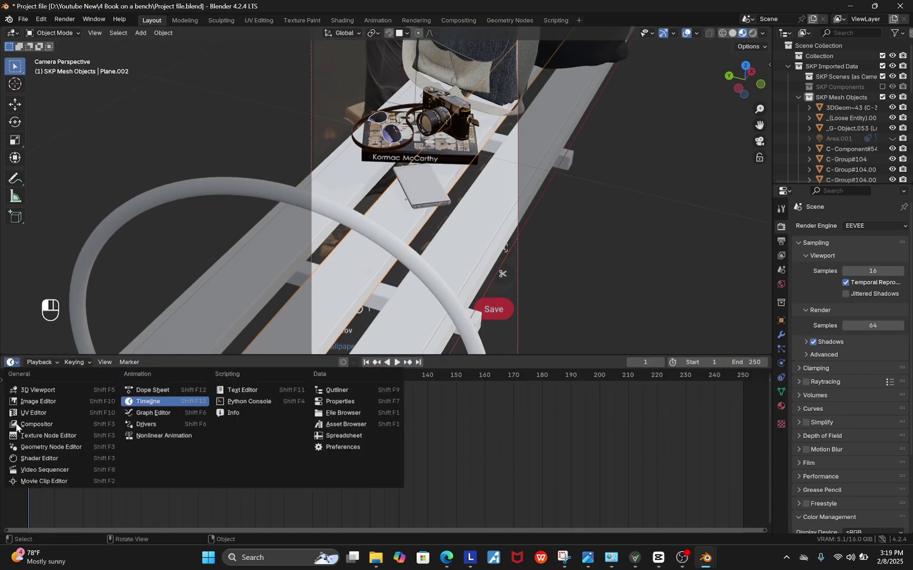
click(32, 459)
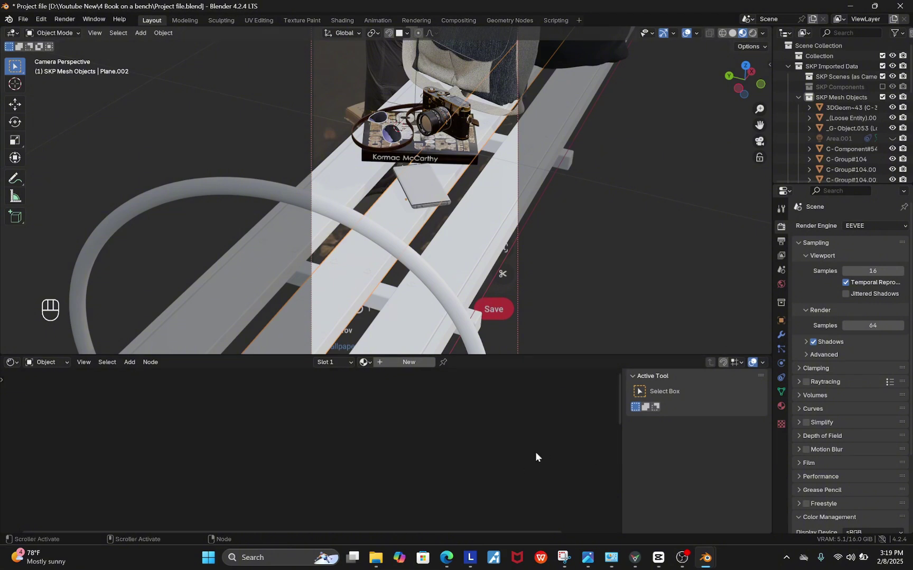
click(853, 227)
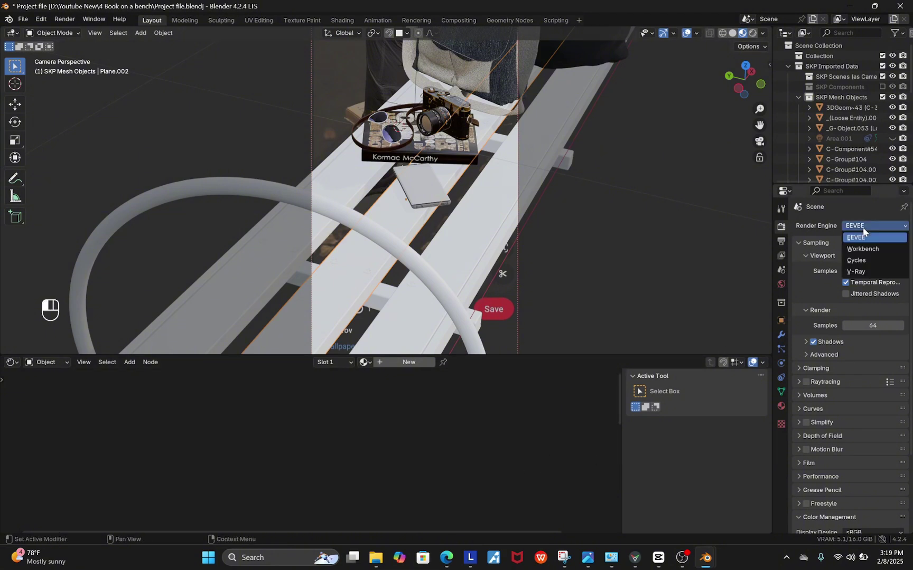
click(860, 260)
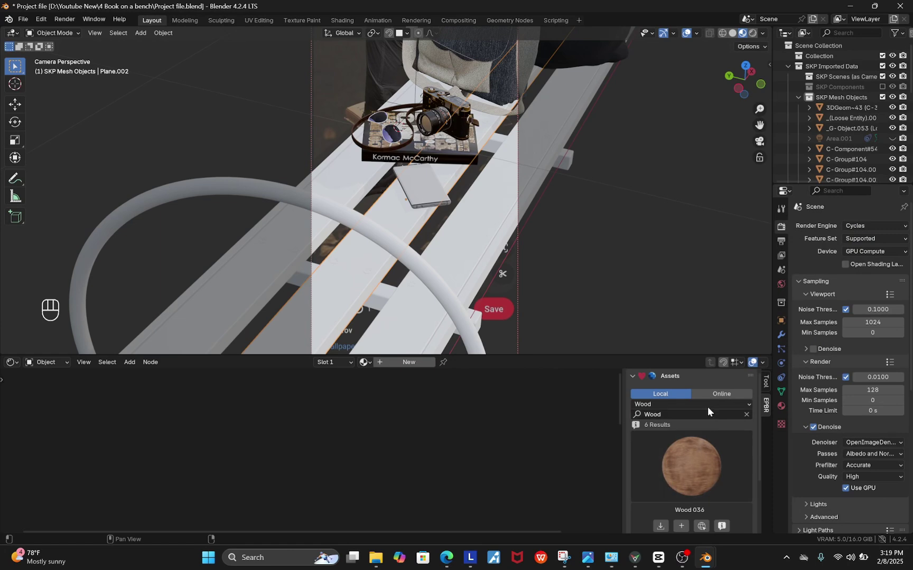
- Browse the local and online Wood materials and their thumbnail galleries in the PBR asset library
click(716, 394)
click(699, 458)
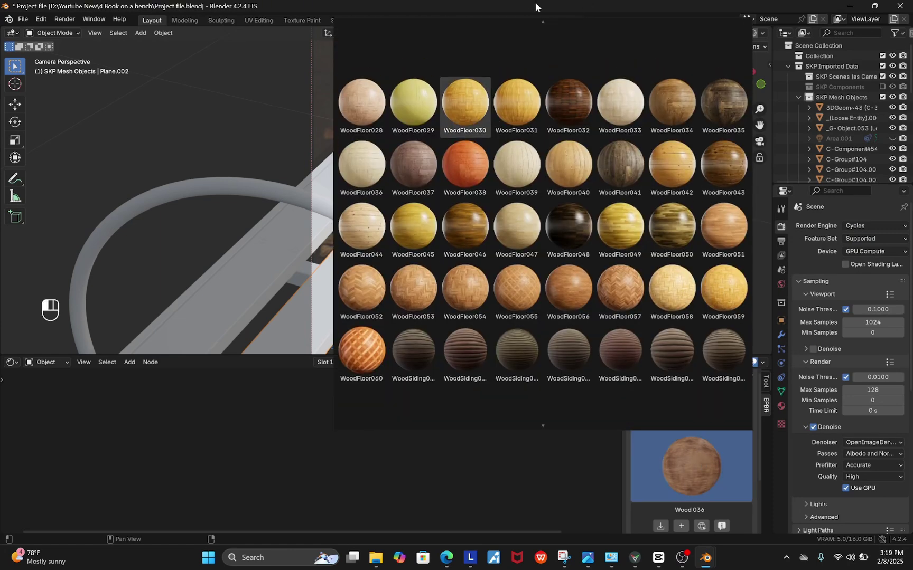
click(707, 463)
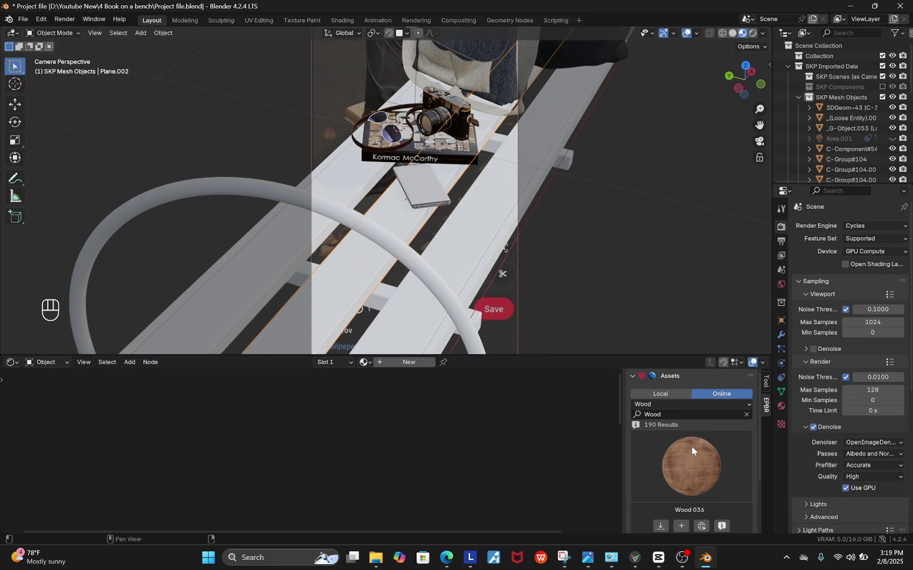
click(663, 405)
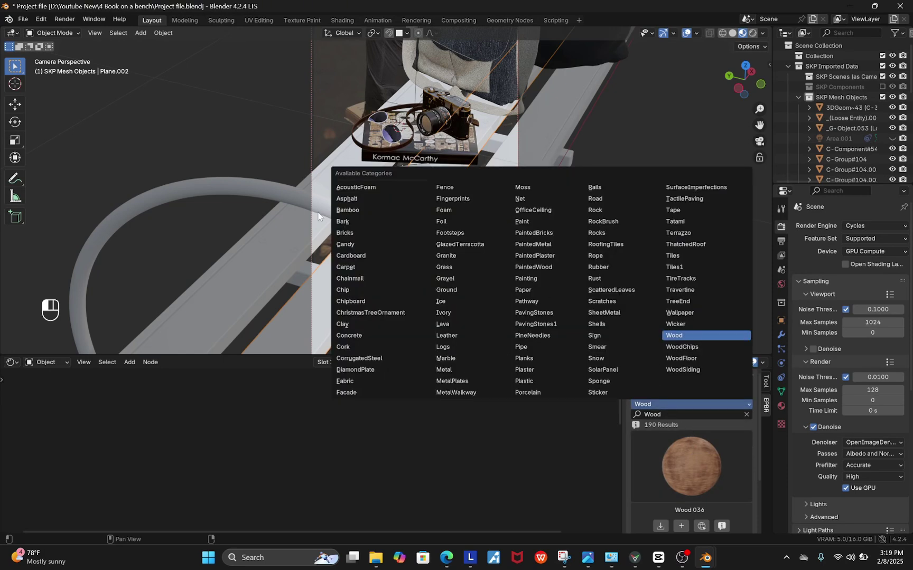
key(Escape)
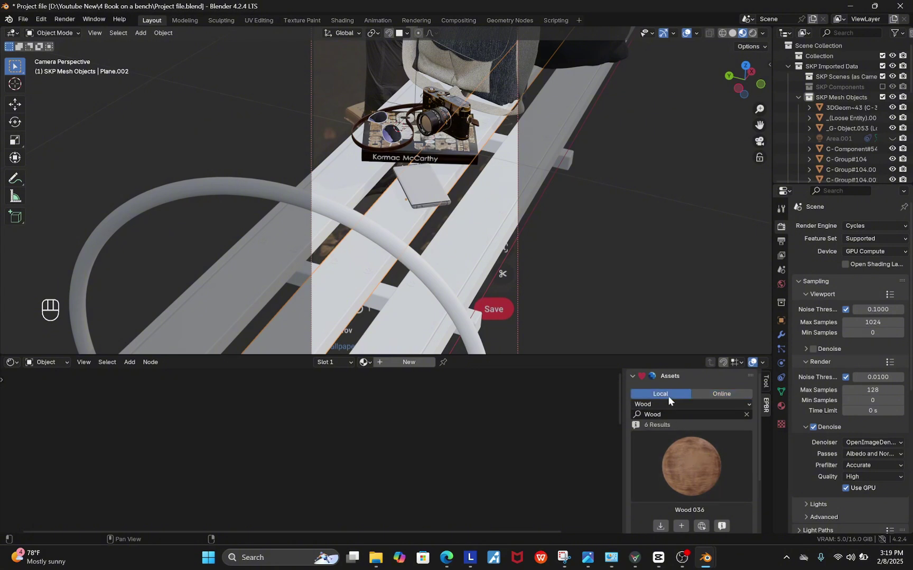
click(687, 462)
click(688, 462)
scroll(679, 431, down, 1)
scroll(708, 438, up, 1)
click(724, 396)
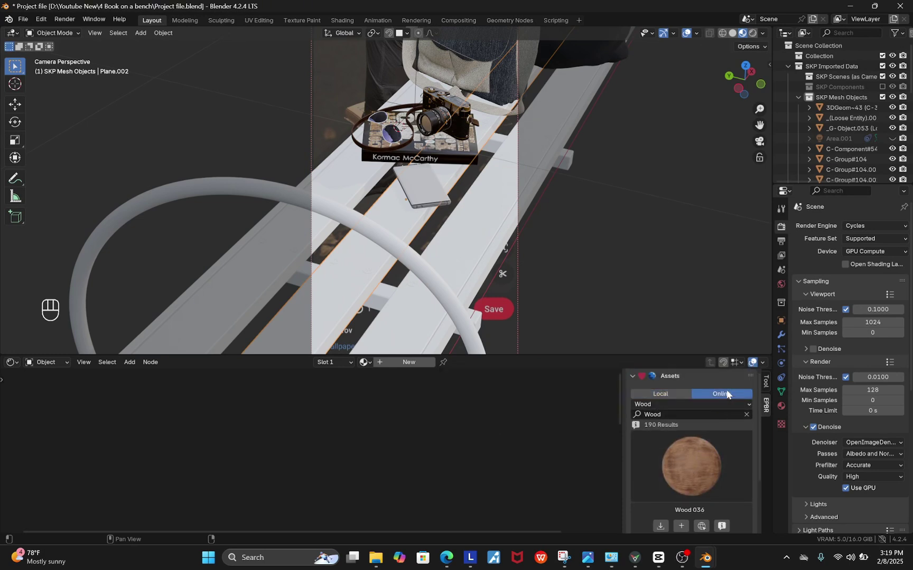
click(663, 405)
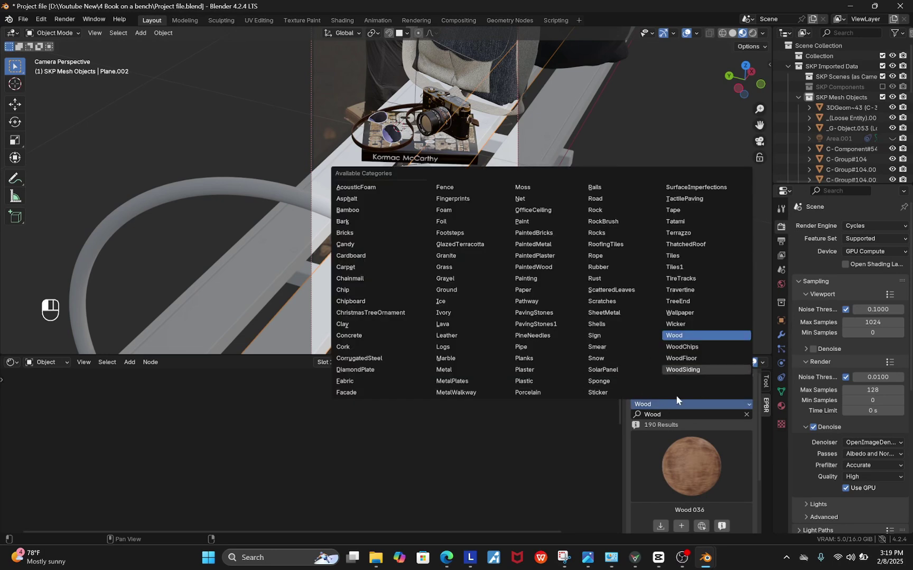
click(695, 456)
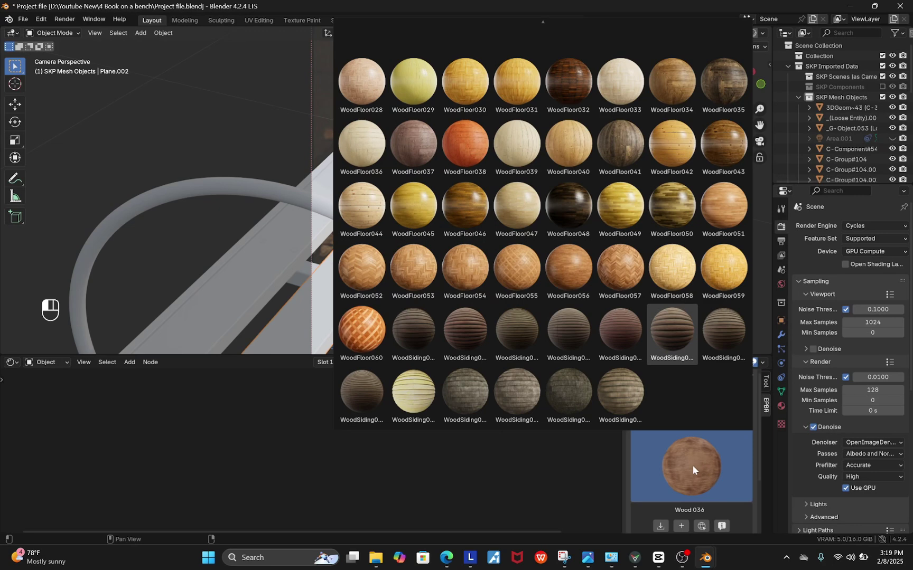
- Review the download resolutions offered for the Wood 036 material
scroll(663, 459, down, 3)
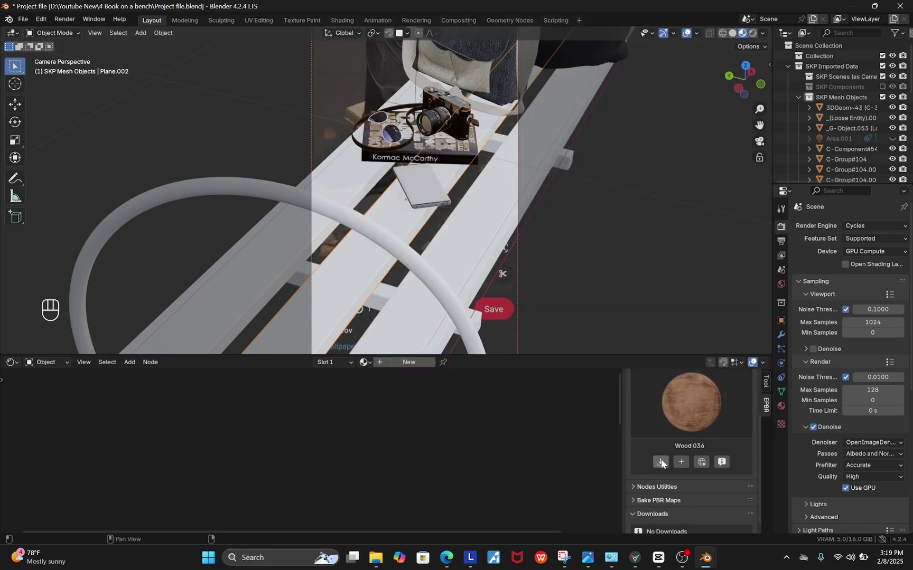
click(662, 462)
click(620, 499)
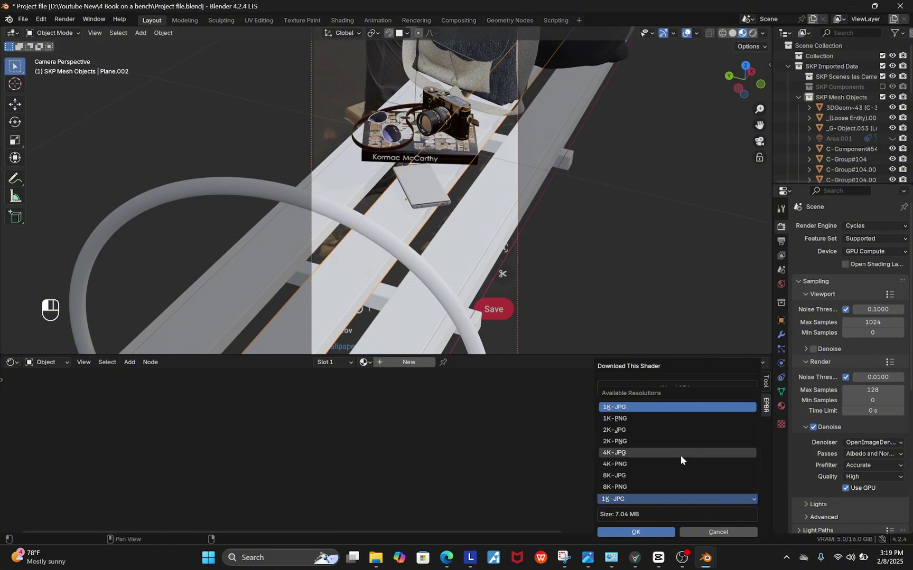
click(646, 456)
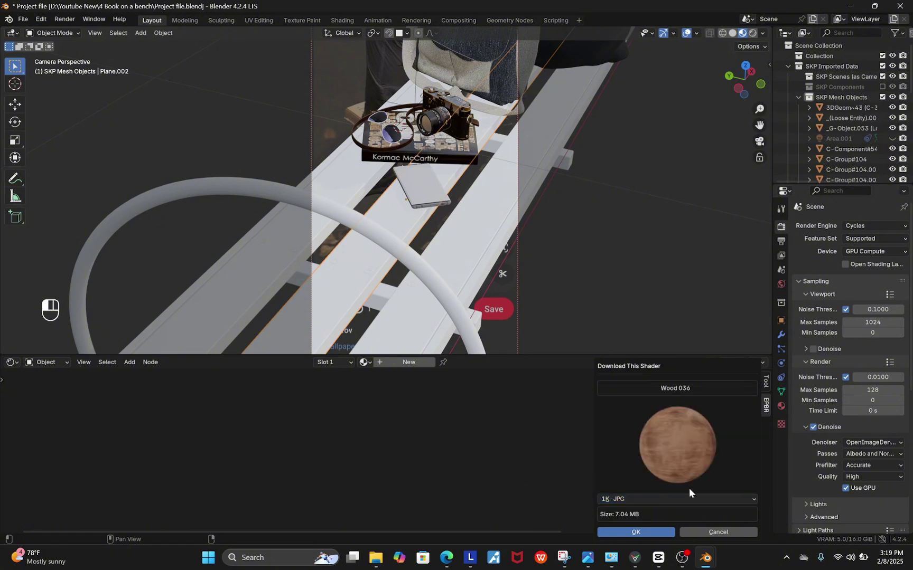
click(615, 532)
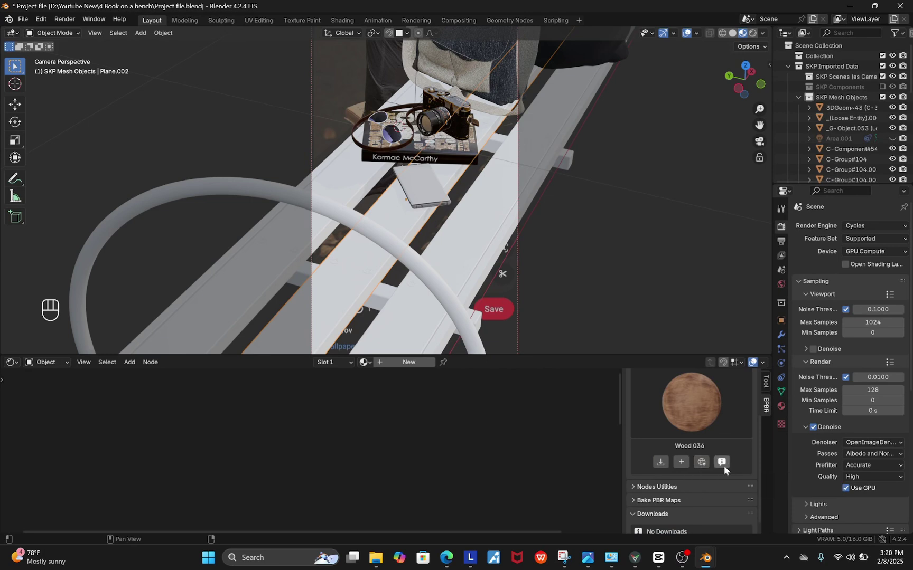
- Add Wood 036 to the middle slat as a 1K-PNG material and remove the slat's empty material slot
click(681, 462)
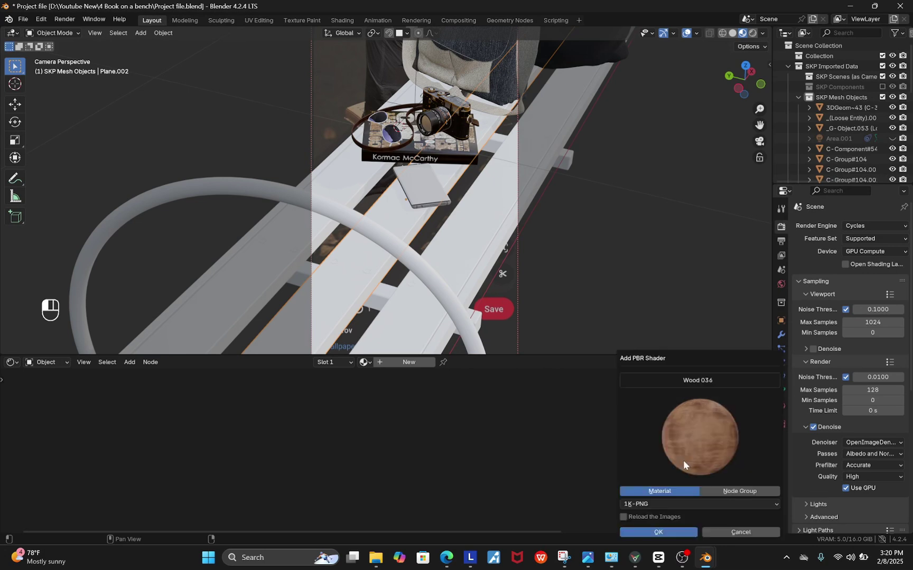
click(665, 504)
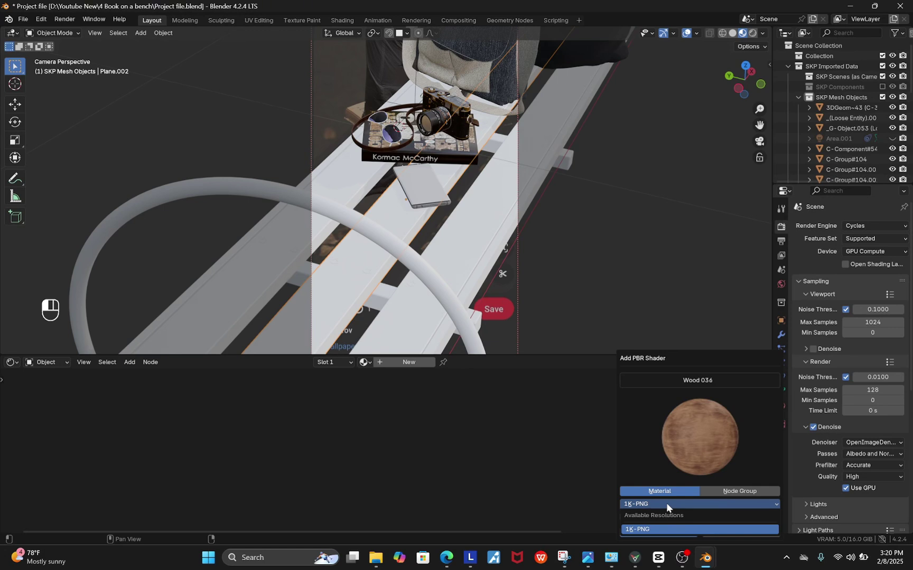
click(666, 504)
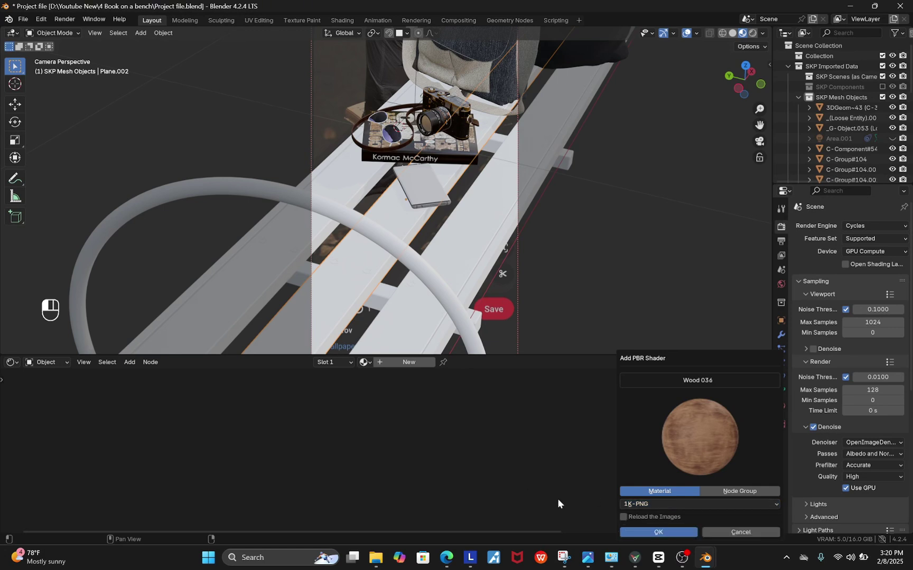
click(660, 533)
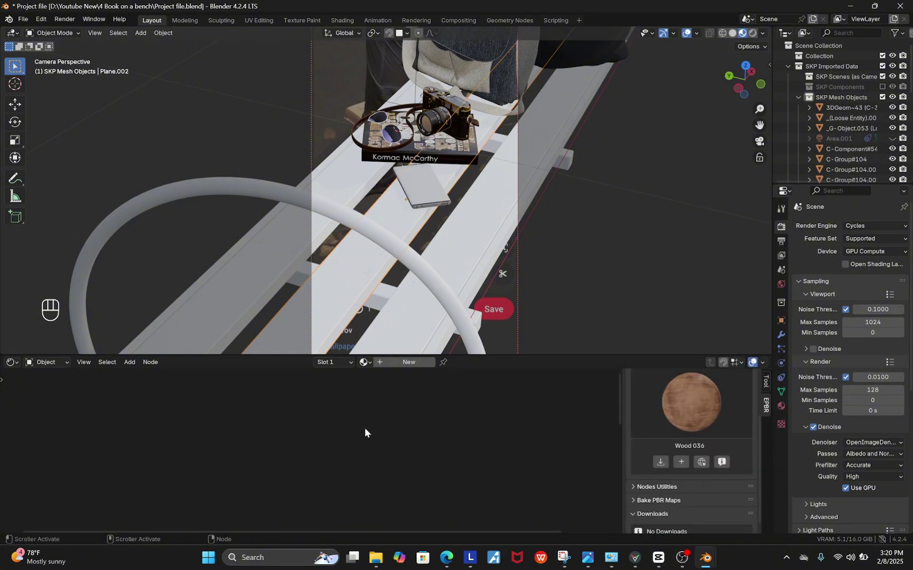
click(782, 405)
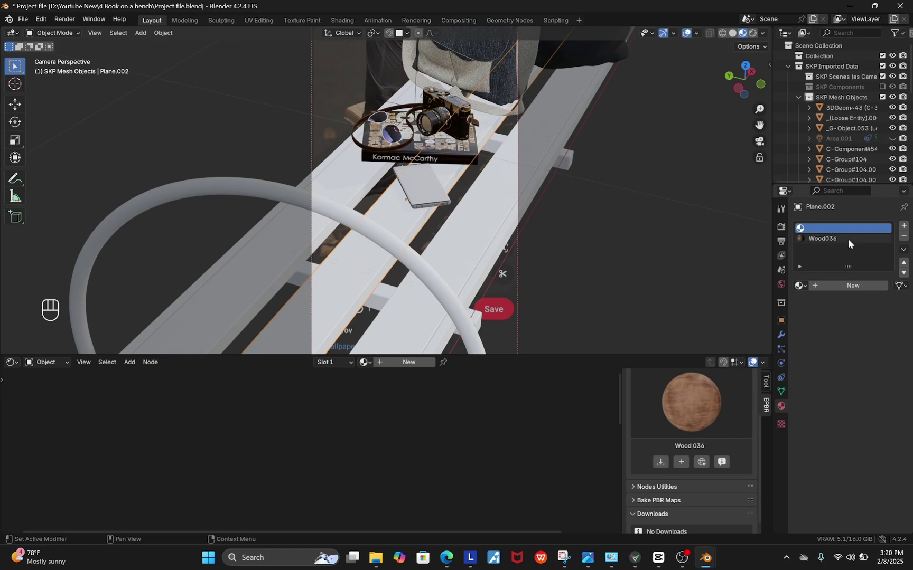
click(904, 236)
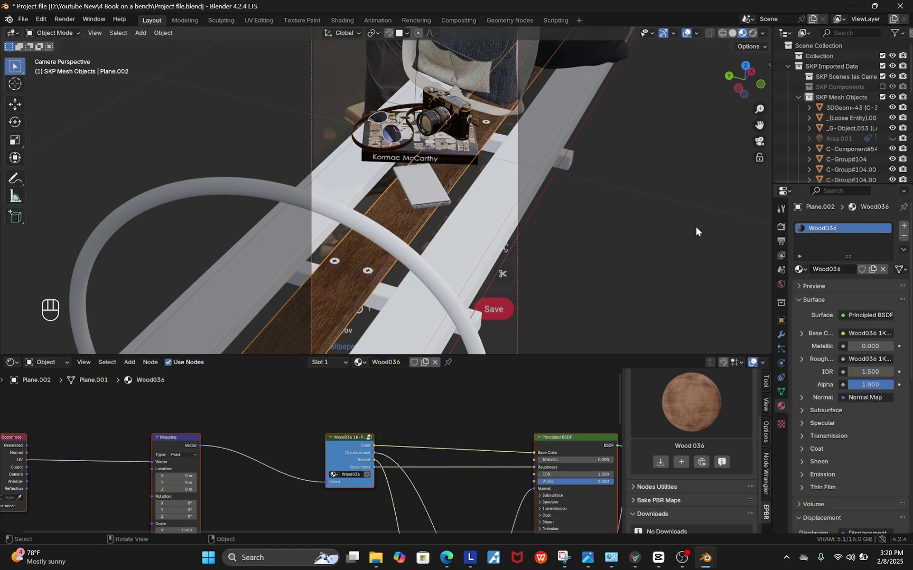
- Unwrap the whole middle slat mesh with Smart UV Project at a 66° angle limit
scroll(407, 250, up, 5)
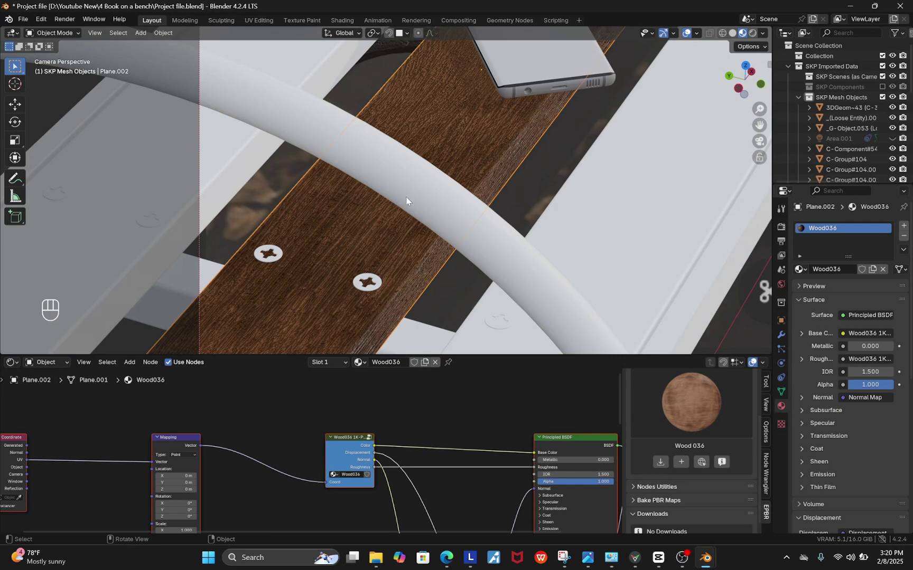
scroll(402, 217, down, 3)
scroll(402, 216, up, 6)
key(Tab)
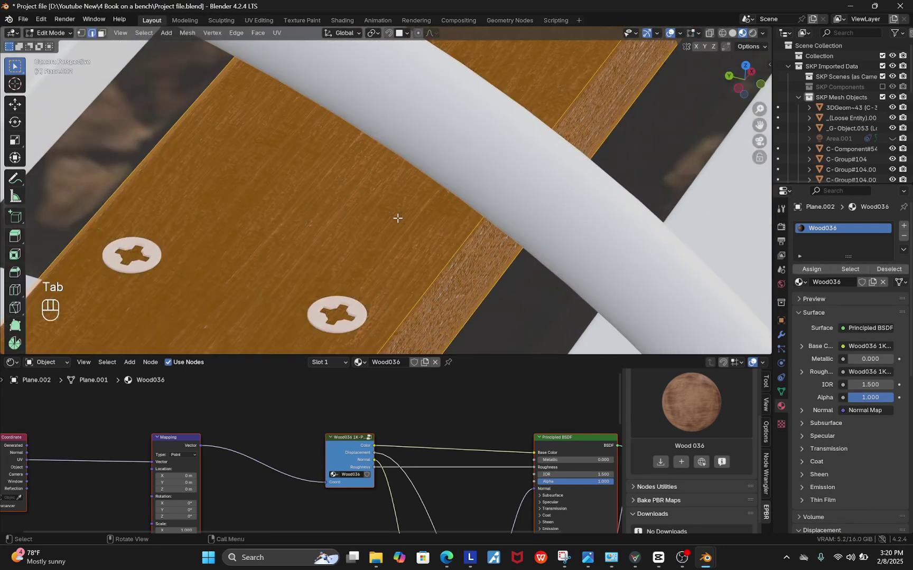
key(a)
key(u)
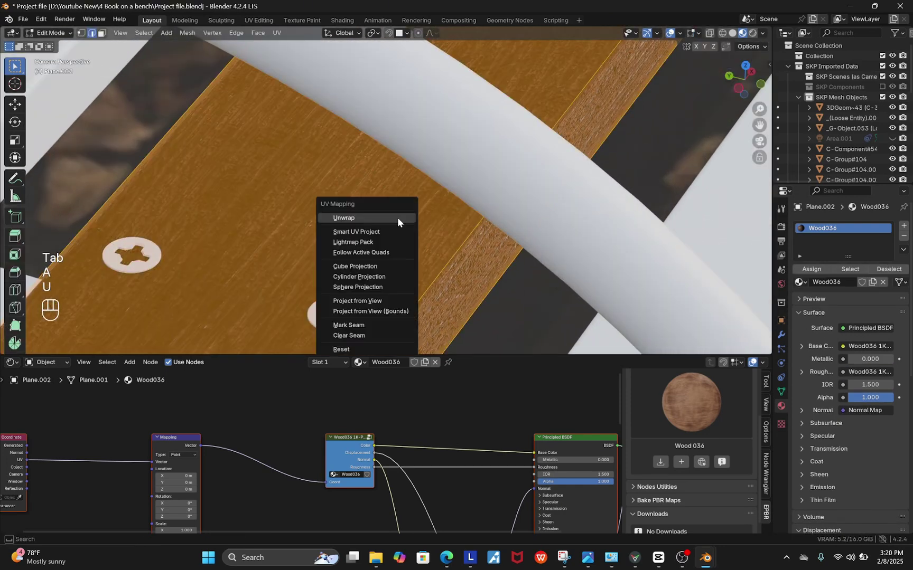
click(345, 233)
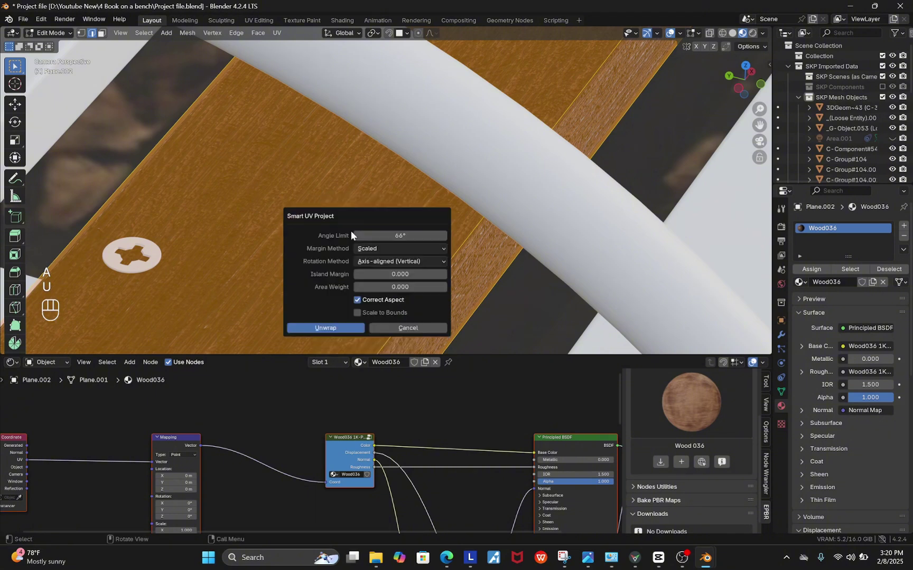
click(331, 327)
scroll(331, 325, down, 4)
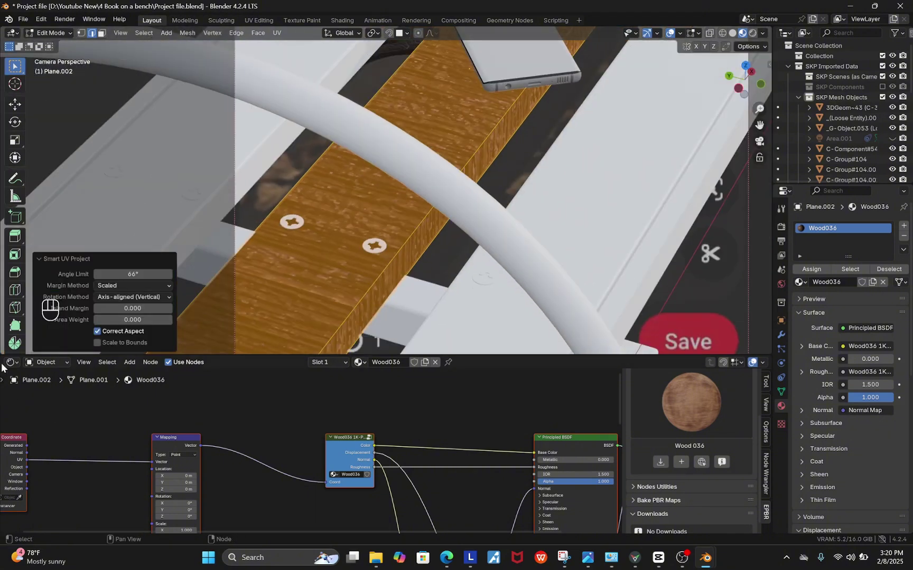
- Rotate the middle slat's UV islands 90° in the UV Editor and return to Object Mode
click(12, 362)
click(28, 413)
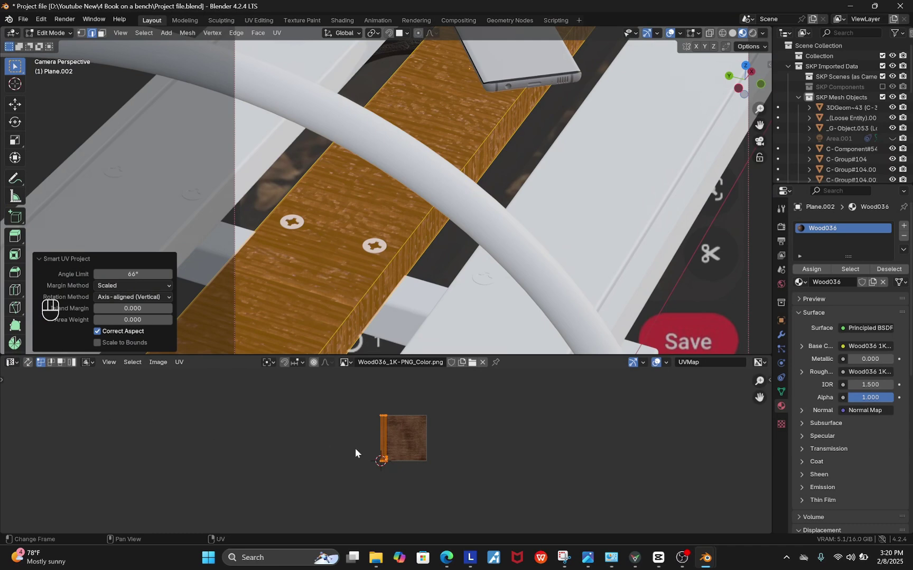
scroll(399, 445, up, 4)
key(r)
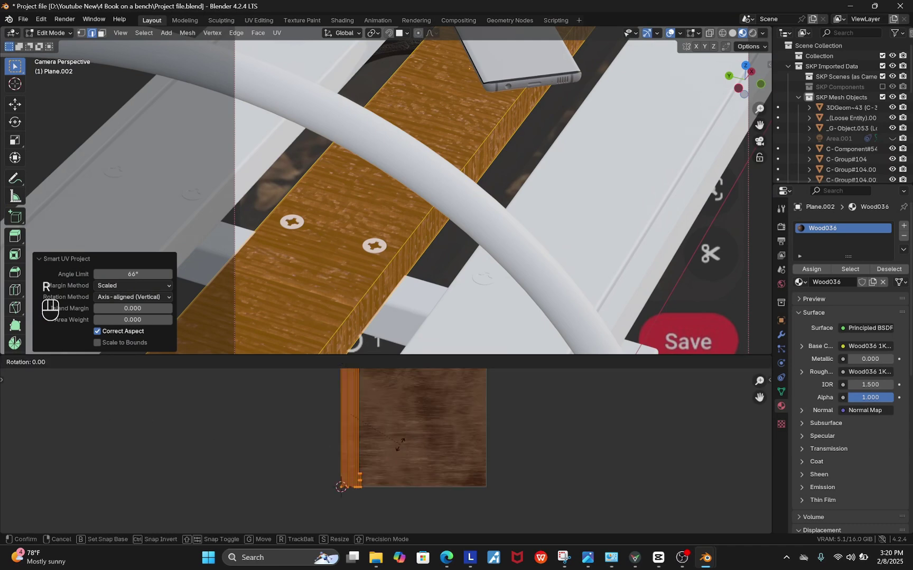
key(KP_9)
key(KP_0)
key(KP_Enter)
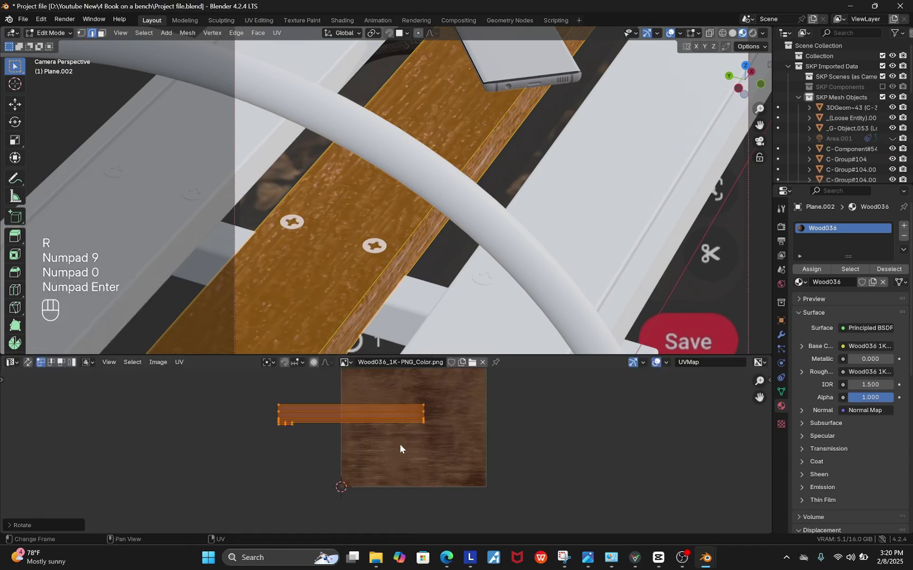
key(Tab)
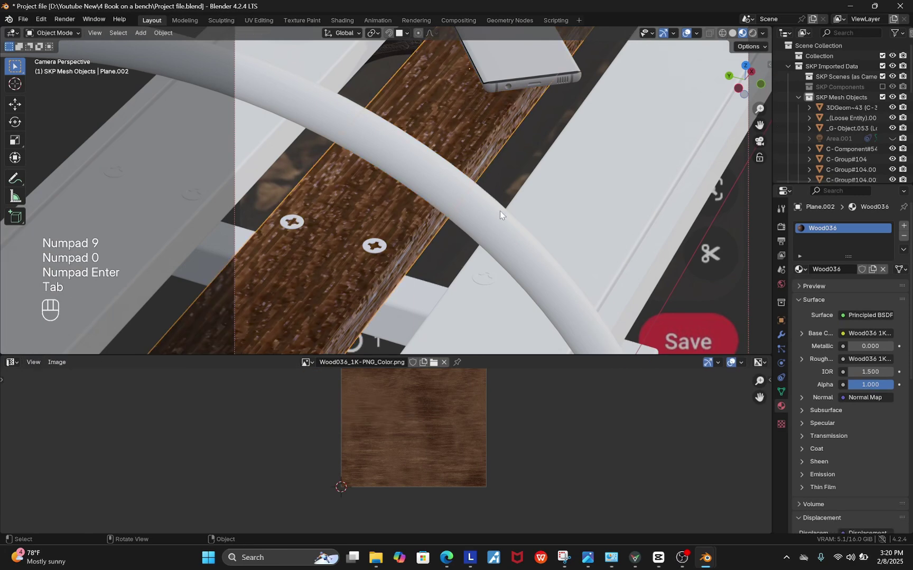
- In the Shader Editor, add a Value node and connect it to the Mapping node's Scale input
click(13, 362)
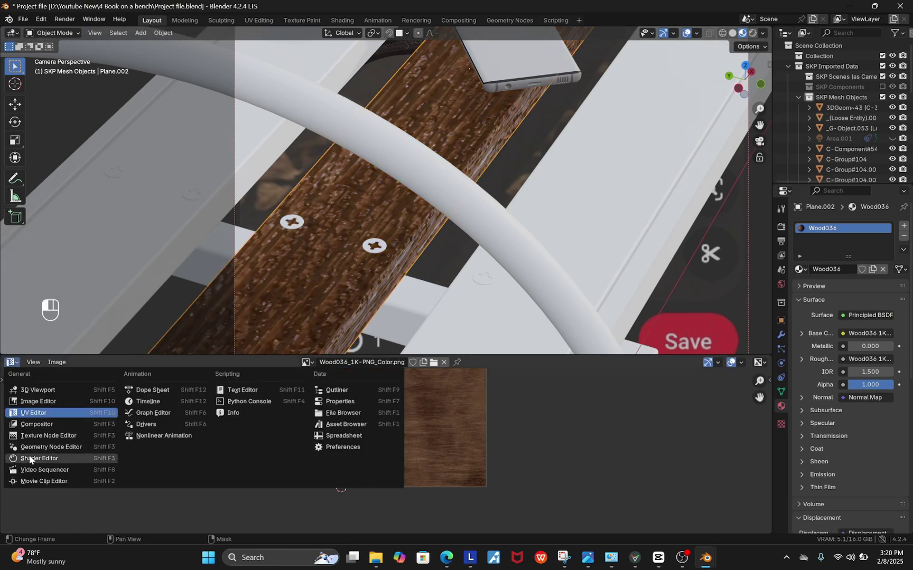
click(30, 458)
scroll(401, 426, down, 3)
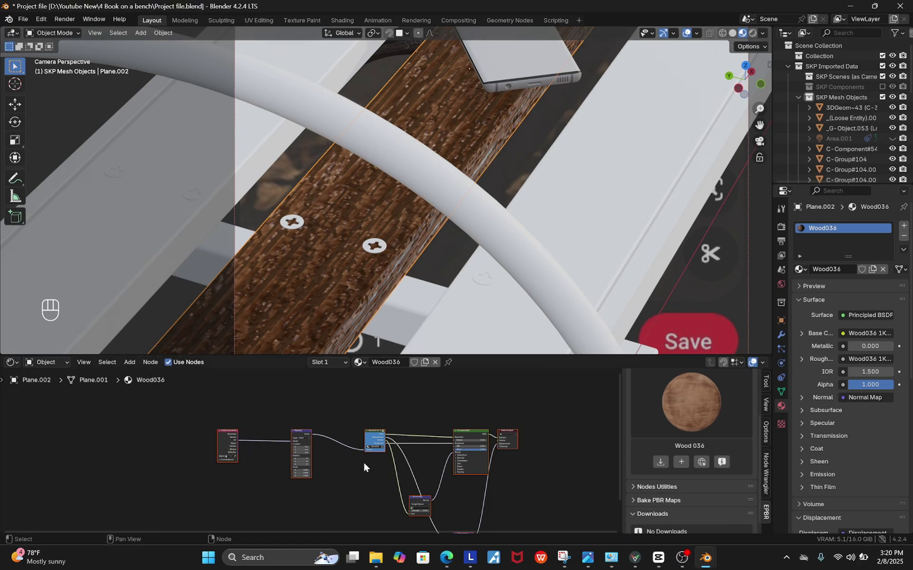
scroll(277, 470, up, 6)
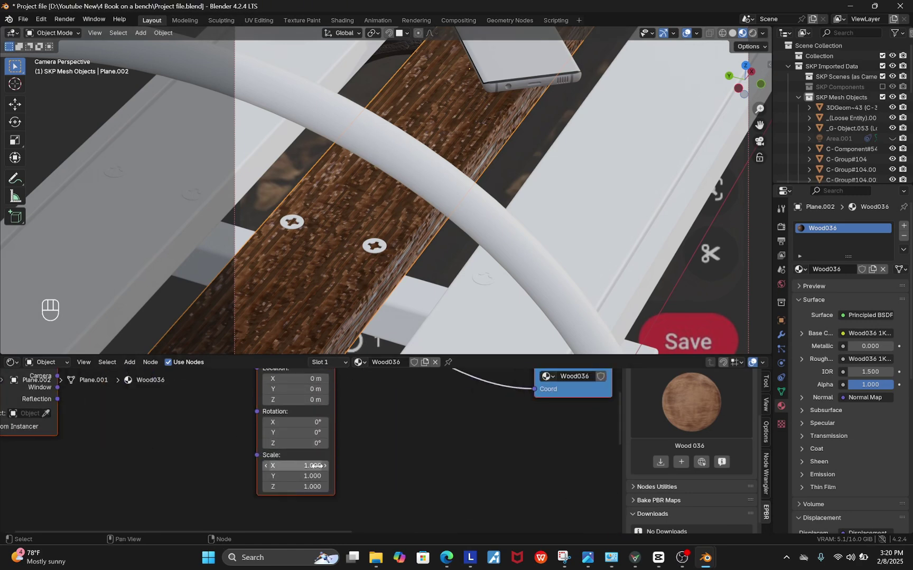
key(shift+a)
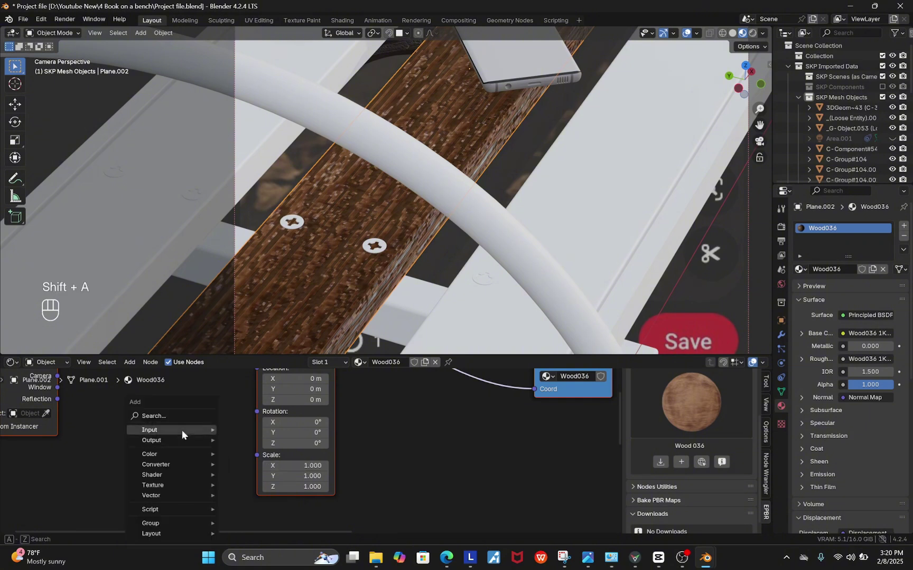
text(va)
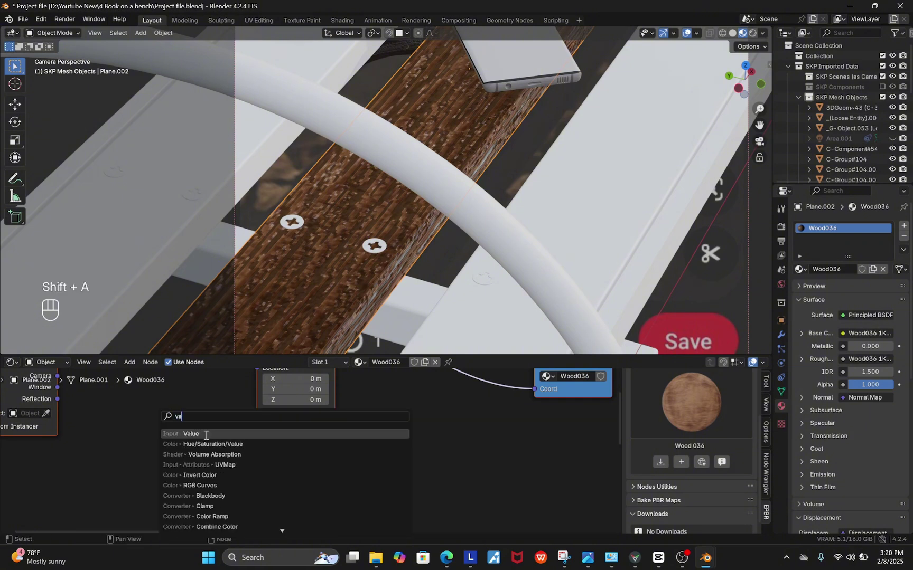
click(206, 435)
click(154, 448)
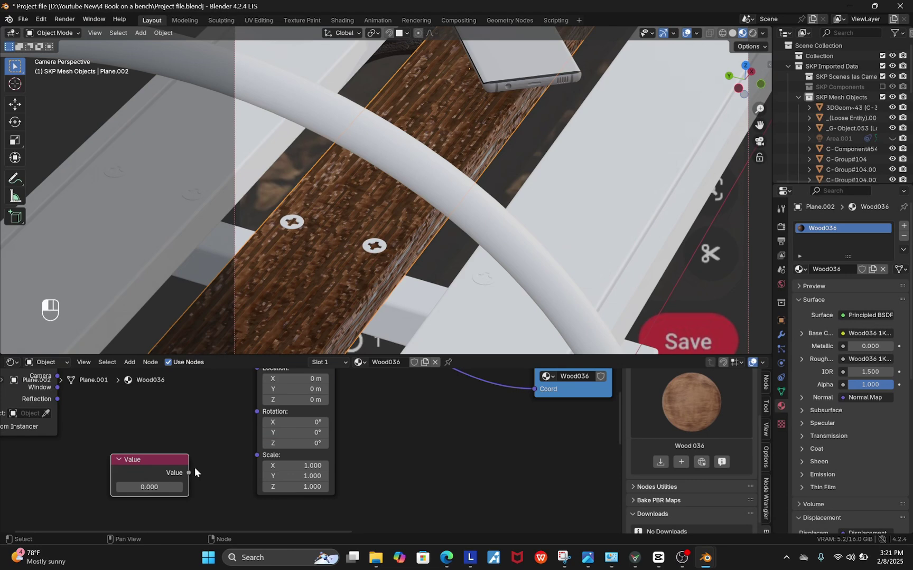
drag(190, 472, 258, 455)
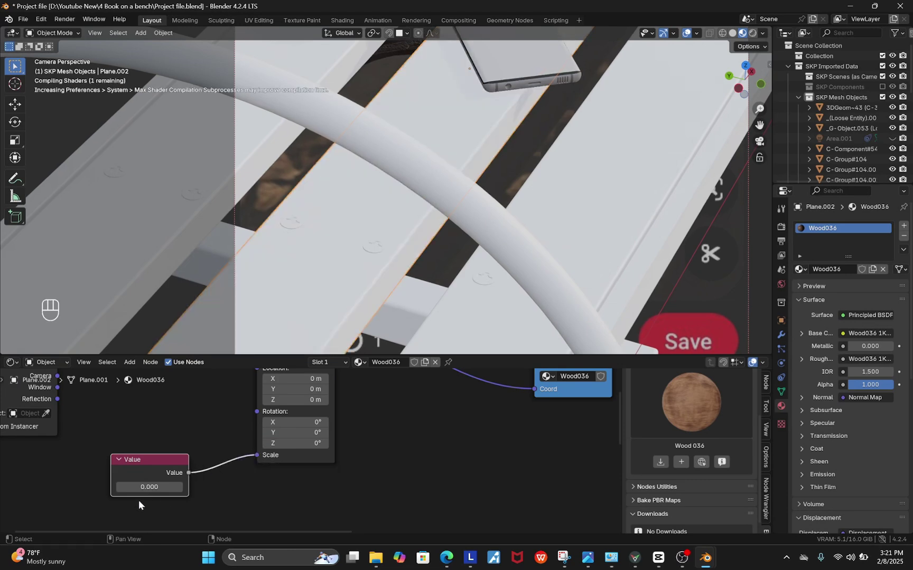
- Set the Value node driving the wood texture's mapping scale to 3.5
click(149, 487)
text(0.7)
key(Return)
click(149, 487)
text(3.5)
key(Return)
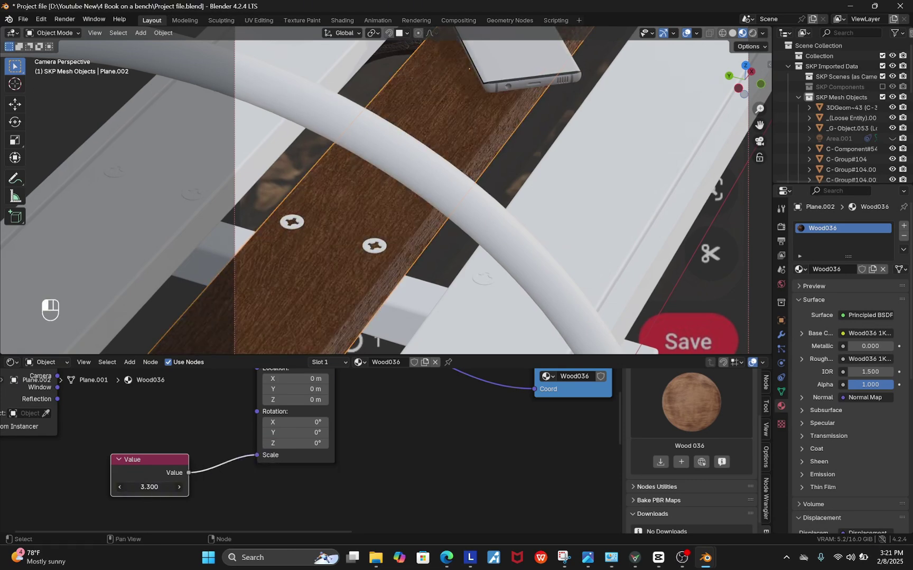
- Disconnect the Normal Map node from the Principled BSDF and delete it from the Wood036 material
scroll(233, 393, down, 6)
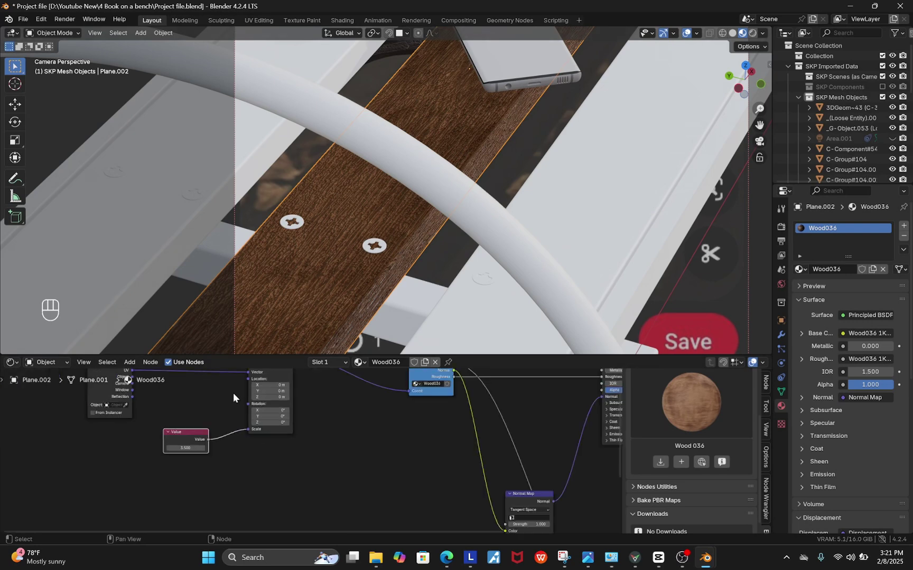
scroll(348, 462, up, 3)
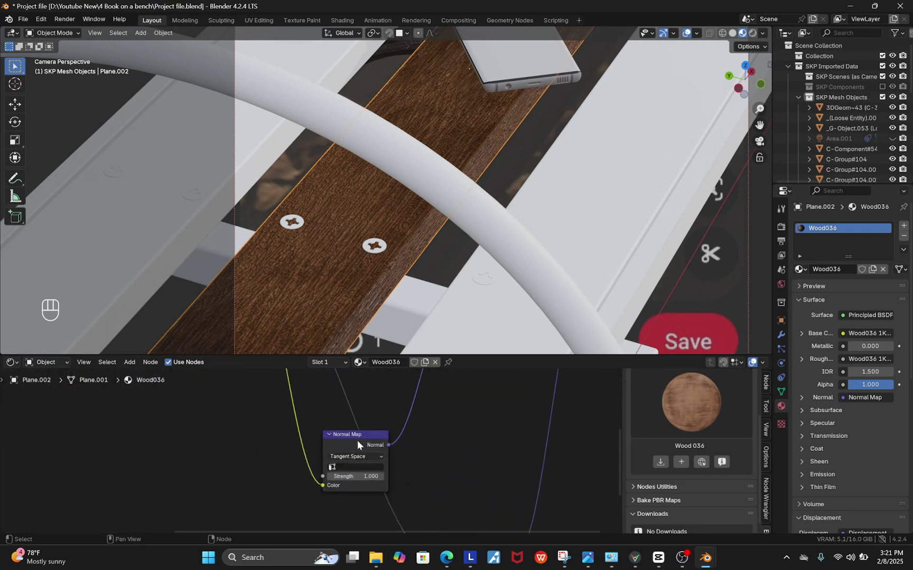
click(357, 441)
scroll(395, 494, down, 2)
drag(430, 382, 446, 425)
scroll(423, 494, down, 2)
click(376, 446)
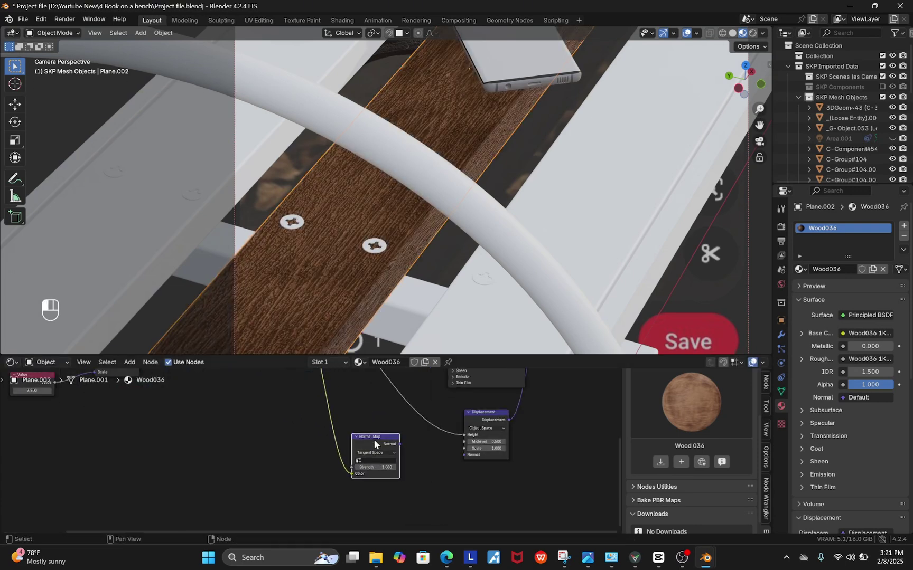
key(x)
- Set the Displacement node's Scale to 0.005
scroll(401, 495, up, 1)
scroll(449, 465, up, 5)
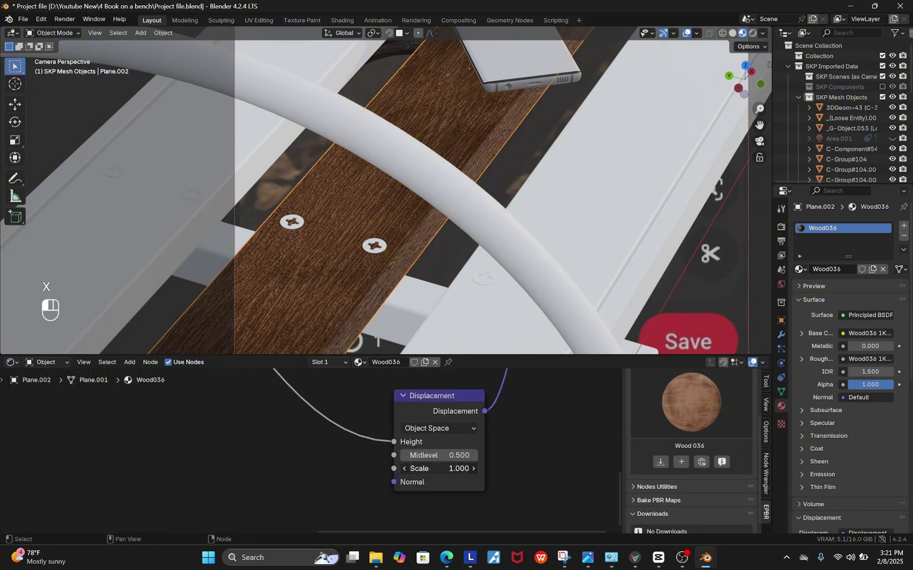
click(438, 469)
key(BackSpace)
text(.005)
key(Return)
- Insert a Hue/Saturation/Value node between the Wood036 texture's Color output and the Principled BSDF's Base Color
scroll(450, 502, down, 2)
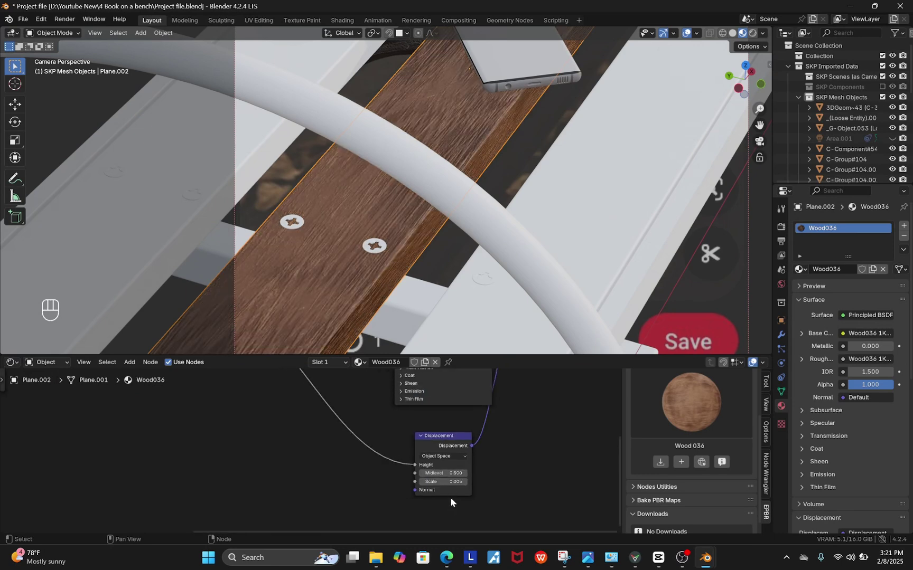
scroll(450, 499, down, 2)
scroll(452, 493, down, 2)
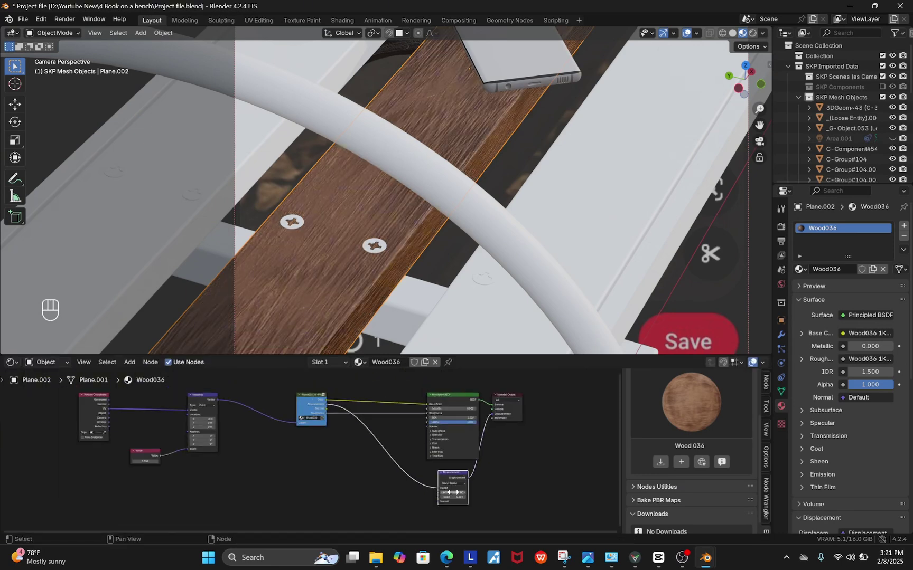
scroll(444, 469, down, 2)
scroll(411, 437, up, 4)
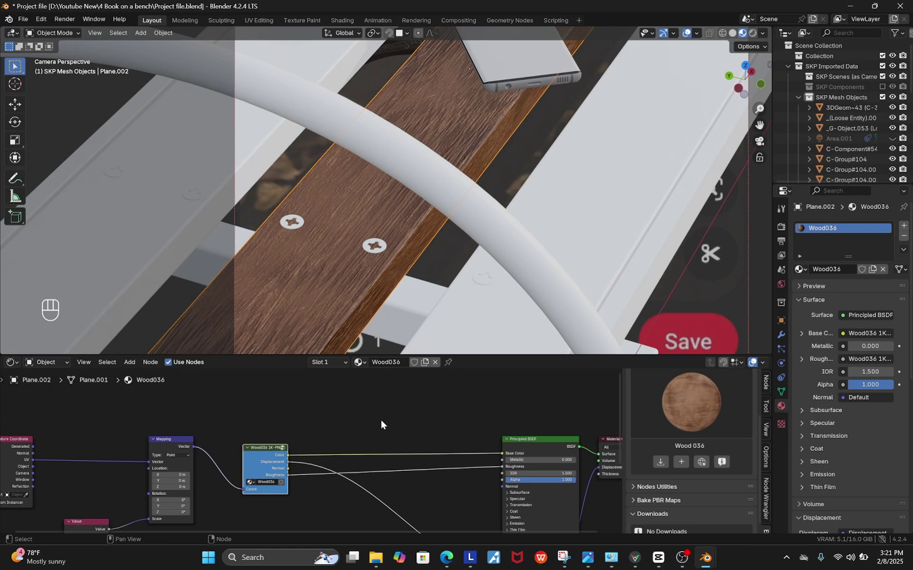
key(shift+a)
click(339, 417)
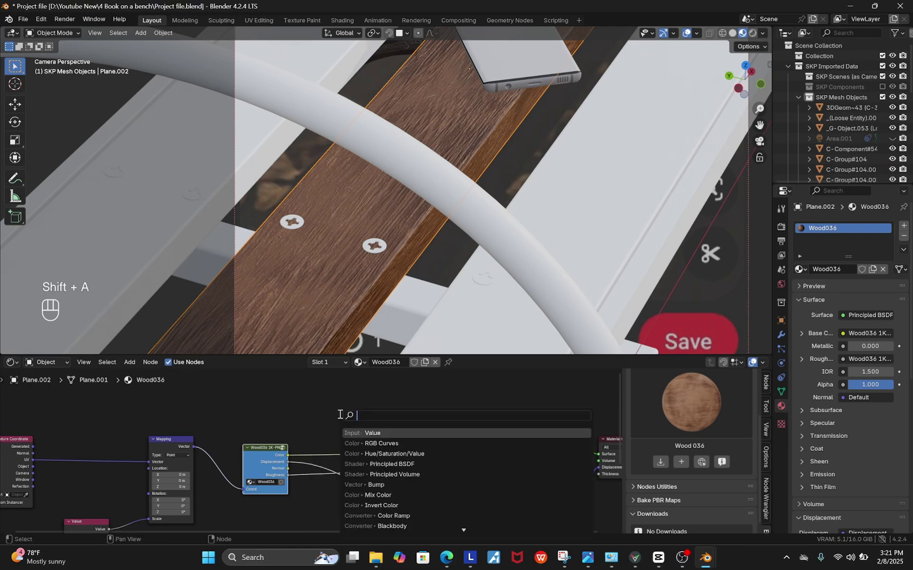
text(hue)
key(Return)
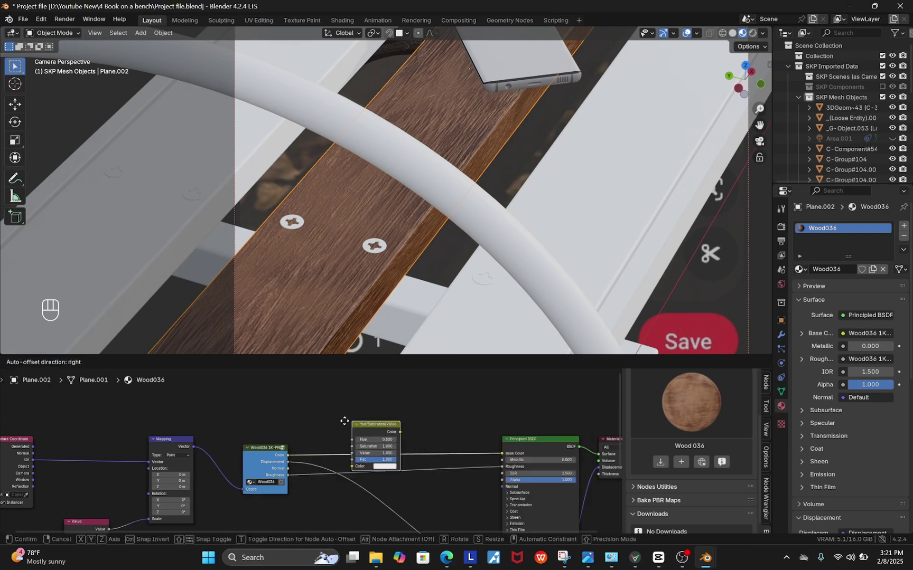
click(318, 421)
- Darken the wood by setting Value to 0.17 on the Hue/Saturation/Value node
scroll(363, 446, up, 3)
click(360, 452)
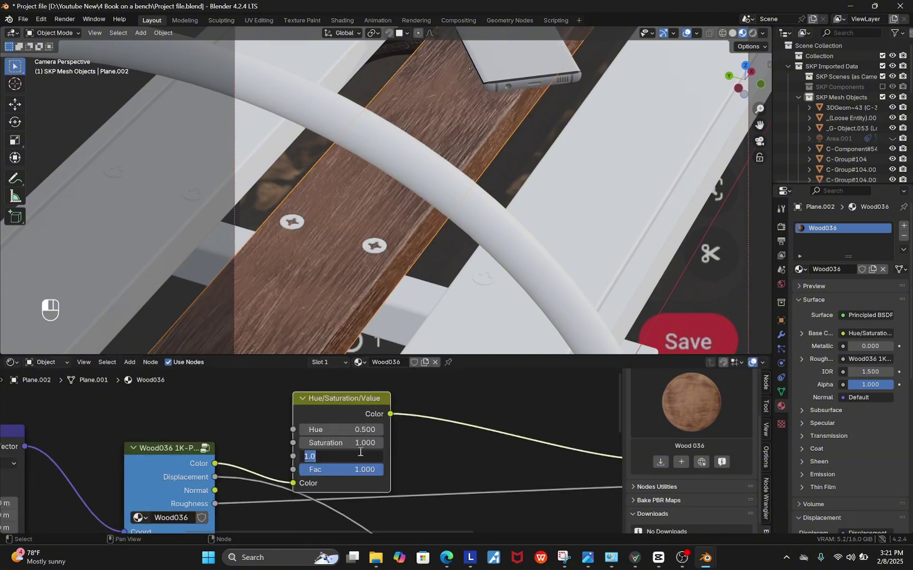
text(0.17)
key(Return)
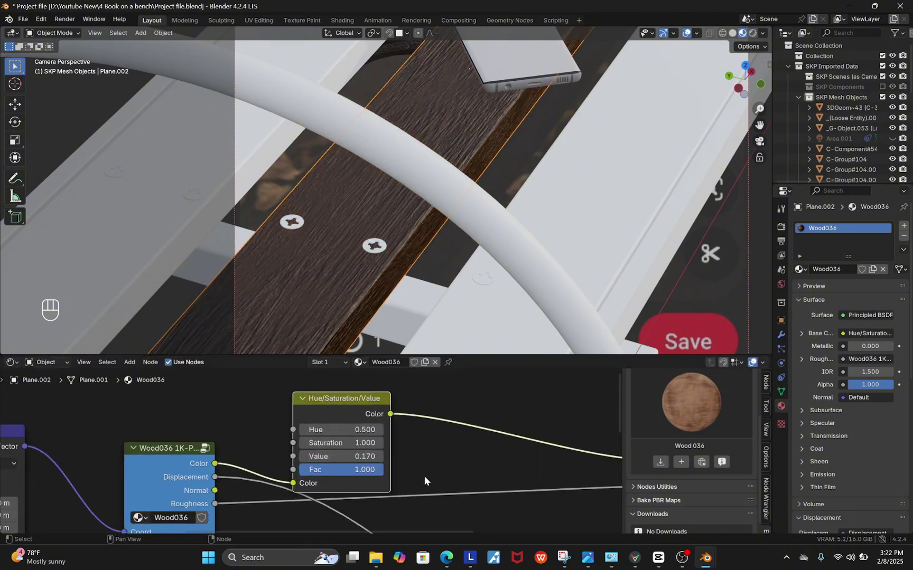
- Insert an RGB Curves node before the Principled BSDF and shape an S-curve, lowering the shadows near (0.37, 0.16) and raising the highlights
scroll(468, 483, down, 3)
key(shift+a)
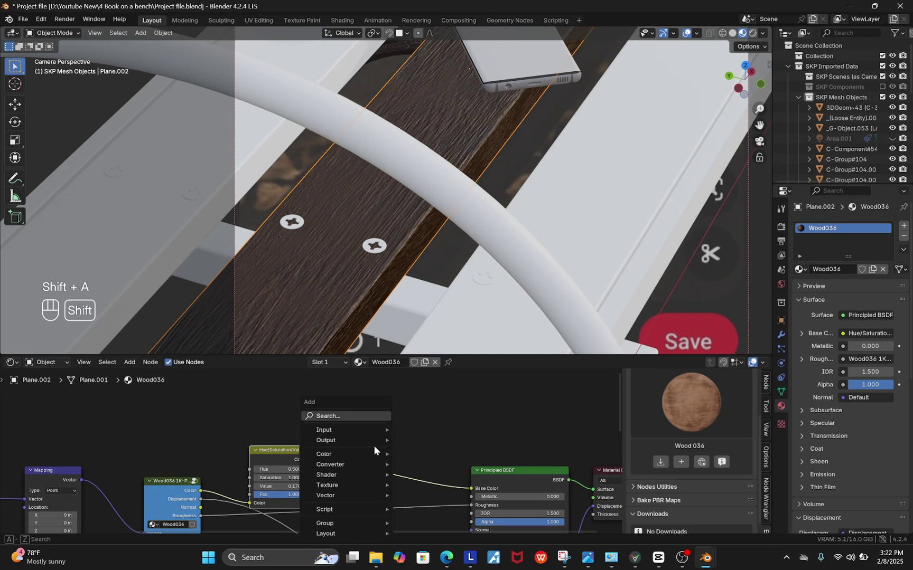
click(323, 416)
text(rgb)
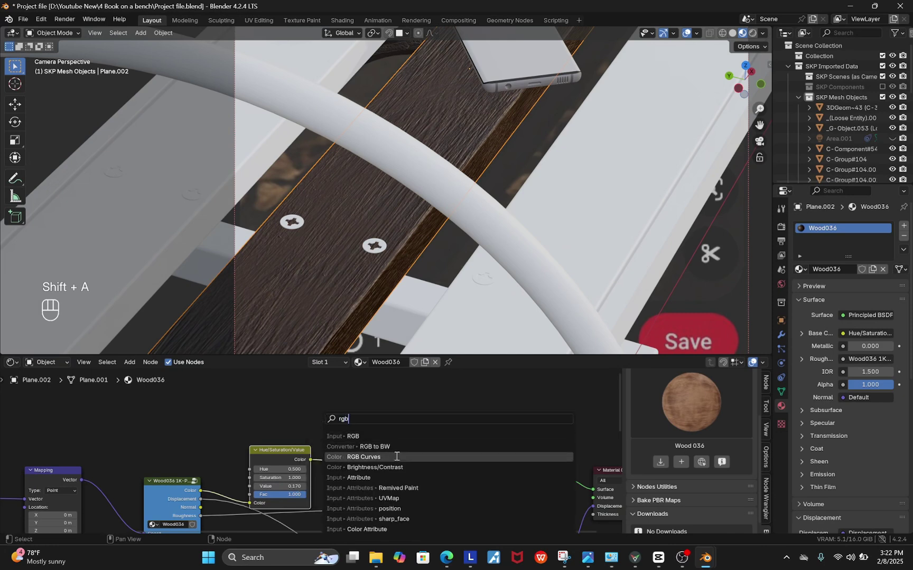
click(397, 457)
click(320, 421)
middle_drag(357, 499, 345, 490)
scroll(343, 487, up, 4)
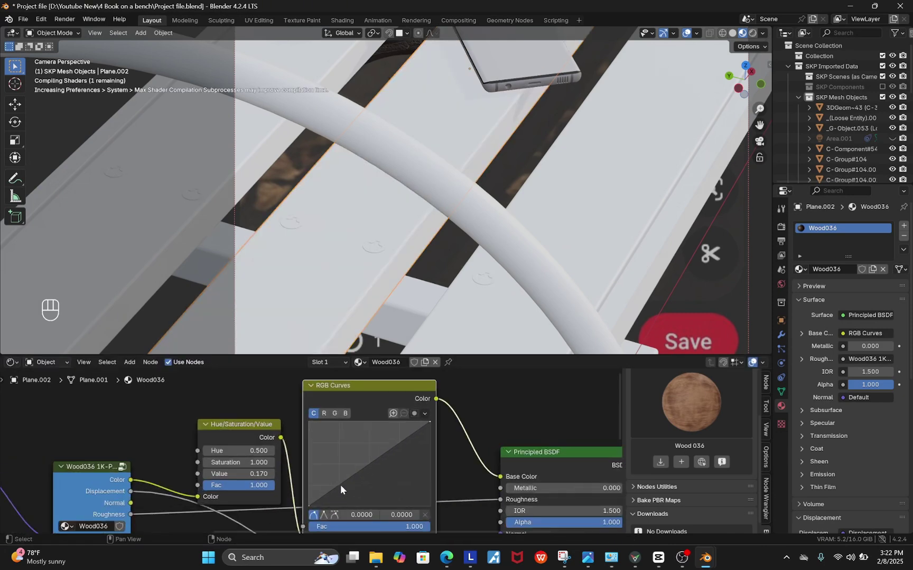
drag(341, 490, 353, 494)
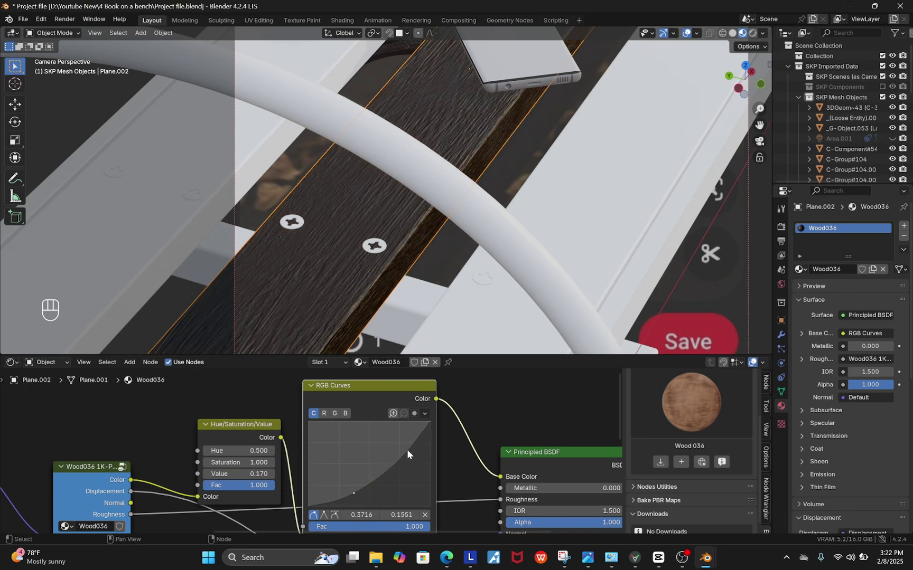
drag(407, 451, 398, 435)
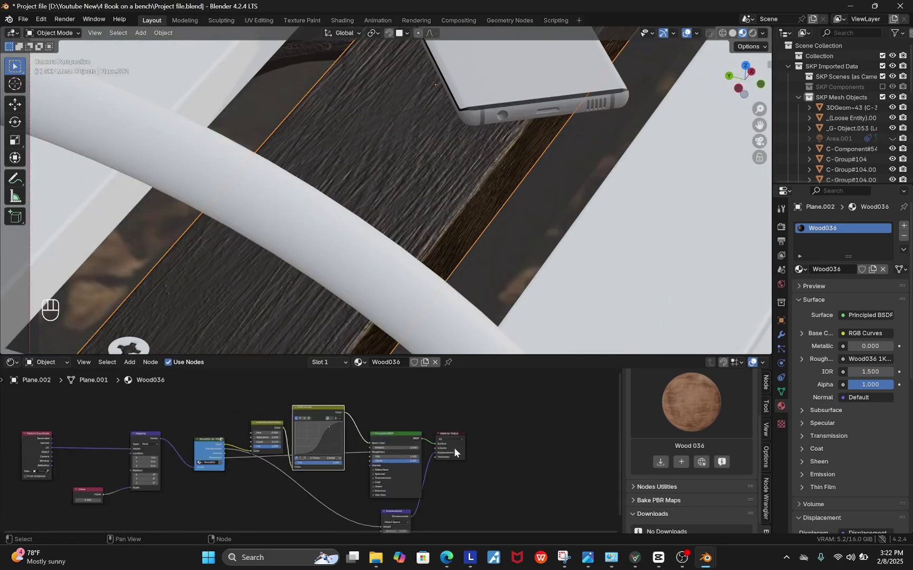
- Rearrange the node tree, spacing the shader and output nodes away from the Hue/Saturation/Value and RGB Curves nodes
drag(514, 414, 415, 489)
scroll(415, 488, down, 3)
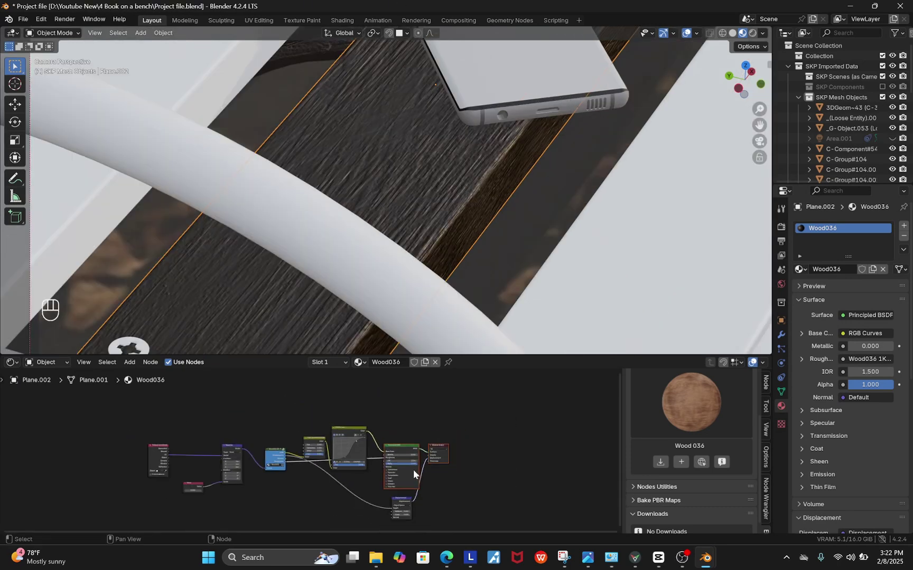
key(g)
click(374, 434)
scroll(369, 429, up, 3)
drag(364, 417, 312, 466)
key(g)
click(355, 448)
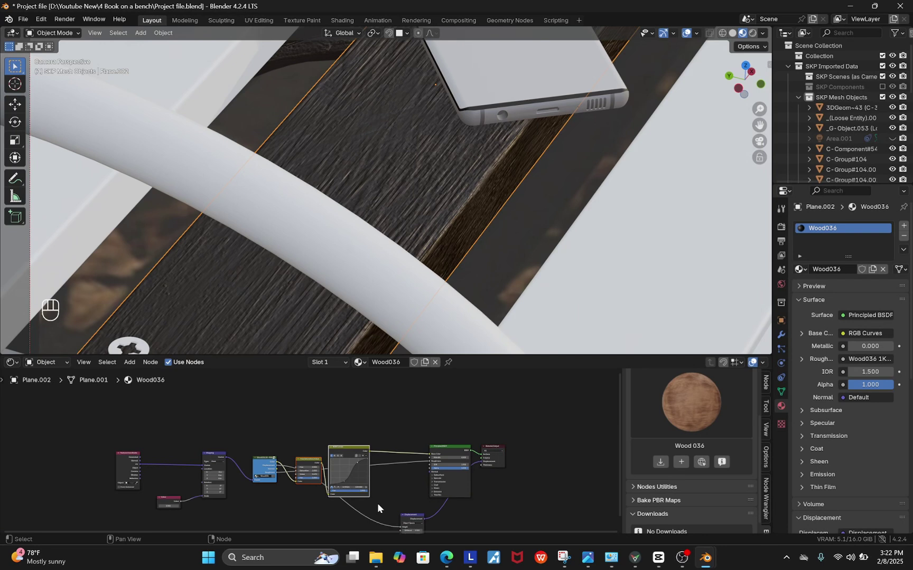
- Insert a Mix Color node between RGB Curves and the Principled BSDF's Base Color, and position it above the node chain
scroll(377, 503, down, 2)
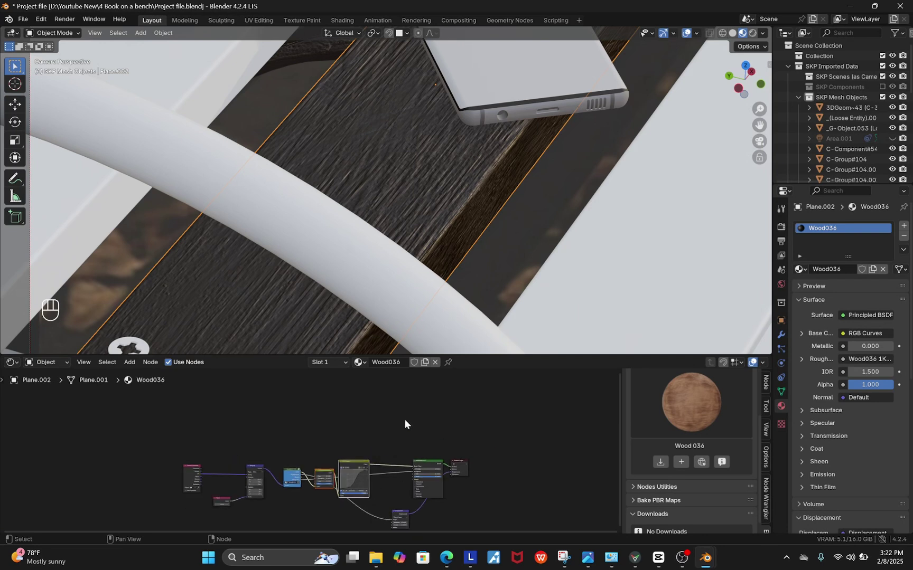
scroll(390, 412, up, 2)
key(shift+a)
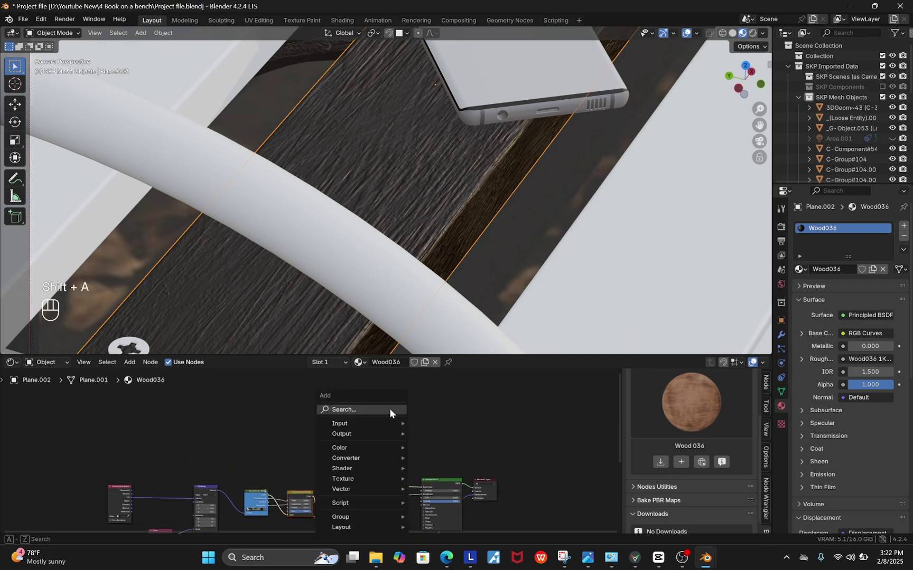
click(389, 409)
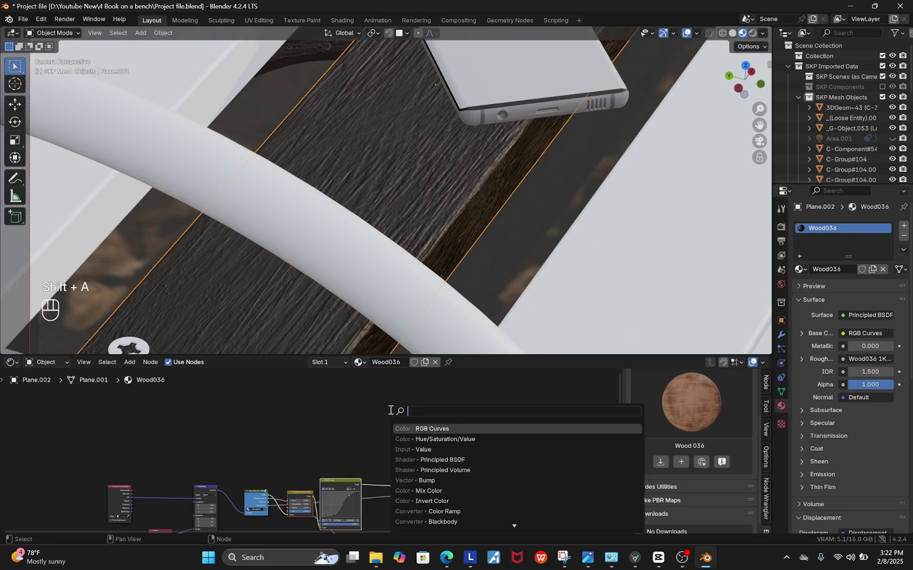
text(mi)
click(431, 438)
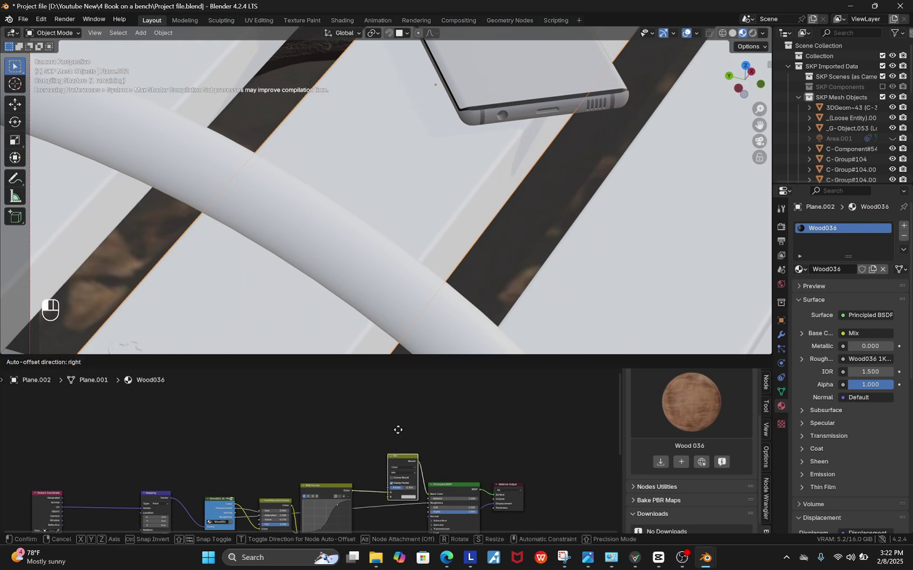
drag(397, 457, 392, 424)
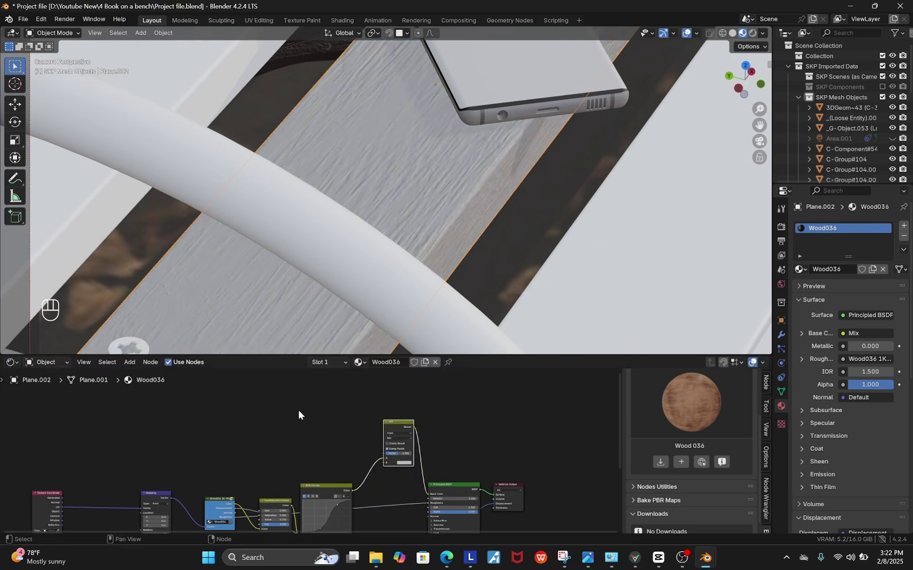
- Duplicate the Hue/Saturation/Value node, feed the Wood036 Color output into the copy, and set its Value to 0.75
click(273, 507)
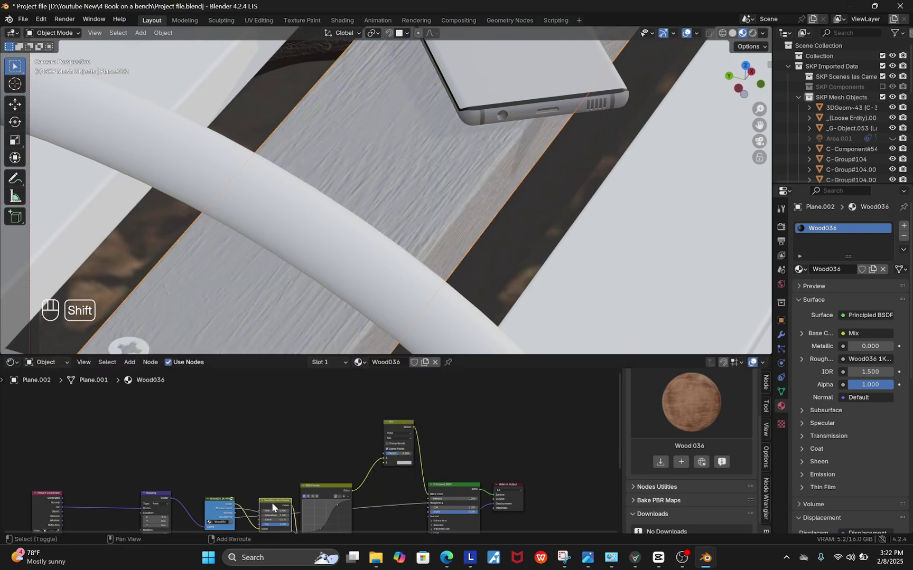
key(shift+d)
click(307, 453)
scroll(233, 500, up, 4)
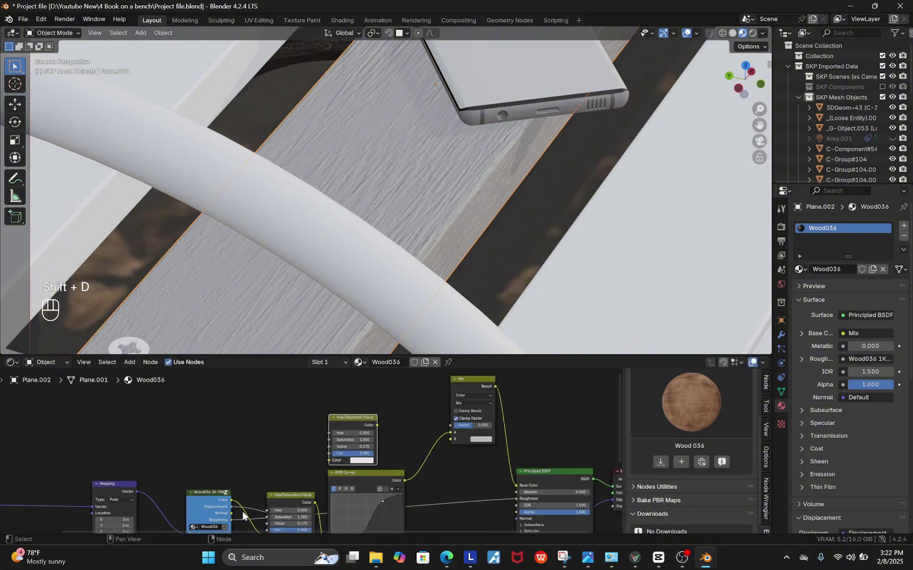
drag(230, 498, 352, 449)
scroll(388, 432, up, 2)
click(388, 433)
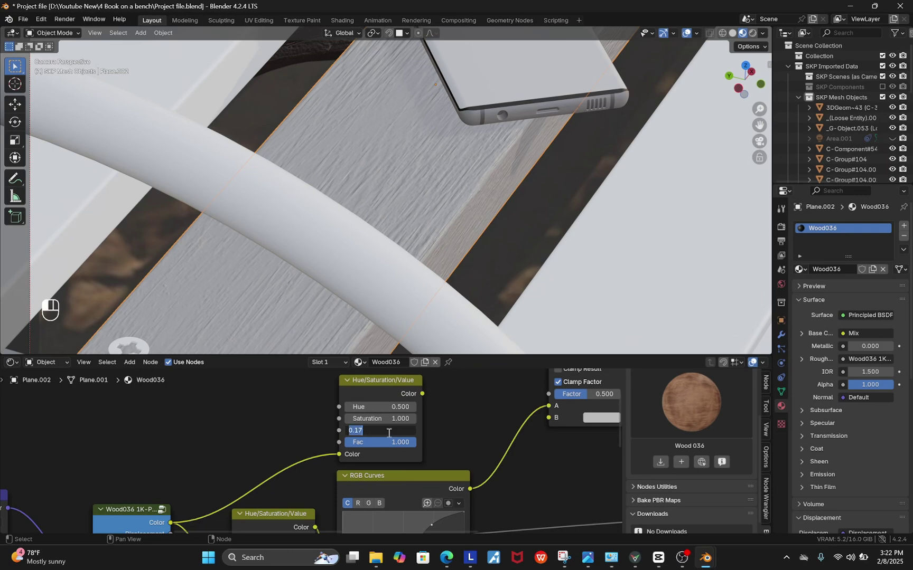
text(.75)
key(Return)
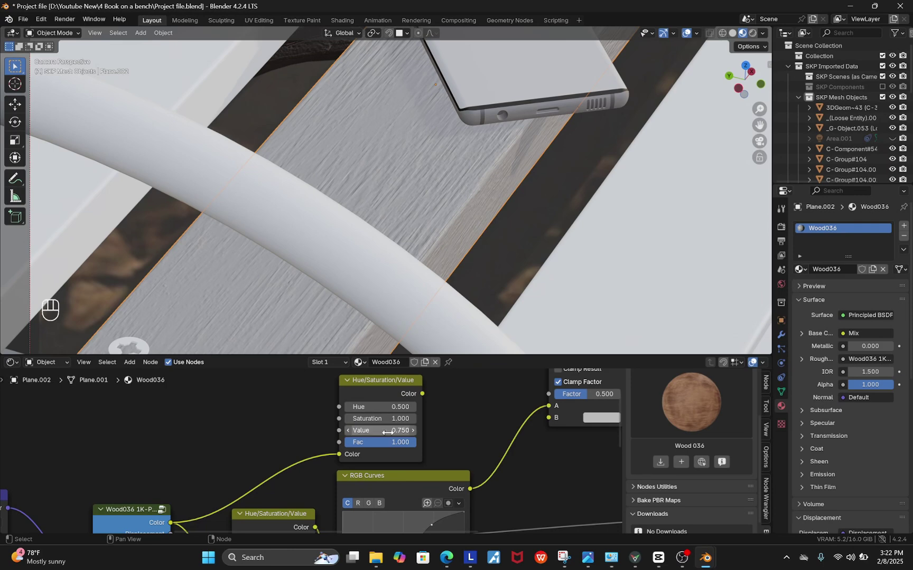
- Connect the duplicated Hue/Saturation/Value node's Color output to the B input of the Mix node
scroll(385, 433, down, 1)
scroll(466, 402, up, 1)
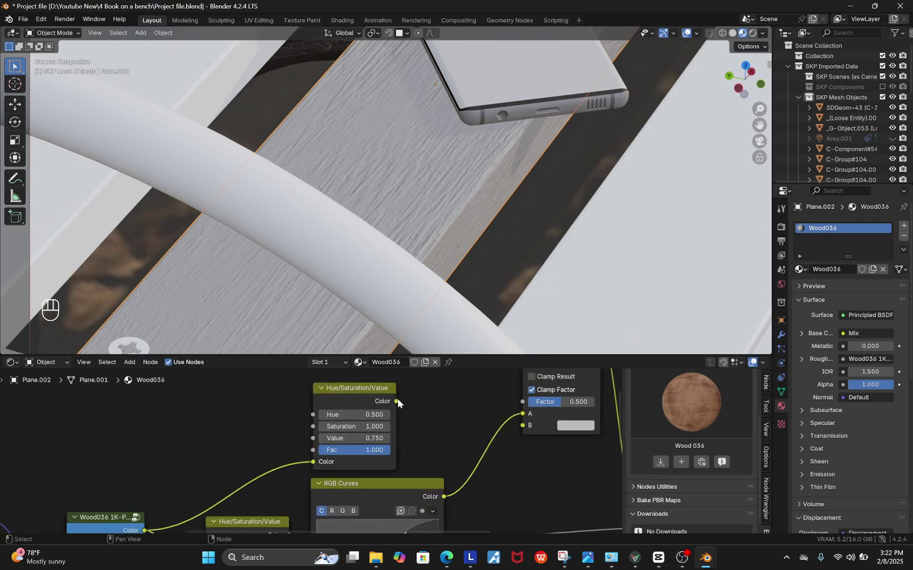
drag(397, 402, 530, 428)
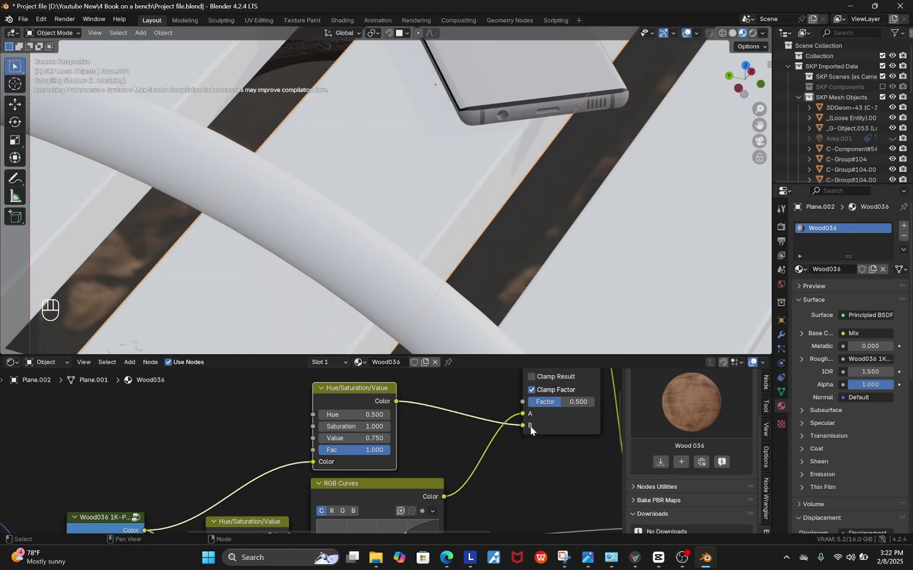
scroll(442, 468, down, 2)
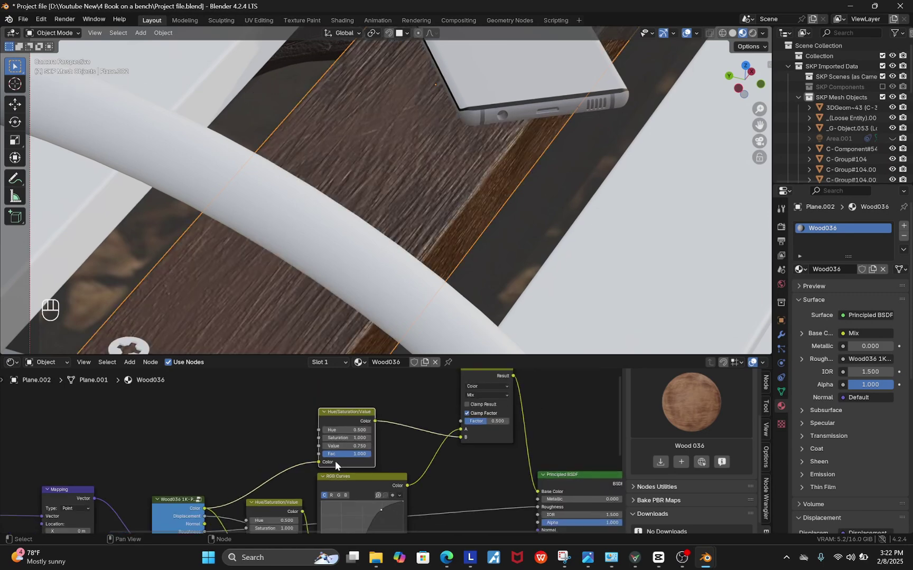
- Raise the Mix node's Factor to 1.000 to compare the wood tint on the slat, and settle it at 0.000
scroll(335, 461, up, 1)
drag(449, 425, 478, 425)
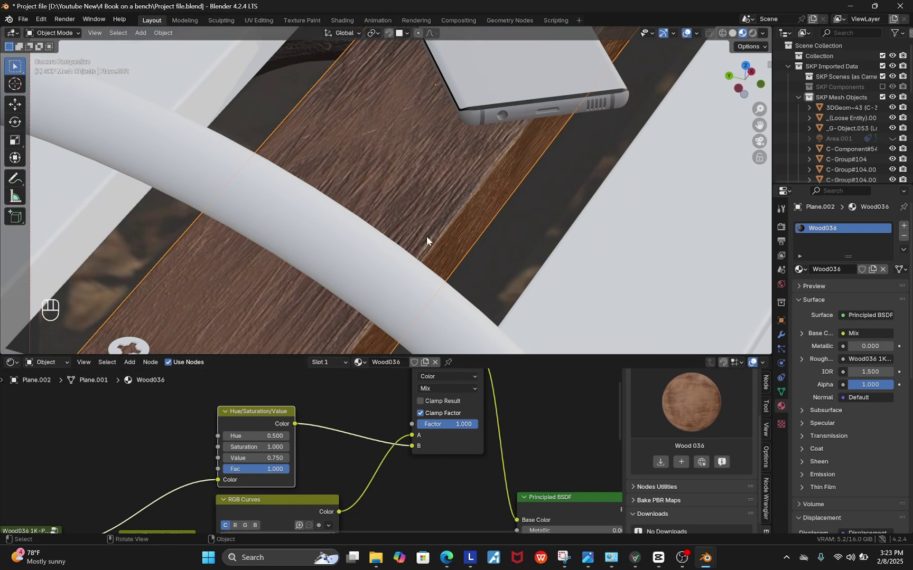
scroll(427, 236, down, 5)
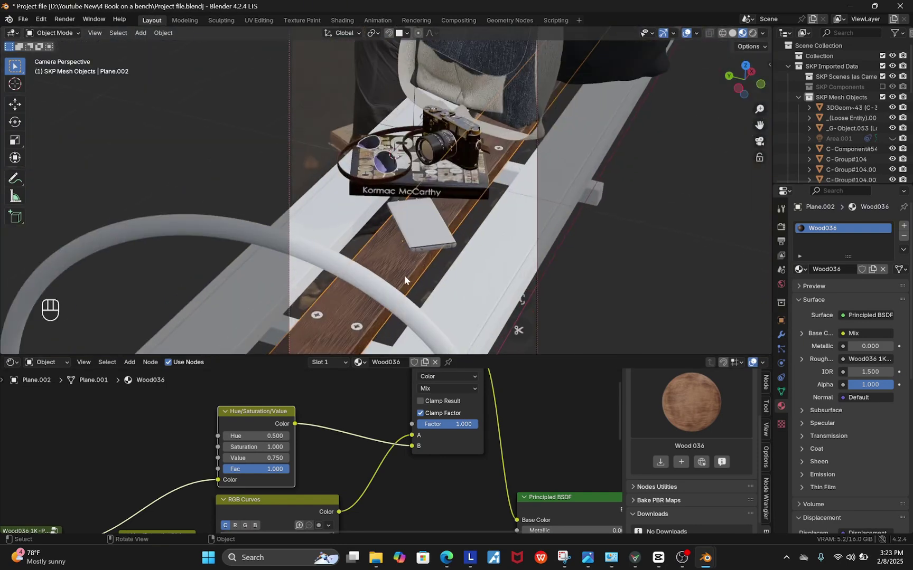
scroll(404, 275, up, 4)
scroll(446, 418, up, 2)
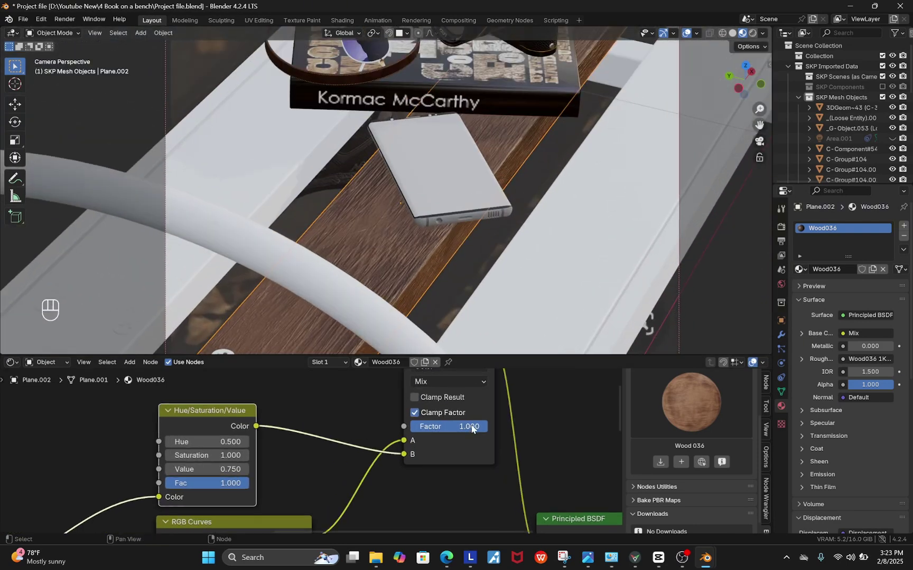
drag(449, 426, 381, 426)
- Shift the duplicated Hue/Saturation/Value node slightly closer to the Mix node, and enlarge the 3D viewport by shrinking the node editor
scroll(342, 420, down, 3)
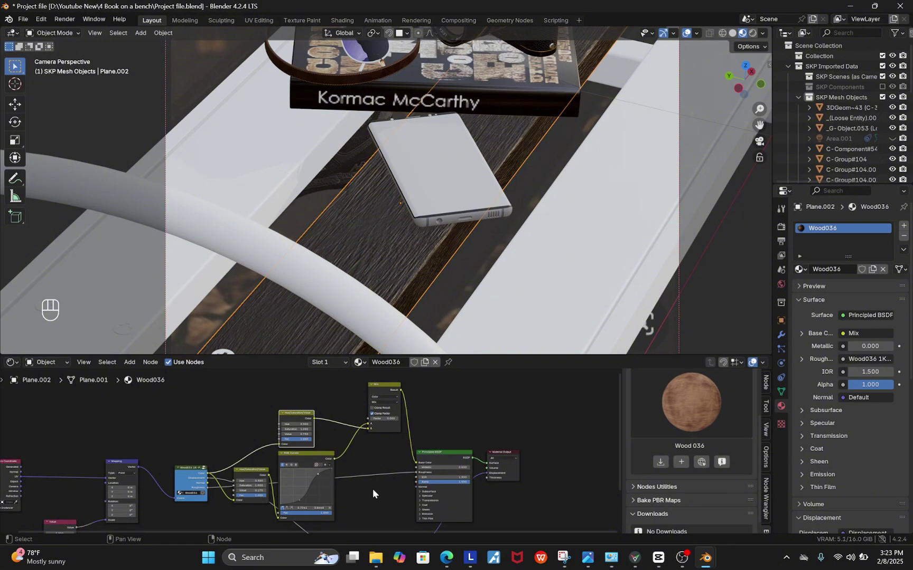
scroll(375, 462, up, 3)
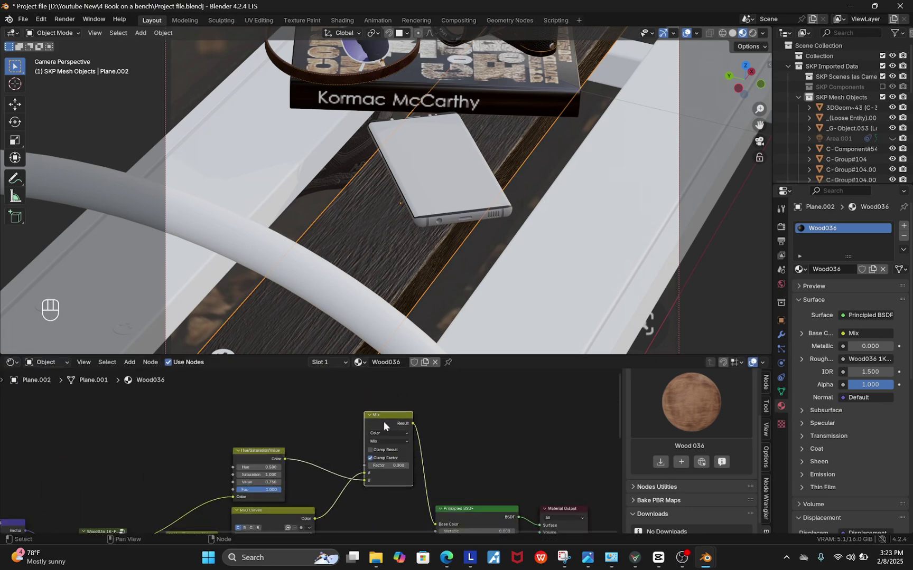
drag(250, 459, 272, 453)
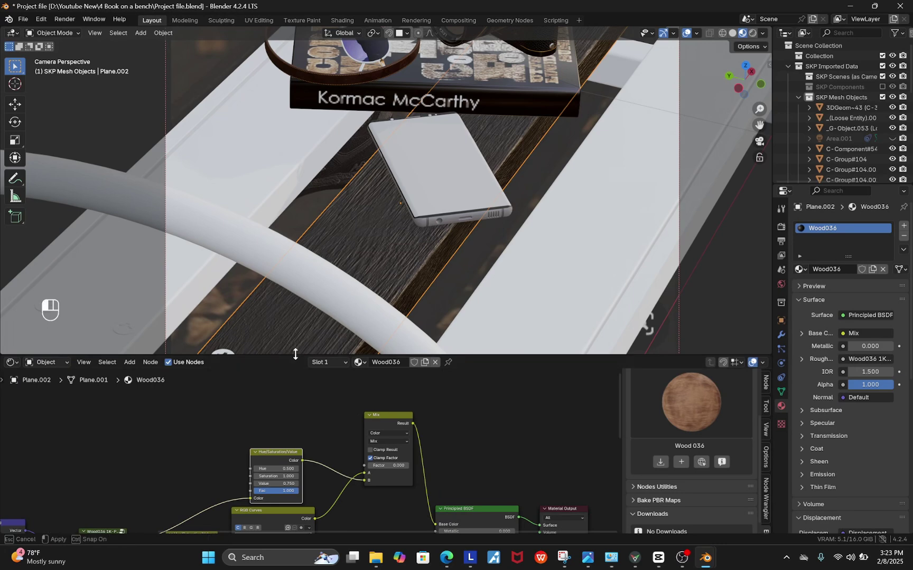
drag(294, 356, 296, 459)
- Enter Edit Mode on the middle bench slat and add two evenly spaced lengthwise loop cuts without sliding them
scroll(416, 272, down, 4)
scroll(417, 273, up, 3)
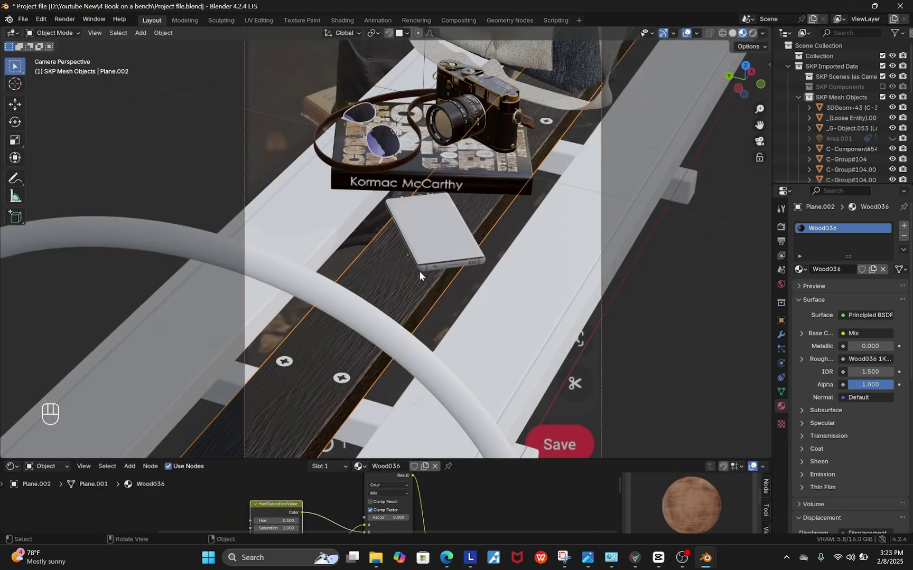
middle_drag(416, 300, 388, 298)
scroll(314, 234, up, 5)
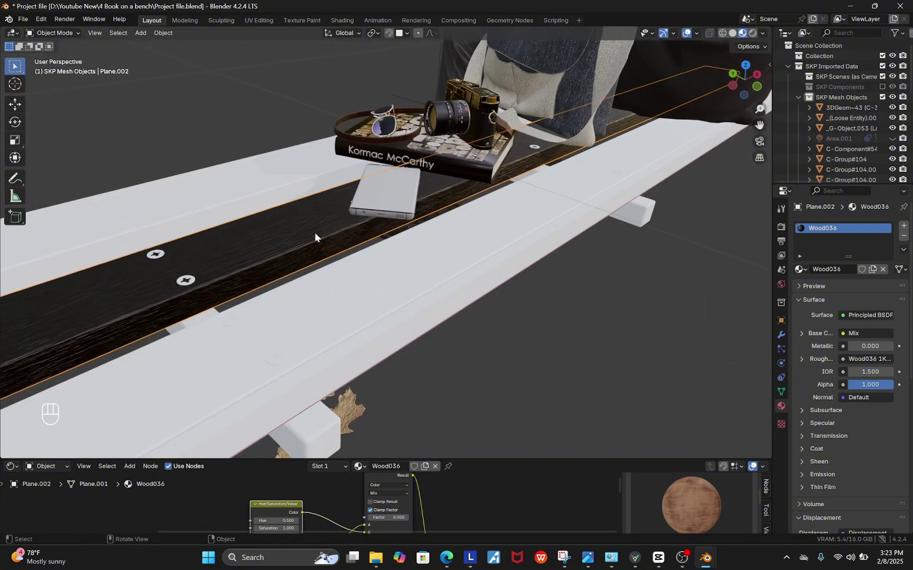
key(Tab)
scroll(401, 223, down, 5)
middle_drag(403, 223, 435, 223)
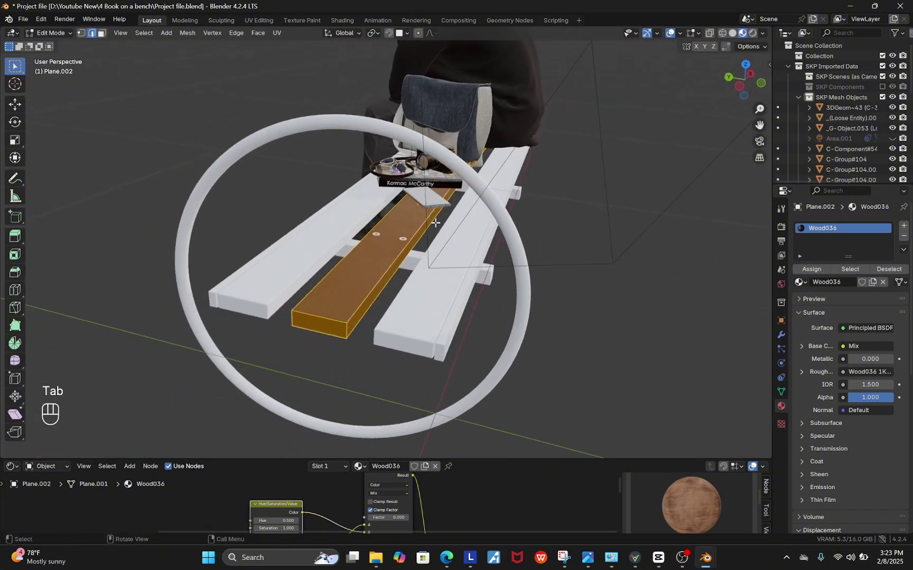
scroll(306, 314, up, 4)
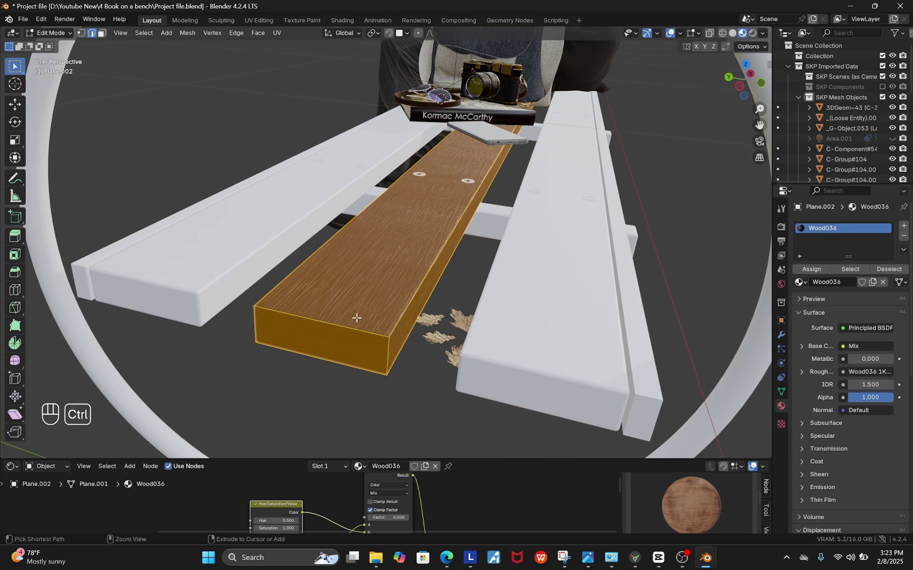
key(ctrl+r)
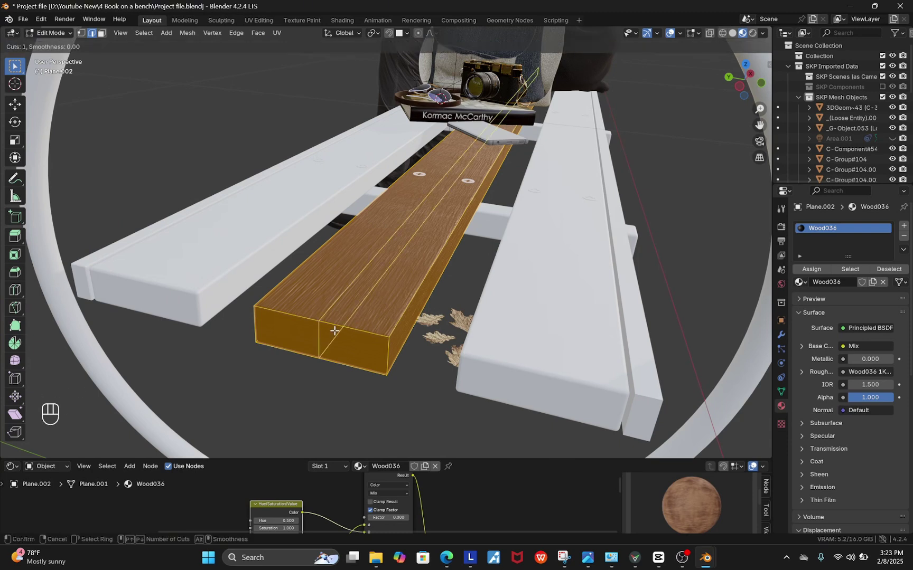
scroll(335, 330, up, 1)
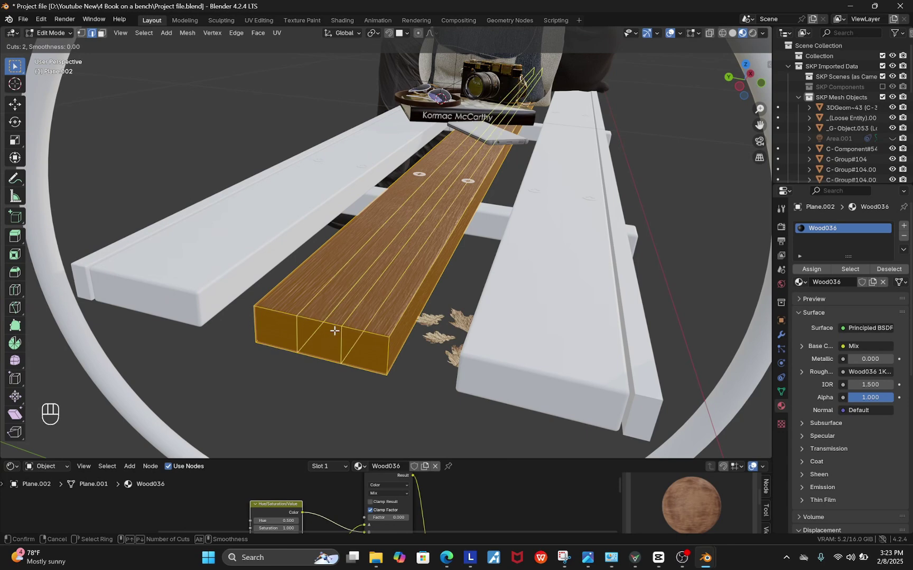
click(334, 331)
key(Escape)
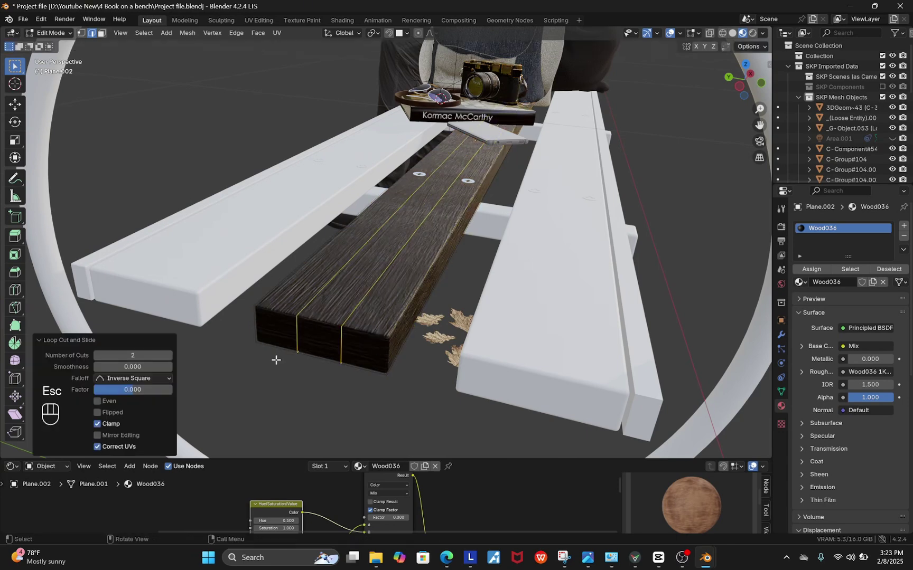
- Add 61 evenly spaced loop cuts across the length of the wood slat, leaving them unslid
middle_drag(389, 346, 476, 363)
scroll(253, 362, up, 9)
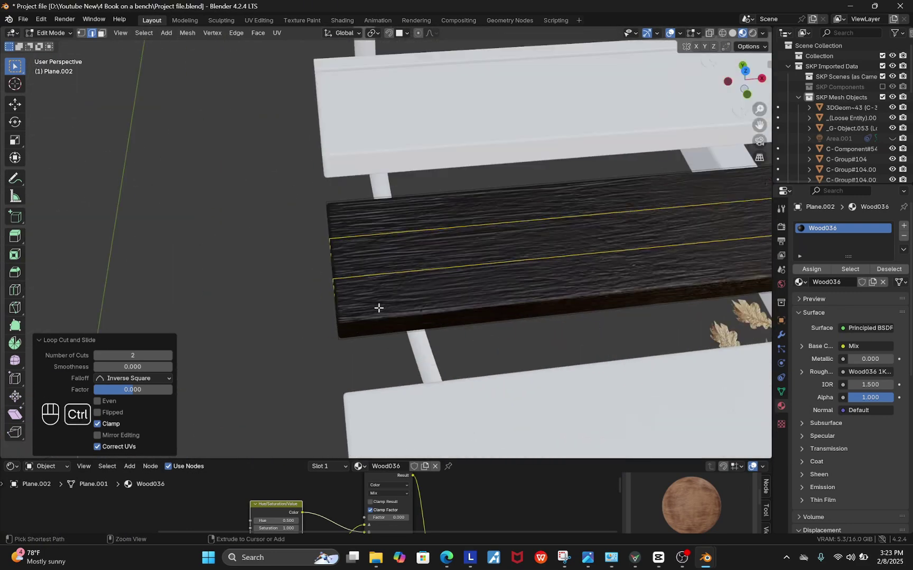
key(ctrl+r)
scroll(428, 307, up, 20)
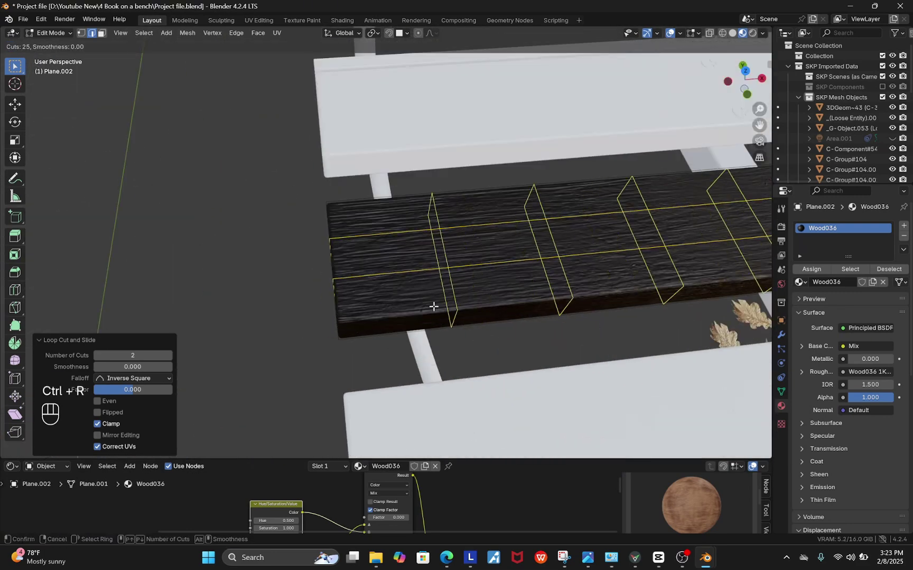
scroll(433, 307, up, 20)
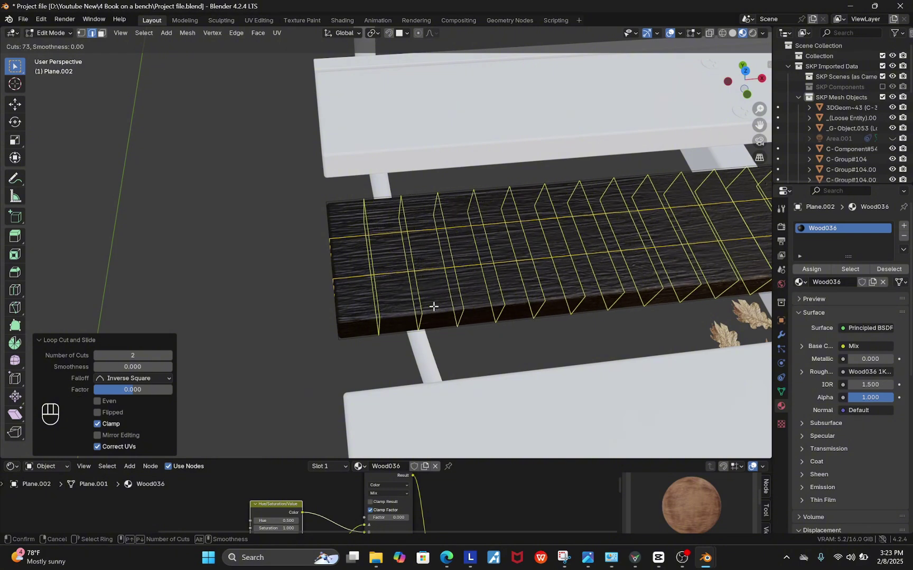
scroll(433, 307, up, 2)
scroll(434, 306, down, 2)
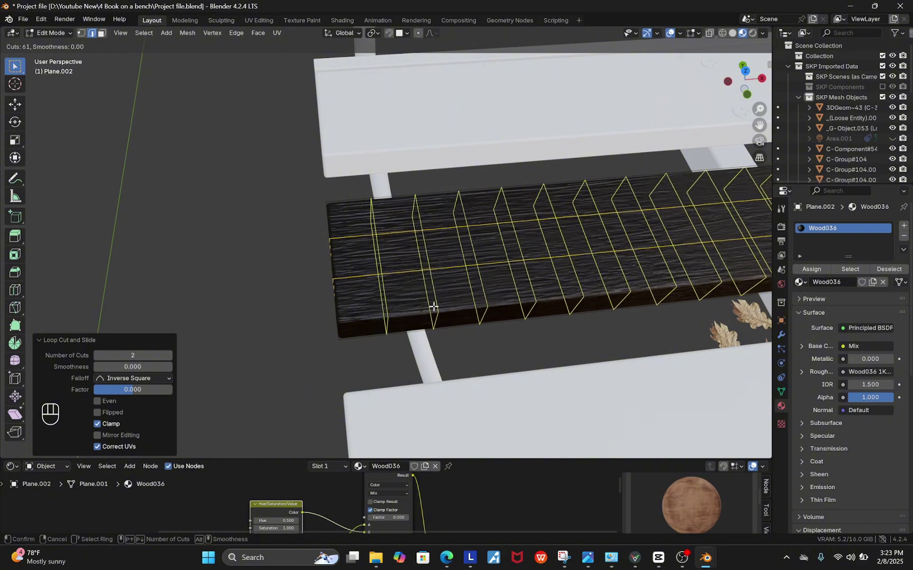
click(433, 306)
key(Escape)
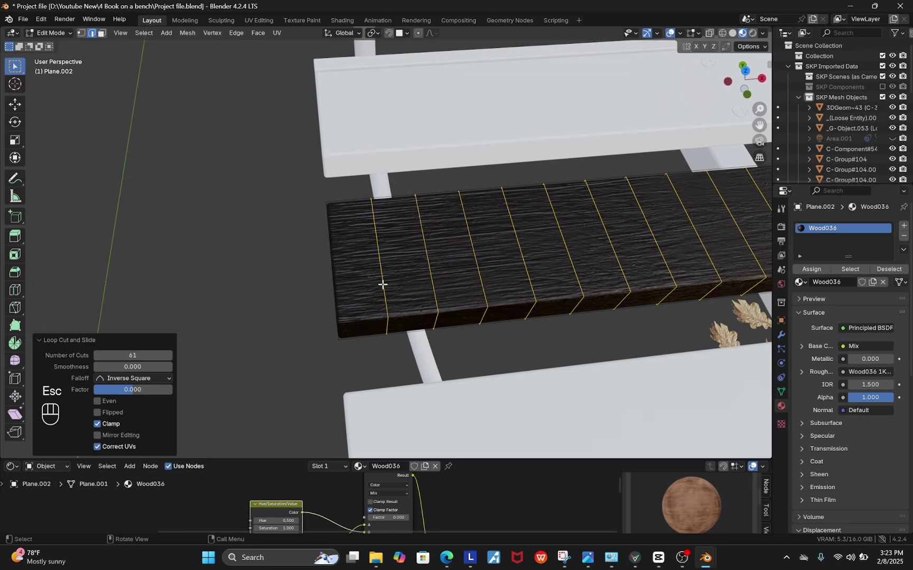
- Select the whole slat mesh and subdivide it with the Number of Cuts set to 4
scroll(374, 306, down, 7)
middle_drag(374, 307, 485, 209)
scroll(507, 236, up, 8)
key(a)
scroll(492, 229, down, 5)
scroll(423, 189, up, 4)
right_click(419, 186)
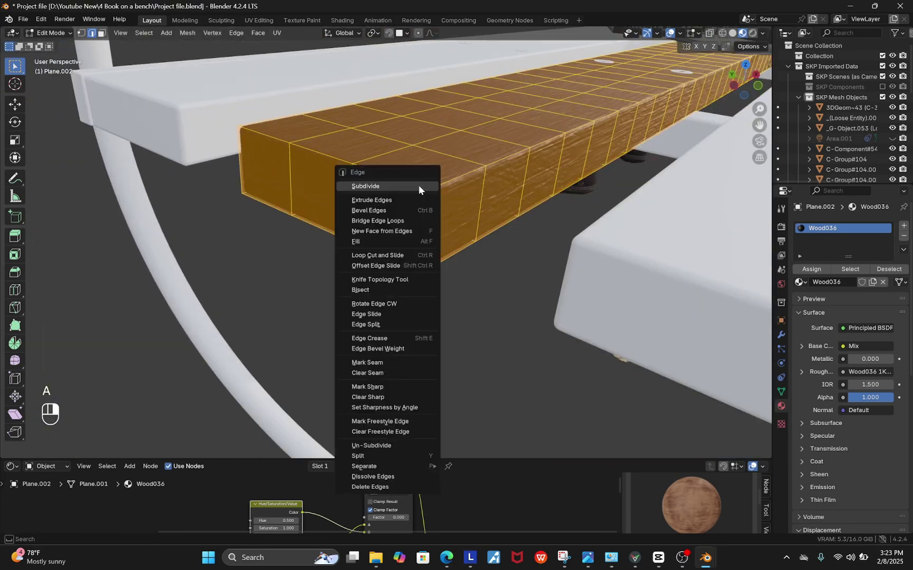
click(383, 187)
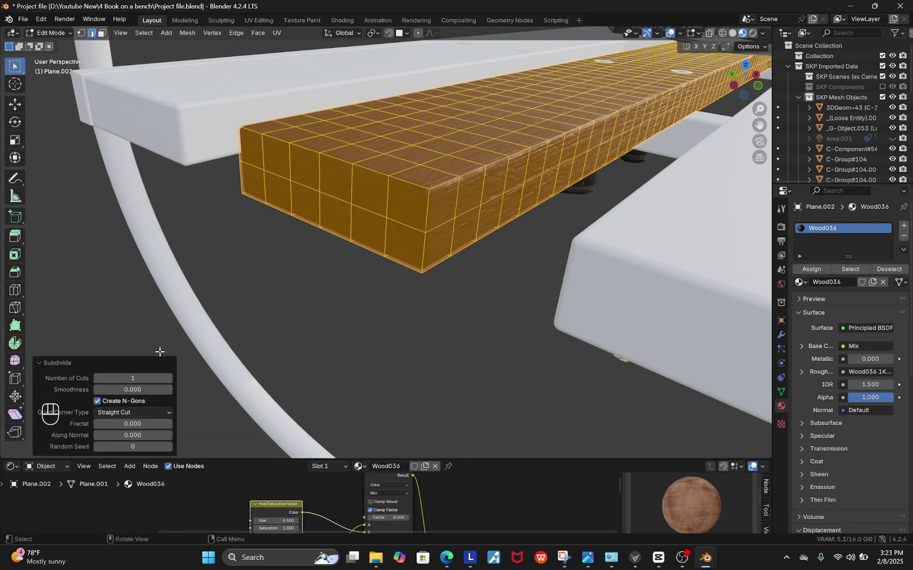
click(169, 379)
click(168, 378)
click(169, 379)
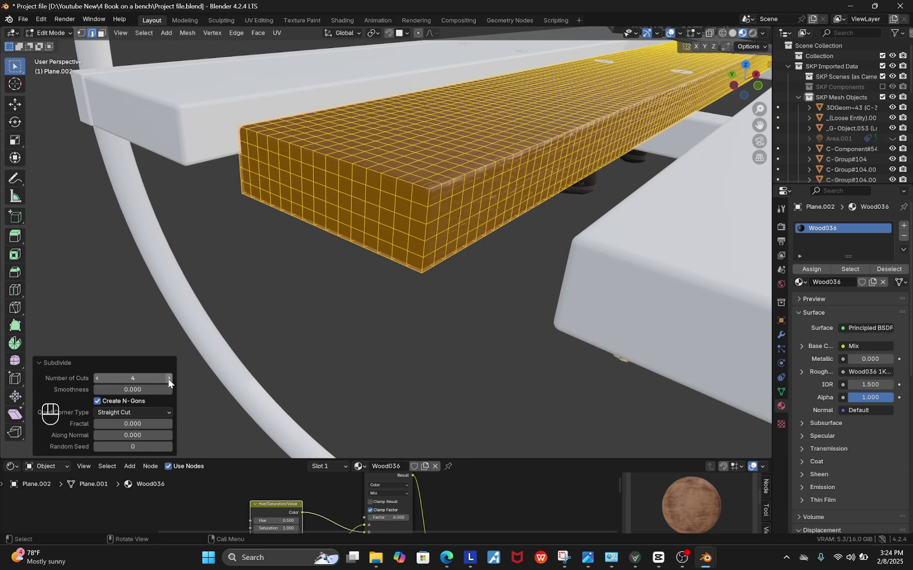
- Set the number of cuts for the middle bench plank's subdivision to 8
click(168, 378)
scroll(401, 306, down, 3)
middle_drag(412, 306, 412, 309)
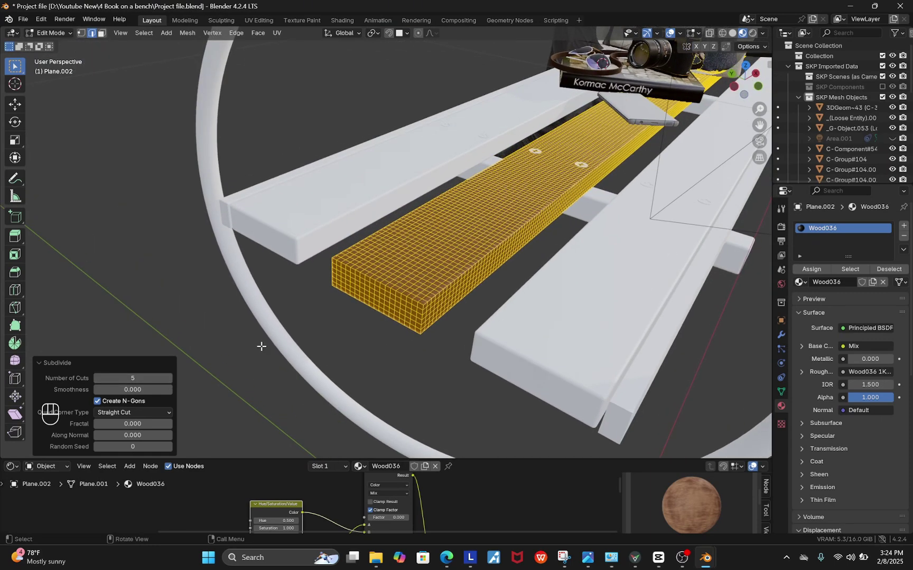
click(169, 378)
click(170, 378)
click(169, 379)
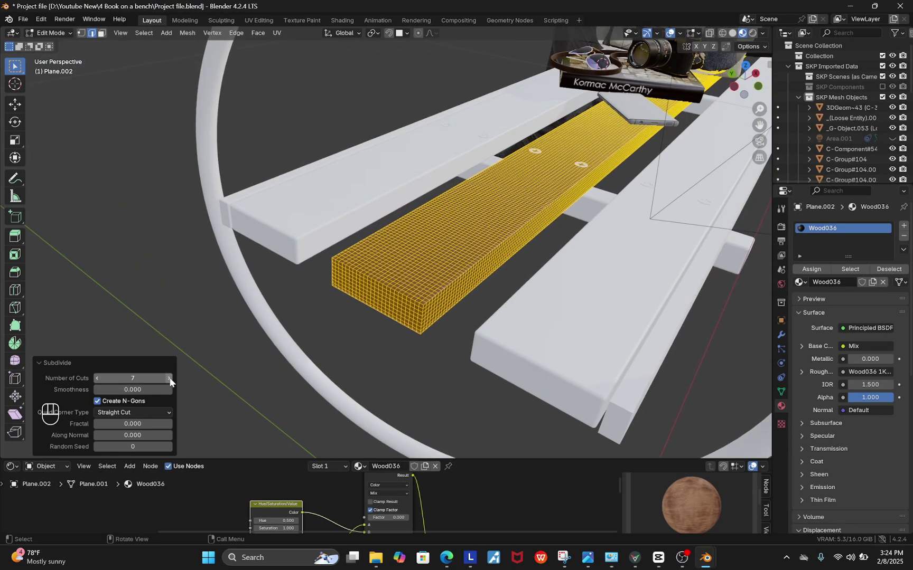
click(170, 378)
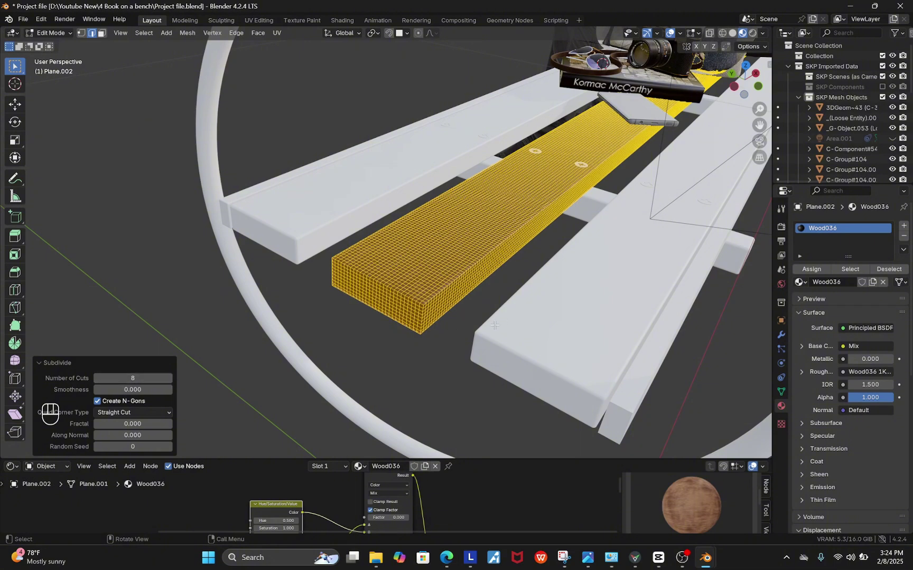
- Return the plank to Object Mode, look through the scene camera, and enlarge the shader editor
middle_drag(452, 330, 344, 283)
click(52, 32)
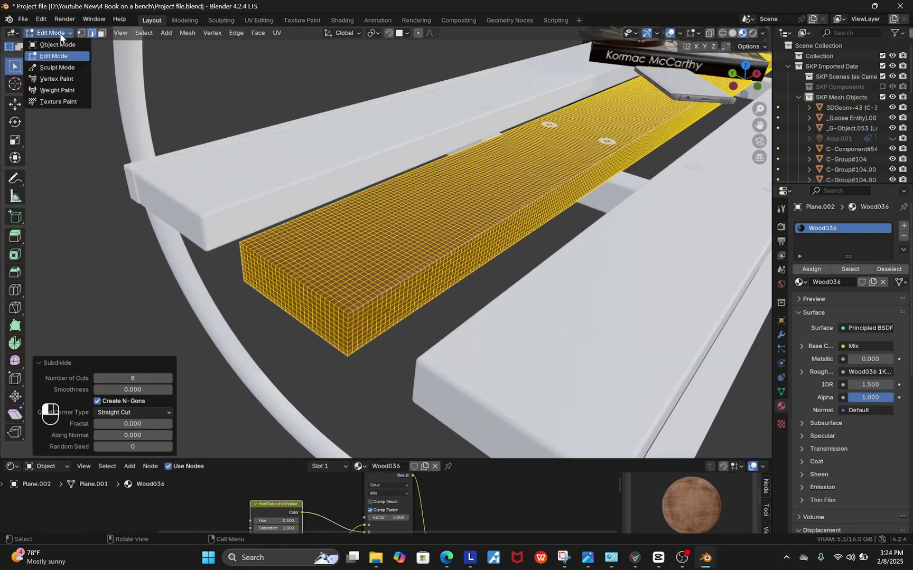
click(58, 45)
scroll(471, 191, down, 5)
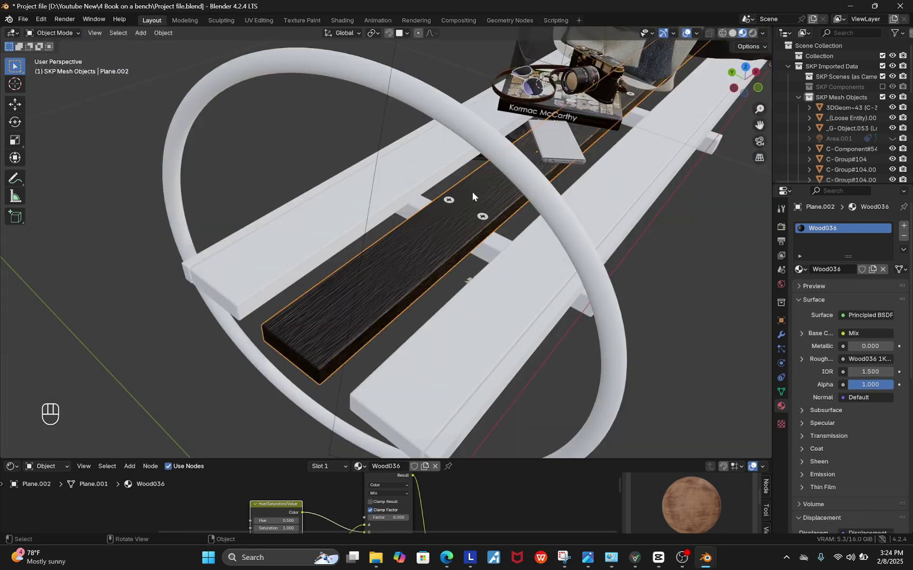
key(KP_0)
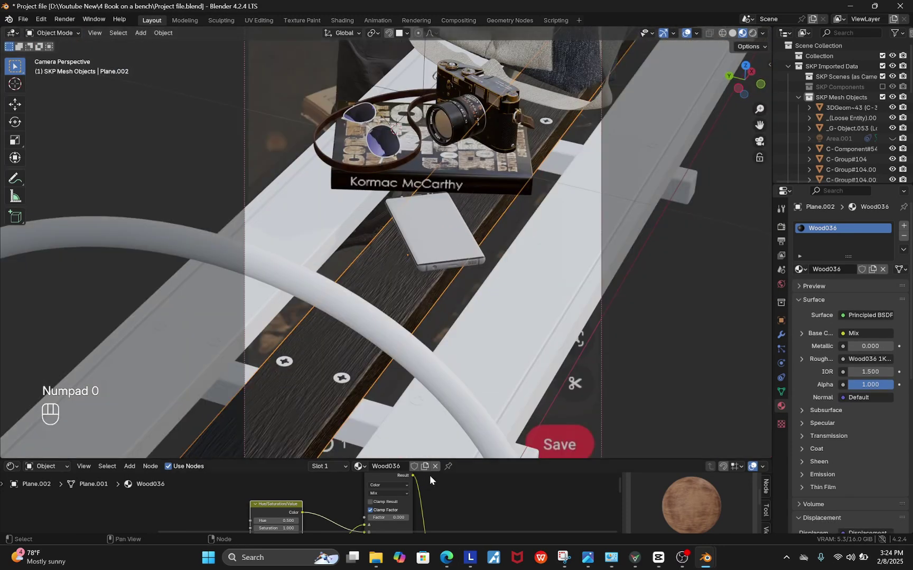
drag(449, 460, 449, 314)
scroll(425, 418, down, 3)
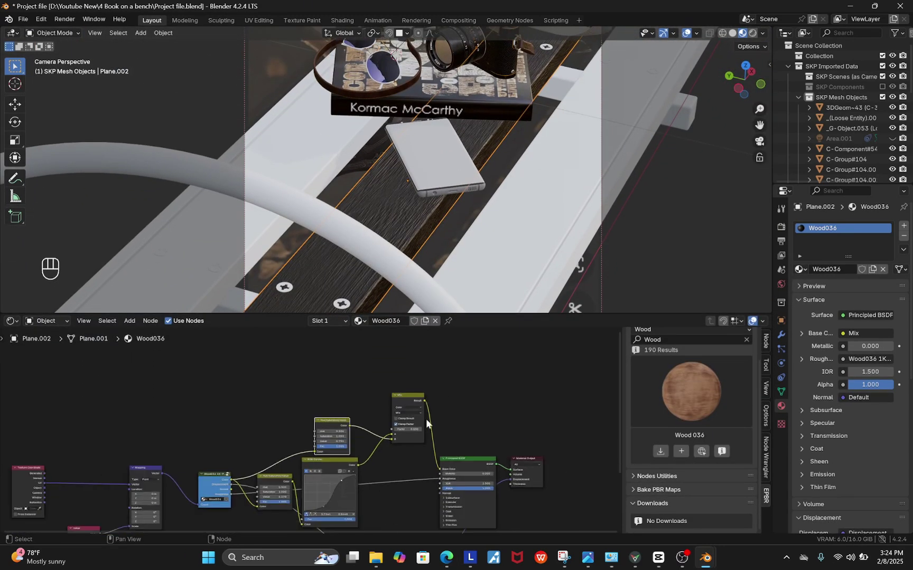
- Switch the plank to Vertex Paint mode and remove its existing color attribute
click(57, 34)
click(57, 78)
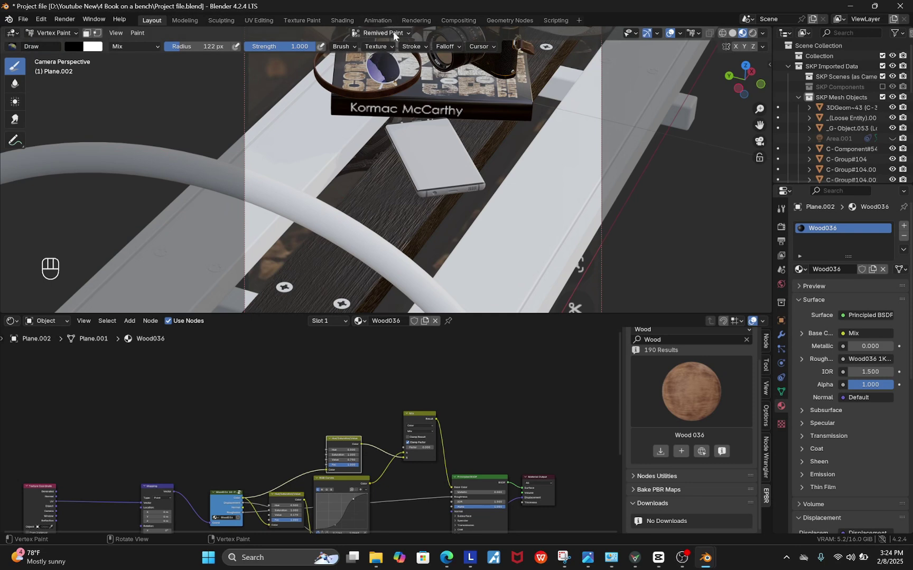
click(372, 33)
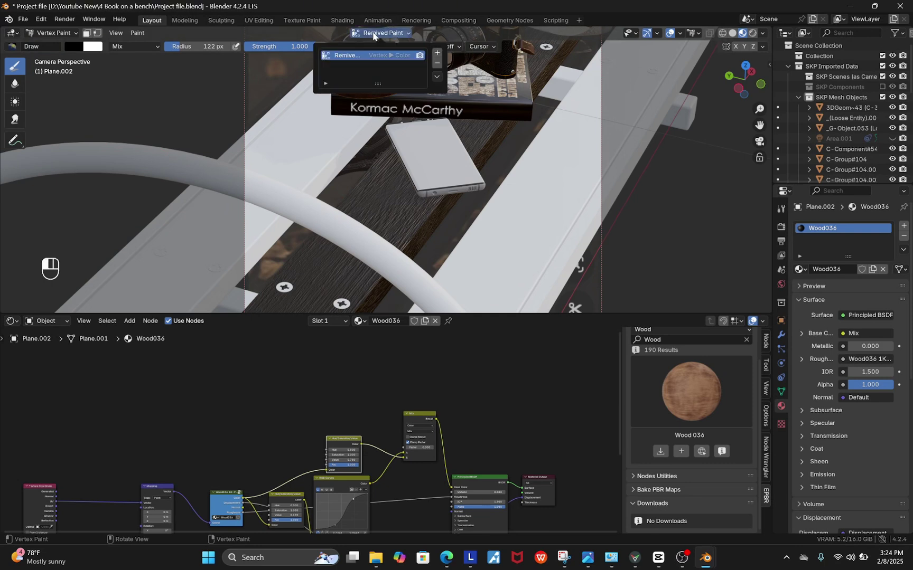
click(438, 64)
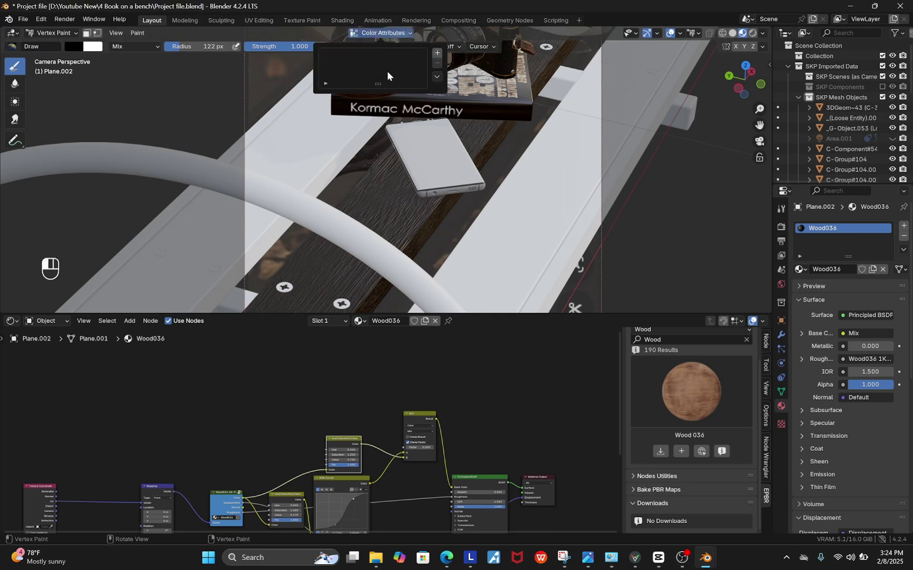
- Add a black color attribute named "Removed paint" with the Vertex domain and Color data type
click(437, 55)
click(474, 57)
text(Removed paint)
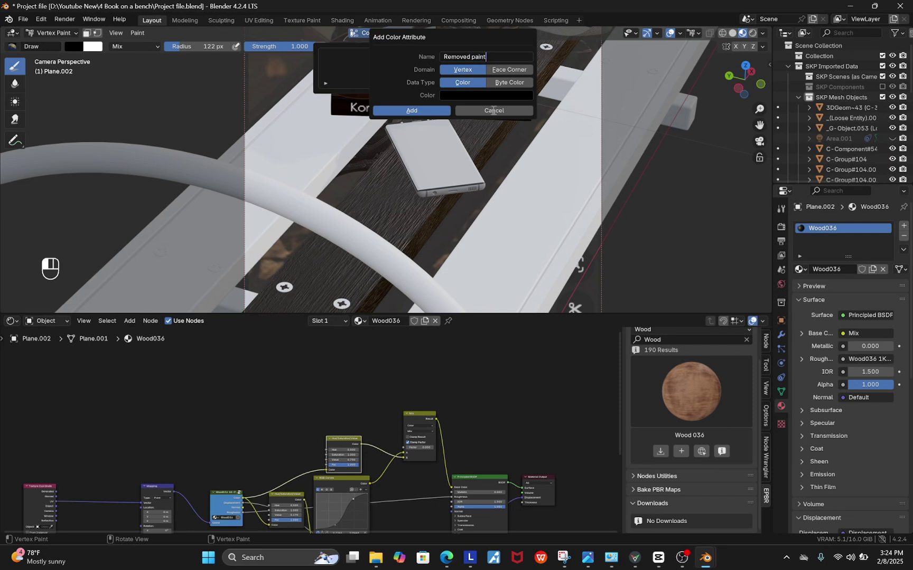
click(415, 110)
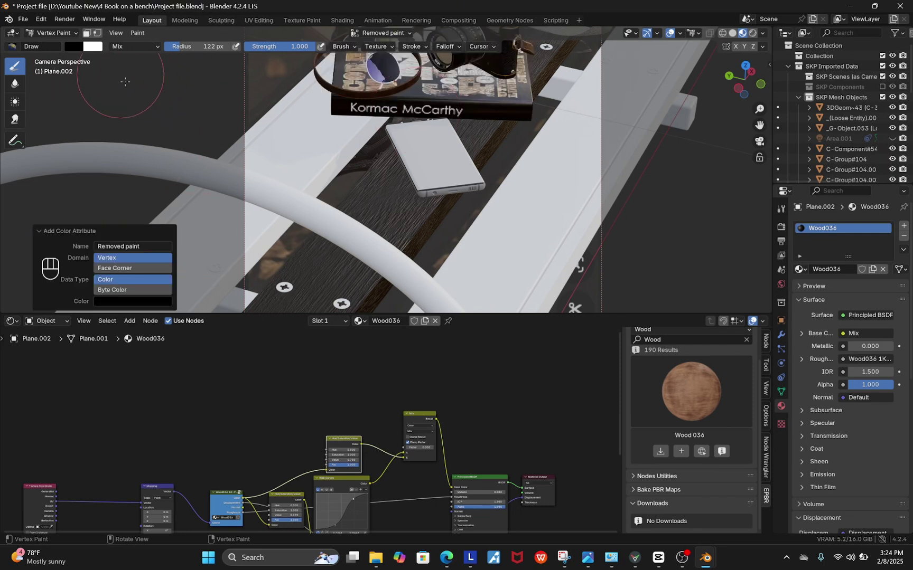
- Make white the active brush color, set the radius to 61 px, and paint the plank's right-hand edge below the phone
key(x)
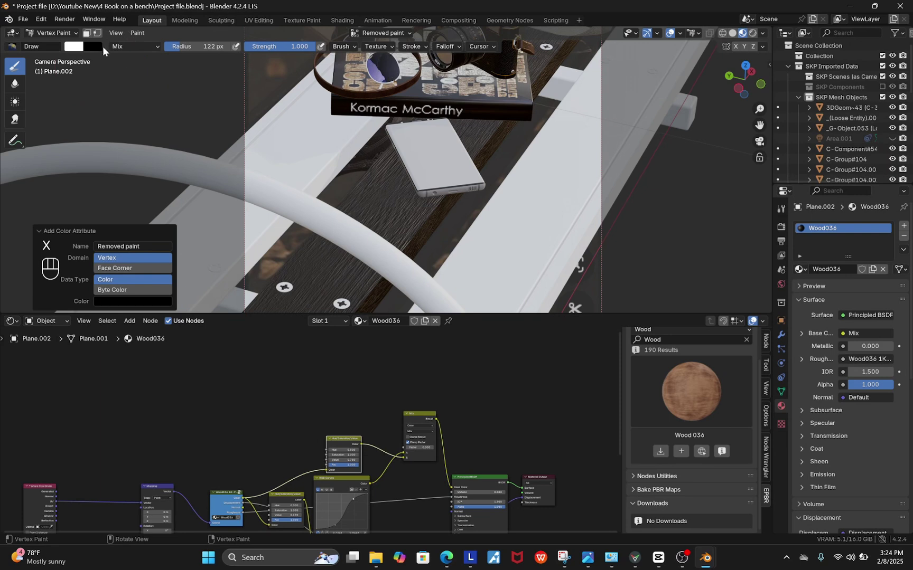
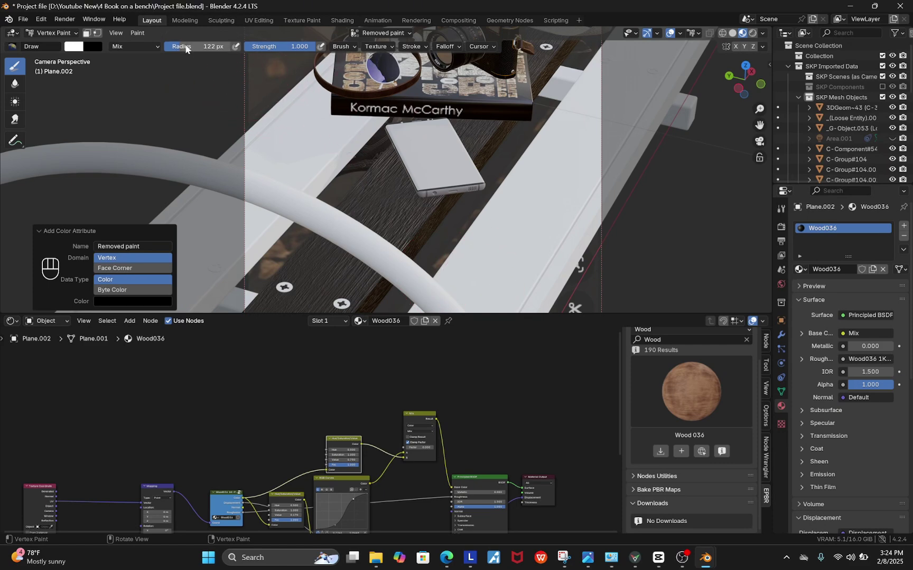
drag(180, 49, 161, 50)
scroll(424, 203, up, 4)
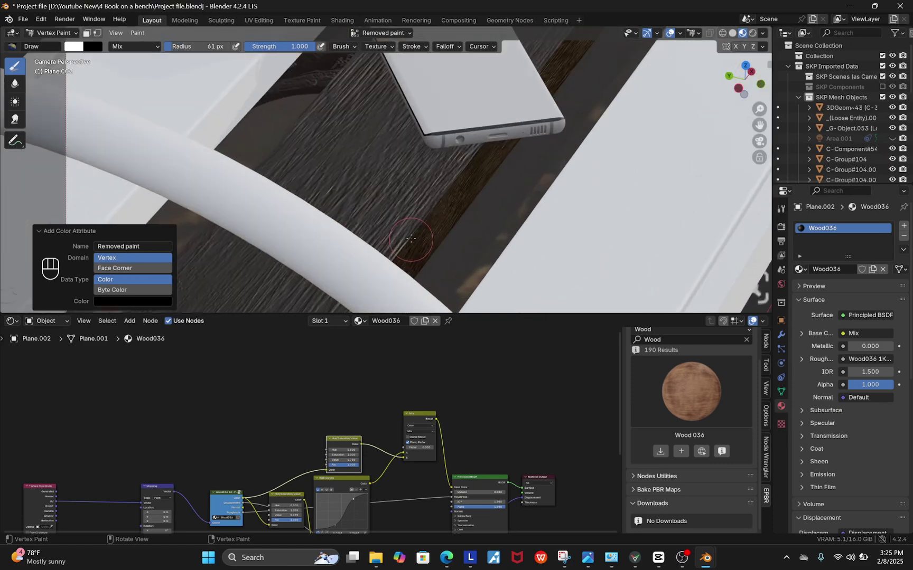
scroll(424, 209, up, 2)
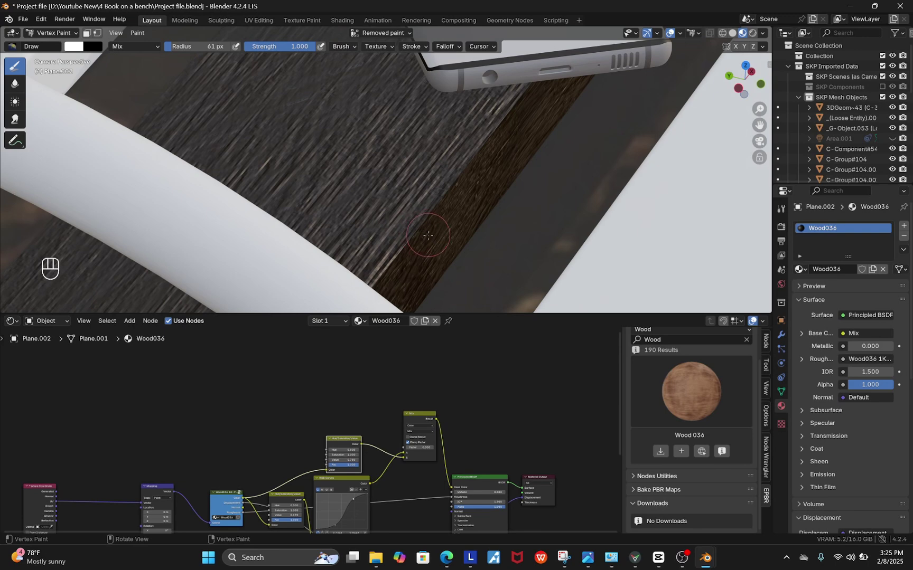
- Show the viewport in solid shading and continue the white paint along the plank's right-hand edge past the tube to the screw
click(732, 33)
scroll(523, 179, down, 4)
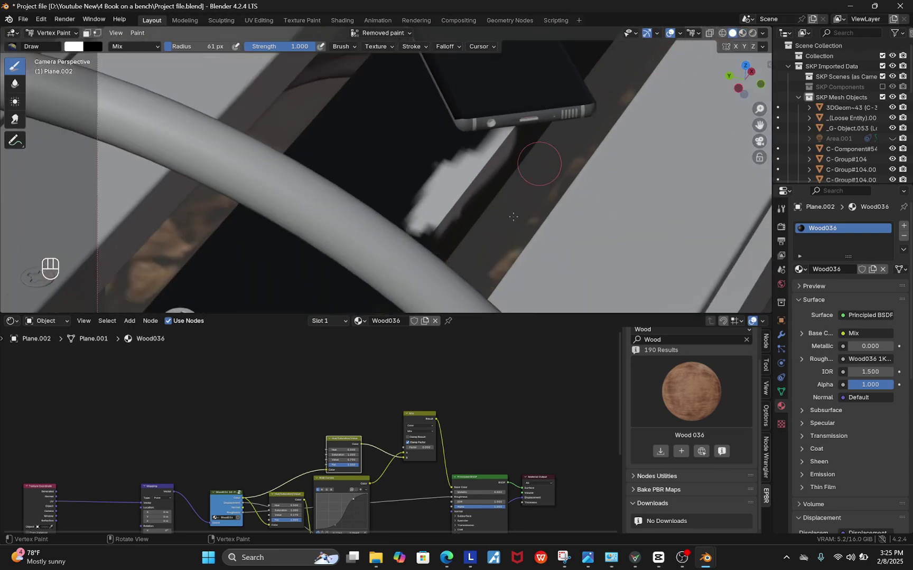
scroll(479, 203, up, 2)
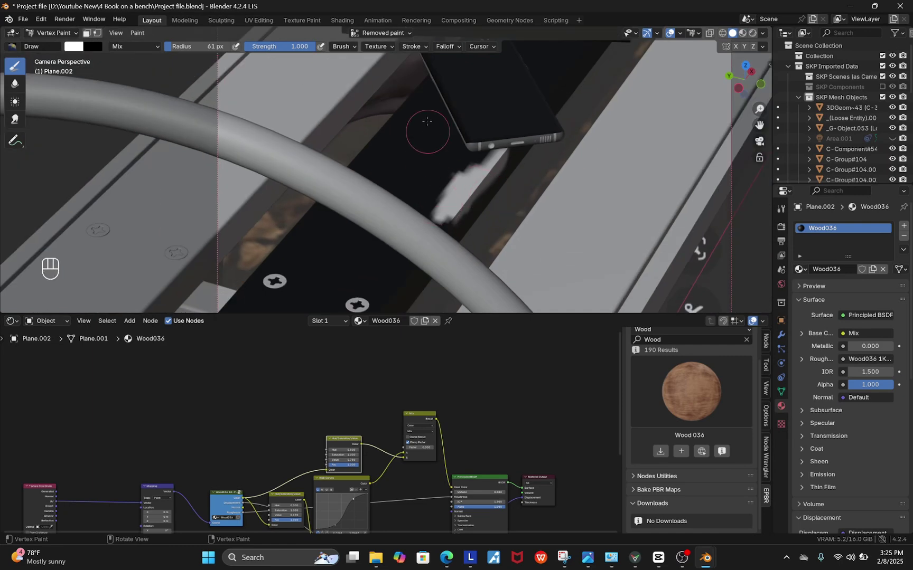
scroll(427, 122, up, 2)
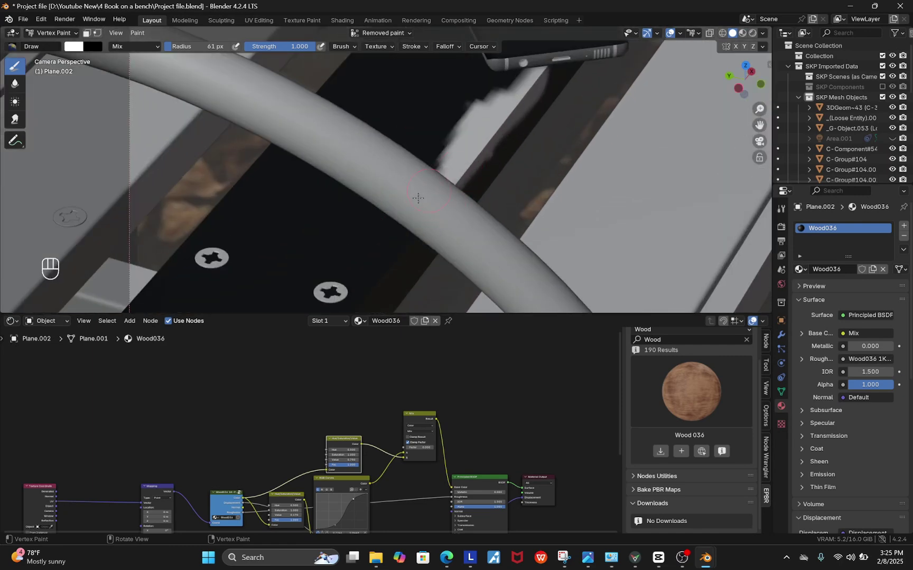
mouse_move(409, 219)
mouse_down()
mouse_move(362, 285)
mouse_move(387, 257)
mouse_up()
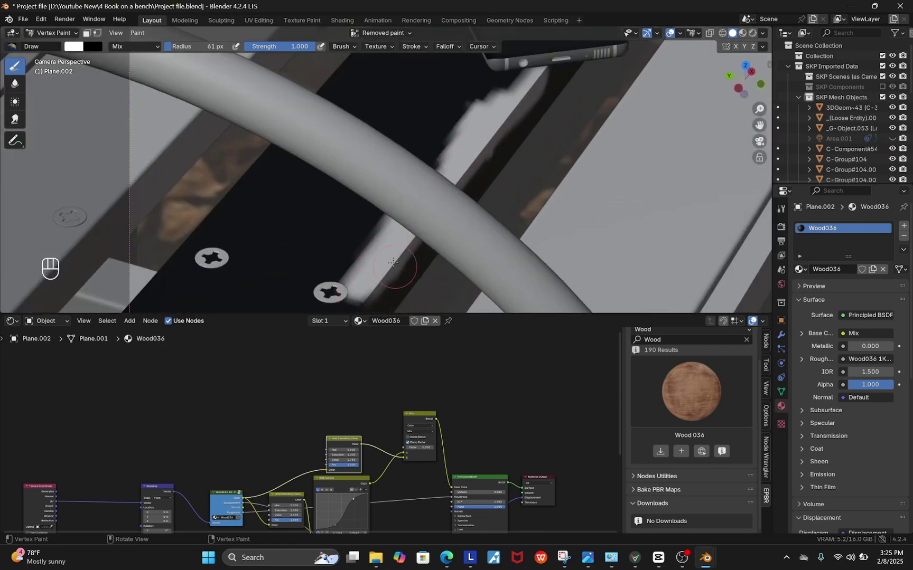
scroll(388, 256, down, 2)
- Paint white along the plank's left-hand edge between the screw and the phone, and extend the right-hand strip beyond the screws
mouse_move(317, 203)
mouse_down()
mouse_move(342, 171)
mouse_move(310, 226)
mouse_up()
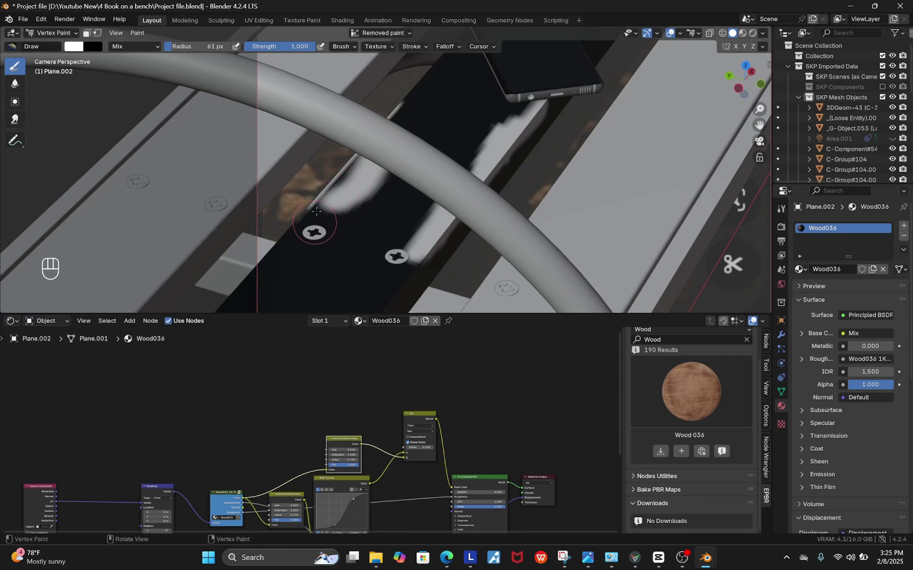
scroll(355, 181, down, 2)
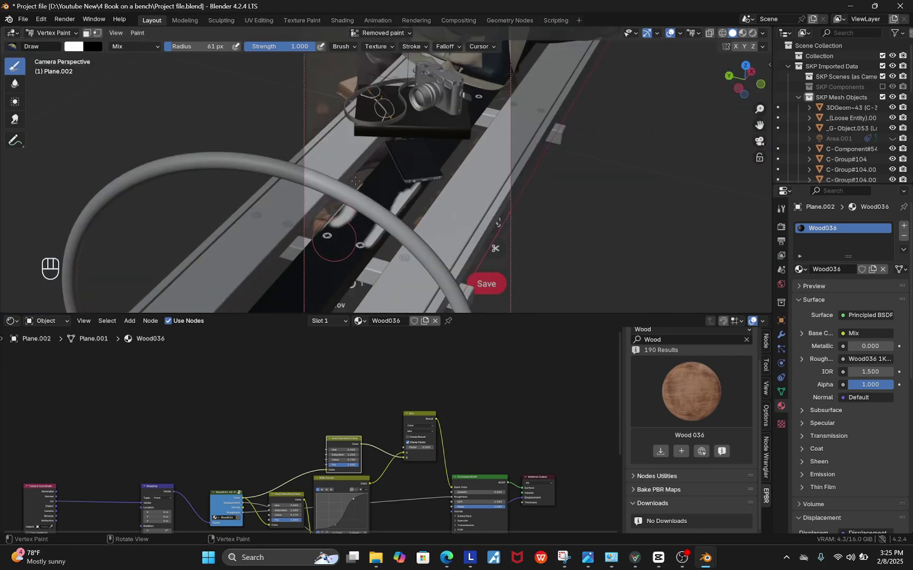
scroll(356, 180, up, 2)
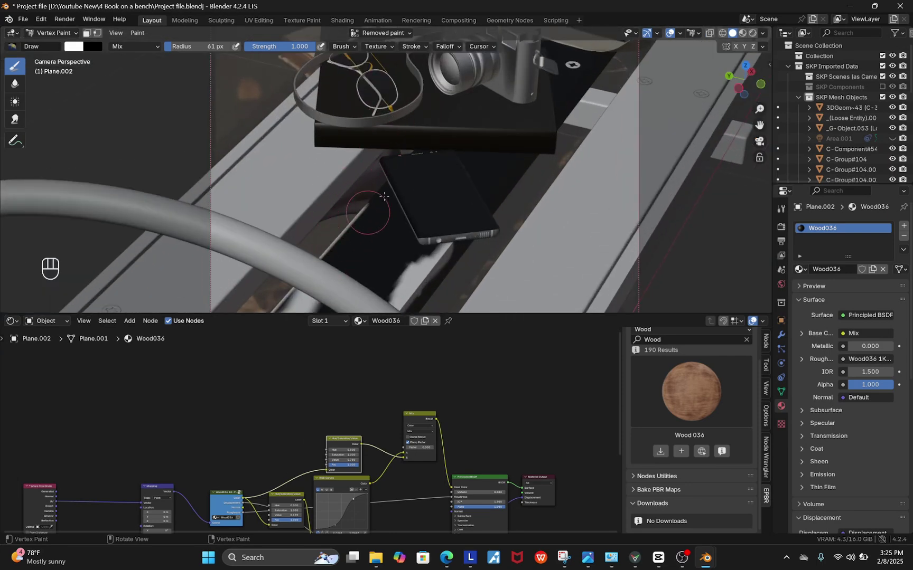
scroll(393, 177, down, 2)
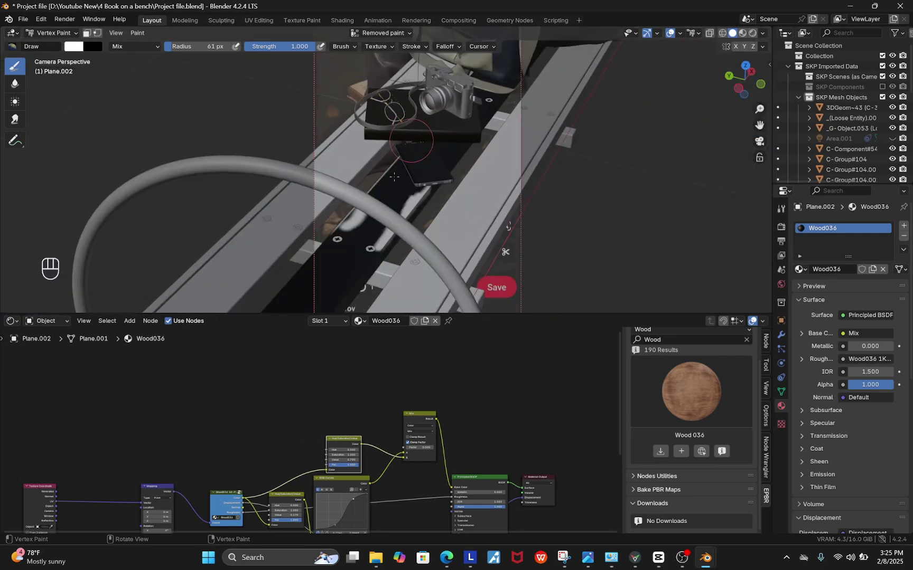
scroll(394, 177, up, 3)
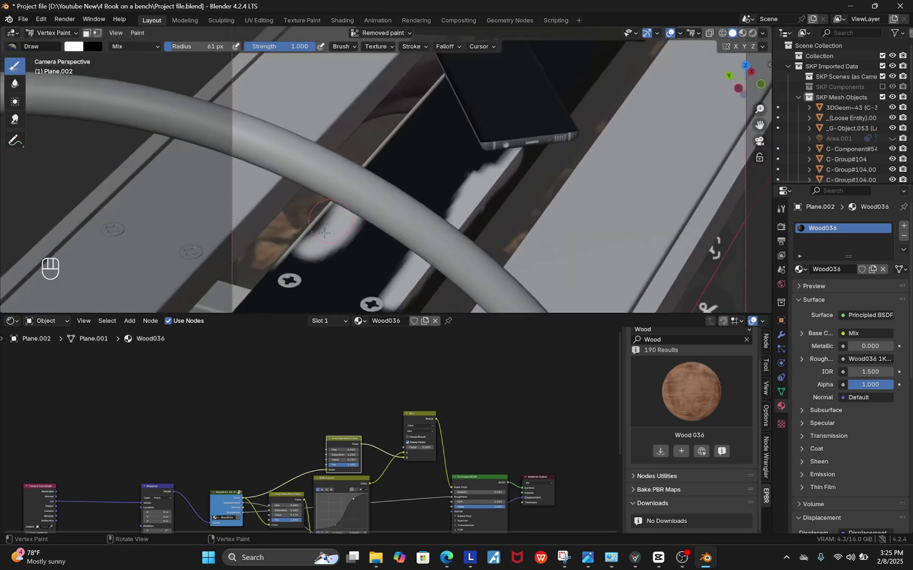
mouse_move(324, 233)
mouse_down()
mouse_move(290, 275)
mouse_move(441, 122)
mouse_up()
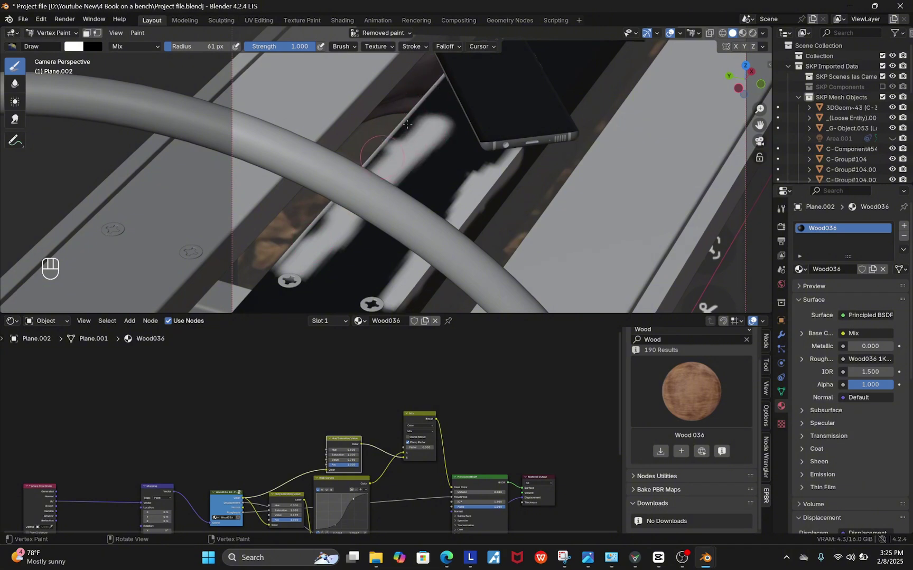
scroll(433, 90, up, 3)
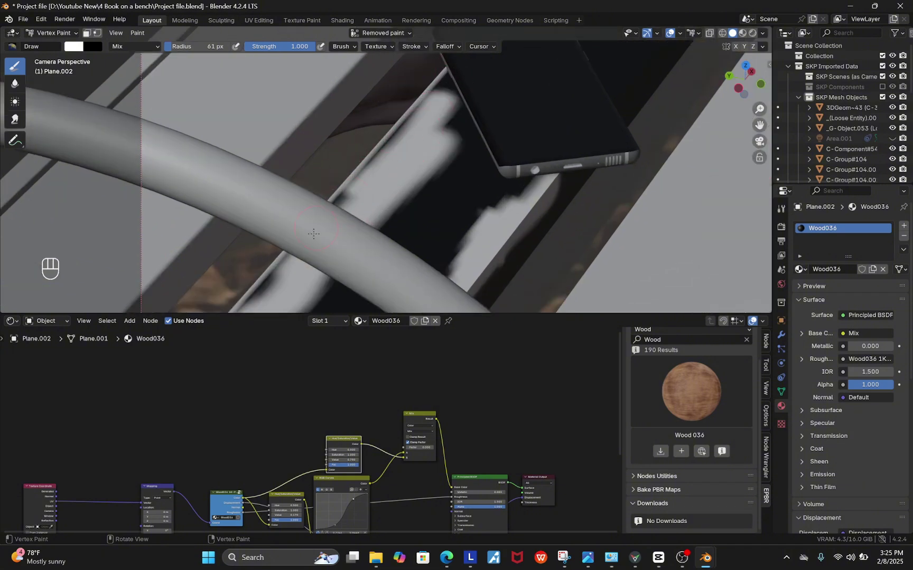
scroll(317, 233, down, 2)
scroll(343, 227, up, 1)
scroll(373, 226, down, 1)
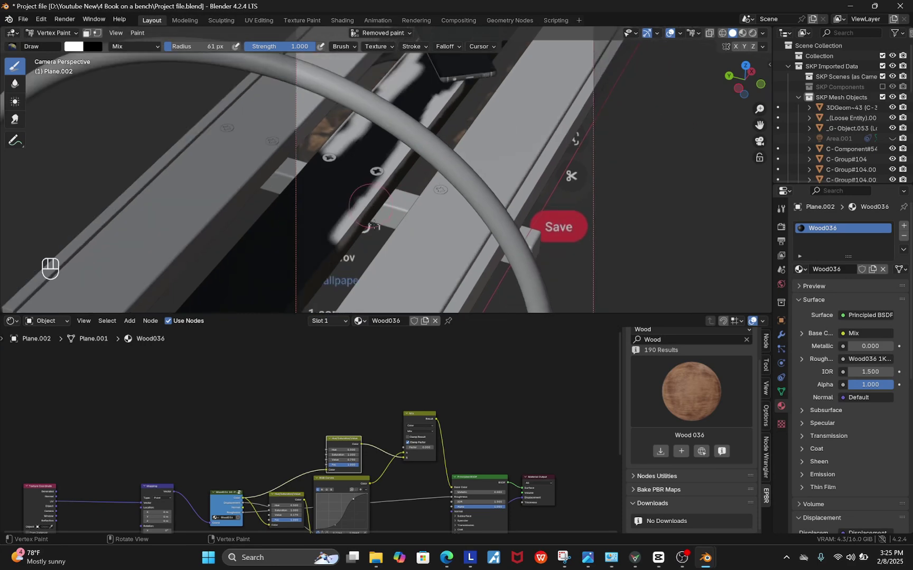
- Switch the viewport to Material Preview shading to check the wood on the painted plank
click(743, 33)
scroll(421, 215, down, 2)
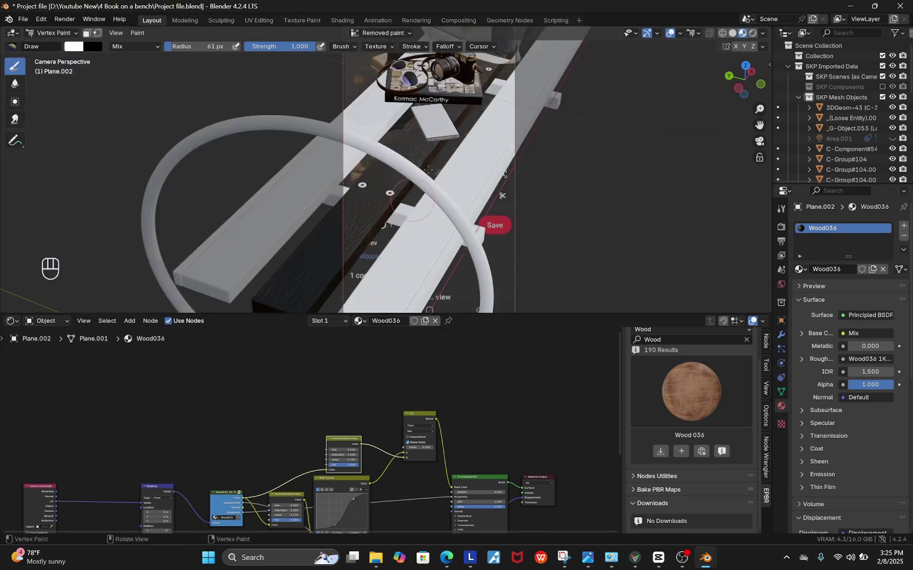
scroll(448, 140, up, 2)
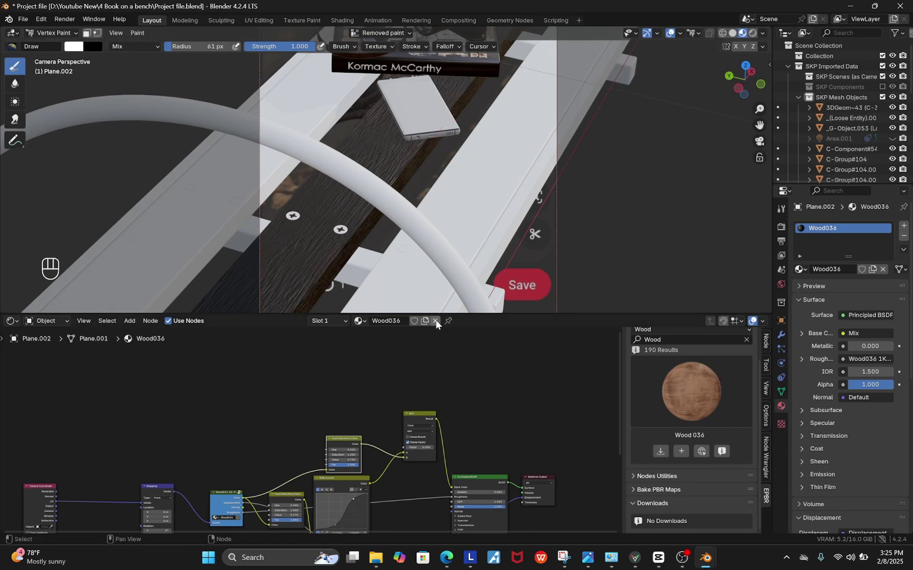
- Add an Attribute node for "Removed paint" to the Wood036 material and connect its Fac output to the Mix node's Factor
drag(438, 314, 439, 261)
scroll(389, 350, up, 1)
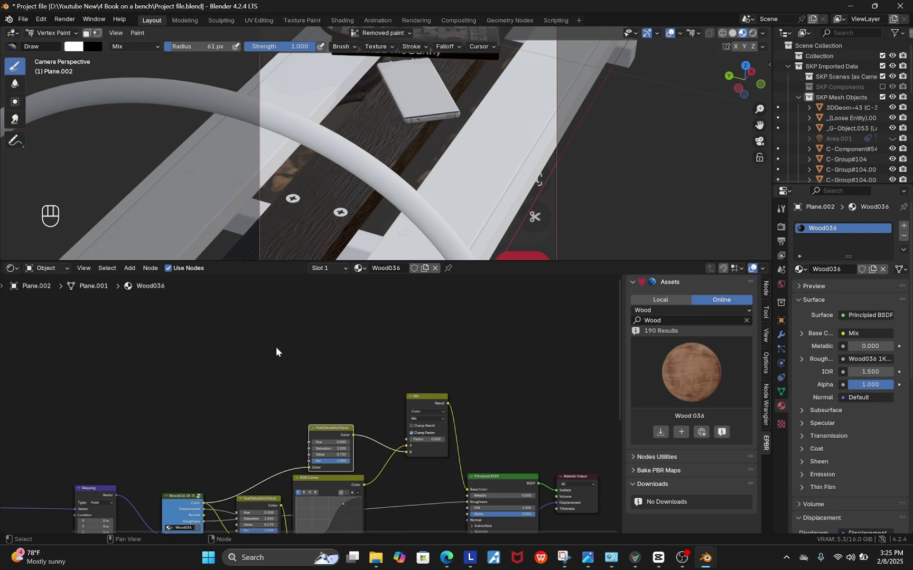
key(shift+a)
mouse_move(258, 377)
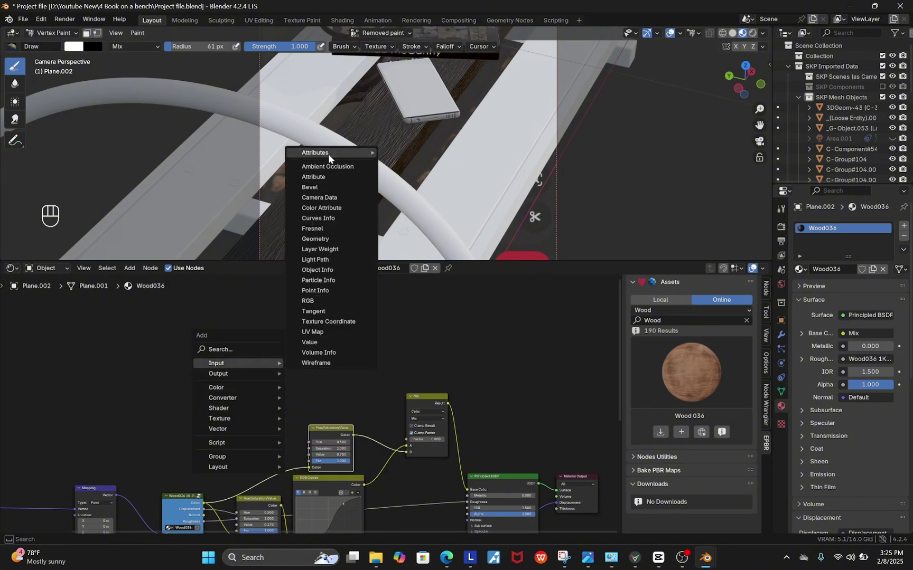
mouse_move(328, 154)
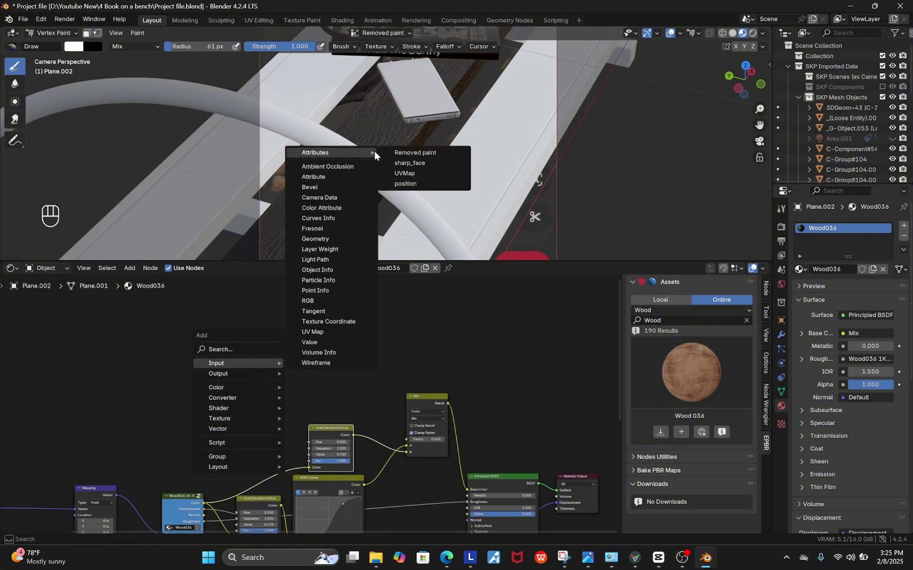
click(430, 152)
click(264, 323)
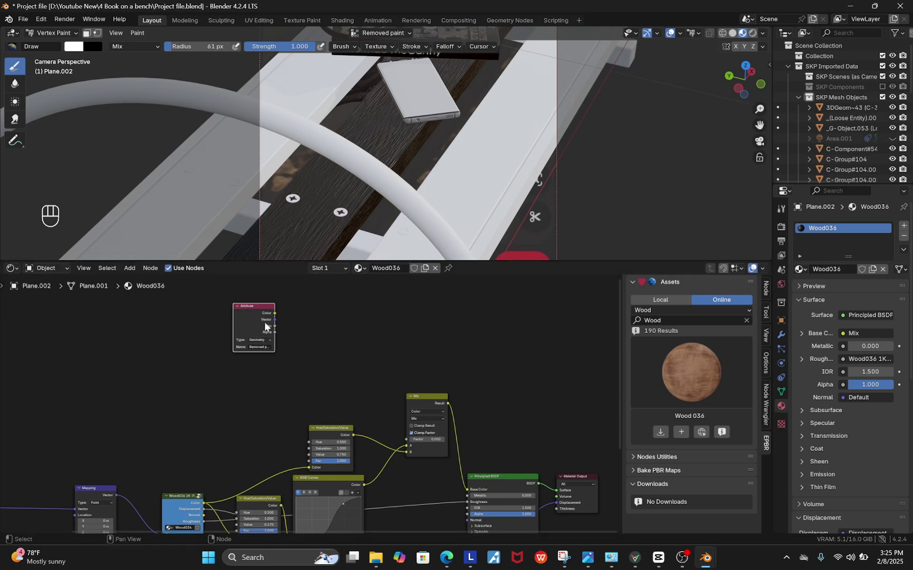
drag(274, 326, 400, 437)
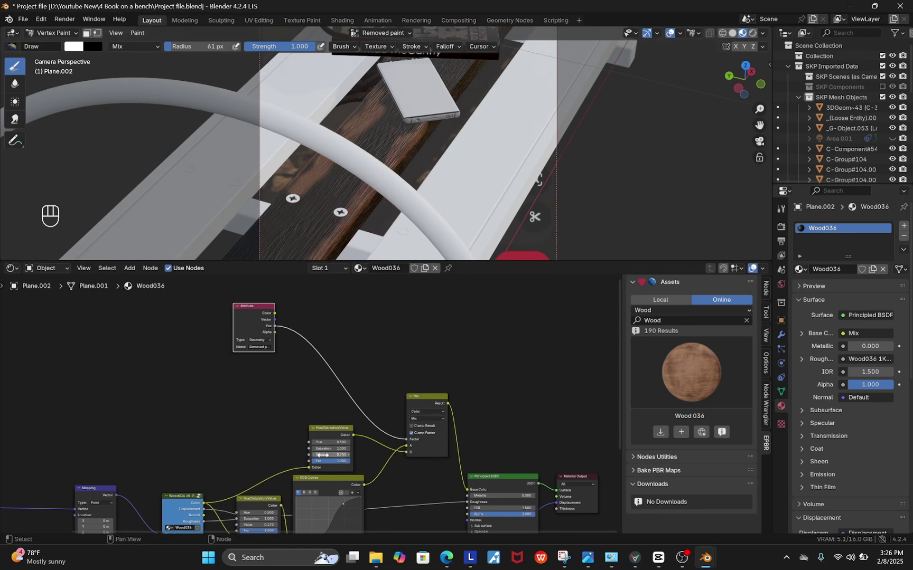
- Examine the exposed-wood patches on the middle plank around the screws and beside the phone
scroll(350, 367, up, 4)
scroll(301, 235, up, 4)
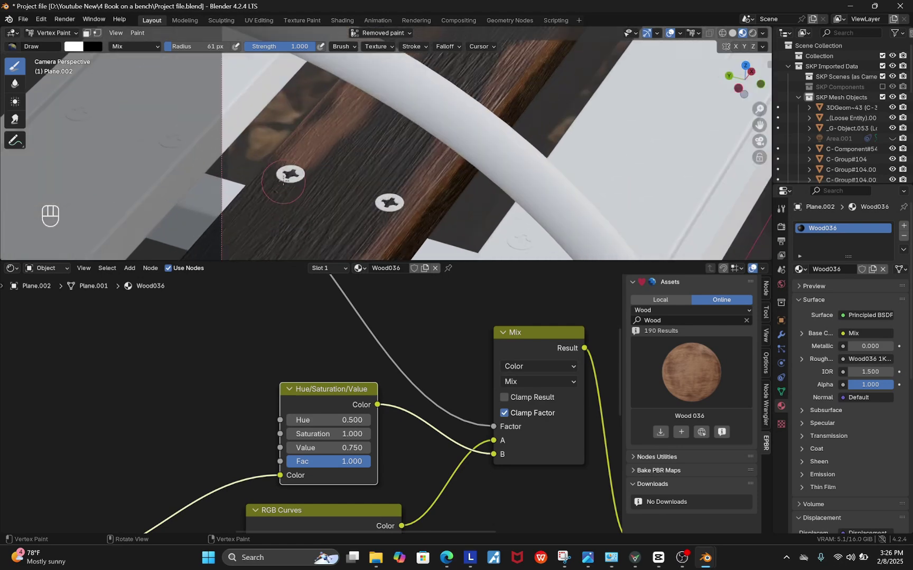
scroll(269, 216, down, 4)
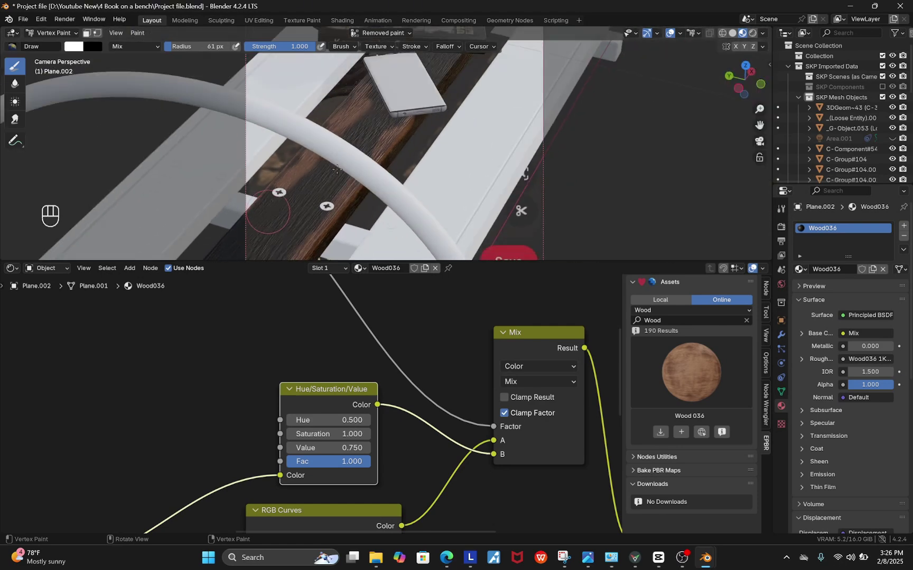
scroll(424, 138, up, 4)
scroll(376, 200, down, 6)
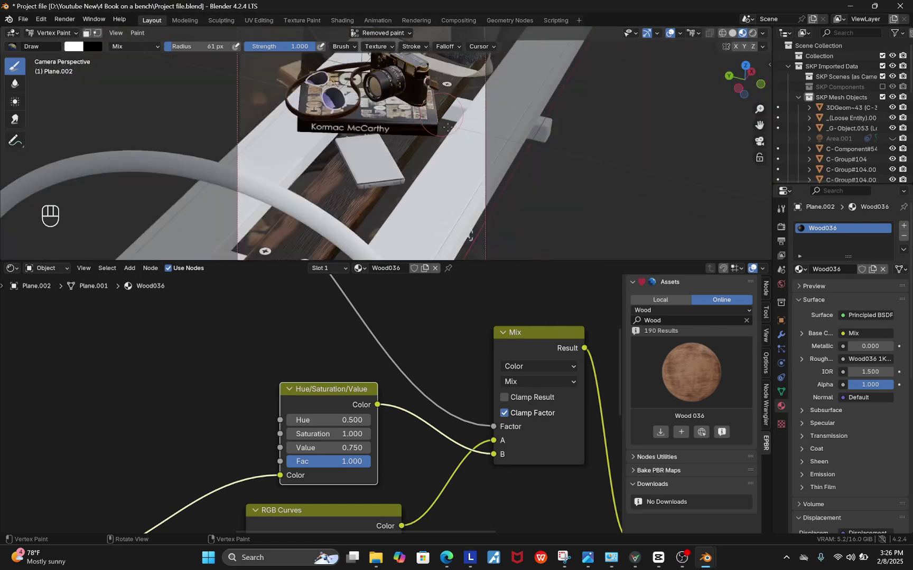
middle_drag(449, 143, 412, 125)
scroll(434, 119, up, 4)
middle_drag(455, 162, 429, 172)
scroll(429, 176, up, 2)
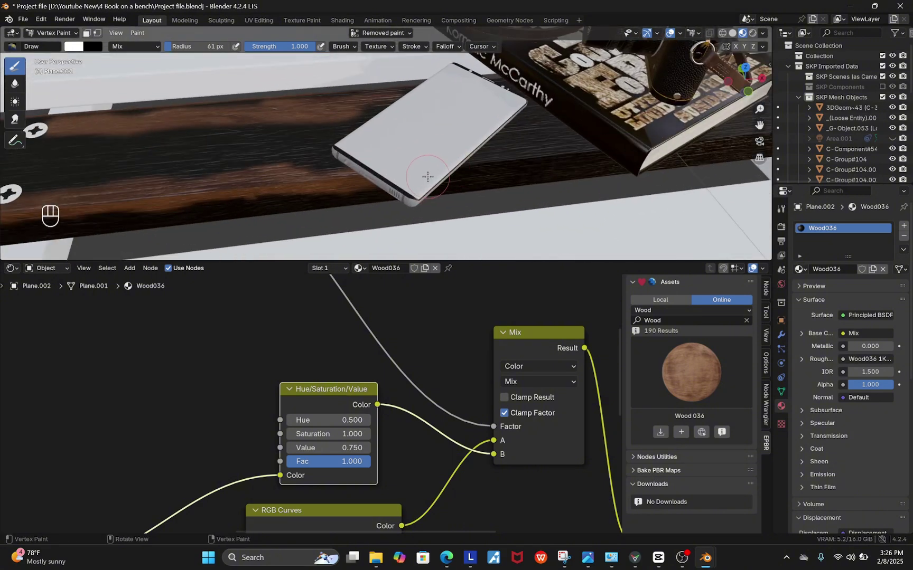
- Switch to Object Mode and hide the phone lying on the middle plank
click(73, 34)
click(45, 43)
click(457, 140)
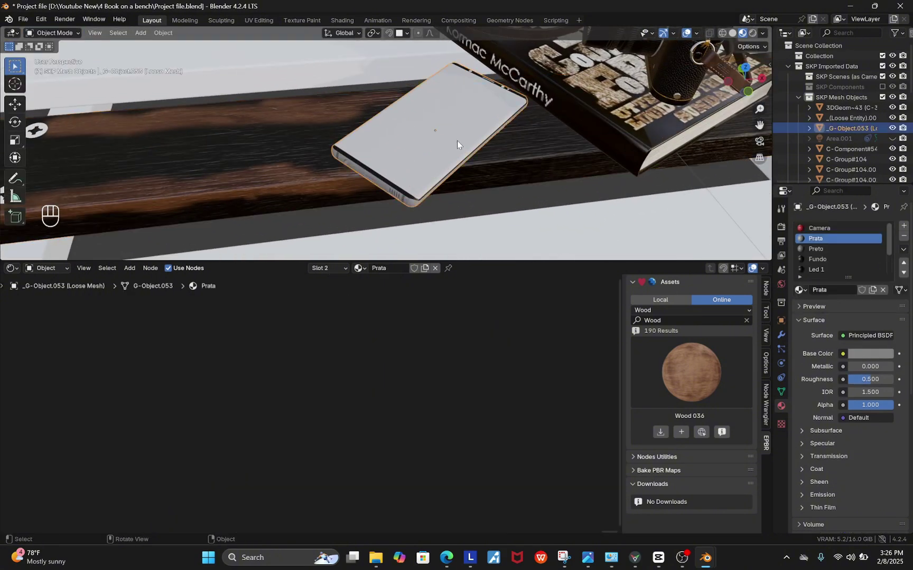
key(h)
scroll(470, 141, down, 3)
- Hide the book, the camera, the sunglasses and the curved tube covering the bench
click(507, 111)
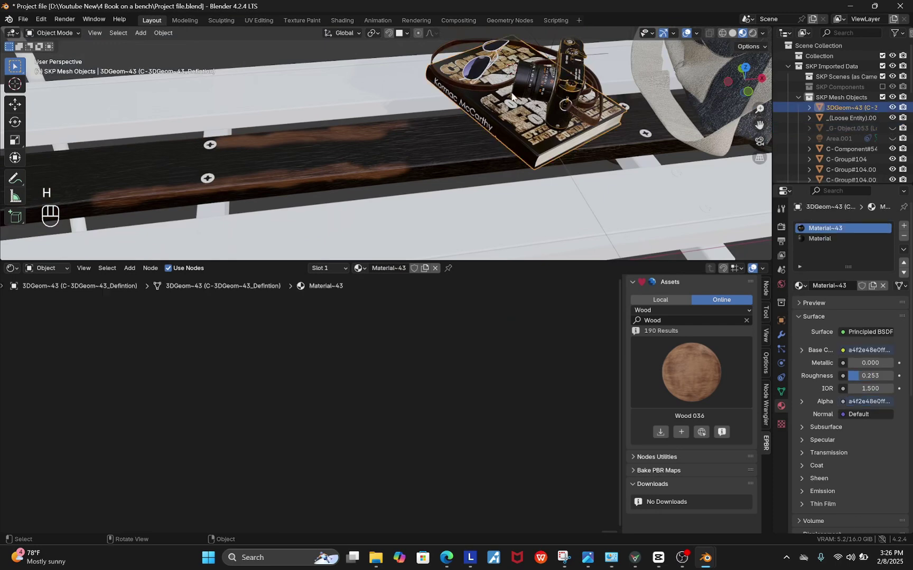
key(h)
click(554, 79)
key(h)
click(475, 67)
key(h)
middle_drag(437, 114, 328, 188)
click(180, 164)
key(h)
- Return the middle plank to Vertex Paint mode and add a white stroke near the end of the right-hand strip
click(359, 149)
click(53, 33)
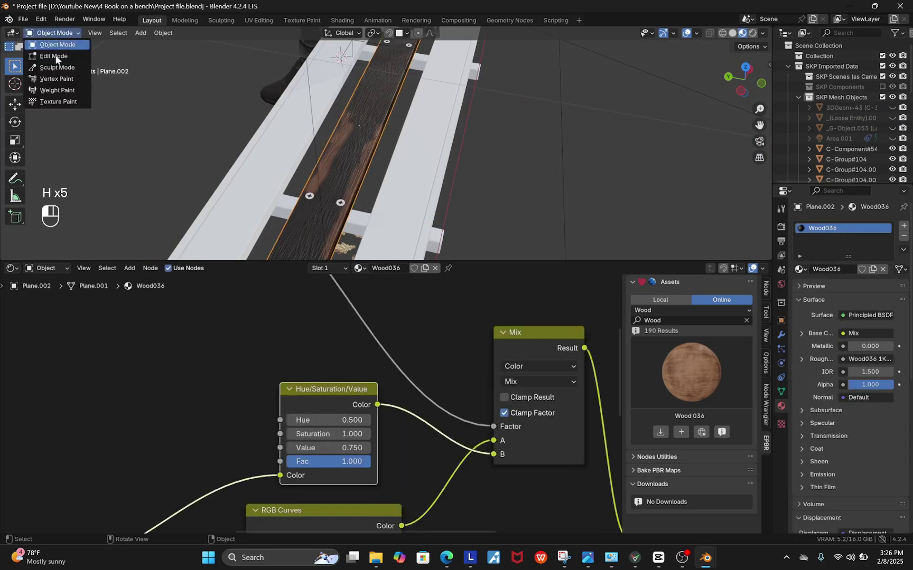
click(57, 79)
middle_drag(421, 145, 385, 140)
scroll(415, 119, up, 2)
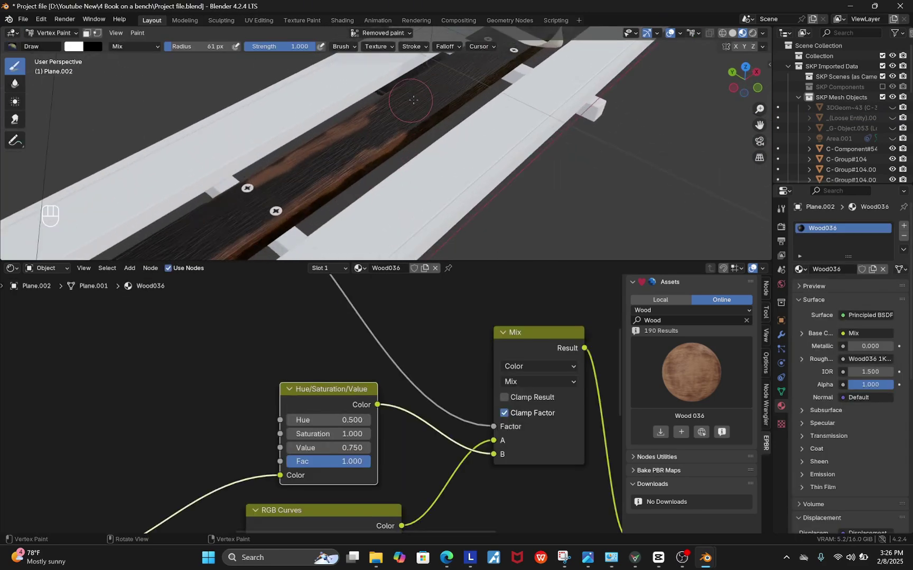
middle_drag(454, 137, 428, 145)
scroll(432, 146, up, 4)
mouse_move(428, 143)
mouse_down()
mouse_move(552, 106)
mouse_move(417, 138)
mouse_up()
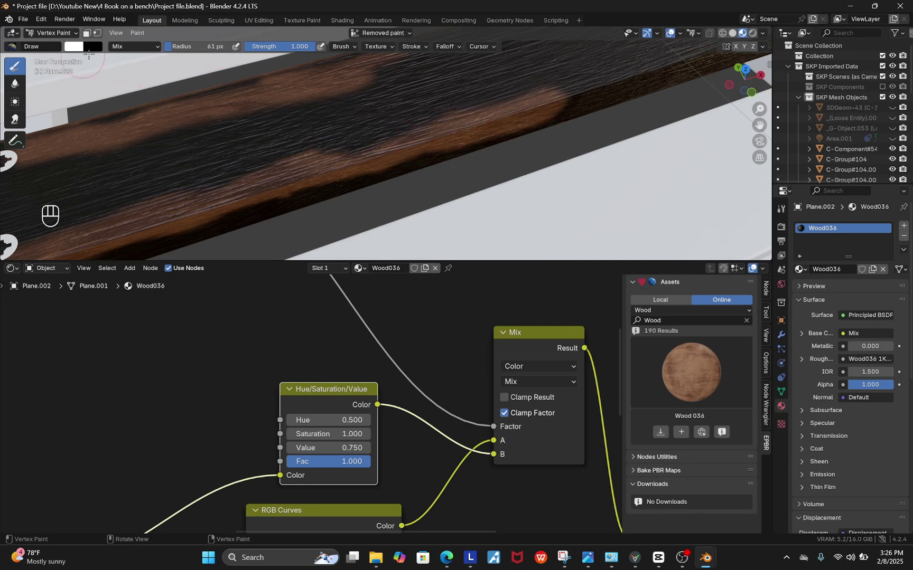
- Try to paint black over the end of the exposed-wood strip along the plank's edge
key(x)
middle_drag(438, 144, 411, 138)
scroll(411, 138, down, 1)
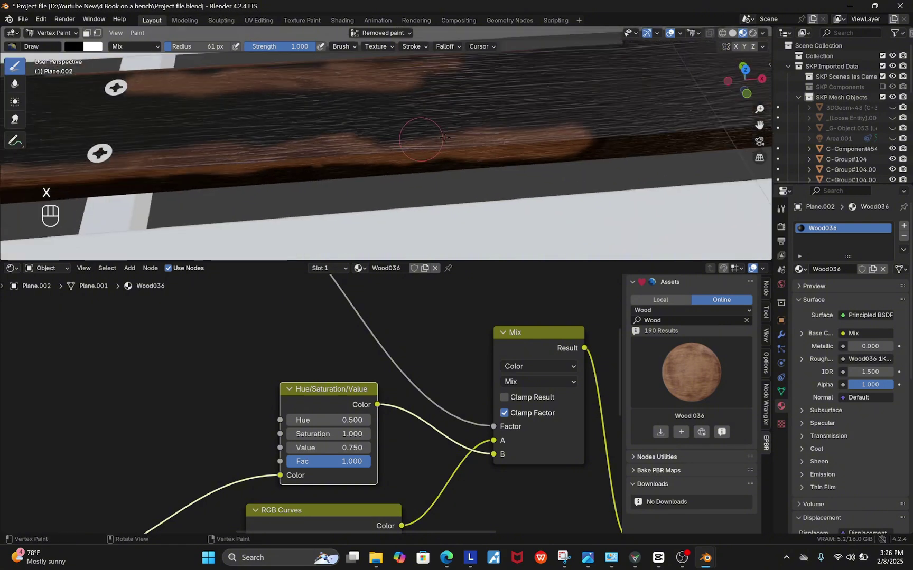
scroll(475, 142, up, 2)
mouse_move(530, 141)
mouse_down()
mouse_move(449, 152)
mouse_move(589, 151)
mouse_up()
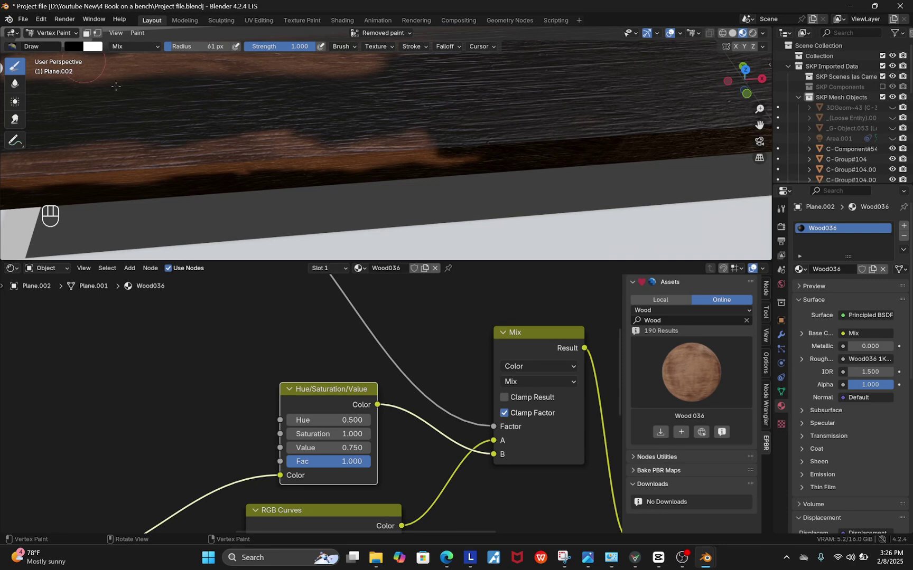
key(ctrl+z)
key(x)
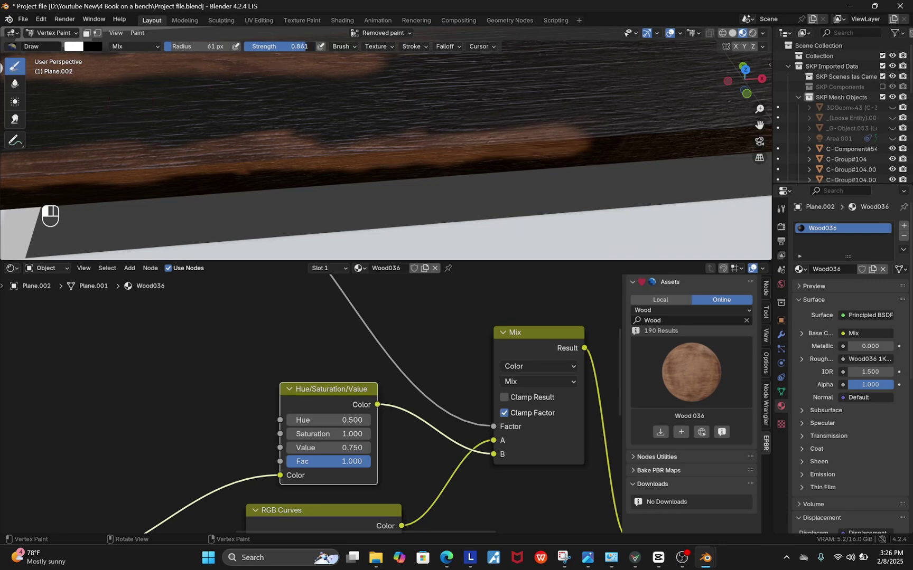
- Paint softer white patches across the plank between the edge strips, lowering the brush strength to 0.579, 0.401 and finally 0.089
drag(295, 46, 280, 46)
middle_drag(385, 144, 358, 134)
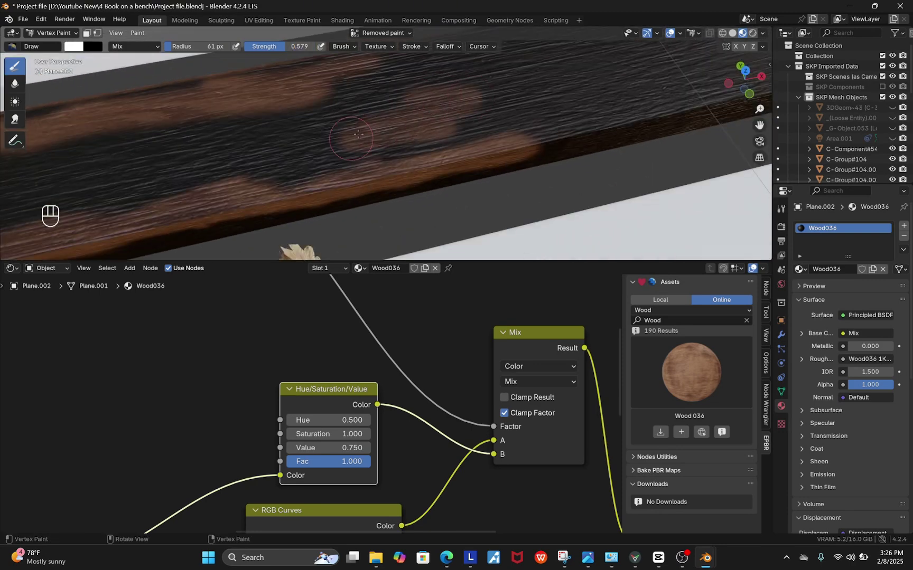
drag(296, 47, 285, 47)
mouse_move(256, 149)
mouse_down()
mouse_move(311, 131)
mouse_move(173, 150)
mouse_move(156, 167)
mouse_up()
middle_drag(317, 152, 426, 145)
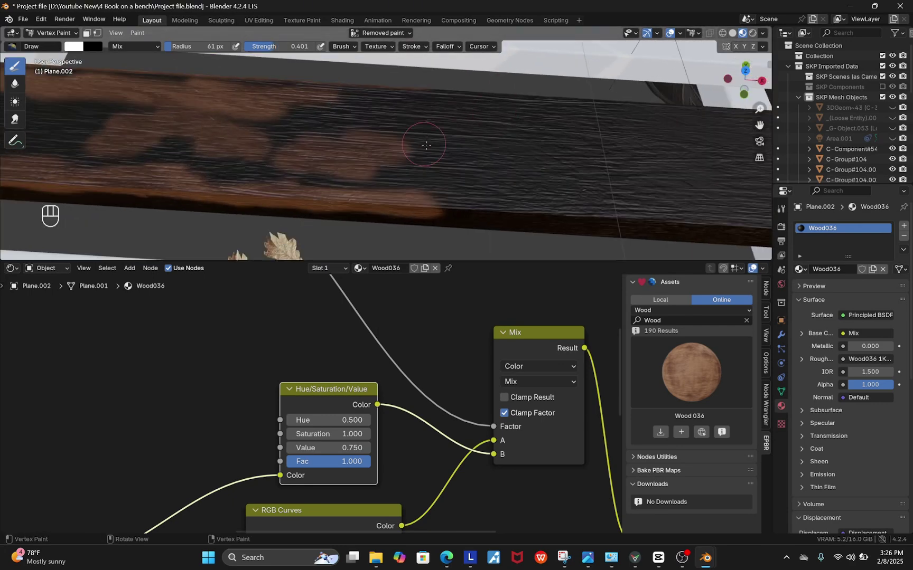
drag(426, 145, 474, 152)
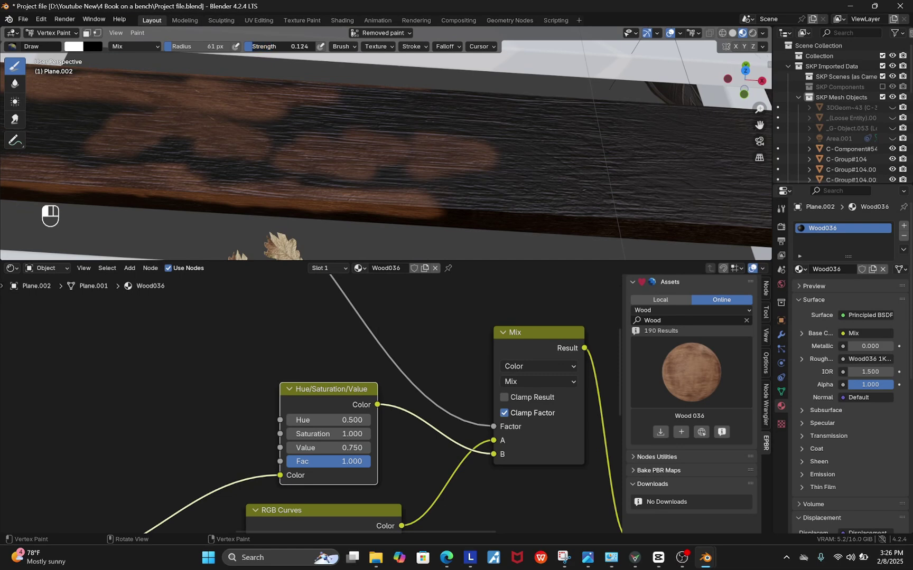
drag(296, 46, 282, 46)
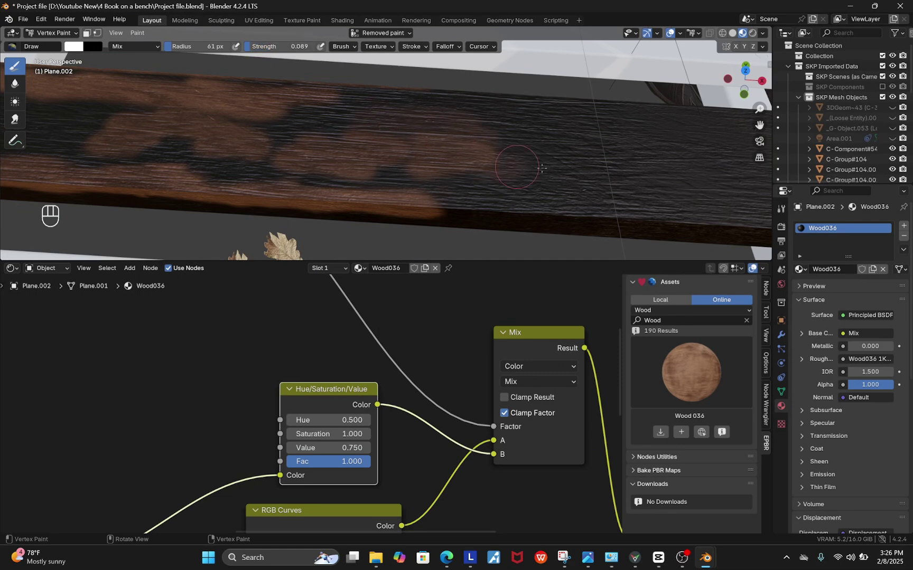
- Examine the painted patches up close and preview the Wood036 texture node's grayscale map directly on the plank
middle_drag(510, 131, 420, 129)
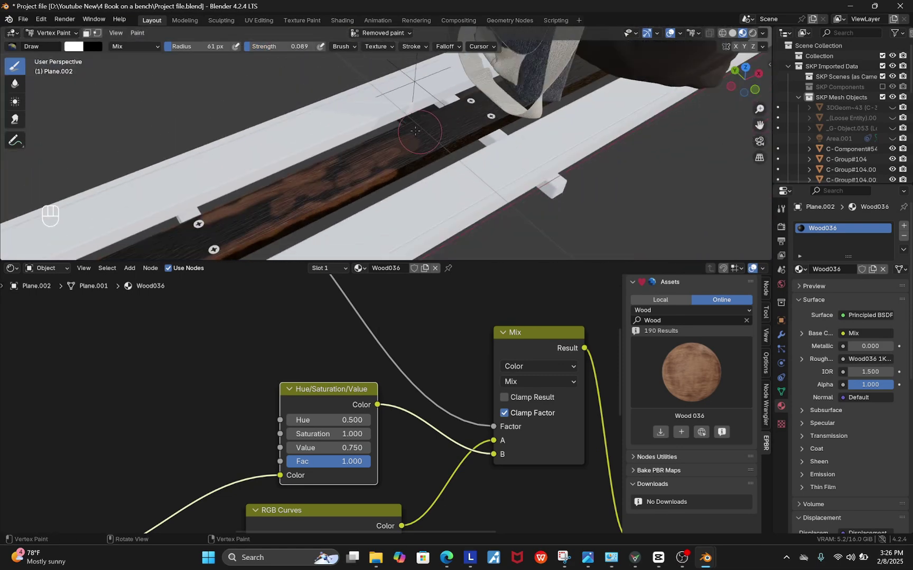
scroll(285, 237, up, 3)
shift+middle_drag(269, 238, 366, 169)
scroll(375, 206, up, 4)
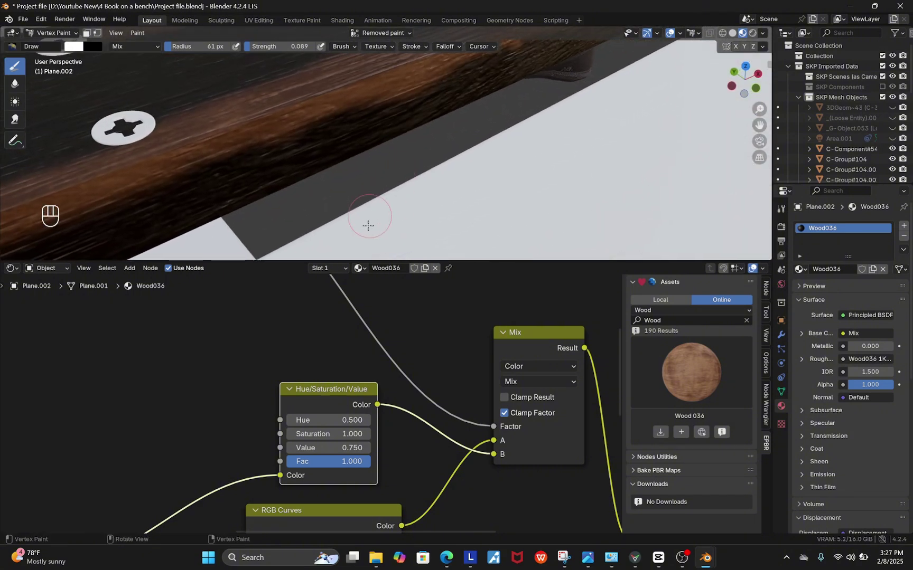
scroll(369, 222, down, 4)
scroll(389, 152, up, 3)
scroll(381, 355, down, 5)
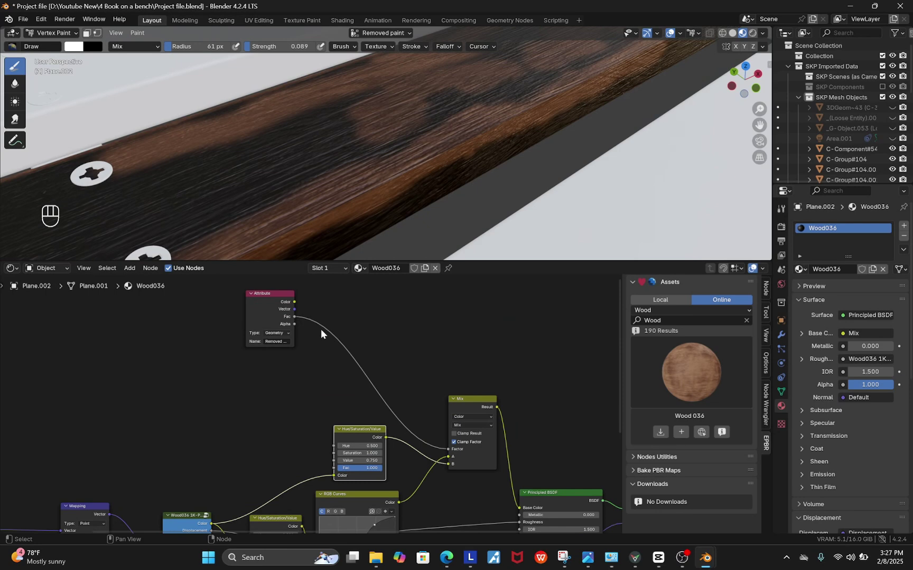
scroll(291, 316, down, 2)
scroll(239, 479, up, 2)
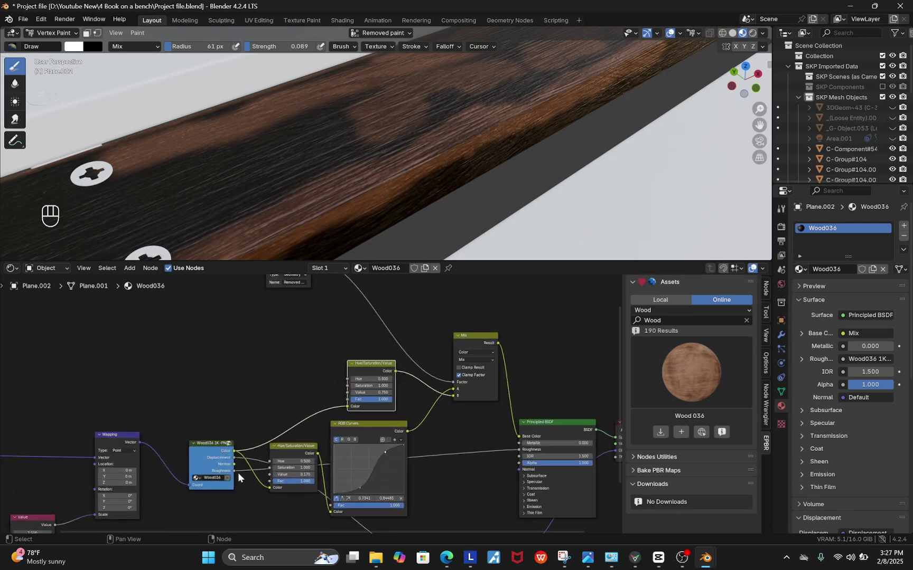
ctrl+shift+click(209, 455)
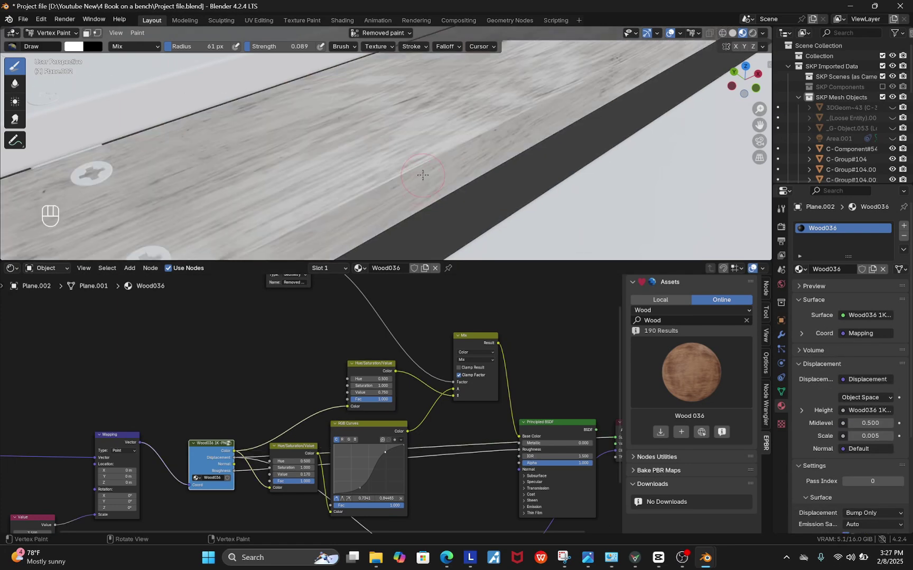
mouse_move(422, 175)
middle_down()
mouse_move(473, 133)
mouse_move(457, 184)
mouse_move(470, 160)
mouse_move(407, 177)
middle_up()
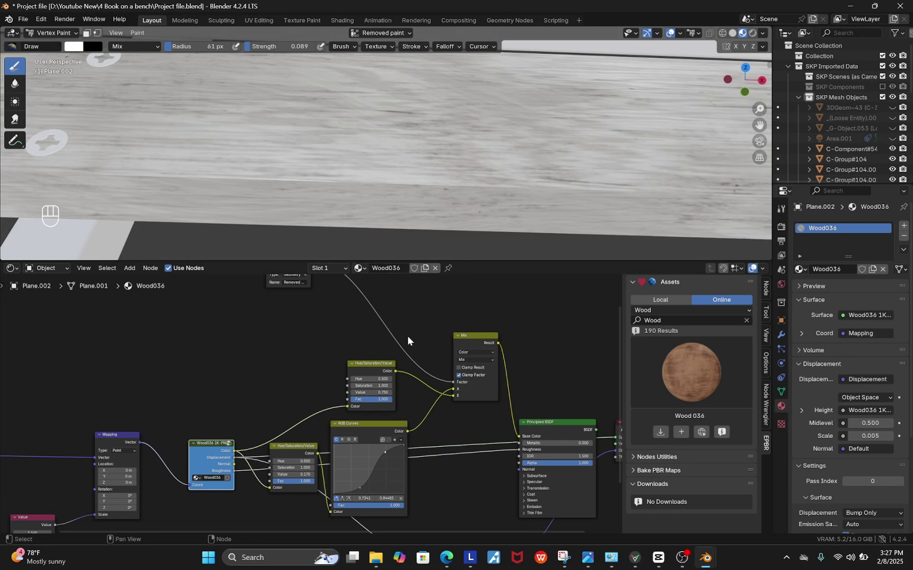
- Insert a duplicate Mix node between the Attribute's Fac and the Mix node's Factor, with the Wood036 texture feeding its B input
middle_drag(373, 294, 330, 352)
scroll(341, 333, down, 3)
scroll(341, 326, up, 1)
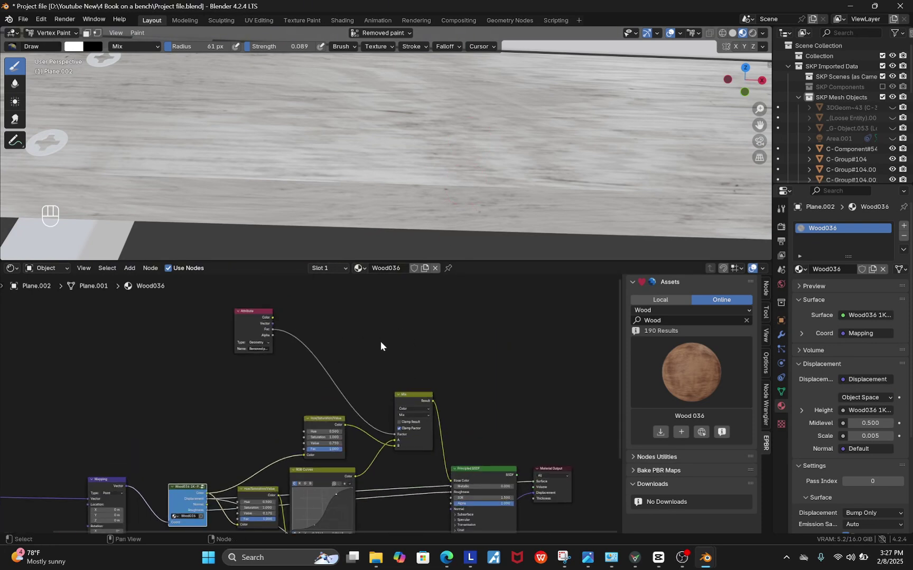
click(413, 397)
key(shift+d)
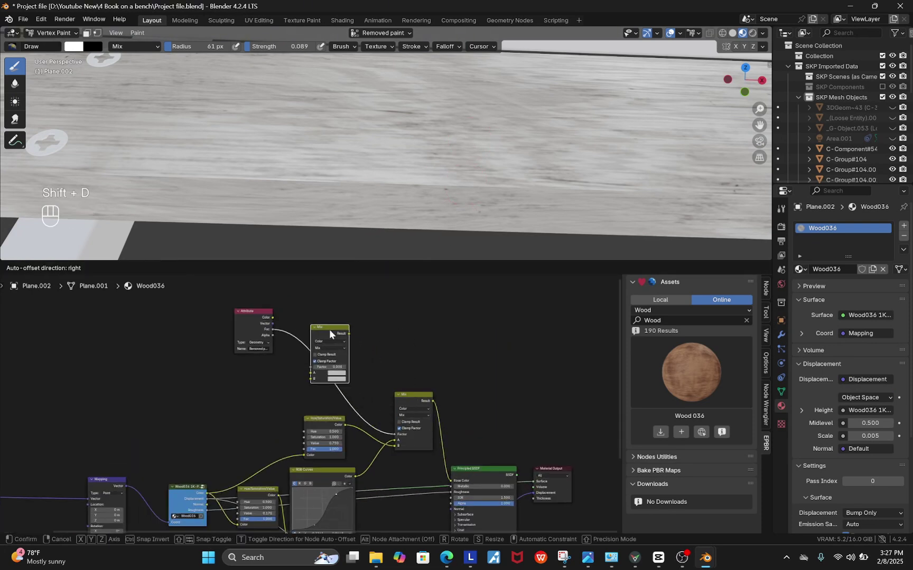
click(331, 331)
drag(206, 507, 312, 379)
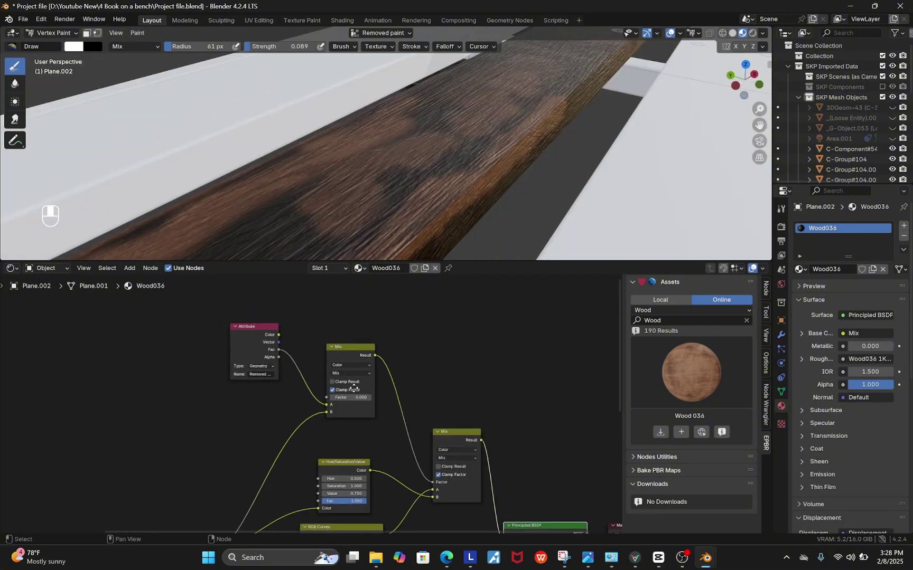
- Set the duplicated Mix node's blending mode to Color Burn
scroll(326, 399, up, 1)
drag(327, 400, 349, 374)
scroll(343, 341, down, 8)
scroll(248, 476, up, 5)
scroll(263, 484, down, 2)
scroll(369, 370, up, 5)
scroll(332, 428, down, 2)
scroll(293, 309, up, 2)
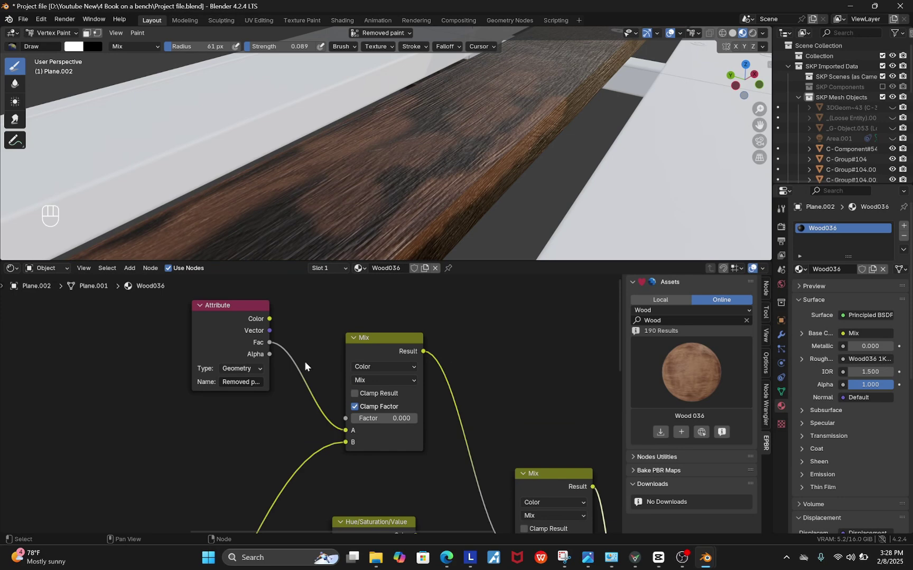
click(370, 380)
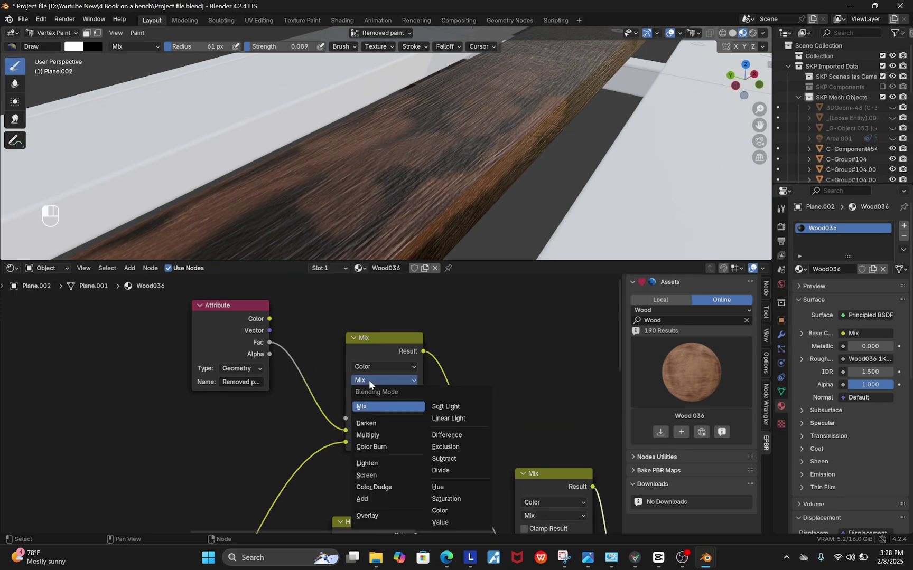
click(376, 447)
scroll(372, 444, down, 1)
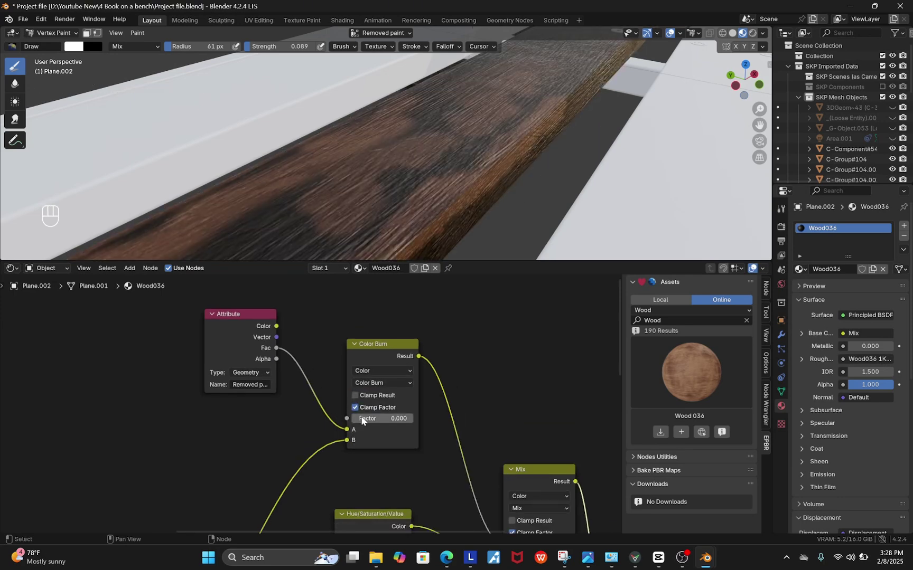
- Preview the Color Burn node's output on the plank and set its Factor to 1.000
ctrl+shift+click(386, 352)
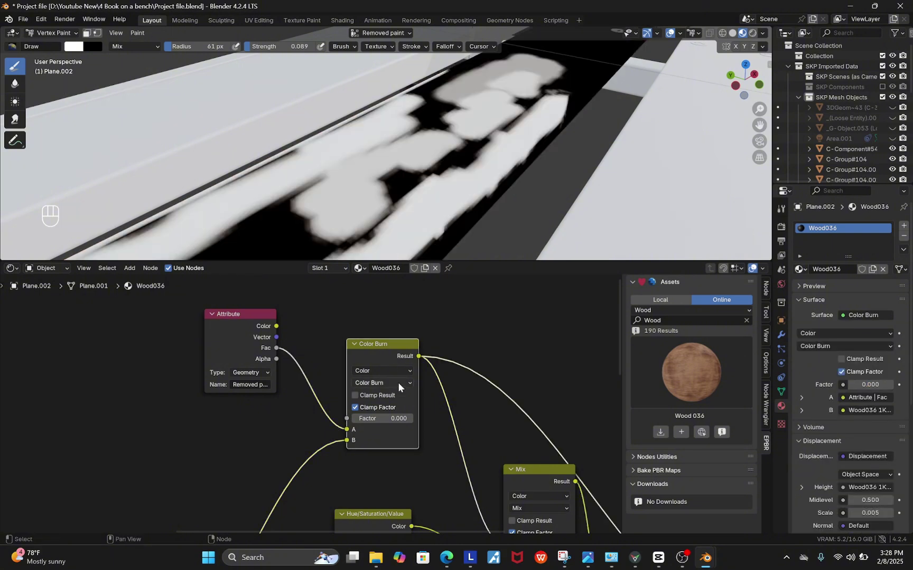
scroll(398, 382, down, 2)
scroll(352, 420, up, 2)
drag(350, 418, 402, 417)
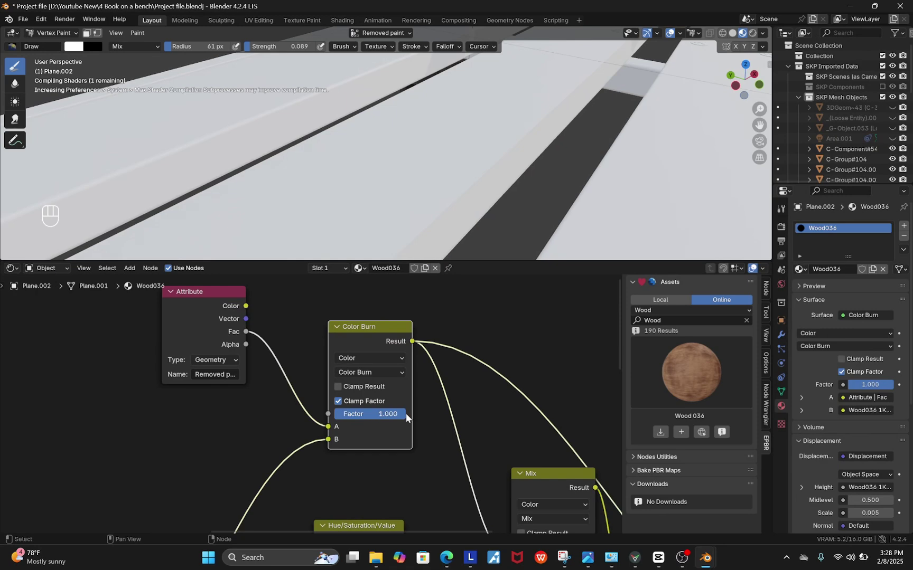
middle_drag(474, 162, 449, 171)
scroll(460, 169, down, 4)
scroll(465, 182, up, 4)
scroll(371, 414, up, 1)
mouse_move(372, 412)
mouse_down()
mouse_move(297, 412)
mouse_move(401, 412)
mouse_up()
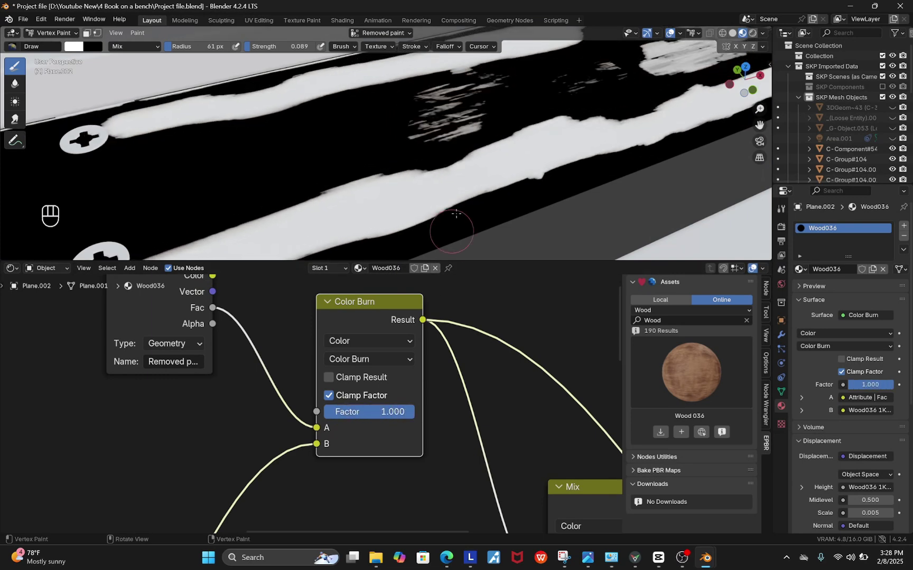
middle_drag(452, 230, 462, 139)
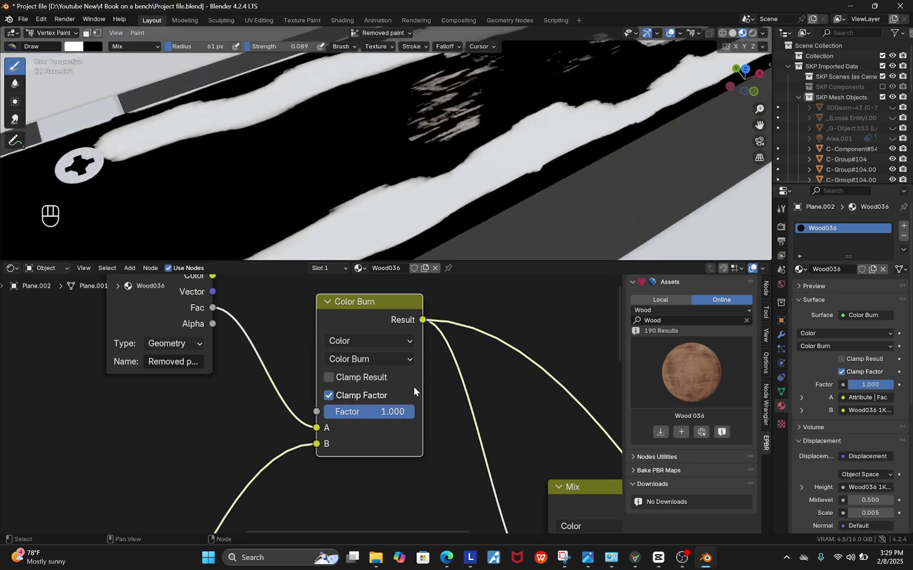
- Insert a Color Ramp node on the link between the Wood036 texture and the Color Burn node's B input
scroll(350, 368, down, 4)
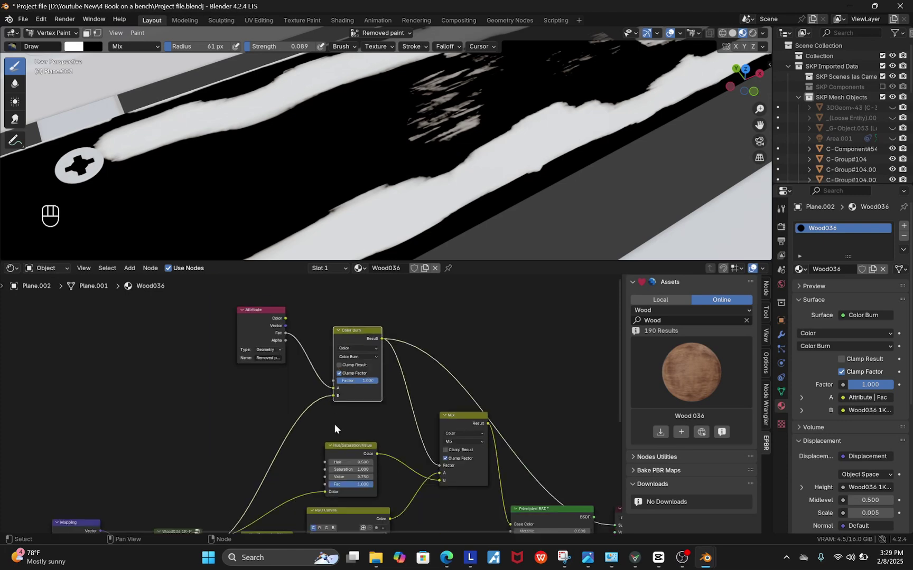
key(shift+a)
text(colo)
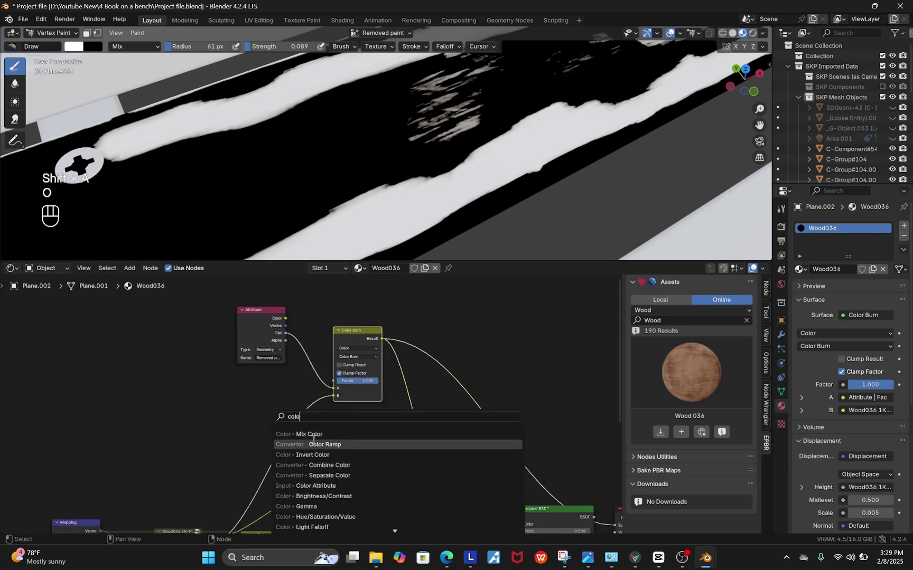
click(314, 445)
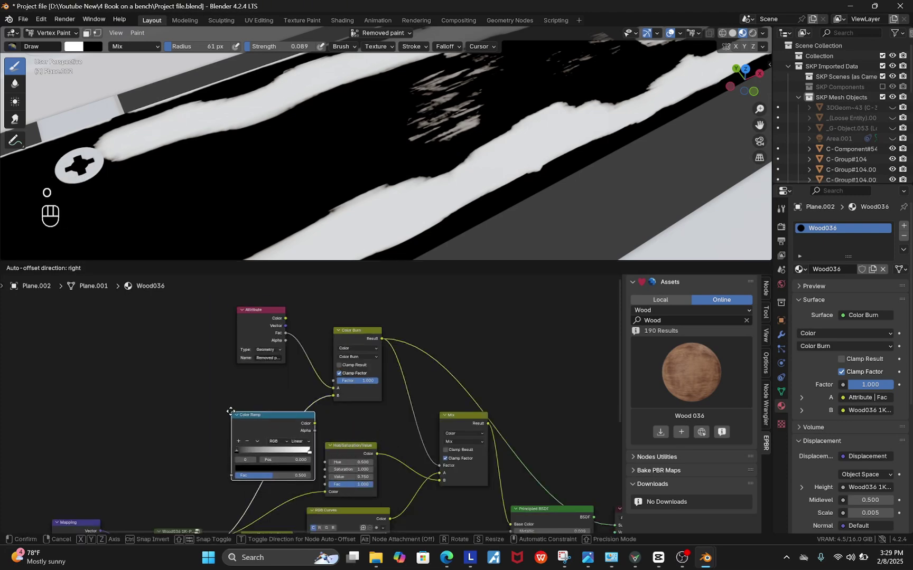
click(229, 415)
scroll(227, 456, up, 2)
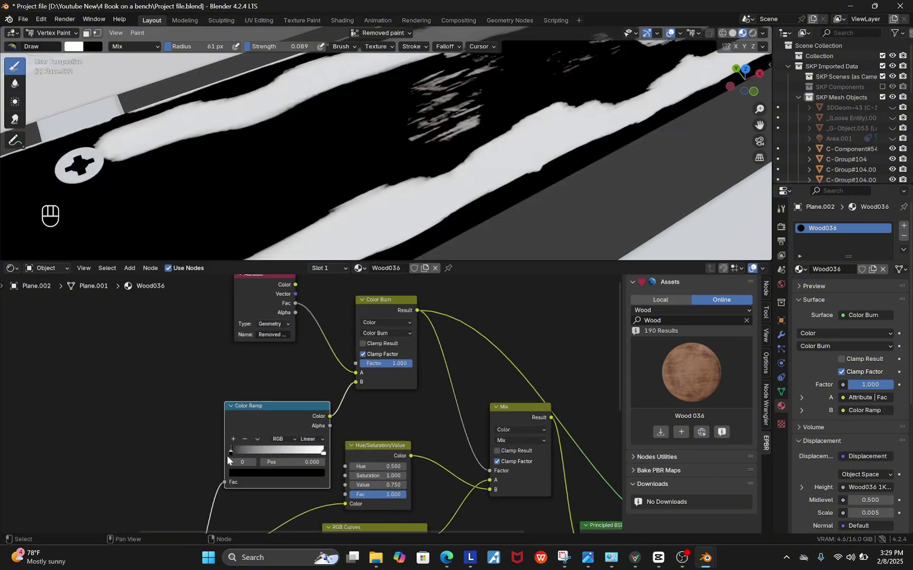
- Move the Color Ramp's black stop to 0.320, try shifting its white stop, and inspect the broken-up mask along the plank
drag(230, 449, 261, 452)
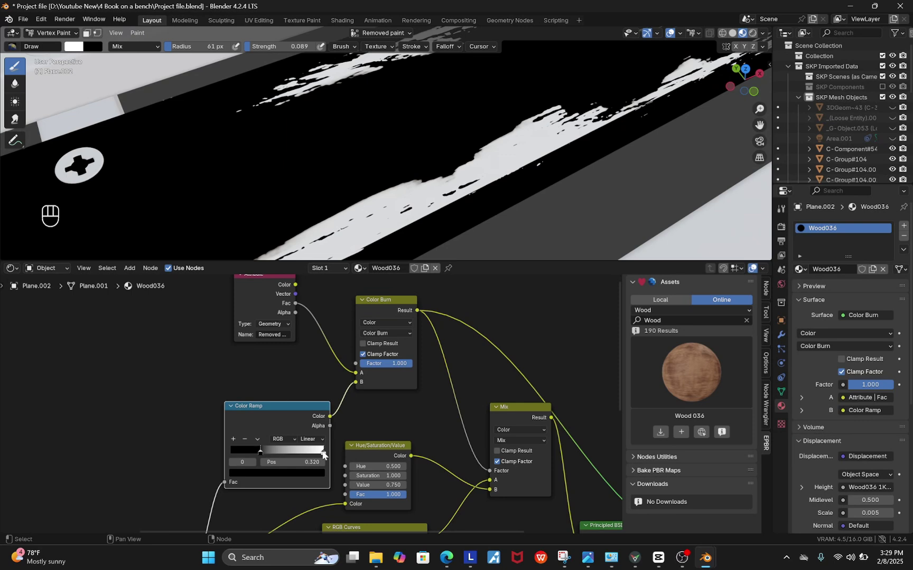
mouse_move(324, 452)
mouse_down()
mouse_move(261, 454)
mouse_move(270, 453)
mouse_up()
middle_drag(391, 159, 425, 228)
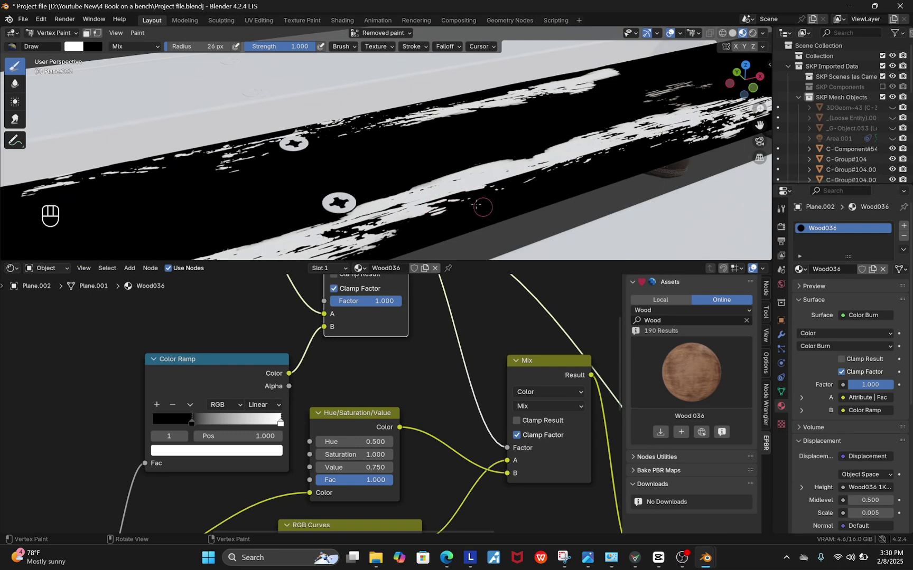
middle_drag(479, 207, 423, 201)
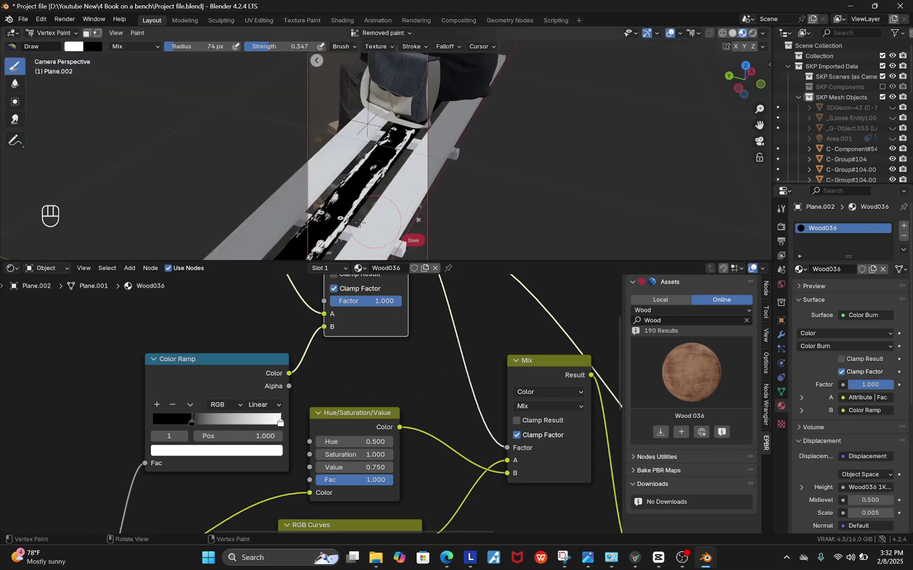
scroll(360, 222, up, 4)
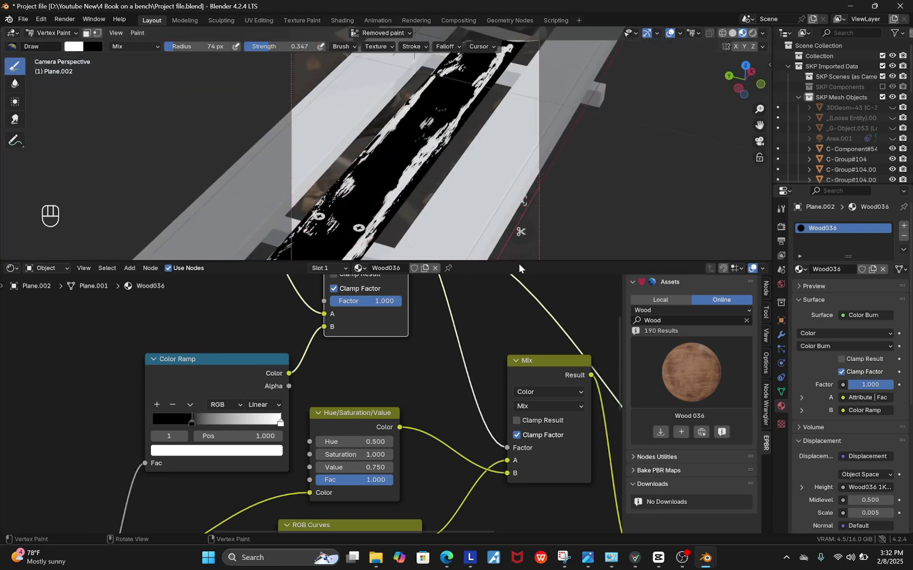
- Enlarge the 3D viewport and connect the Principled BSDF back to the Material Output to show the full material
drag(519, 263, 519, 306)
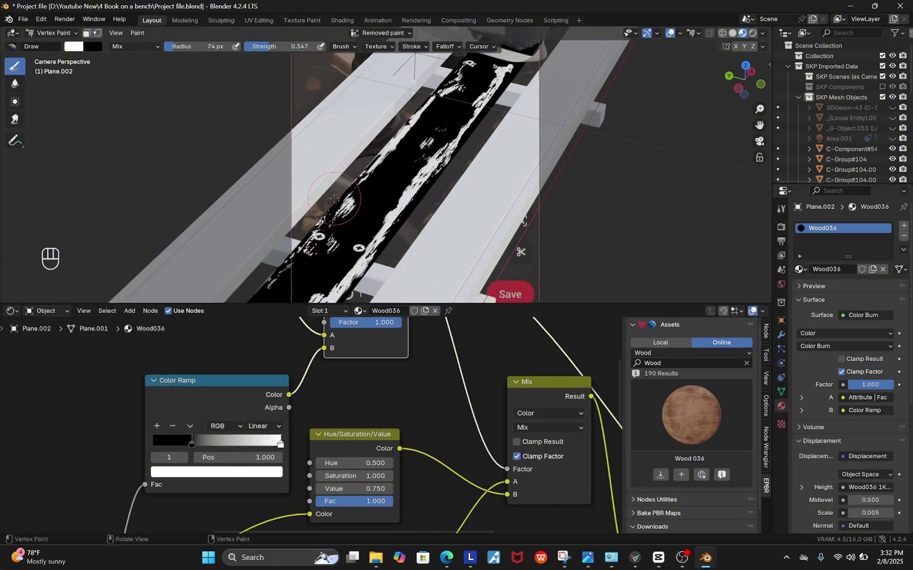
scroll(232, 426, down, 6)
scroll(340, 449, up, 3)
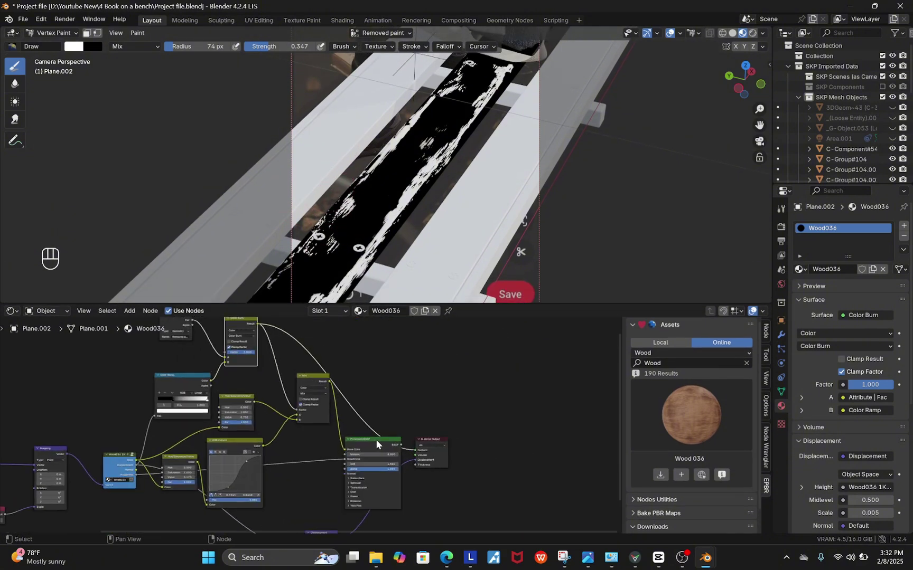
ctrl+shift+click(376, 444)
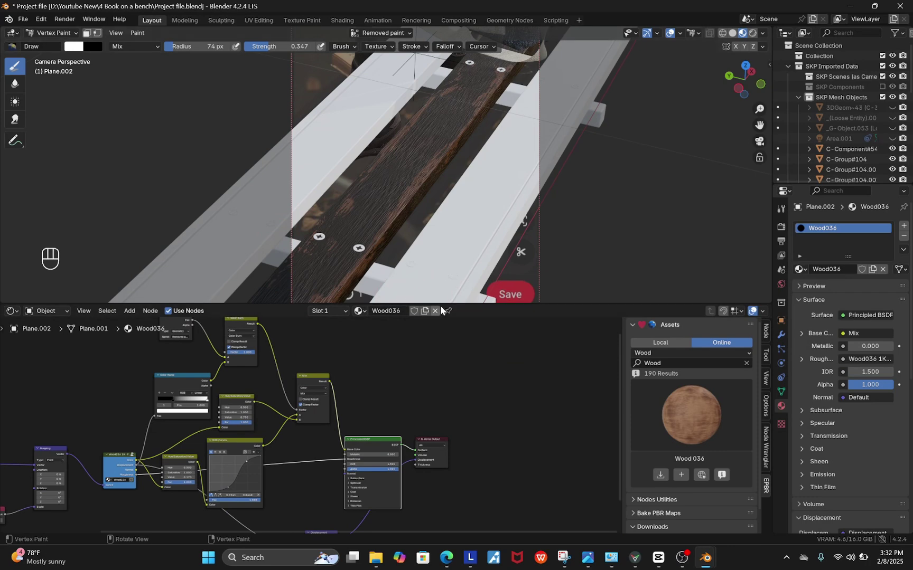
drag(451, 303, 450, 337)
scroll(373, 265, up, 5)
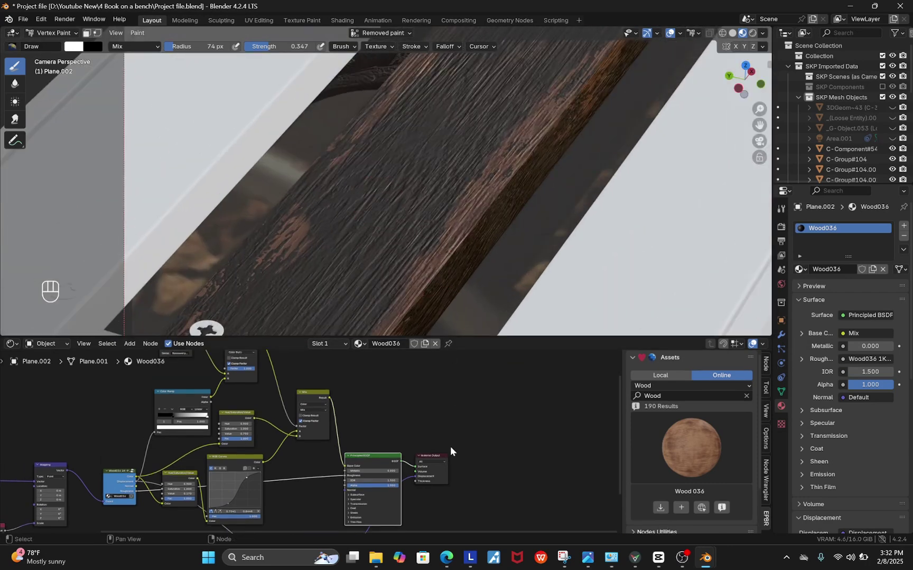
- Move the Principled BSDF and Material Output nodes away from the Mix node to make room for another node
scroll(427, 468, down, 2)
scroll(427, 468, up, 1)
drag(478, 423, 416, 487)
key(g)
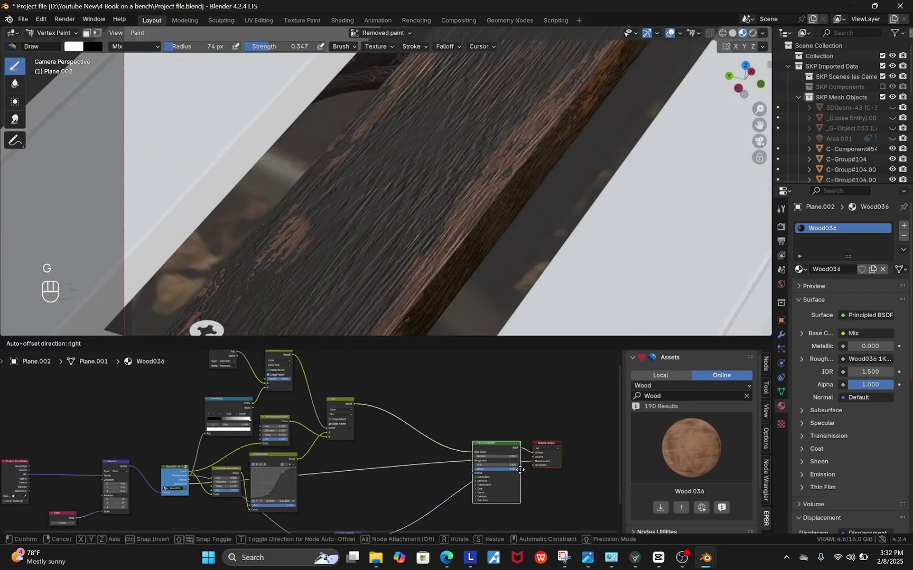
click(501, 478)
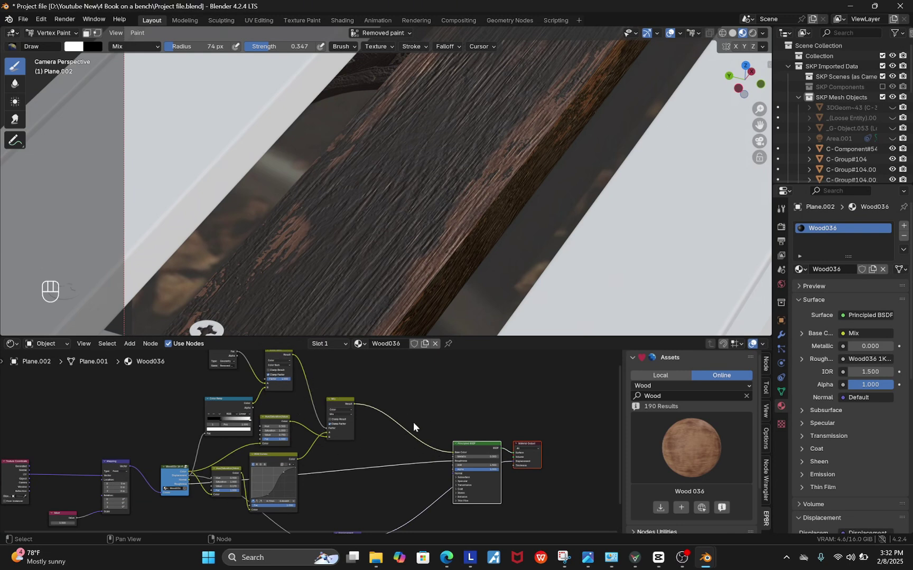
- Add a Bump node in the free space before the Principled BSDF
key(shift+a)
click(375, 410)
text(bum)
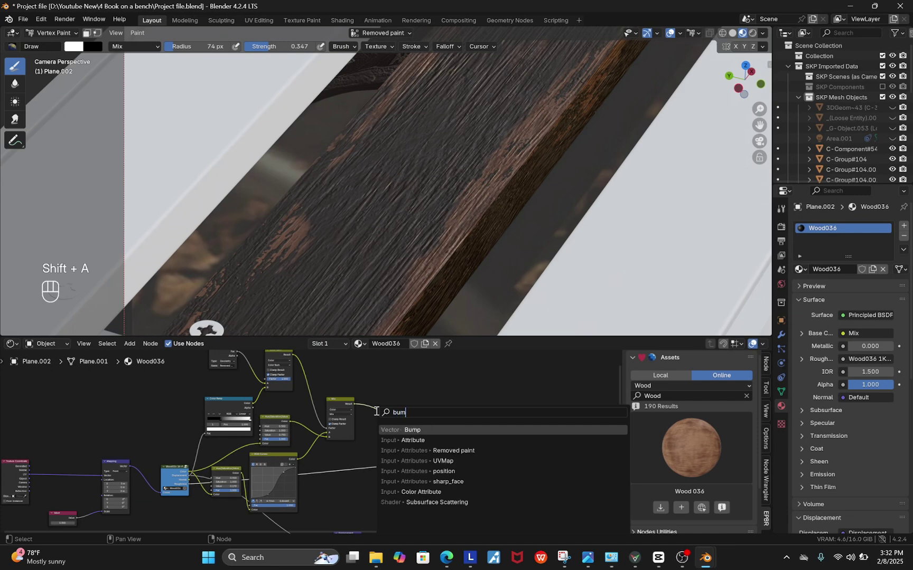
text(p)
key(Return)
click(381, 478)
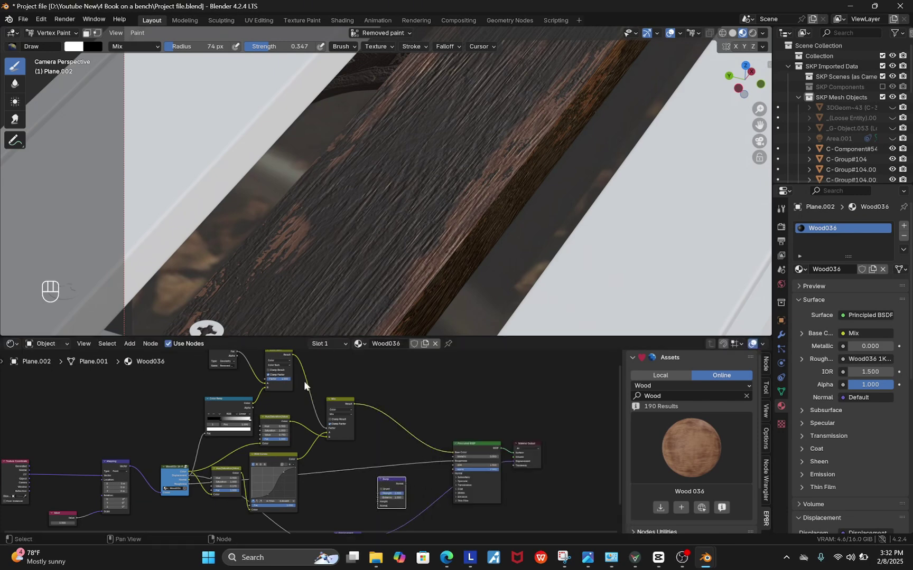
- Connect the Color Burn result to the Bump node's Height and the Bump's Normal output to the Principled BSDF's Normal
mouse_move(292, 355)
mouse_down()
mouse_move(358, 450)
mouse_move(378, 500)
mouse_move(469, 468)
mouse_up()
scroll(406, 488, up, 2)
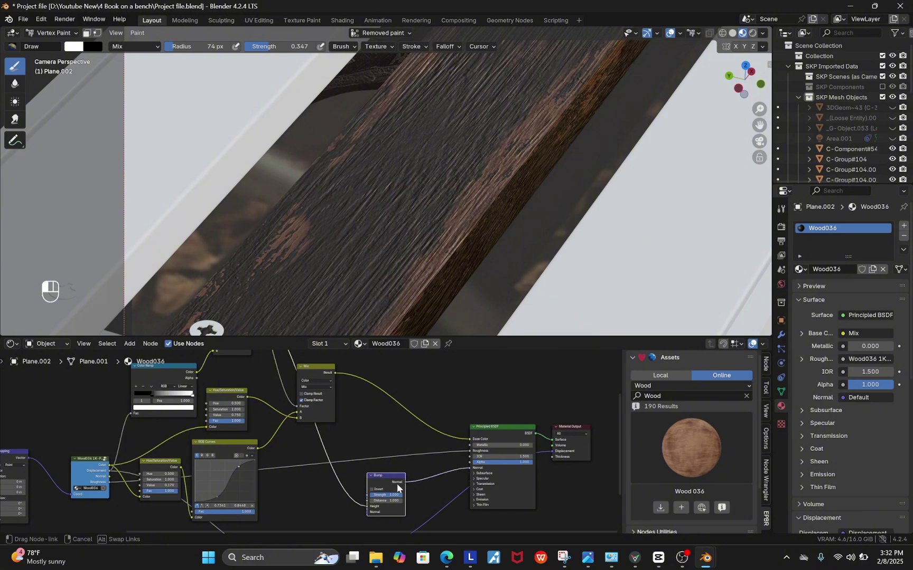
drag(391, 484, 403, 476)
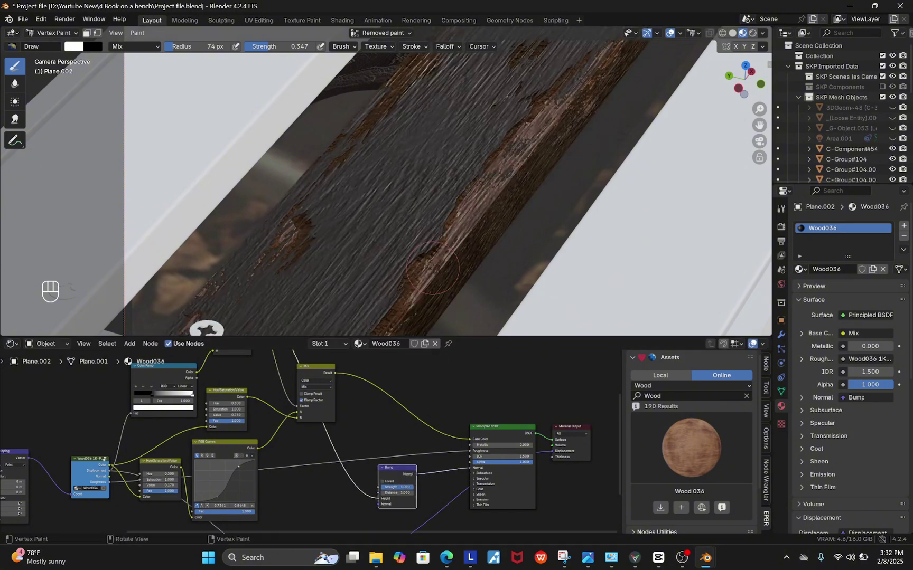
mouse_move(444, 248)
middle_down()
mouse_move(422, 233)
mouse_move(457, 239)
middle_up()
scroll(456, 239, up, 4)
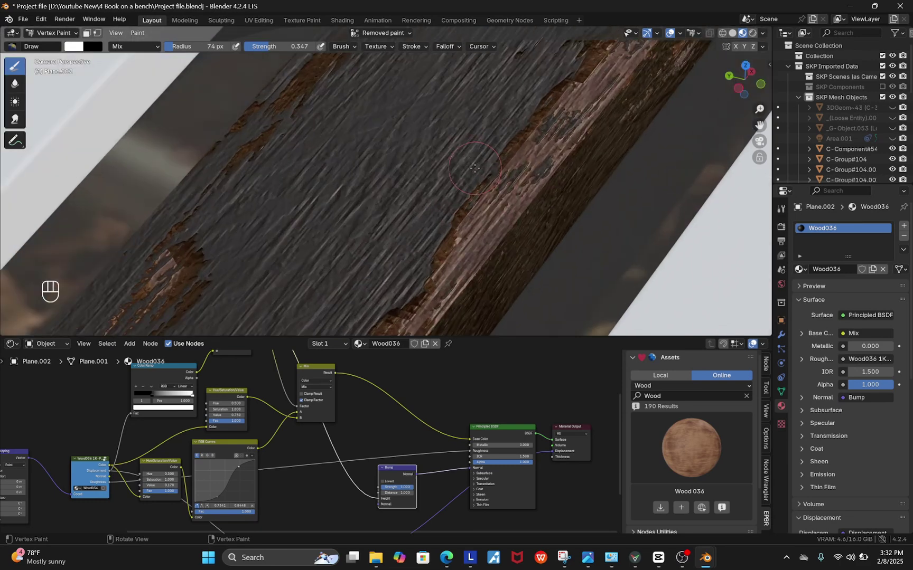
scroll(449, 206, down, 3)
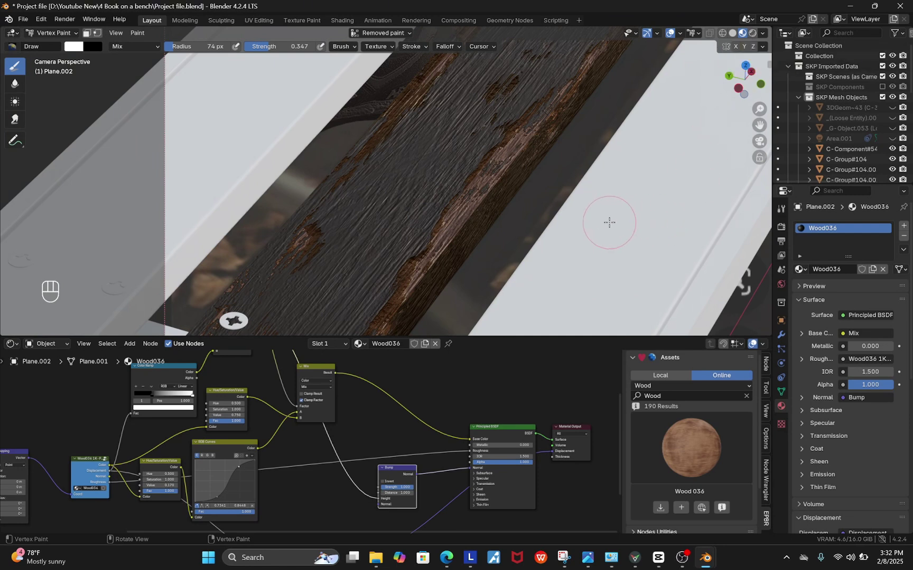
- Display the render settings, switch the viewport to Rendered shading and check the whole plank through the camera
click(782, 226)
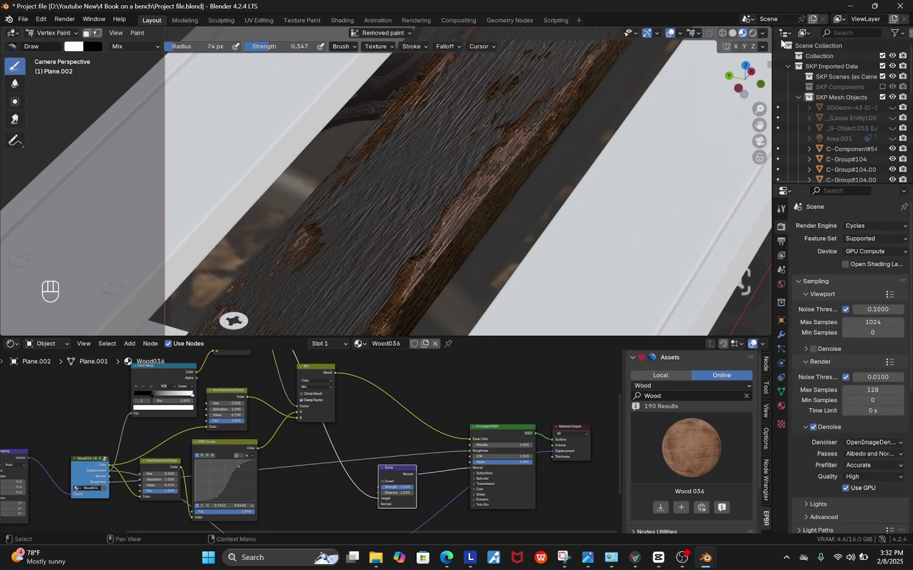
click(753, 33)
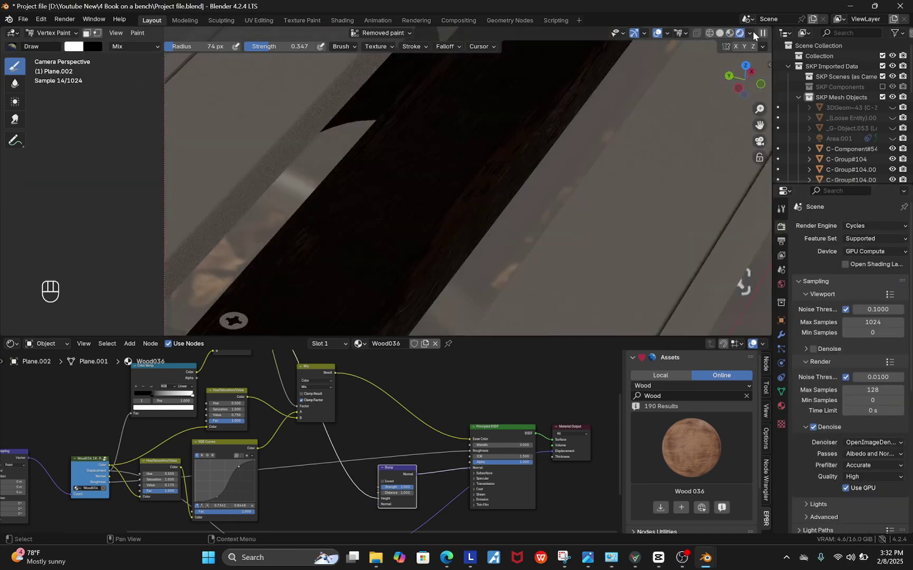
scroll(406, 236, down, 7)
scroll(434, 226, up, 2)
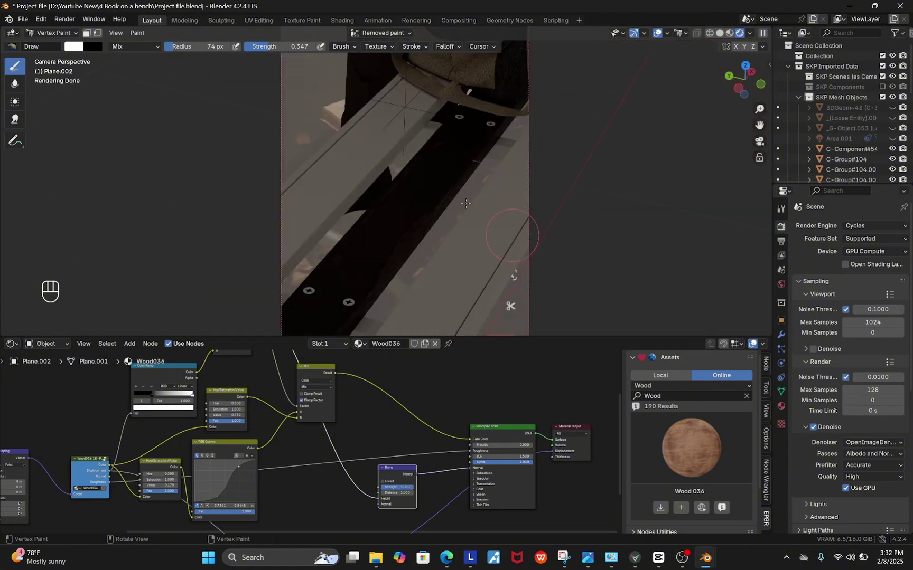
scroll(443, 234, down, 2)
scroll(502, 209, up, 2)
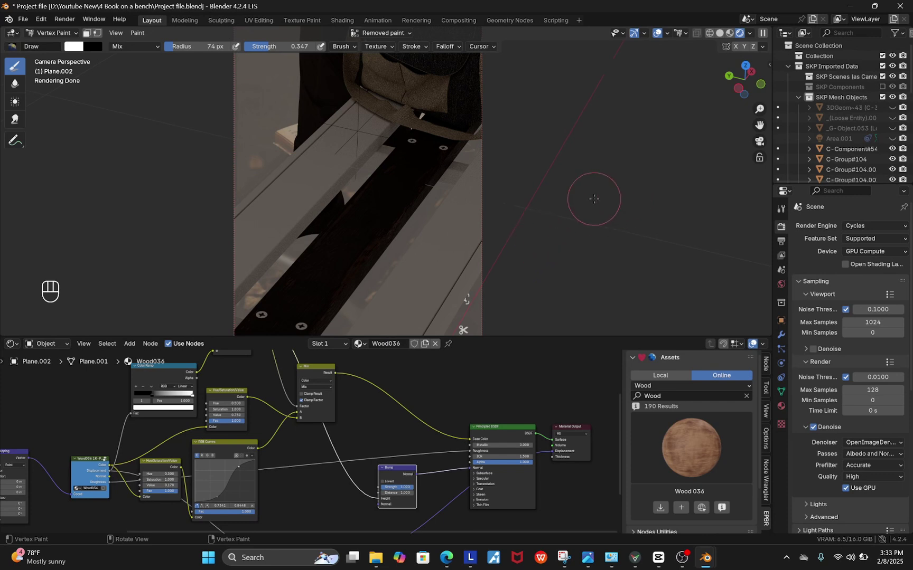
- Fix the world nodes with Easy HDRI and light the scene with hanger_exterior_cloudy_4k.hdr
key(n)
click(765, 144)
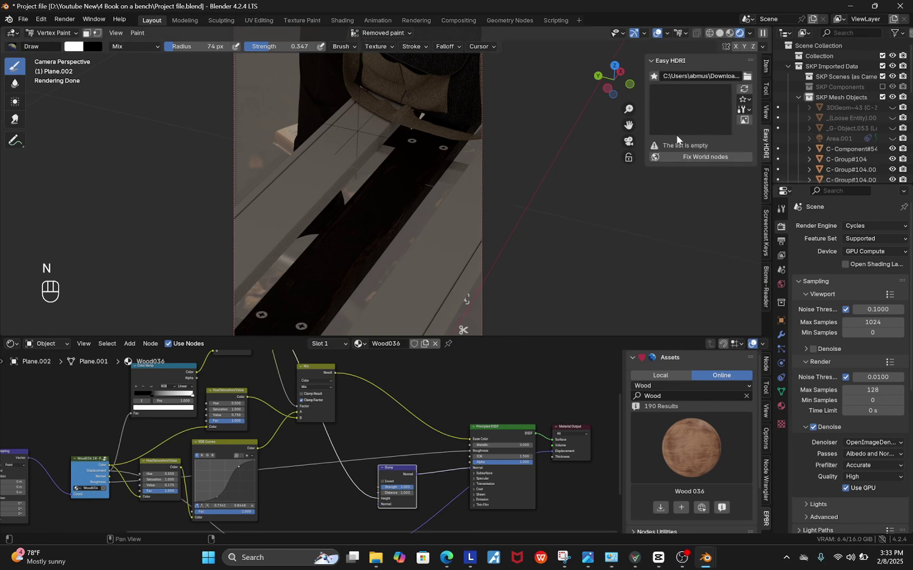
click(706, 157)
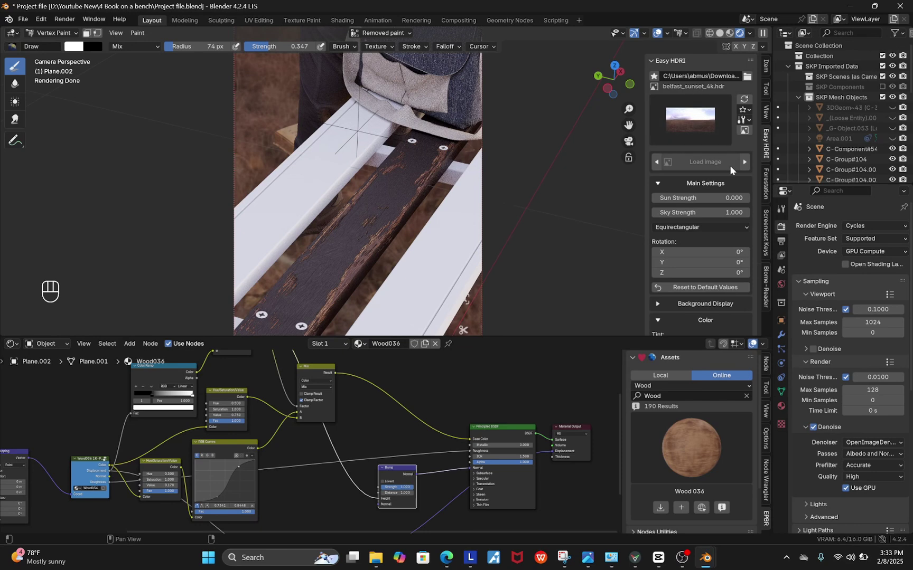
click(688, 122)
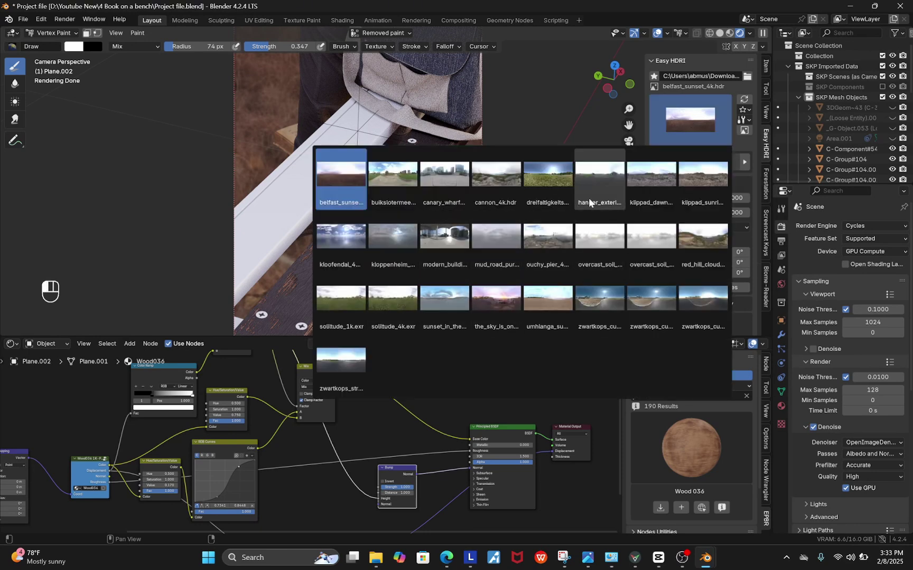
click(595, 184)
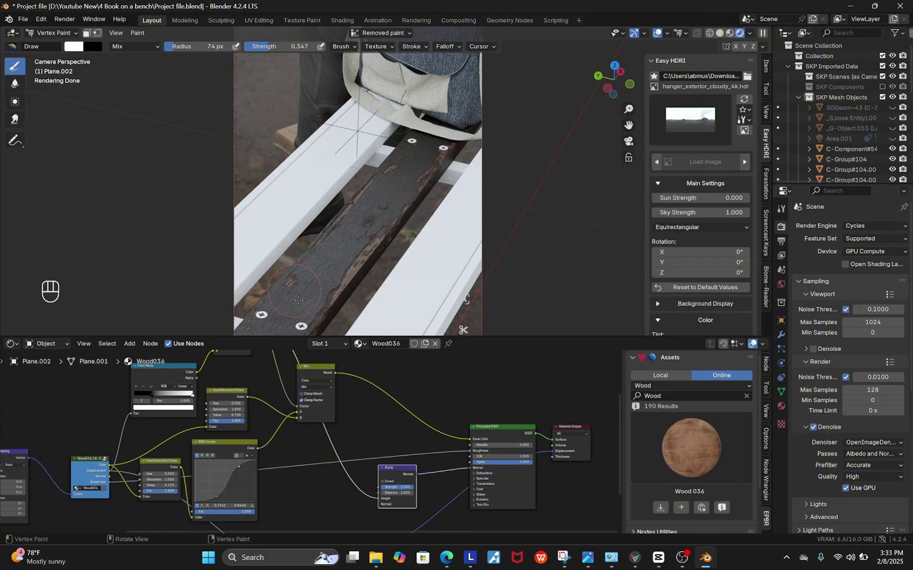
- Set the Bump node's Distance to 0.005
scroll(423, 254, up, 5)
scroll(420, 475, up, 4)
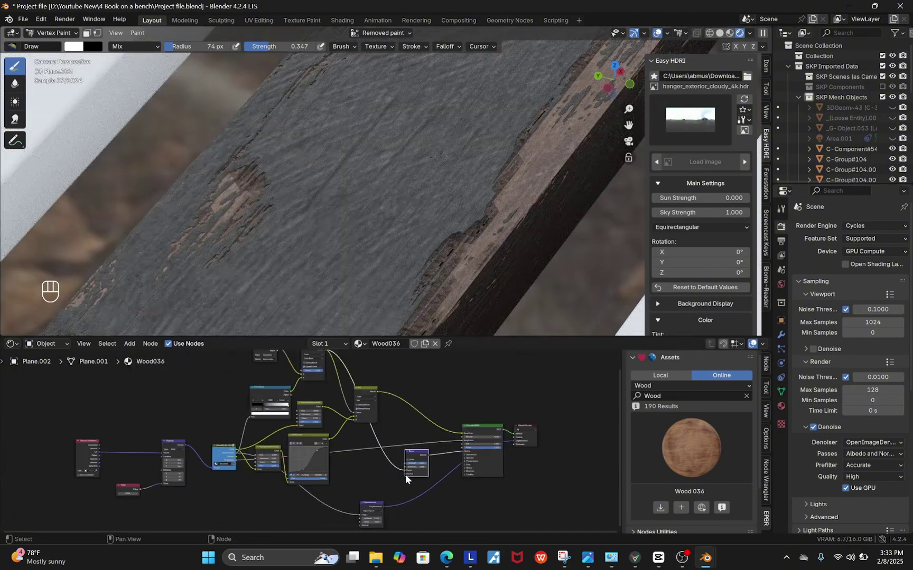
shift+drag(420, 461, 395, 461)
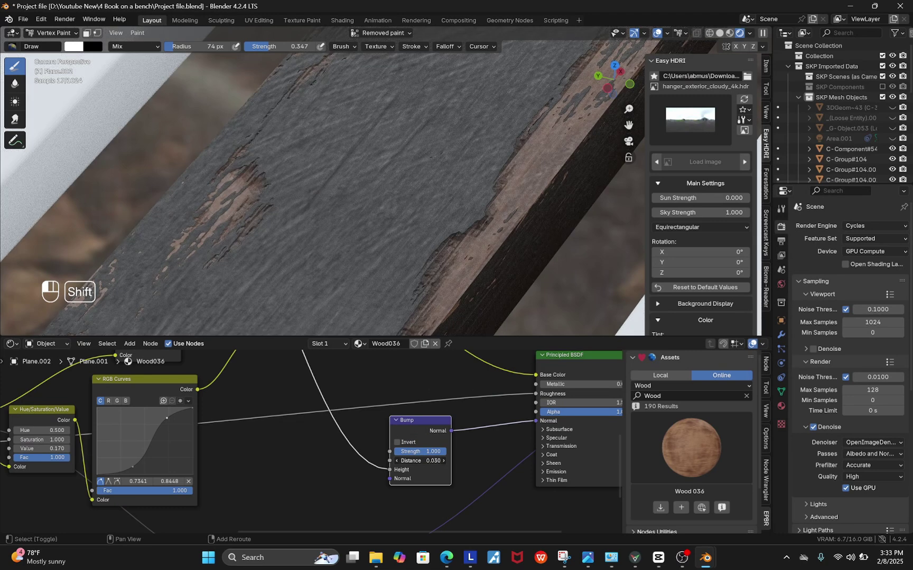
scroll(431, 460, up, 3)
double_click(428, 461)
text(.)
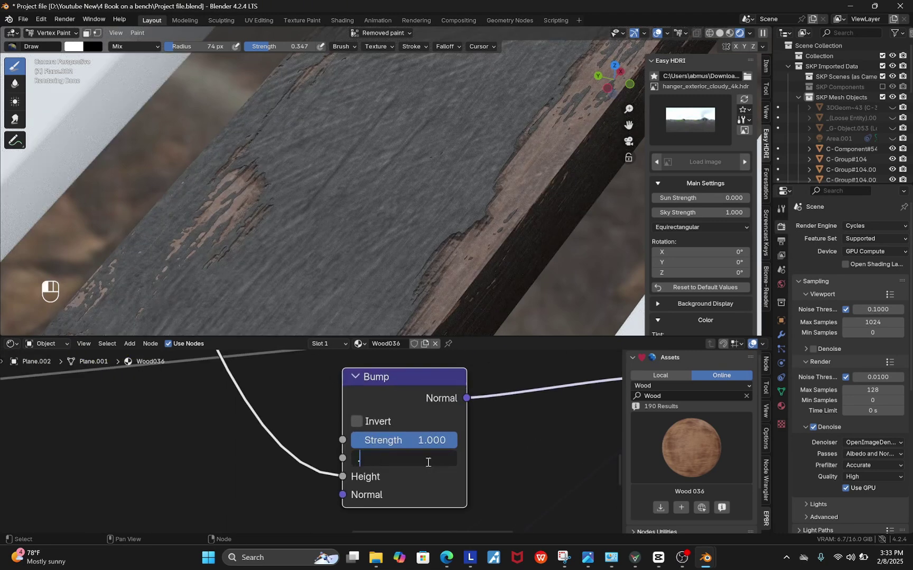
text(005)
key(Return)
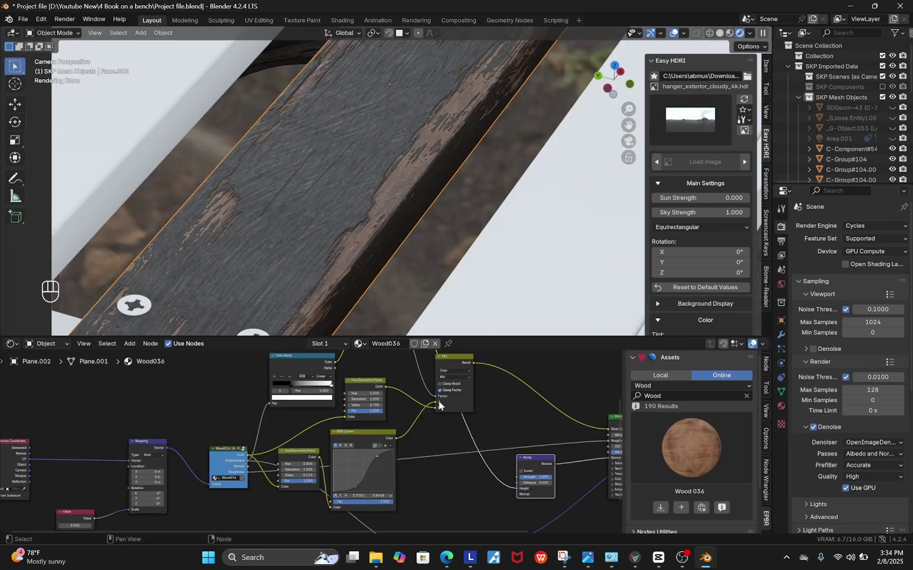
- Set the Value node driving the Mapping scale to 5 and check the finer wood texture up close on the plank
scroll(438, 399, down, 5)
scroll(305, 458, up, 4)
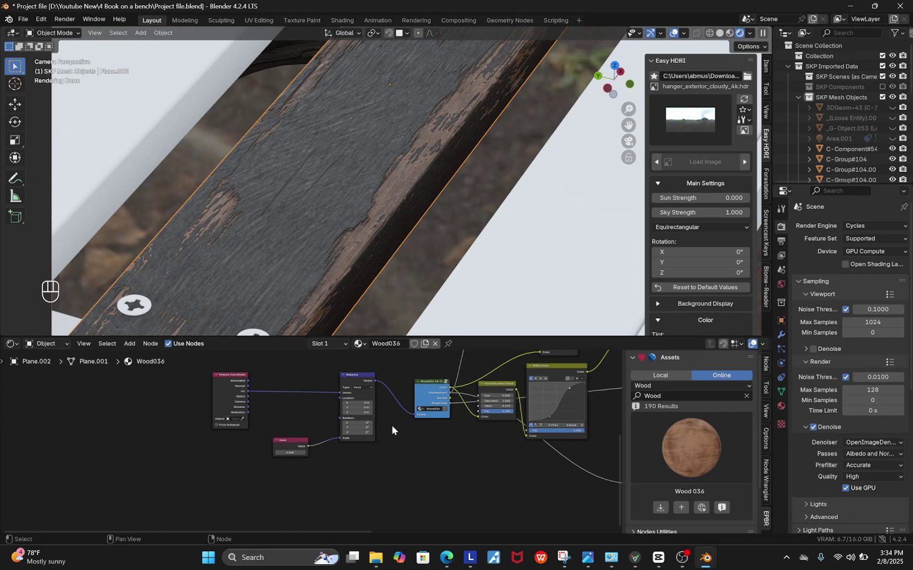
scroll(320, 453, up, 5)
double_click(231, 453)
text(5)
key(Return)
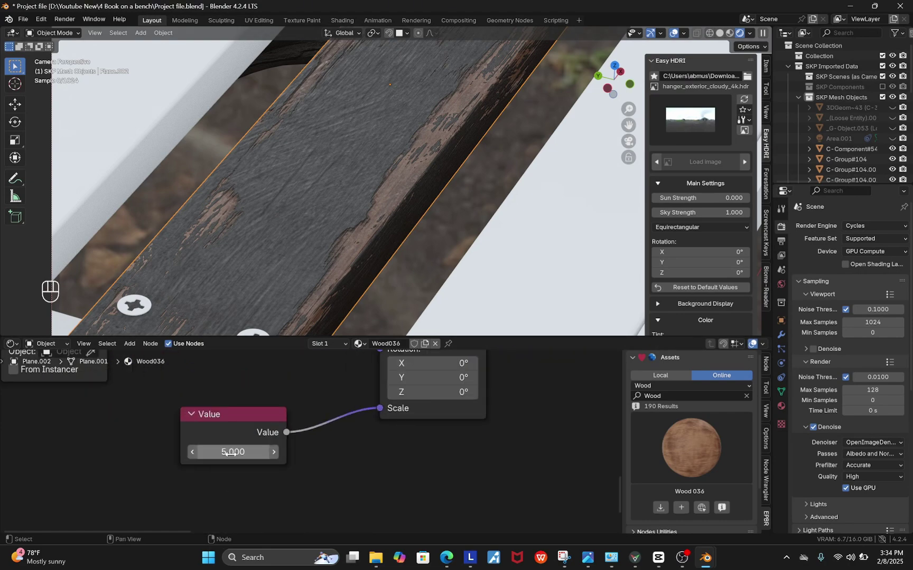
scroll(342, 273, up, 3)
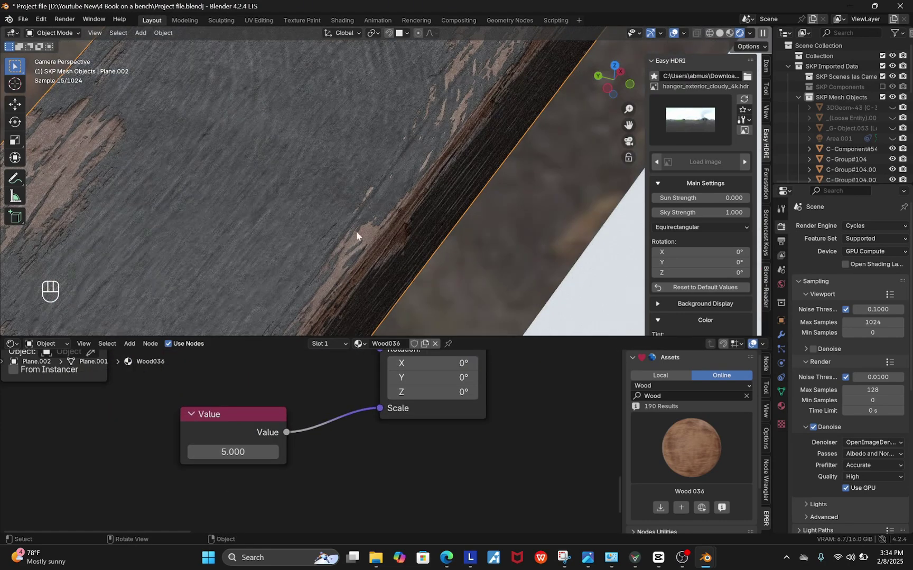
- Set the Bump node's Distance to 1 and check the stronger relief on the plank
scroll(232, 475, down, 6)
scroll(393, 450, down, 4)
scroll(456, 464, up, 15)
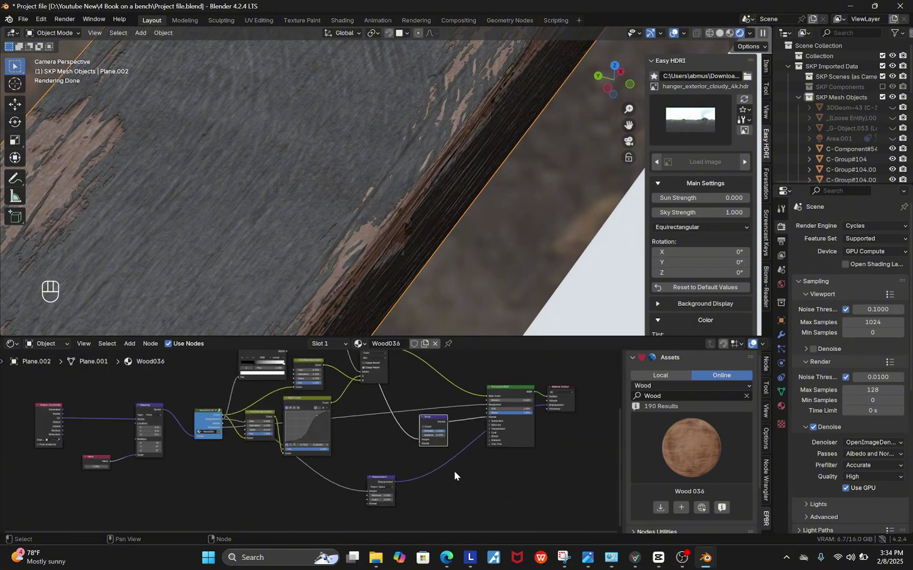
shift+drag(448, 410, 478, 410)
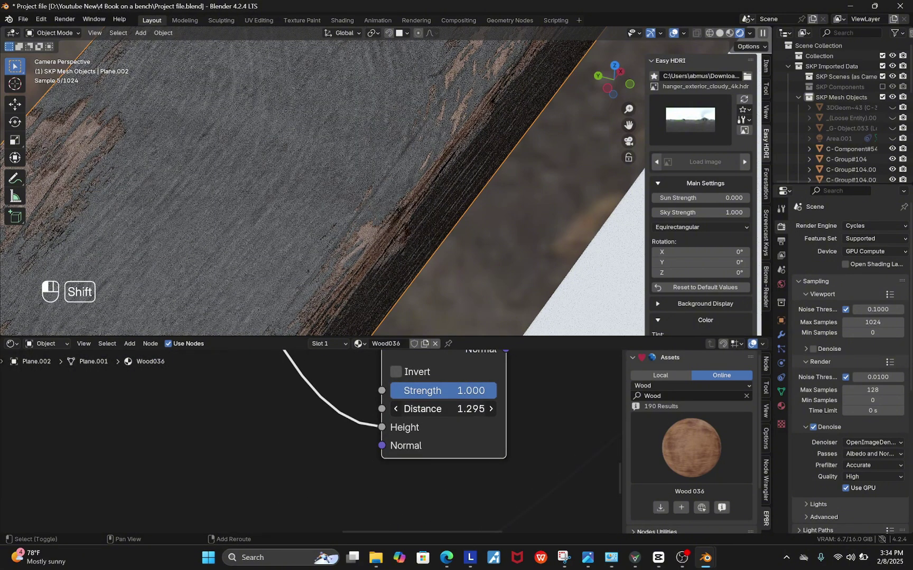
click(445, 411)
text(1)
key(Return)
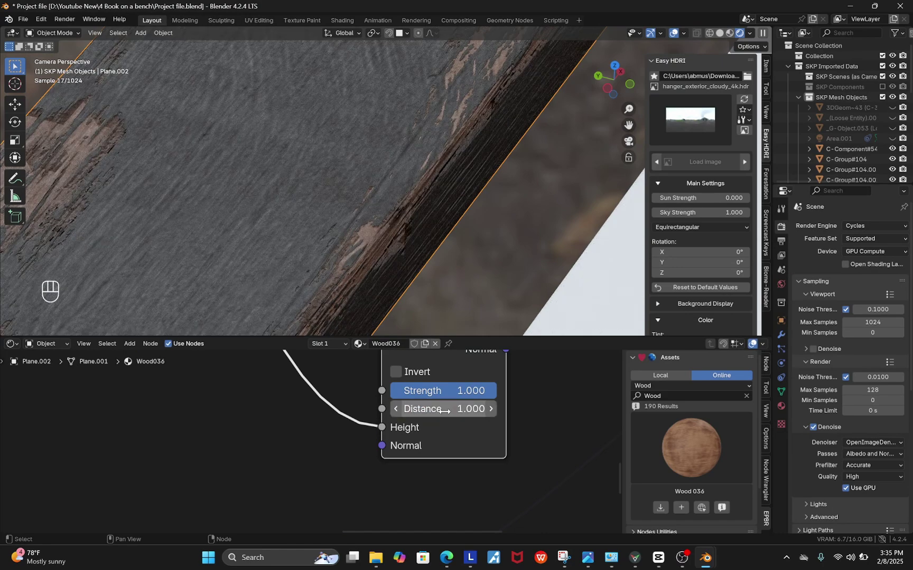
scroll(435, 250, down, 2)
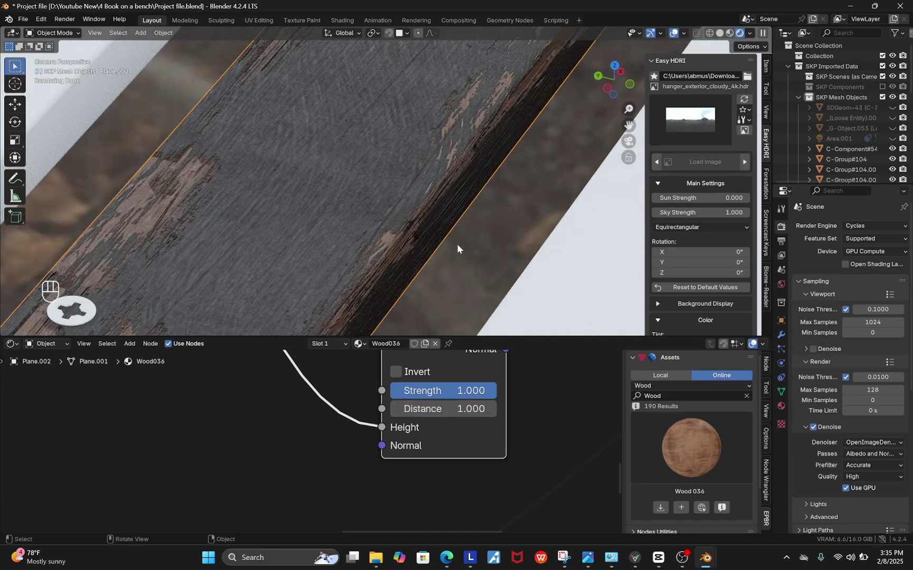
scroll(457, 248, down, 2)
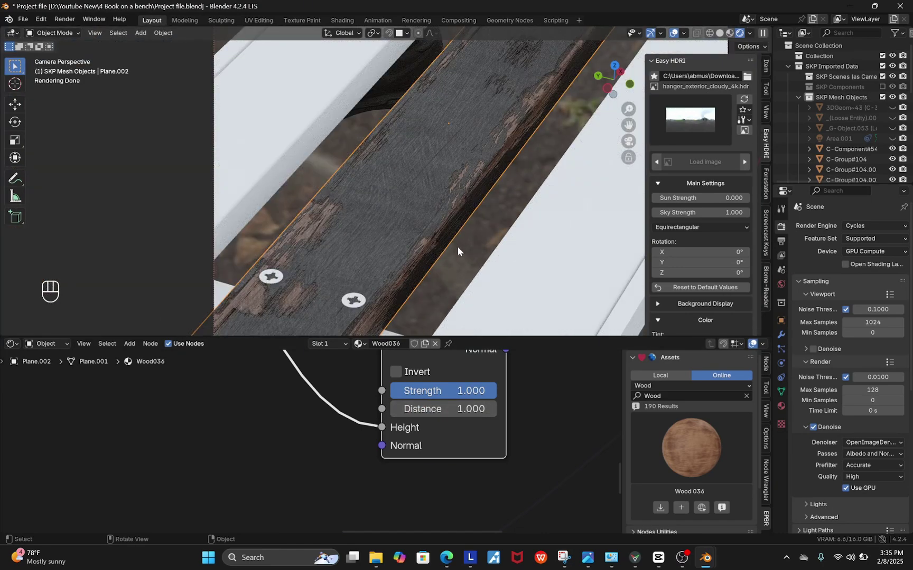
- Try 4.5 in the Value node driving the Mapping scale, and return it to 5
scroll(489, 457, down, 14)
scroll(253, 463, up, 6)
scroll(88, 473, up, 5)
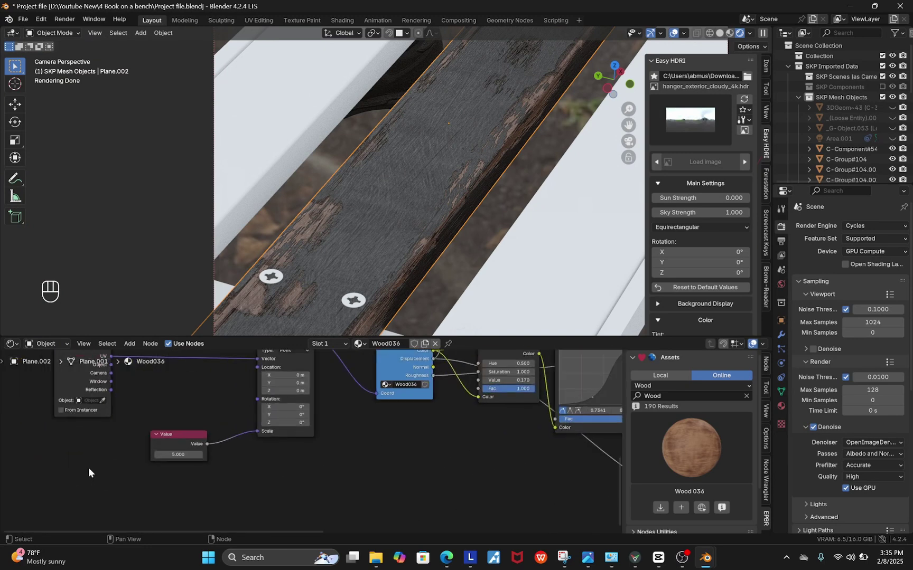
click(208, 448)
text(4.)
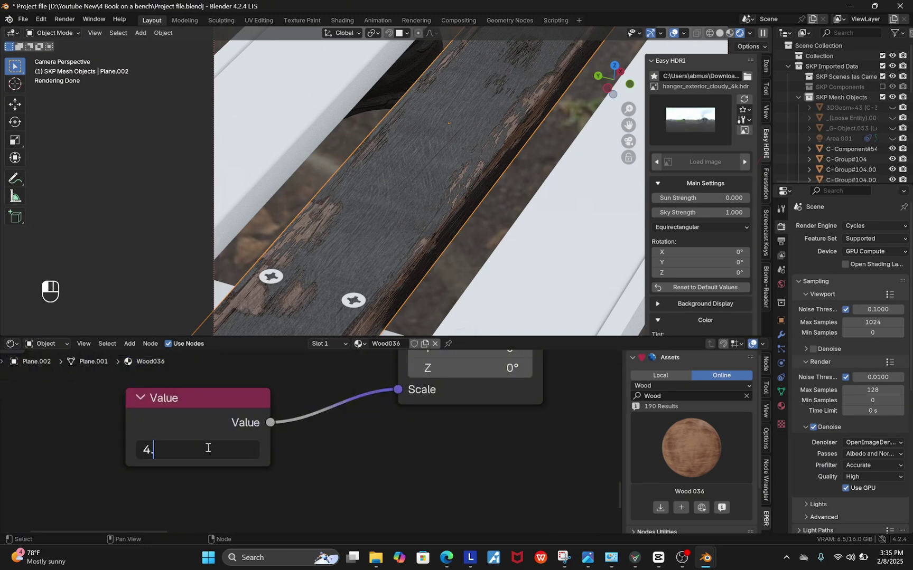
text(5)
key(Return)
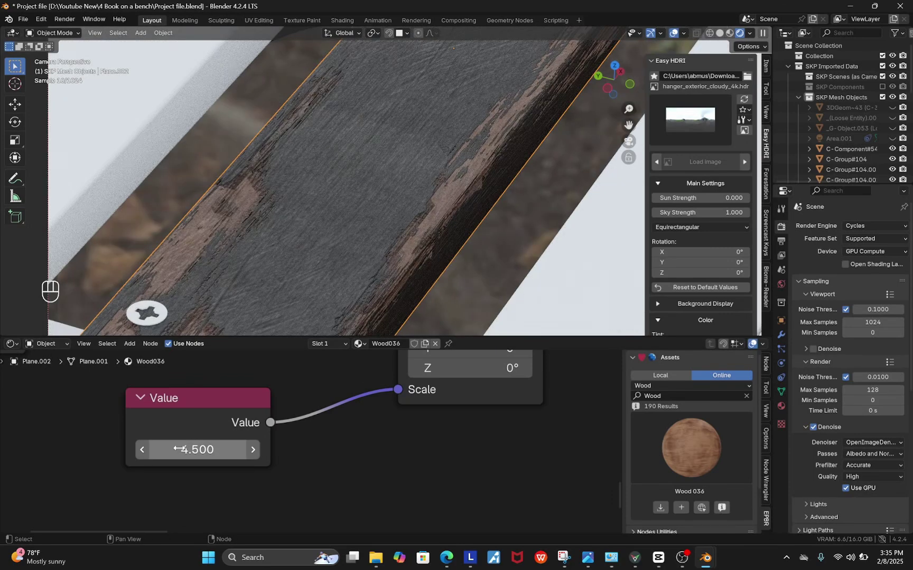
click(179, 449)
text(5)
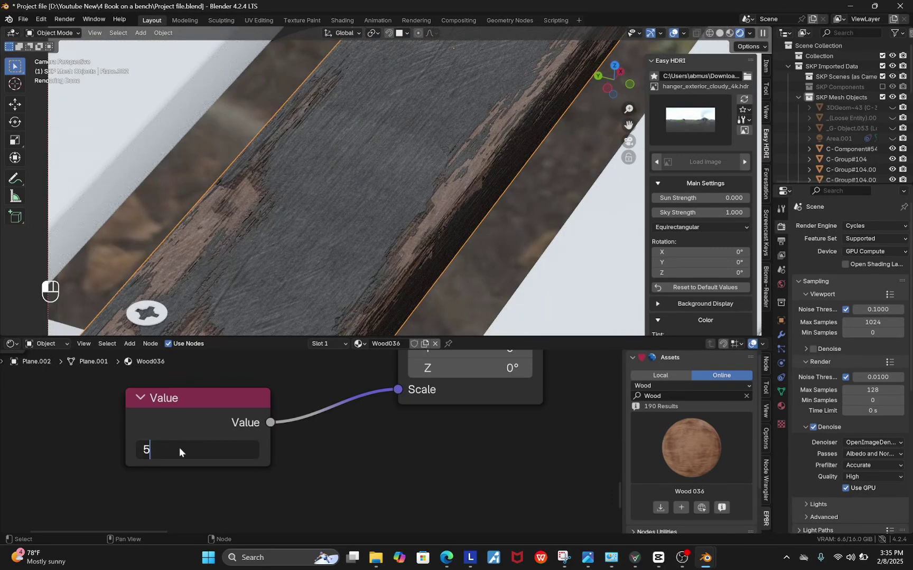
key(Return)
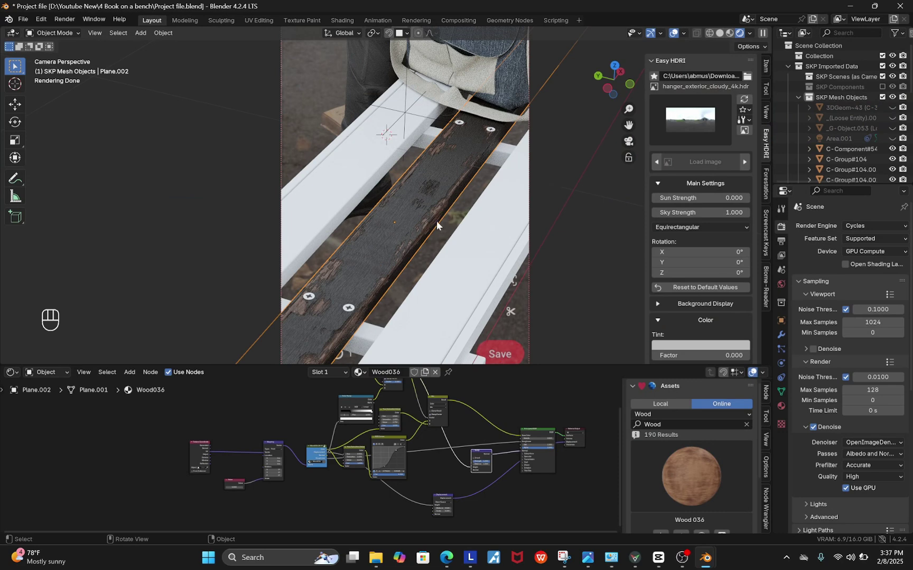
- Reveal all hidden objects and select the large curved ring in front of the bench
key(alt+h)
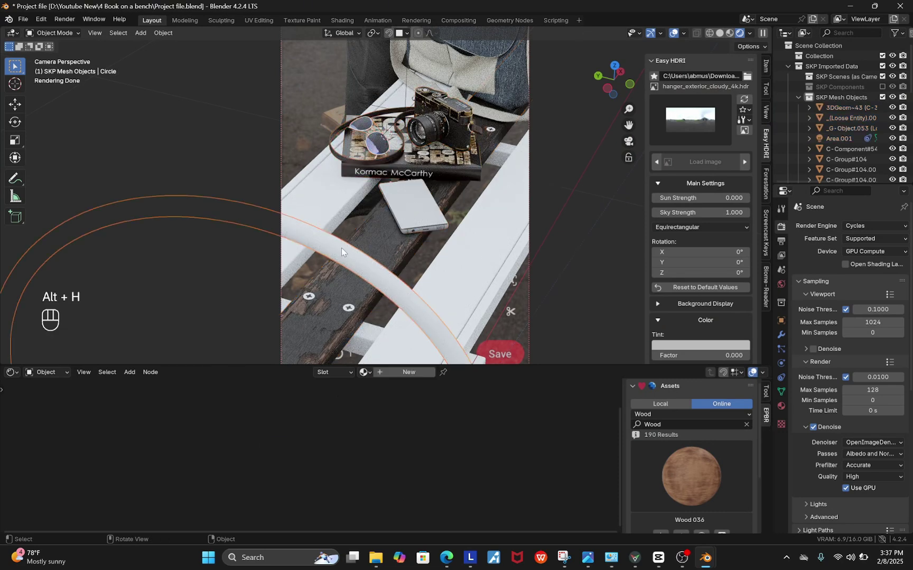
click(466, 184)
click(513, 145)
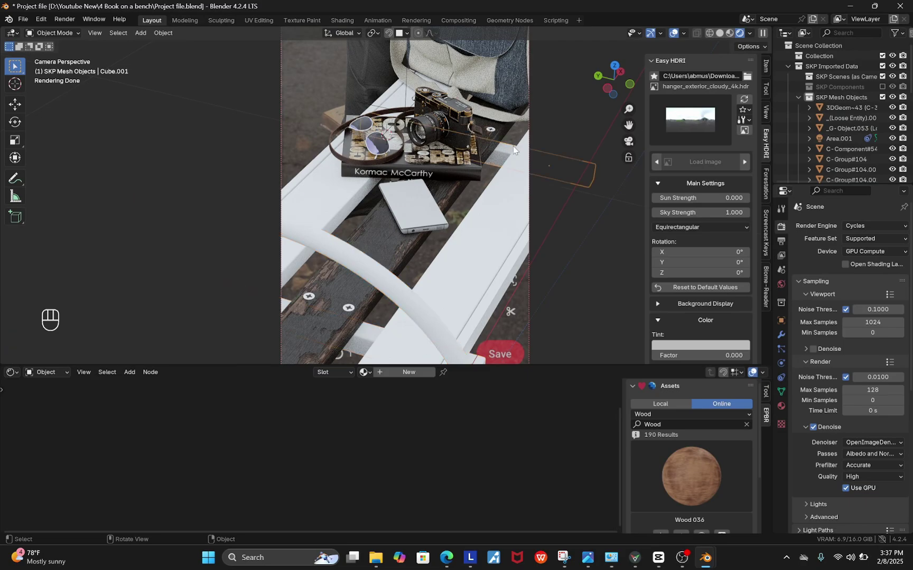
scroll(359, 312, up, 8)
click(334, 295)
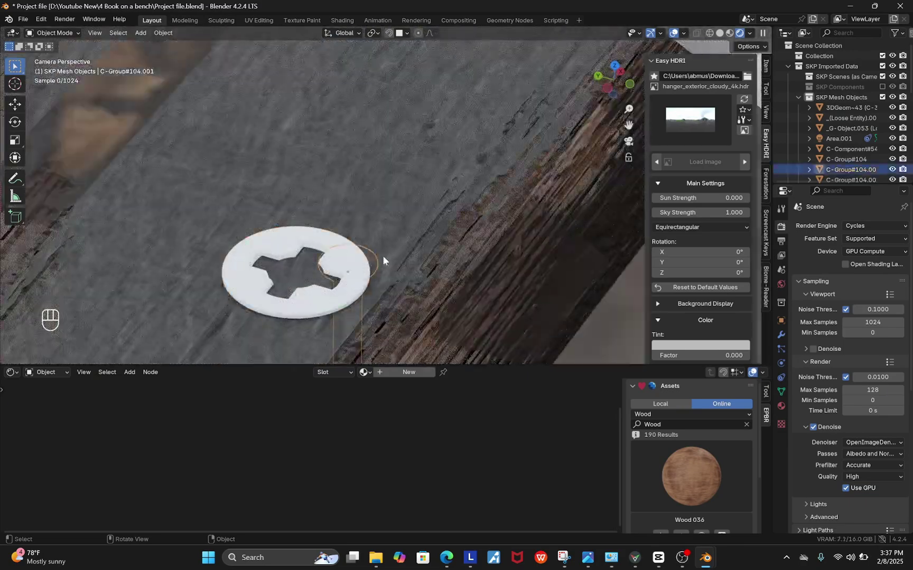
scroll(370, 238, down, 6)
scroll(357, 219, down, 4)
click(342, 224)
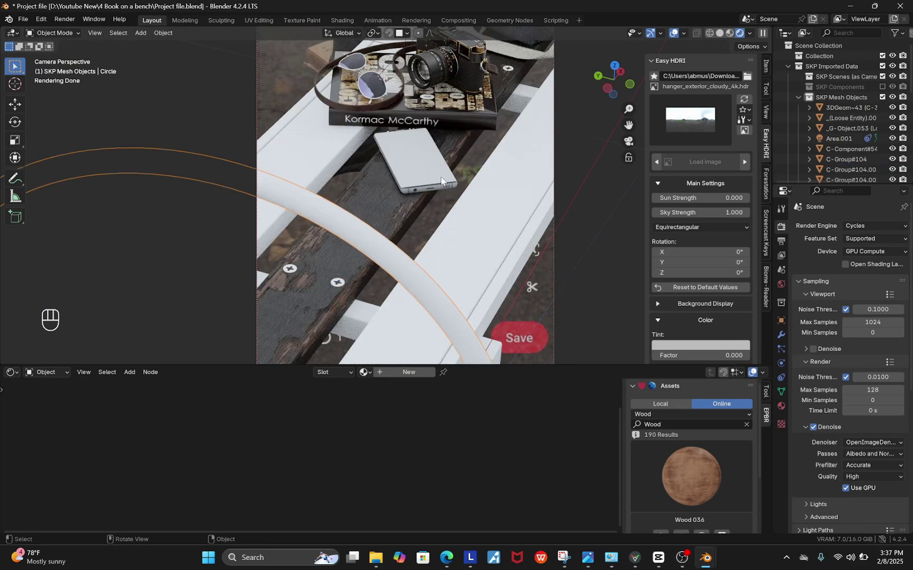
scroll(317, 209, down, 2)
scroll(357, 225, up, 2)
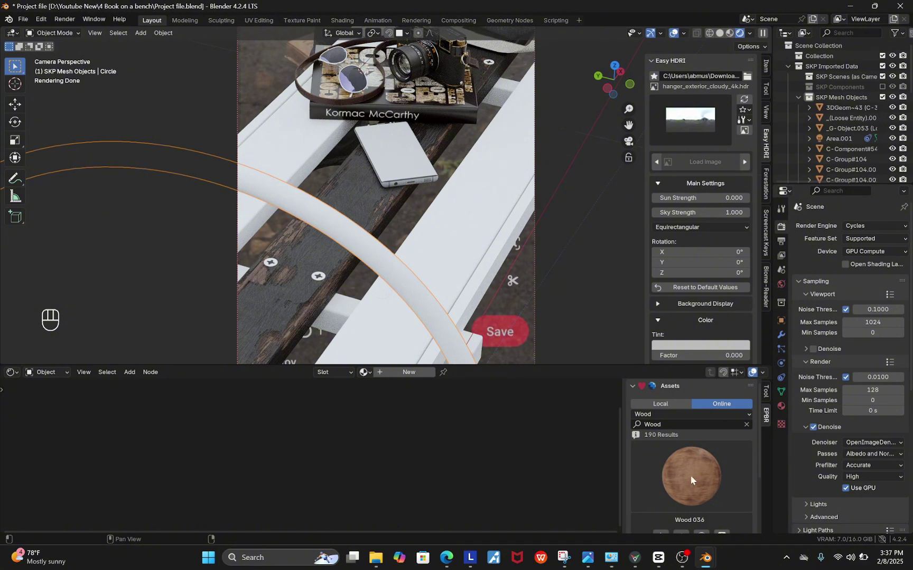
- Switch the asset browser to the Metal category and choose the local Metal 010 asset
click(682, 414)
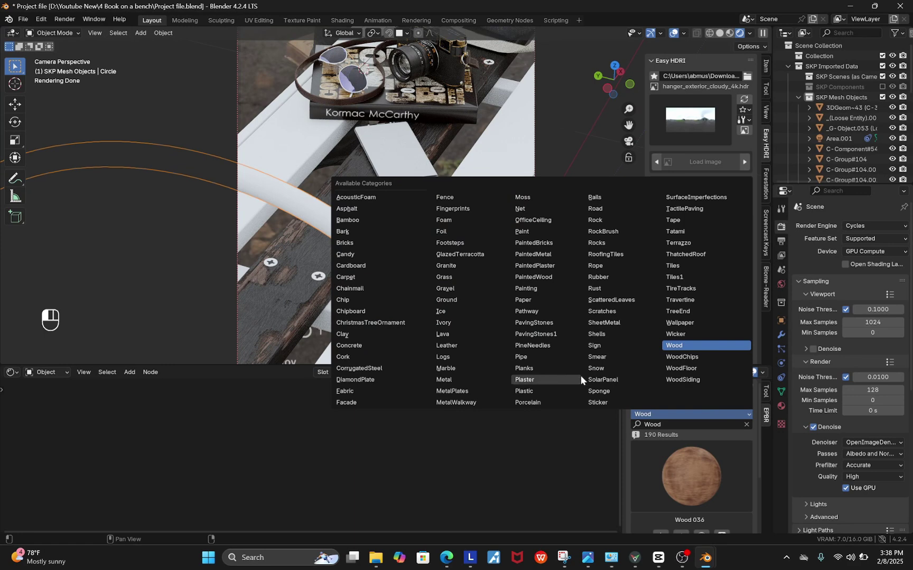
click(447, 380)
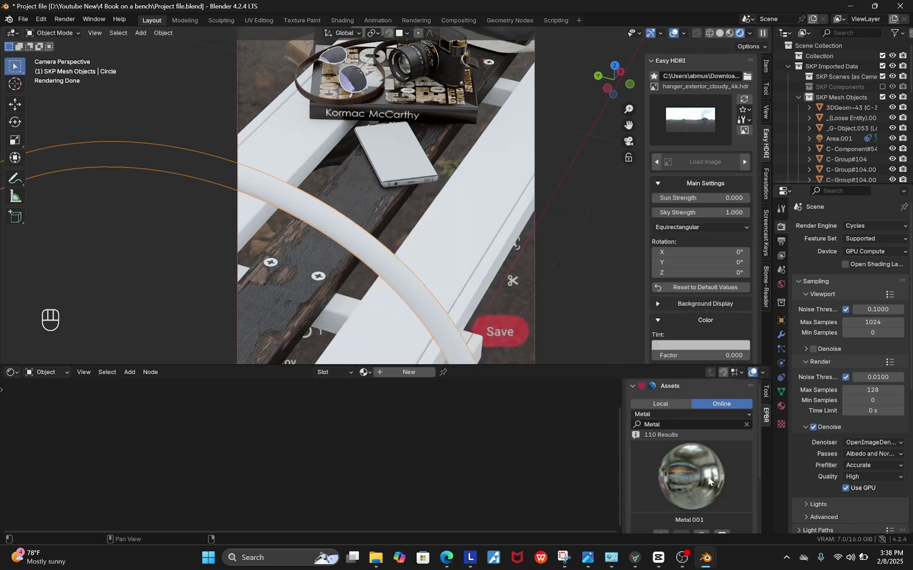
click(708, 481)
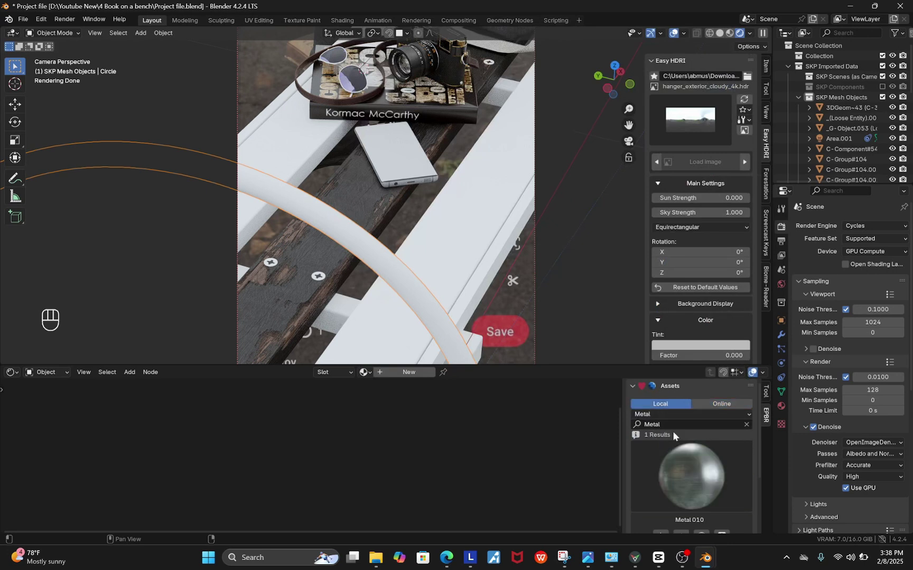
click(695, 477)
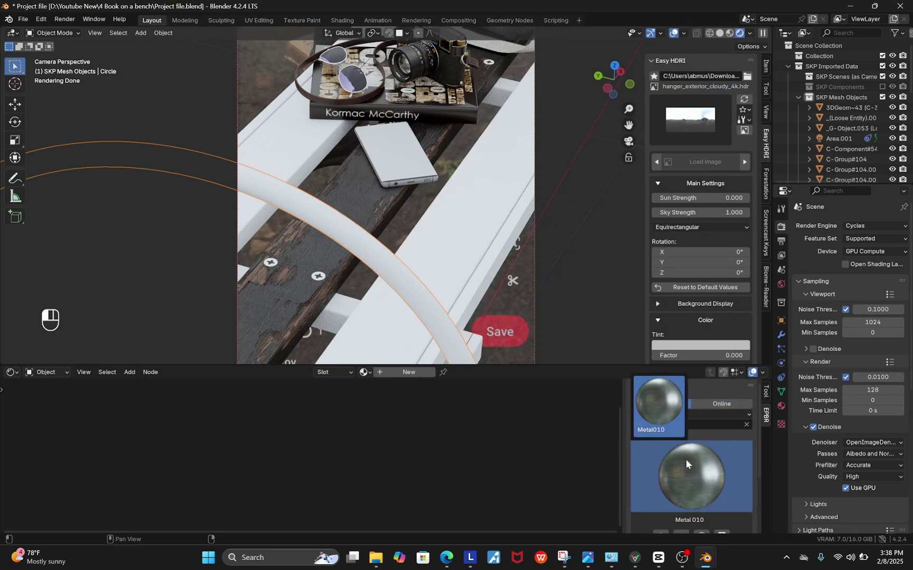
click(685, 459)
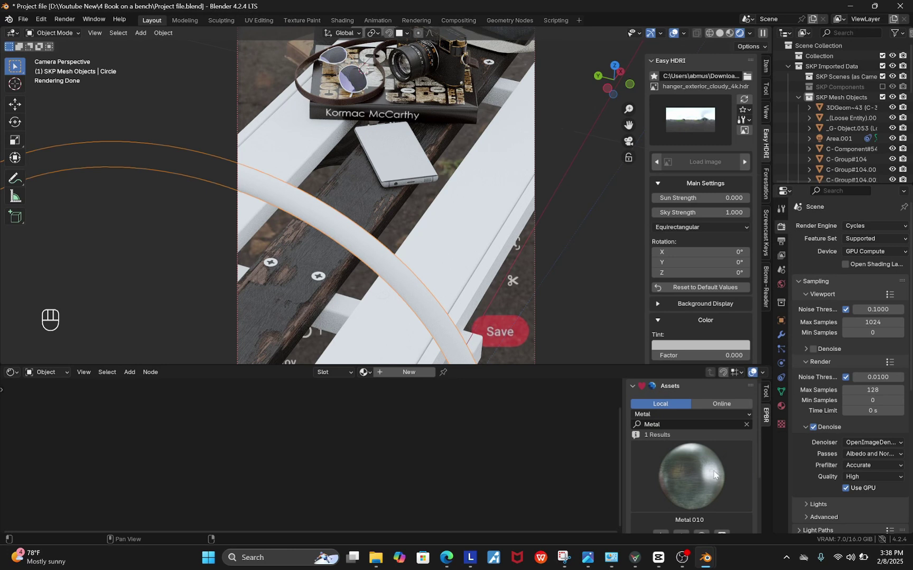
- Add Metal 010 to the ring as a 4K-JPG material, display the material properties and inspect the surface up close
scroll(704, 463, down, 2)
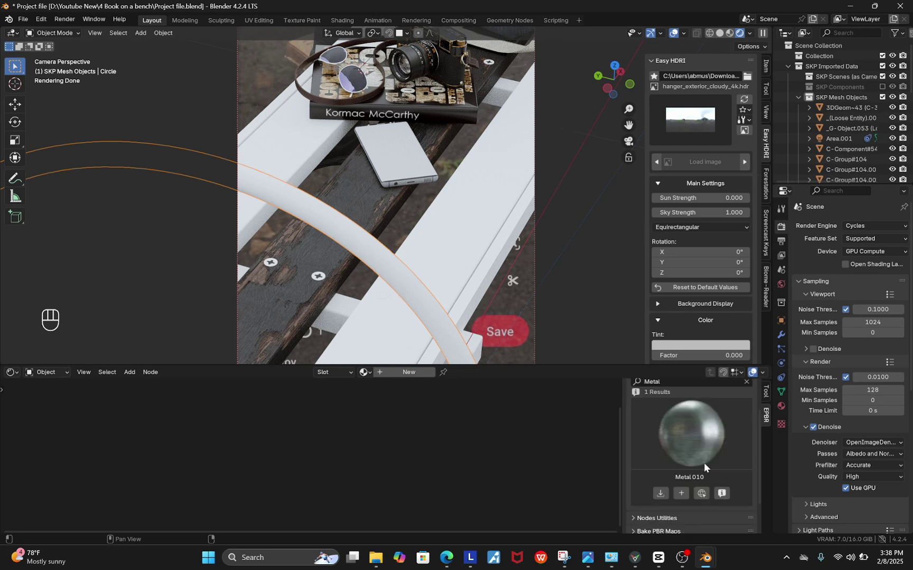
click(680, 493)
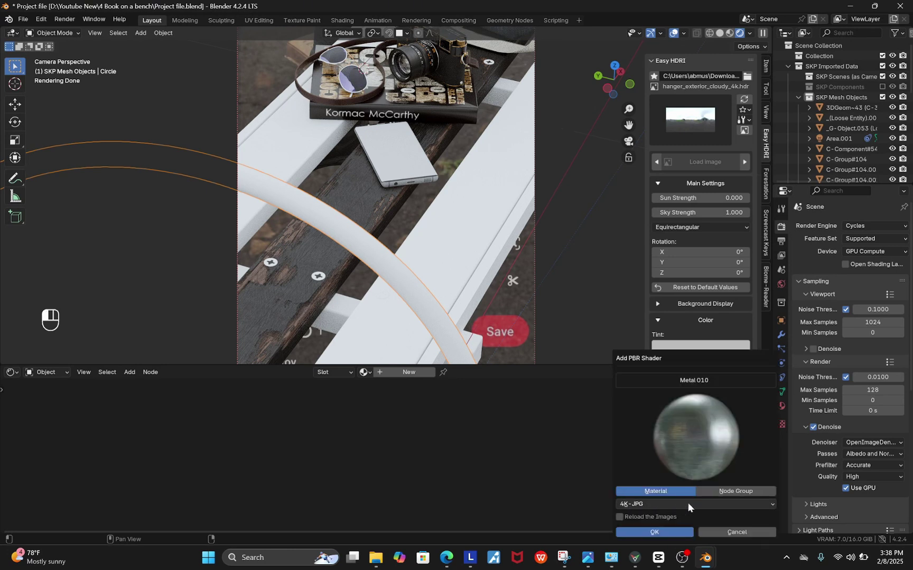
click(656, 533)
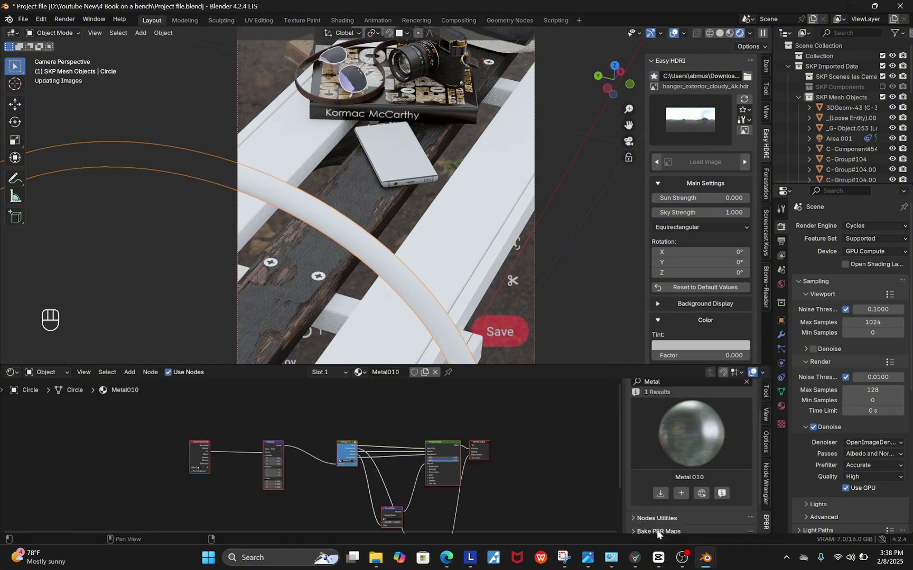
click(782, 405)
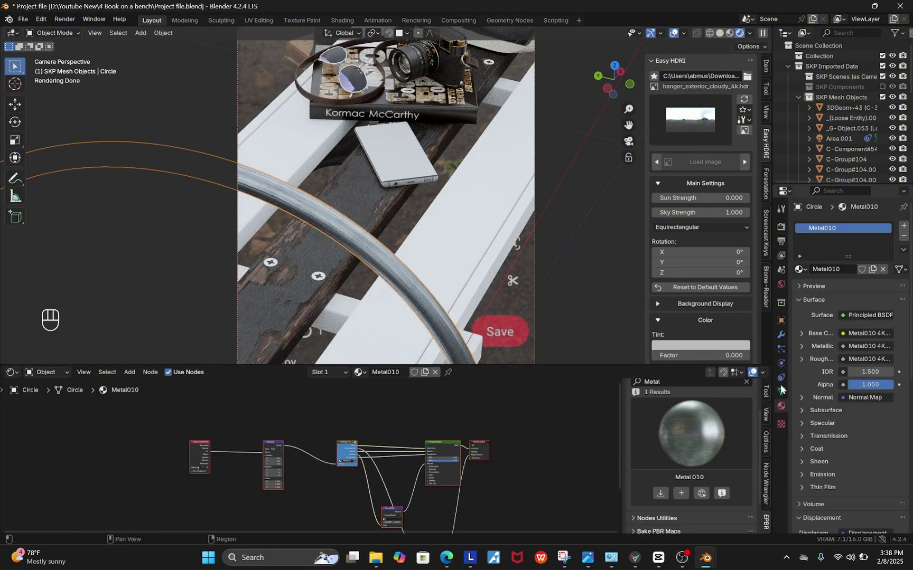
scroll(313, 208, up, 5)
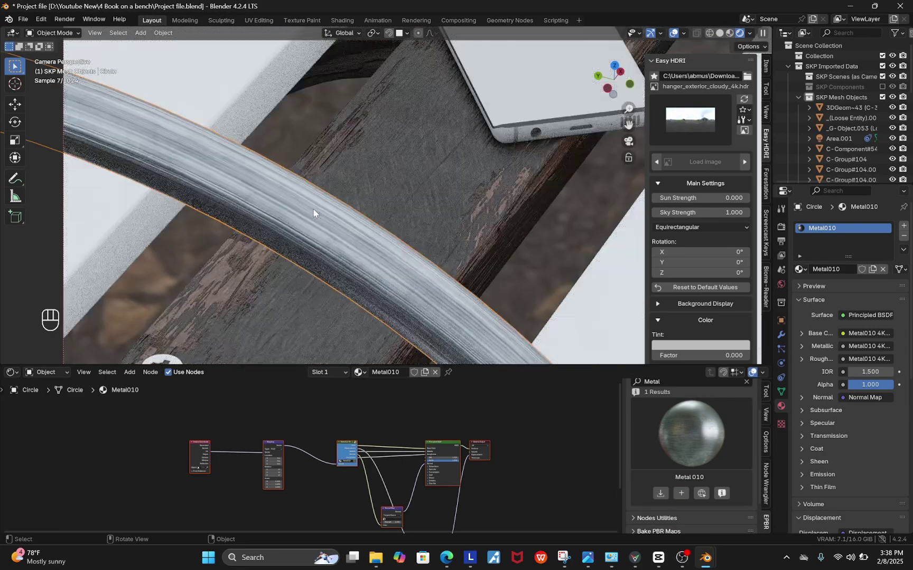
scroll(326, 210, down, 5)
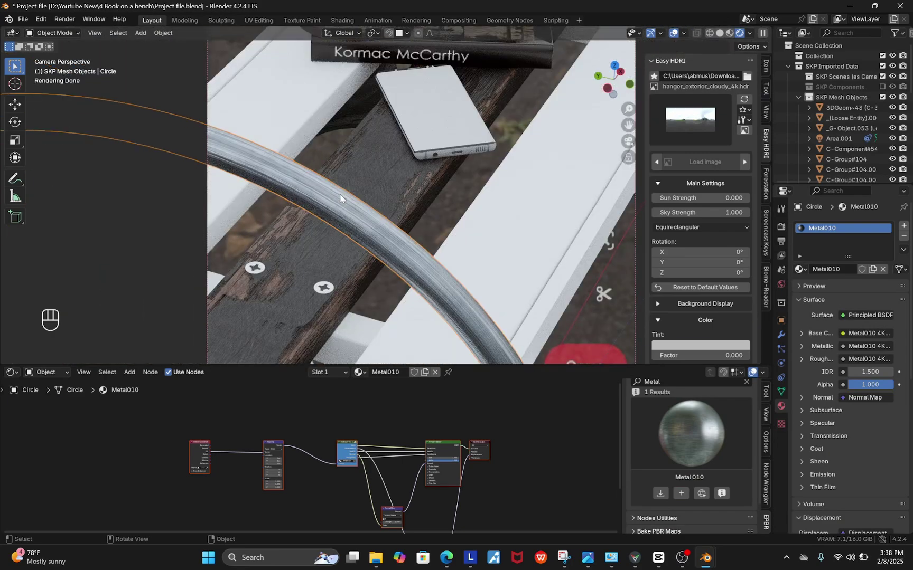
- Switch the viewport to Solid shading and enter Edit Mode on the ring's mesh
click(719, 33)
middle_drag(356, 156, 430, 170)
key(Tab)
scroll(457, 212, down, 3)
click(535, 188)
middle_drag(535, 188, 547, 215)
scroll(451, 178, up, 6)
scroll(454, 180, down, 3)
middle_drag(454, 179, 475, 140)
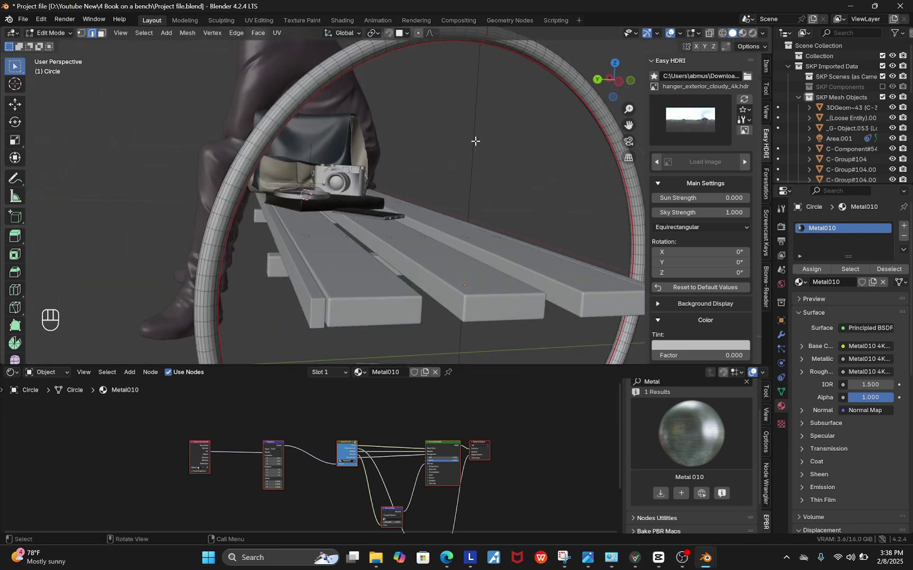
- Mark the cross-section edge loop at the crest of the ring as a seam
scroll(492, 175, down, 4)
middle_drag(491, 175, 478, 211)
scroll(434, 112, up, 5)
scroll(463, 158, up, 1)
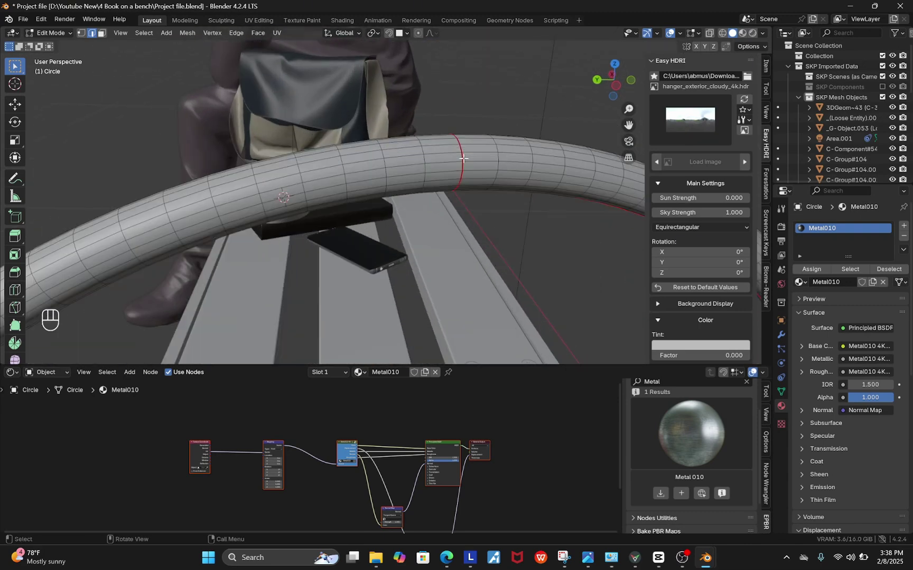
alt+click(461, 156)
right_click(421, 154)
click(375, 330)
scroll(400, 66, down, 2)
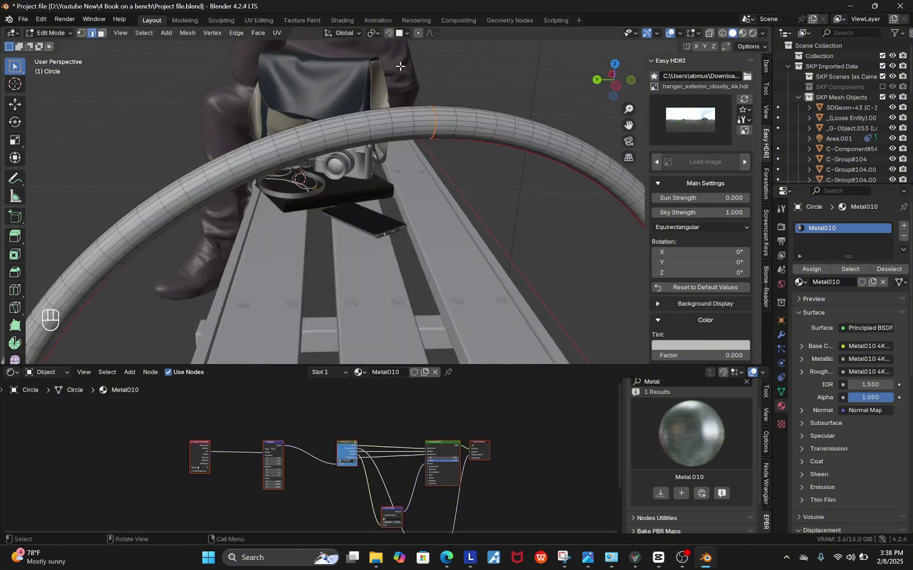
- Mark the lengthwise edge loop running around the inner side of the ring as a seam
middle_drag(400, 67, 519, 145)
scroll(520, 144, up, 5)
alt+click(520, 164)
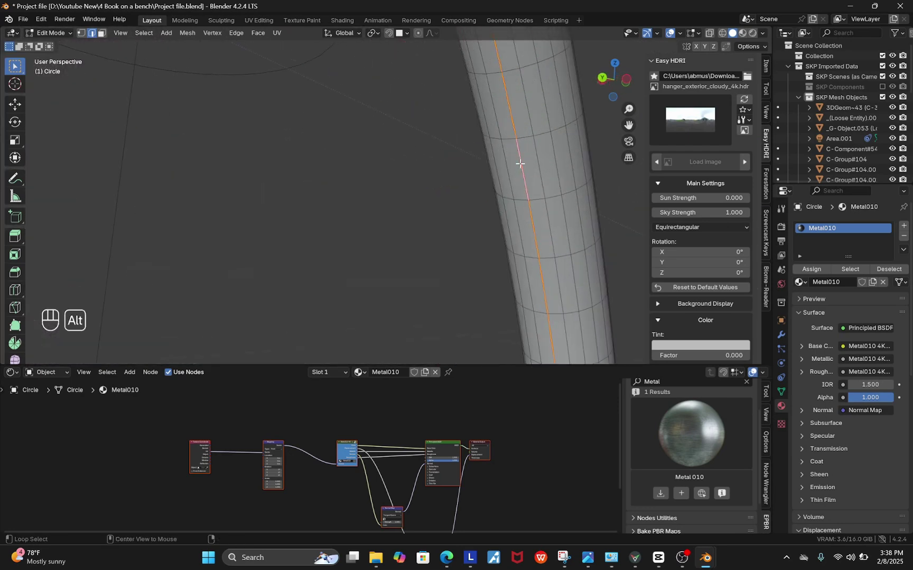
right_click(519, 164)
click(478, 215)
scroll(483, 193, down, 4)
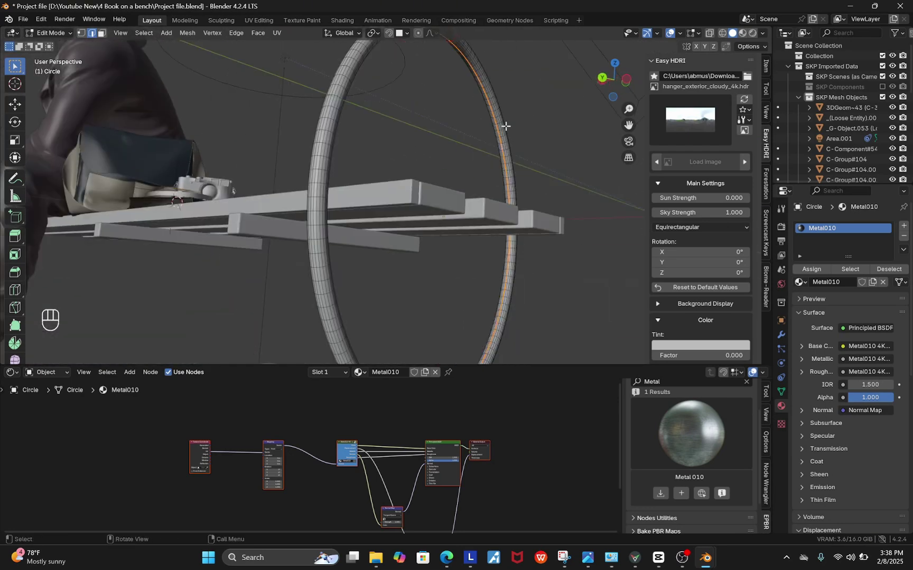
- Mark the cross-section edge loop at the lowest point of the ring as a seam
middle_drag(505, 125, 398, 310)
scroll(393, 328, up, 5)
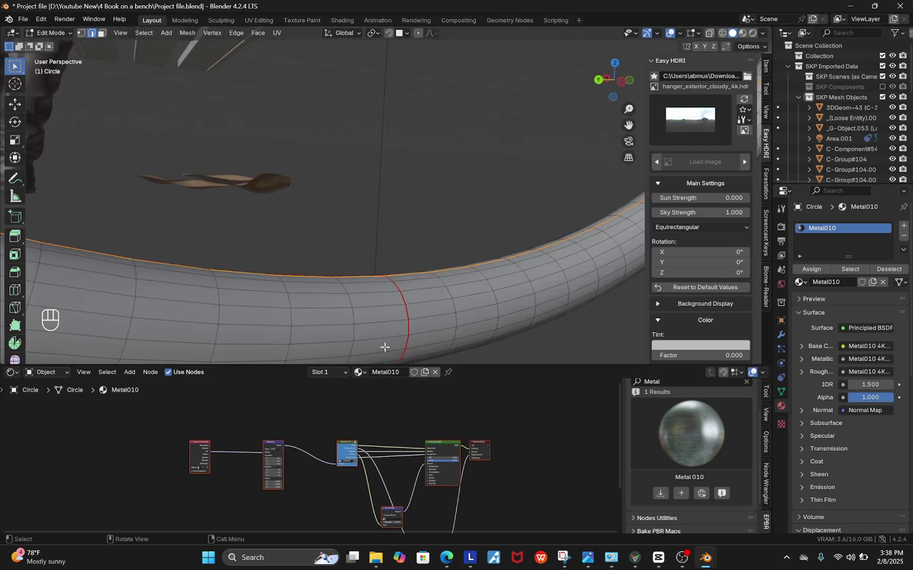
alt+click(407, 311)
right_click(407, 311)
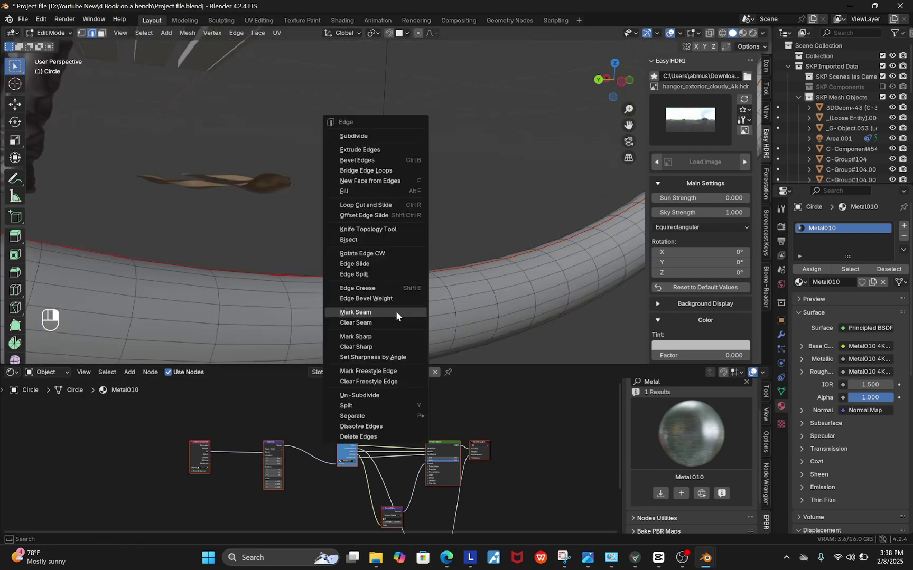
click(396, 311)
scroll(425, 251, down, 5)
middle_drag(425, 251, 390, 282)
scroll(280, 267, up, 3)
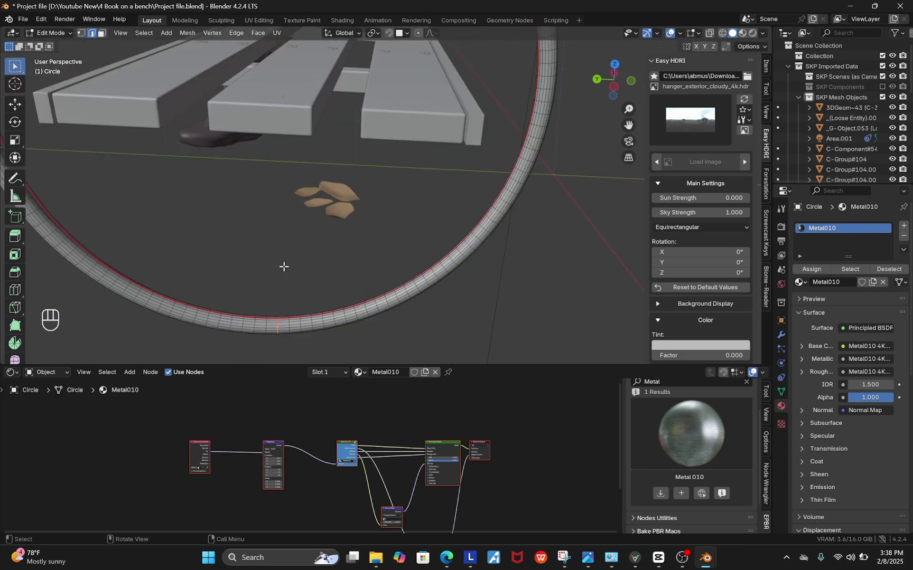
key(a)
key(u)
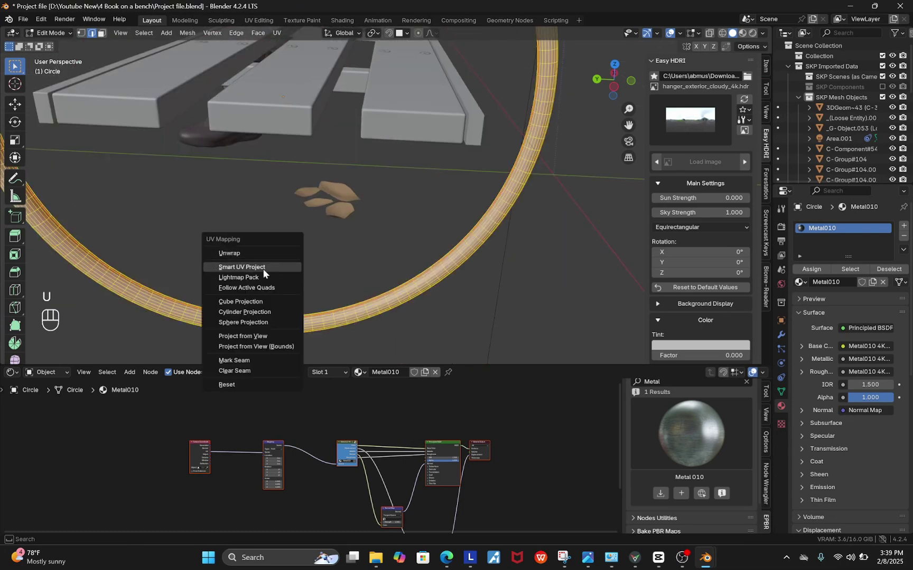
key(Escape)
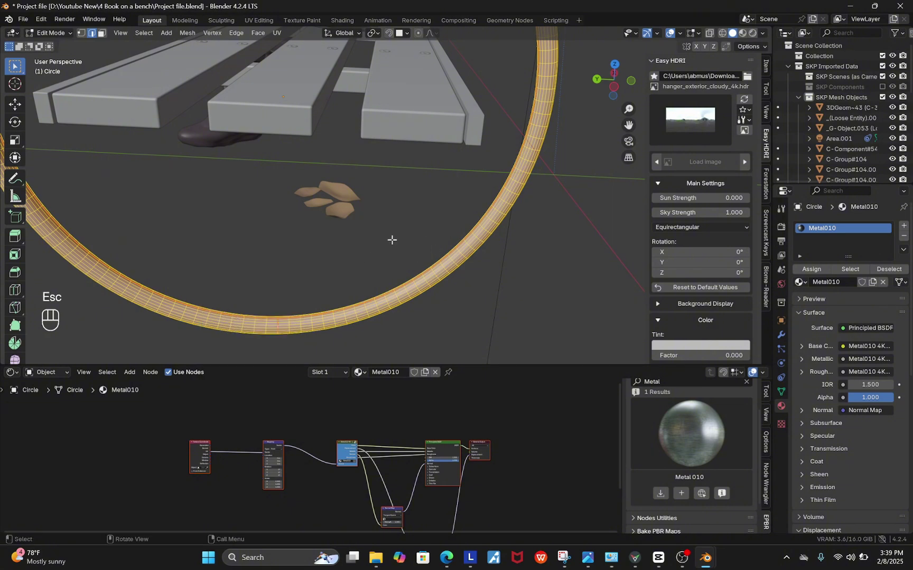
- Return to Object Mode and show the ring through the camera with Rendered shading
key(Tab)
key(KP_0)
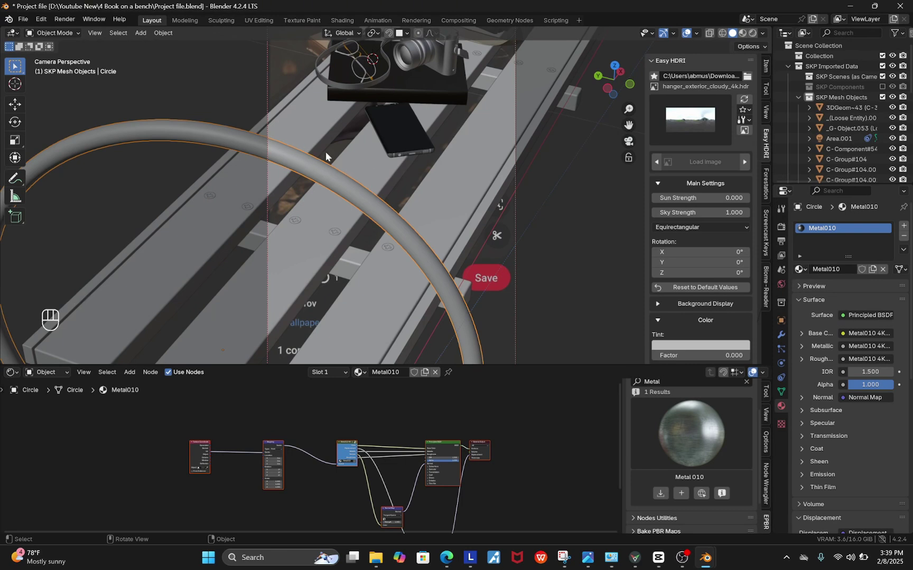
click(751, 34)
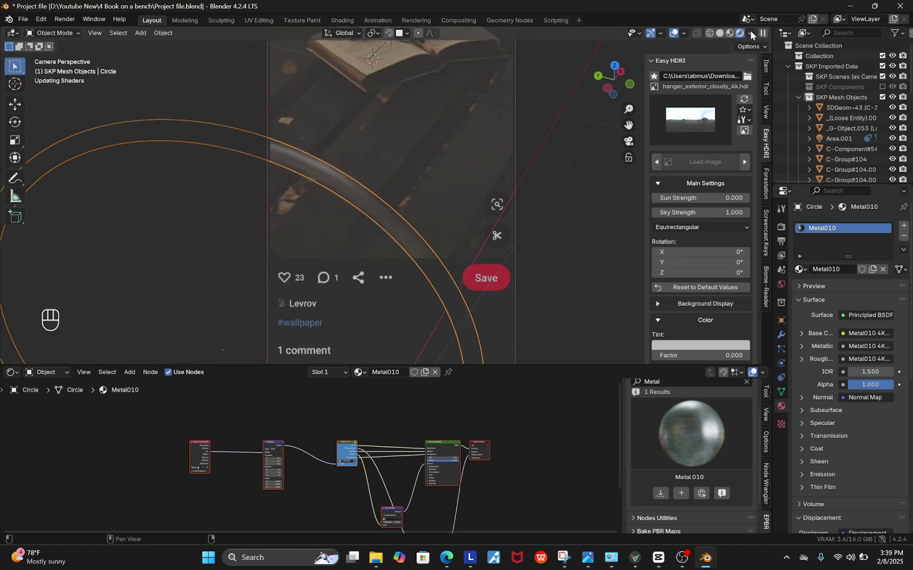
scroll(371, 206, up, 3)
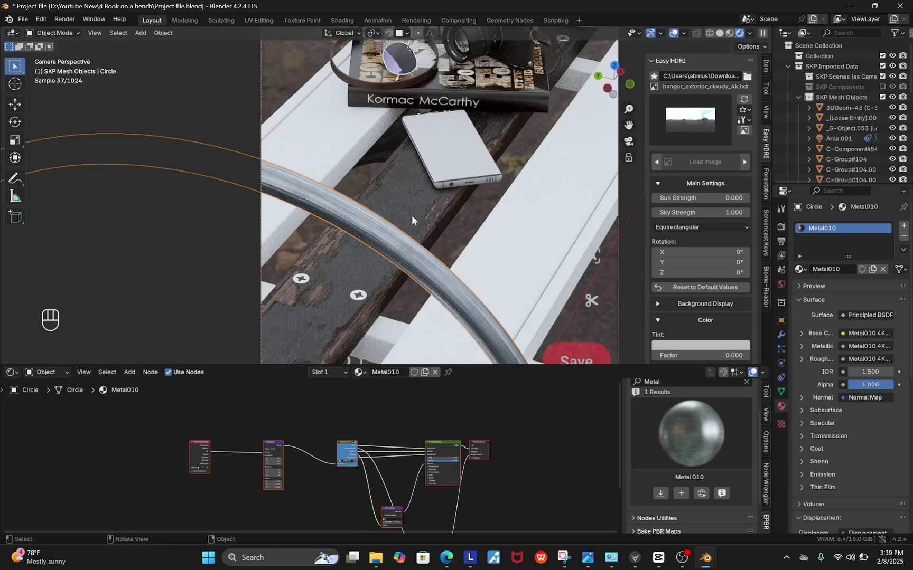
- Add a Value node to the ring's Metal010 material and connect it to the Mapping node's Scale input
scroll(290, 486, up, 5)
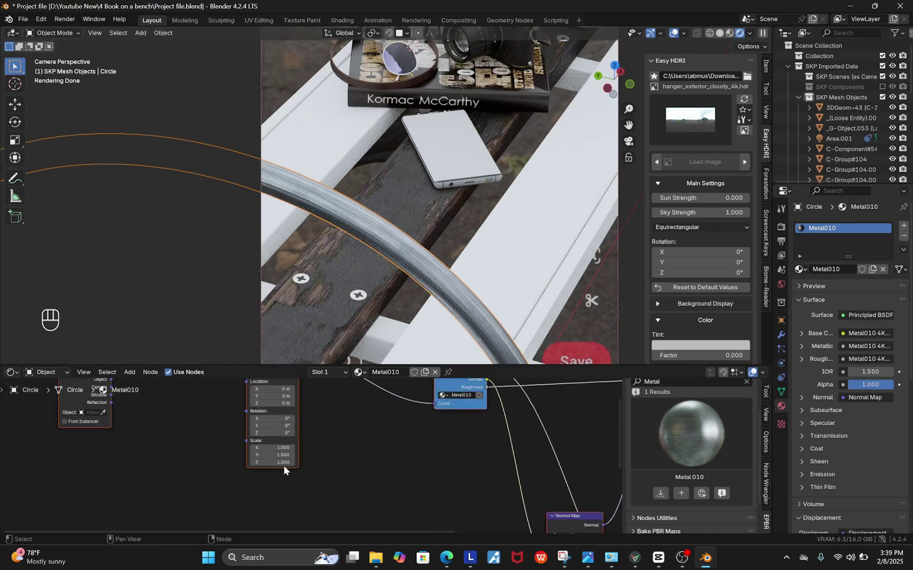
scroll(207, 437, down, 2)
key(shift+a)
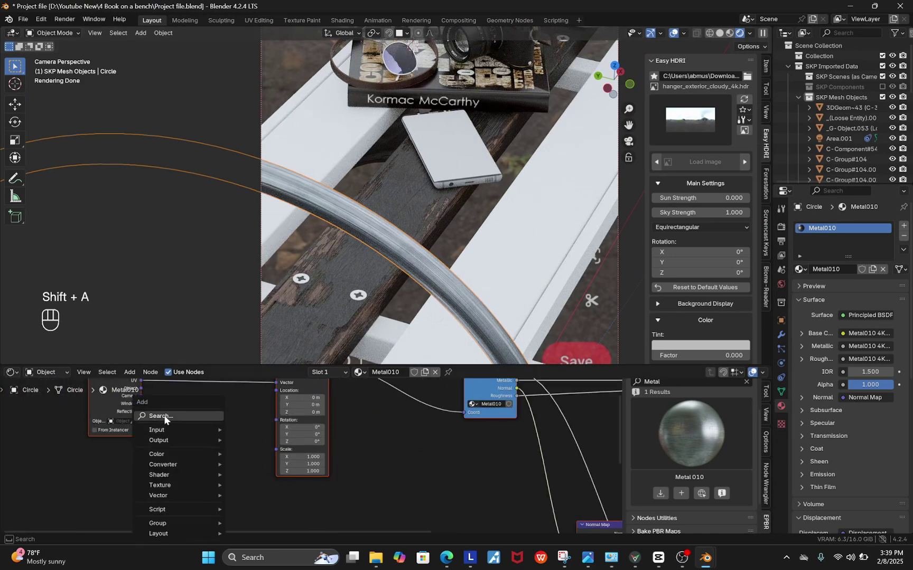
mouse_move(169, 429)
click(180, 452)
key(Escape)
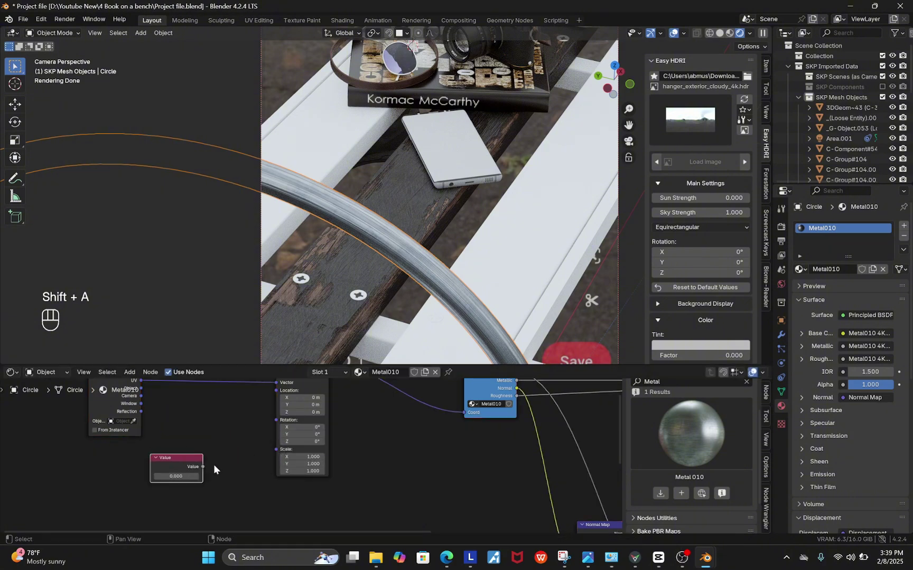
drag(206, 460, 275, 450)
- Try a texture scale of 2 in the Value node and settle on 1
scroll(180, 454, up, 2)
click(170, 479)
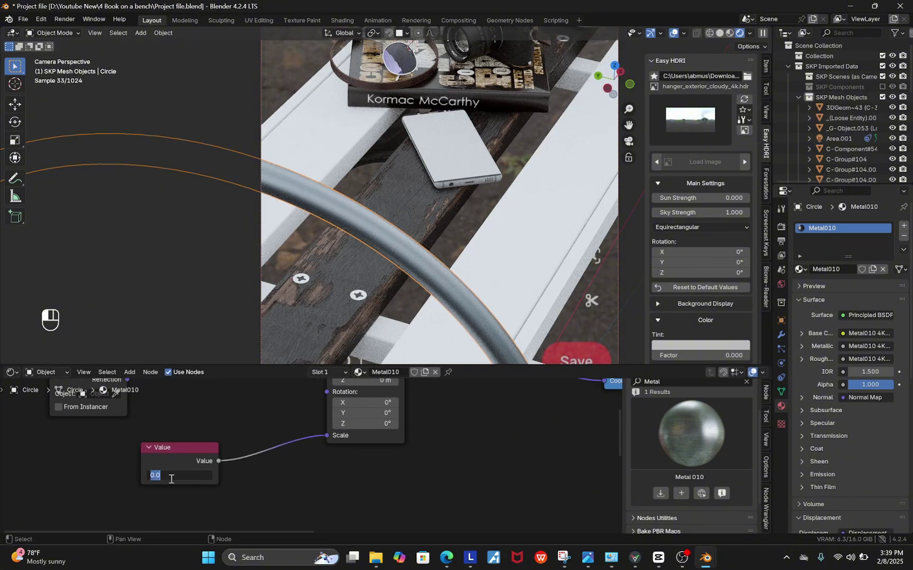
text(2)
key(Return)
scroll(194, 489, up, 1)
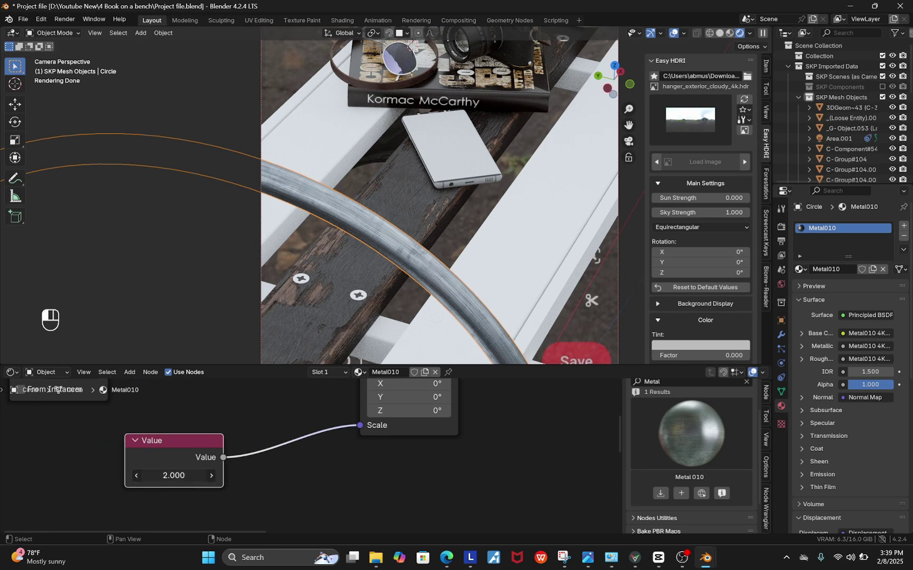
click(194, 478)
text(1)
key(Return)
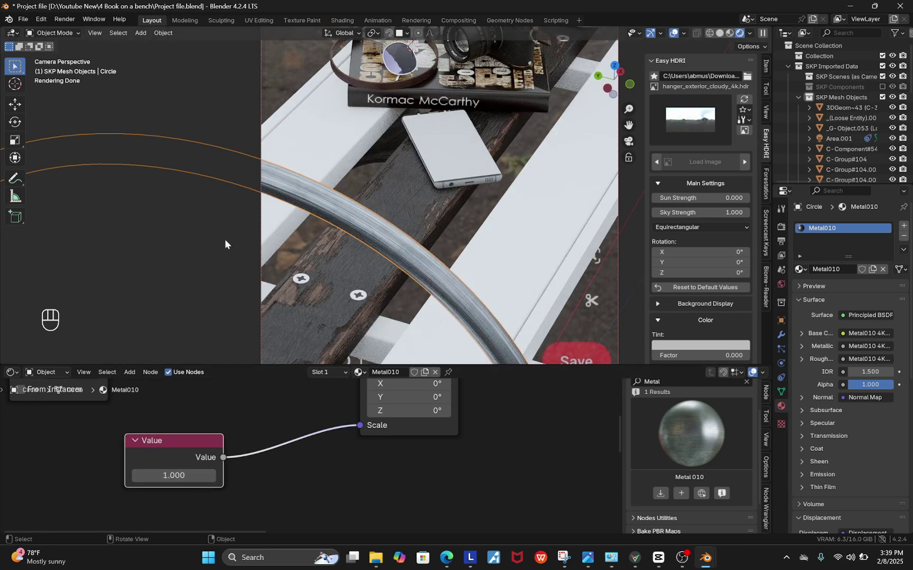
- Set the Displacement node's Scale to 0.005 in the ring's metal material
scroll(211, 475, down, 6)
scroll(484, 512, up, 5)
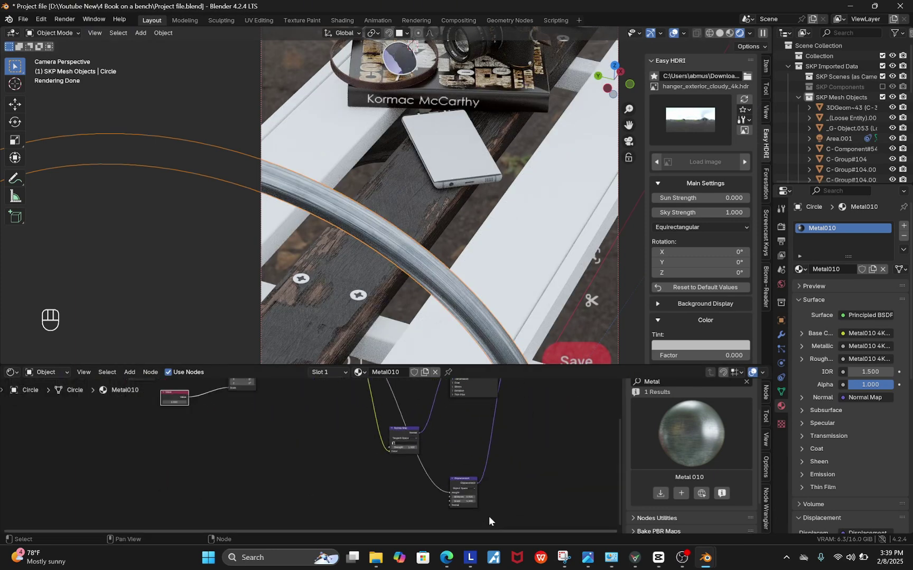
click(441, 498)
text(.005)
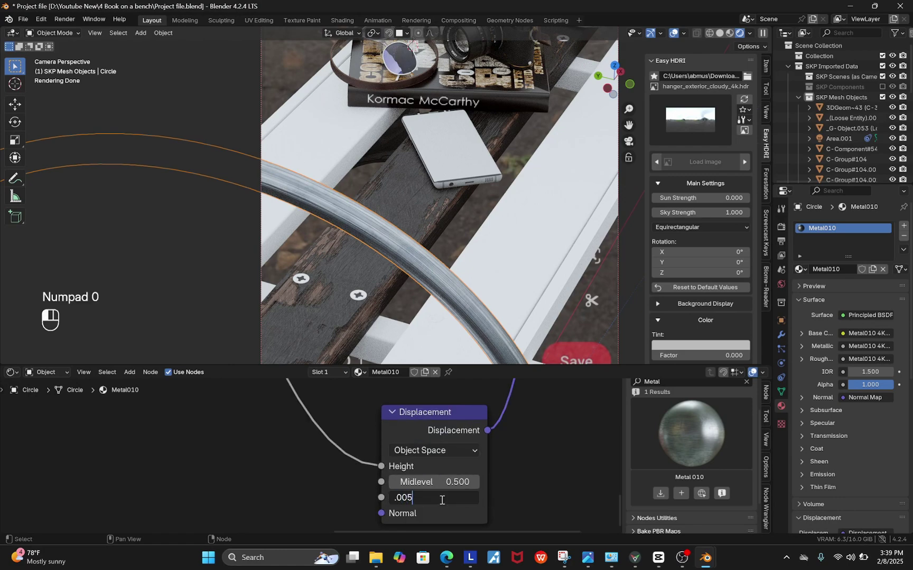
key(Return)
scroll(394, 271, up, 4)
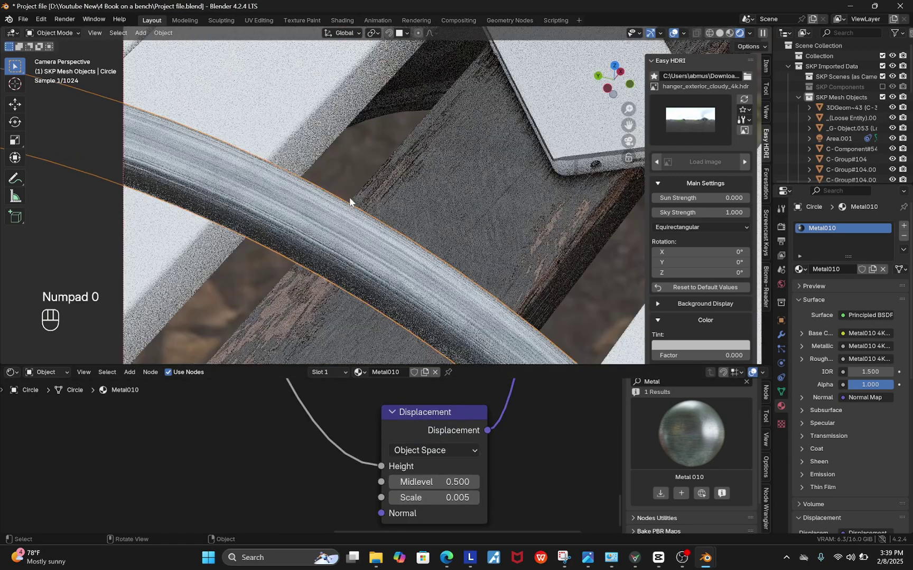
- Disconnect the Normal Map node from the Principled BSDF's Normal input
scroll(520, 476, down, 6)
scroll(465, 454, up, 6)
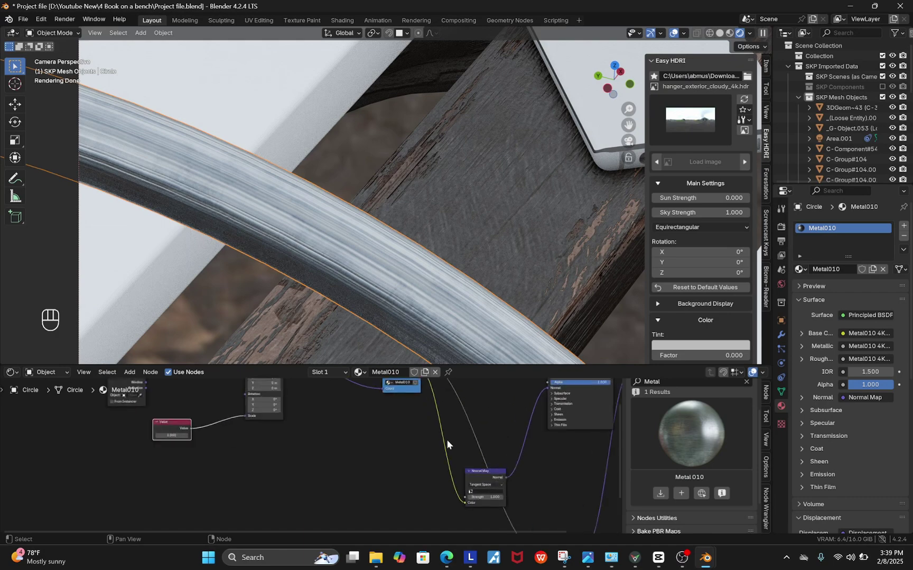
drag(454, 391, 385, 416)
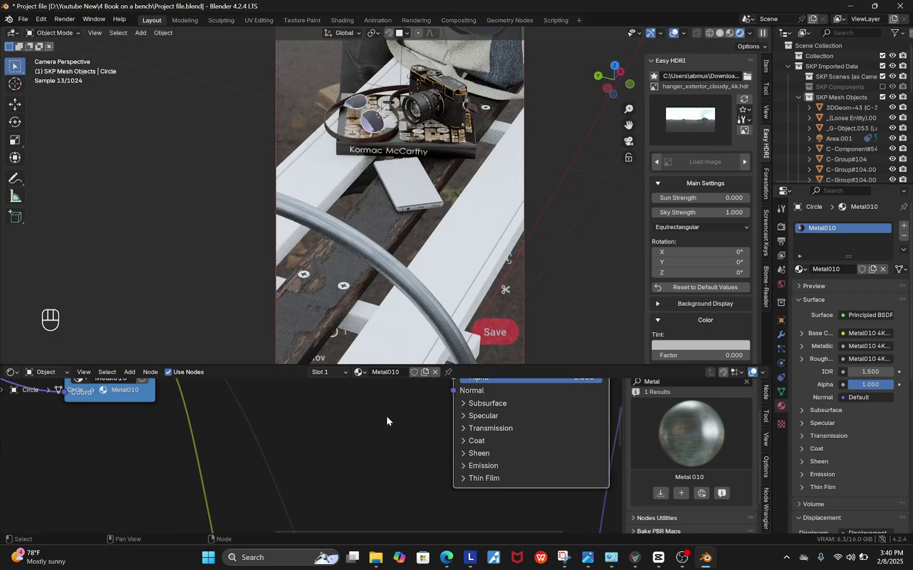
- Set the Displacement node's Scale to 0.05 in the ring's metal material
scroll(386, 416, down, 5)
scroll(401, 273, up, 4)
scroll(438, 469, up, 7)
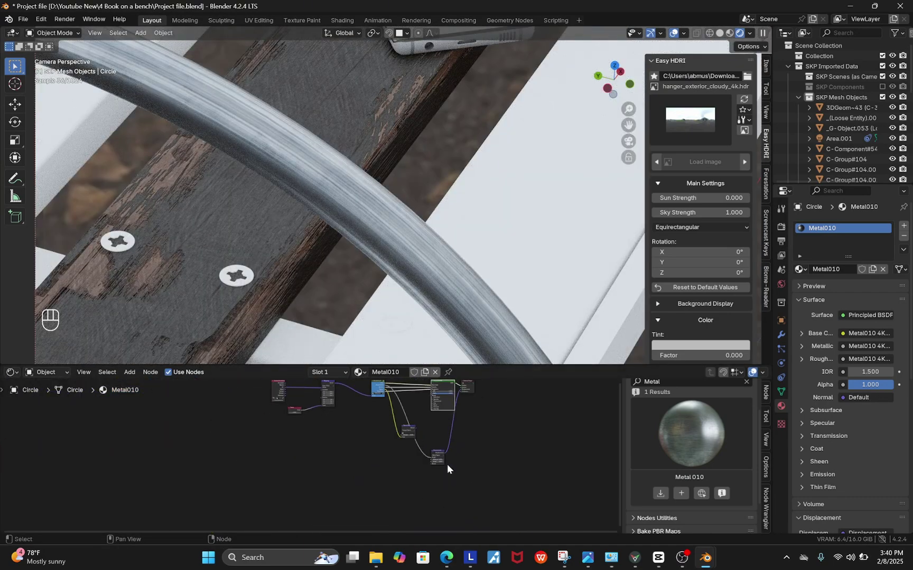
click(411, 446)
text(.05)
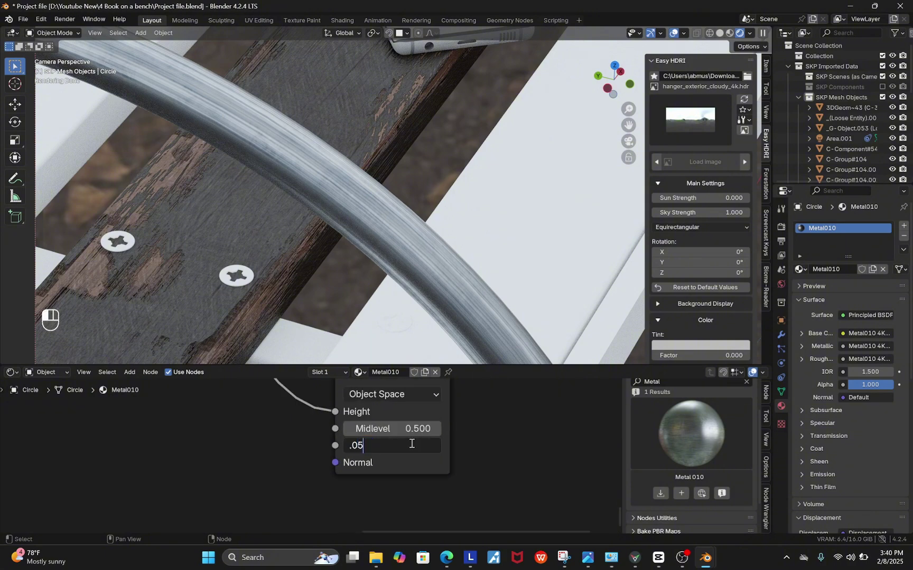
key(Return)
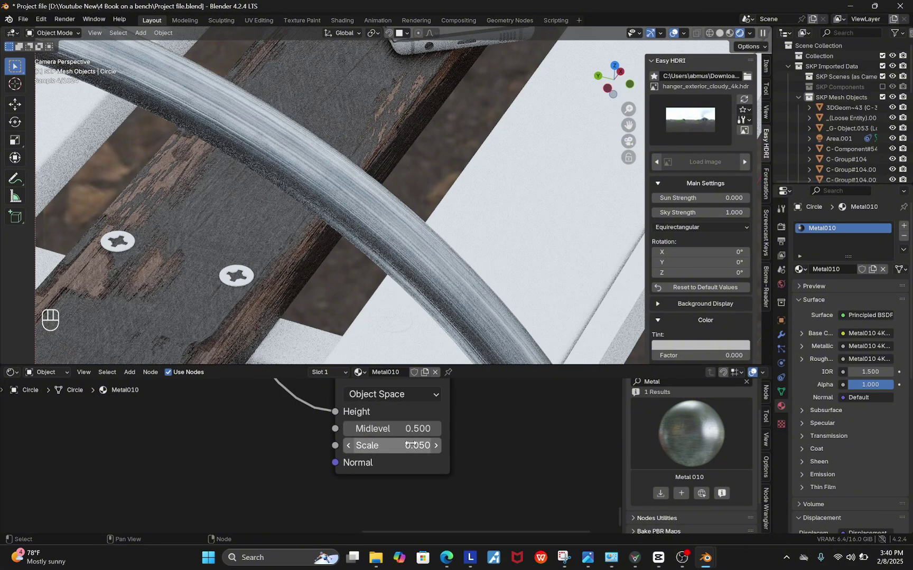
scroll(346, 247, down, 5)
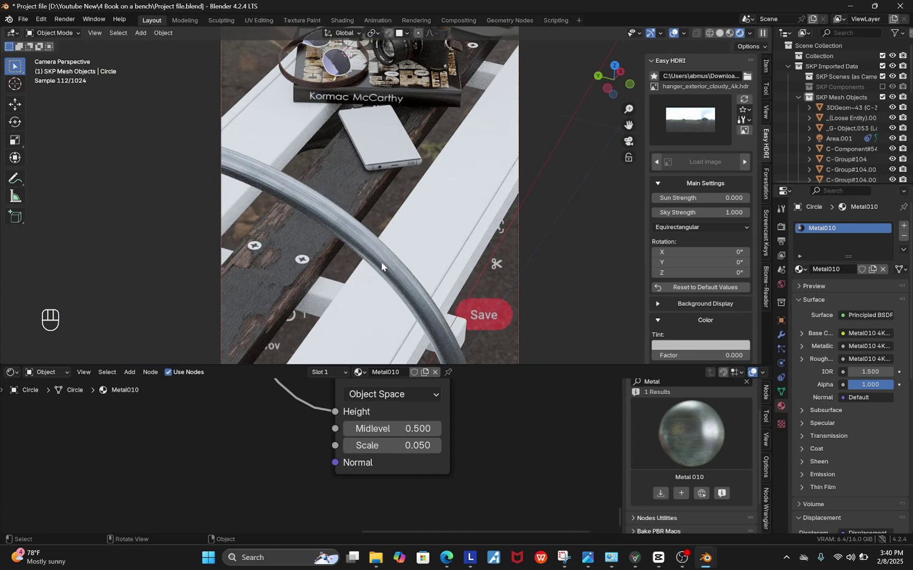
- Assign the ring's Metal010 material to the crossbar beneath the planks and select the crossbar
scroll(406, 252, down, 3)
scroll(365, 236, up, 5)
click(364, 237)
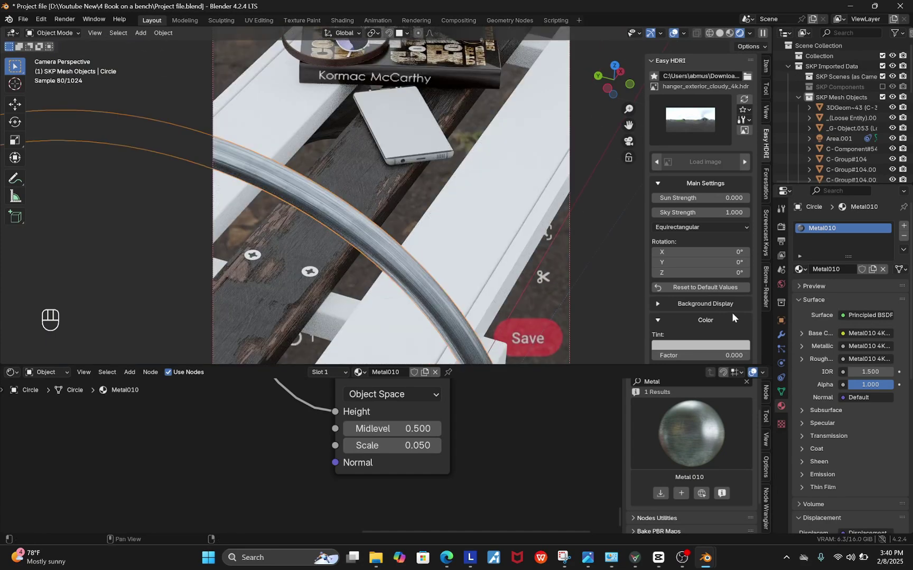
drag(801, 270, 325, 319)
scroll(332, 312, up, 4)
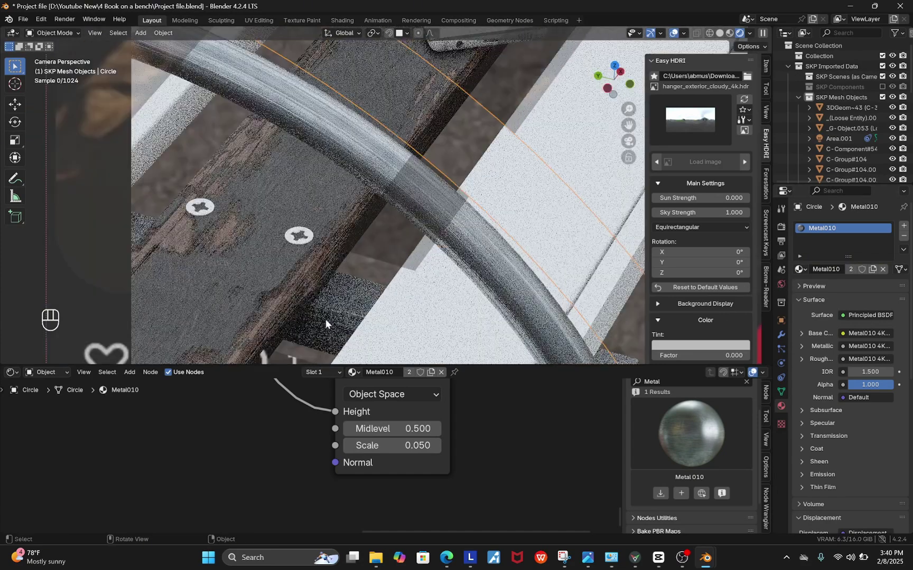
scroll(355, 291, up, 3)
click(361, 307)
scroll(343, 286, up, 2)
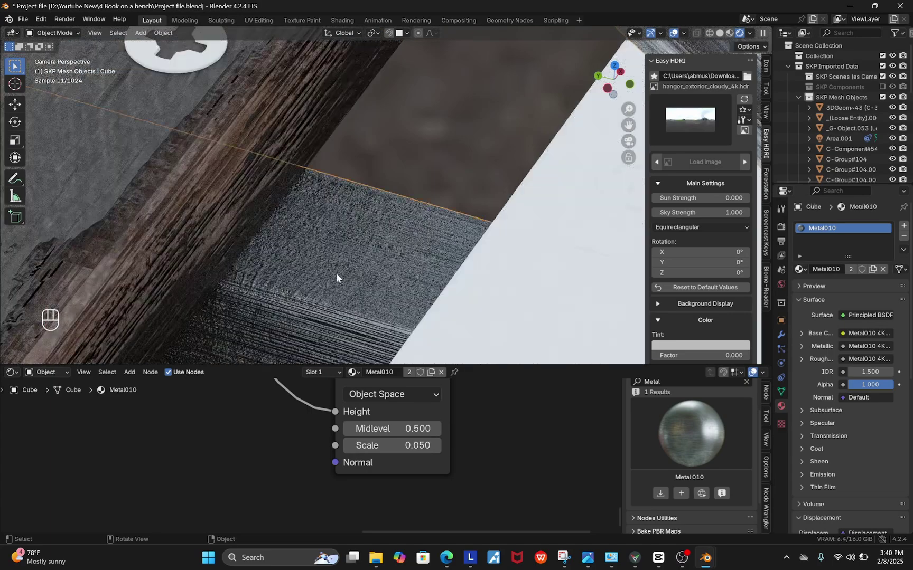
- Try lowering the Displacement Scale of the shared metal material to about 0 and undo it
scroll(359, 468, down, 2)
drag(394, 455, 370, 455)
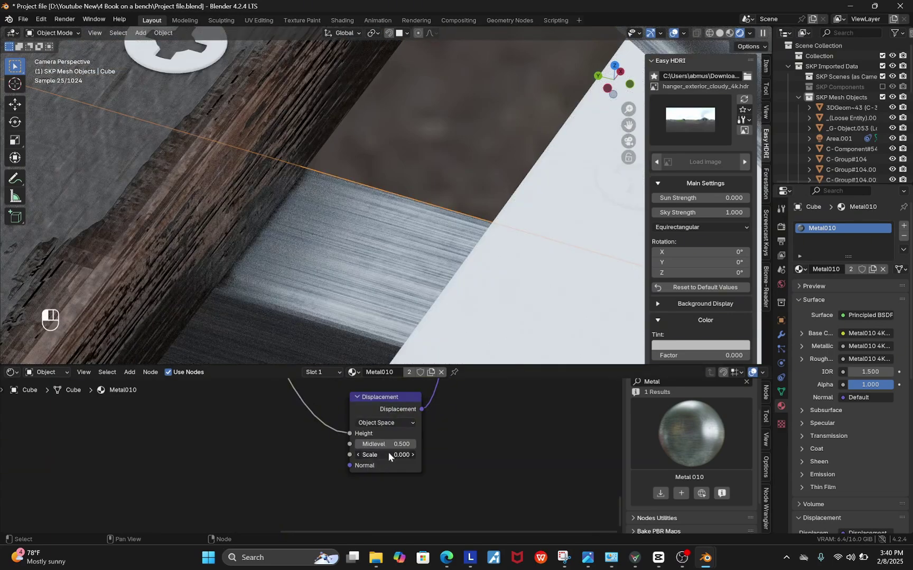
key(ctrl+z)
scroll(412, 478, down, 2)
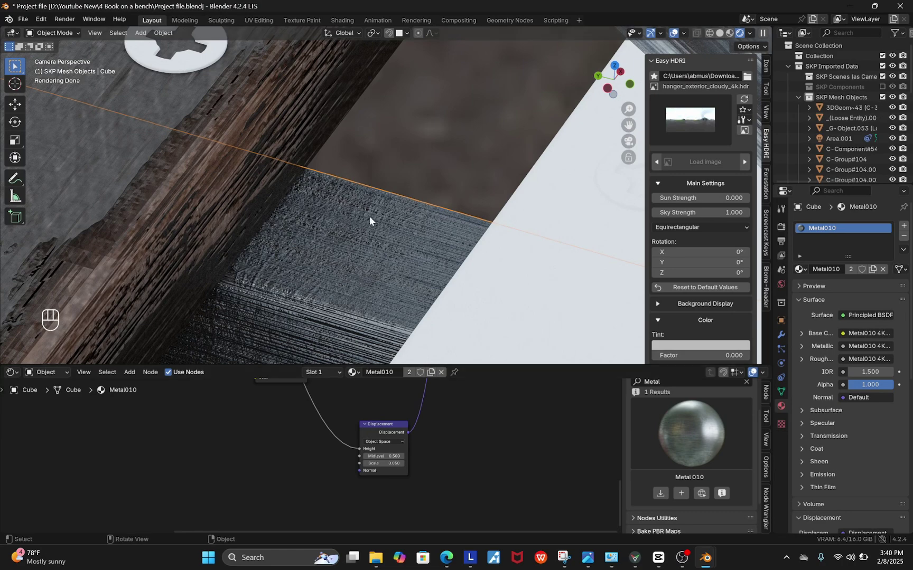
- Make the crossbar's metal material a single-user copy and lower its Displacement Scale to about 0
click(873, 270)
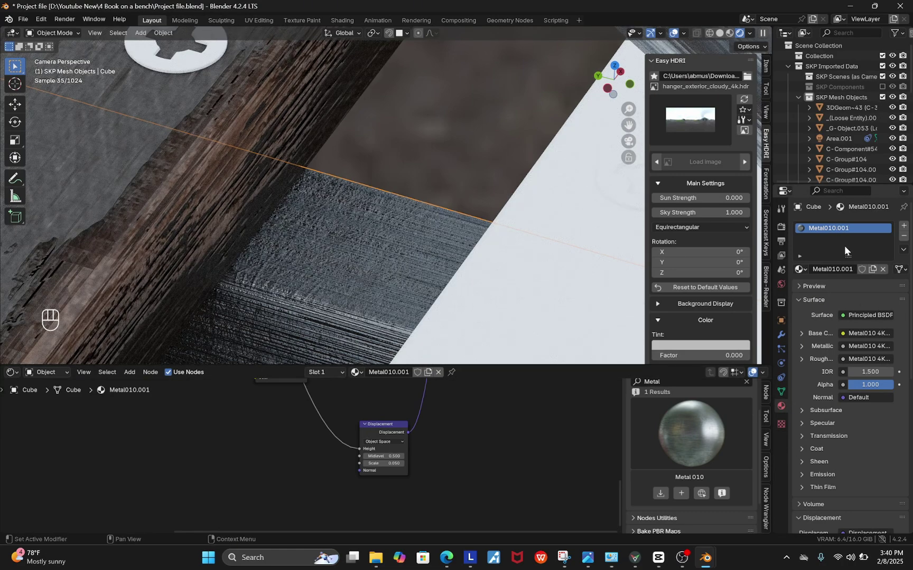
middle_drag(476, 232, 411, 237)
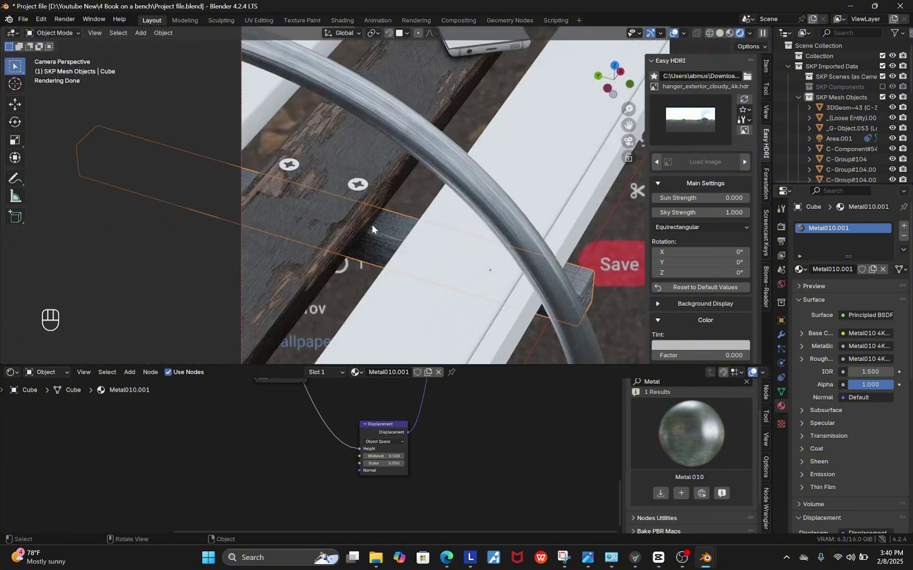
scroll(401, 226, up, 2)
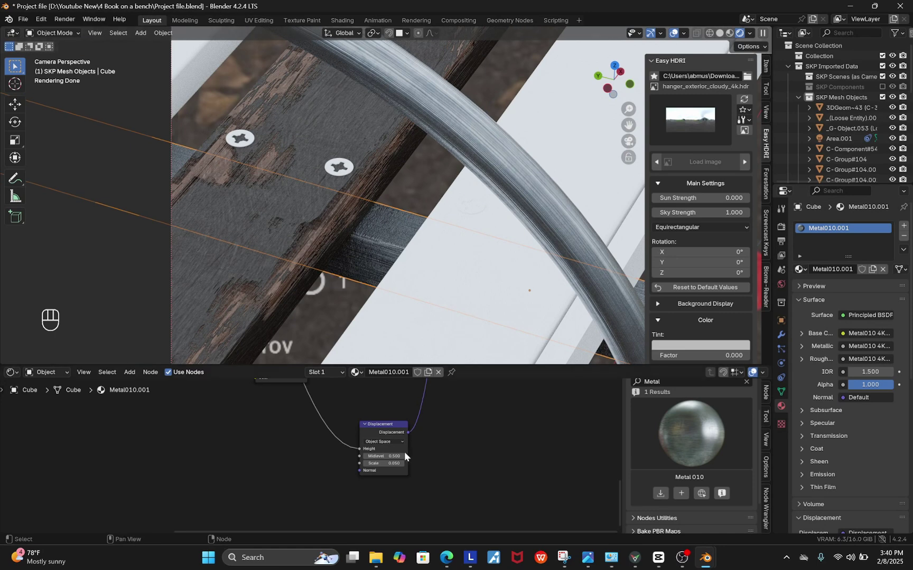
scroll(404, 452, up, 3)
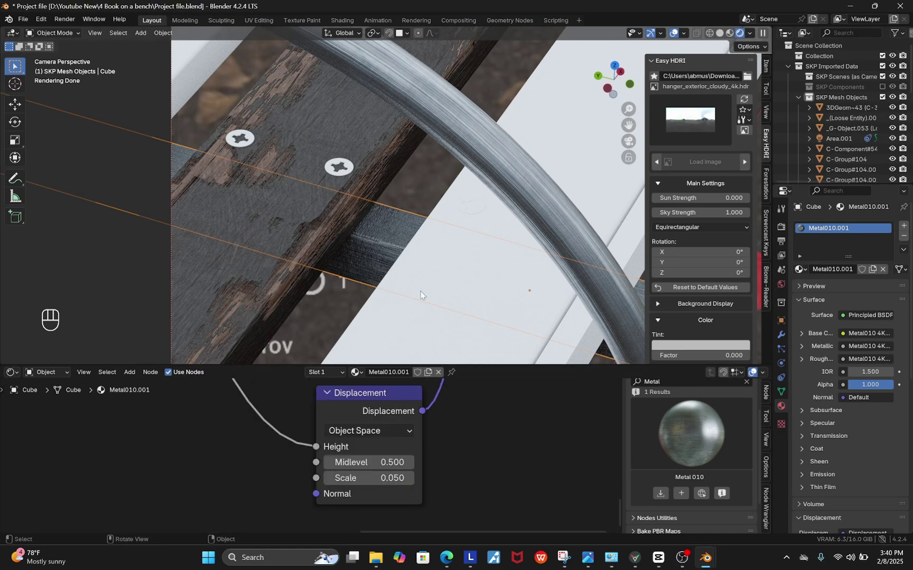
scroll(386, 478, up, 2)
shift+drag(380, 475, 368, 475)
scroll(408, 254, up, 3)
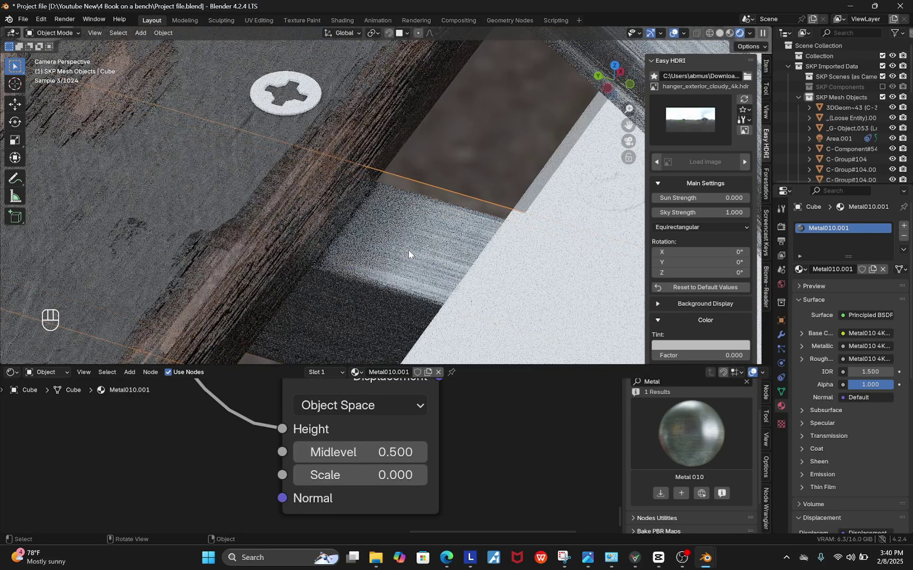
scroll(408, 254, up, 2)
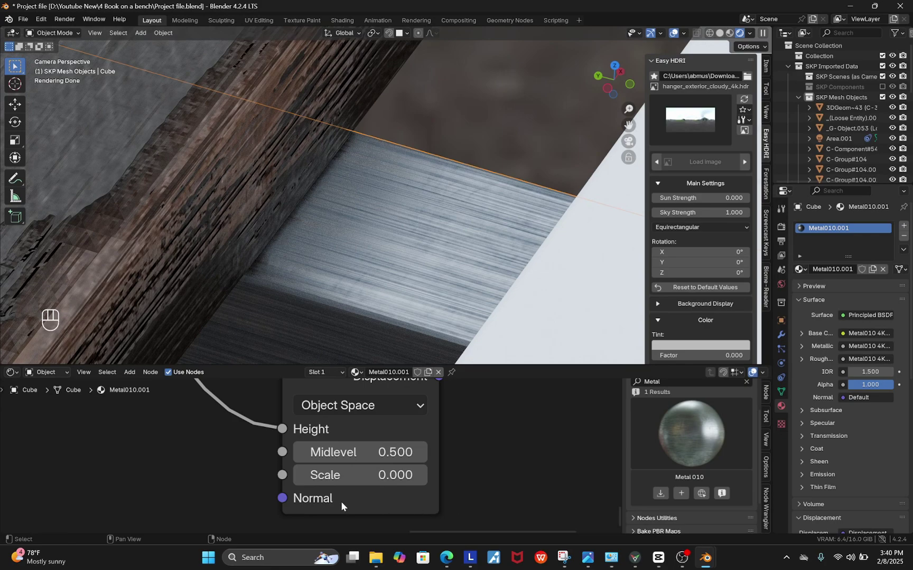
- Give the selected plank screw a new material with Metallic 1.000 and Roughness about 0.089, and darken its Base Color
scroll(341, 501, down, 8)
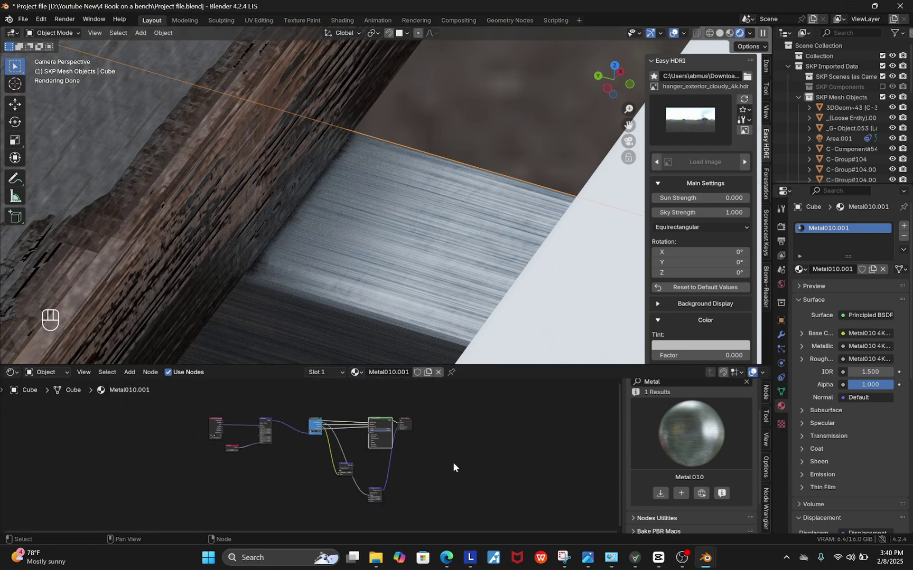
scroll(367, 286, down, 8)
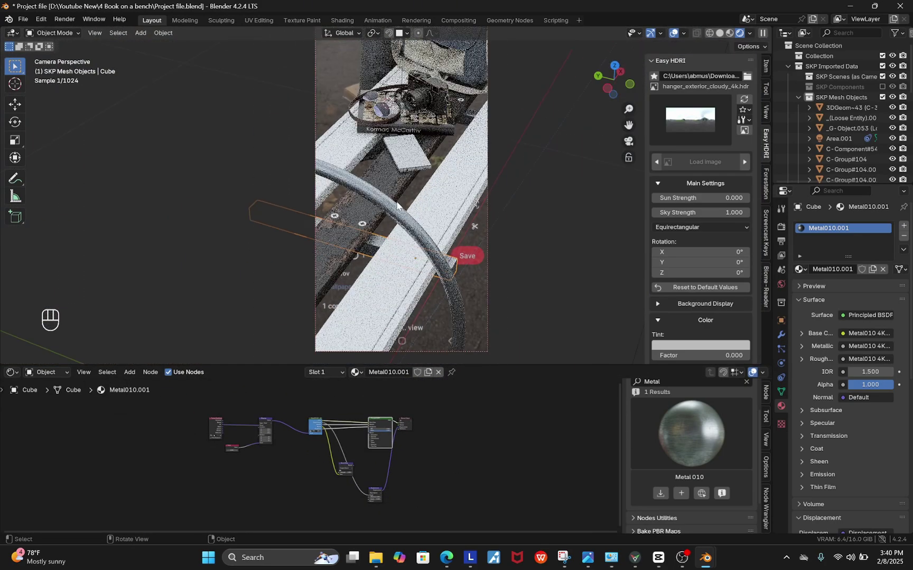
scroll(397, 204, up, 10)
click(330, 230)
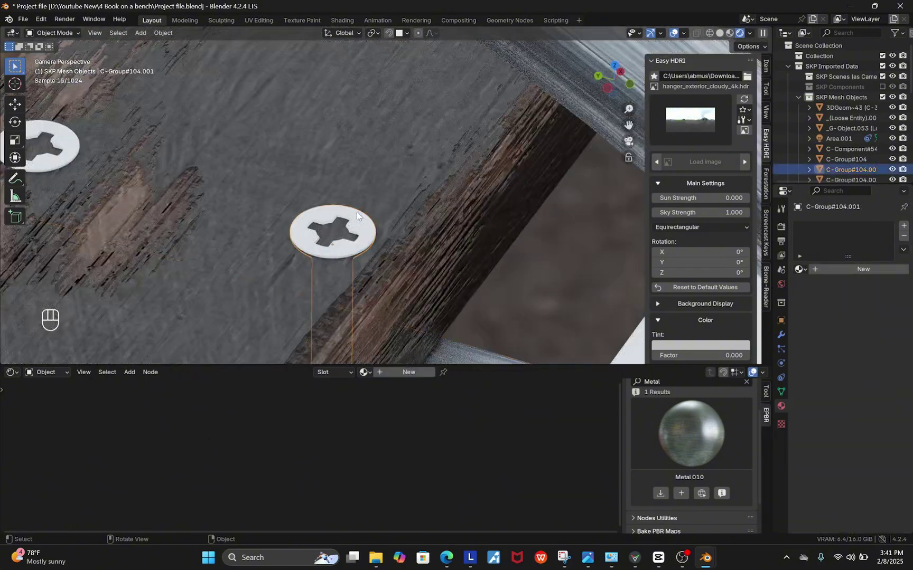
click(868, 270)
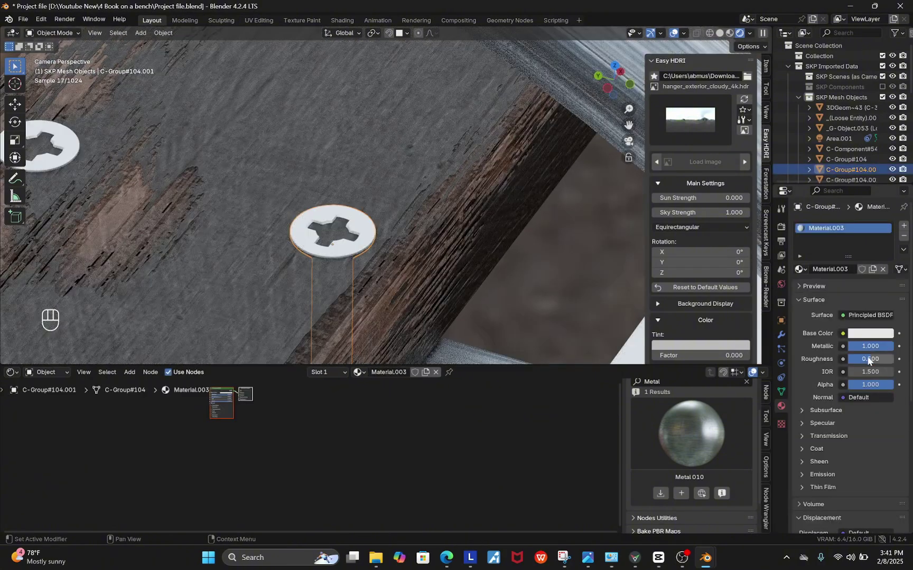
drag(868, 359, 856, 360)
click(868, 334)
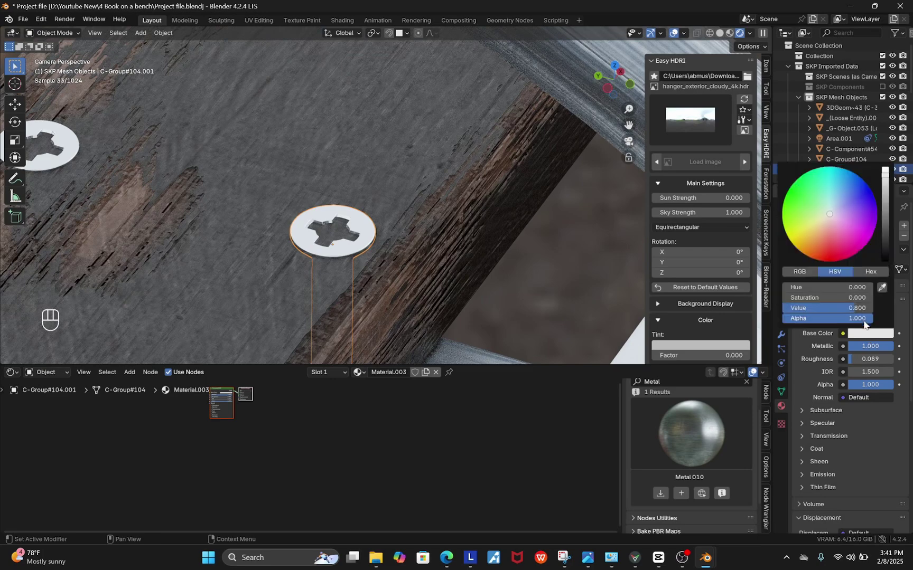
drag(861, 308, 808, 307)
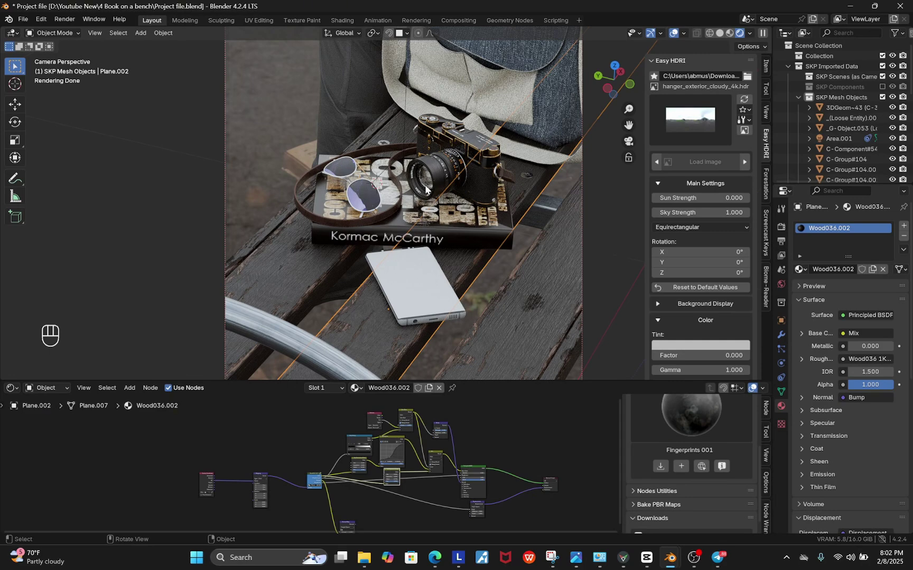
- Select the phone lying on the planks and enter Edit Mode on its mesh, with the Tela screen material's nodes in view
scroll(426, 187, down, 4)
scroll(452, 235, up, 3)
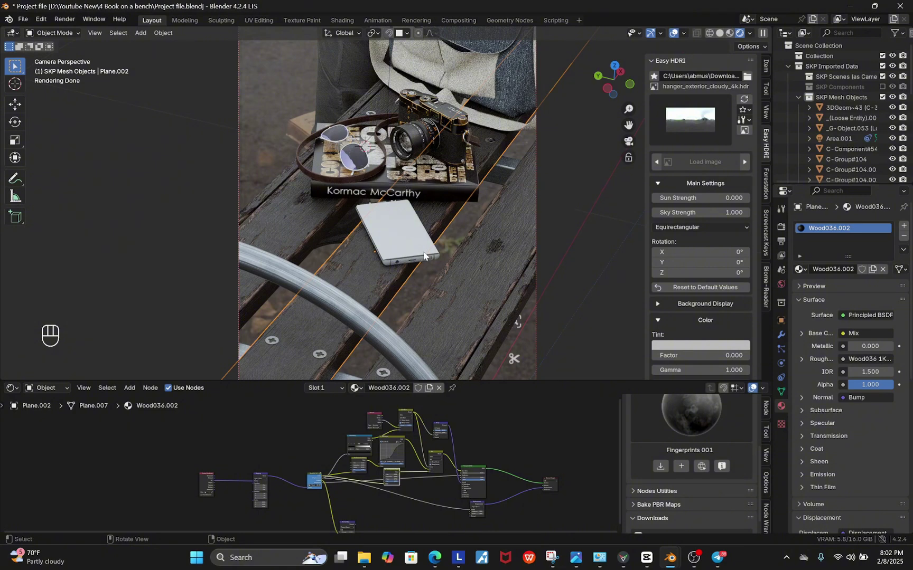
scroll(410, 224, up, 3)
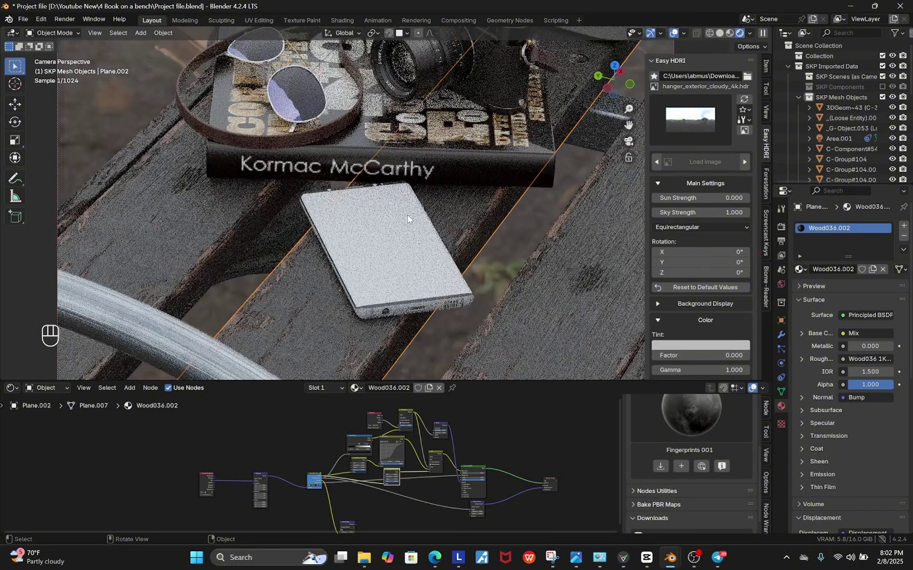
click(395, 249)
key(Home)
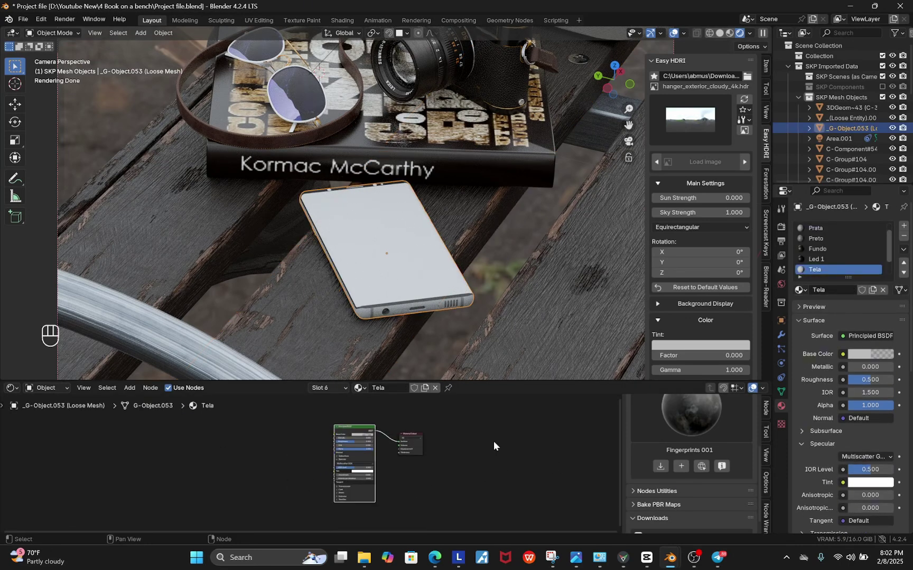
scroll(382, 248, up, 3)
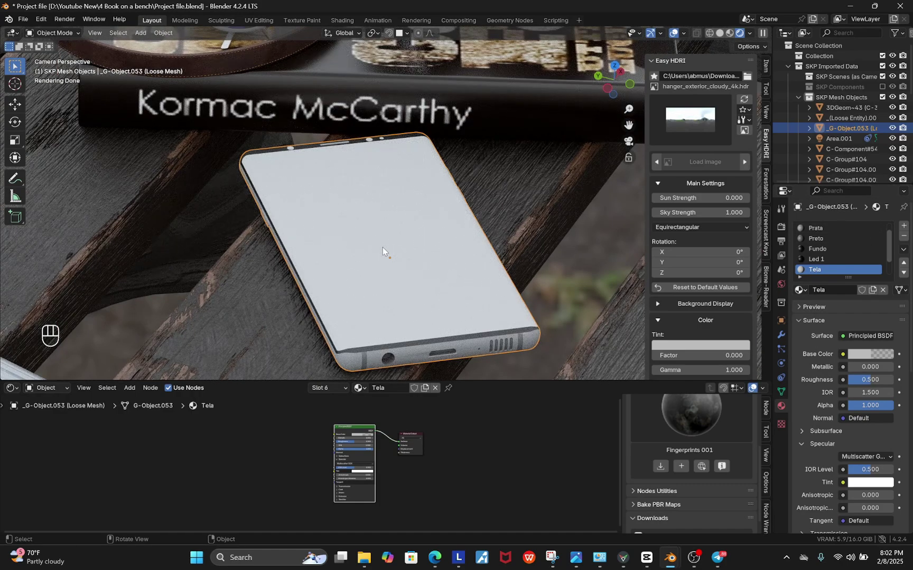
key(Tab)
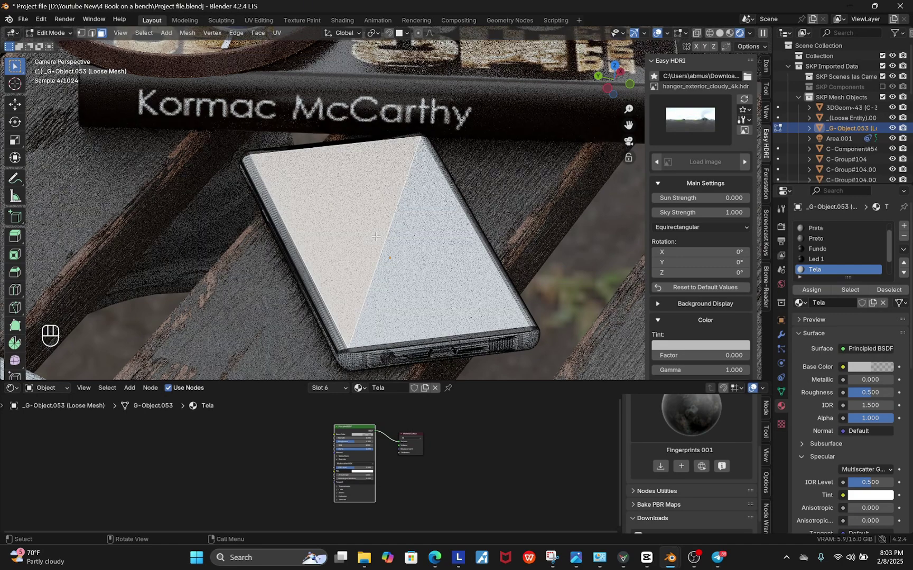
scroll(469, 470, down, 4)
scroll(470, 470, up, 5)
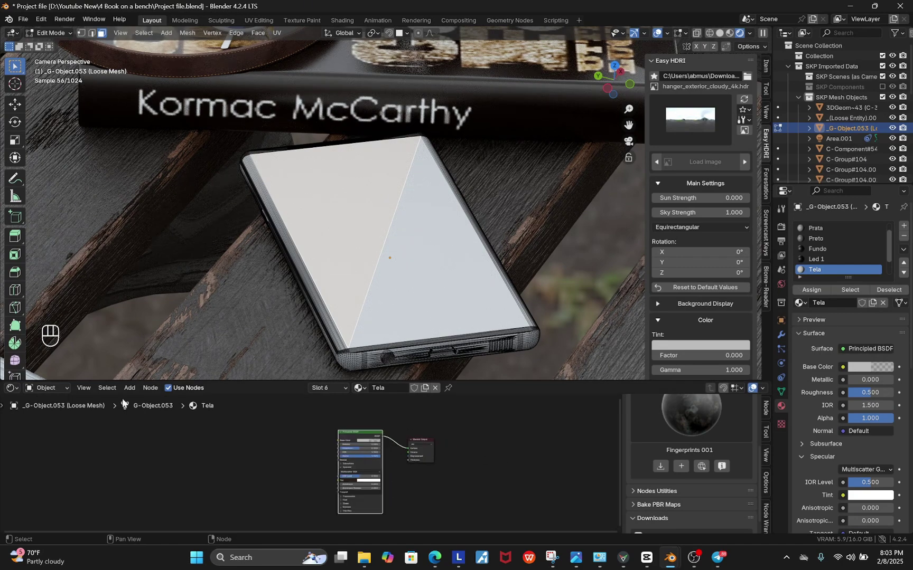
click(12, 387)
scroll(424, 485, up, 4)
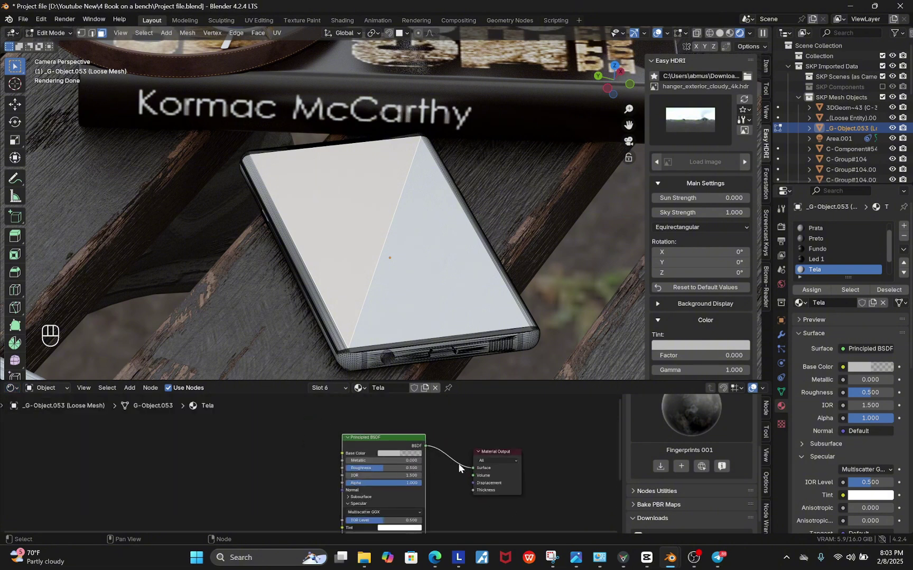
- Replace the Tela material's Principled BSDF with a Glass BSDF connected to the Surface output, and hide the viewport overlays
key(x)
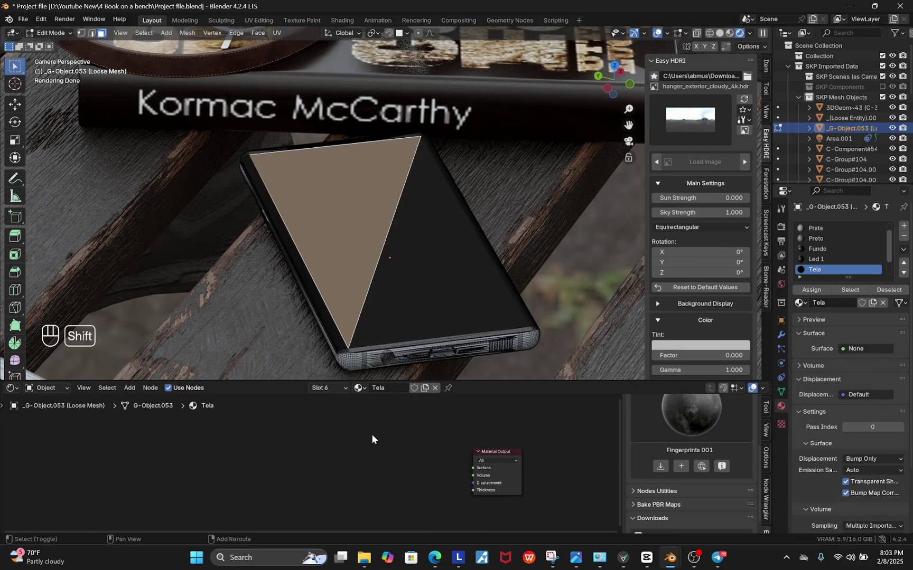
key(shift+a)
text(gl)
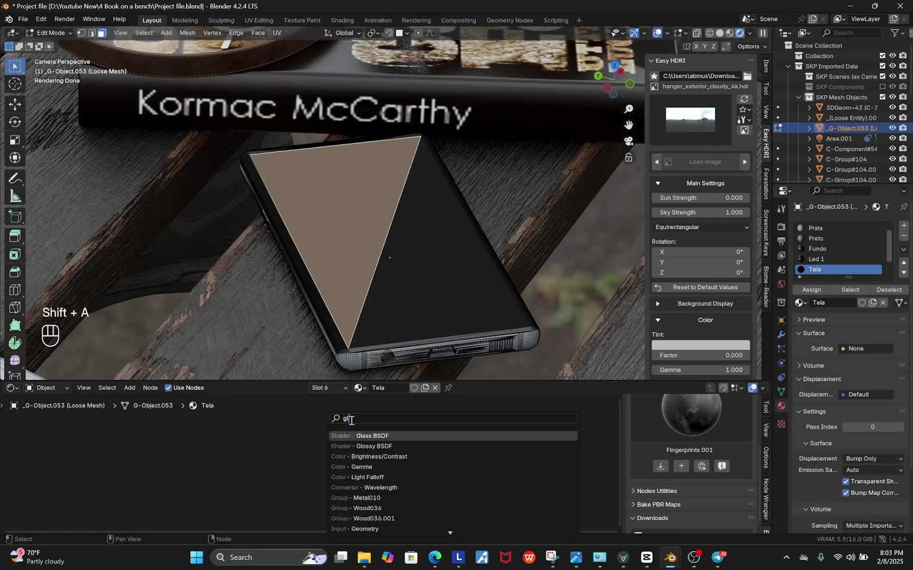
click(382, 437)
click(348, 448)
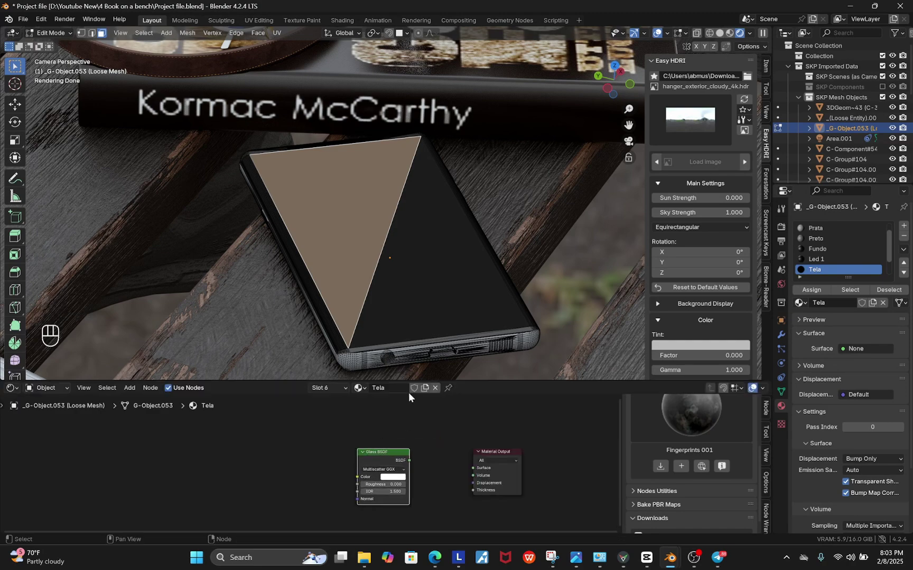
scroll(418, 487, up, 1)
drag(405, 452, 491, 461)
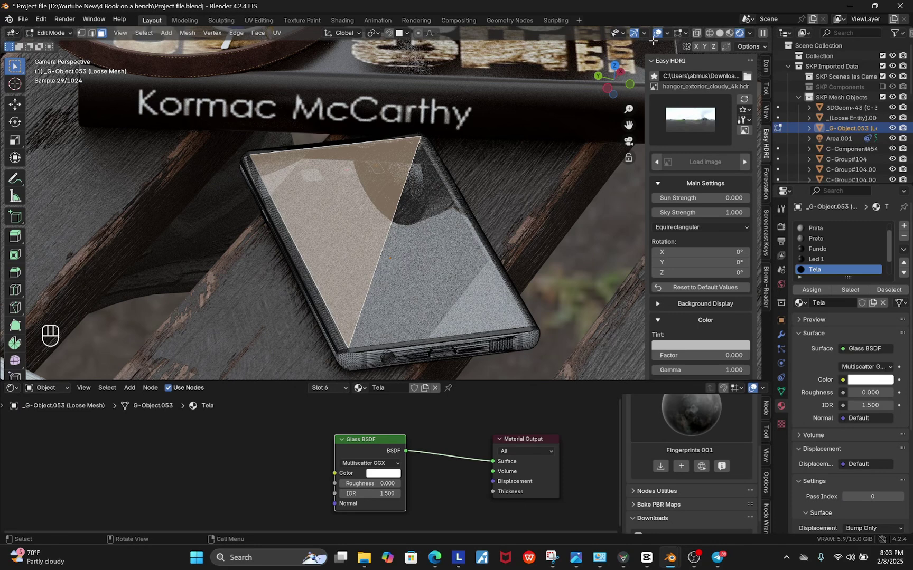
click(659, 33)
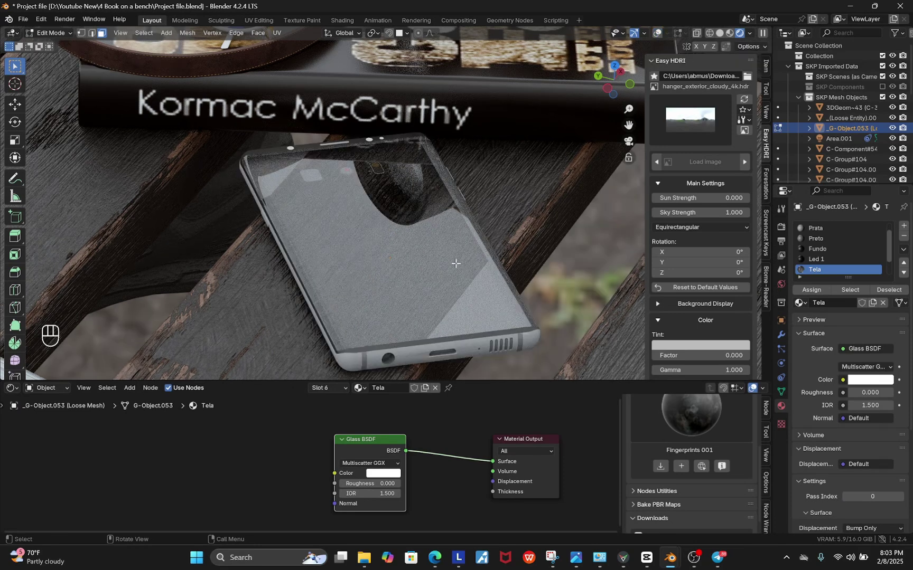
- Darken the phone screen's Glass BSDF color to dark gray and raise its IOR to 2.710
scroll(359, 514, up, 2)
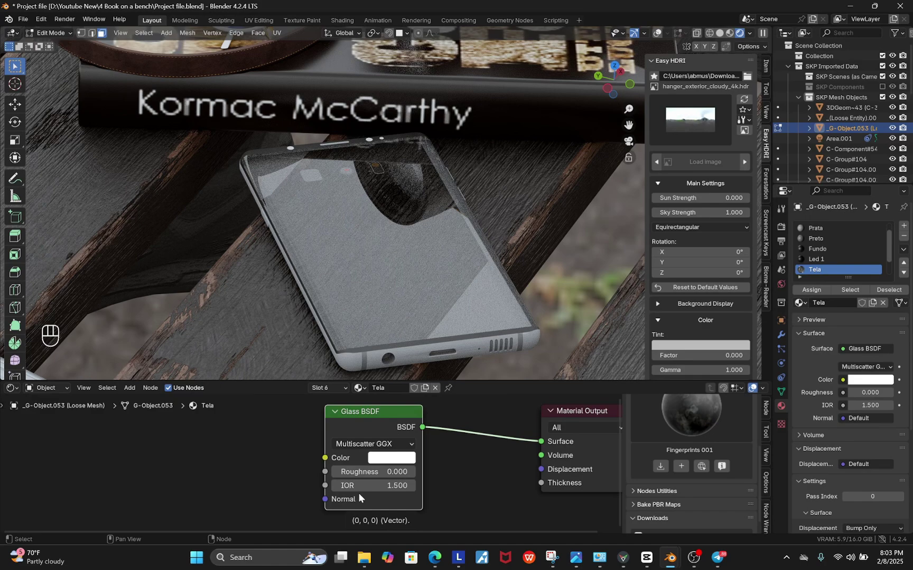
click(400, 461)
drag(454, 427, 387, 435)
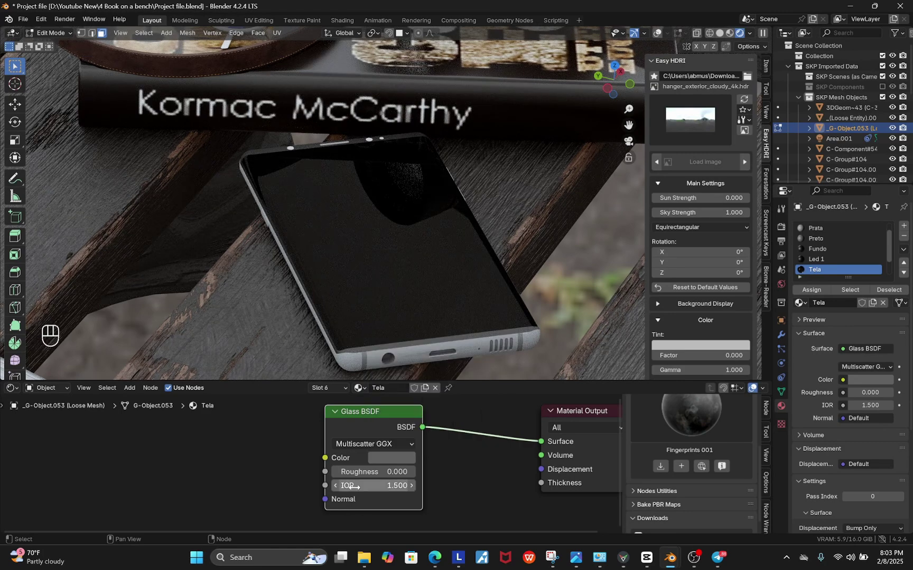
shift+drag(353, 486, 416, 492)
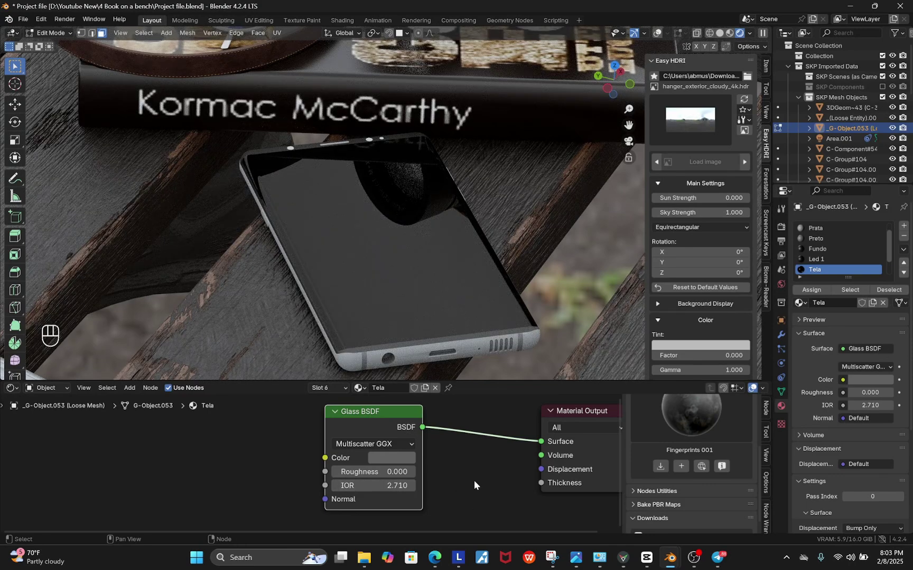
scroll(474, 480, down, 2)
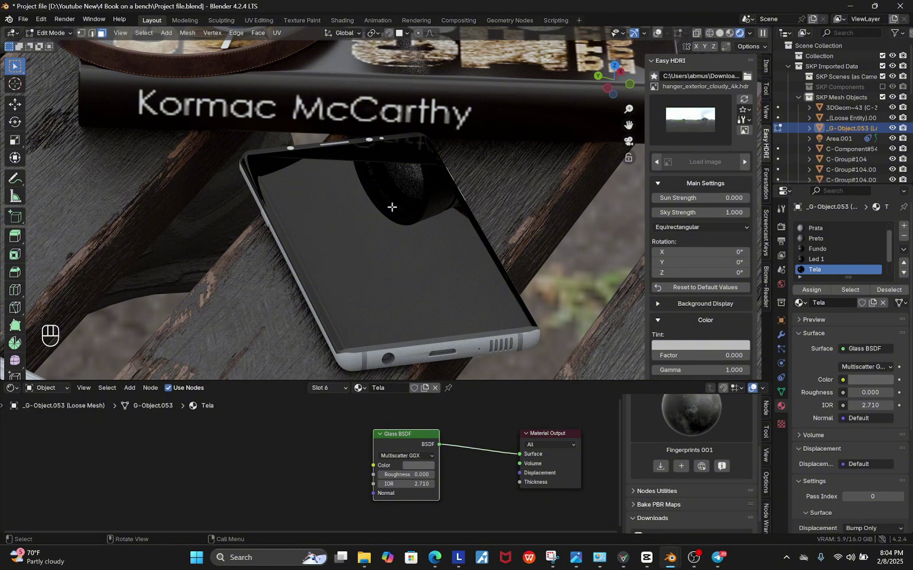
- Search the online PBR assets for "Fin" and choose the Fingerprints 001 shader
scroll(707, 465, up, 4)
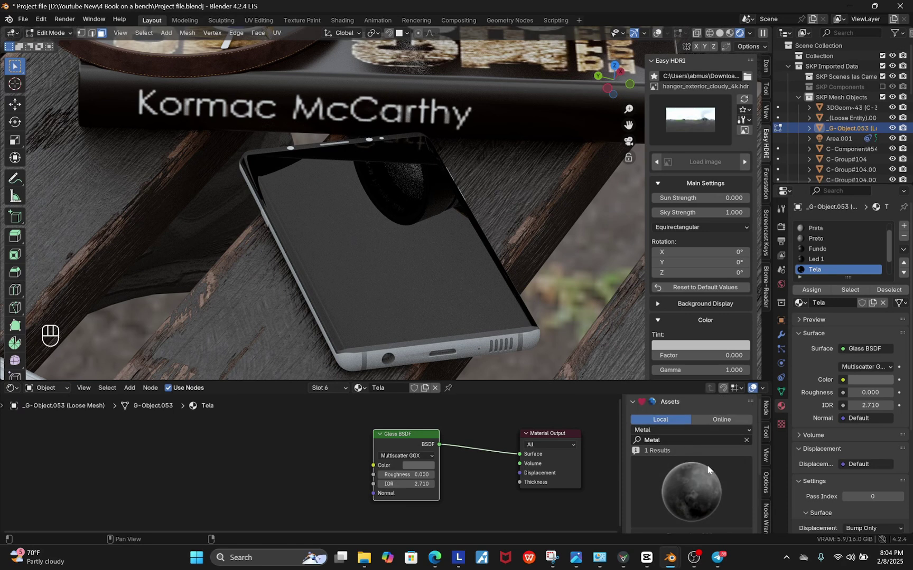
click(688, 440)
text(Fin)
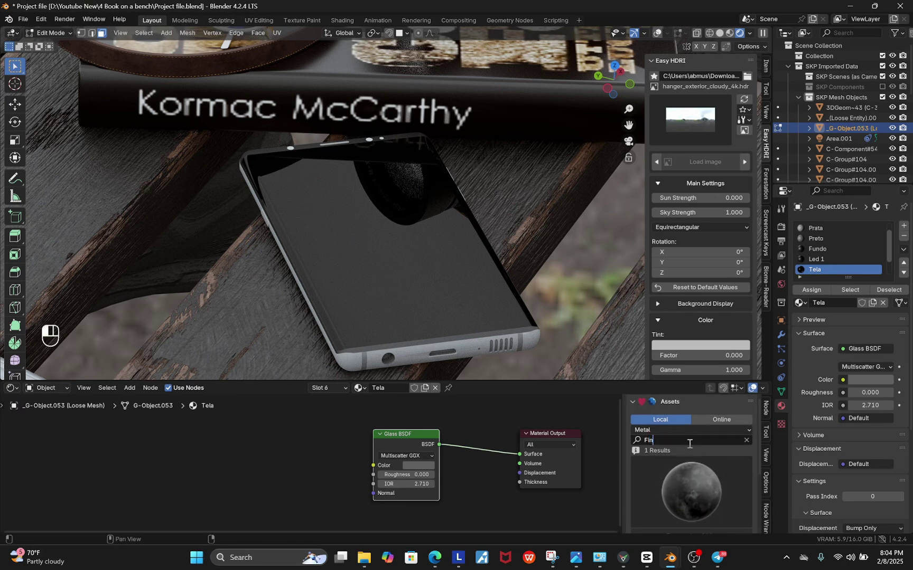
click(710, 488)
click(707, 487)
click(709, 487)
click(720, 420)
click(699, 511)
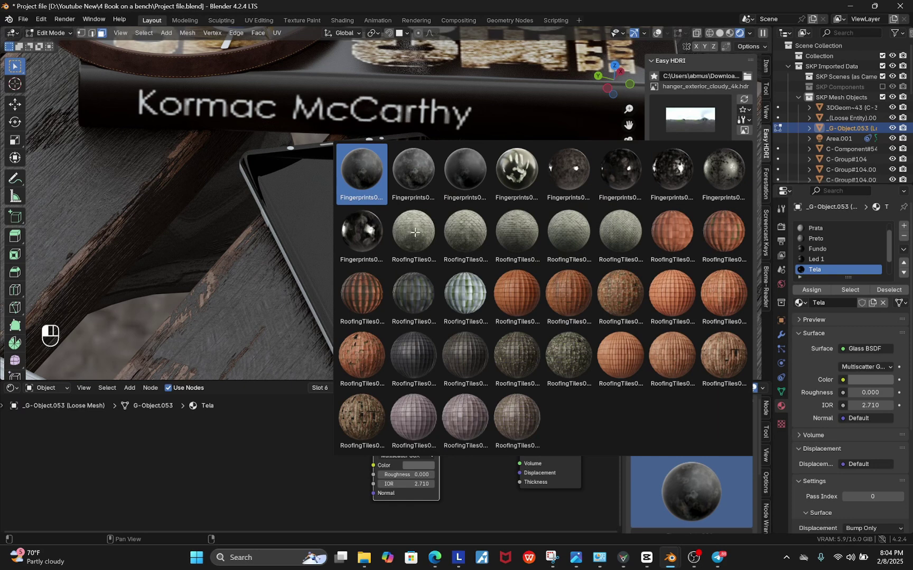
click(365, 177)
scroll(703, 449, down, 3)
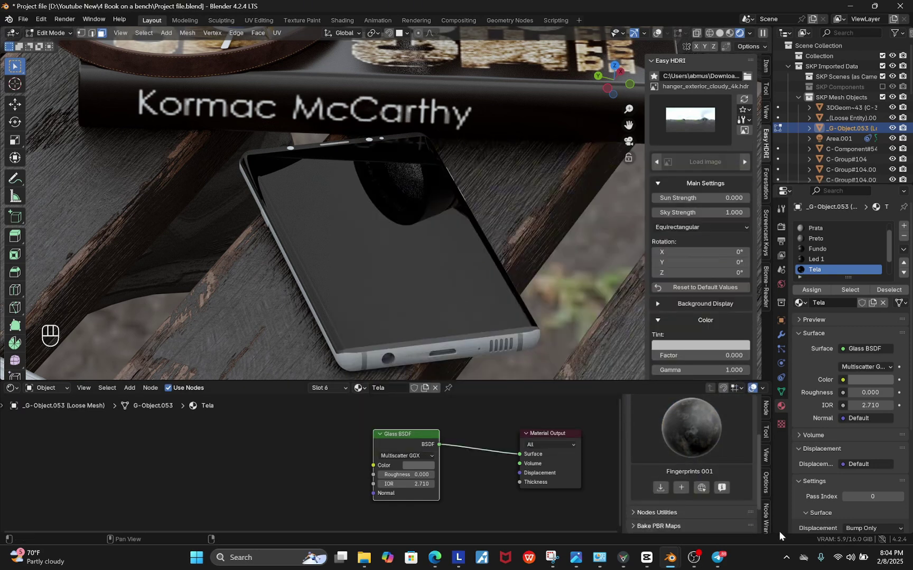
- Download the Fingerprints 001 shader at 4K-JPG resolution
scroll(696, 510, up, 1)
click(665, 507)
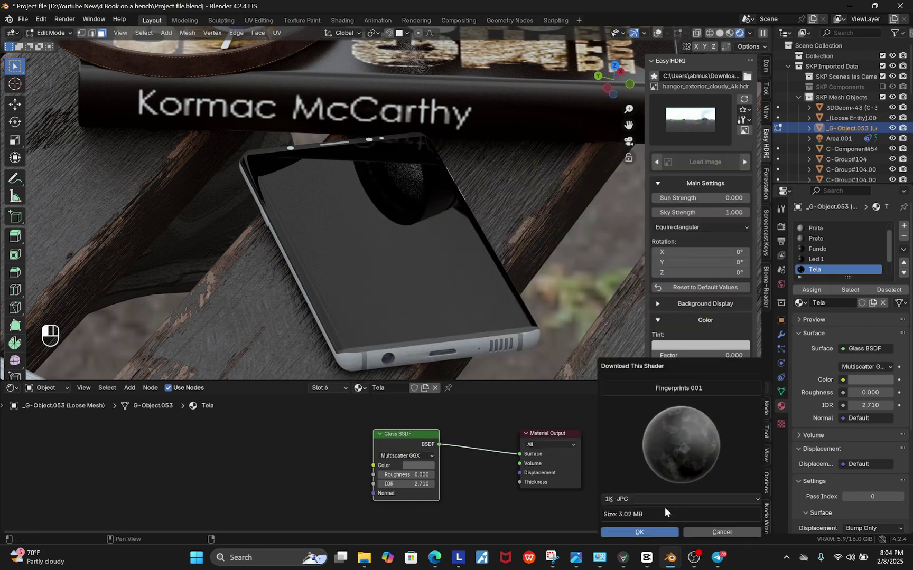
click(639, 498)
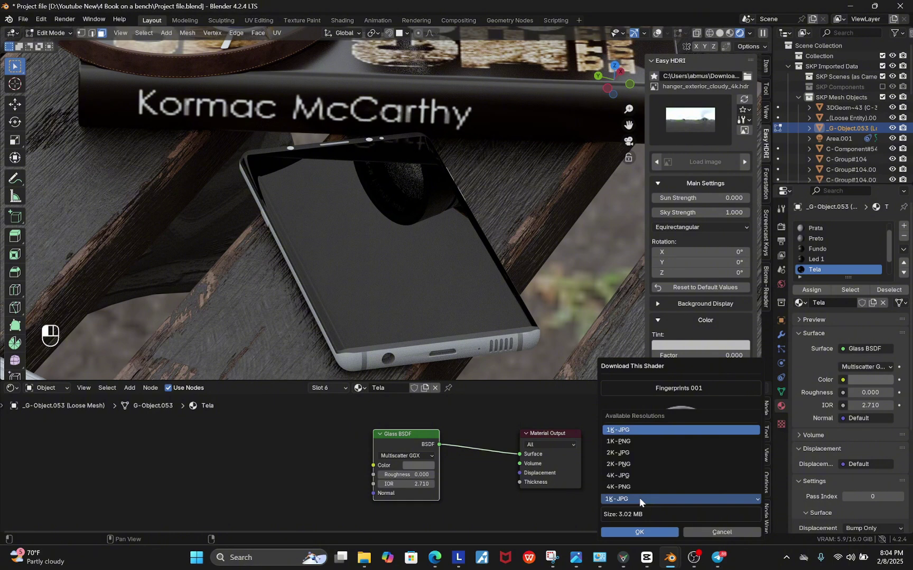
click(617, 478)
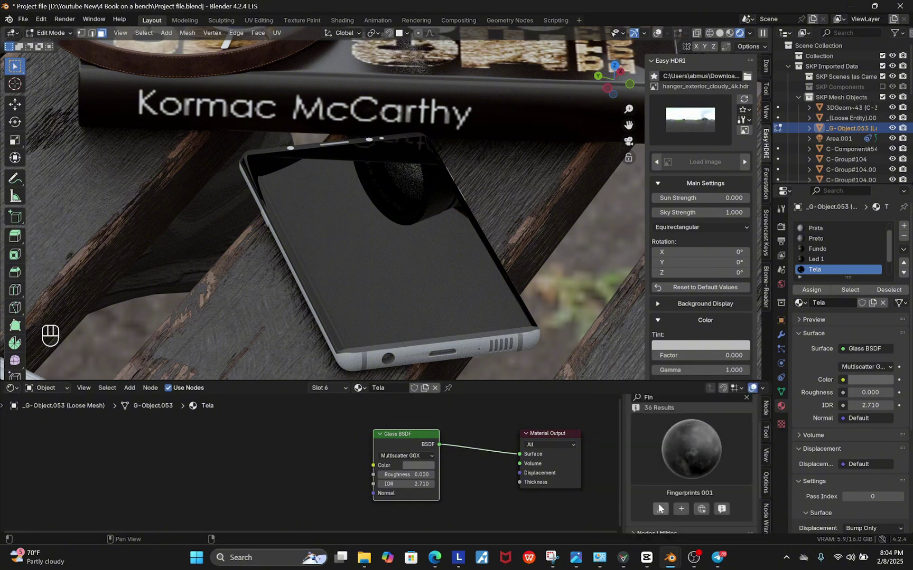
scroll(670, 469, down, 3)
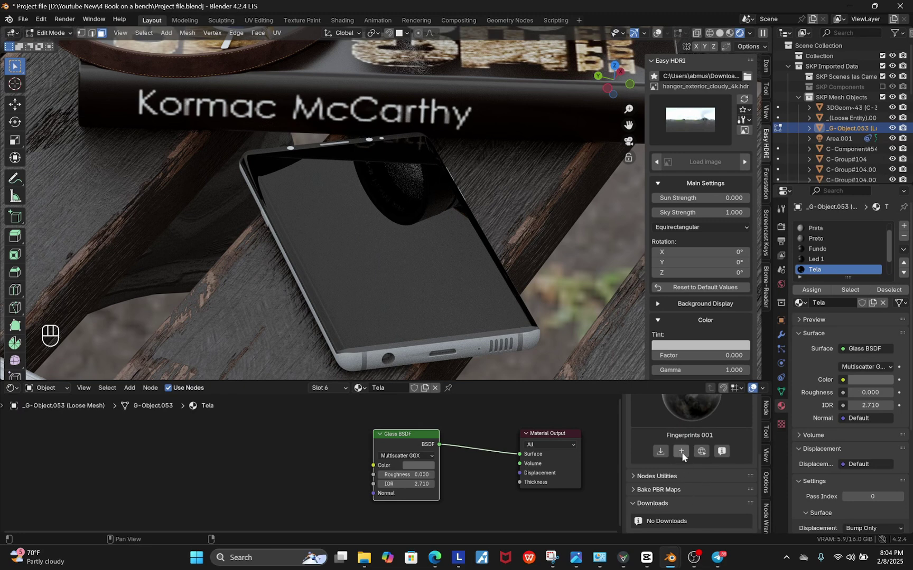
- Add Fingerprints 001 to the phone screen's Tela material as a 4K-JPG node group and select the new node
click(682, 452)
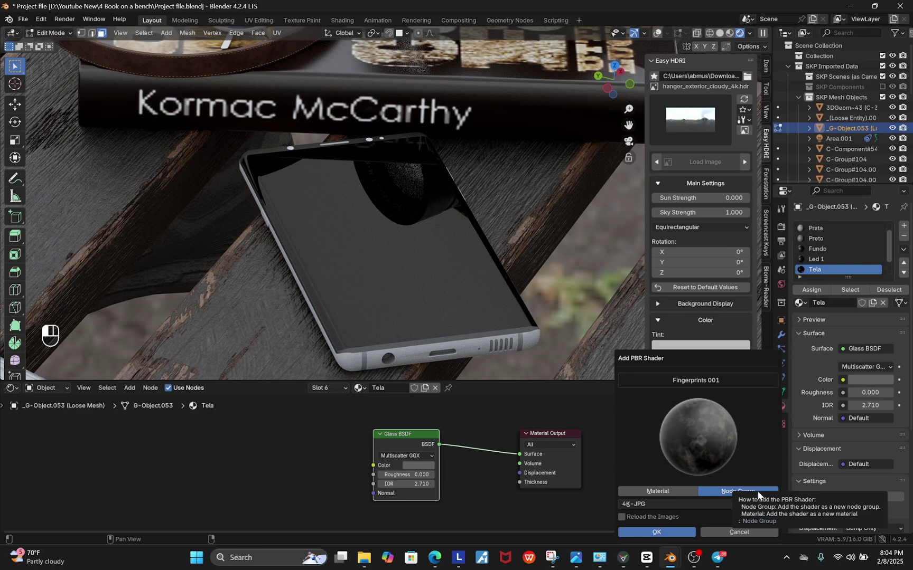
click(695, 500)
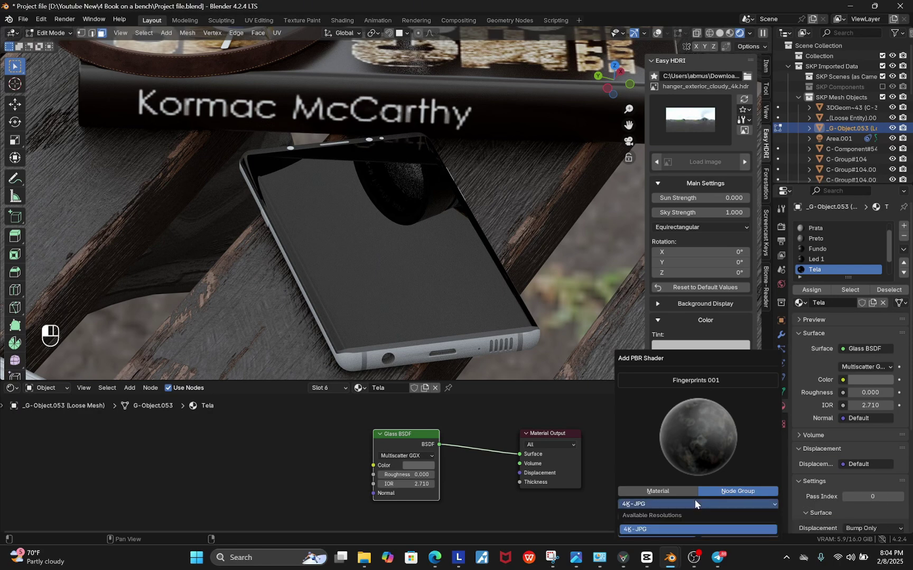
click(670, 530)
click(669, 533)
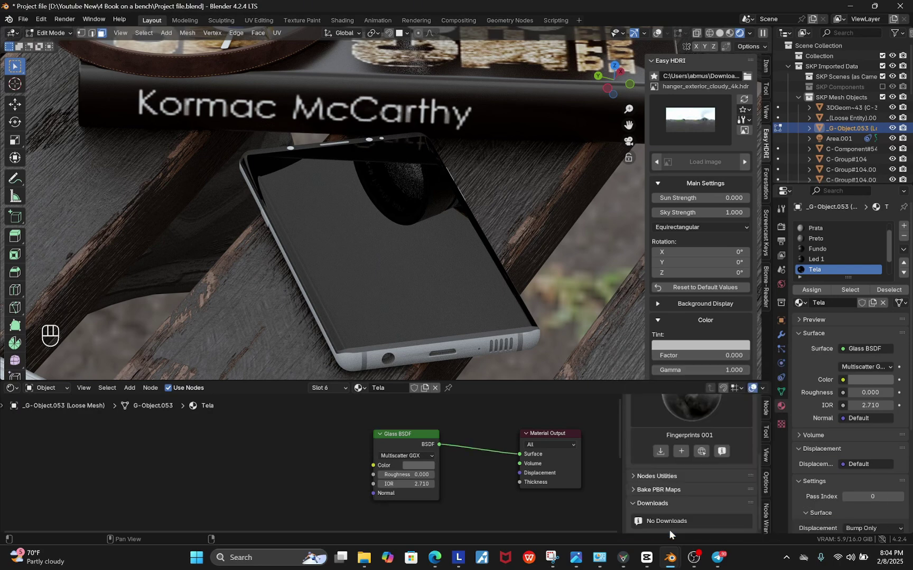
scroll(399, 438, down, 3)
scroll(450, 475, up, 1)
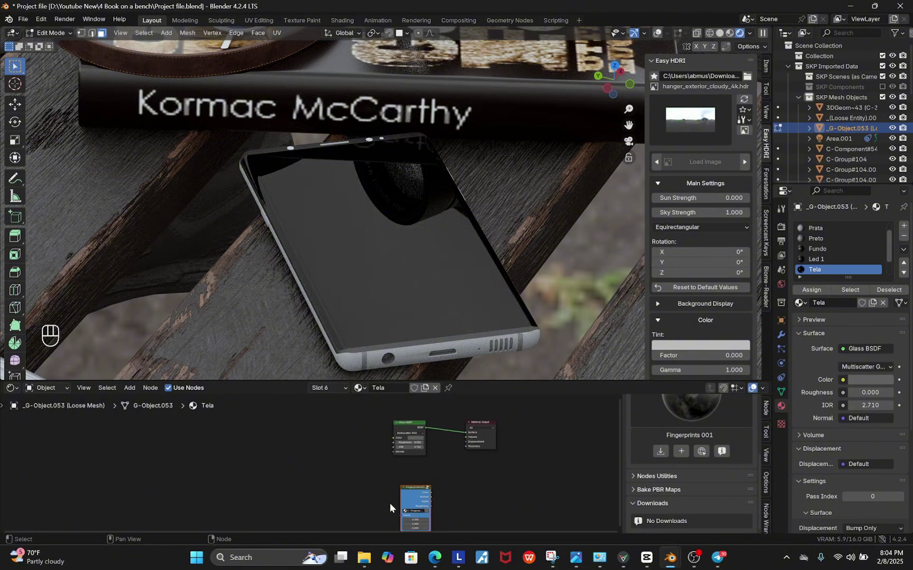
scroll(449, 488, down, 3)
scroll(450, 483, up, 3)
click(447, 502)
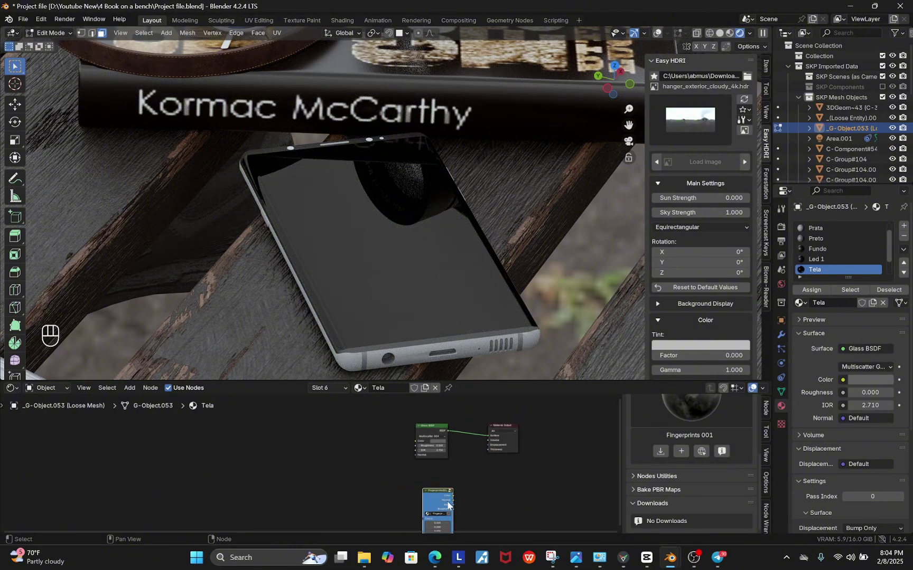
- Move the Fingerprints 001 node before the Glass BSDF and connect its Roughness output to the Glass BSDF's Roughness
key(g)
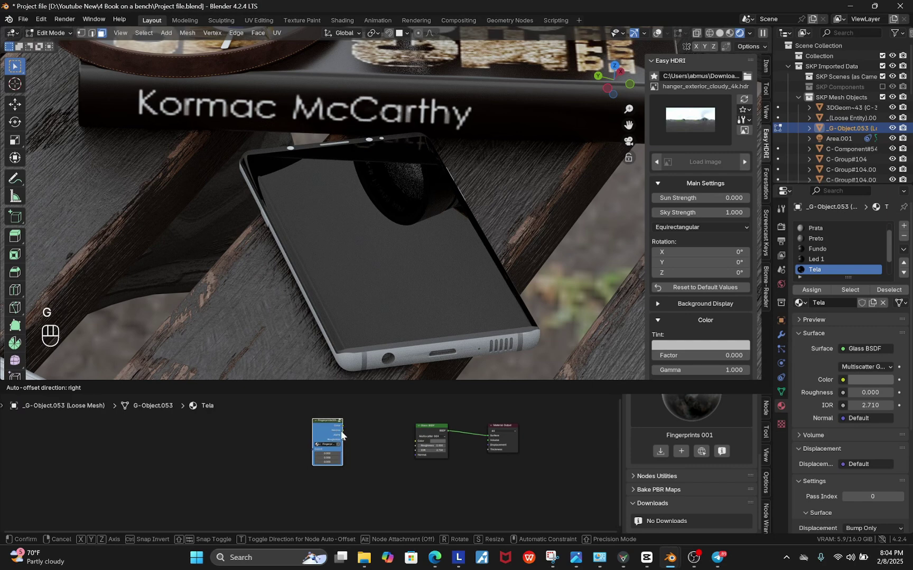
click(356, 437)
scroll(368, 421, up, 1)
scroll(369, 421, up, 3)
drag(296, 436, 475, 486)
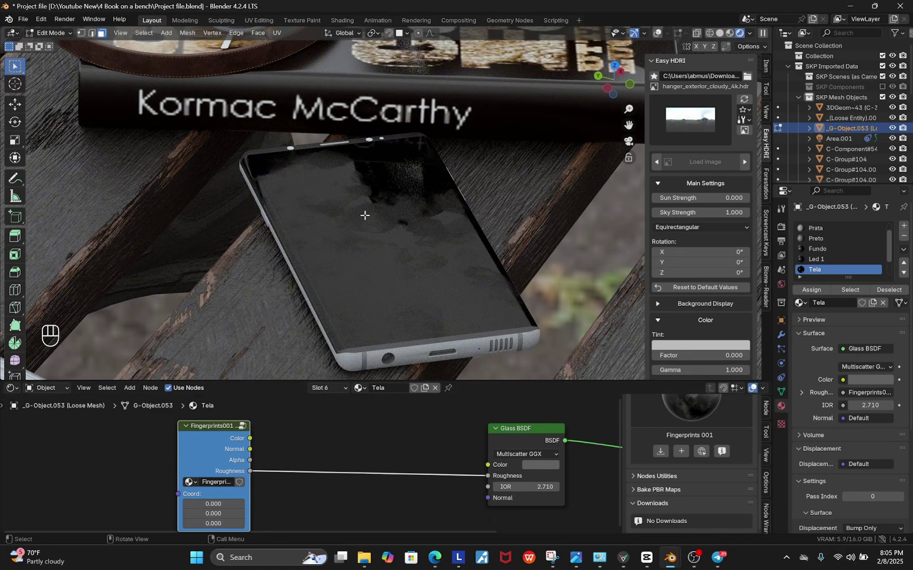
scroll(434, 416, down, 1)
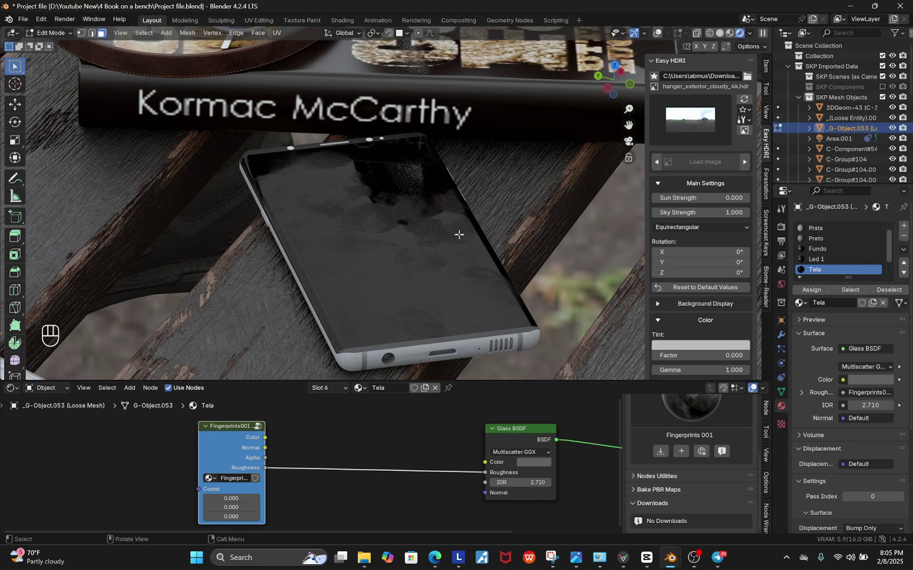
- Show the viewport overlays, select all of the phone's faces and unwrap them with Smart UV Project
click(657, 33)
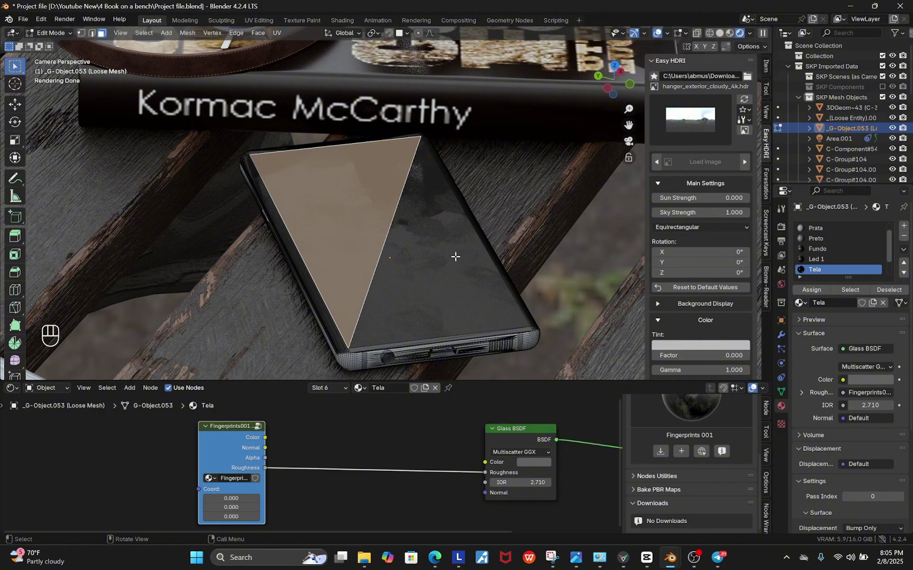
key(a)
key(u)
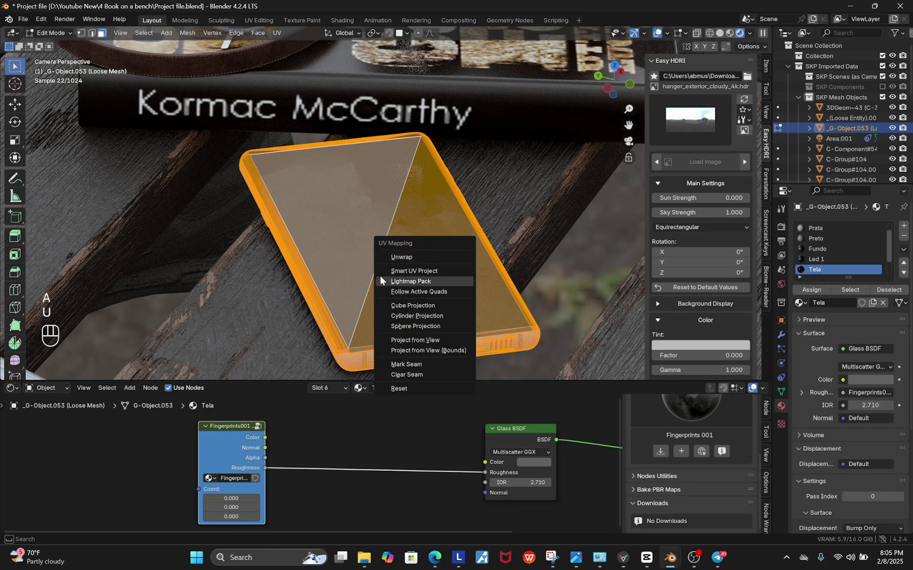
click(422, 270)
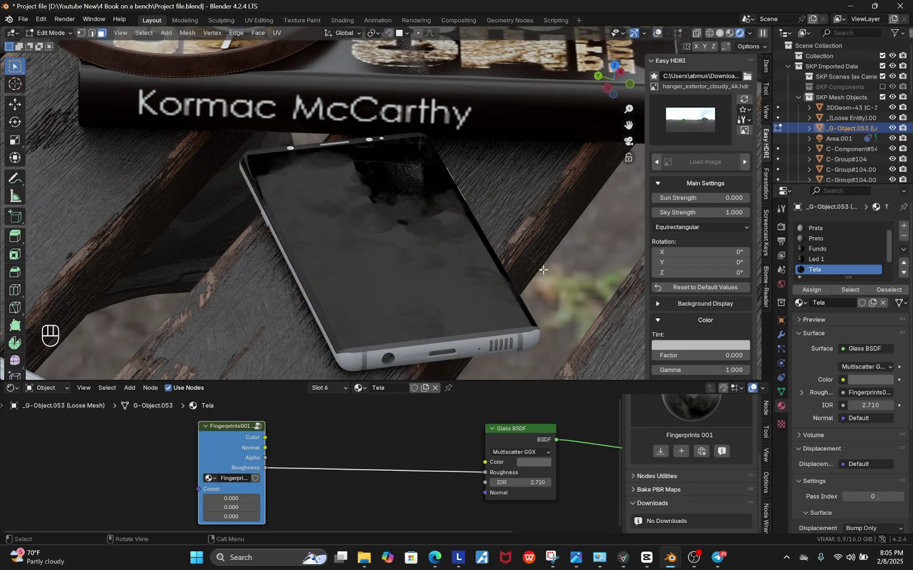
- Add the Node Wrangler texture setup (Texture Coordinate, Mapping and Image Texture nodes) to the Fingerprints 001 node
scroll(392, 460, down, 2)
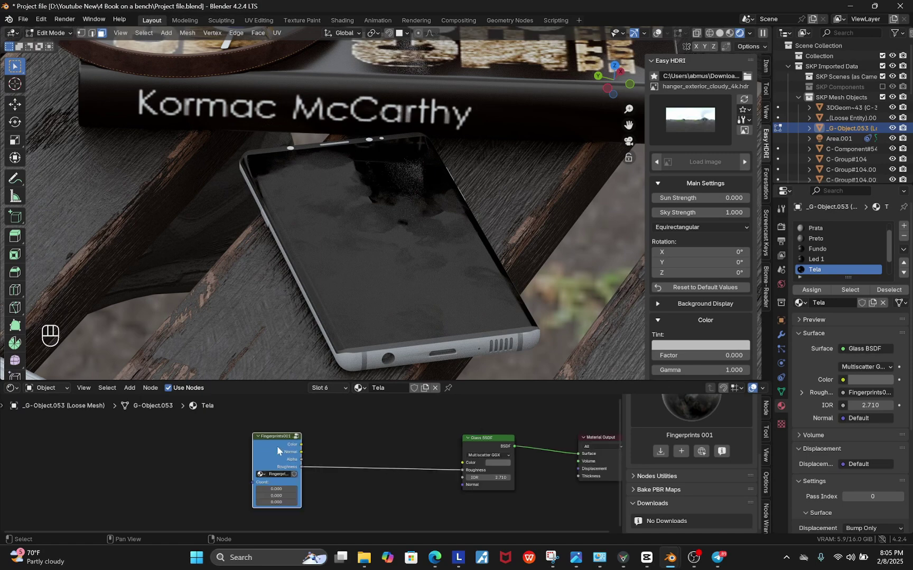
key(ctrl+t)
scroll(208, 475, down, 1)
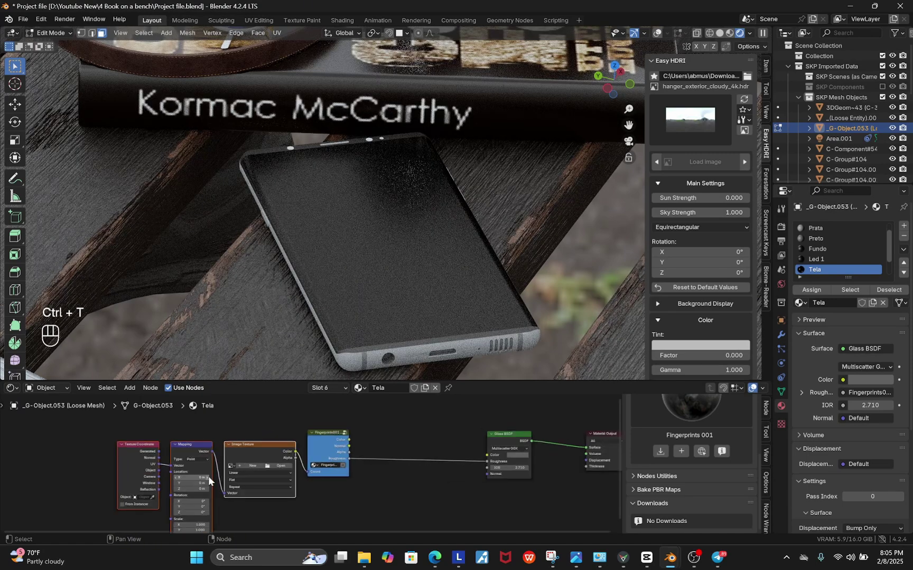
scroll(208, 476, up, 1)
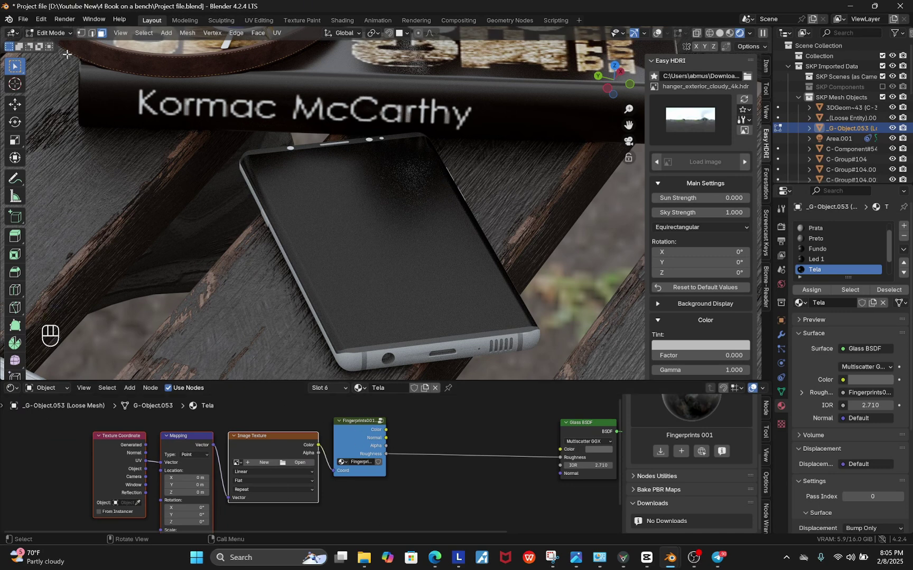
- Look up "node" among the add-ons in the preferences to check that Node Wrangler is enabled
click(40, 20)
click(68, 152)
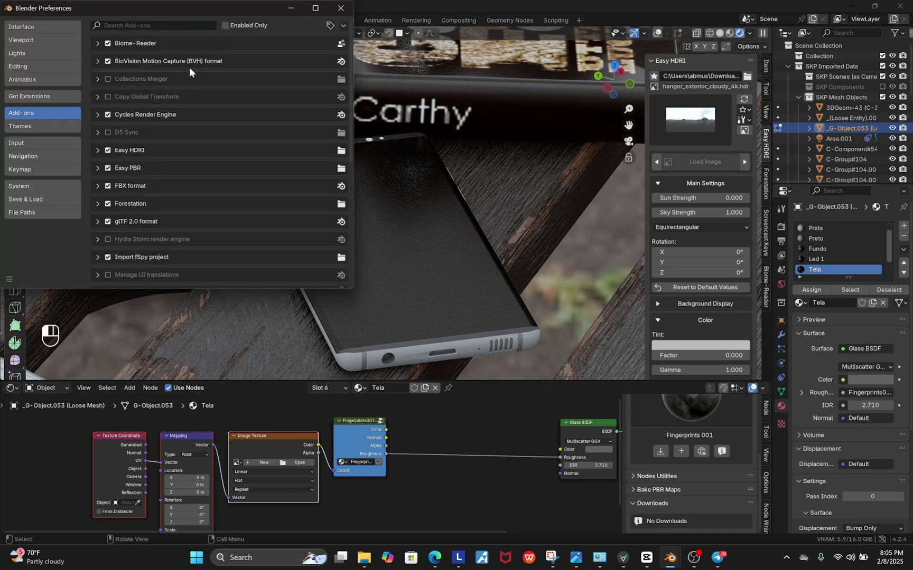
click(165, 25)
text(node)
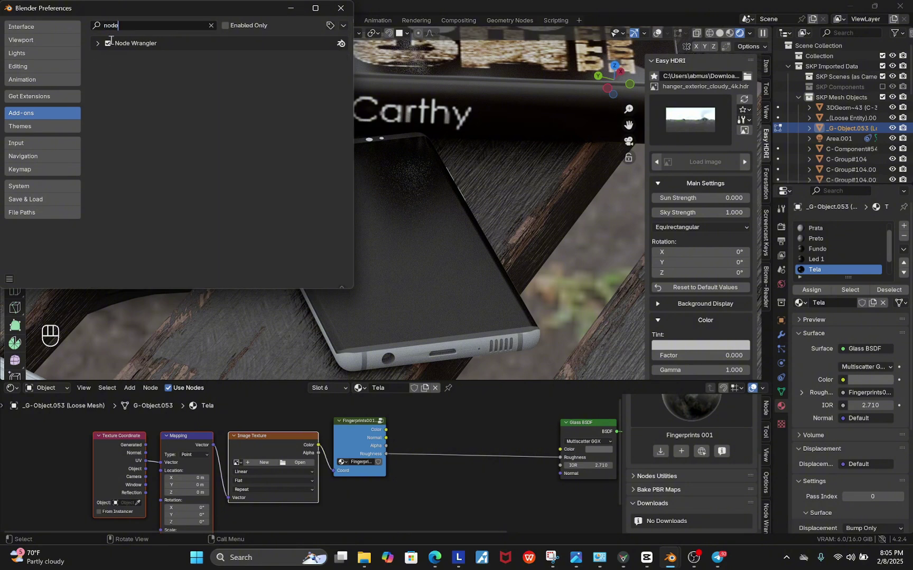
click(341, 8)
- Delete the empty Image Texture node and connect the Mapping node's Vector output to the Fingerprints 001 Coord input
key(ctrl+shift+z)
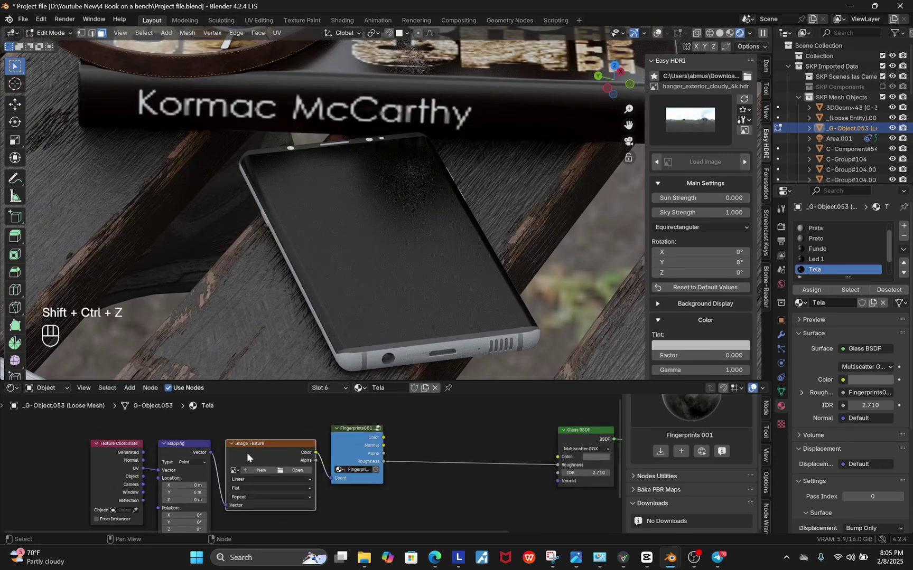
scroll(252, 451, up, 2)
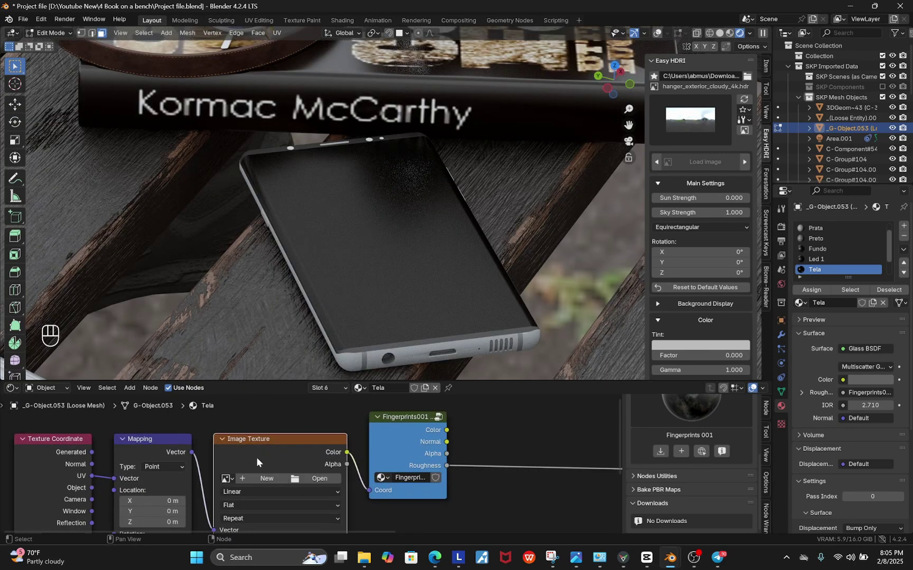
key(x)
scroll(260, 448, down, 2)
scroll(232, 450, up, 2)
drag(213, 448, 376, 485)
scroll(380, 478, down, 4)
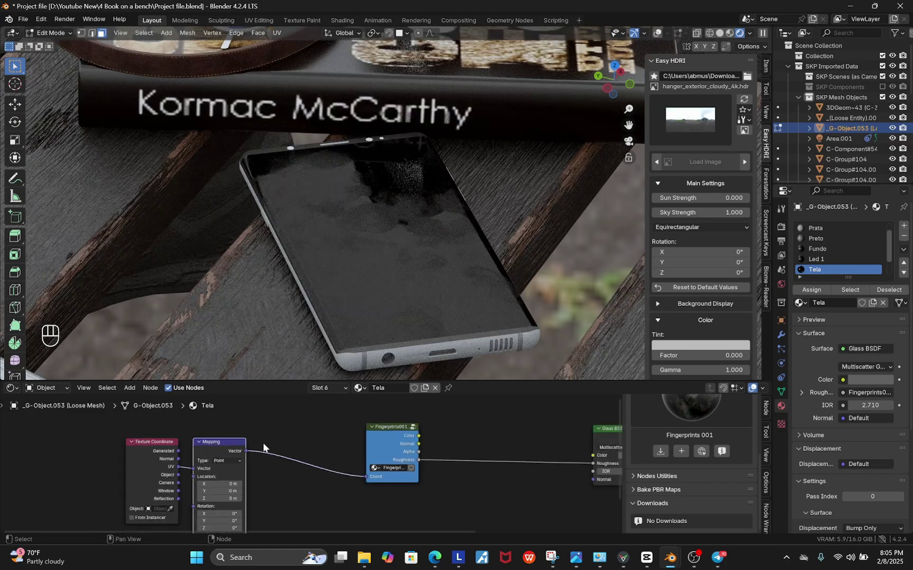
- Add a Value node beside the Mapping node and connect it to the Mapping node's Scale input
scroll(253, 493, up, 4)
scroll(234, 478, up, 2)
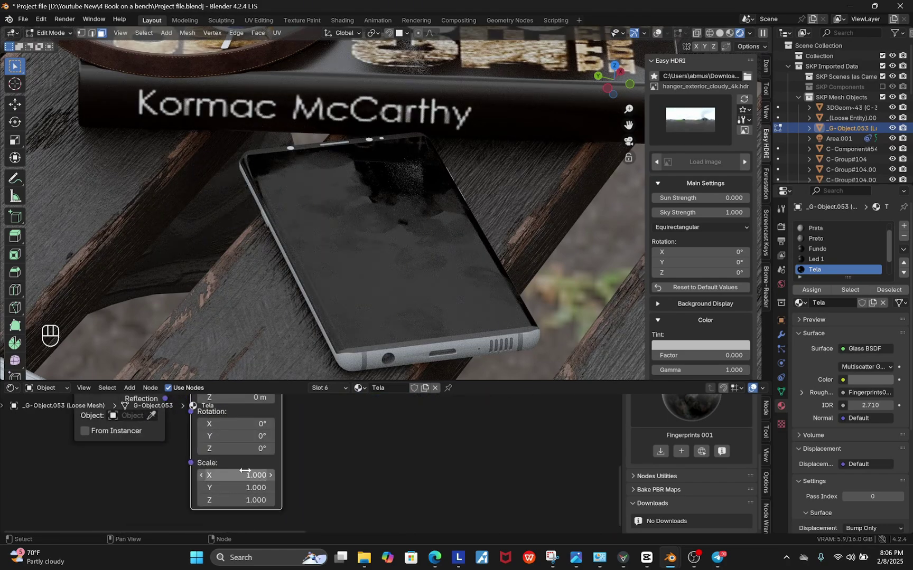
mouse_move(234, 498)
mouse_down()
mouse_move(296, 499)
mouse_move(235, 498)
mouse_up()
ctrl+scroll(218, 470, up, 3)
key(shift+a)
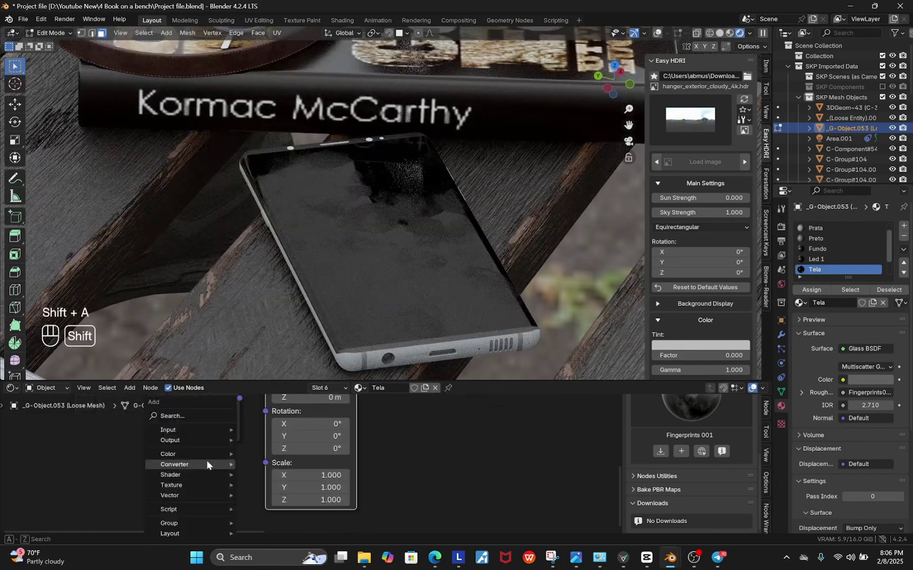
text(val)
key(Return)
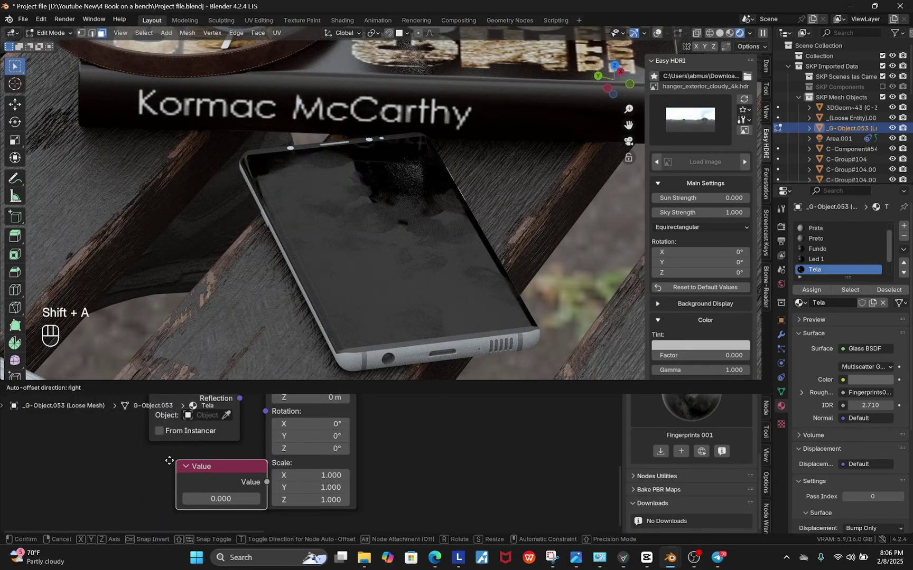
click(200, 475)
drag(237, 481, 265, 463)
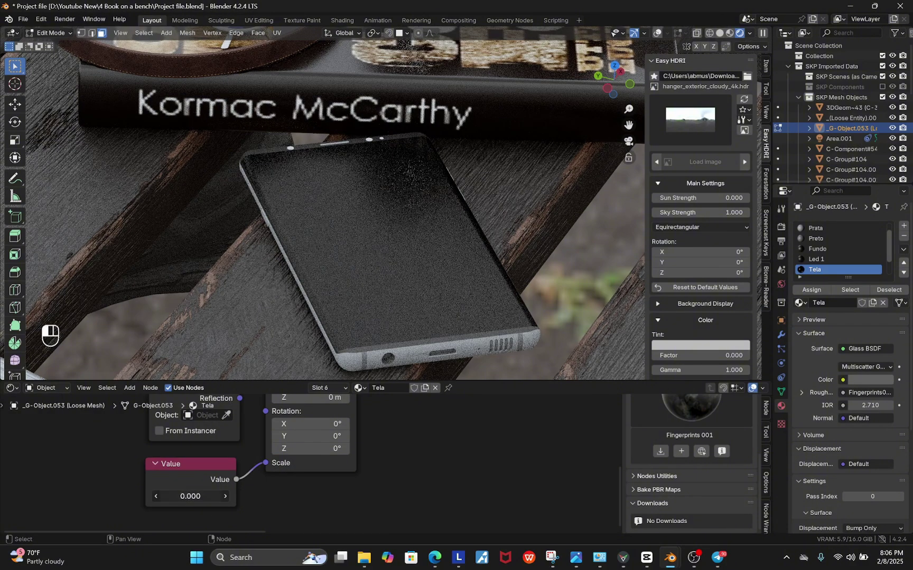
- Set the Value node driving the fingerprint mapping scale to 1
click(191, 496)
text(1)
key(Return)
- Try a smaller fingerprint scale of about 0.8 in the Value node and return it to 1
click(195, 497)
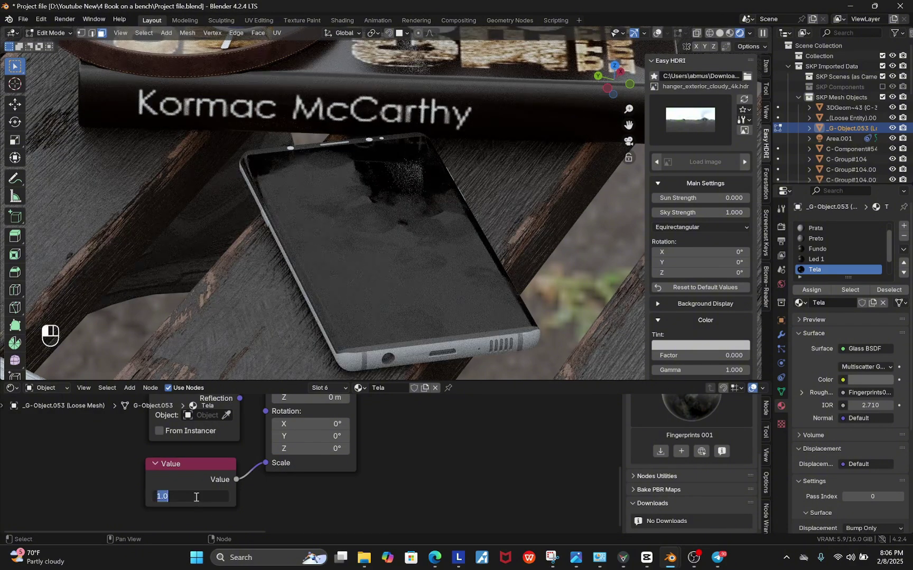
text(0.825)
key(Return)
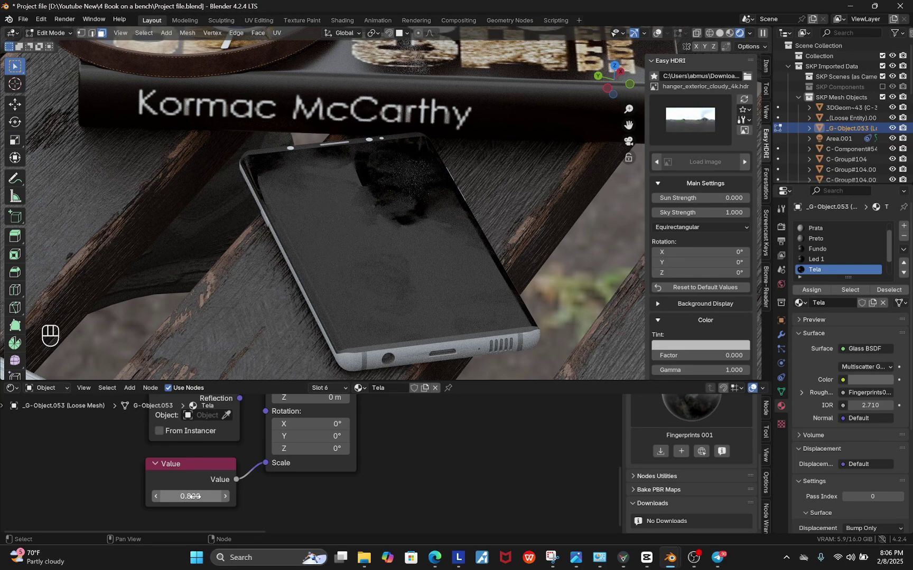
click(191, 496)
text(1)
key(Return)
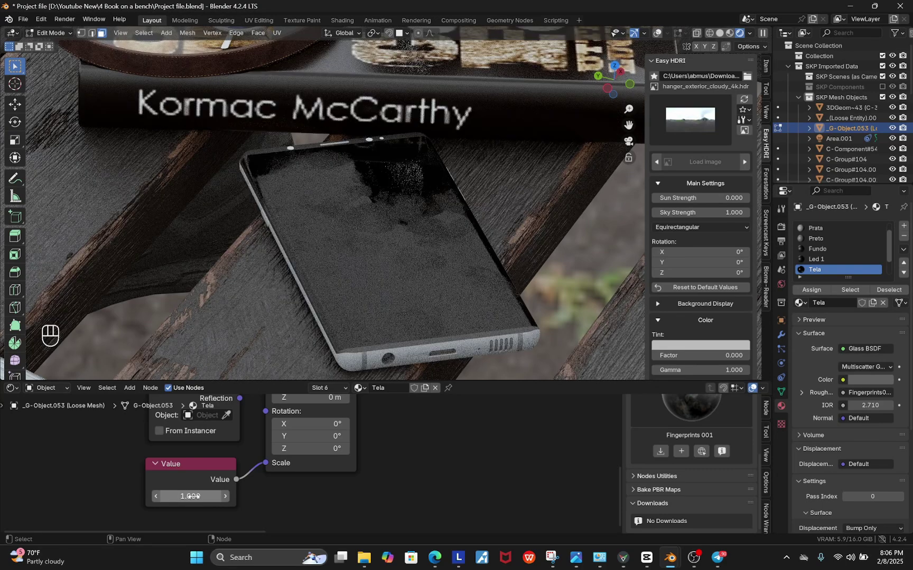
- Insert a Hue/Saturation/Value node between the Fingerprints 001 Roughness output and the Glass BSDF's Roughness input
scroll(268, 499, down, 1)
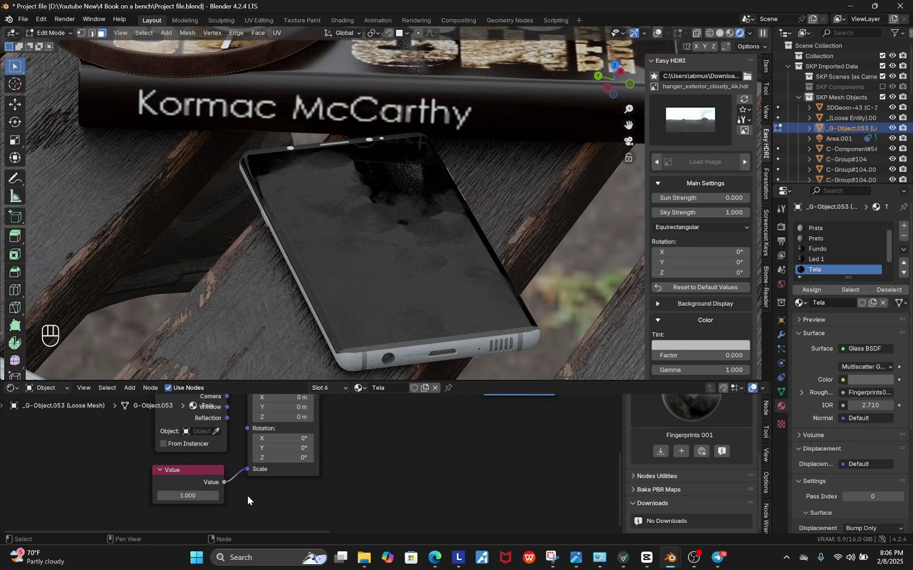
scroll(207, 495, down, 6)
middle_drag(528, 455, 420, 501)
scroll(420, 500, up, 4)
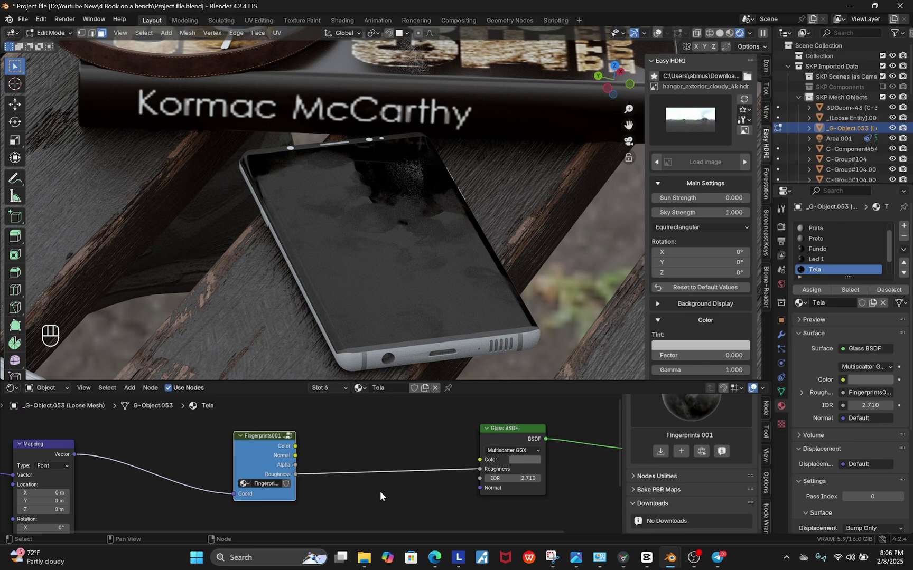
key(shift+a)
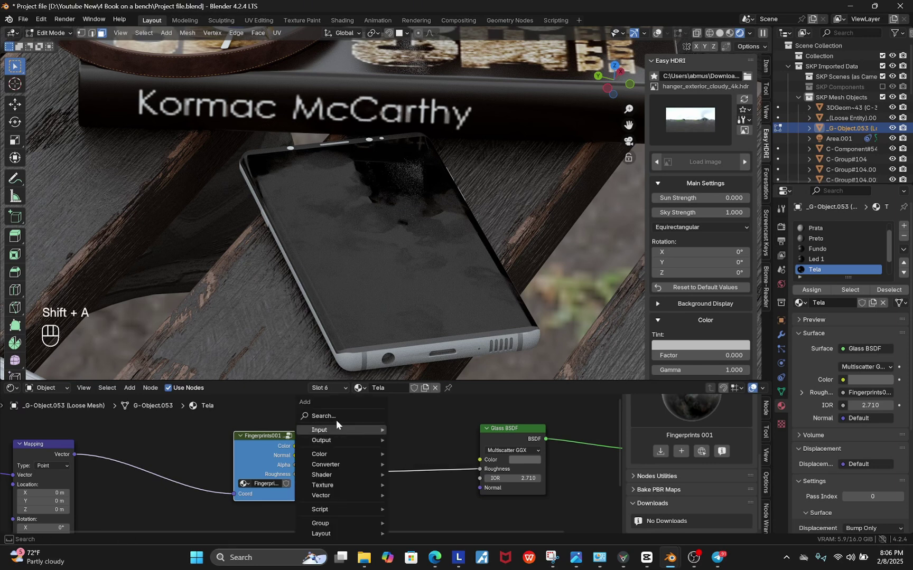
click(334, 419)
text(hue)
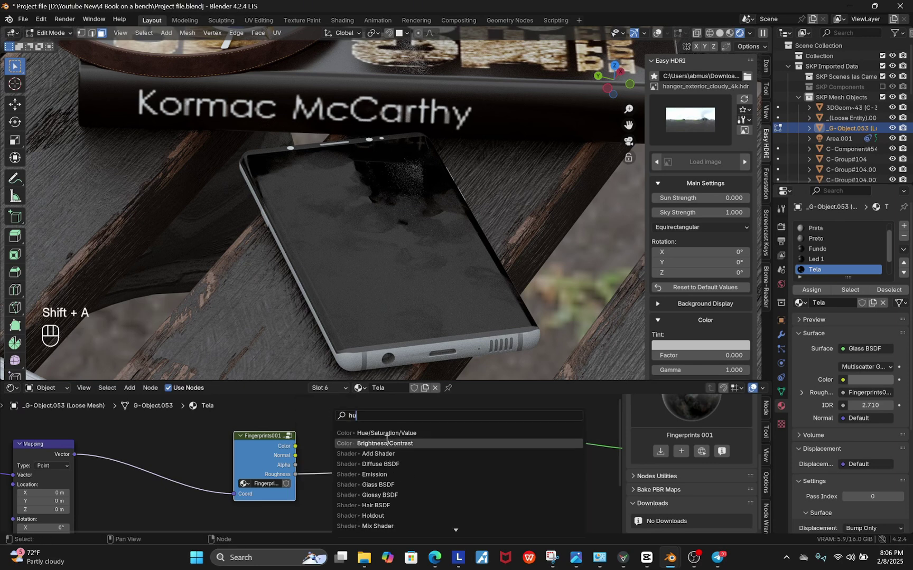
key(Return)
click(363, 433)
scroll(407, 473, up, 3)
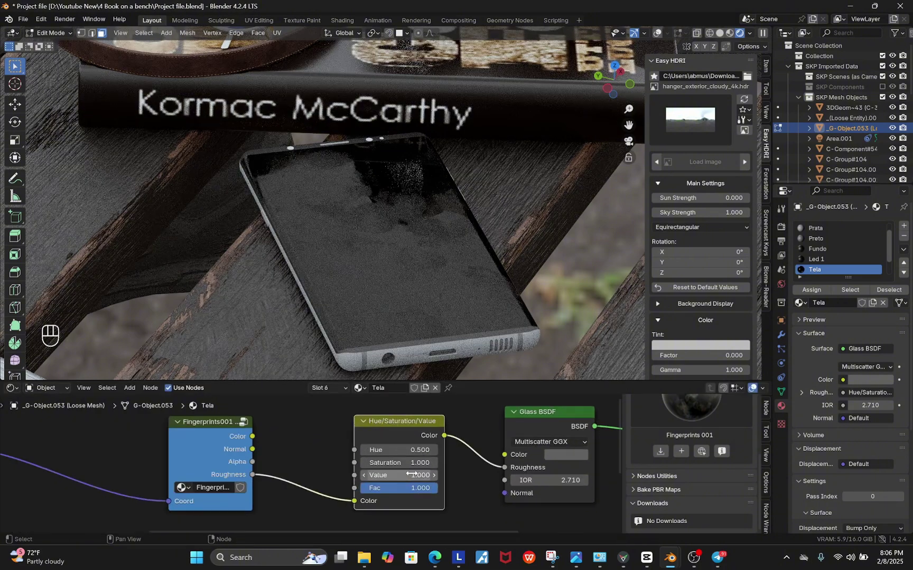
- Lower the Value of the Hue/Saturation/Value node to 0.750 to adjust the screen's smudge roughness
mouse_move(415, 476)
mouse_down()
mouse_move(365, 476)
mouse_move(438, 476)
mouse_move(415, 476)
mouse_up()
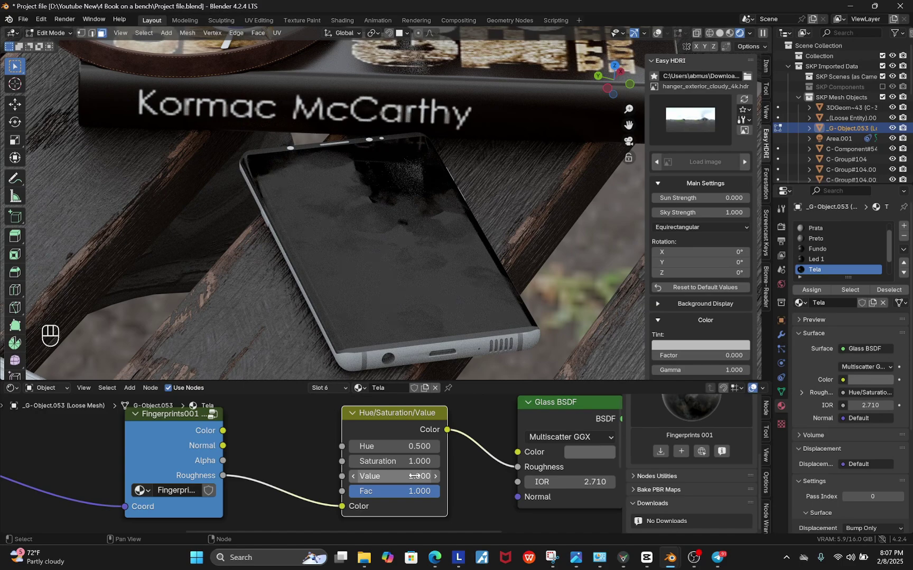
key(ctrl+z)
key(ctrl+z)
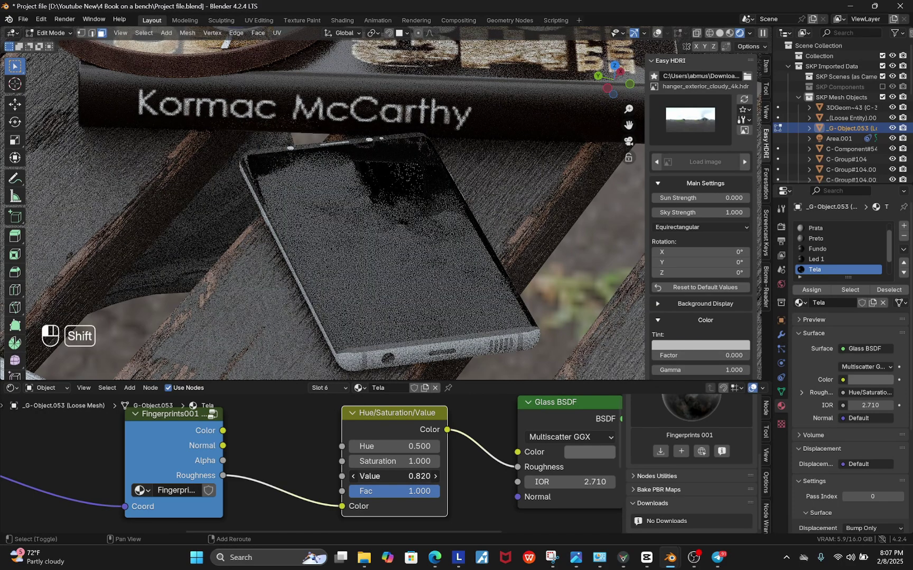
shift+drag(415, 476, 414, 479)
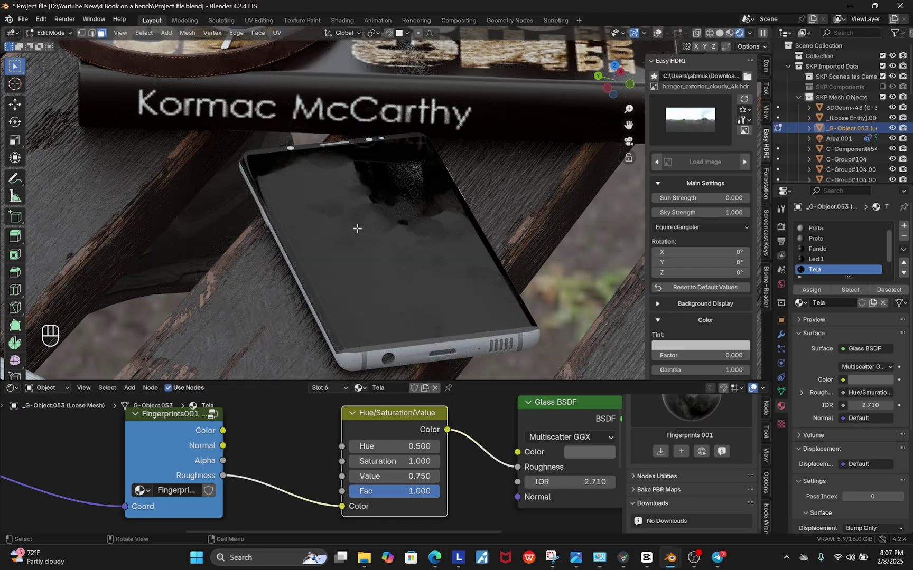
- With the viewport overlays shown, deselect the phone's mesh and make its Prata material active
click(657, 33)
scroll(421, 362, up, 5)
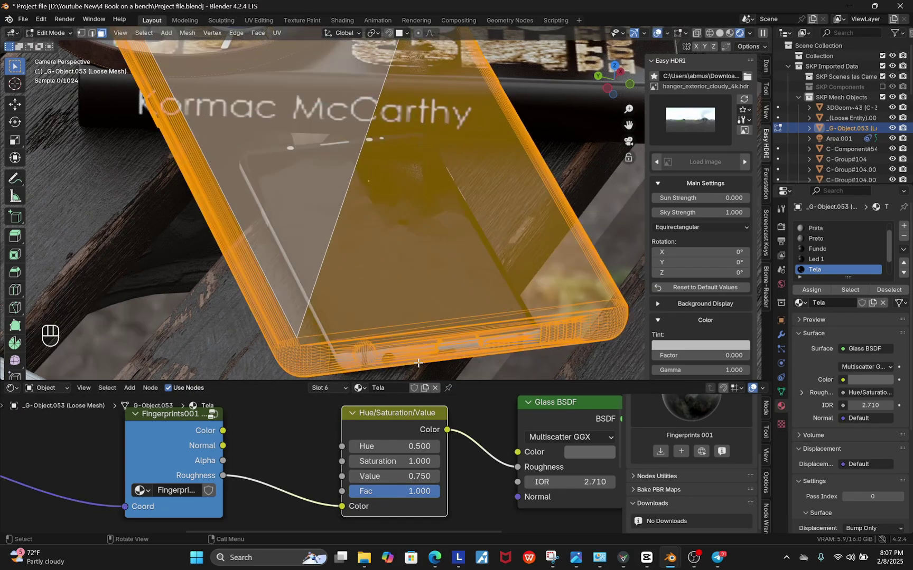
key(ctrl+z)
key(ctrl+z)
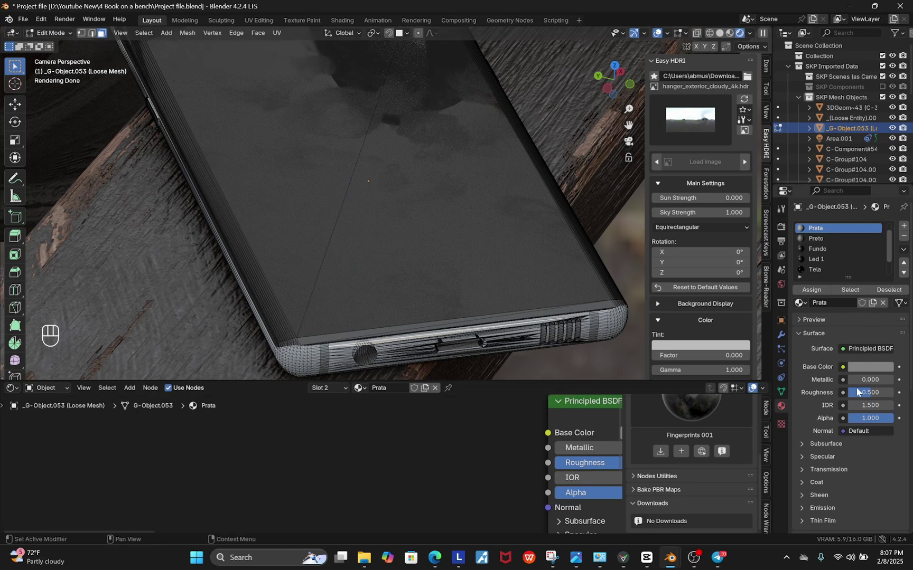
- Set the Metallic value of the Prata material's Principled BSDF to 1.000
scroll(348, 460, down, 2)
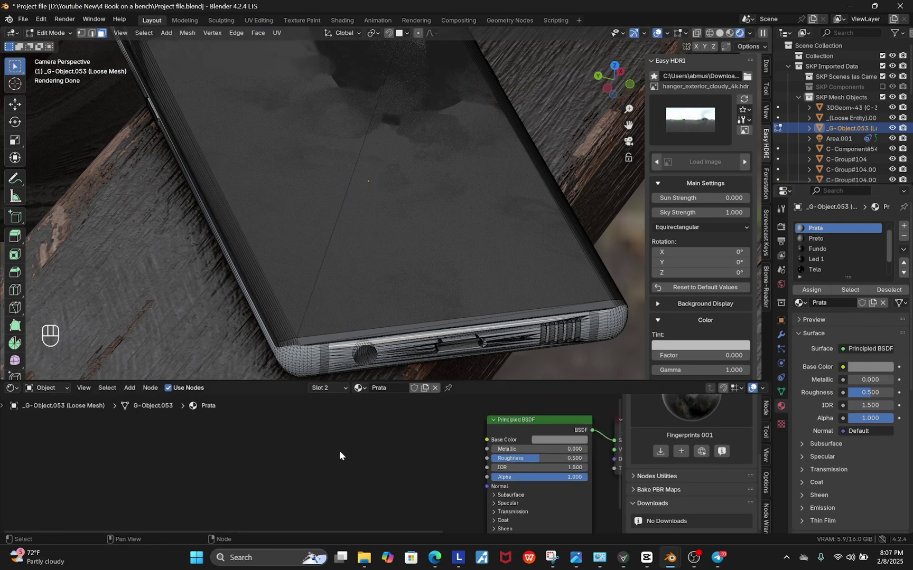
scroll(339, 451, down, 5)
scroll(451, 442, up, 8)
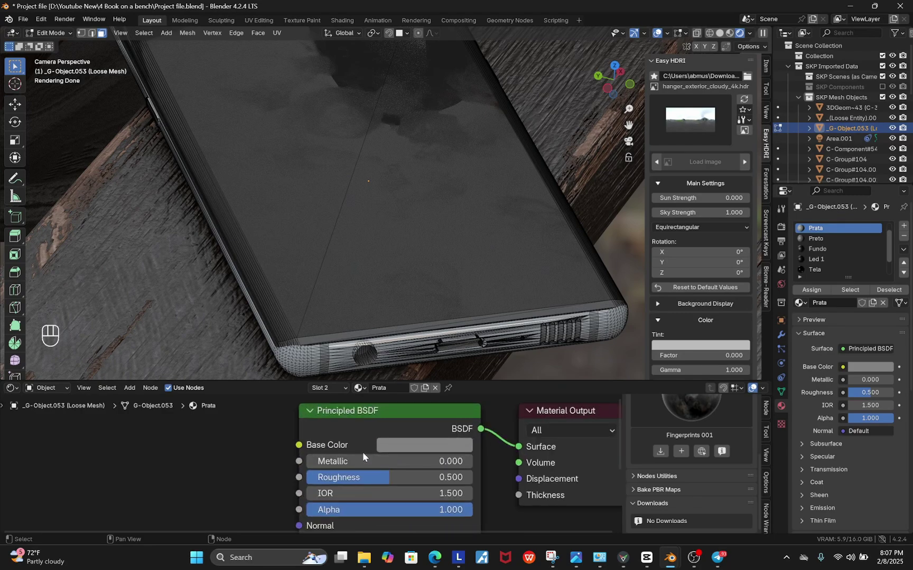
drag(363, 458, 607, 132)
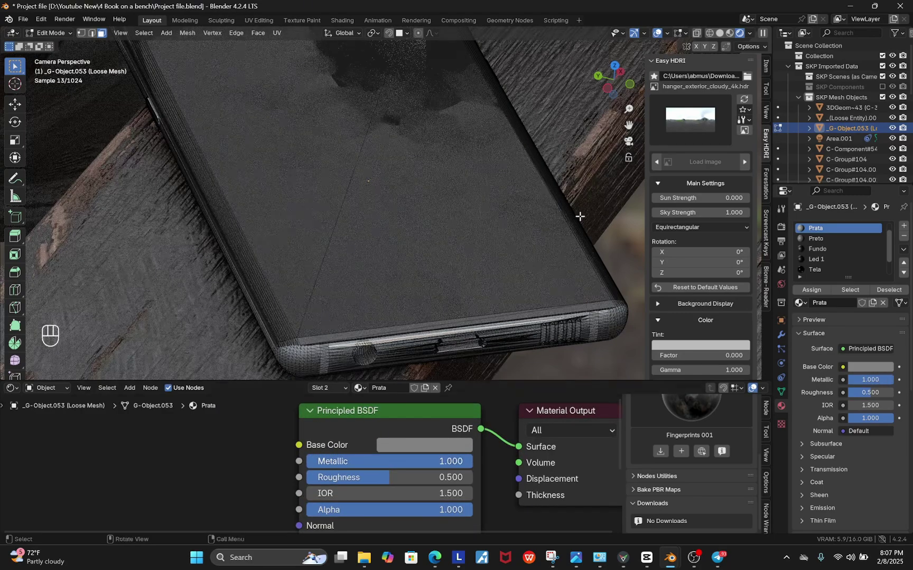
- With the viewport overlays hidden, set the Prata material's Roughness to 0.406 and brighten its Base Color to a lighter grey
click(657, 32)
drag(390, 477, 380, 474)
click(409, 446)
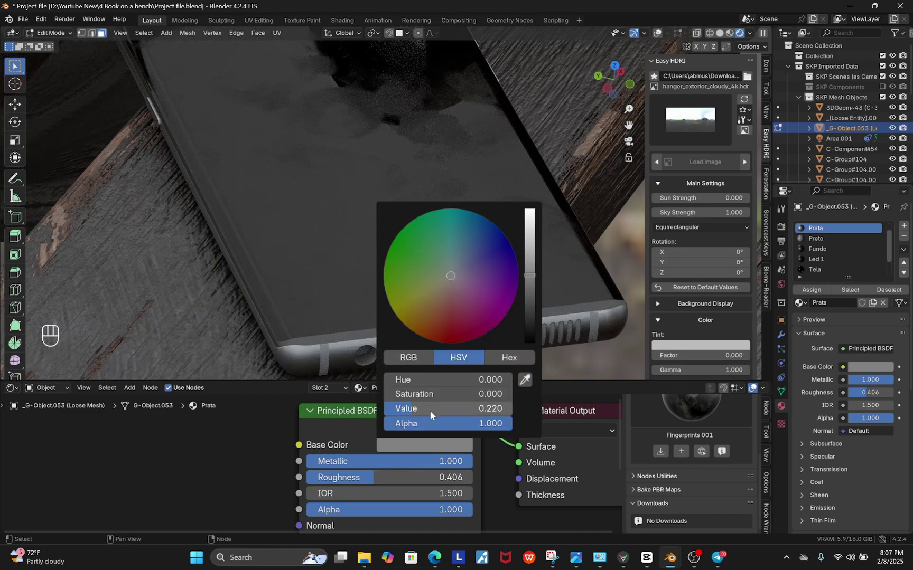
drag(429, 411, 436, 411)
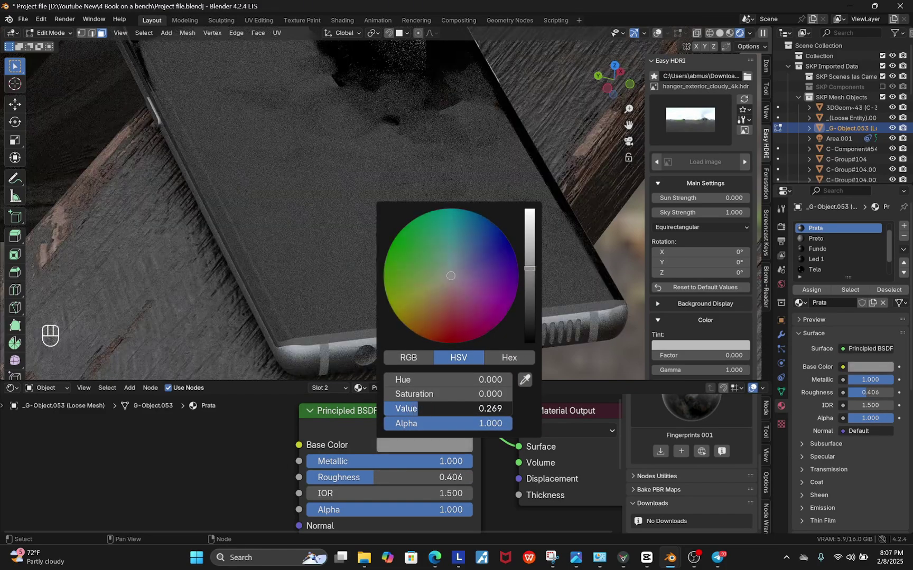
scroll(416, 245, down, 5)
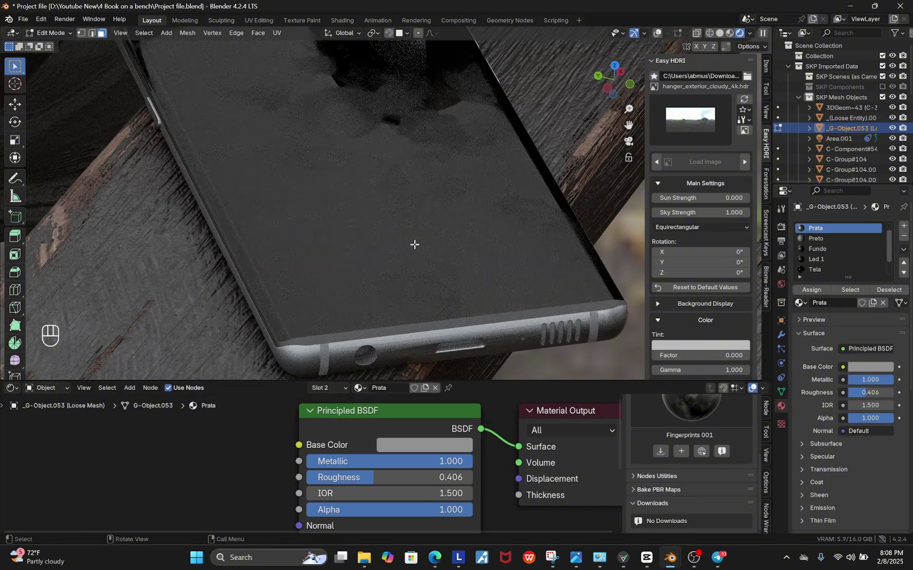
click(418, 446)
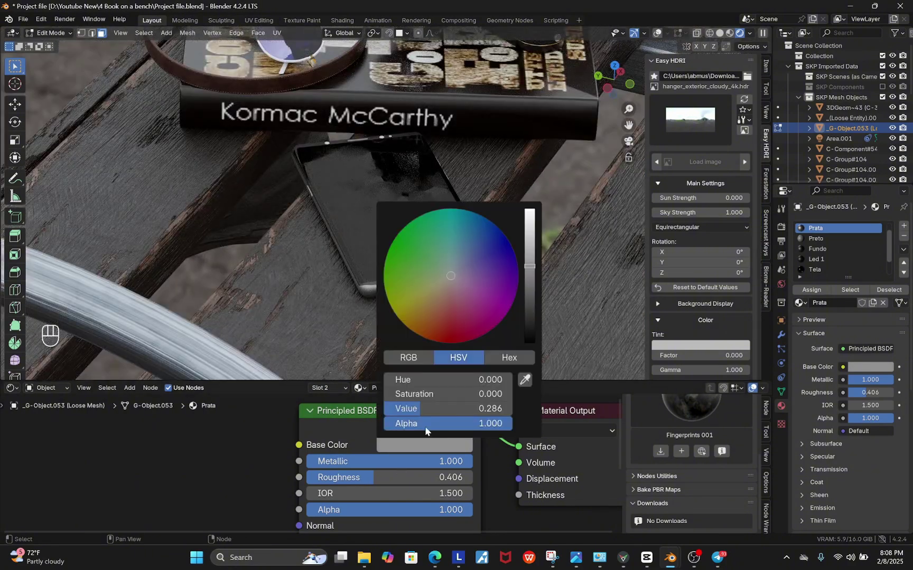
drag(425, 409, 439, 409)
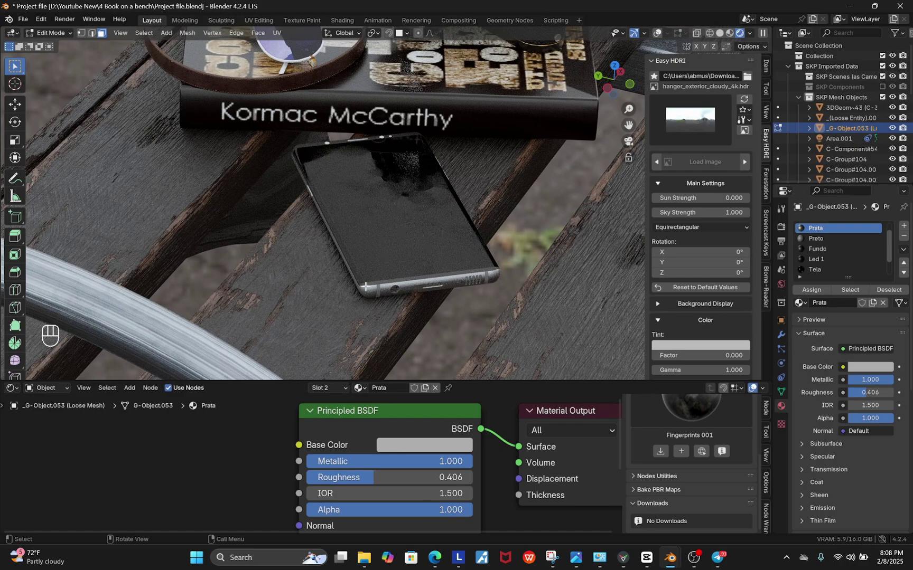
- Select the dark bezel strip along the phone's lower edge and set its Fundo material to Metallic 0.970 and Roughness 0.086
scroll(383, 325, up, 6)
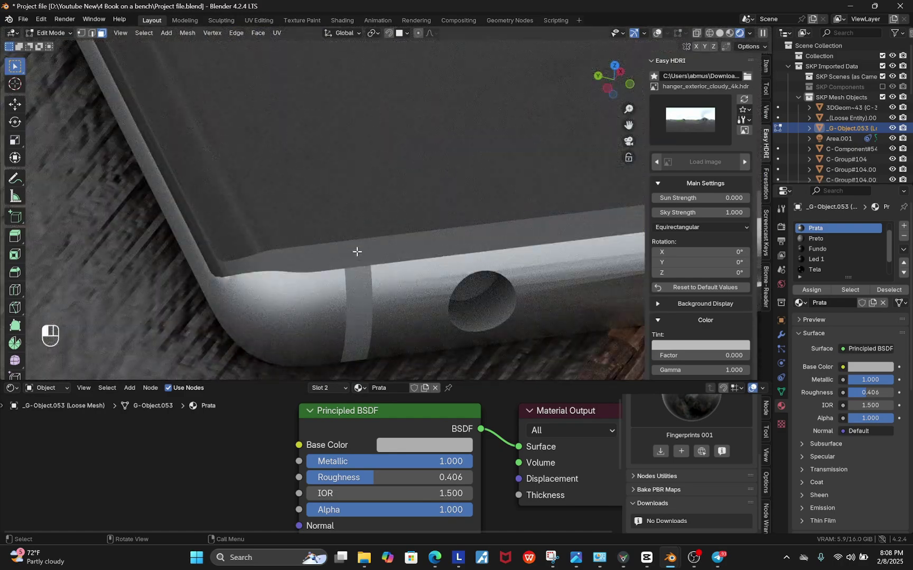
click(357, 252)
click(658, 33)
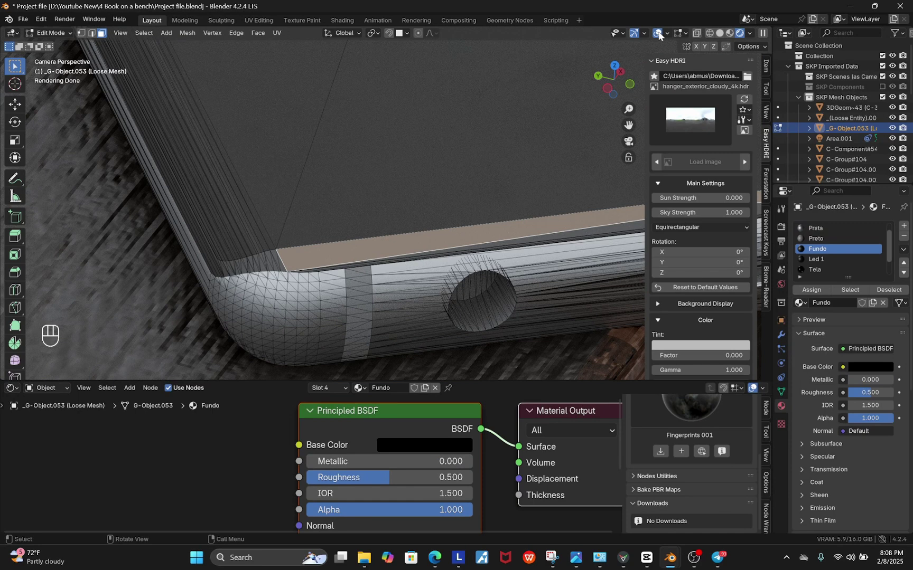
click(658, 34)
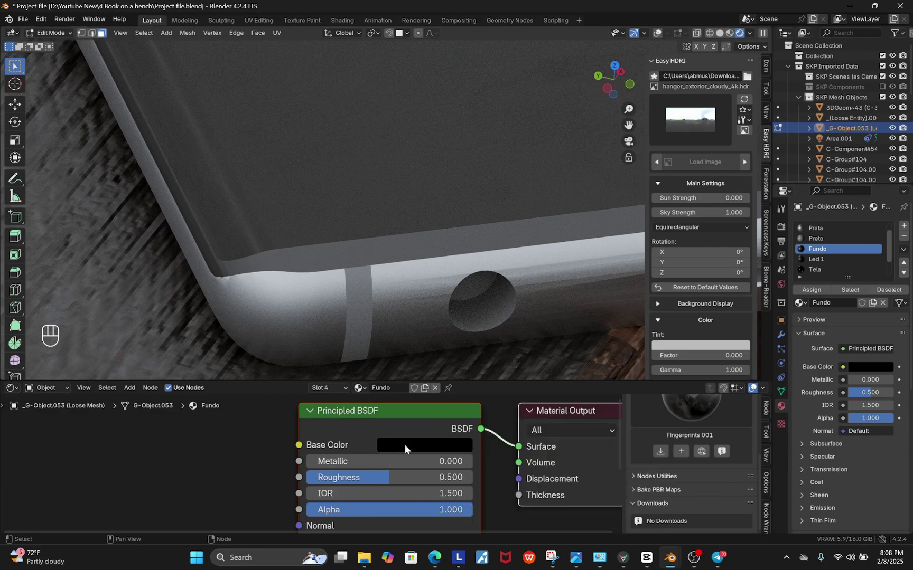
drag(415, 477, 473, 462)
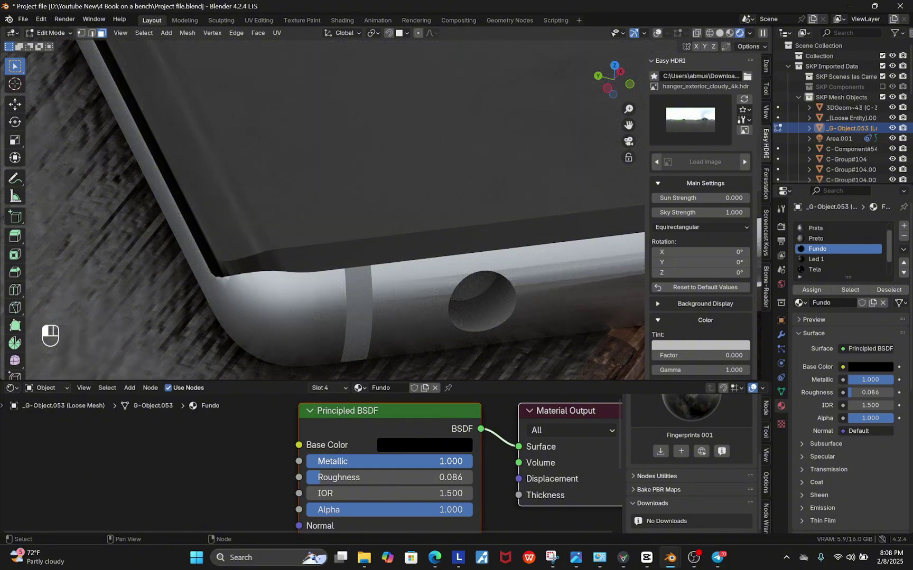
drag(472, 462, 467, 461)
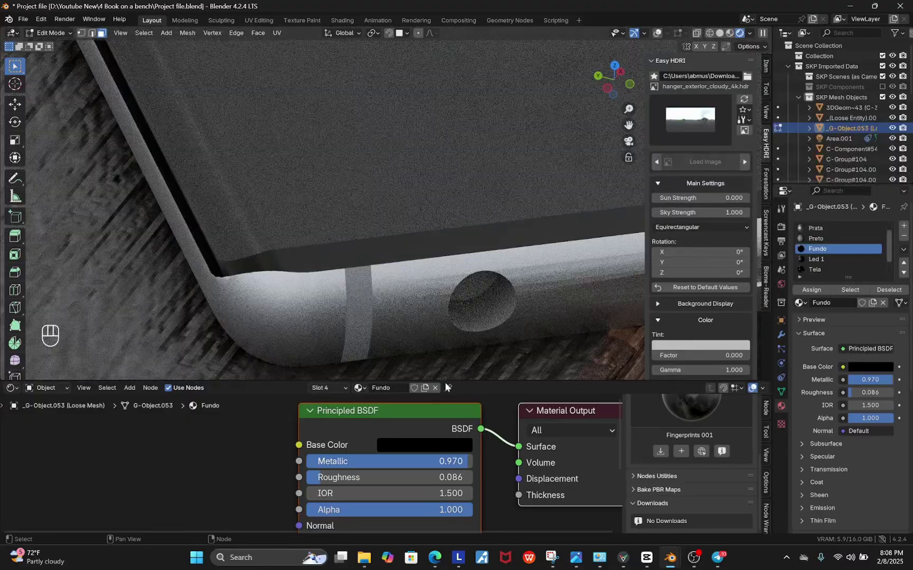
- Select the antenna band on the phone's frame, darken its Preto material's Base Color slightly and set the Roughness to 0.355
middle_drag(317, 275, 296, 197)
scroll(351, 266, down, 3)
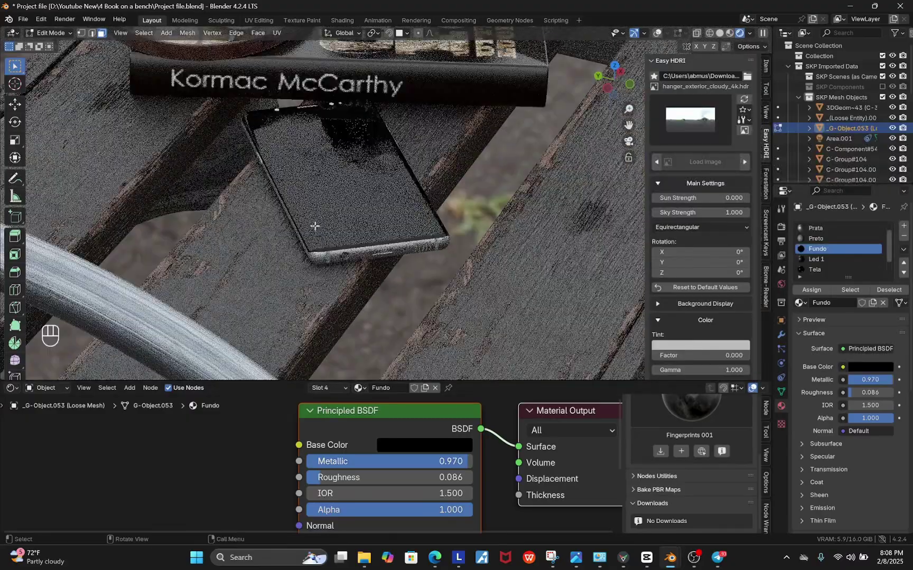
scroll(381, 245, up, 8)
click(382, 245)
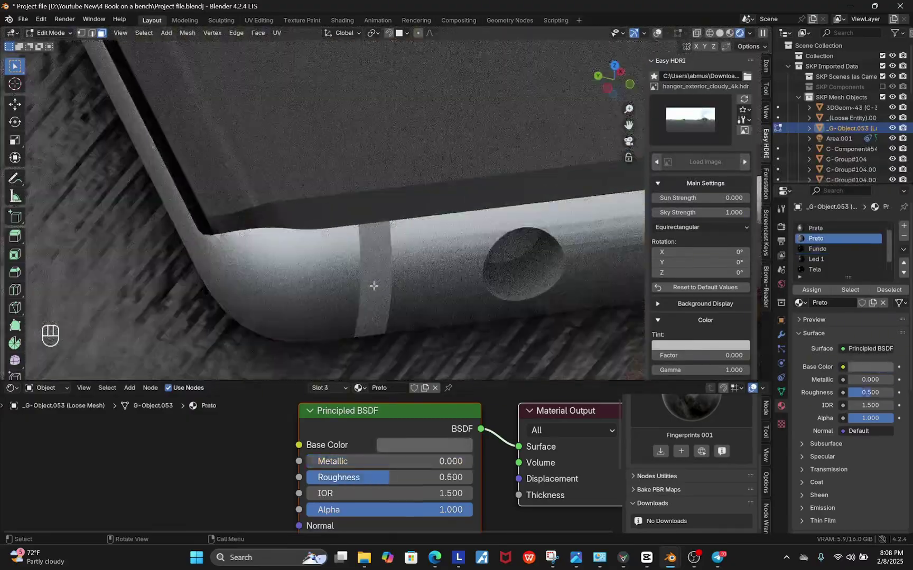
click(413, 445)
mouse_move(464, 409)
mouse_down()
mouse_move(450, 410)
mouse_move(460, 410)
mouse_up()
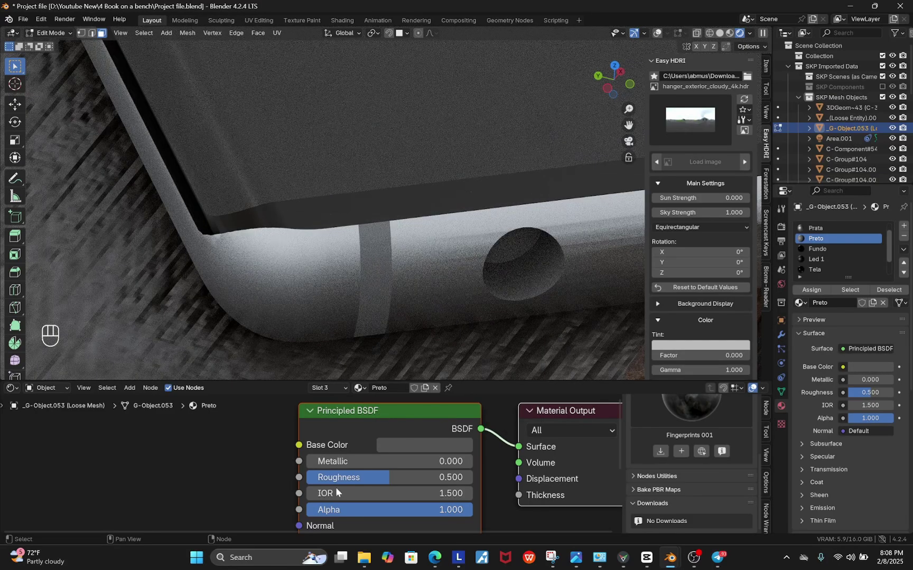
drag(382, 478, 361, 479)
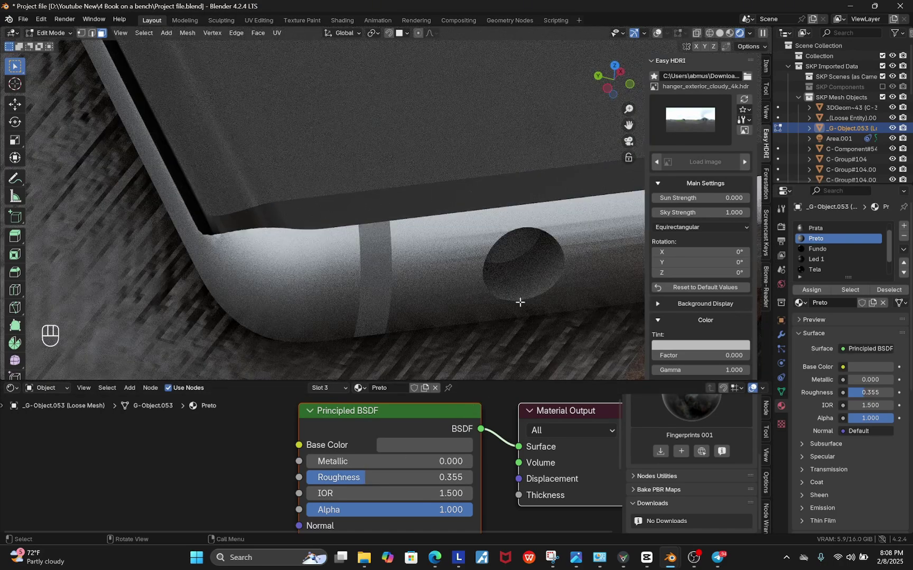
- Darken the Preto material's Base Color to an HSV value of 0.033
click(424, 446)
drag(466, 409, 415, 409)
right_click(384, 409)
click(405, 447)
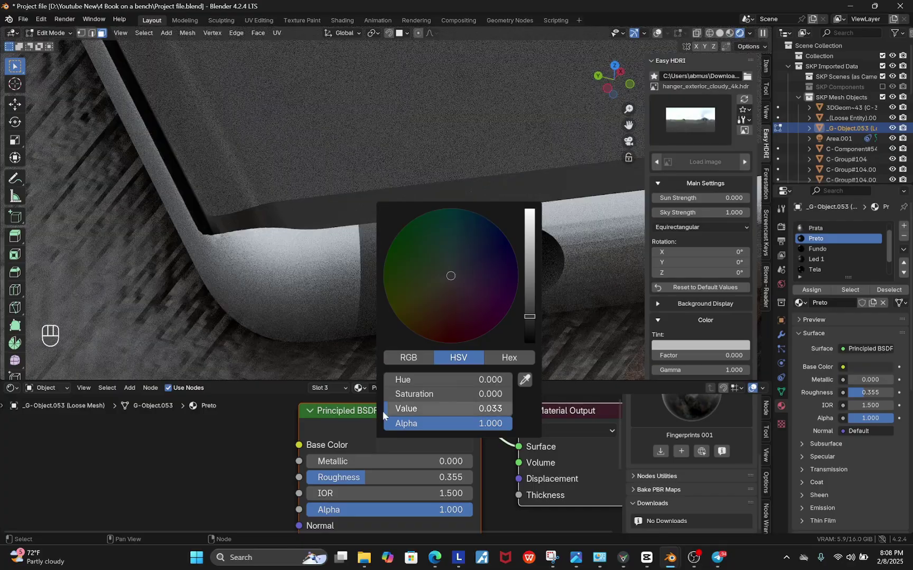
scroll(303, 185, down, 5)
scroll(398, 254, down, 5)
scroll(450, 303, down, 4)
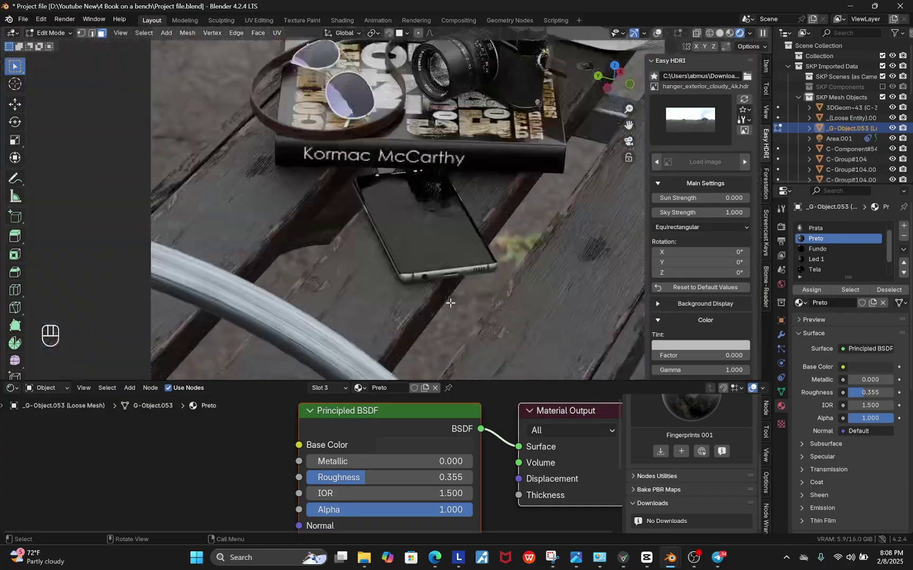
- Select the round lens at the phone's upper edge and replace its Vidro material's Principled BSDF with a Glass BSDF connected to Surface
scroll(383, 221, up, 8)
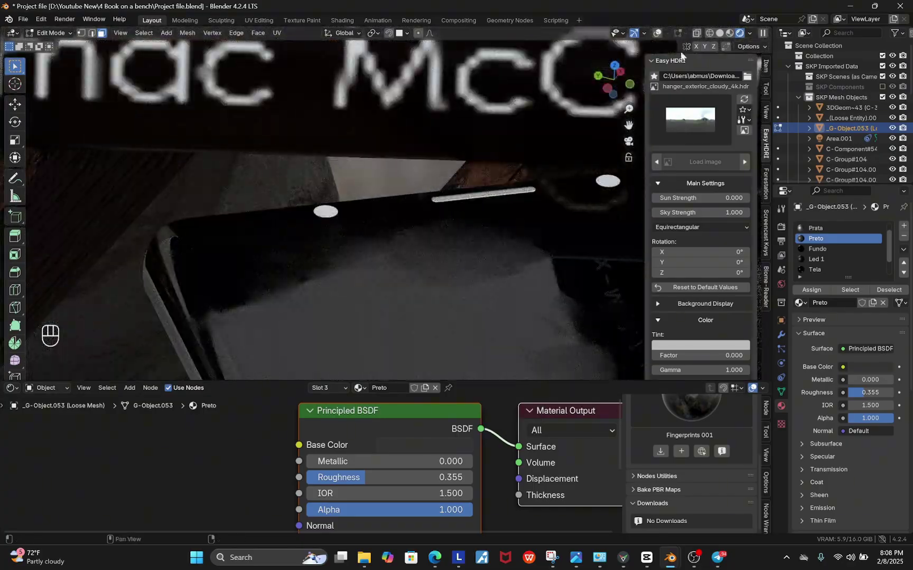
key(KP_0)
click(336, 217)
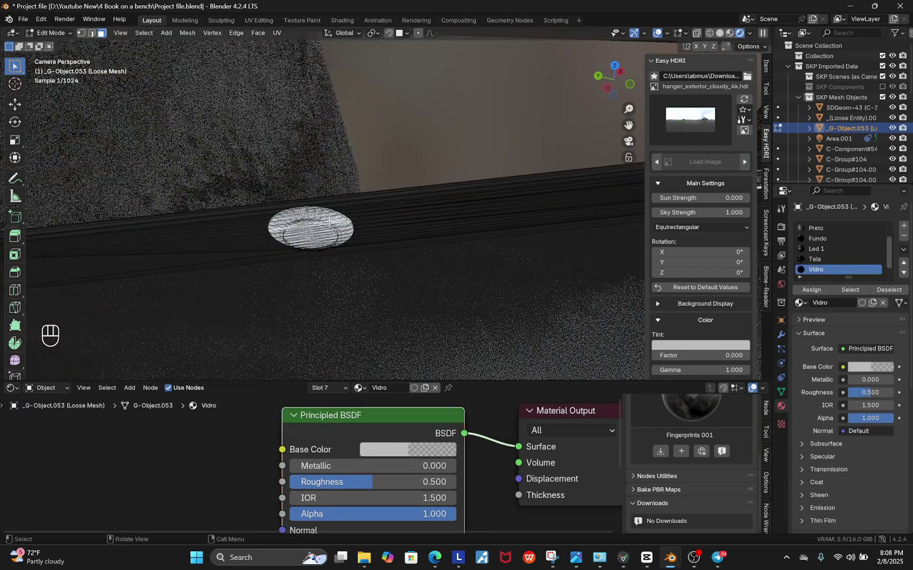
scroll(449, 499, down, 4)
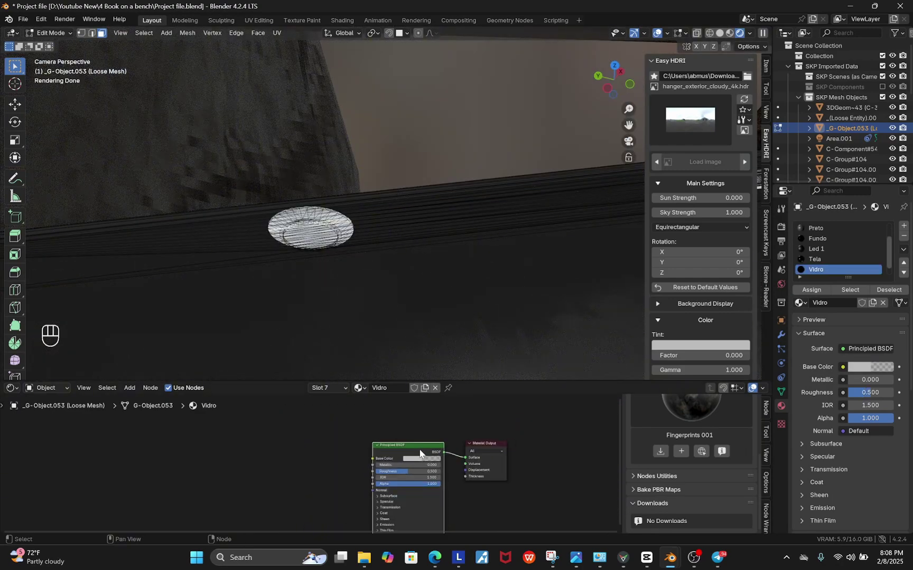
key(x)
key(shift+a)
text(gl)
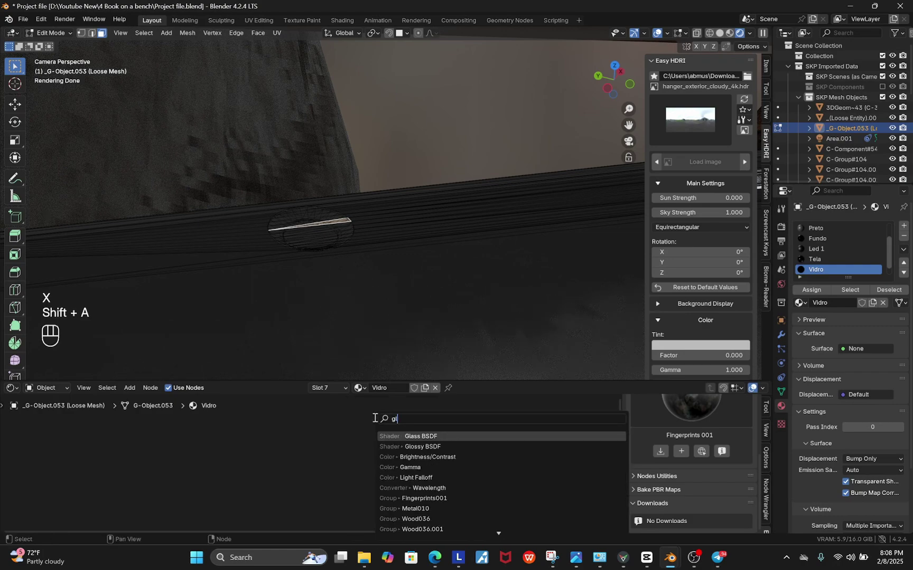
key(Return)
click(421, 442)
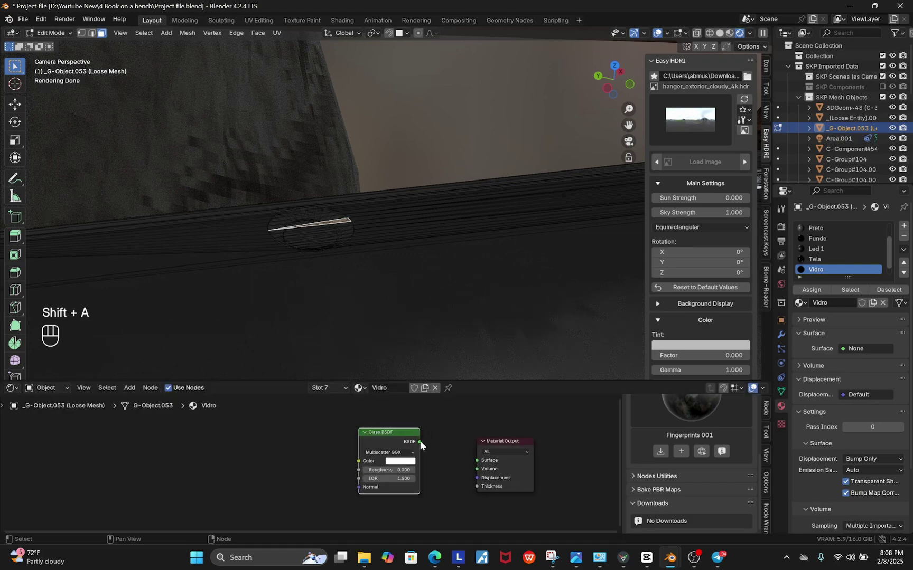
drag(419, 442, 471, 460)
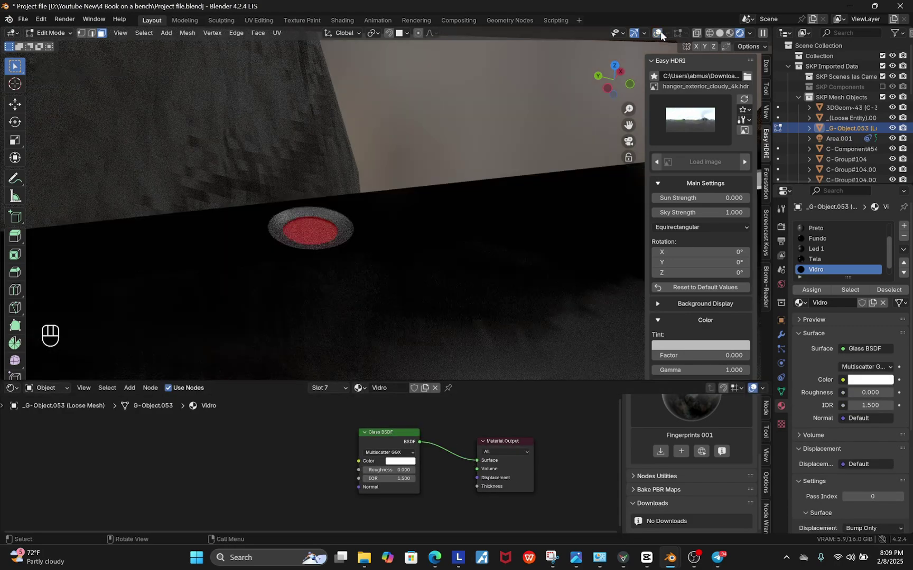
- Darken the Vidro Glass BSDF's Color to an HSV value of 0.358 and set its IOR to 2.400
scroll(370, 487, up, 2)
shift+drag(363, 477, 422, 476)
right_click(379, 476)
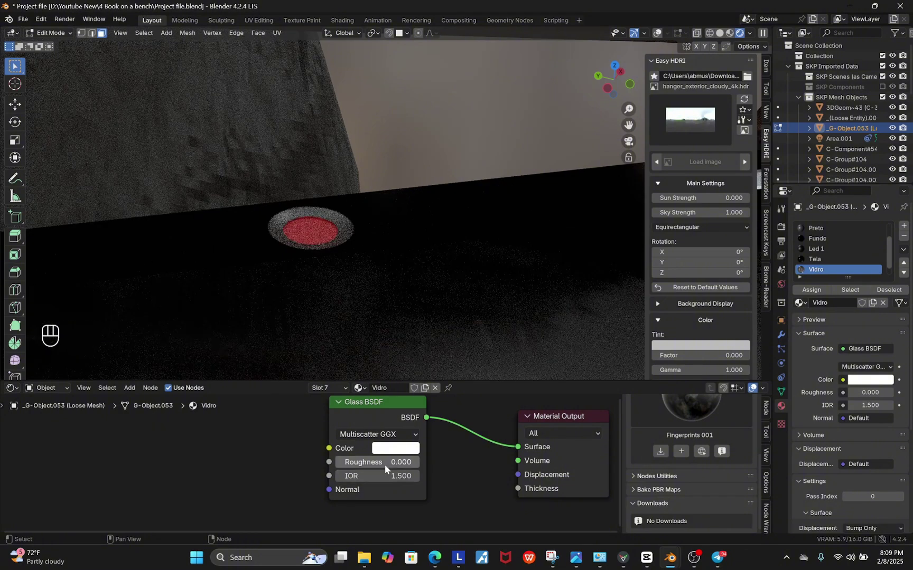
click(396, 448)
drag(465, 417, 417, 420)
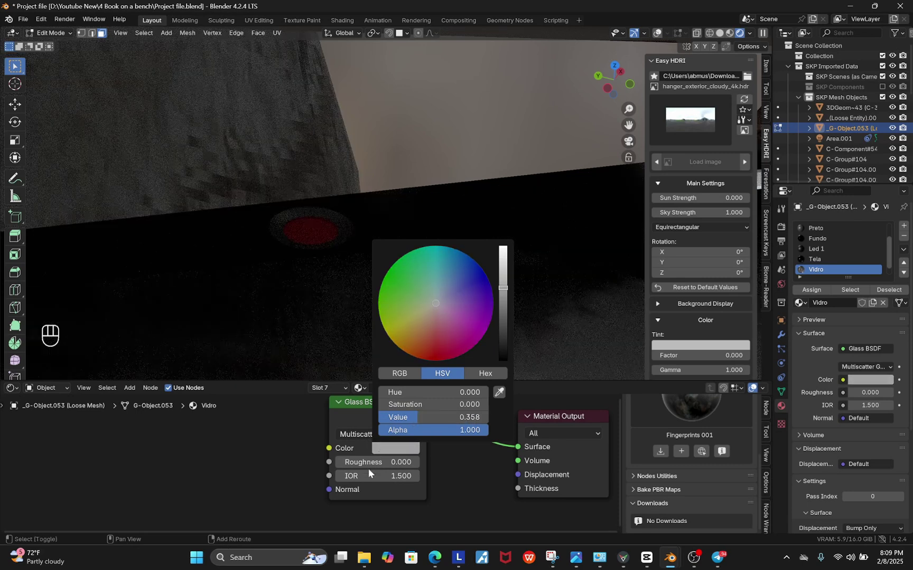
shift+drag(370, 476, 428, 476)
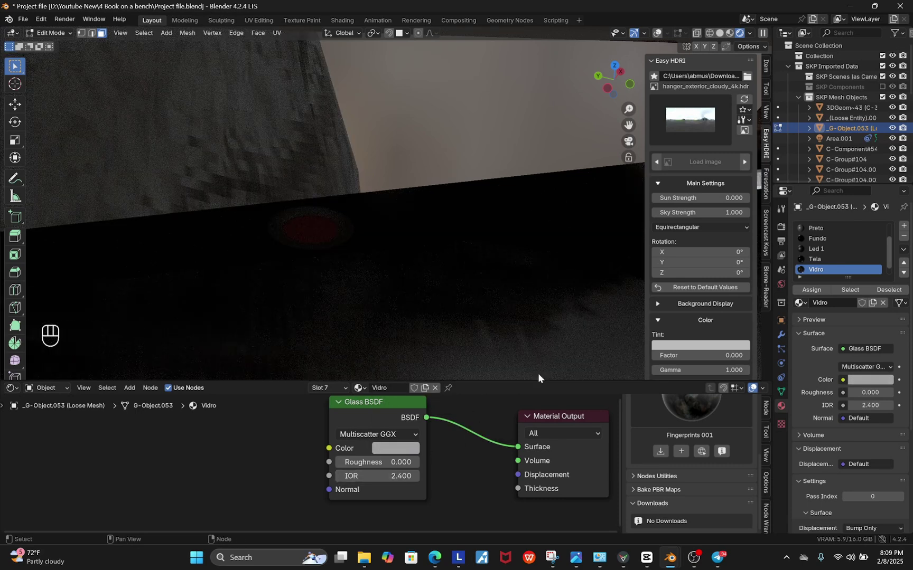
- Make the phone's Camera material active and desaturate its red Base Color to a neutral grey
middle_drag(310, 226, 411, 196)
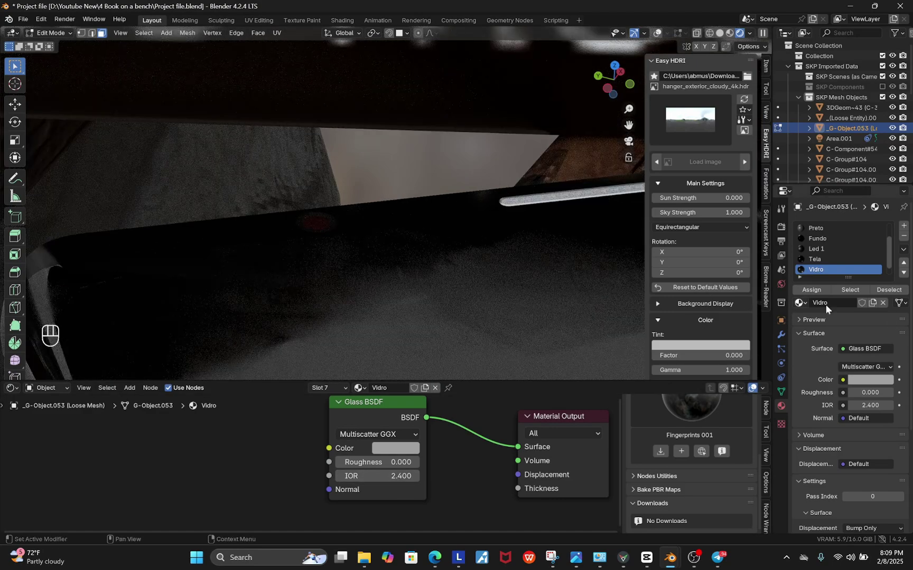
scroll(842, 234, up, 2)
click(844, 227)
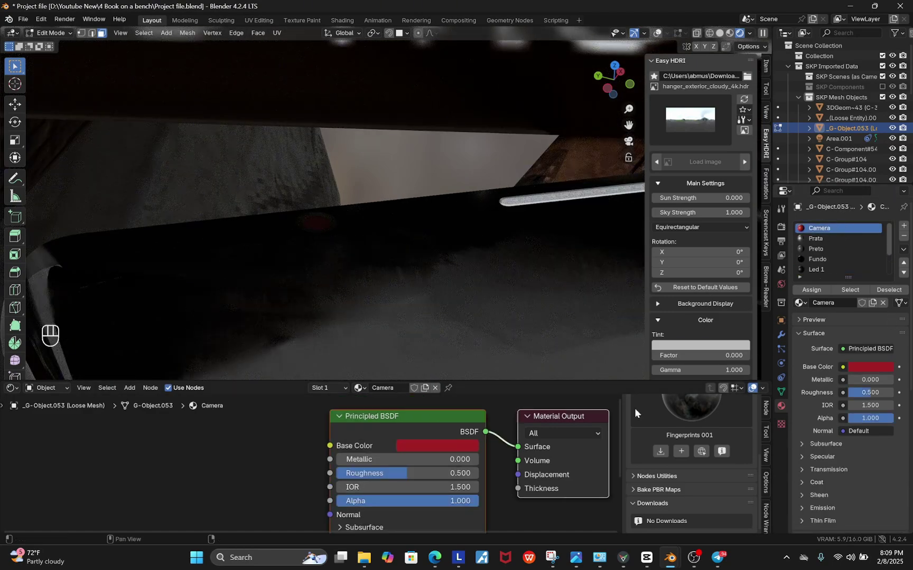
scroll(458, 448, up, 2)
click(456, 445)
drag(526, 385, 396, 384)
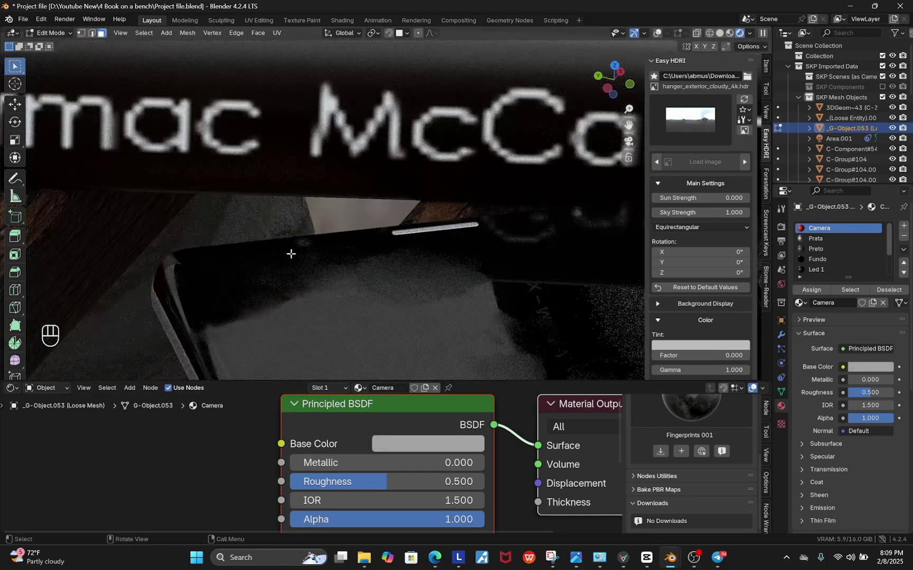
scroll(328, 228, down, 5)
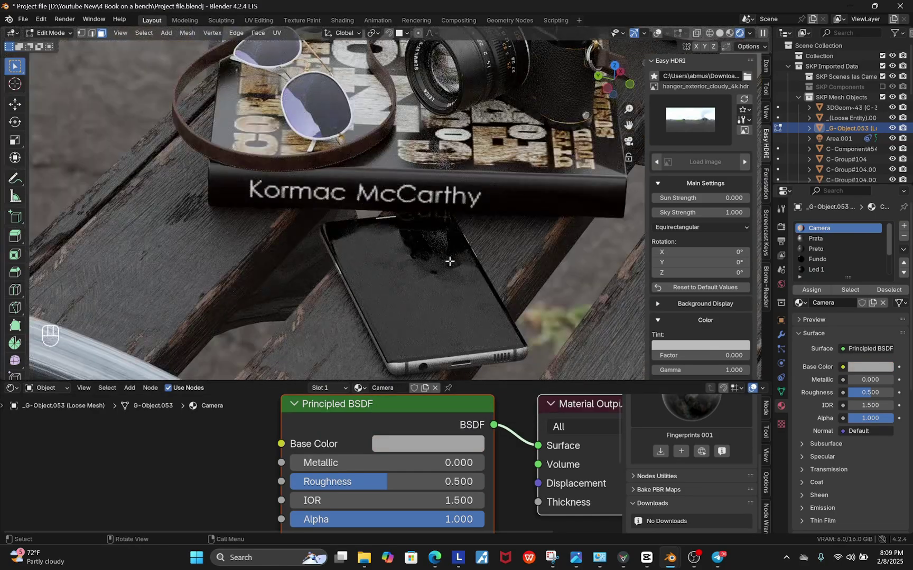
scroll(450, 261, down, 3)
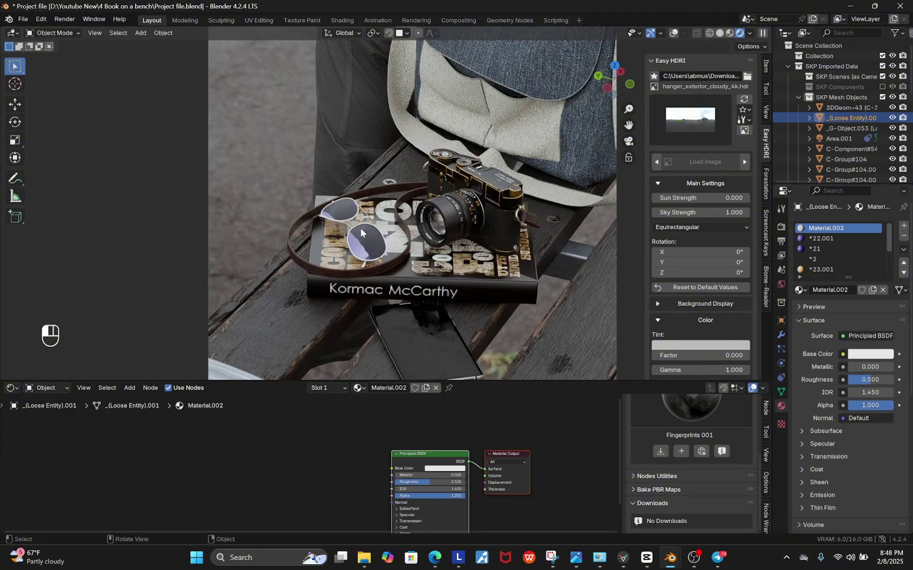
- Show the viewport overlays and, in Edit Mode, select a face on the sunglasses' nearer lens to activate its material *22.001
click(673, 33)
scroll(325, 226, up, 6)
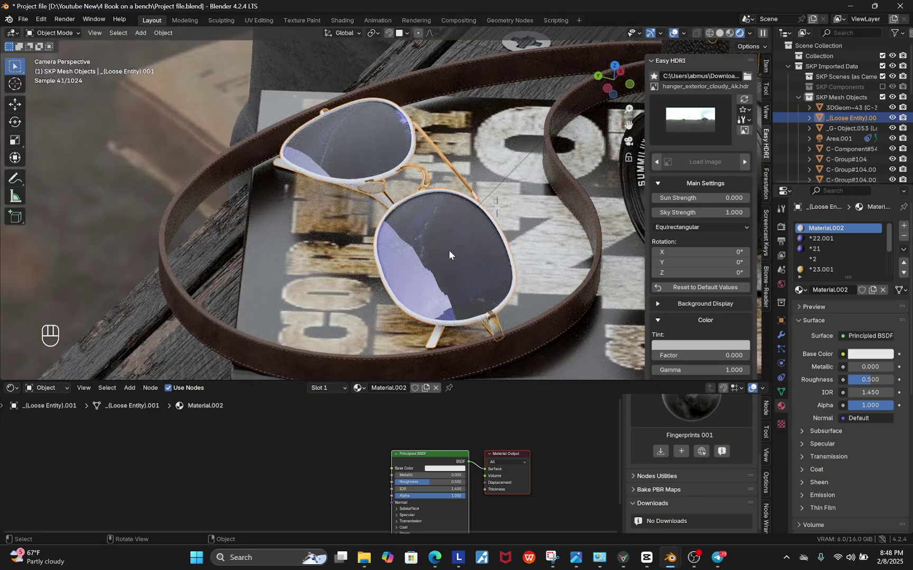
scroll(449, 248, up, 2)
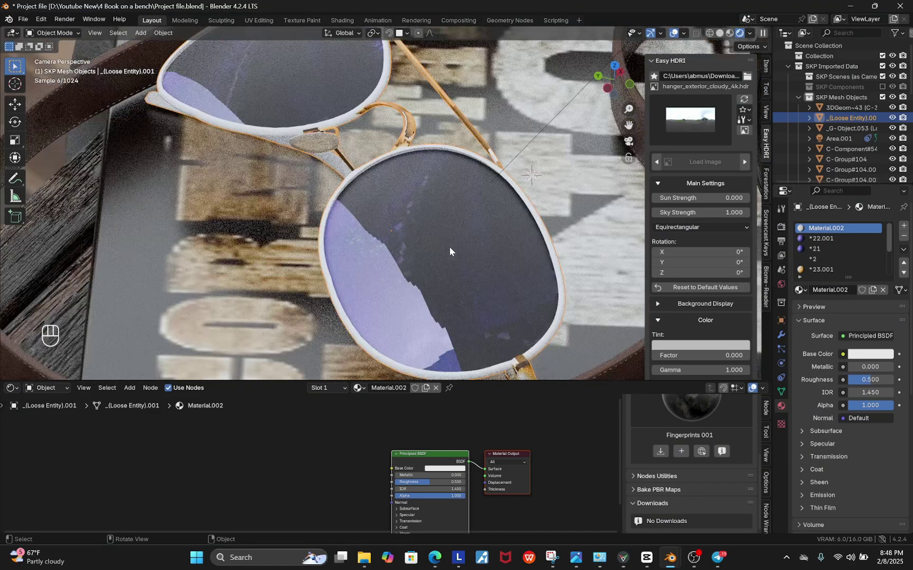
key(Tab)
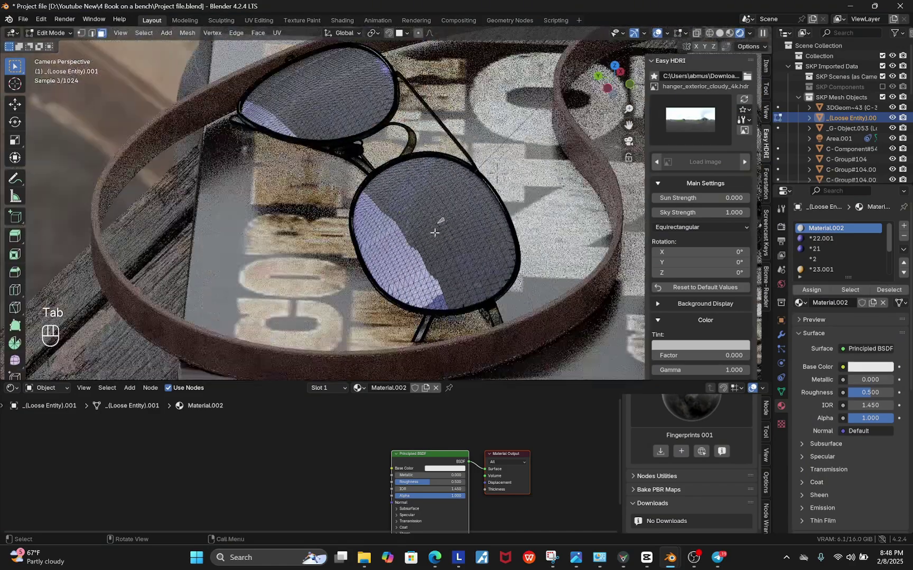
click(435, 186)
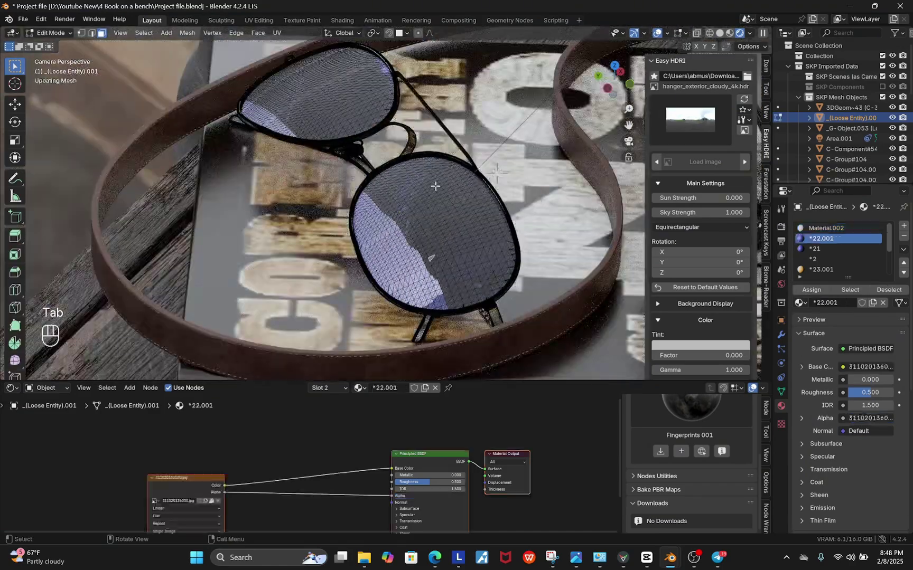
scroll(440, 220, up, 1)
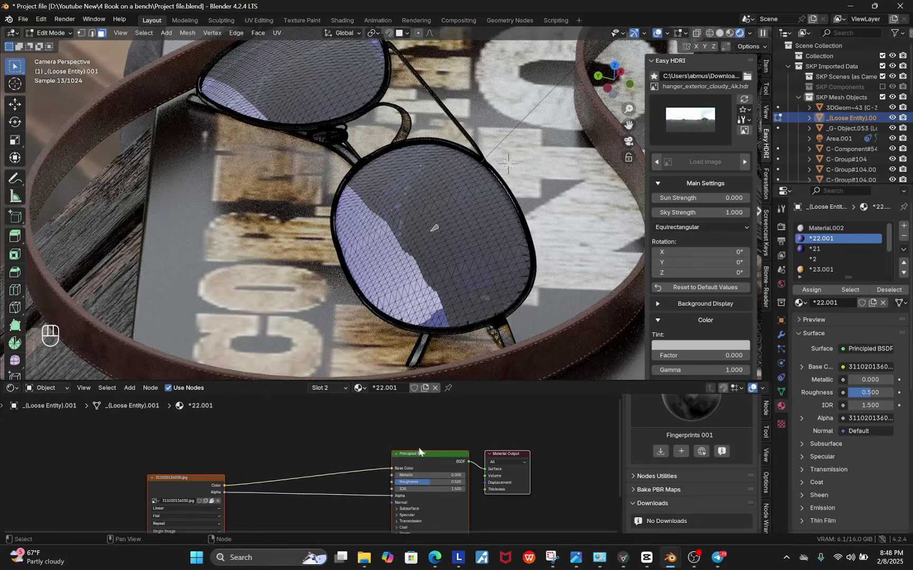
- Delete the image texture and Principled BSDF nodes from the lens material, keeping only the Material Output
scroll(397, 452, down, 4)
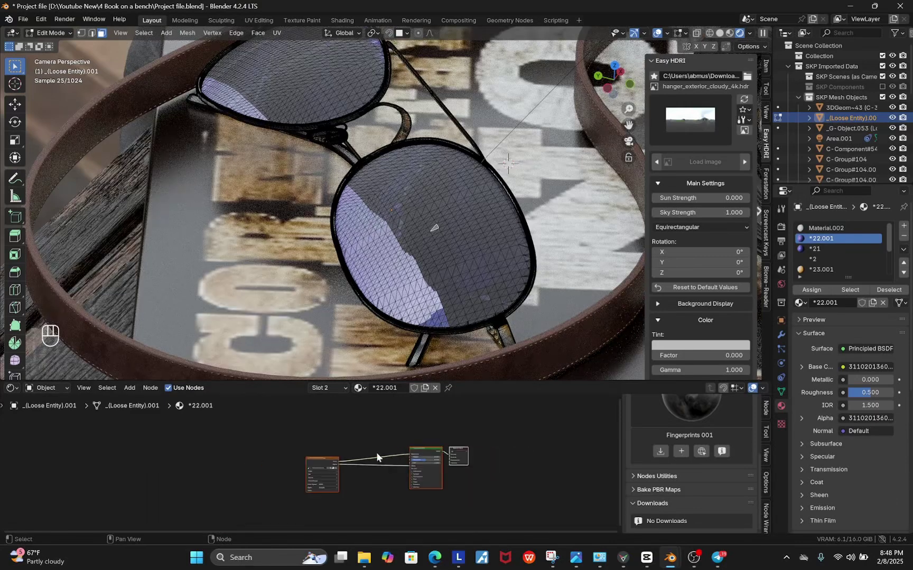
scroll(410, 464, up, 2)
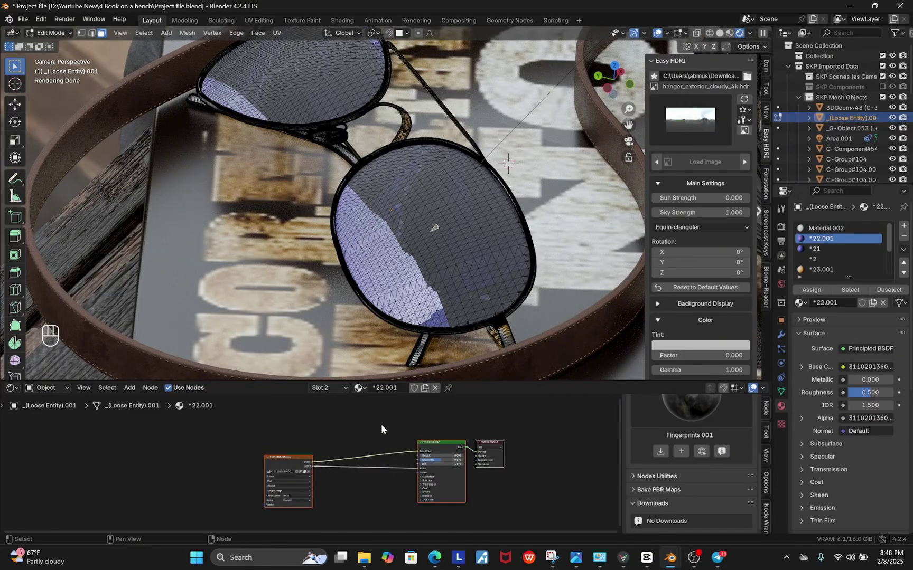
drag(380, 424, 264, 512)
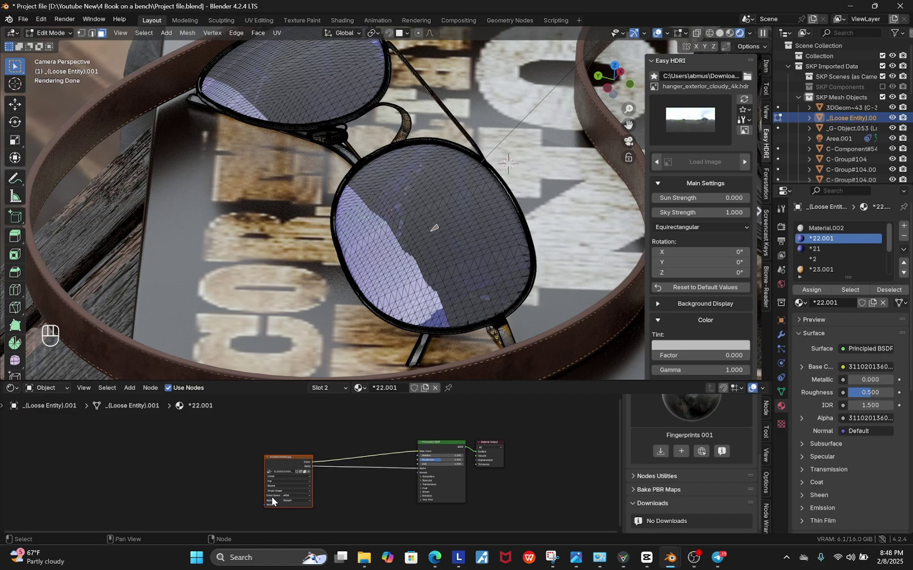
key(x)
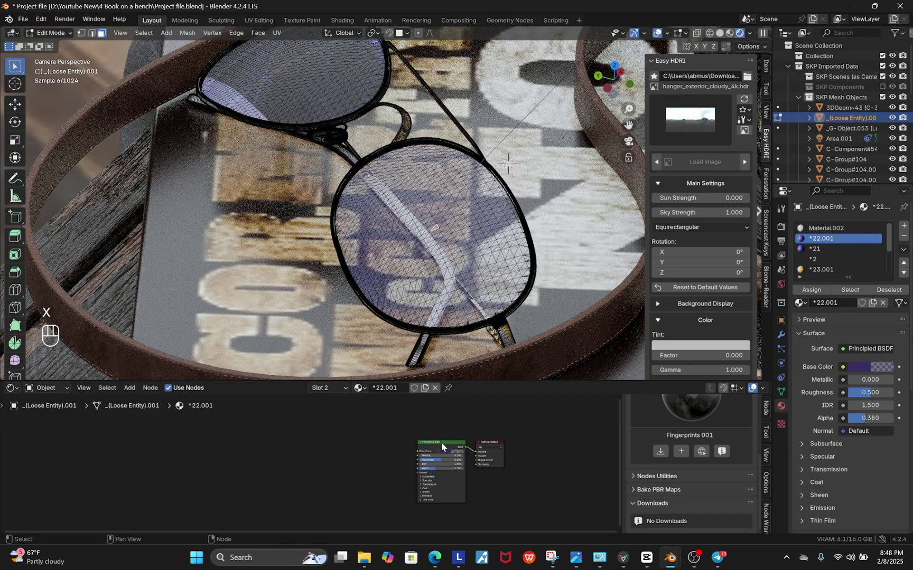
key(x)
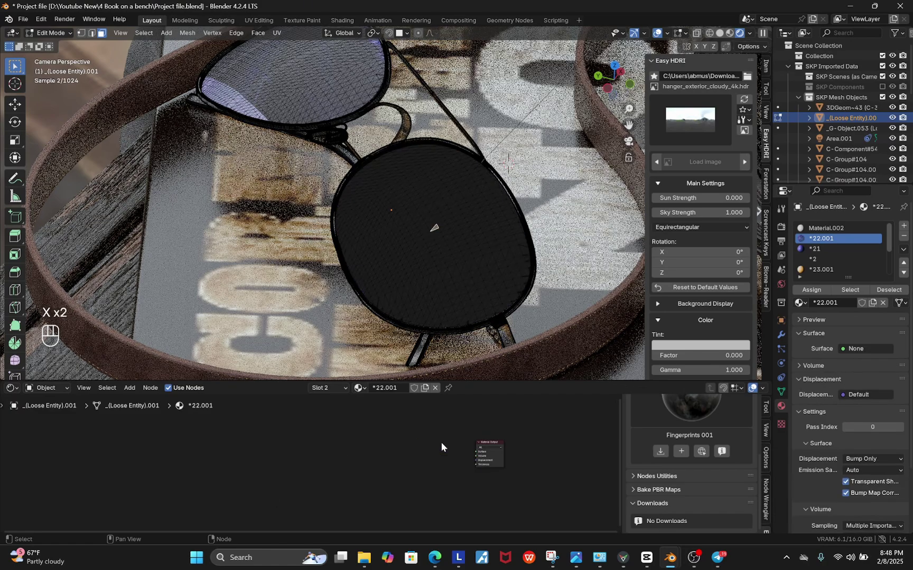
- Add a Glossy BSDF node to the lens material, placed before the Material Output
scroll(485, 443, up, 2)
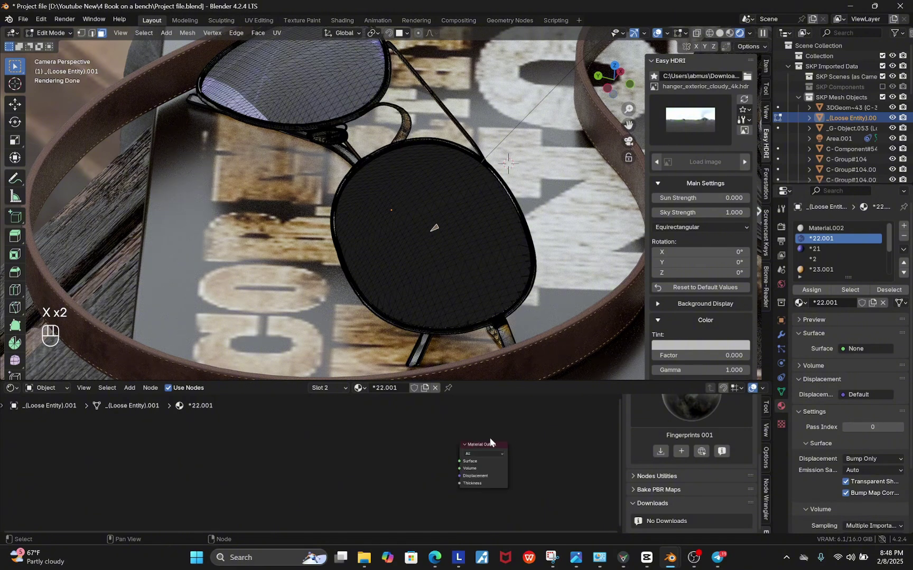
middle_drag(433, 443, 445, 444)
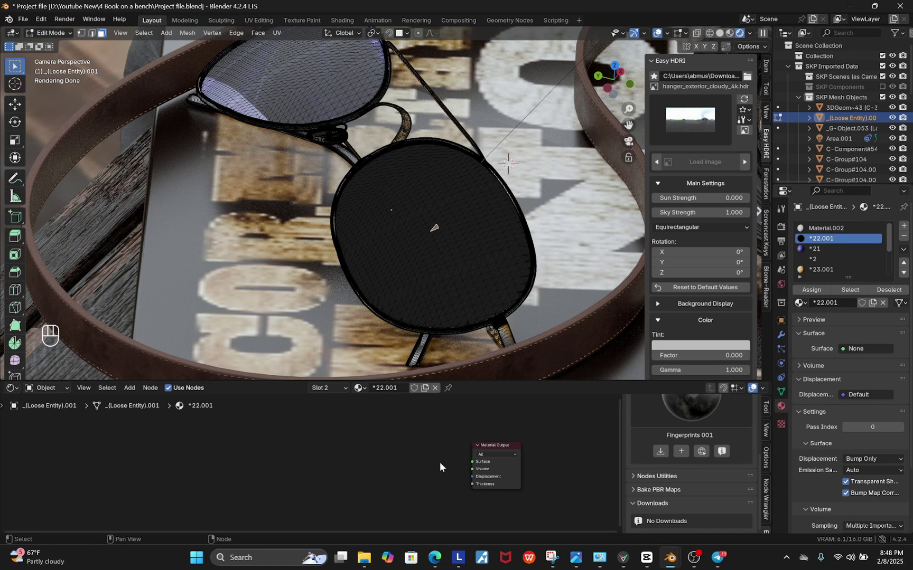
key(shift+a)
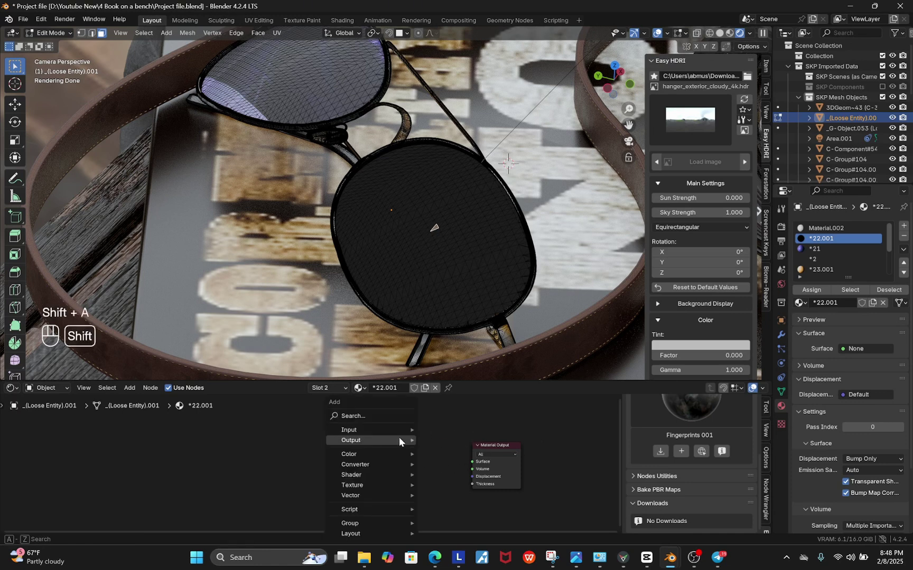
click(361, 413)
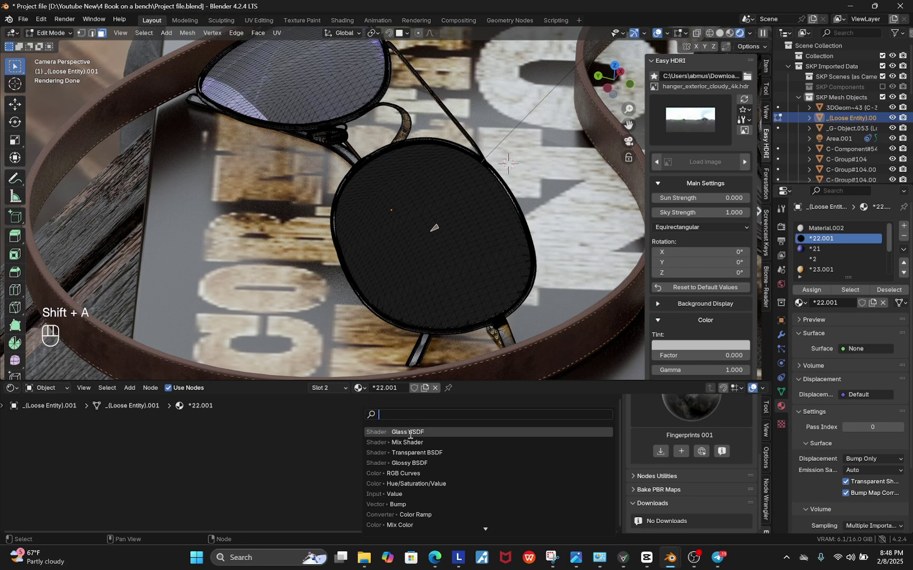
click(410, 463)
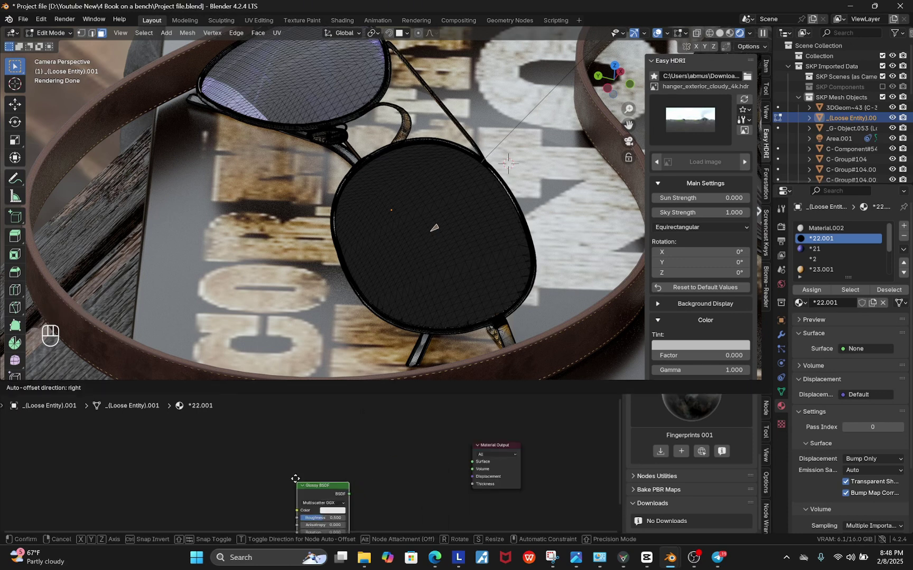
click(296, 479)
scroll(361, 506, down, 2)
key(shift+s)
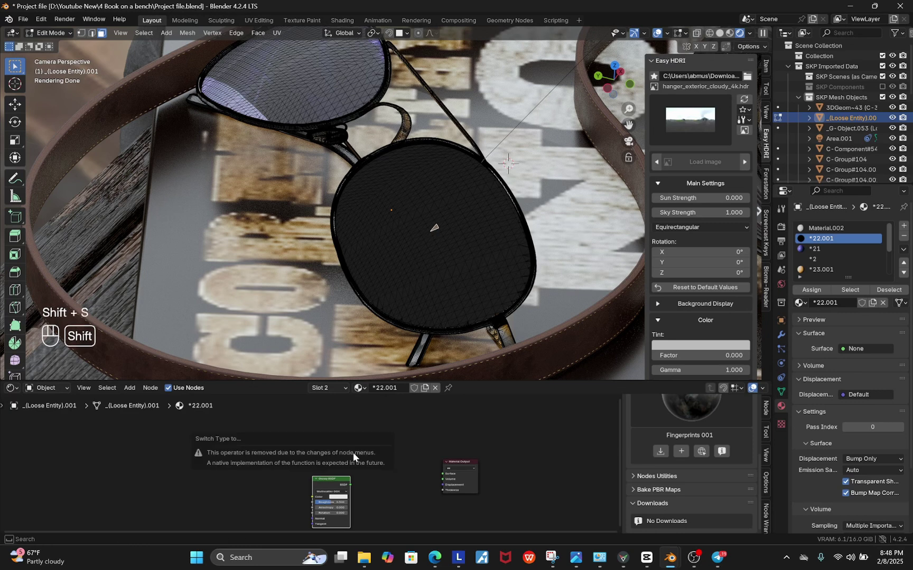
- Add a Transparent BSDF node above the Glossy BSDF in the lens material
key(shift+a)
click(290, 414)
text(tr)
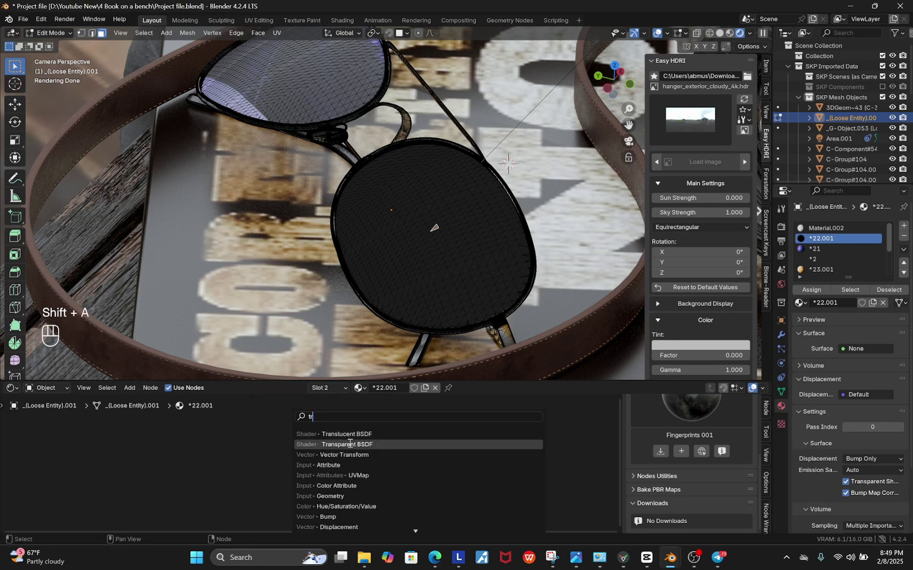
click(322, 435)
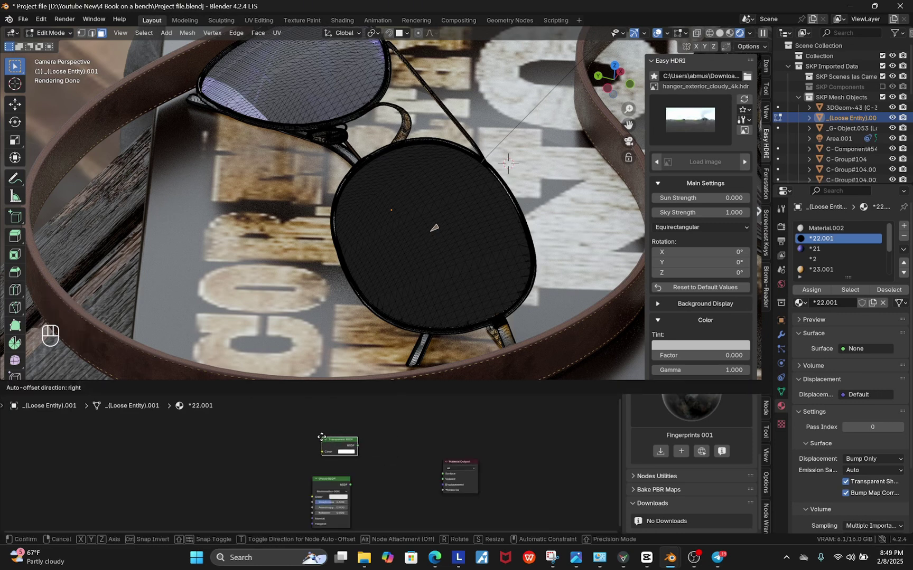
click(322, 437)
scroll(399, 457, up, 1)
- Add a Mix Shader node between the two BSDF nodes and the Material Output
key(shift+a)
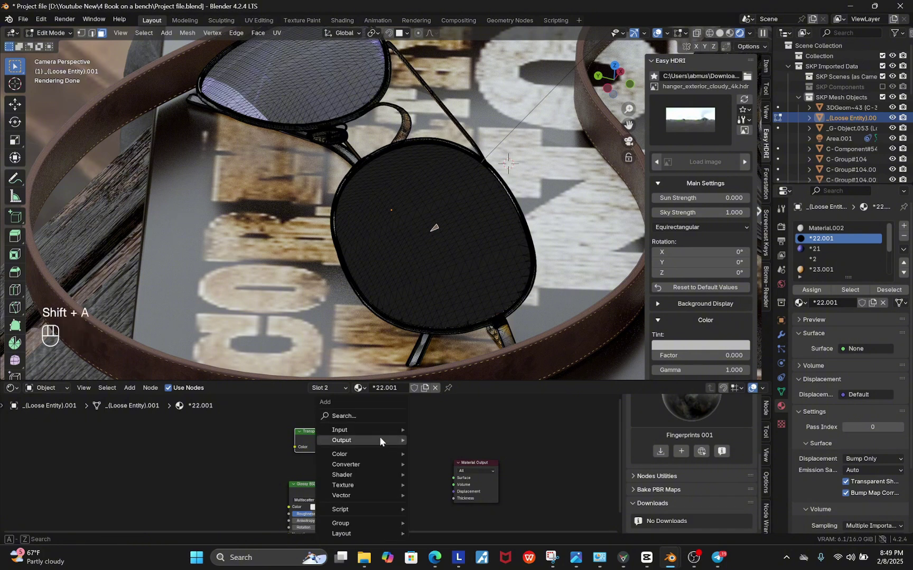
click(346, 416)
text(mix)
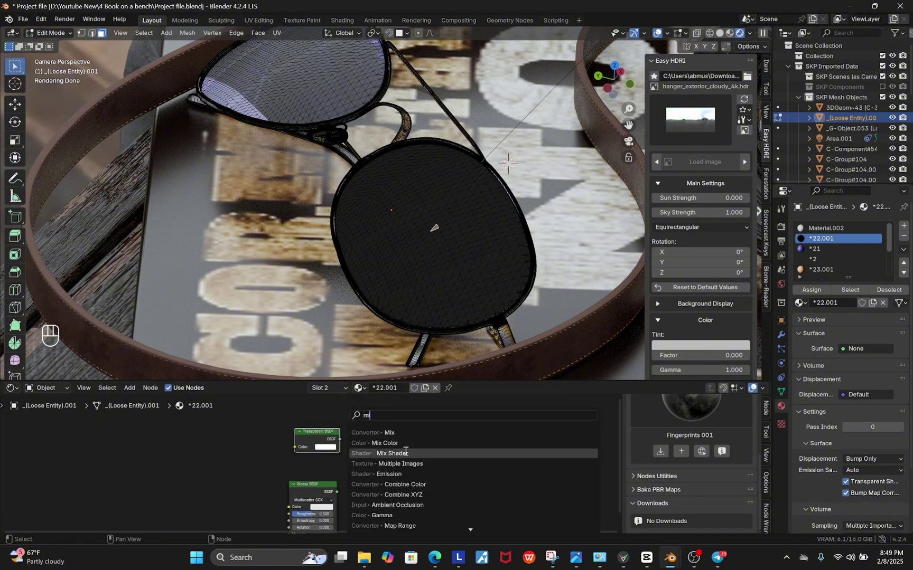
click(405, 450)
click(361, 456)
- Connect Glossy BSDF to the Mix Shader's first shader input, Transparent BSDF to the second, and the mix to the output's Surface
scroll(361, 456, up, 2)
drag(336, 435, 388, 490)
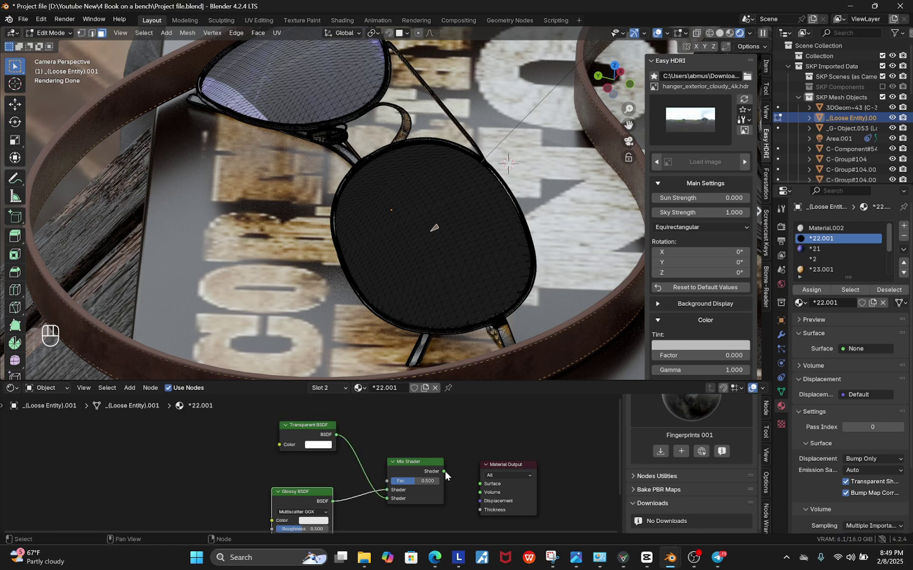
drag(444, 471, 480, 484)
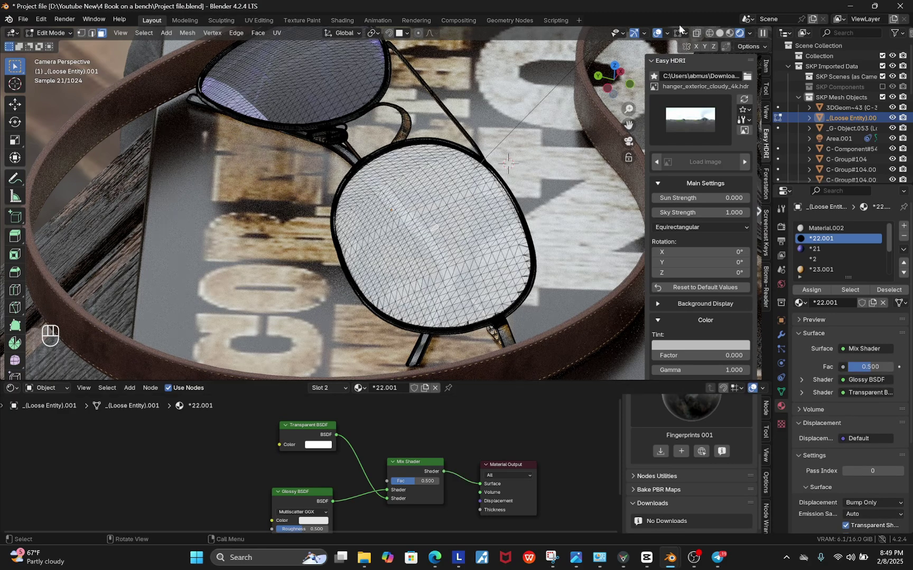
- Hide the viewport overlays and set the Glossy BSDF roughness to 0.000
click(657, 33)
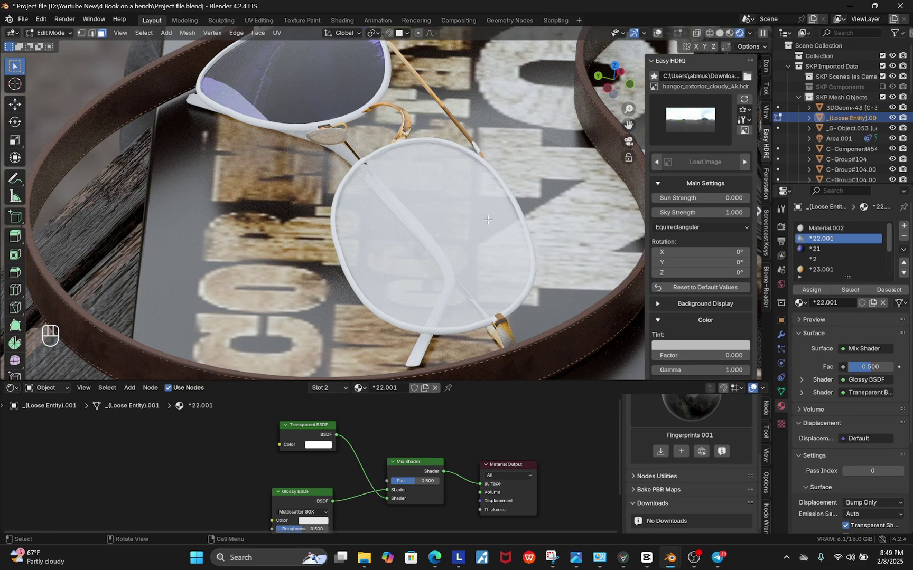
middle_drag(462, 440, 529, 398)
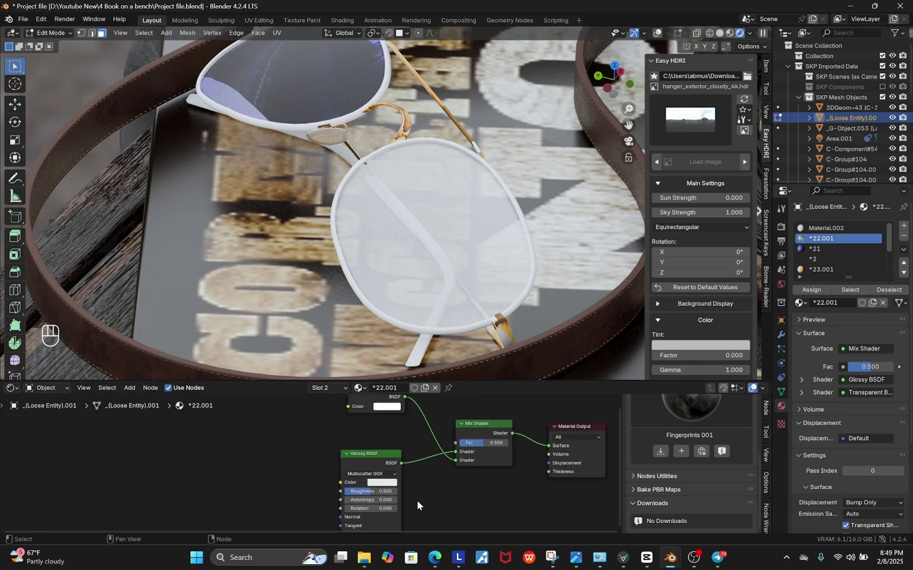
scroll(408, 492, up, 4)
drag(373, 493, 350, 492)
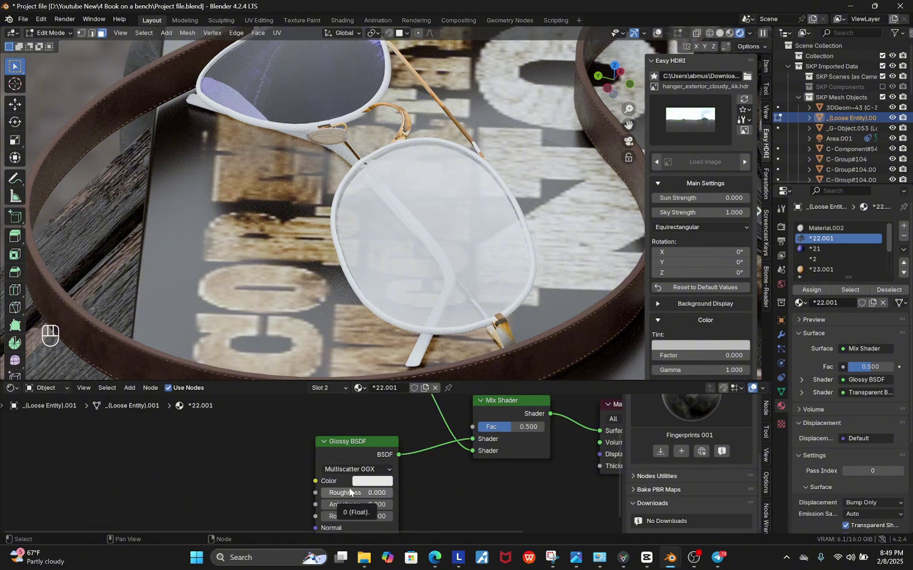
- Try the Mix Shader factor at 1.000 and at 0.000 to compare the lens's transparency and reflection
middle_drag(349, 492, 299, 533)
drag(446, 468, 497, 468)
scroll(437, 473, down, 1)
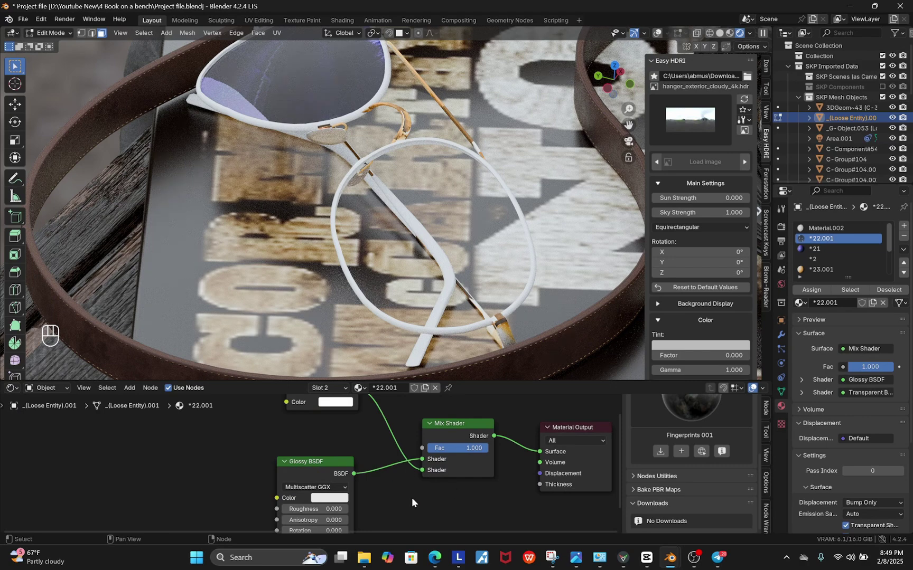
scroll(441, 470, down, 2)
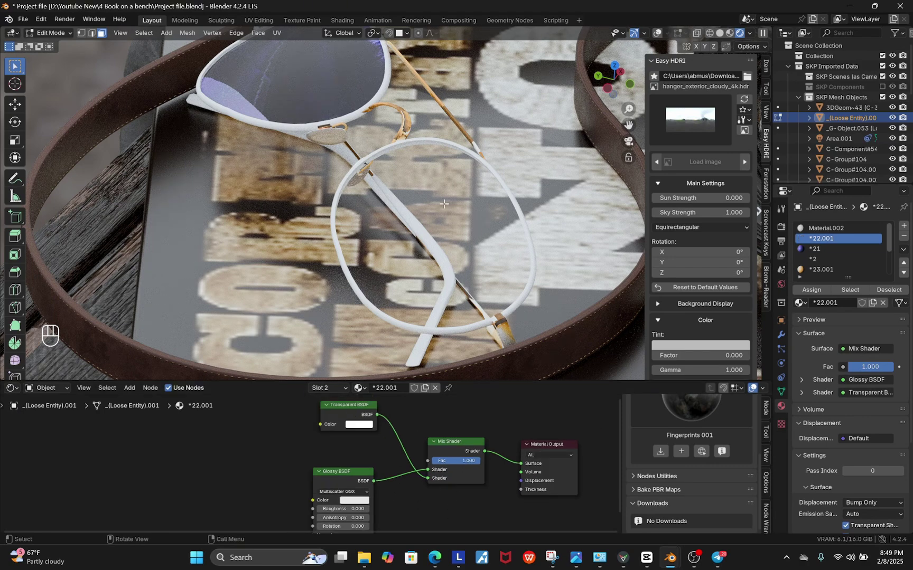
scroll(474, 463, up, 3)
drag(474, 463, 412, 463)
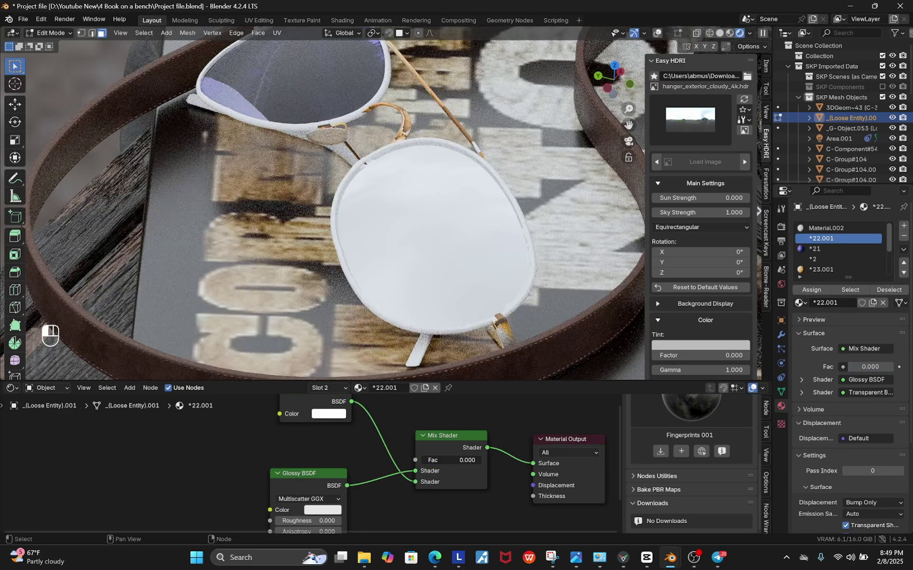
scroll(413, 466, down, 2)
scroll(429, 454, up, 3)
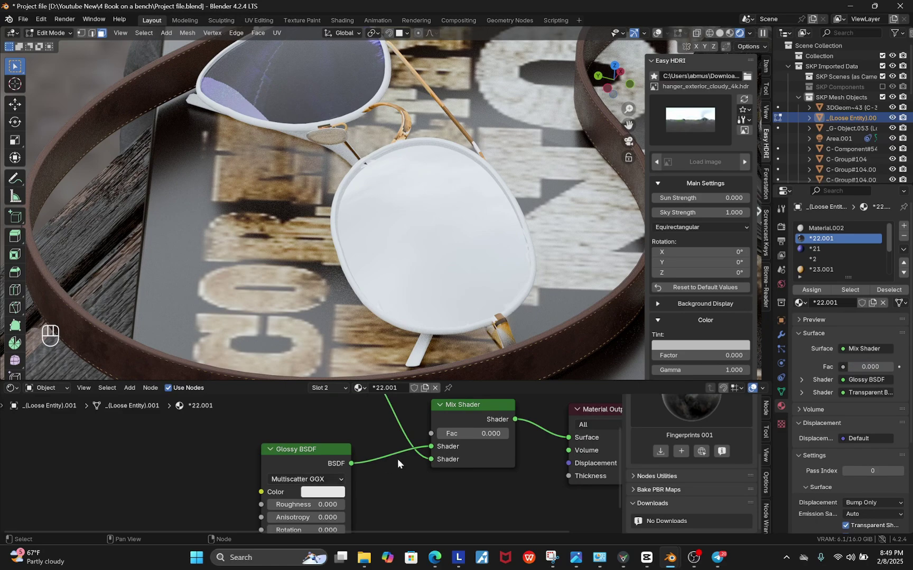
- Set the Mix Shader factor to 0.431 to blend the glossy and transparent shaders
scroll(461, 419, down, 1)
scroll(461, 418, up, 2)
drag(449, 451, 487, 451)
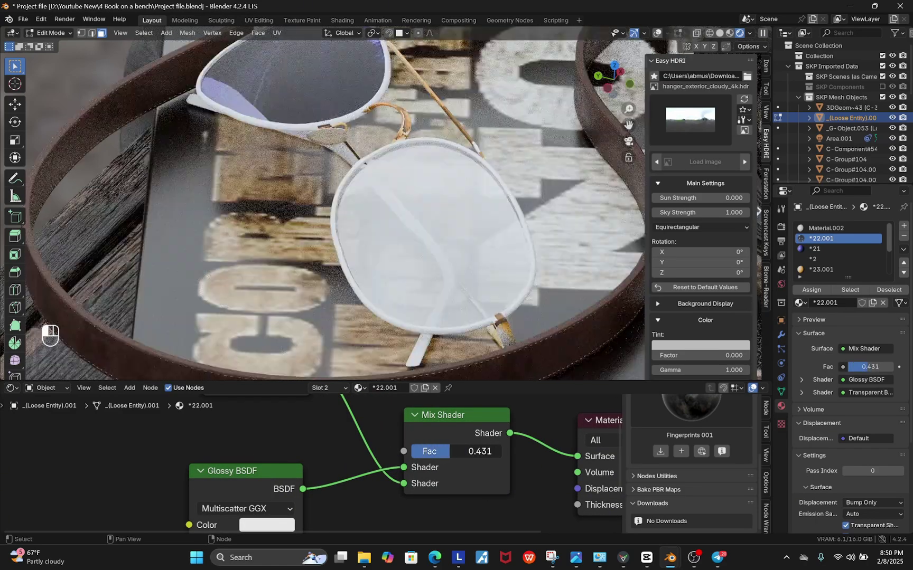
scroll(456, 435, down, 2)
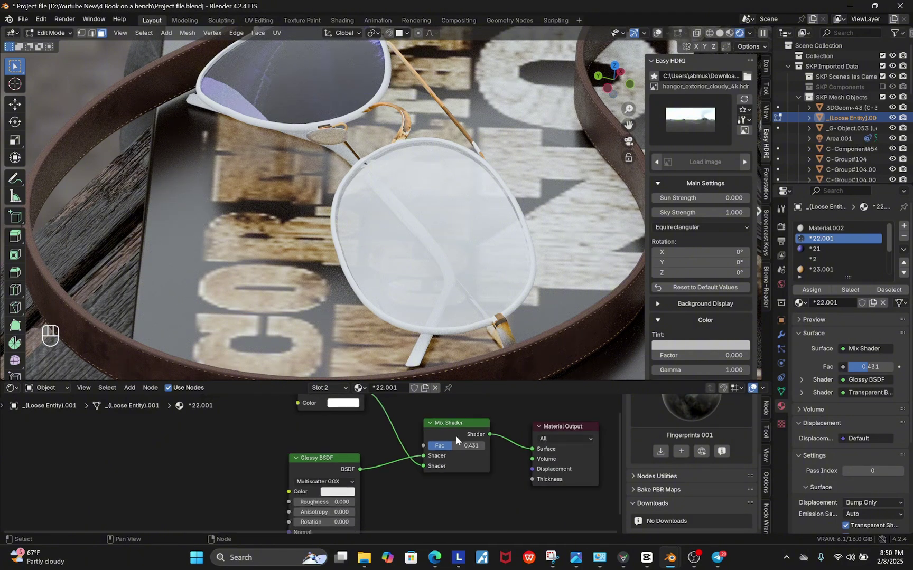
- Darken the Glossy BSDF color to a value of 0.182 and tint it a muted blue
scroll(338, 480, up, 3)
click(329, 490)
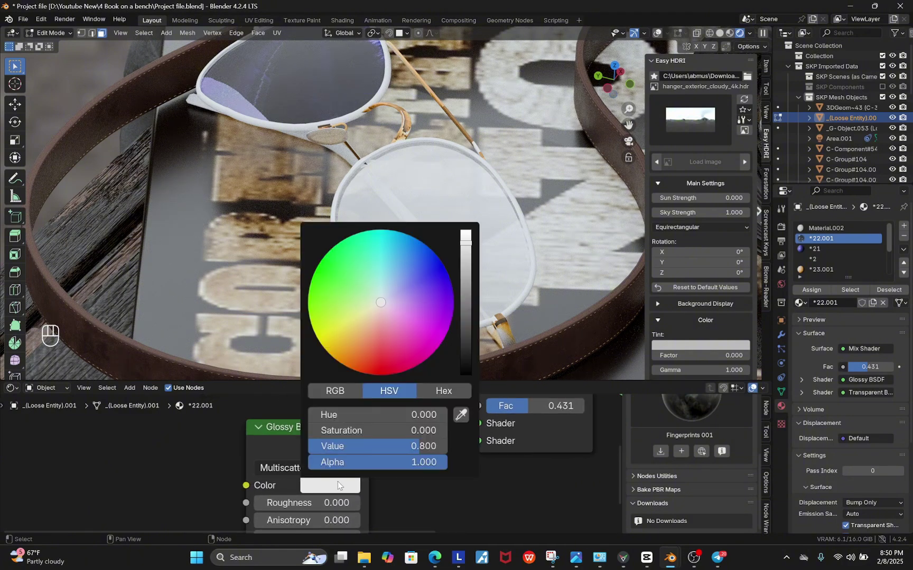
drag(402, 447, 335, 447)
click(337, 485)
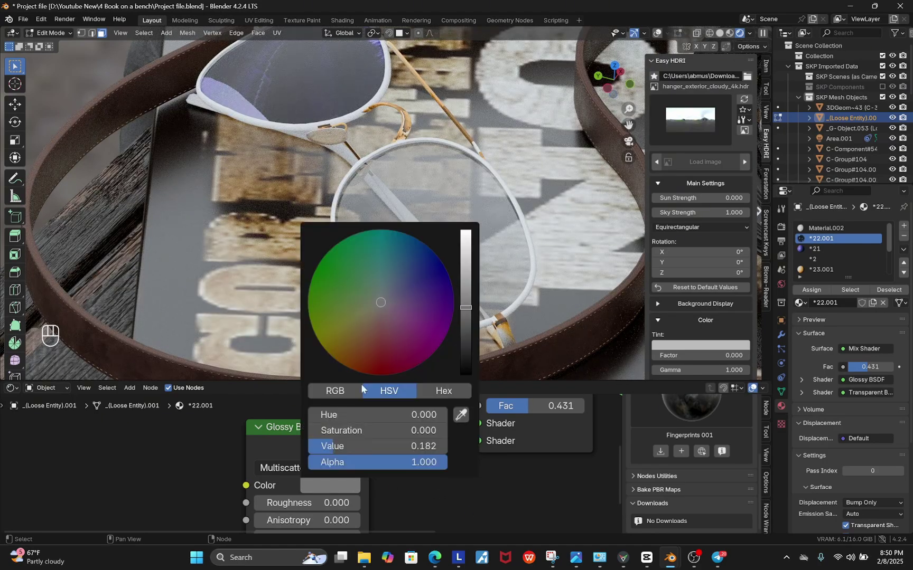
drag(381, 304, 391, 272)
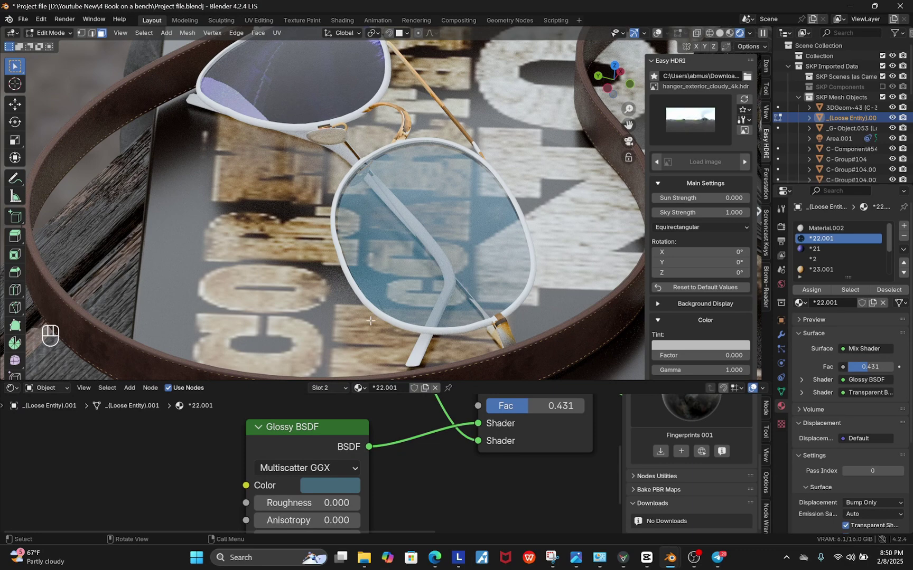
- Leave Edit Mode and replace the *21 material of the other lens with the shared *22.001 material
click(48, 32)
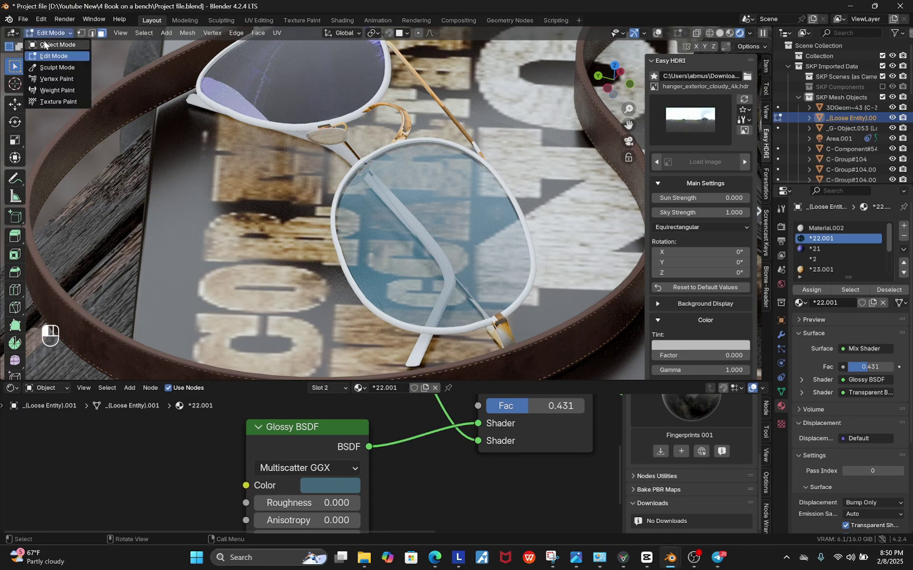
click(46, 43)
key(ctrl+z)
drag(800, 291, 301, 75)
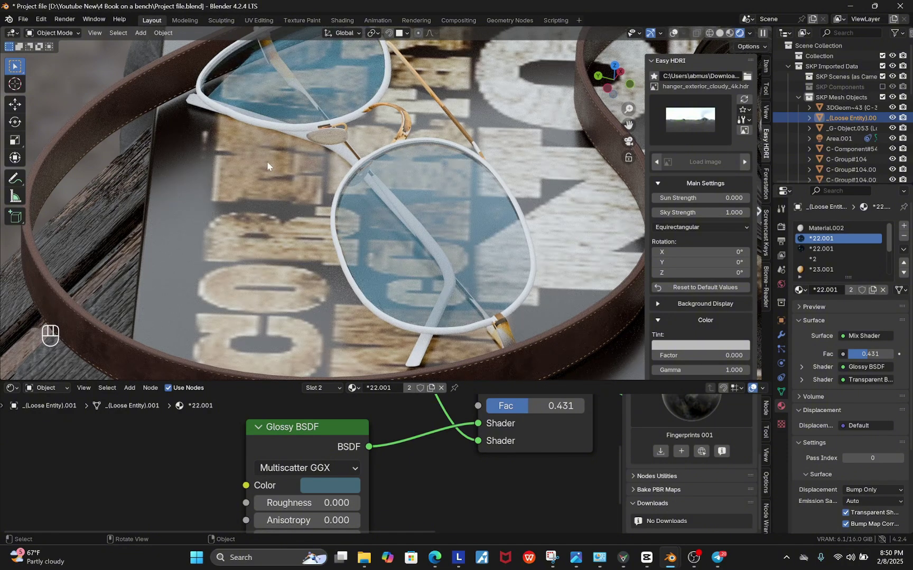
- In Edit Mode with overlays shown, pick the sunglasses' rim and set the Metallic of Material.002 to 1.000
key(Tab)
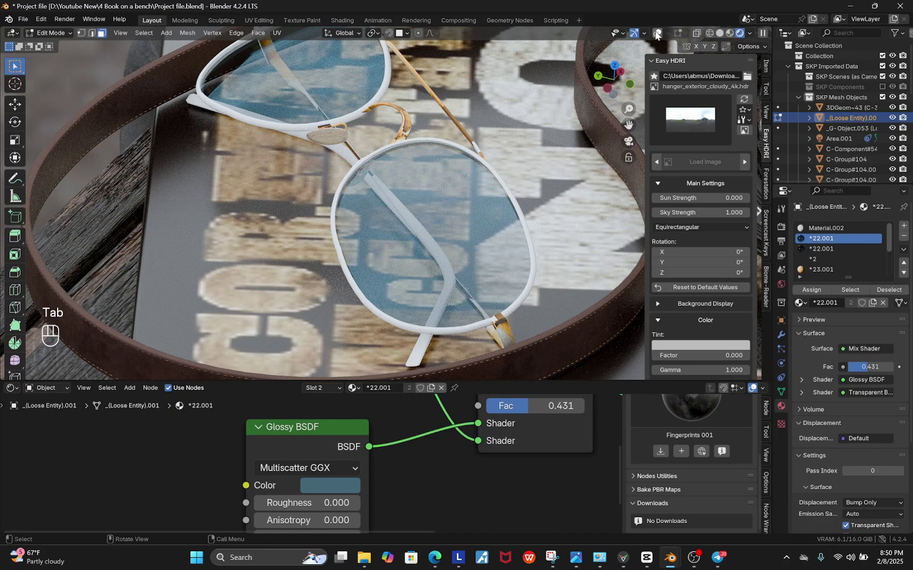
click(656, 34)
scroll(399, 312, up, 6)
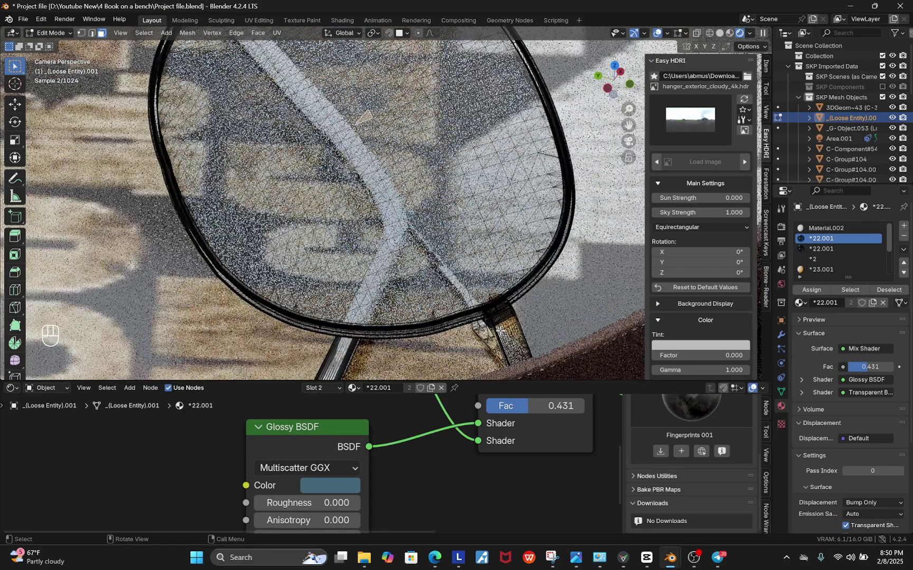
click(399, 312)
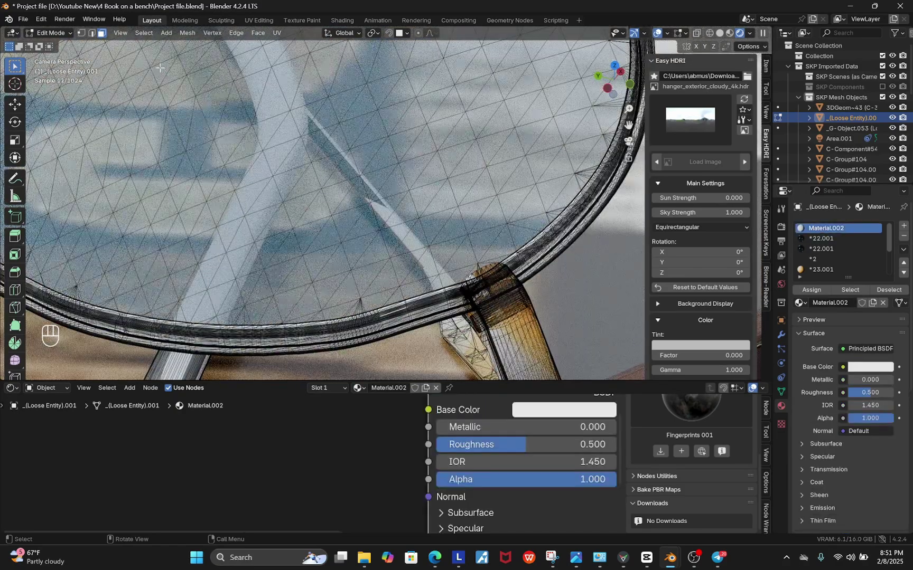
scroll(450, 275, down, 3)
scroll(385, 319, up, 4)
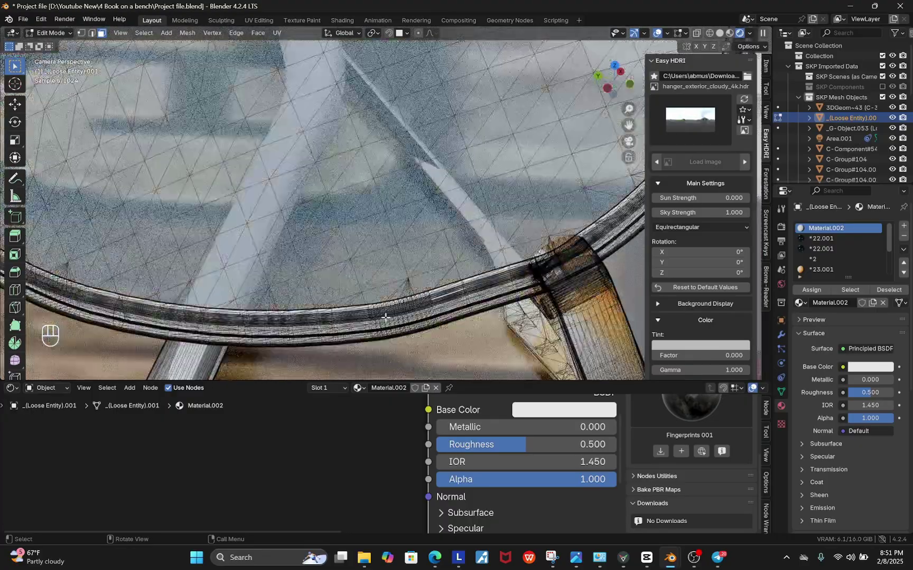
scroll(427, 318, down, 2)
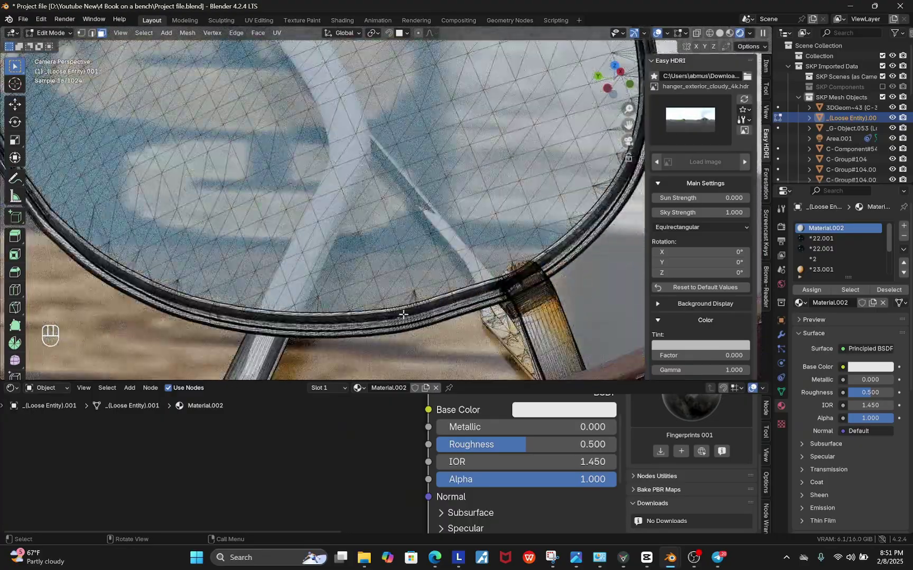
click(373, 330)
scroll(426, 466, down, 4)
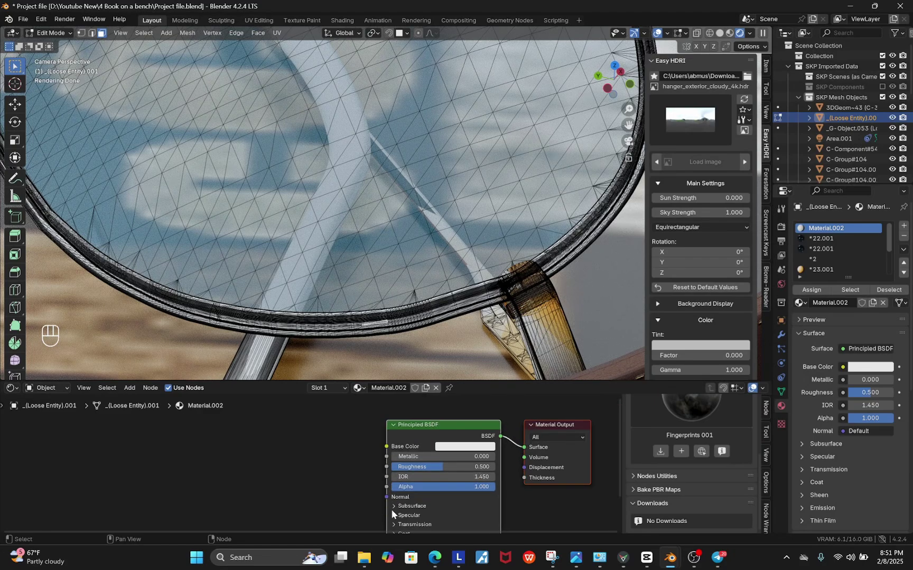
drag(454, 456, 497, 456)
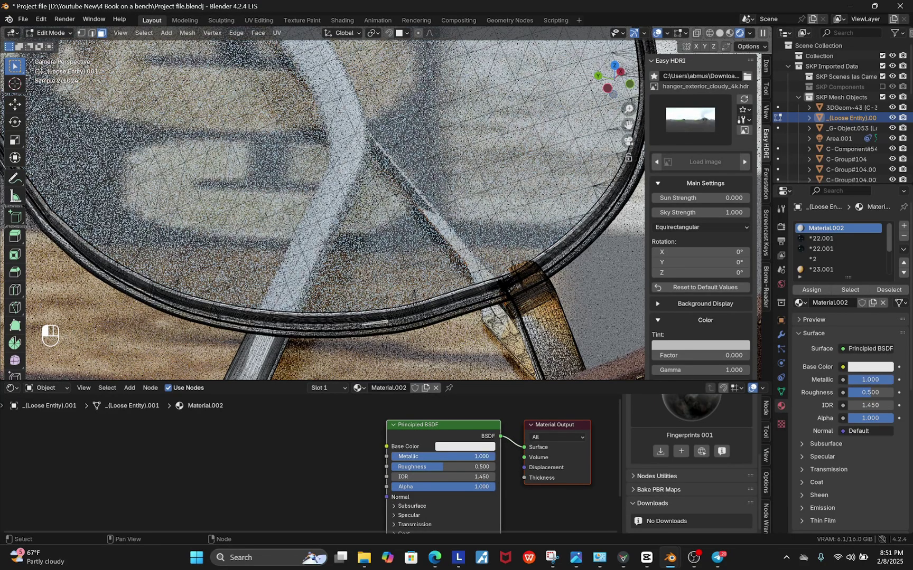
- Hide the viewport overlays and darken the rim material's base color to near black
scroll(450, 296, down, 4)
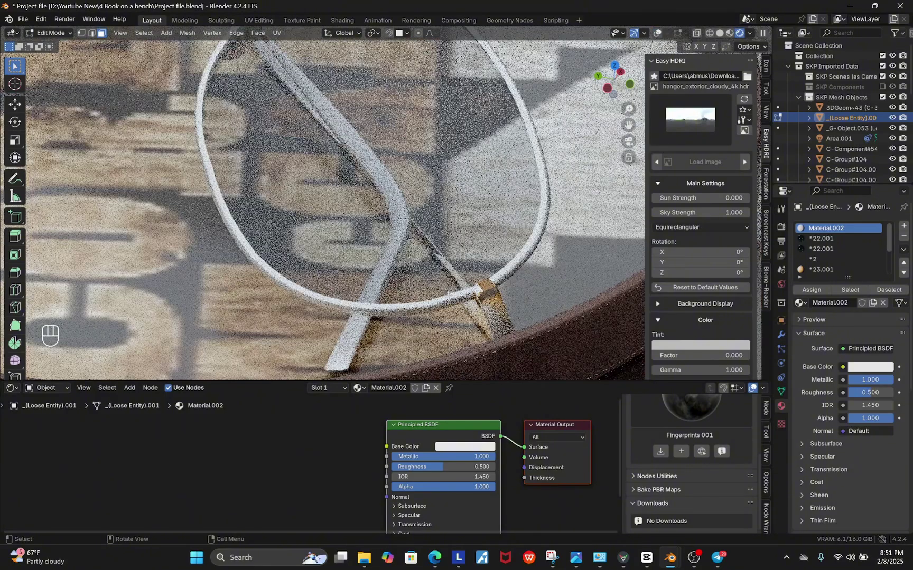
scroll(456, 297, up, 4)
scroll(455, 328, down, 2)
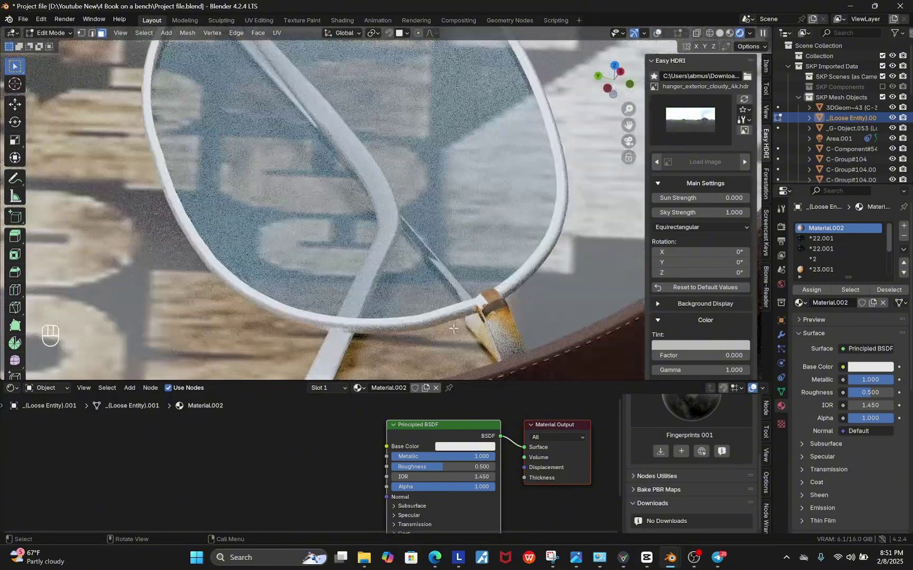
scroll(415, 462, up, 1)
click(480, 444)
drag(562, 261, 562, 338)
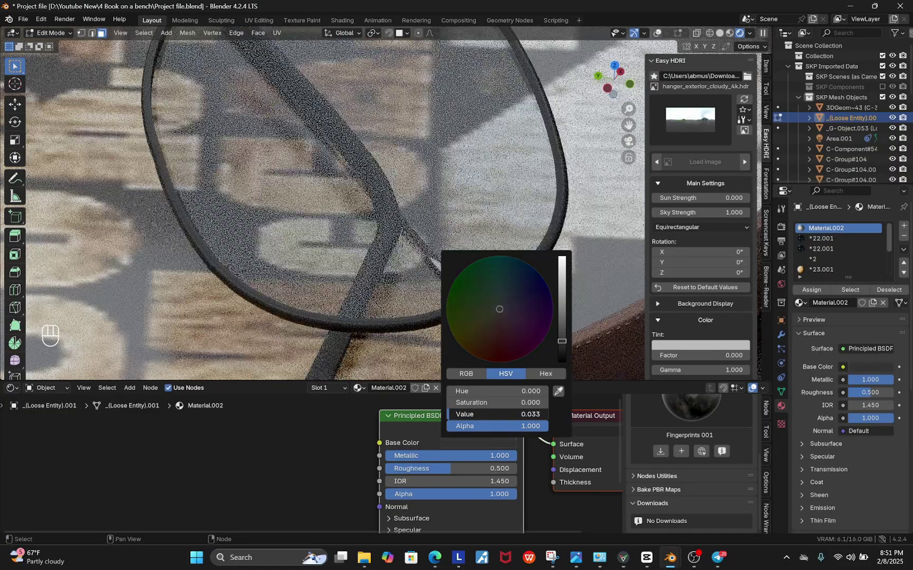
- Set the rim material's roughness to 0.074 and its IOR to 1.500
drag(451, 468, 429, 468)
scroll(422, 464, down, 1)
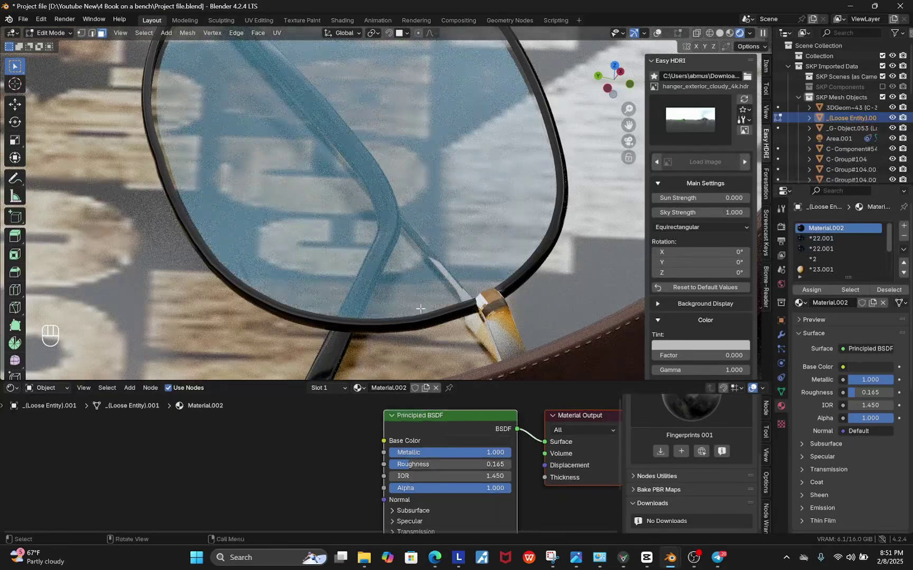
scroll(420, 309, down, 7)
scroll(420, 308, up, 4)
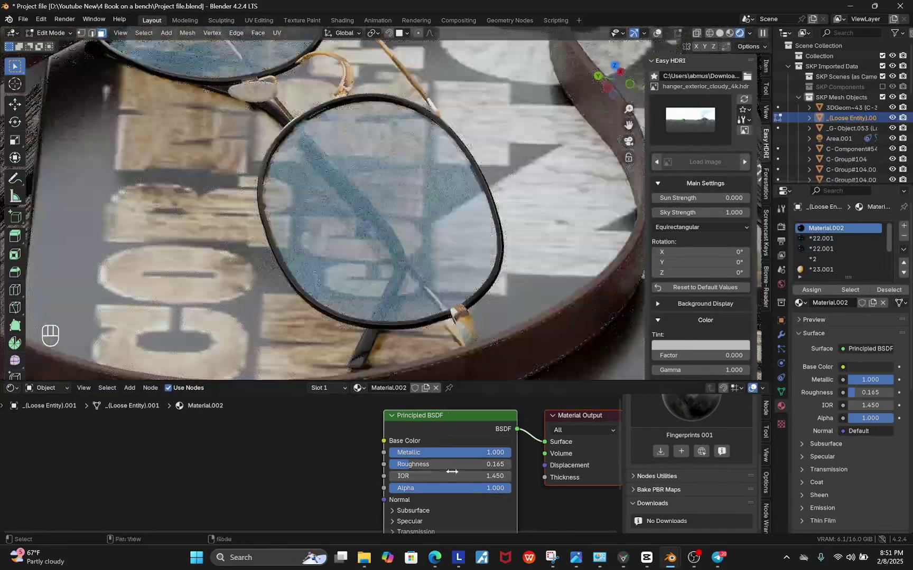
drag(451, 471, 397, 464)
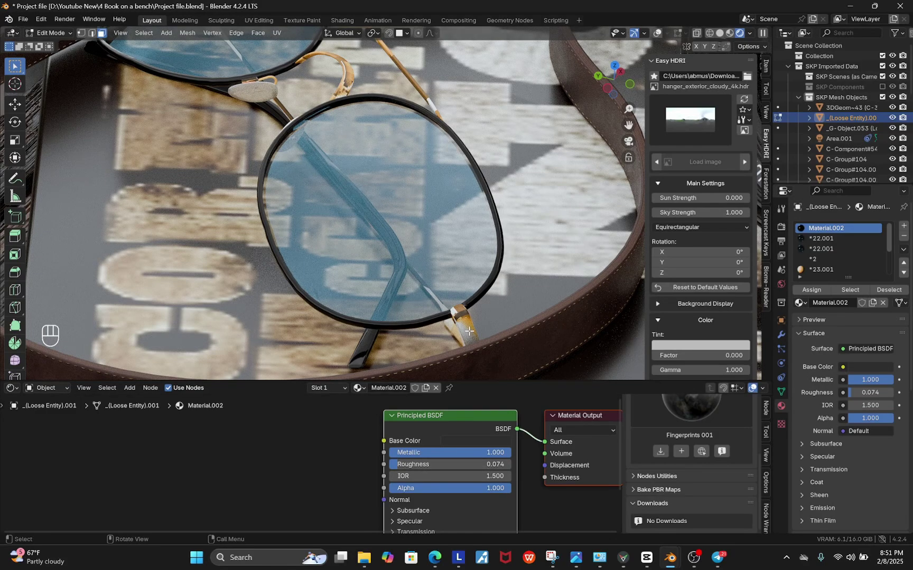
- Pick the gold hinge, delete the o.c.bmp image texture from its *2 material and desaturate the base color to white
click(470, 331)
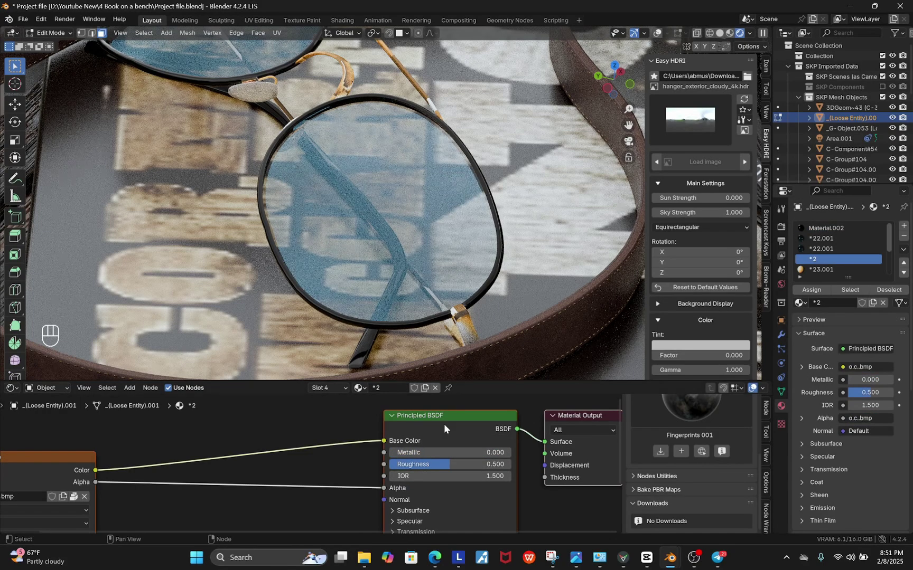
scroll(370, 470, down, 3)
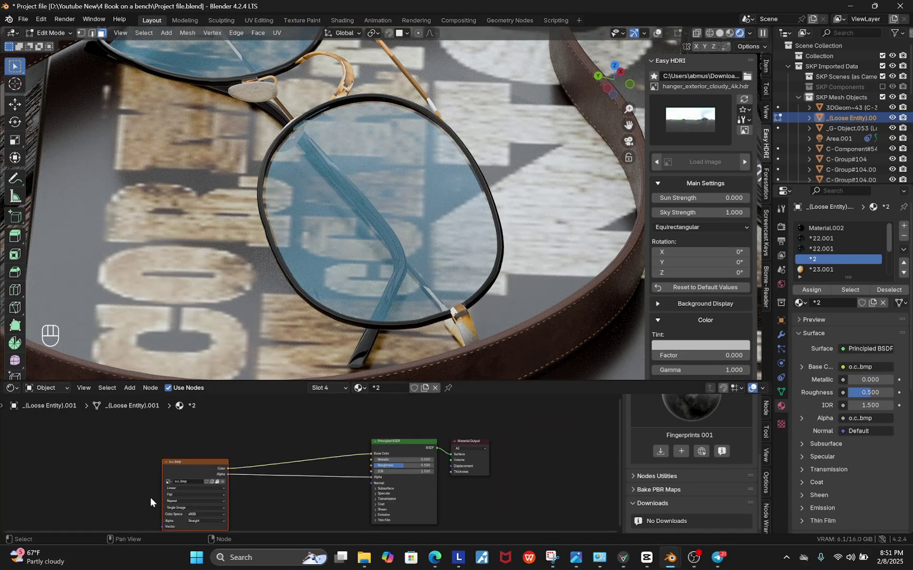
key(x)
scroll(422, 454, up, 4)
click(436, 450)
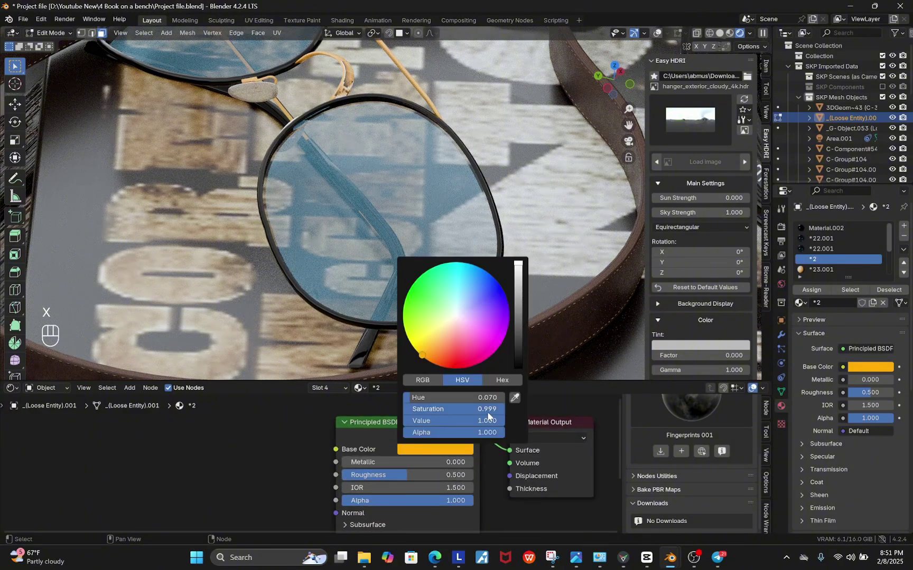
drag(487, 410, 399, 410)
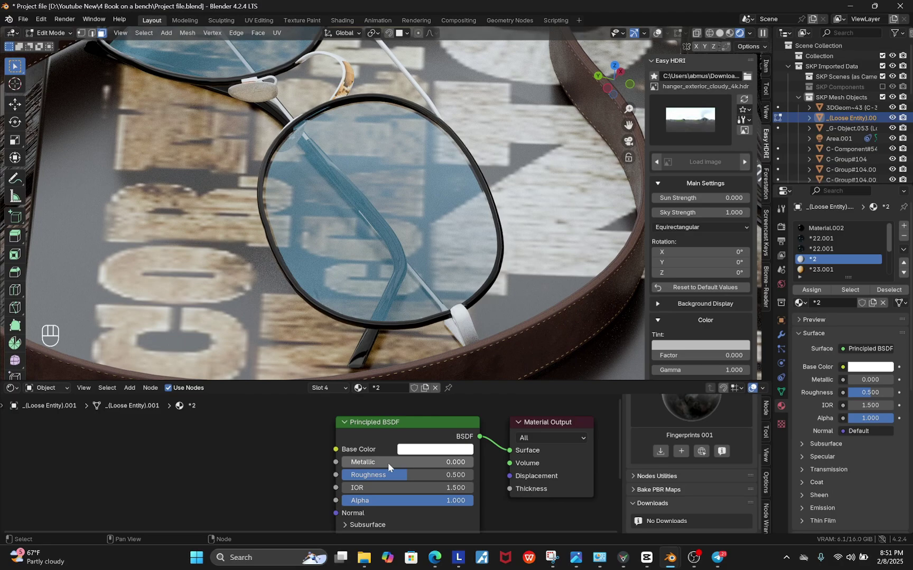
- Set the hinge material's Metallic to 1.000, darken its base color to light grey and lower its roughness to 0.168
drag(388, 462, 472, 464)
scroll(445, 446, up, 3)
click(446, 449)
drag(471, 419, 427, 419)
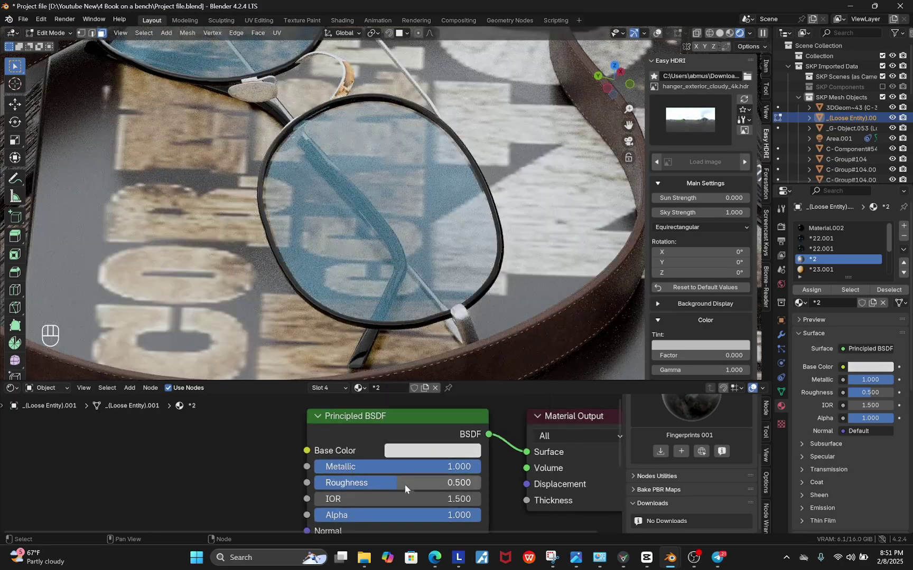
drag(405, 488, 369, 482)
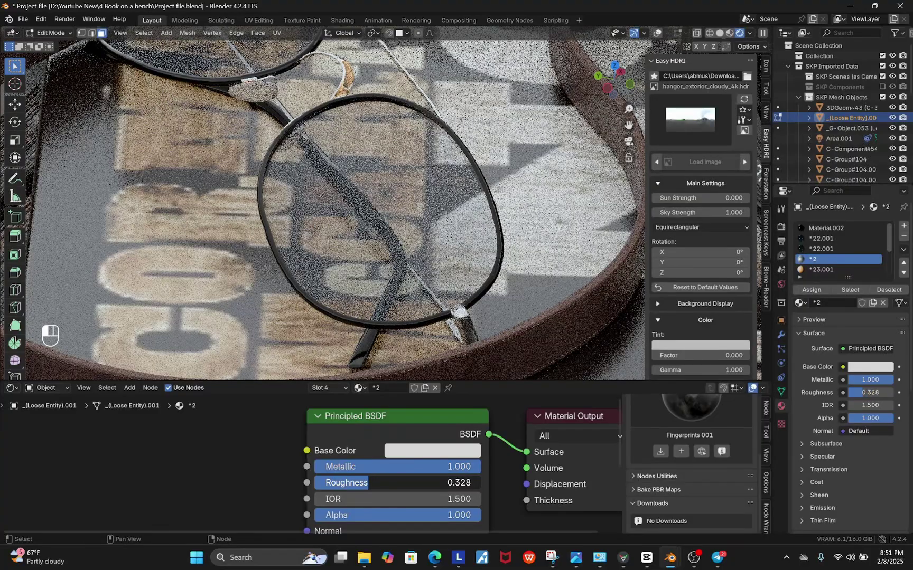
scroll(423, 252, down, 3)
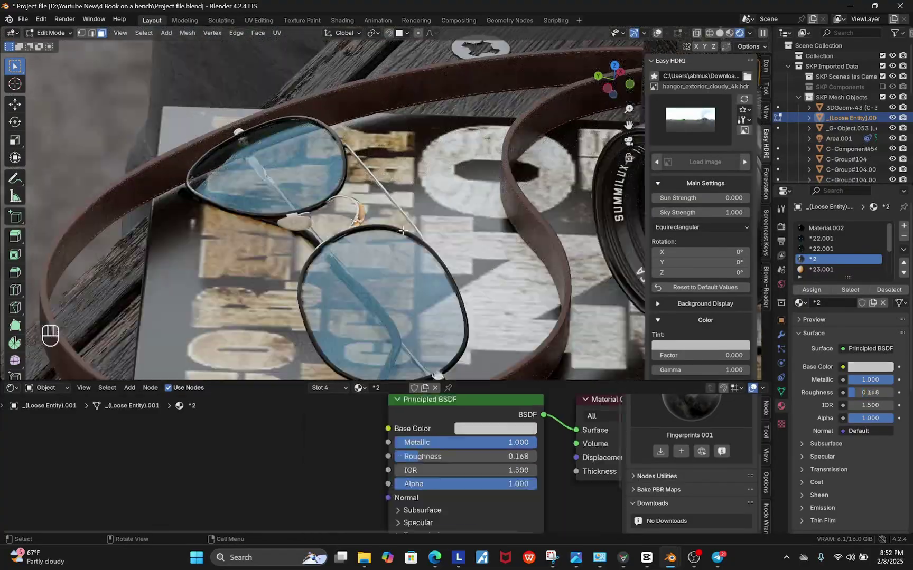
- Pick the gold part of the bridge, delete its o.c.bmp.002 image texture and set the base color's saturation to 0.000
scroll(359, 250, up, 8)
click(359, 252)
scroll(472, 442, down, 4)
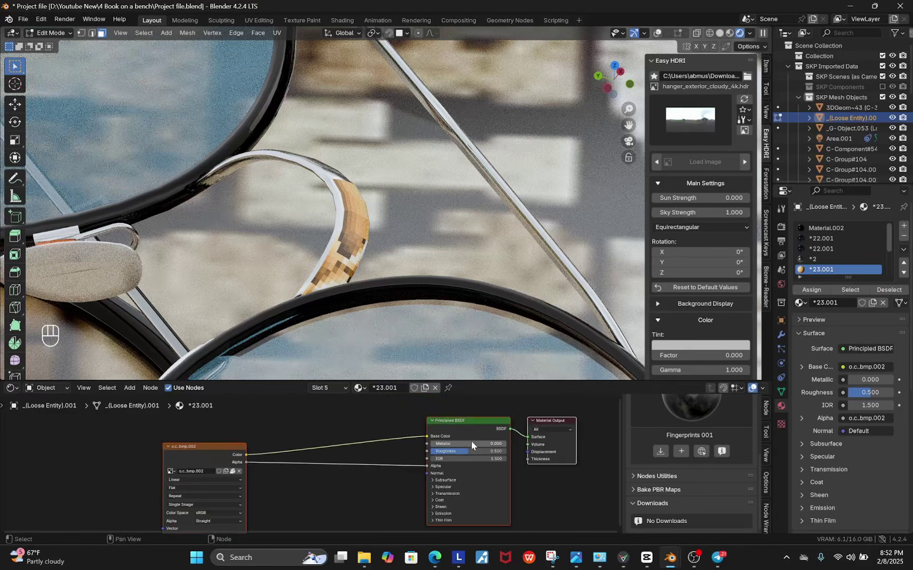
drag(292, 401, 191, 501)
key(x)
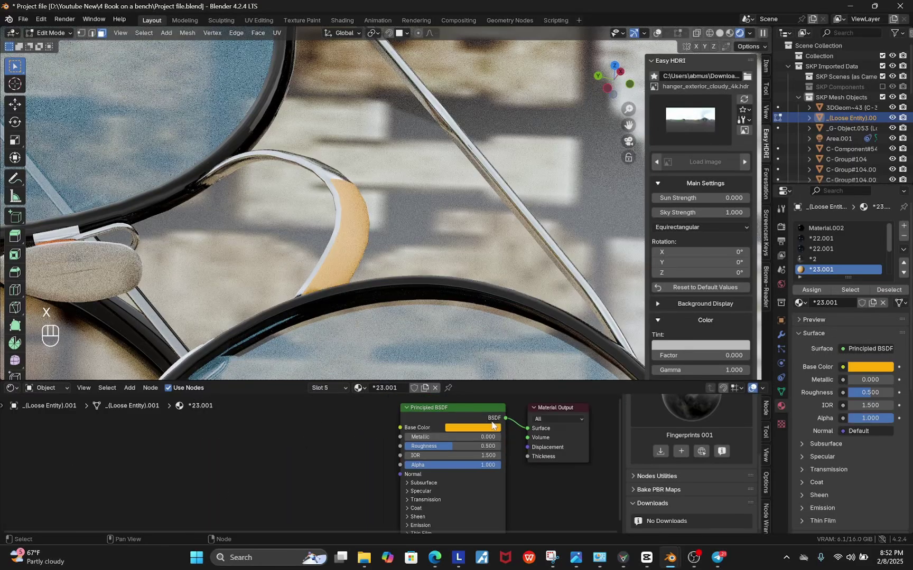
scroll(468, 438, up, 3)
click(470, 434)
drag(533, 393, 375, 413)
click(478, 435)
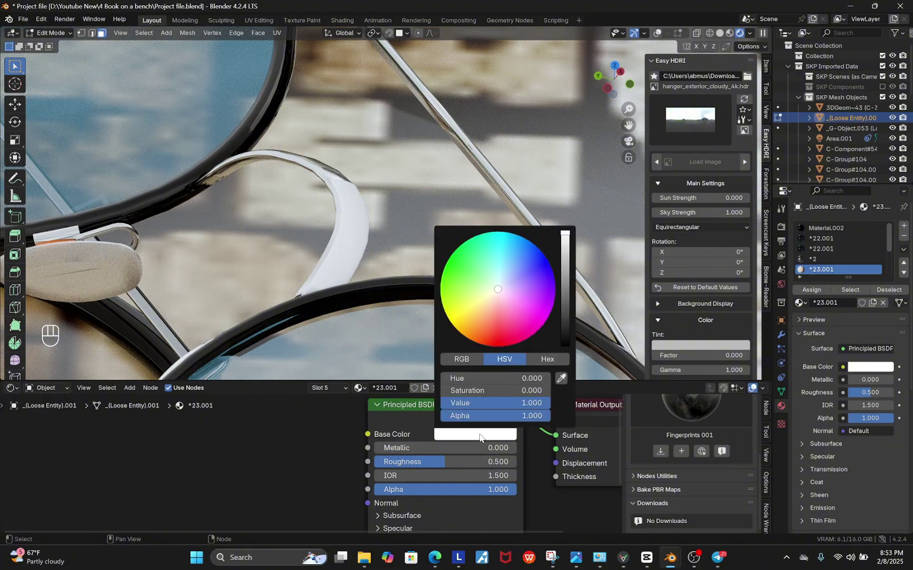
key(Escape)
- Set the bridge material's Metallic to 1.000 and roughness to 0.180, and darken its base color to light grey
drag(422, 449, 571, 448)
drag(443, 465, 409, 462)
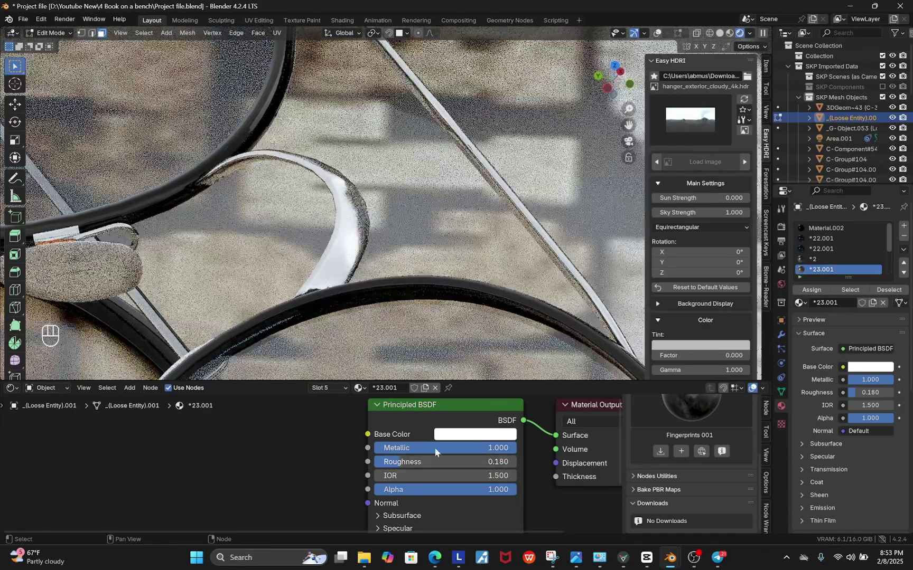
click(466, 438)
drag(535, 405, 475, 406)
scroll(399, 237, down, 9)
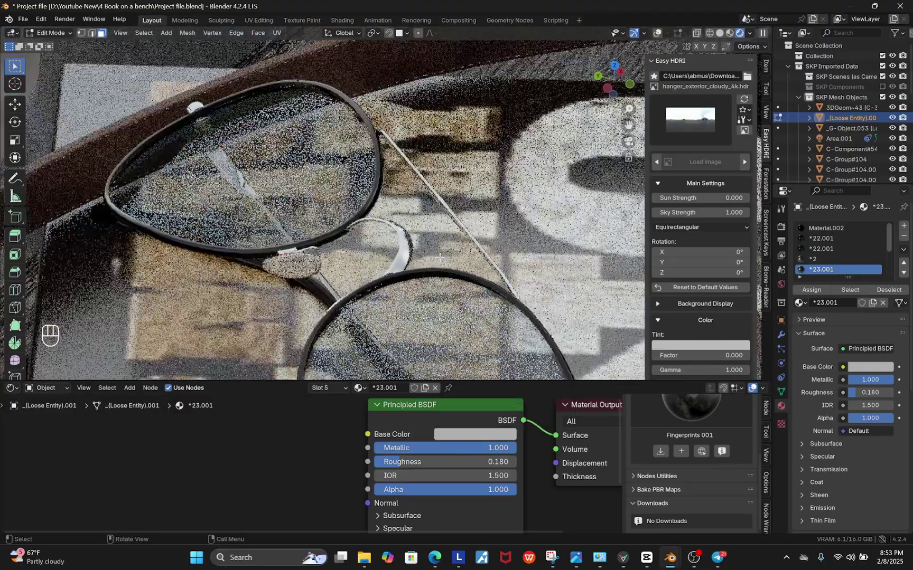
- Inspect the nose pad's Glass BSDF material and review the sunglasses' overall look within the scene
scroll(349, 233, up, 6)
scroll(320, 267, up, 7)
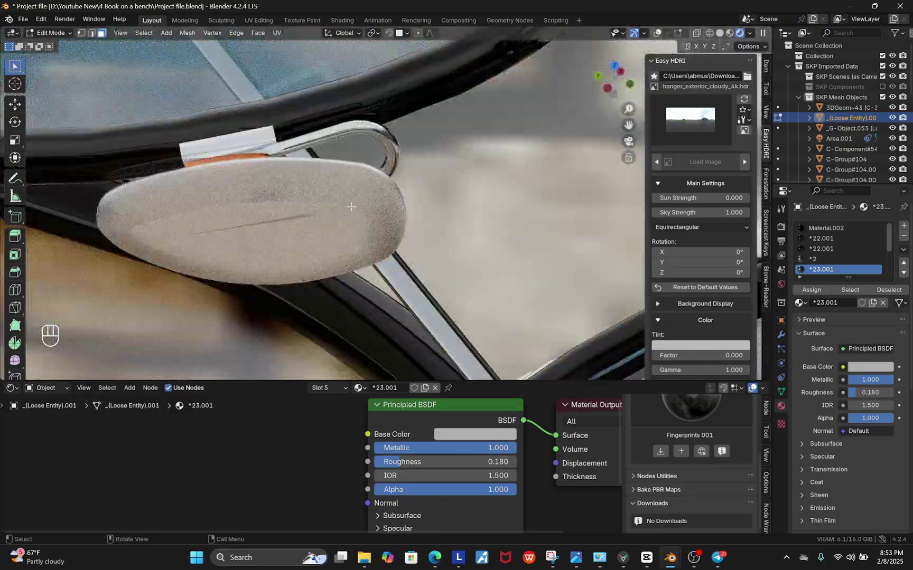
click(350, 206)
scroll(391, 477, down, 1)
scroll(391, 475, down, 1)
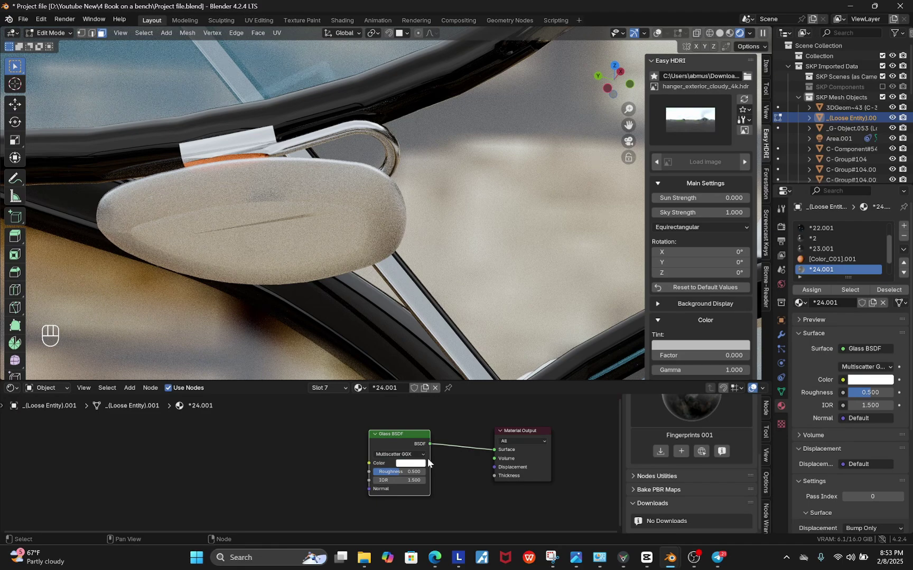
scroll(440, 466, up, 2)
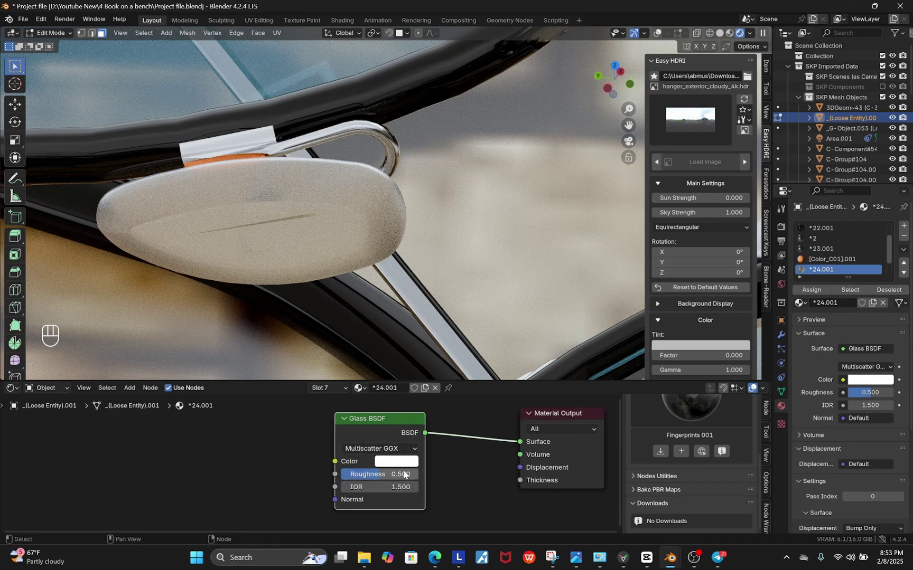
scroll(366, 189, down, 8)
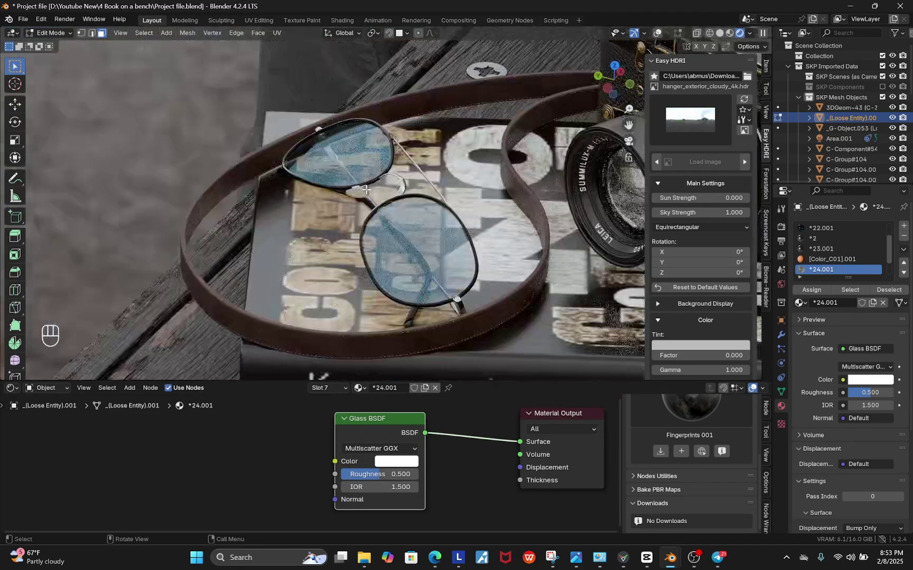
scroll(324, 225, down, 4)
scroll(491, 189, up, 3)
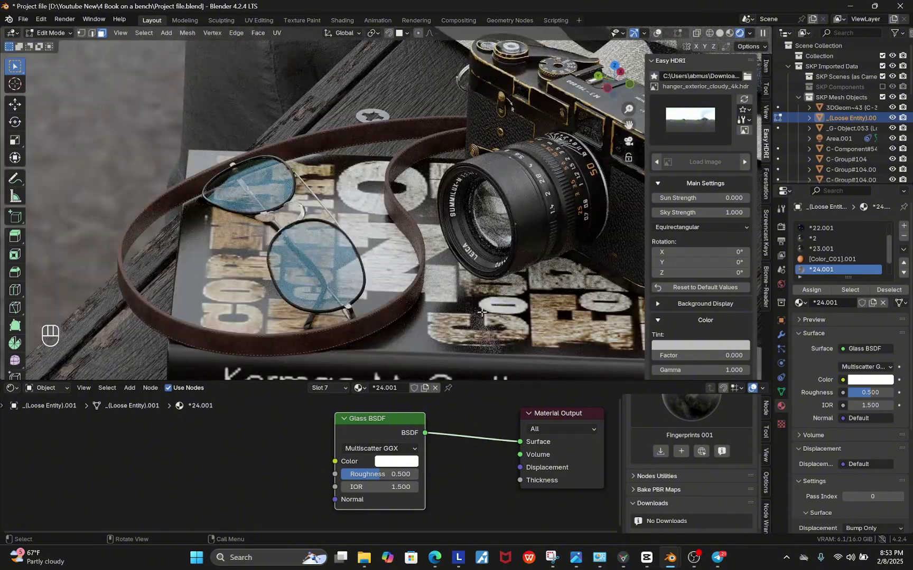
- Leave Edit Mode on the sunglasses and select the book beneath the camera
click(46, 33)
click(62, 45)
scroll(201, 170, down, 5)
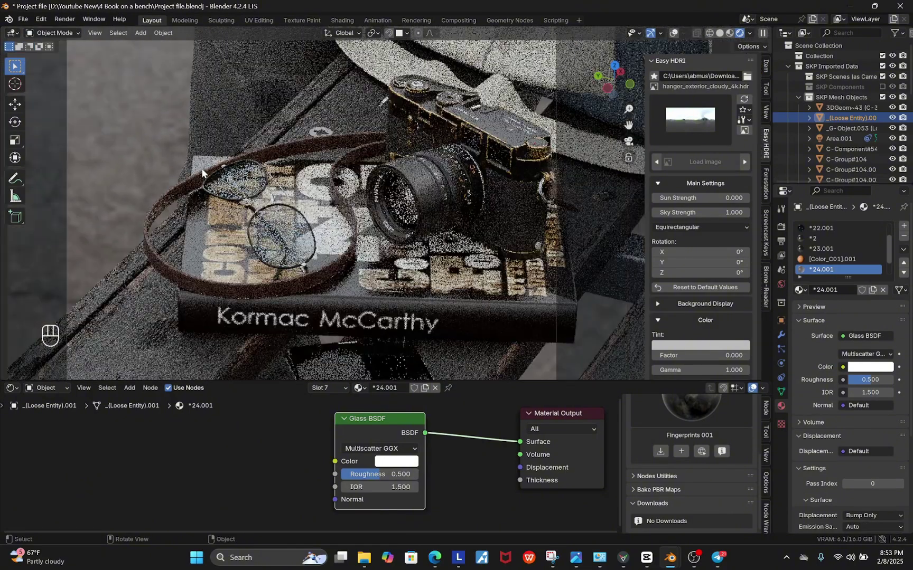
scroll(339, 239, up, 4)
click(339, 259)
shift+middle_drag(338, 258, 428, 305)
scroll(408, 473, down, 6)
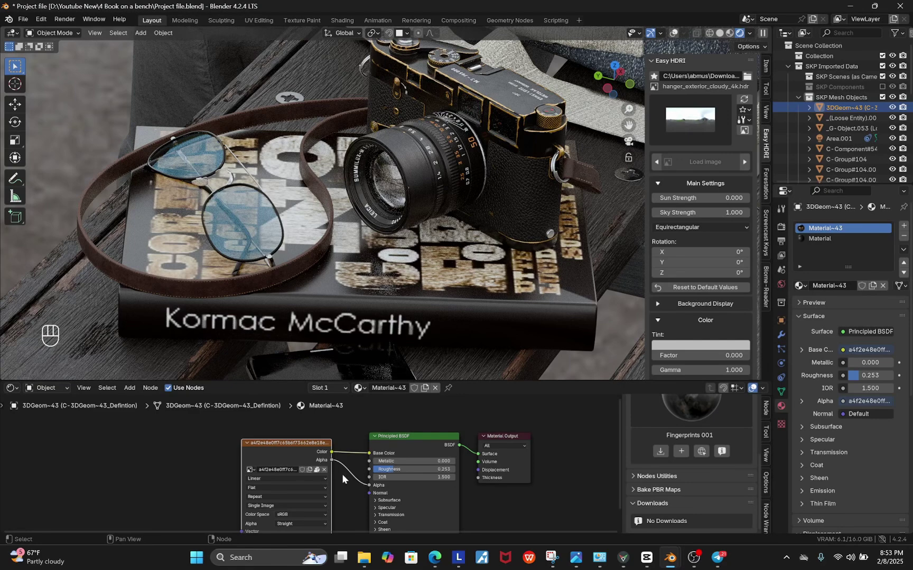
- Move the book material's image texture node farther away from its Principled BSDF to make room between them
scroll(354, 471, up, 4)
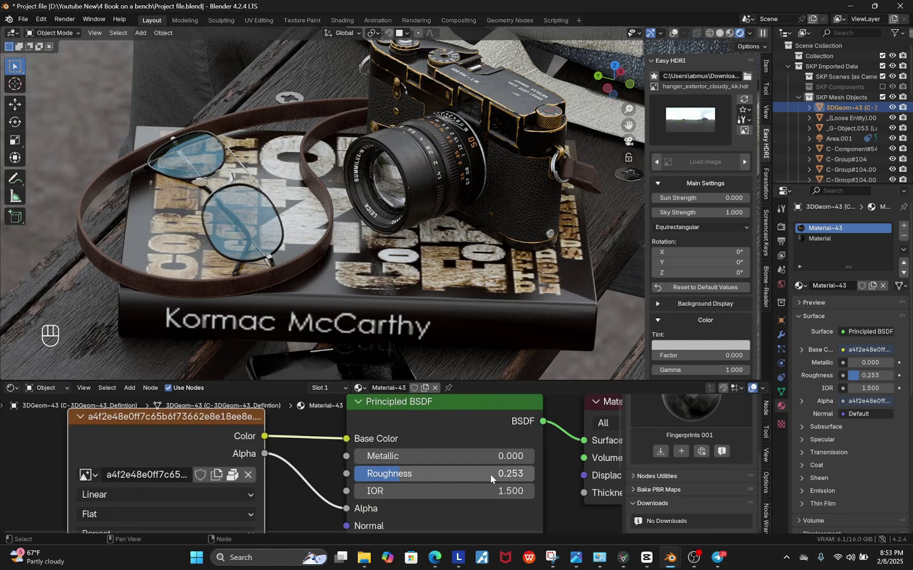
scroll(353, 478, down, 4)
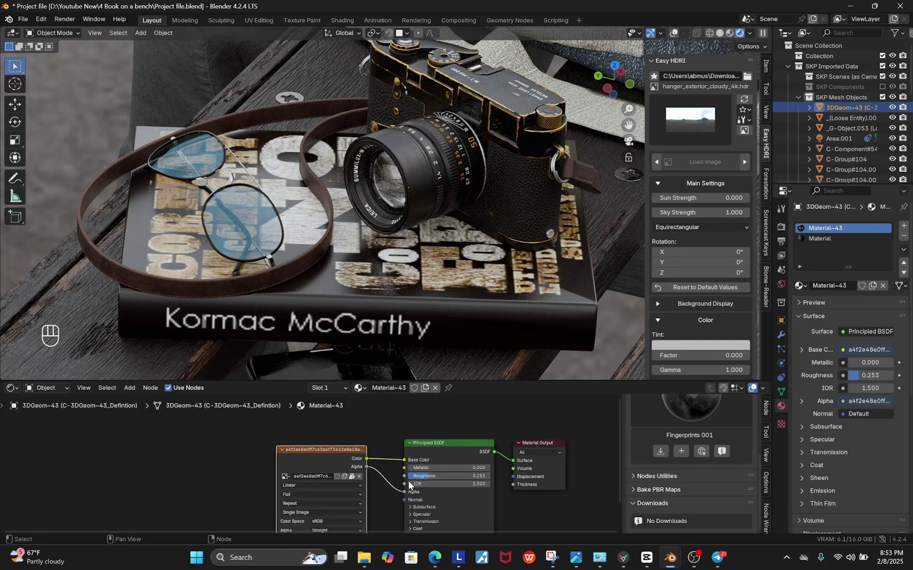
scroll(408, 481, down, 5)
key(g)
click(225, 475)
scroll(405, 482, down, 3)
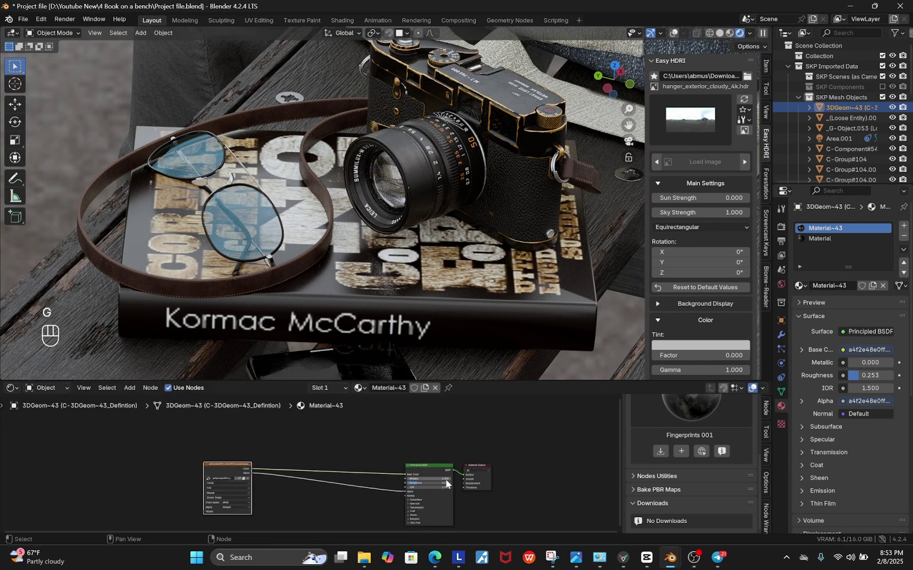
- Insert a Hue/Saturation/Value node into the book material's base color link and set its saturation to 0.740
scroll(369, 442, up, 2)
key(shift+a)
click(323, 415)
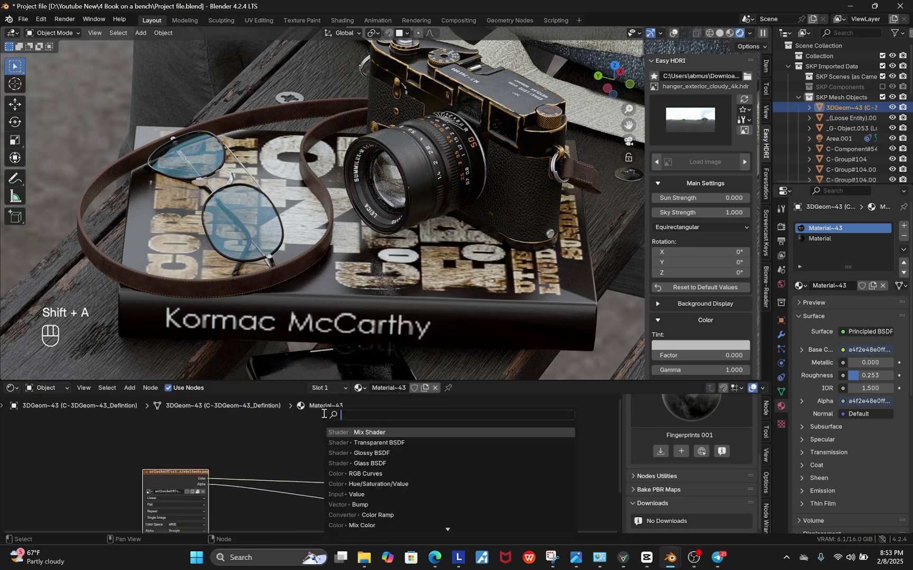
text(hu)
click(363, 432)
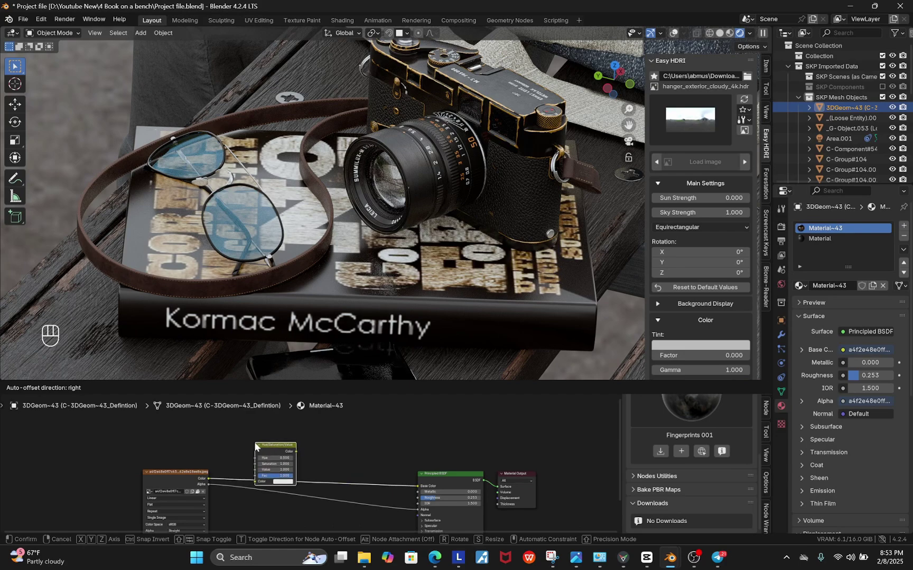
click(257, 447)
scroll(278, 462, up, 9)
mouse_move(276, 465)
shift+mouse_down()
mouse_move(217, 465)
mouse_move(275, 479)
shift+mouse_up()
scroll(338, 482, down, 5)
- Insert an RGB Curves node between the book's Hue/Saturation/Value node and the Principled BSDF base color
key(shift+a)
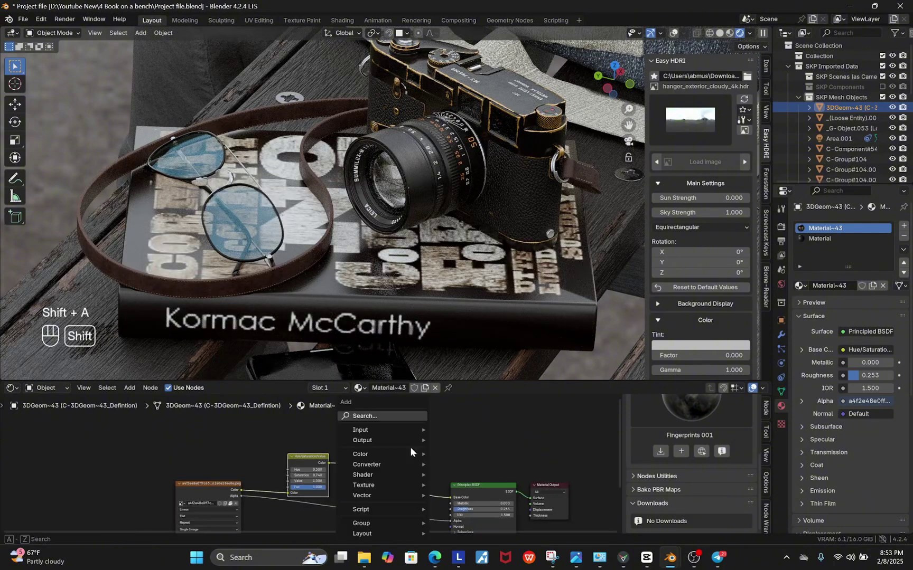
click(377, 414)
text(rgb)
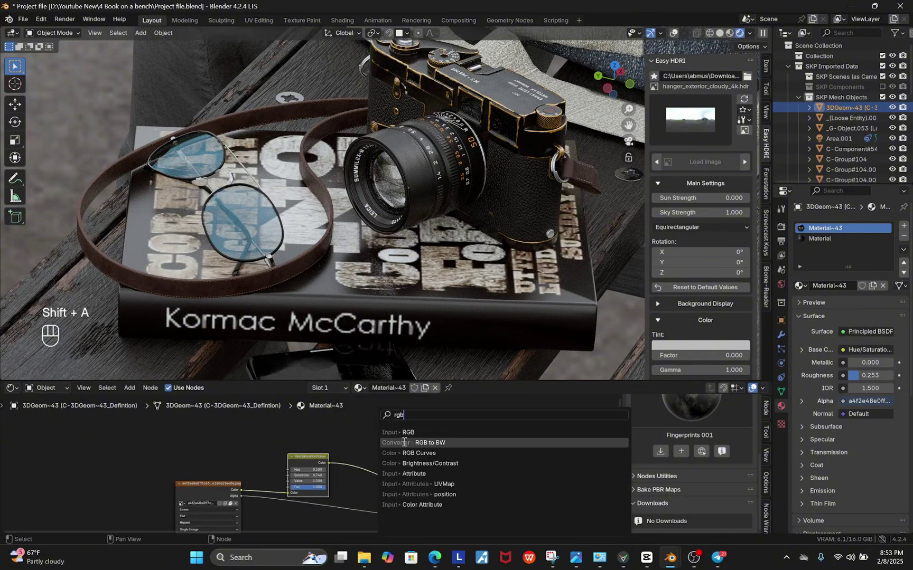
click(406, 453)
click(350, 419)
scroll(369, 449, up, 5)
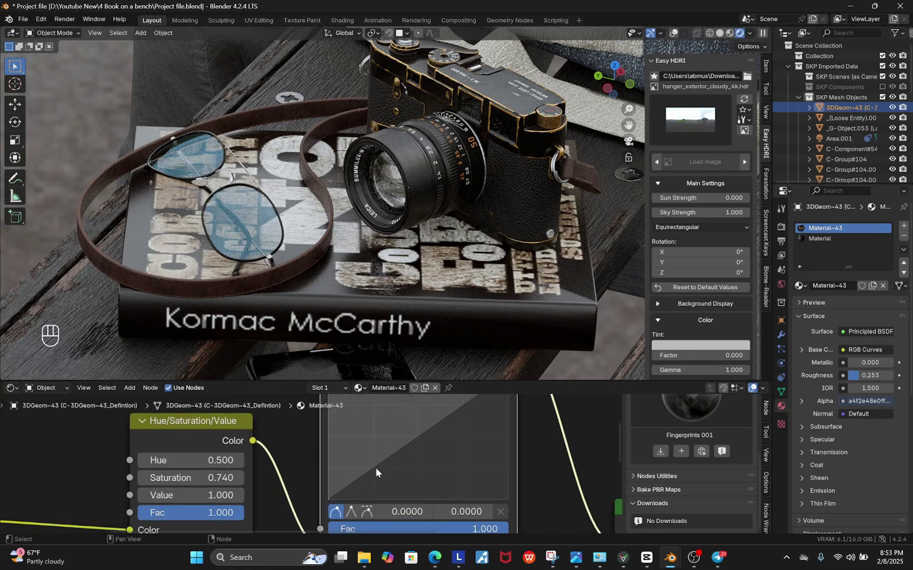
- Shape the book's RGB curve into a slight S, with the upper point at about 0.7522, 0.7887
drag(378, 465, 378, 477)
scroll(383, 490, down, 1)
click(441, 422)
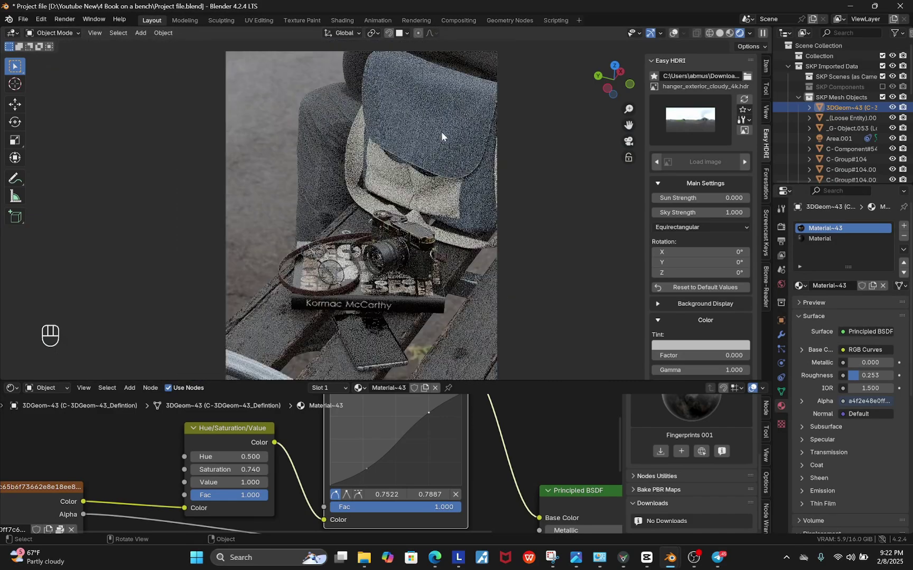
- Open the bag's mesh in Edit Mode and move its denim image texture node away from the Principled BSDF
click(438, 134)
key(Tab)
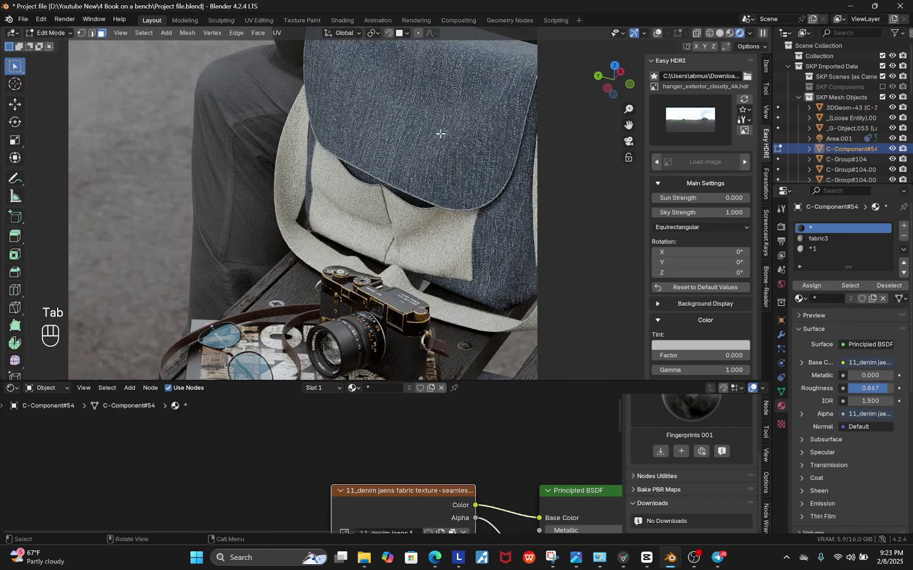
click(656, 34)
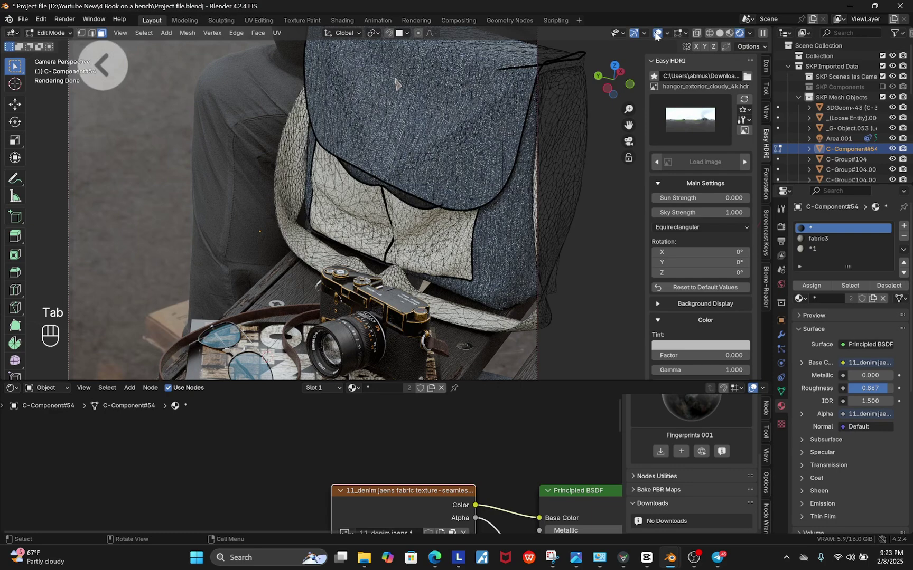
scroll(429, 144, down, 2)
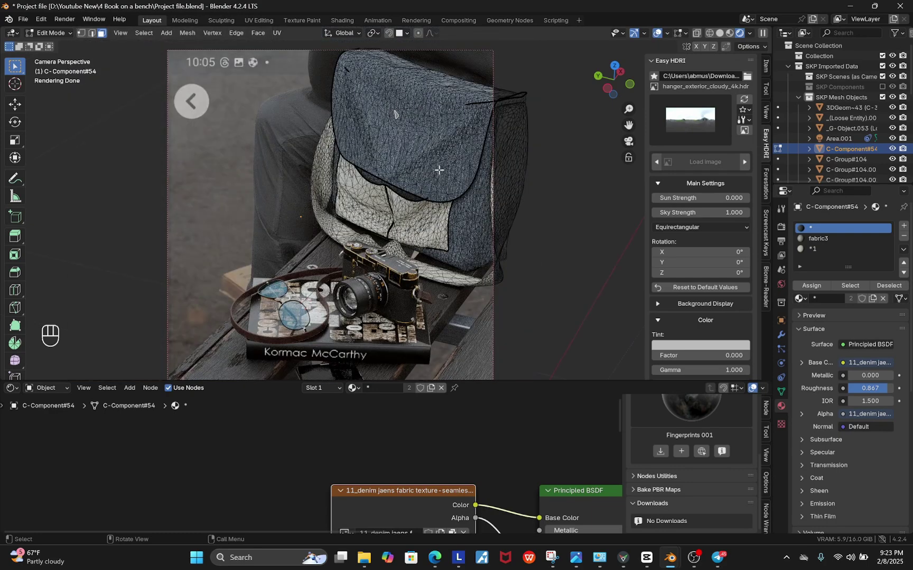
scroll(439, 169, up, 3)
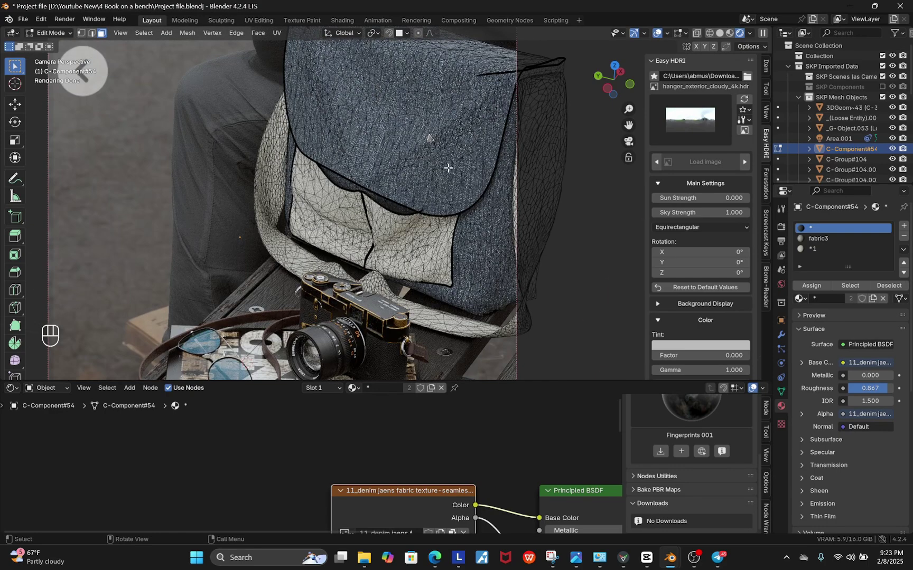
scroll(406, 460, down, 4)
scroll(471, 474, up, 3)
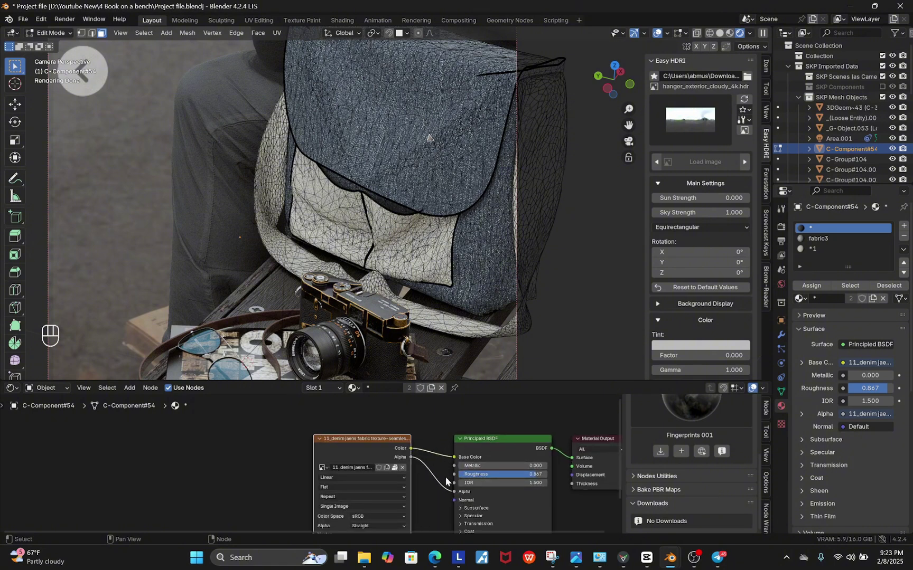
scroll(466, 469, down, 2)
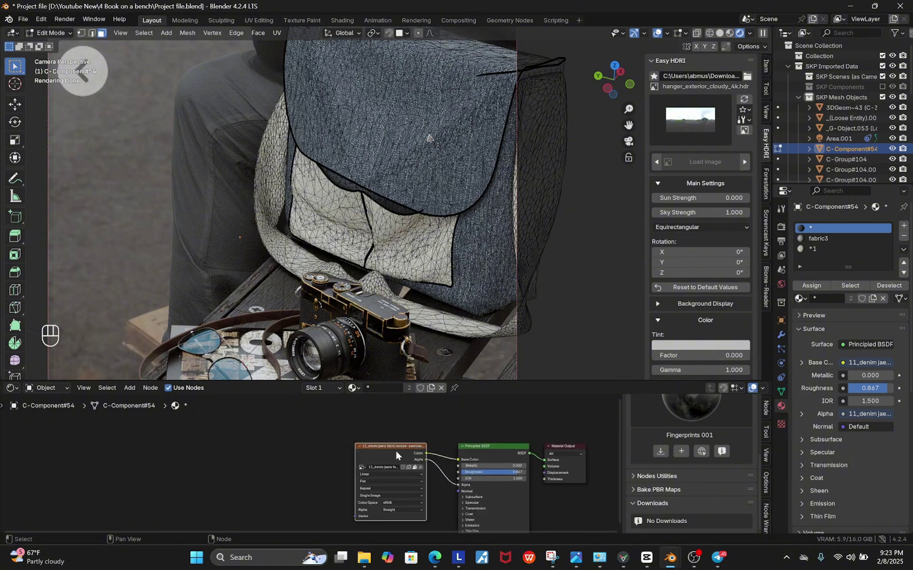
key(g)
click(179, 451)
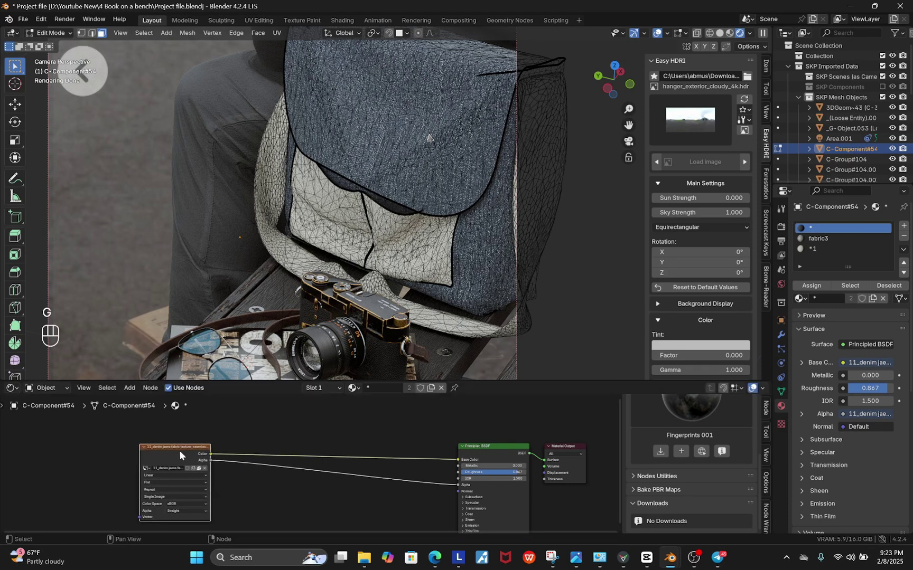
- Insert a Hue/Saturation/Value node between the bag's denim texture and the Principled BSDF base color
scroll(352, 439, up, 2)
key(ctrl+x)
key(shift+a)
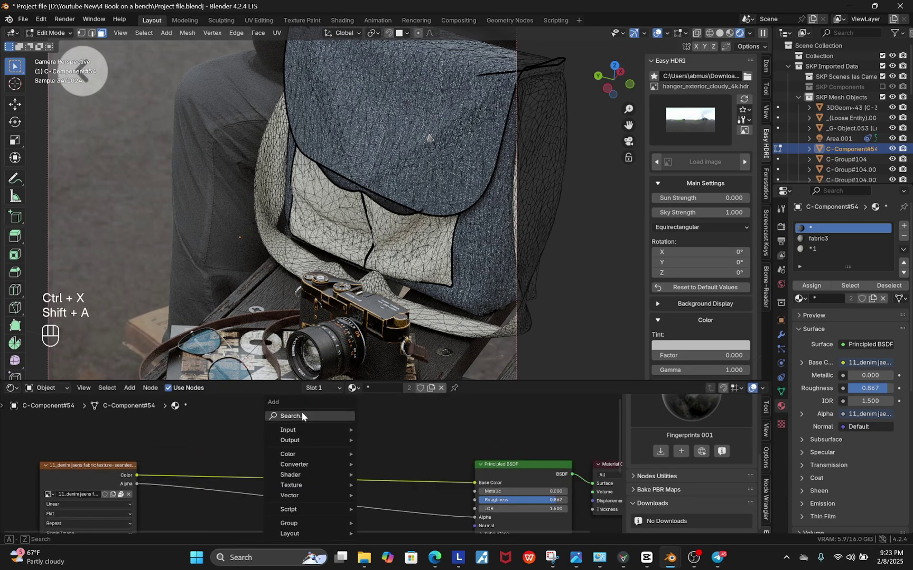
text(hue)
key(Return)
click(317, 465)
scroll(318, 470, up, 2)
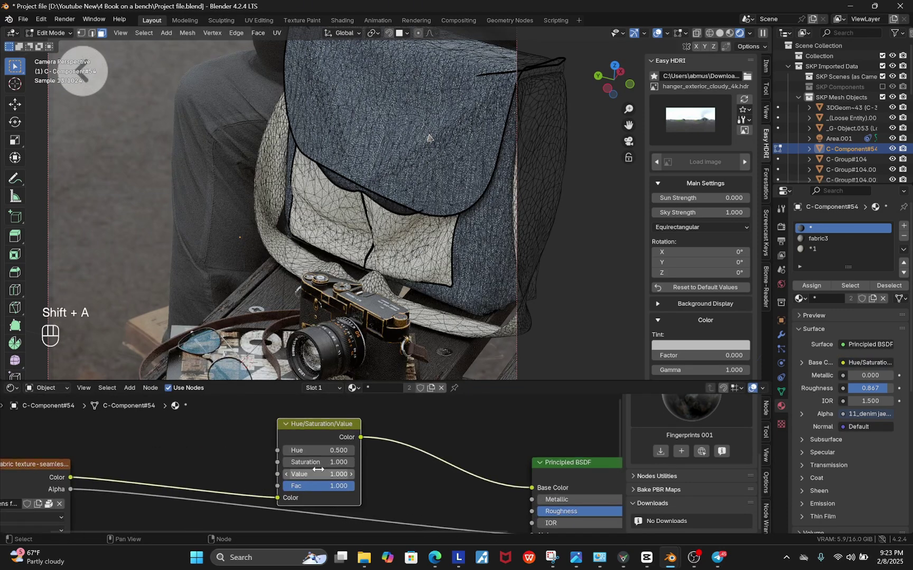
- Darken the bag's denim by setting Value to 0.210 and Saturation to 0.550, with the viewport overlays hidden
drag(328, 474, 295, 465)
click(656, 33)
scroll(320, 465, up, 1)
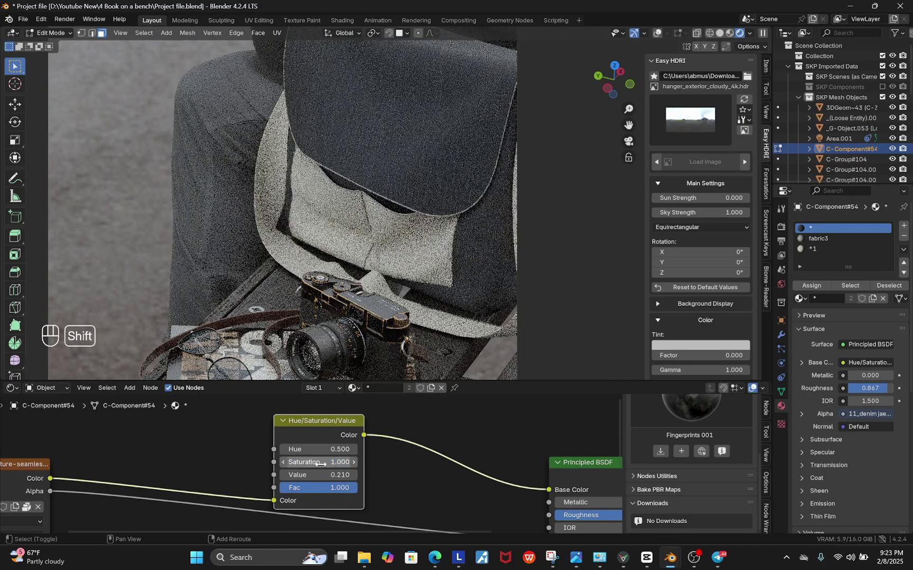
shift+drag(317, 463, 303, 463)
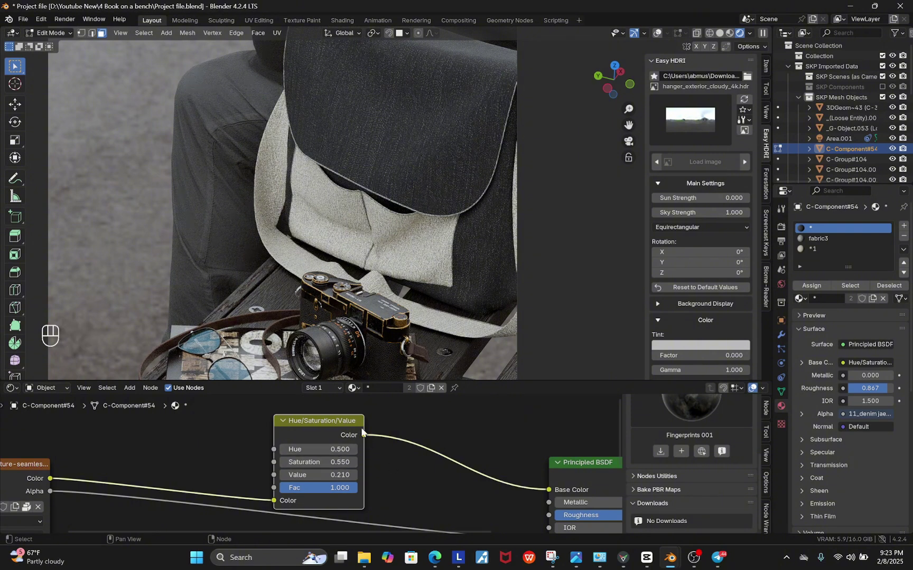
- Add a Bump node to the denim material, linking the texture color to Height and its output to the Principled BSDF Normal
scroll(362, 432, down, 2)
scroll(257, 440, down, 1)
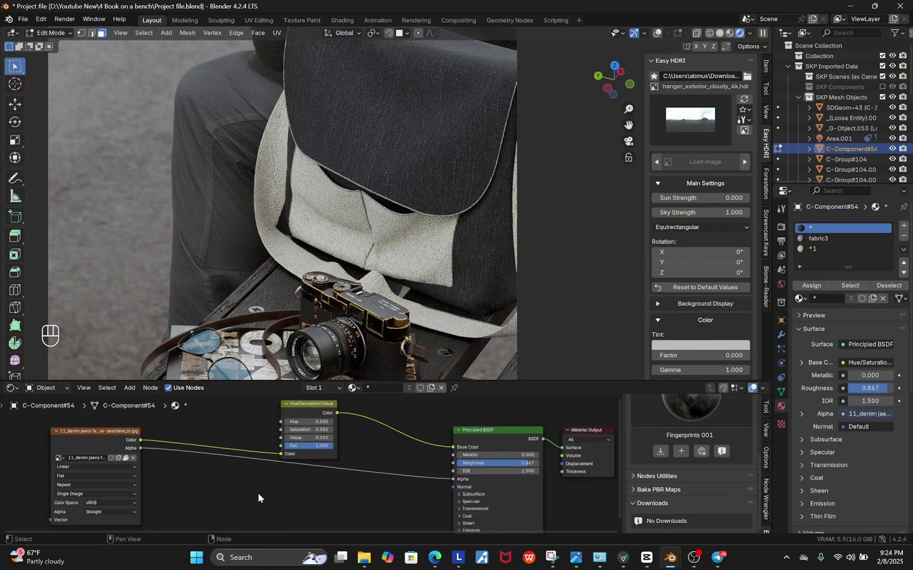
scroll(250, 449, up, 1)
key(shift+a)
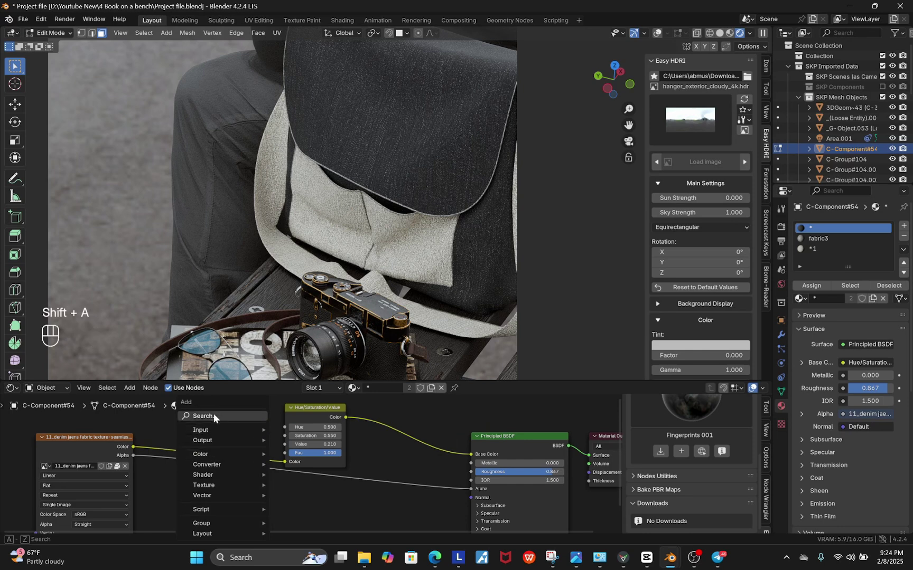
text(bump)
click(272, 434)
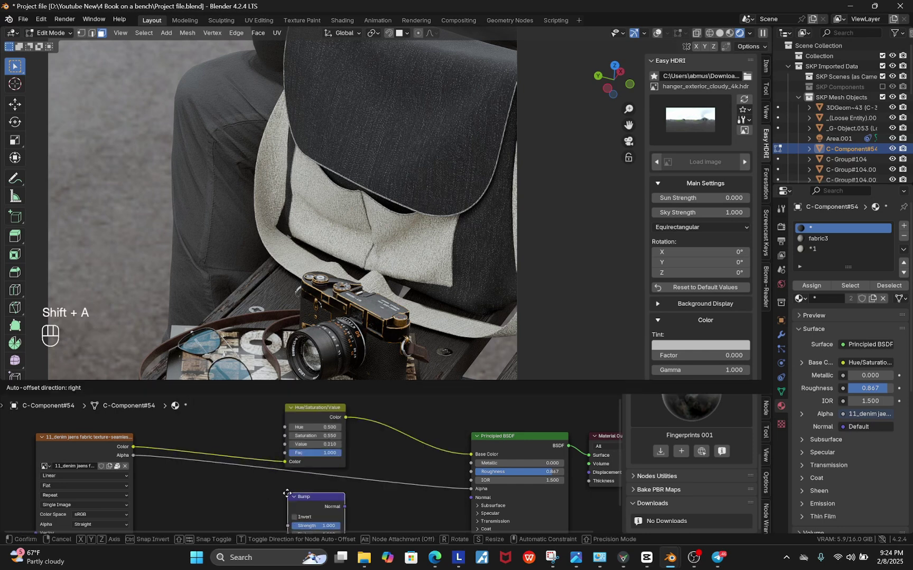
click(285, 491)
scroll(261, 419, down, 3)
scroll(160, 435, up, 3)
drag(157, 428, 510, 446)
scroll(255, 470, up, 2)
scroll(403, 508, down, 1)
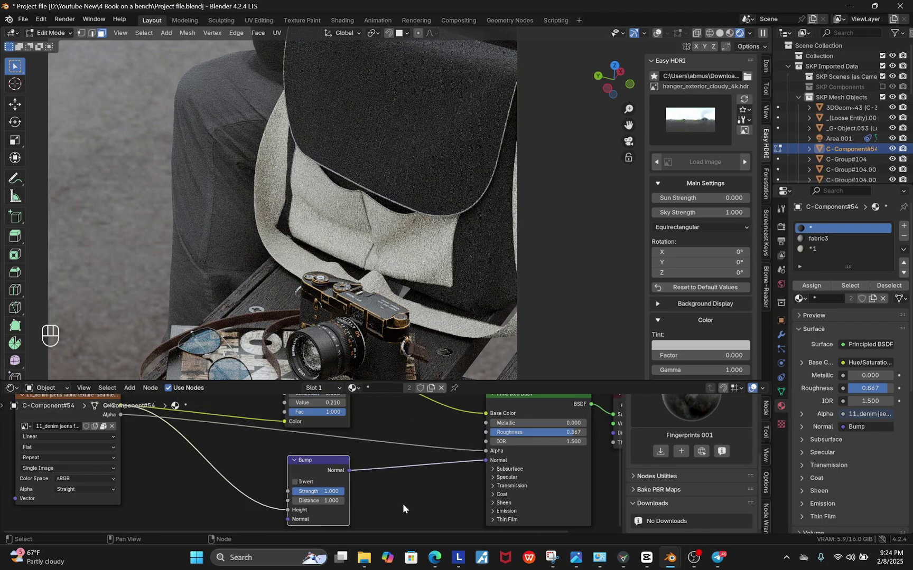
- Set the denim Bump node's Distance to 0.010 and check the fabric relief on the bag up close
scroll(479, 168, up, 5)
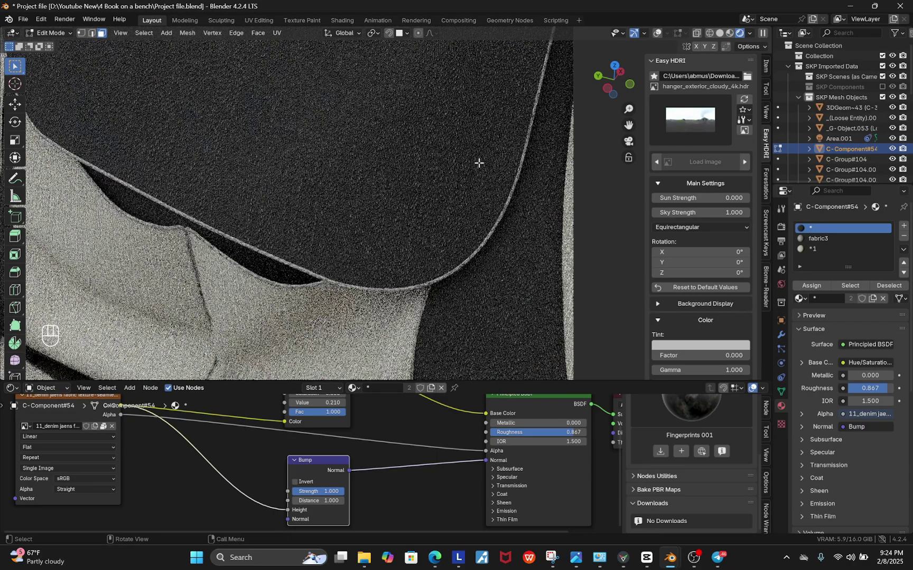
scroll(339, 511, up, 2)
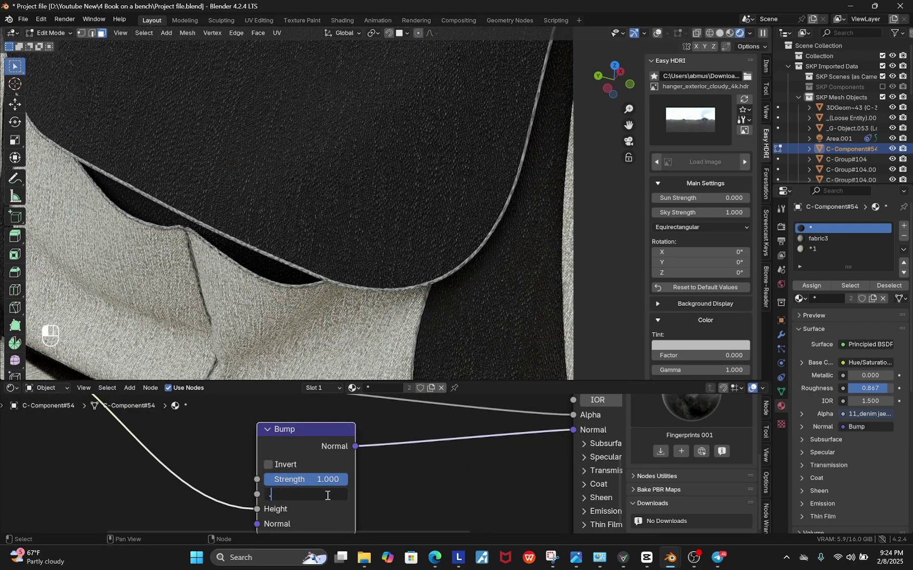
text(1)
key(Return)
scroll(381, 204, down, 3)
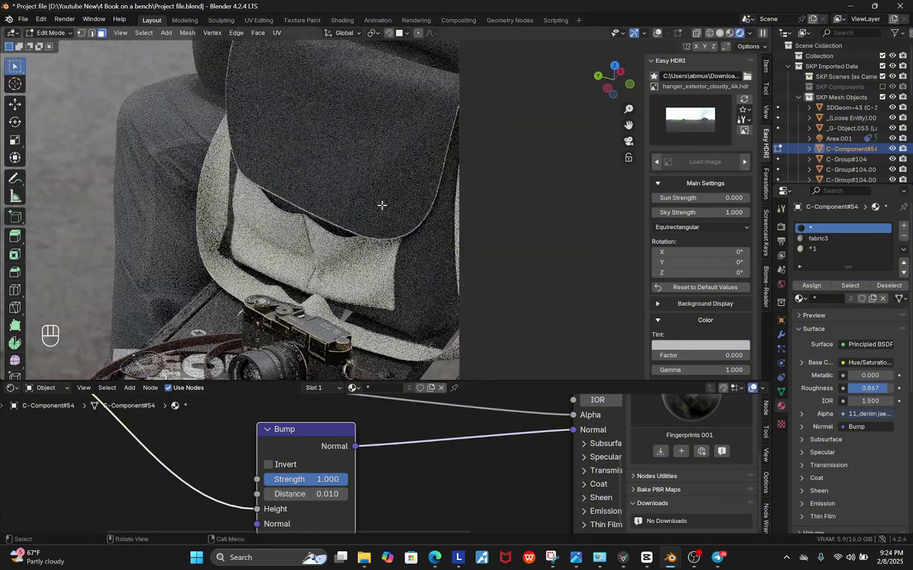
scroll(379, 184, up, 3)
scroll(377, 201, down, 3)
scroll(336, 242, up, 2)
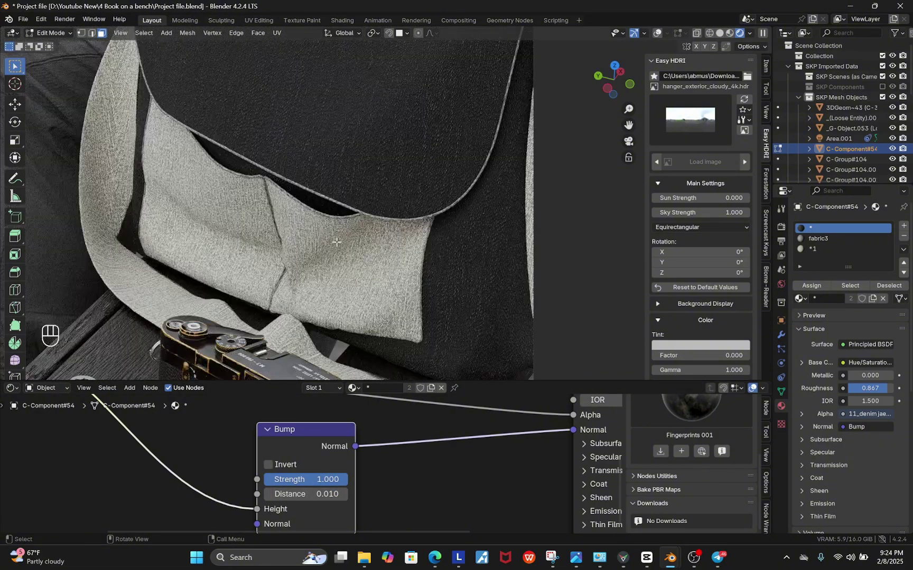
- Add a Bump node to the bag's light pocket-fabric material, linking the texture color to Height and its output to the Principled BSDF Normal
click(362, 295)
key(Home)
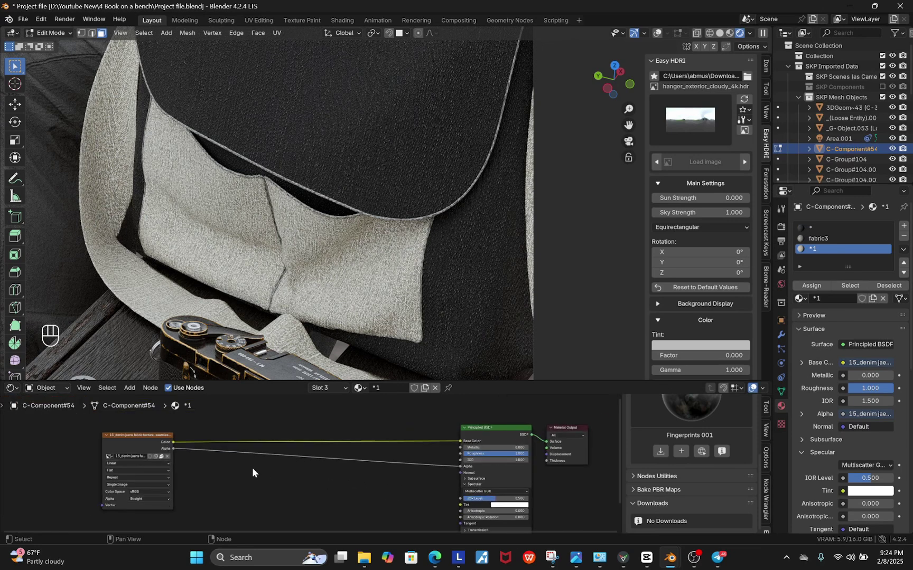
scroll(433, 463, up, 4)
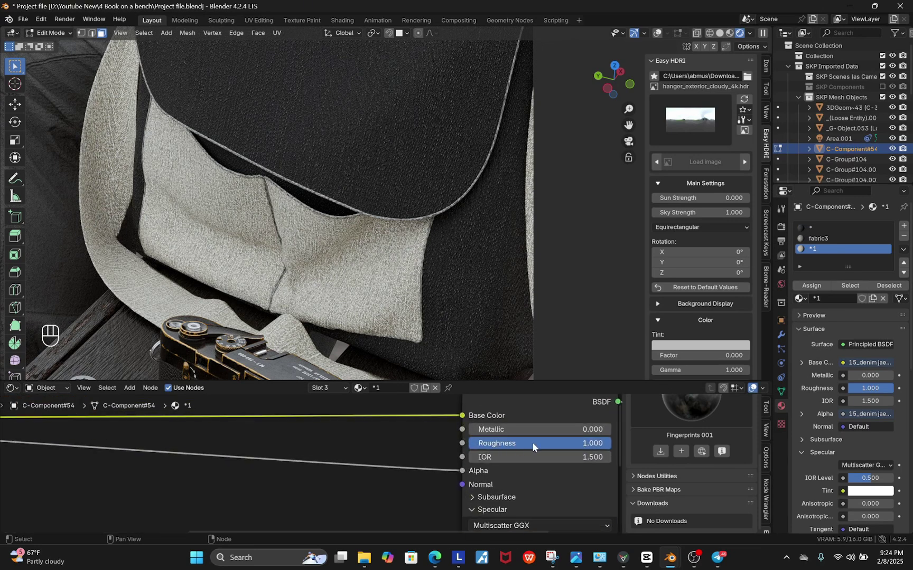
key(Home)
key(shift+a)
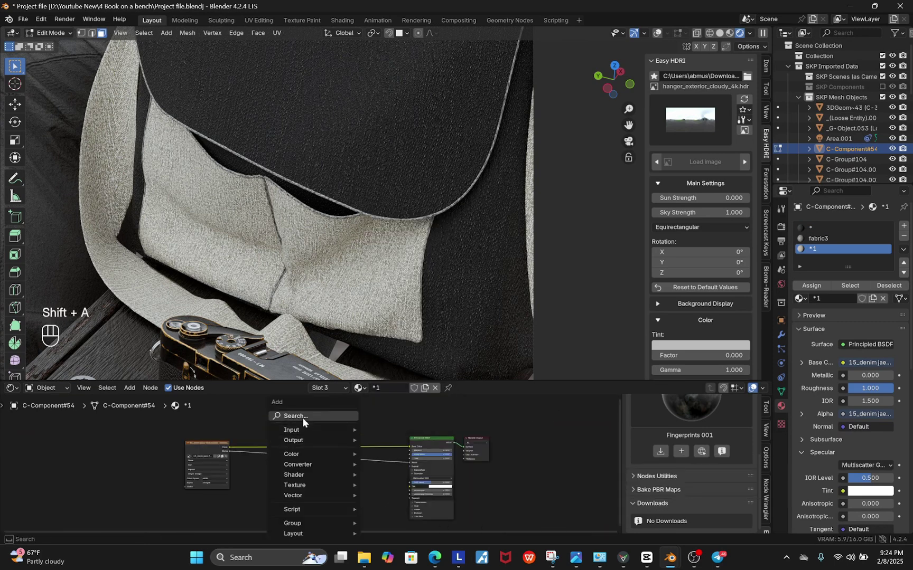
text(bump)
key(Return)
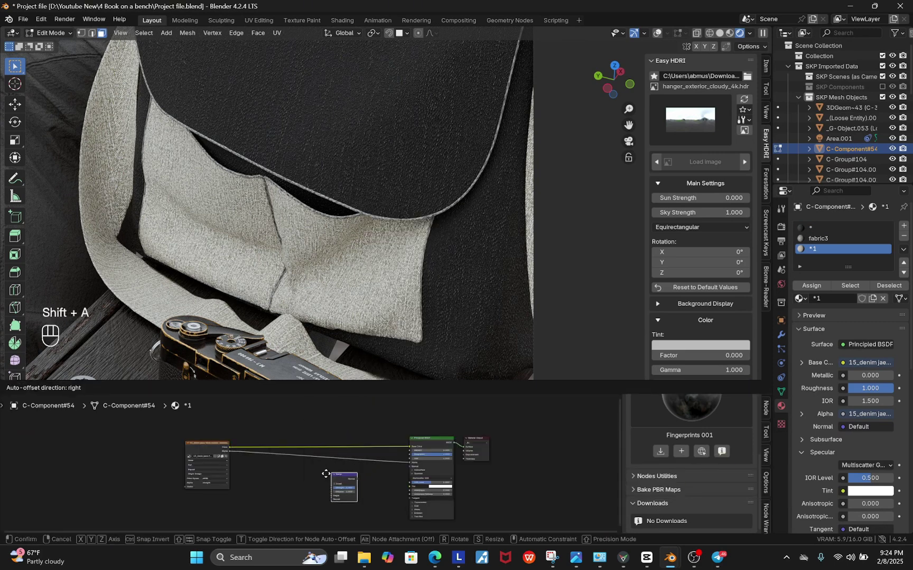
click(320, 476)
drag(229, 451, 236, 452)
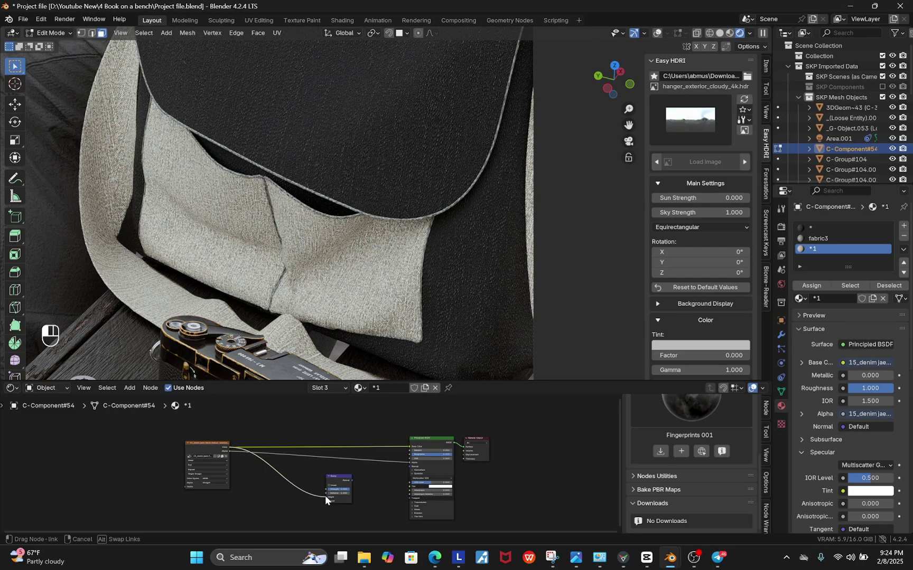
drag(325, 495, 467, 442)
- Set the light fabric Bump node's Distance to 0.005 and return to Object Mode in the camera view
scroll(338, 491, up, 3)
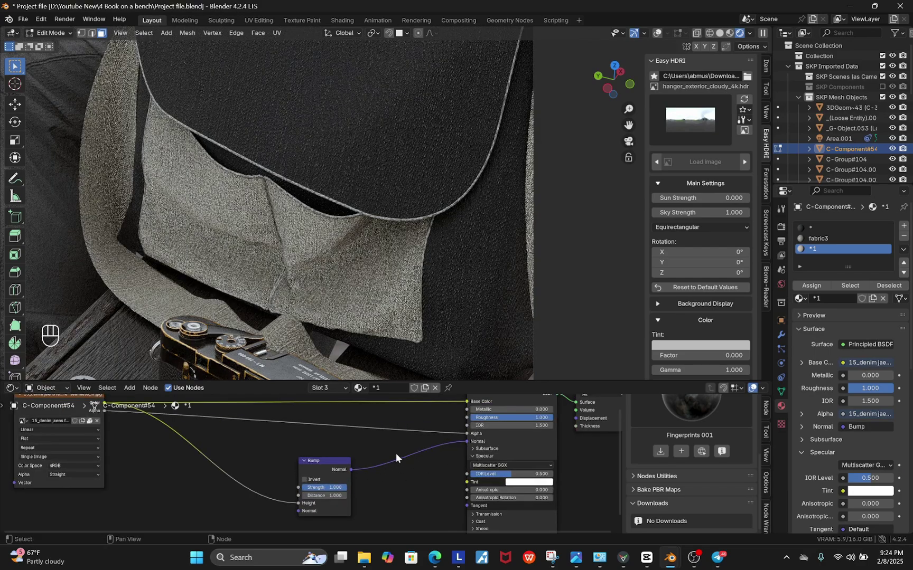
scroll(329, 502, up, 1)
scroll(329, 504, up, 1)
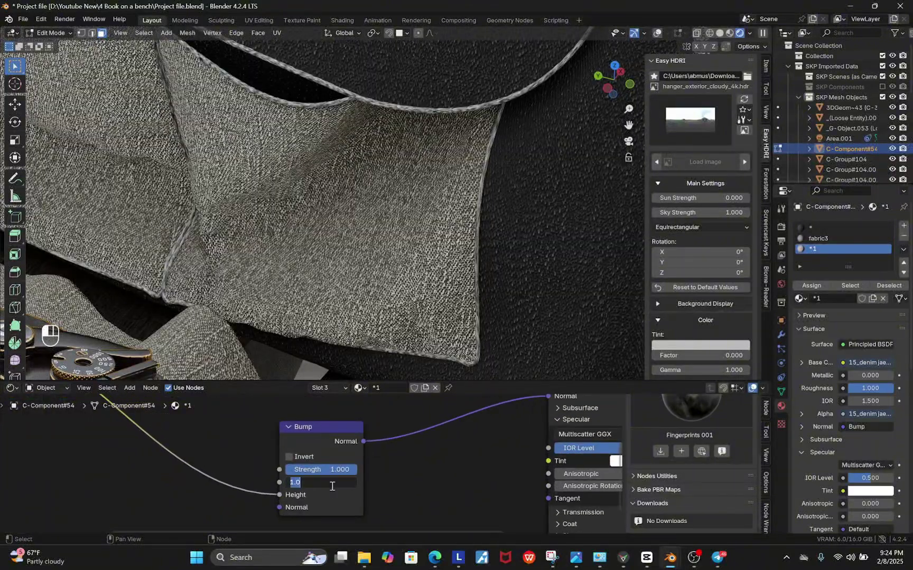
text(5)
key(Return)
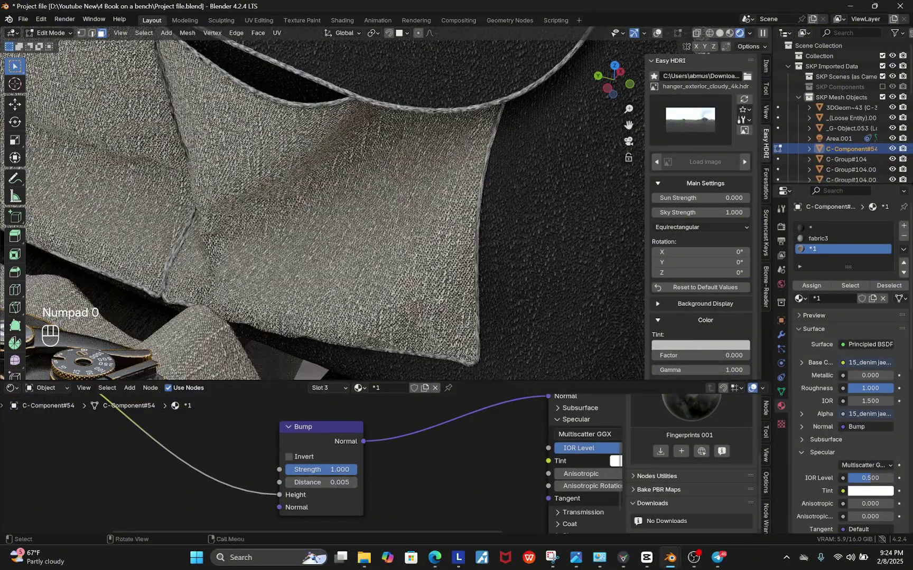
key(KP_0)
scroll(413, 218, up, 1)
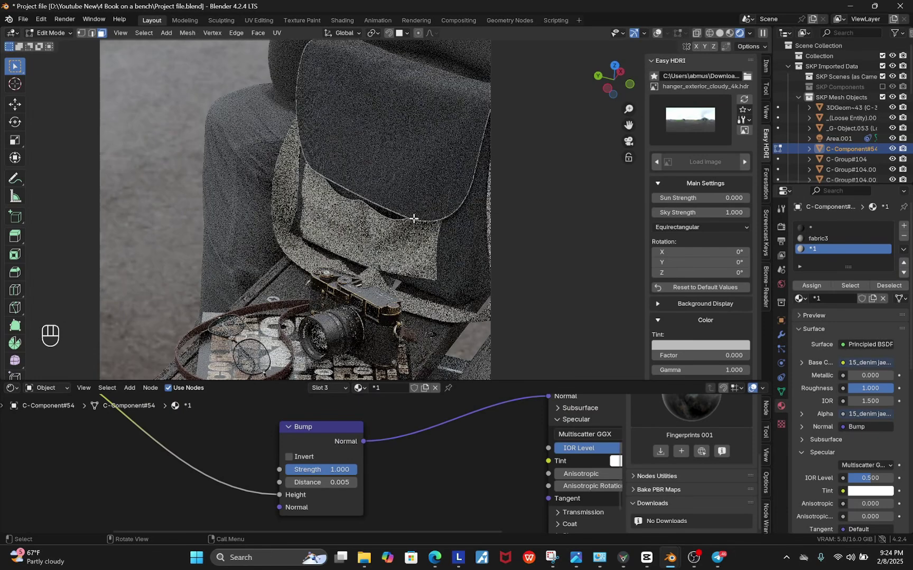
key(Tab)
scroll(285, 415, down, 5)
- Select the sitting man and examine his material's RGB Curves, Mix, Hue/Saturation/Value, Bump and Principled BSDF settings
click(245, 139)
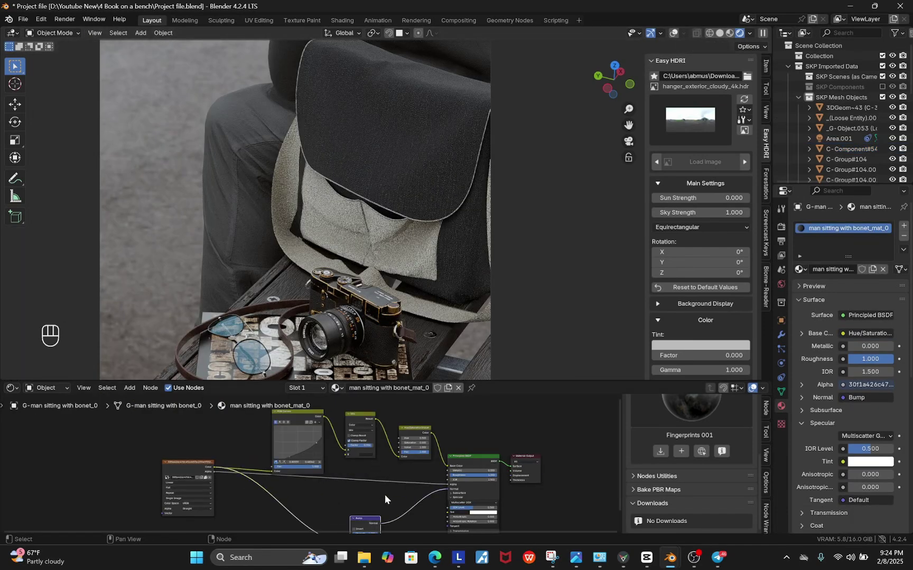
scroll(306, 497, down, 4)
scroll(306, 442, up, 5)
drag(297, 437, 291, 431)
scroll(295, 494, up, 2)
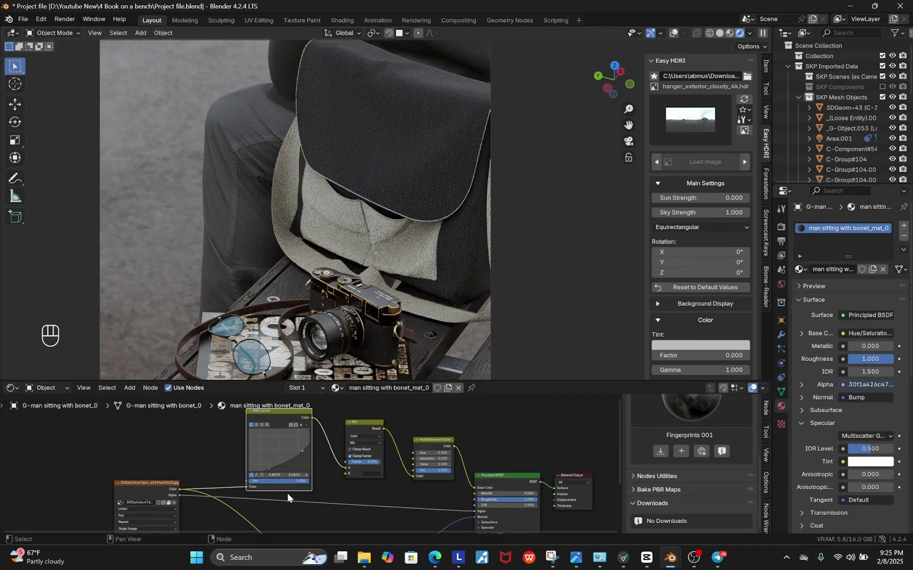
scroll(287, 494, up, 2)
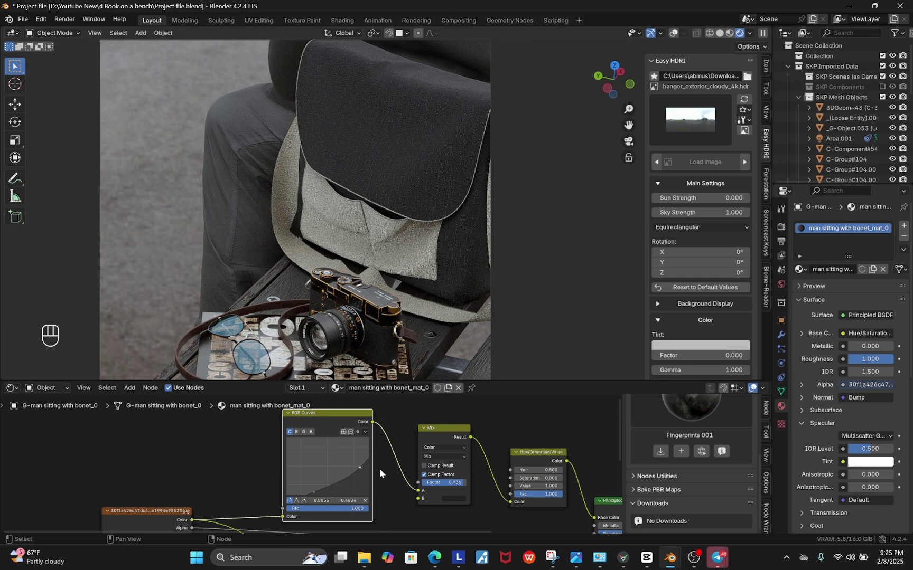
scroll(364, 474, up, 3)
scroll(317, 490, up, 1)
scroll(257, 473, down, 3)
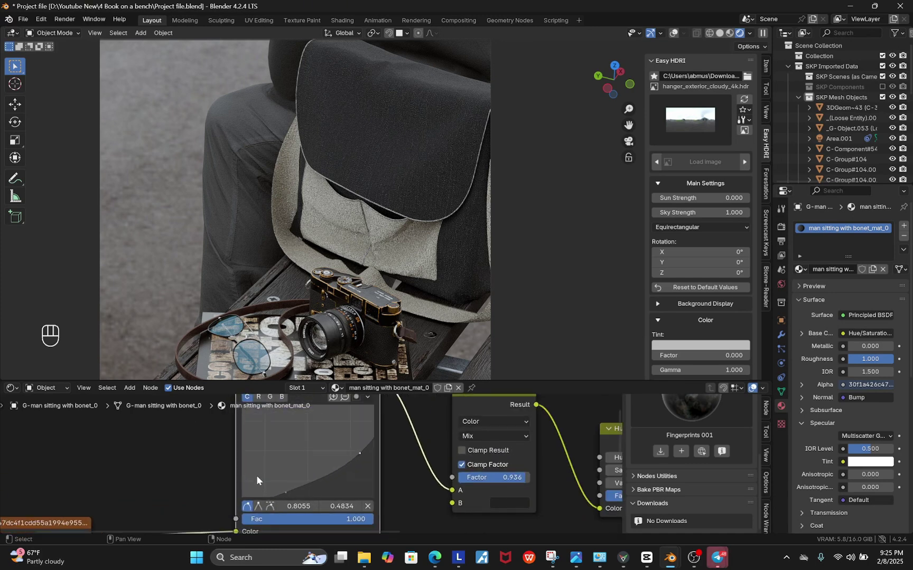
scroll(457, 447, up, 2)
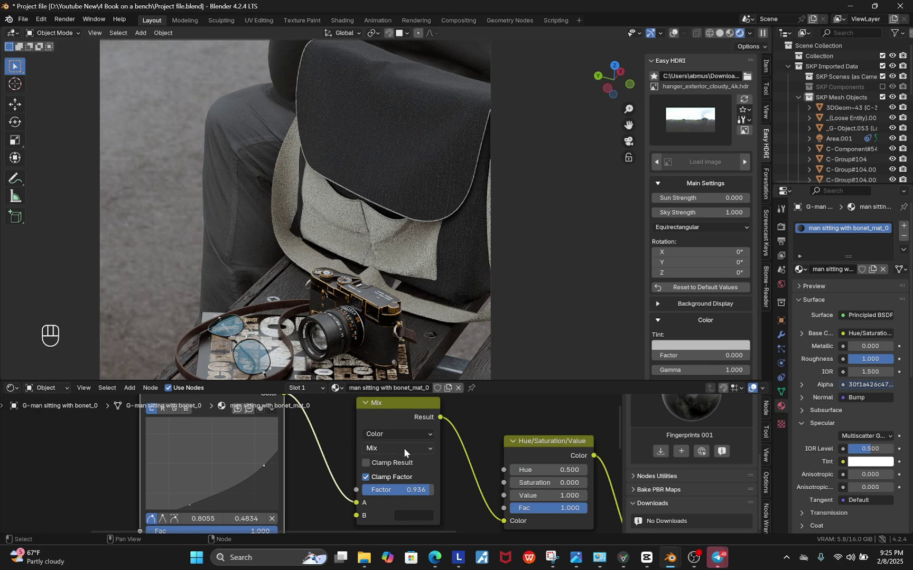
scroll(343, 462, down, 2)
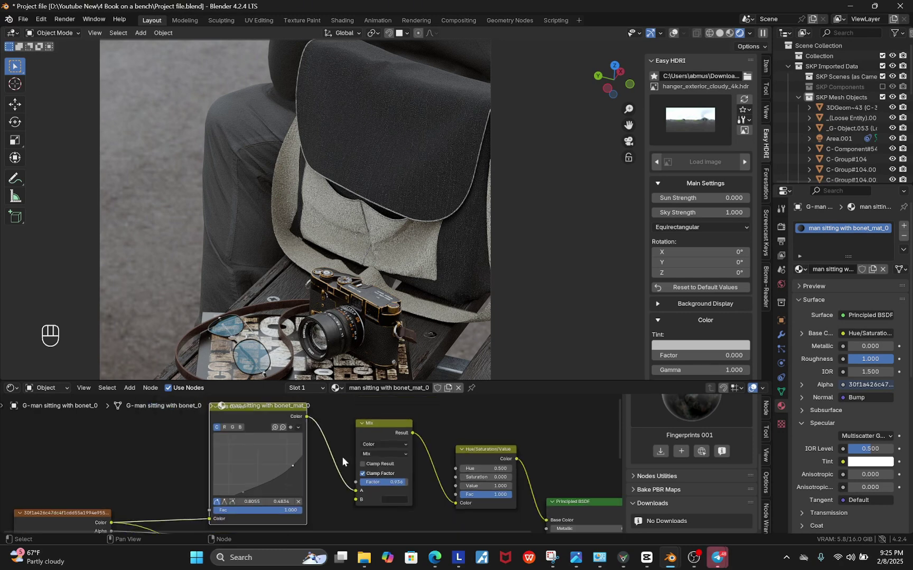
scroll(501, 489, up, 1)
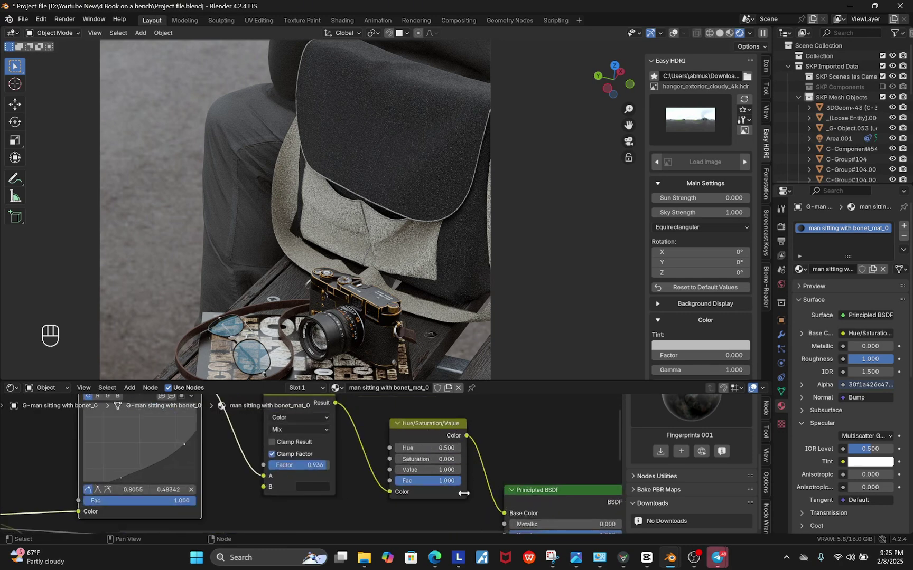
scroll(464, 493, up, 1)
scroll(389, 452, down, 3)
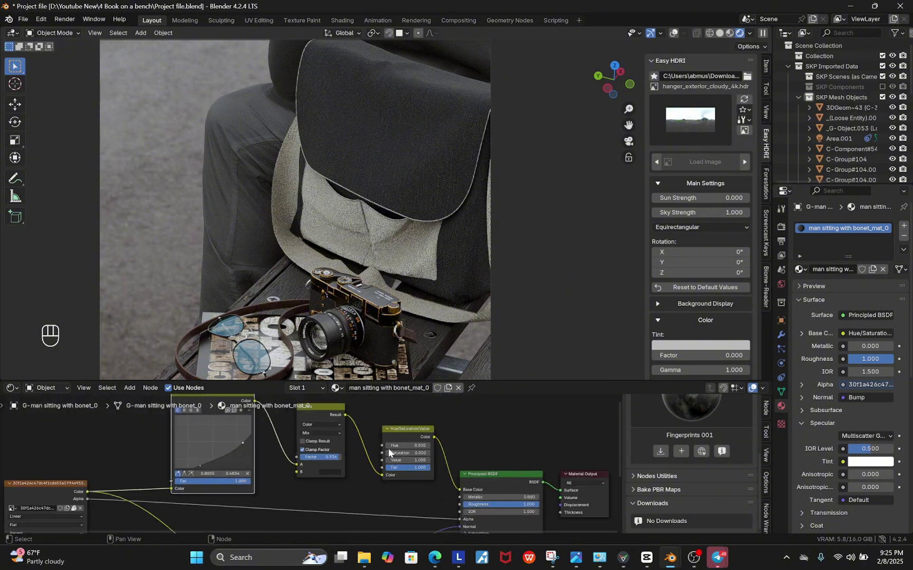
scroll(389, 453, down, 4)
scroll(352, 517, up, 7)
scroll(349, 506, down, 4)
scroll(355, 515, up, 5)
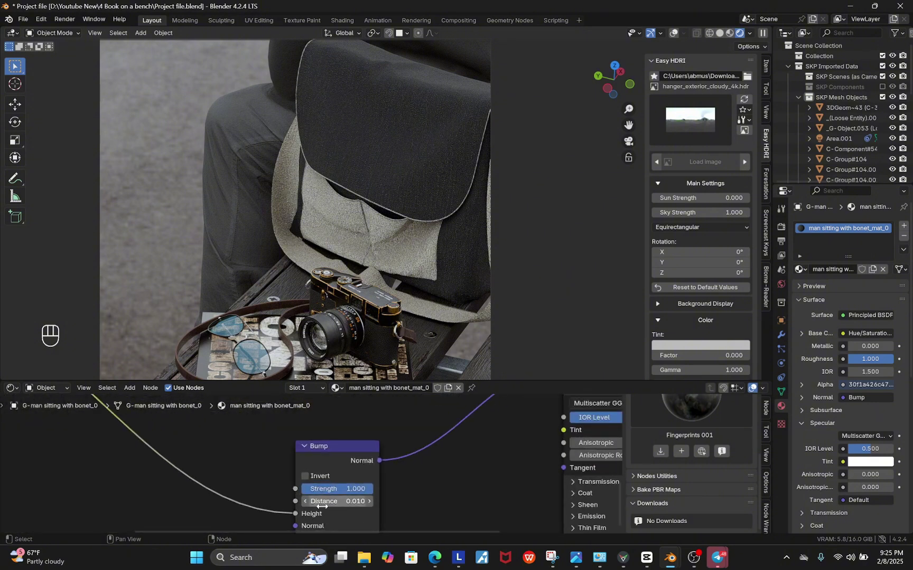
scroll(369, 508, down, 5)
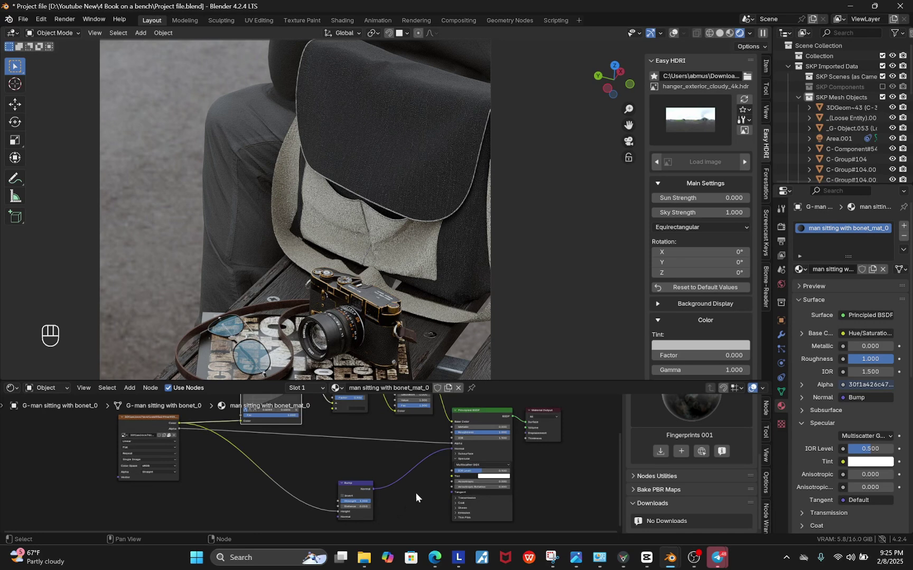
scroll(483, 428, up, 4)
scroll(425, 516, down, 4)
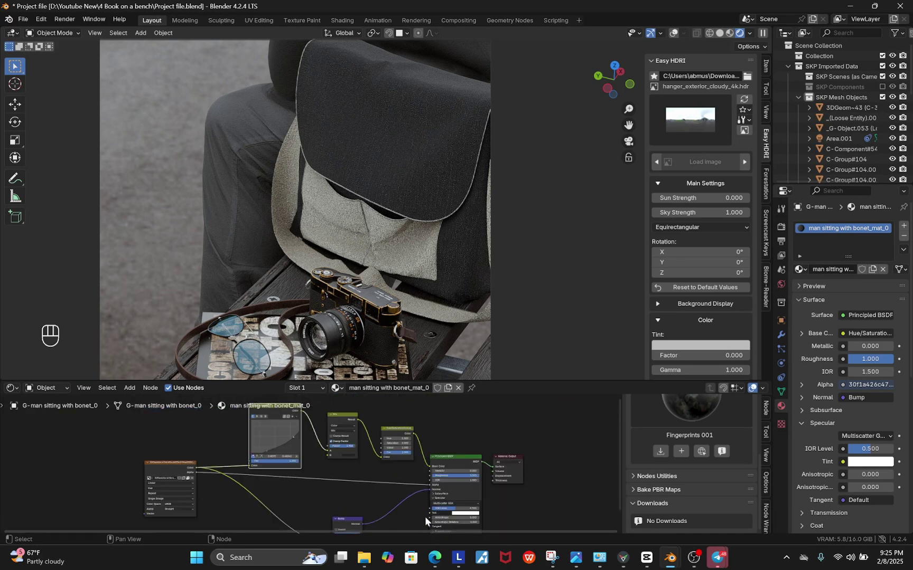
scroll(468, 460, up, 3)
scroll(468, 460, up, 2)
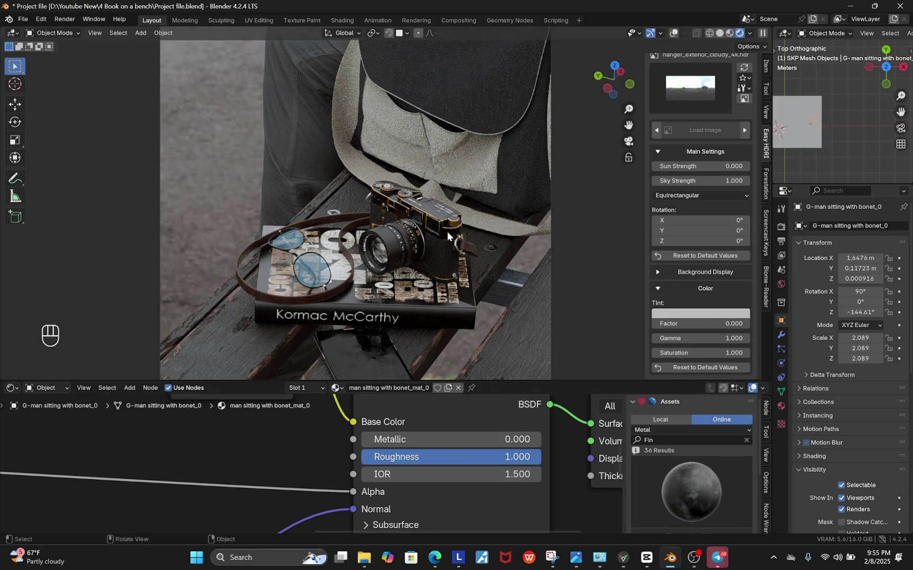
- Set the HDRI's Z rotation to 180° and its Saturation to 0
scroll(447, 230, down, 3)
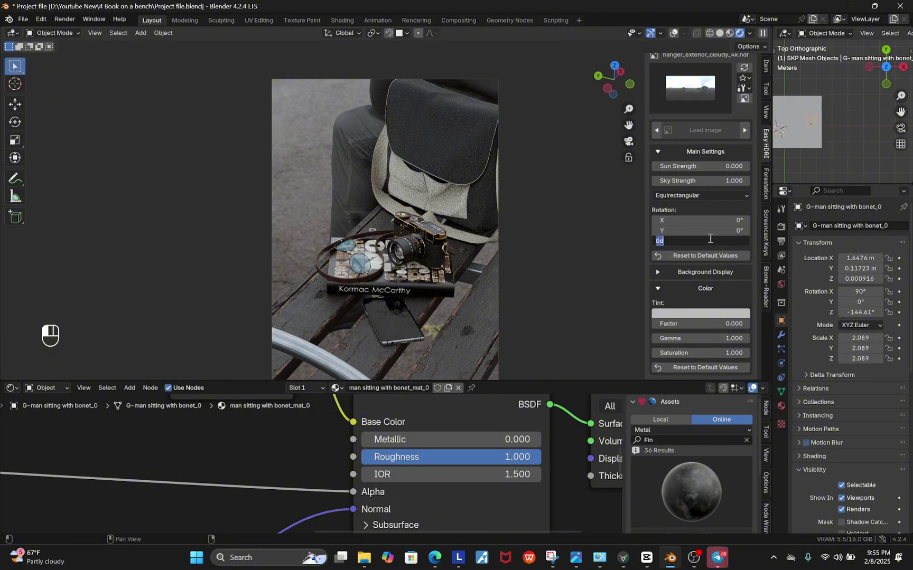
key(Return)
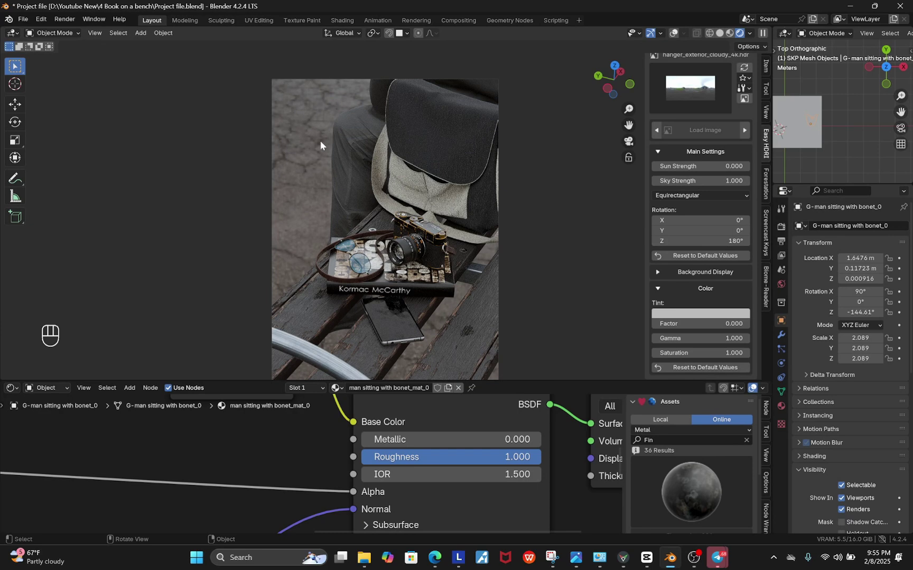
scroll(479, 454, down, 4)
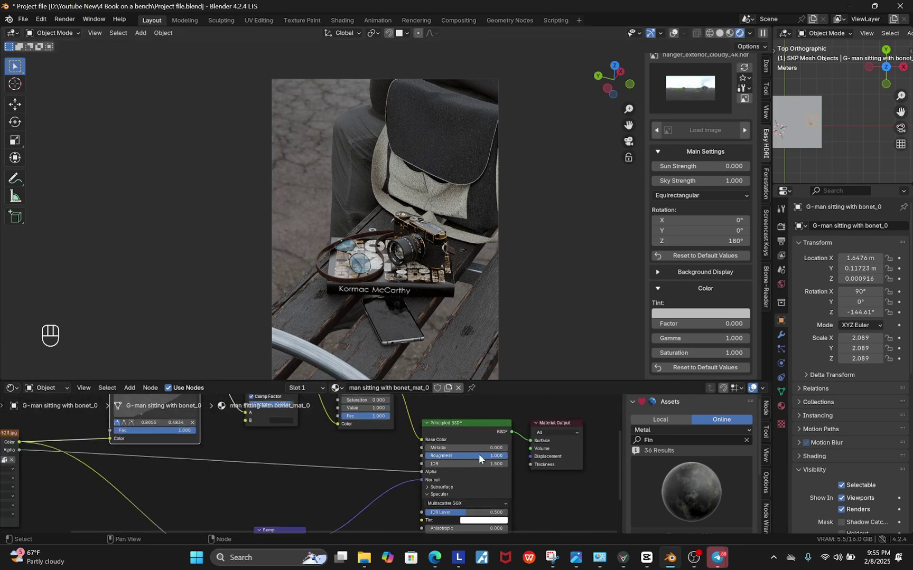
click(715, 353)
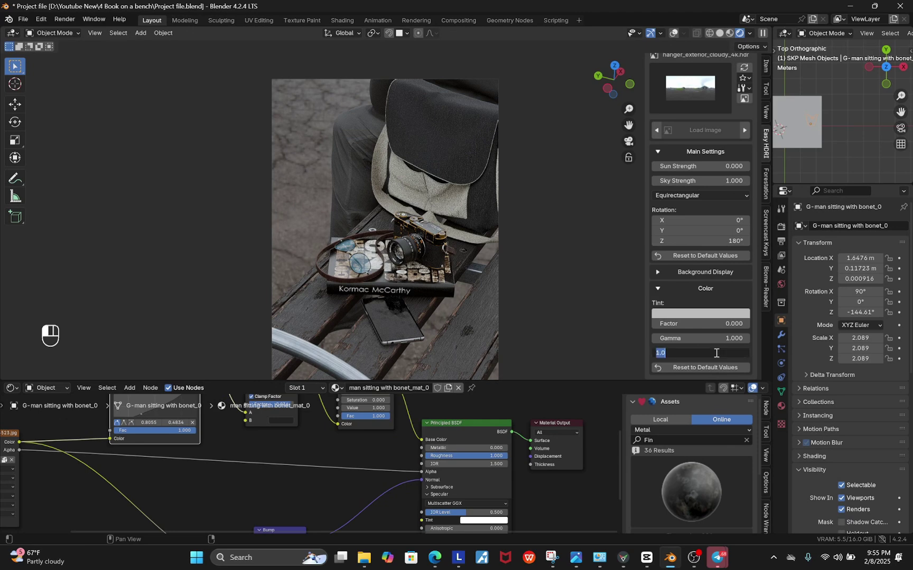
text(0)
key(Return)
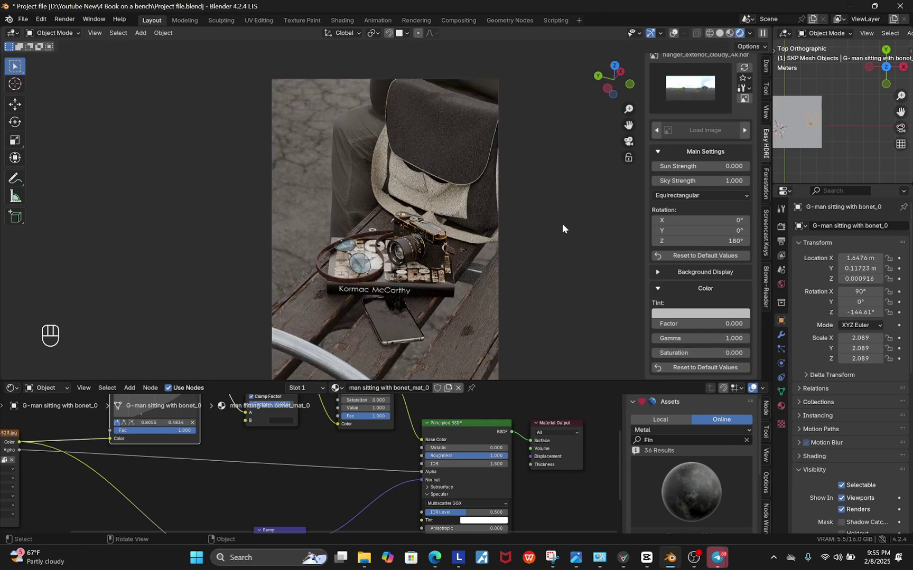
- Show the World shader nodes and set the environment mapping's Z scale to 1.390
click(43, 387)
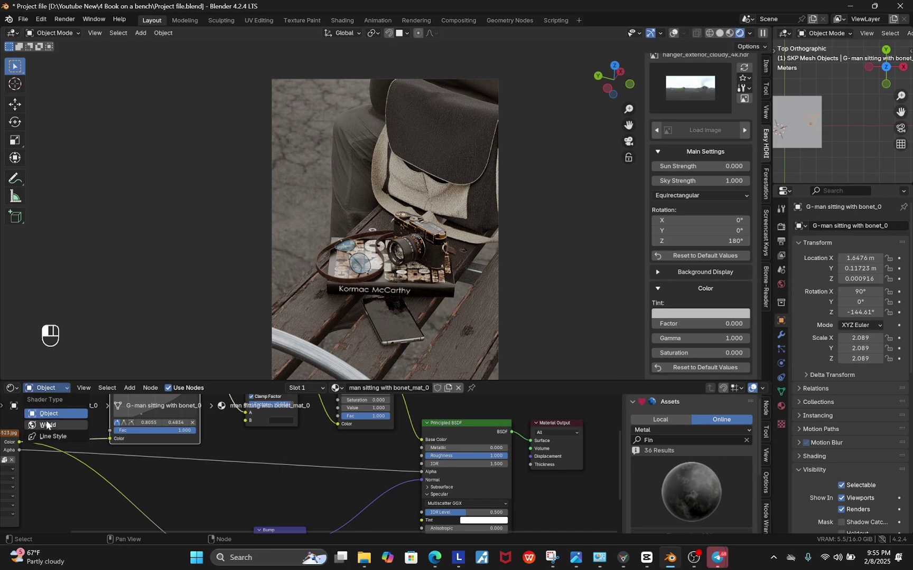
click(55, 425)
scroll(403, 478, up, 6)
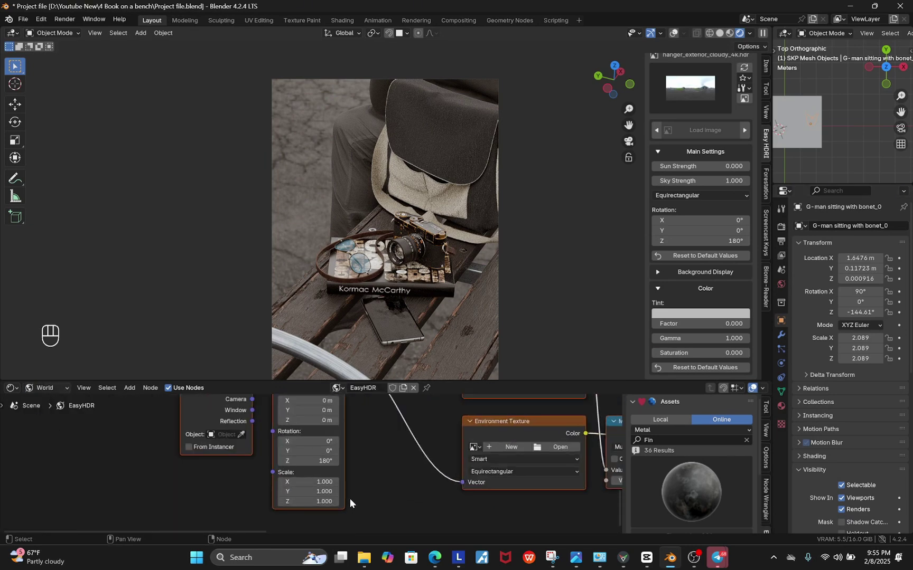
shift+drag(296, 502, 337, 502)
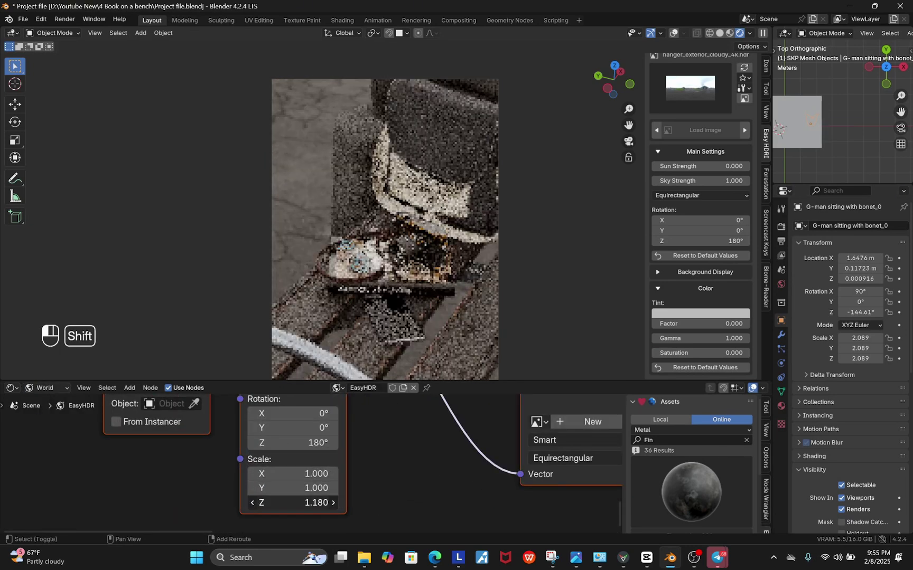
click(291, 504)
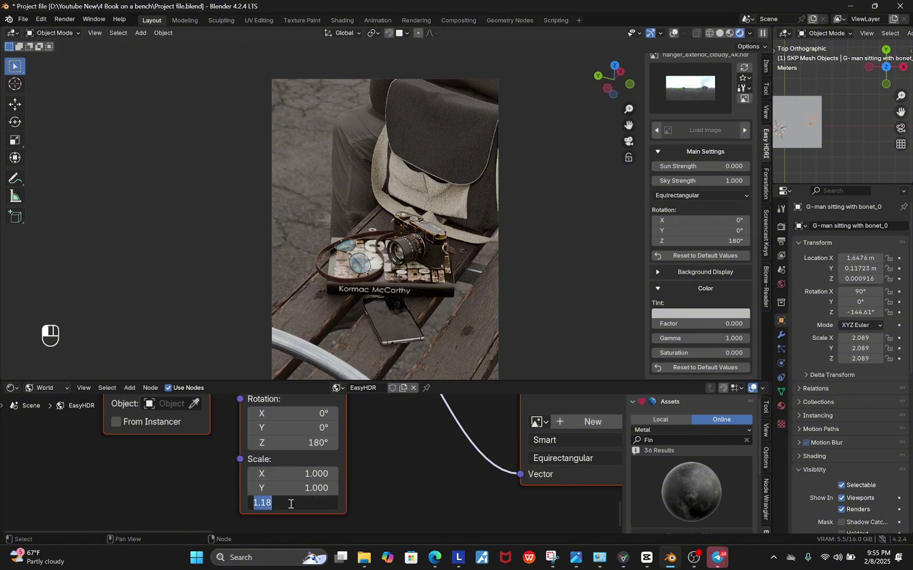
text(1.39)
key(Return)
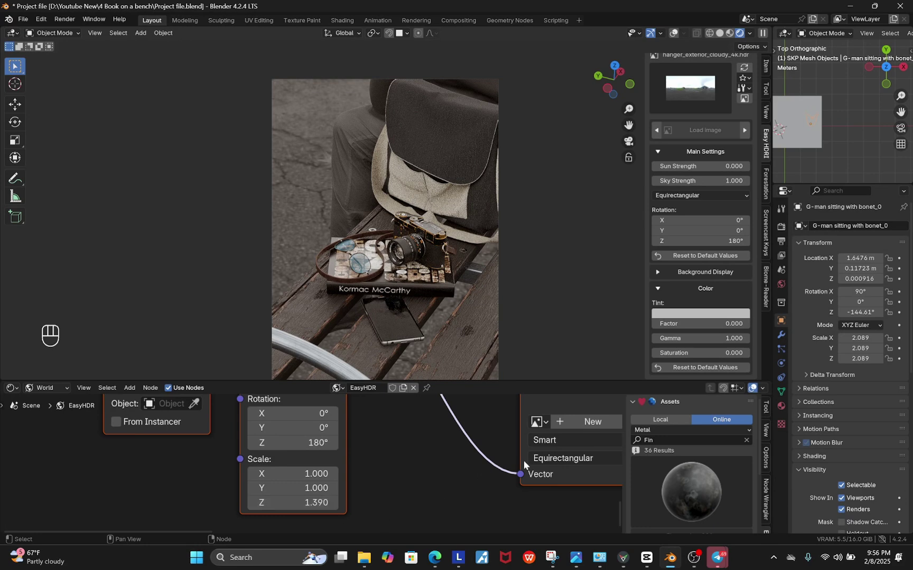
- Enable Use Curves in the render's Color Management and add a shadow-darkening curve point at about 0.287, 0.245
click(780, 228)
scroll(865, 399, down, 10)
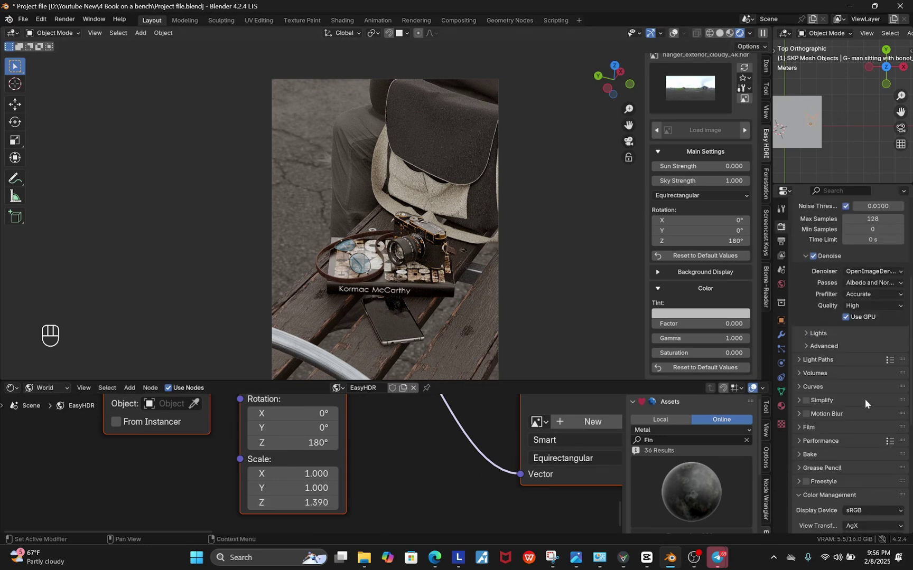
scroll(853, 391, down, 2)
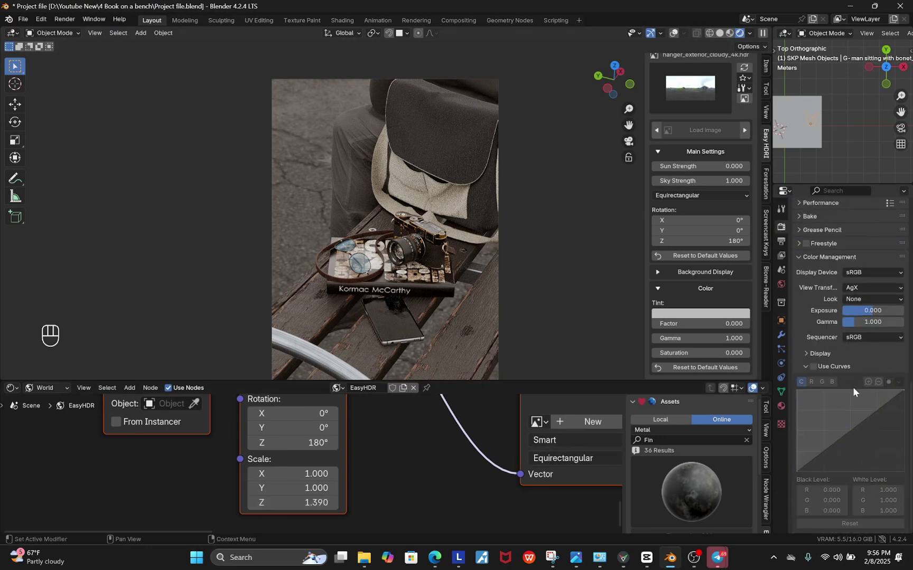
click(813, 366)
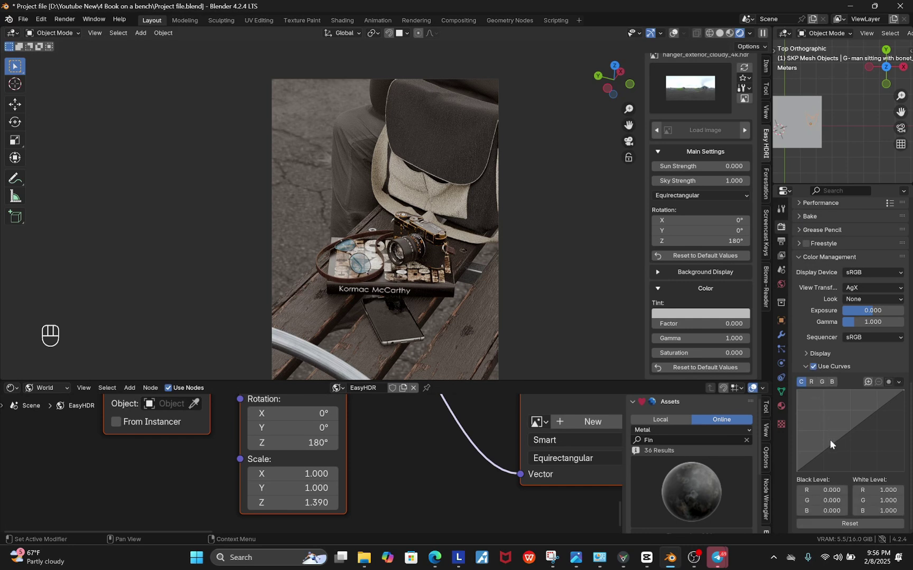
drag(825, 448, 827, 452)
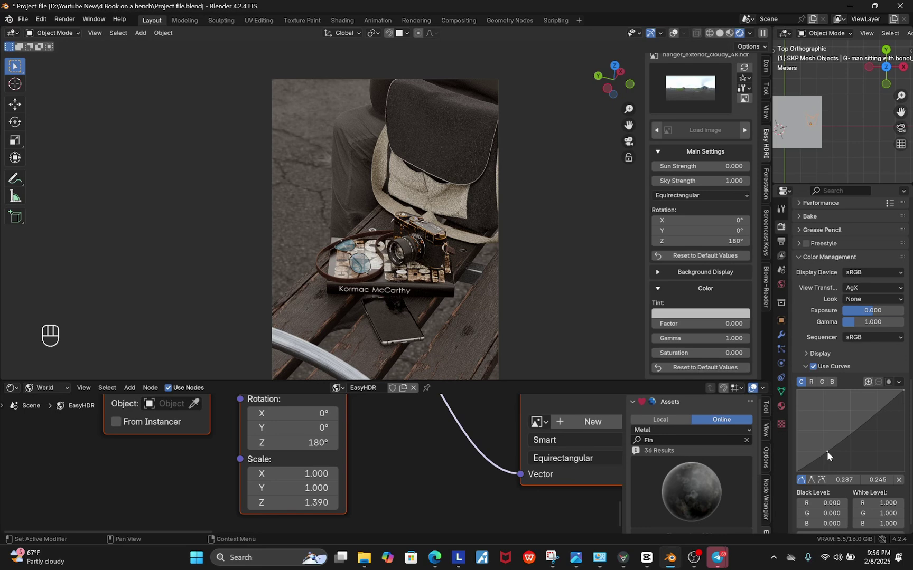
- Limit the camera-view preview to a render region around the bench, book and bag
scroll(444, 147, down, 2)
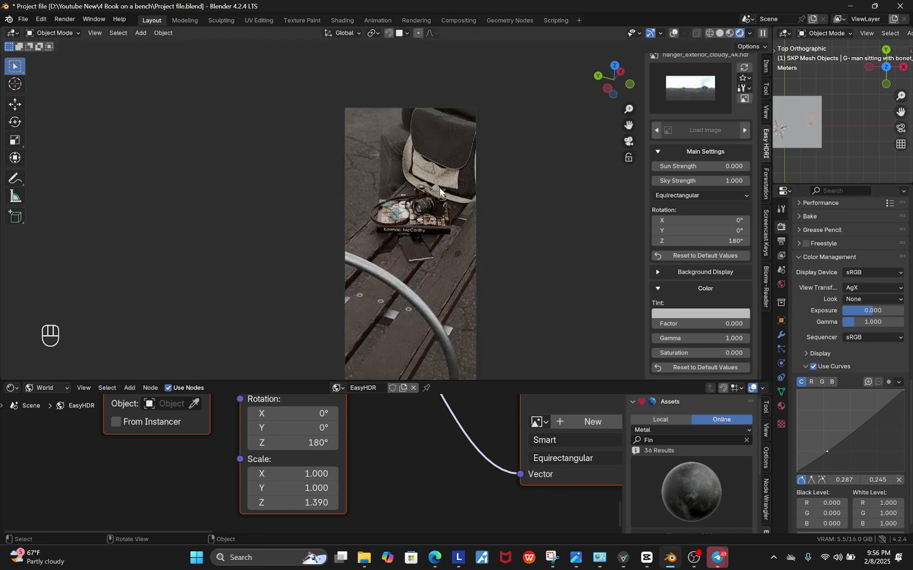
scroll(439, 187, up, 2)
scroll(452, 226, down, 2)
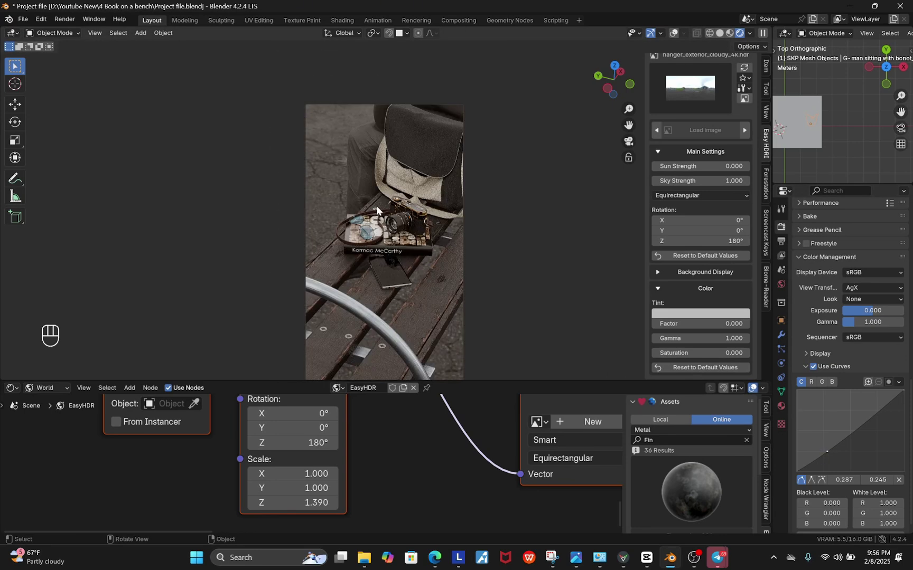
key(ctrl+b)
drag(248, 72, 483, 354)
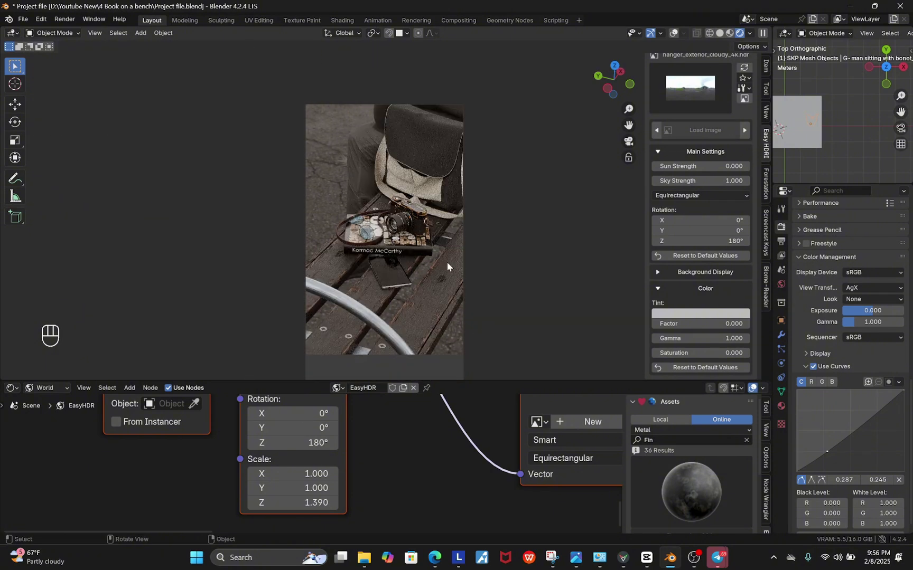
scroll(411, 304, up, 1)
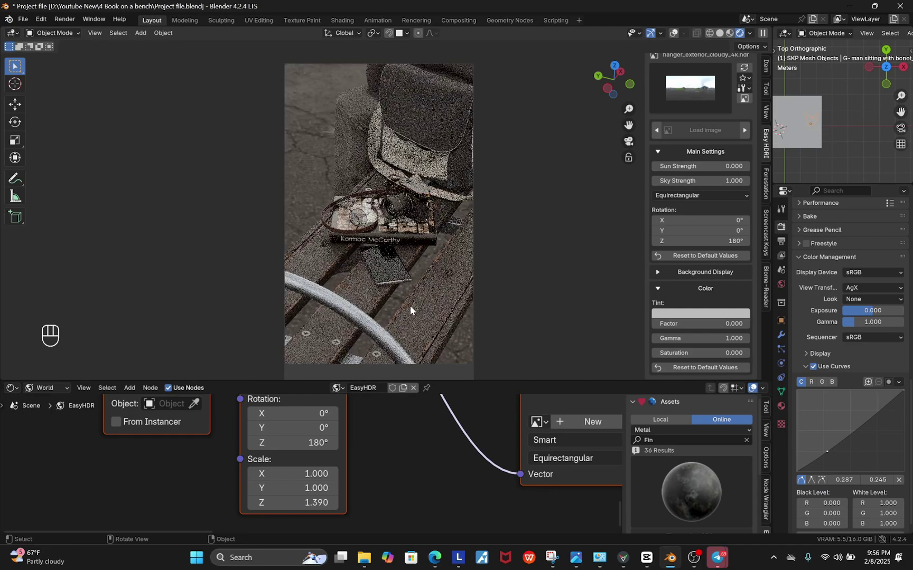
mouse_move(434, 251)
shift+middle_down()
mouse_move(435, 260)
mouse_move(427, 244)
shift+middle_up()
- Turn the viewport overlays back on and add a plane mesh beneath the man and bench
scroll(427, 243, down, 5)
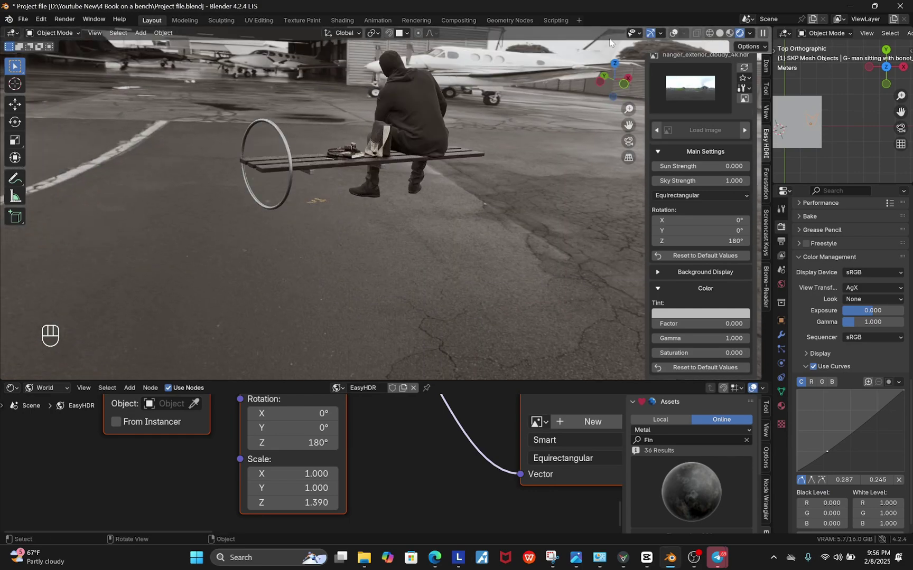
click(672, 35)
scroll(487, 222, down, 3)
middle_drag(487, 224, 408, 170)
scroll(441, 215, up, 7)
scroll(405, 165, down, 4)
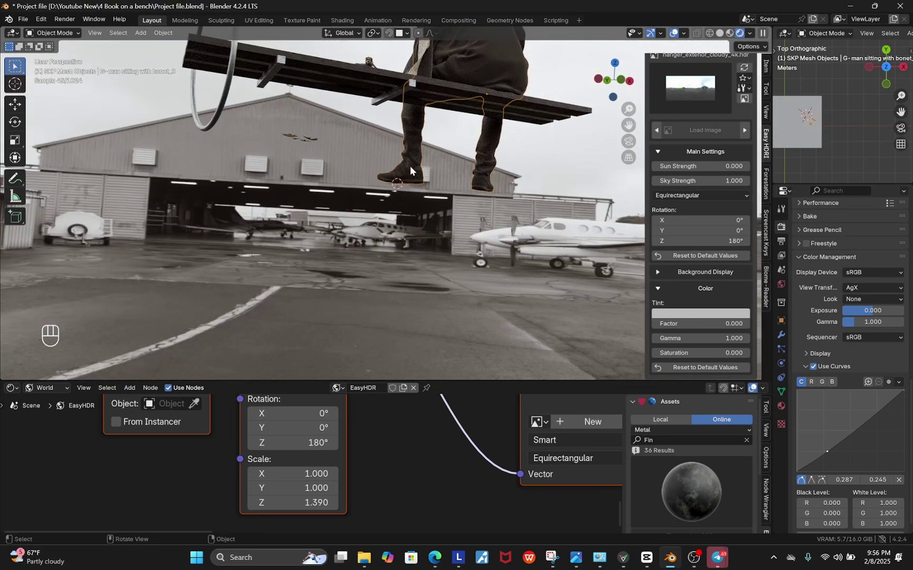
key(shift+a)
mouse_move(382, 53)
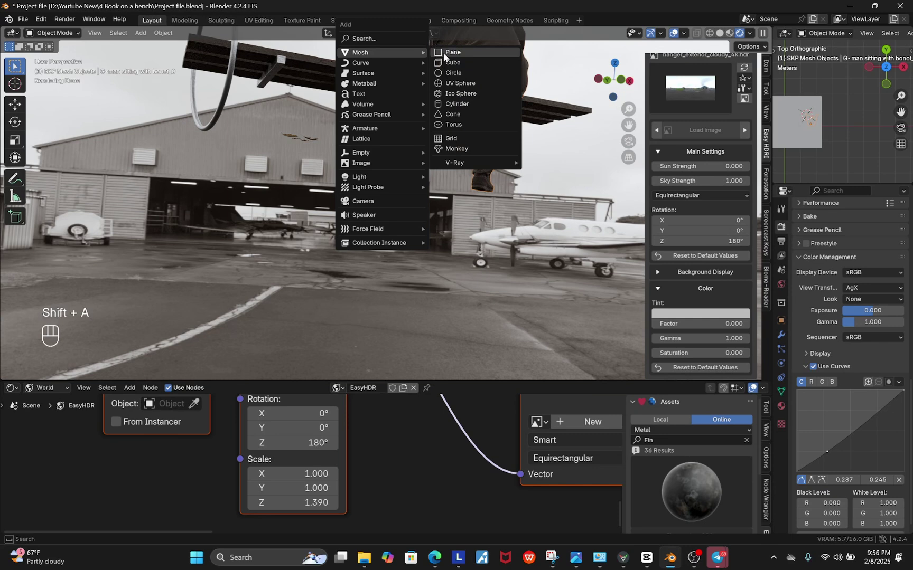
click(444, 54)
- Scale the new ground plane uniformly by about 2.0 so it extends beyond the bench
scroll(405, 160, down, 2)
middle_drag(404, 161, 414, 195)
key(s)
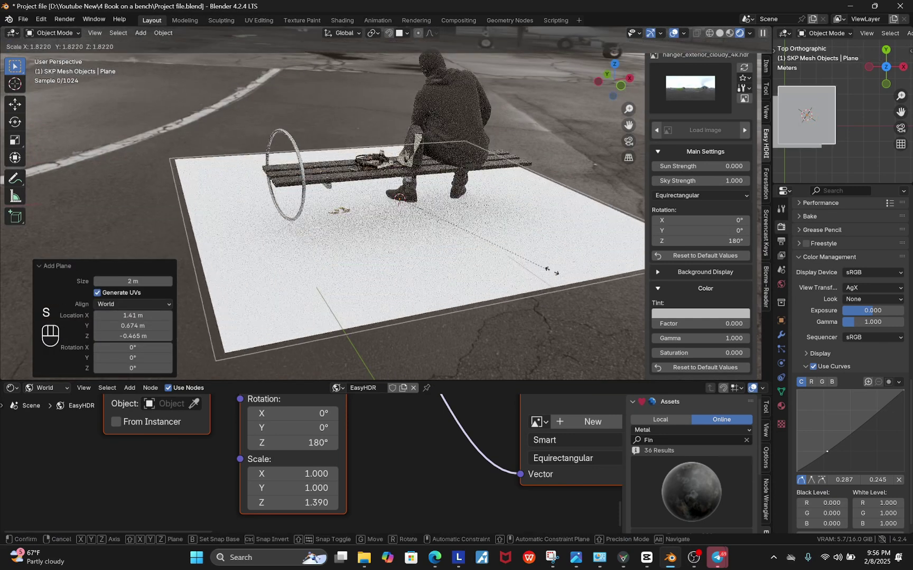
click(564, 278)
- Make the ground plane a shadow catcher and disable its Glossy ray visibility
click(781, 320)
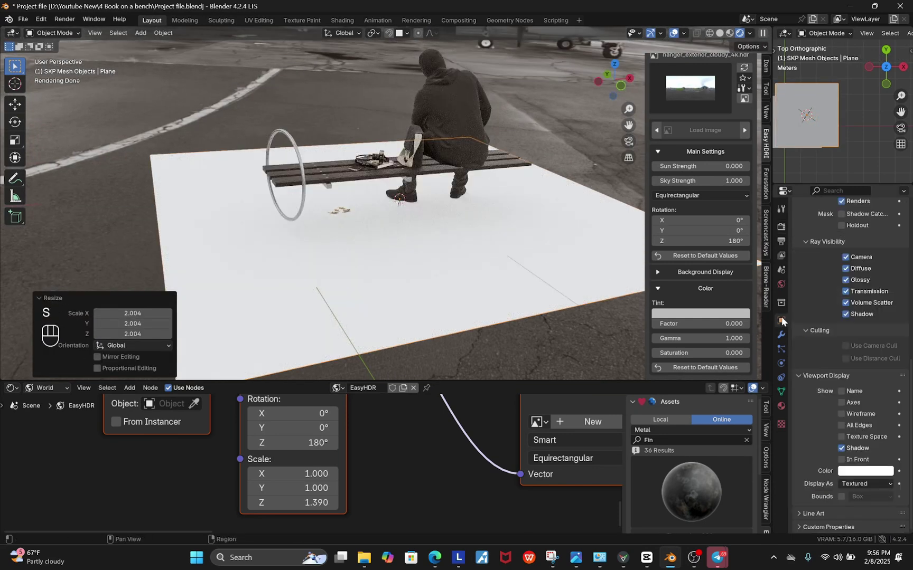
scroll(840, 386, up, 6)
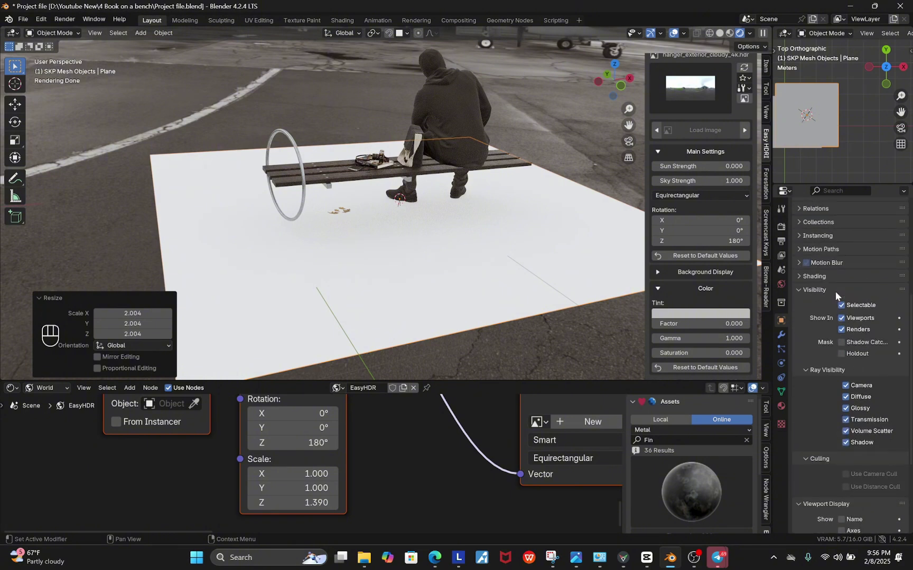
click(842, 342)
middle_drag(520, 238, 405, 215)
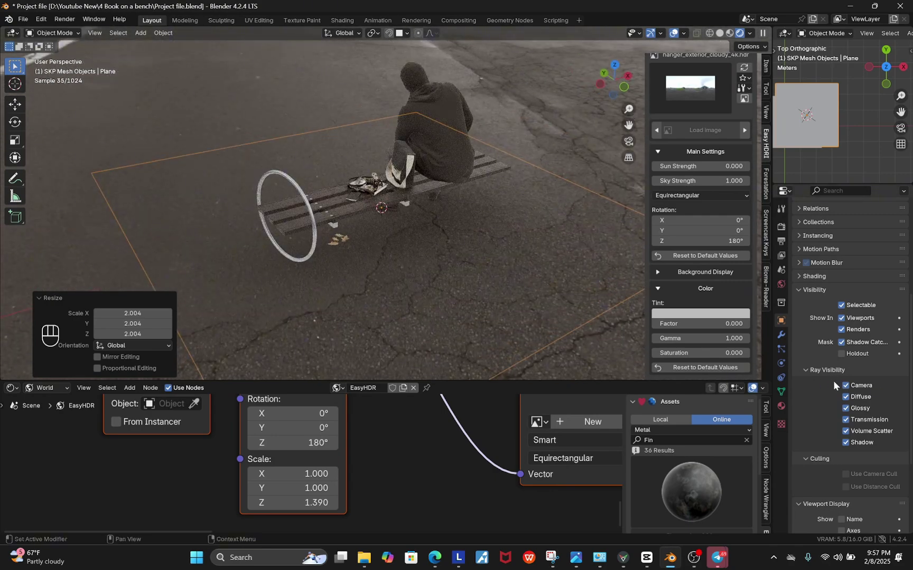
click(845, 409)
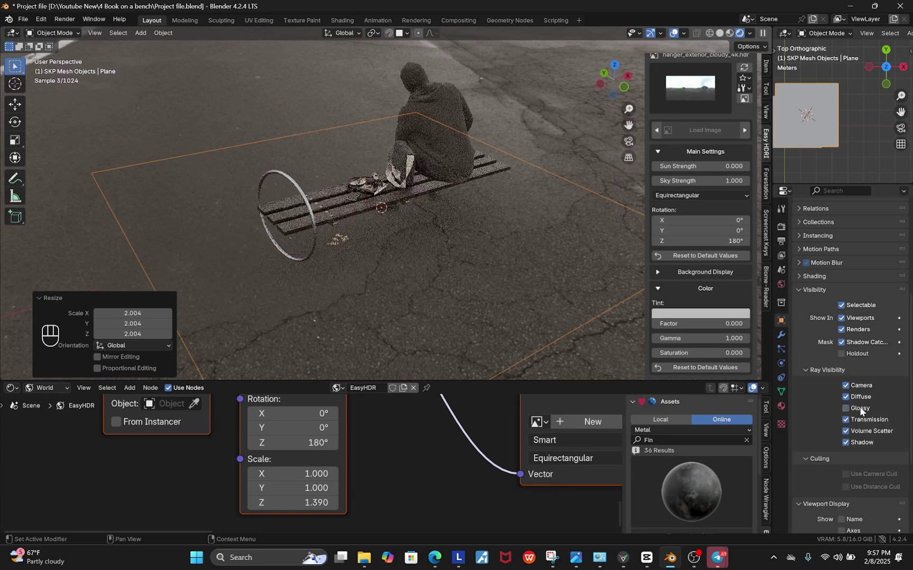
scroll(288, 230, up, 2)
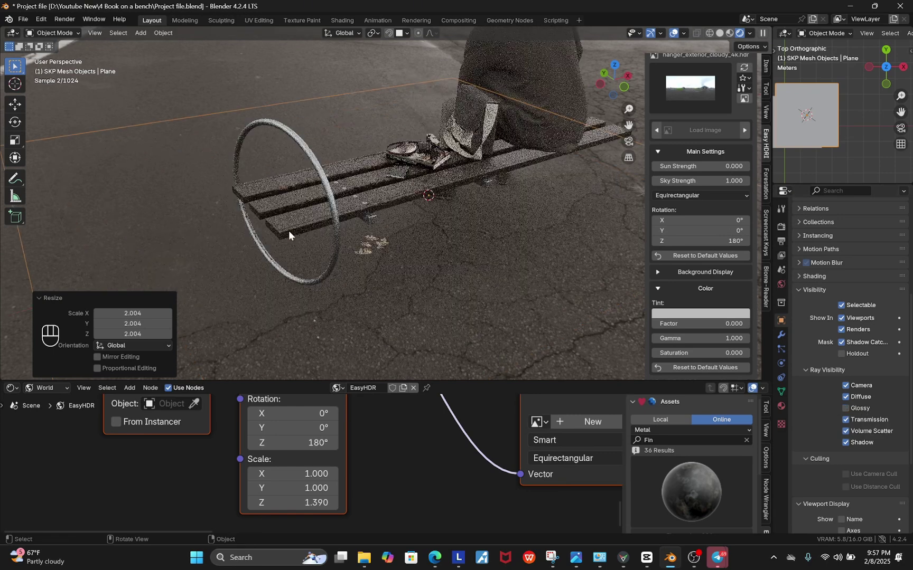
- Return to the camera view and examine the lighting on the book, camera, phone and bag
key(KP_0)
scroll(288, 231, down, 3)
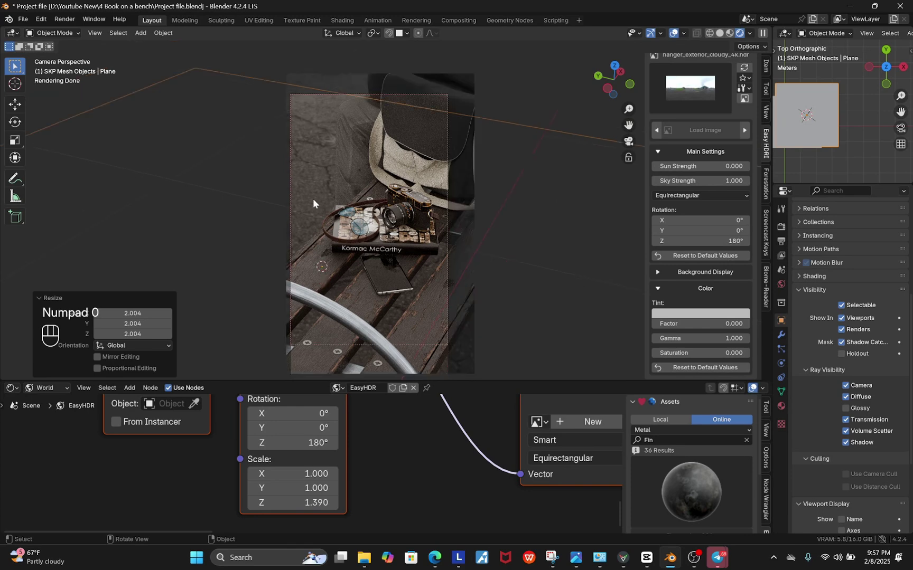
scroll(326, 227, up, 3)
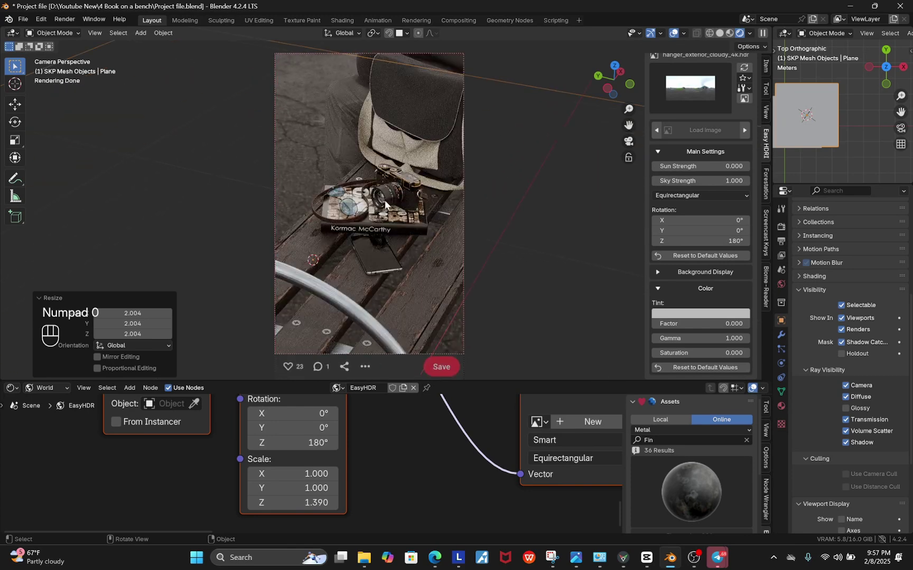
scroll(385, 200, up, 2)
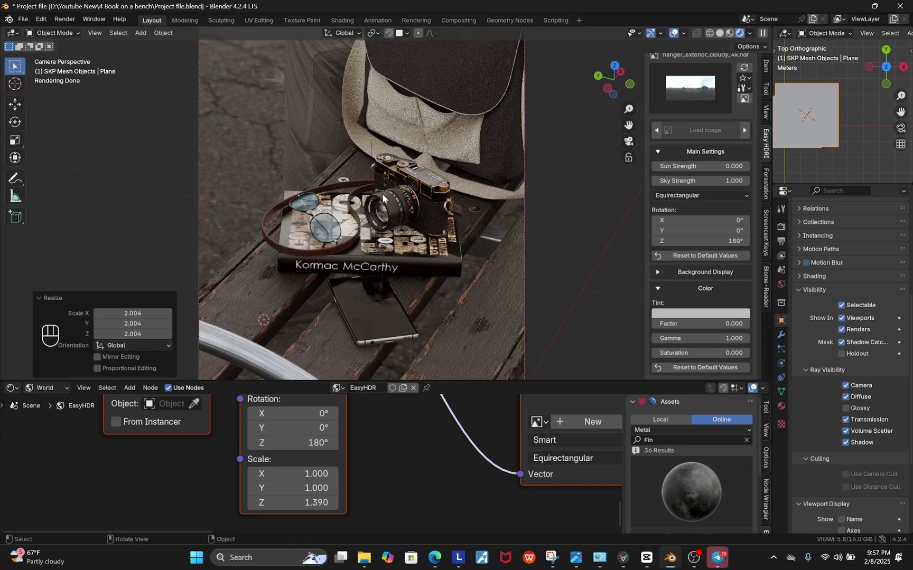
scroll(421, 243, down, 1)
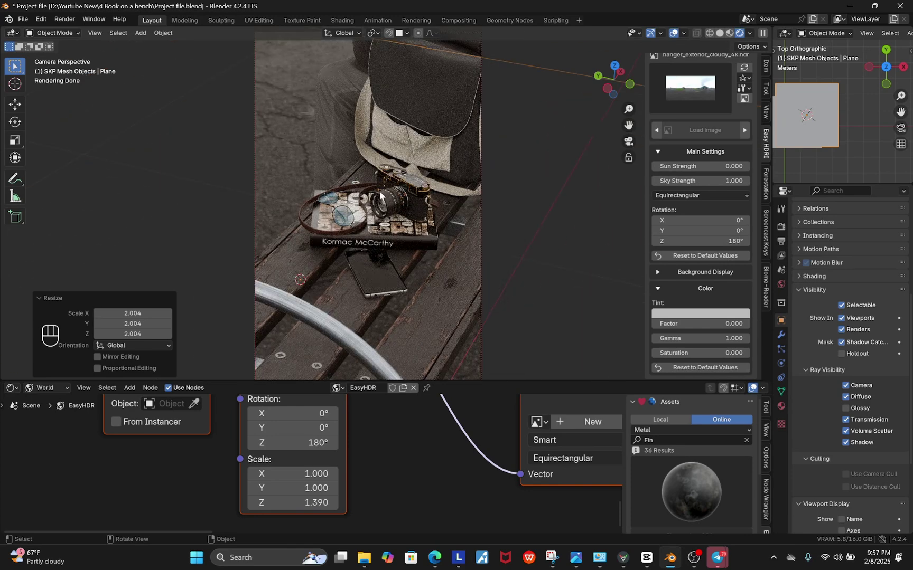
scroll(397, 176, up, 2)
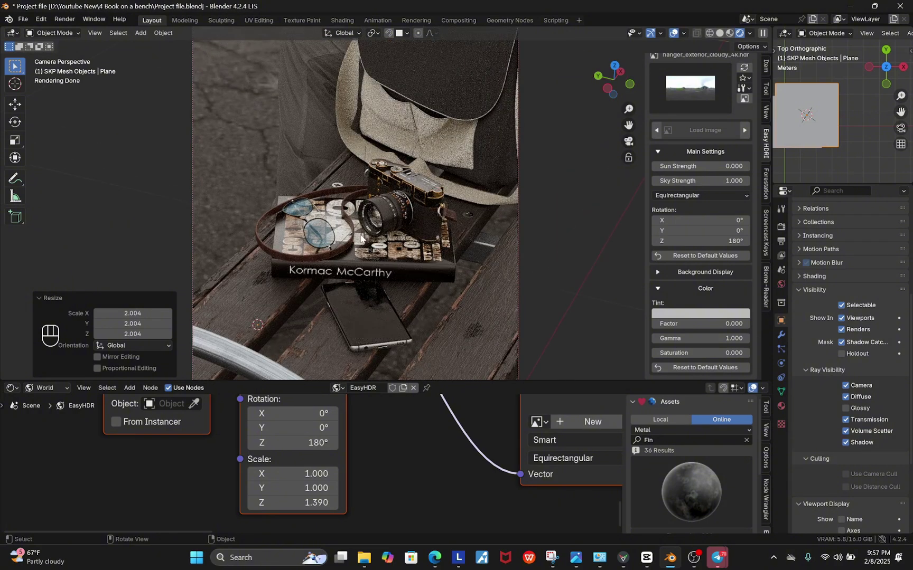
scroll(371, 229, up, 2)
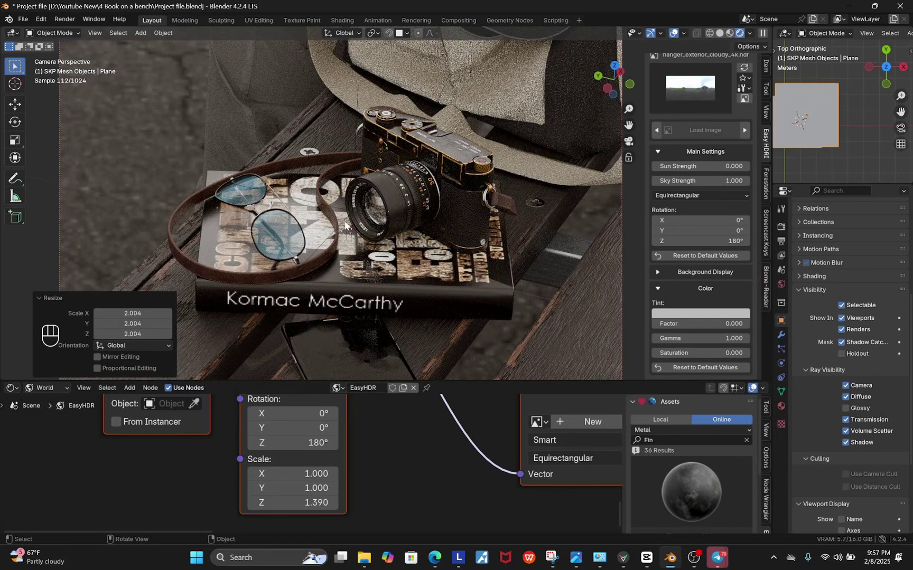
scroll(345, 226, down, 7)
- Add an area light and raise it about 0.37 m along the global Z axis
key(shift+a)
mouse_move(333, 224)
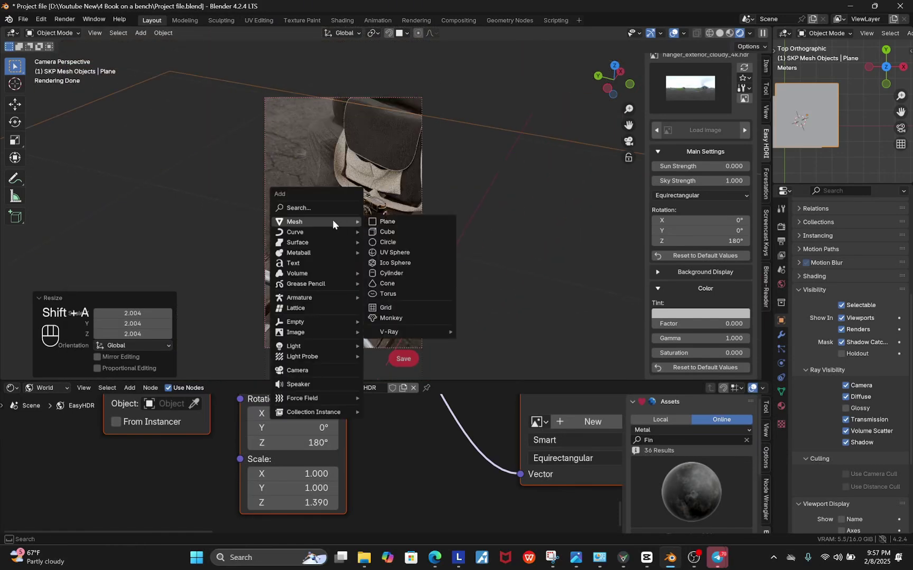
mouse_move(309, 346)
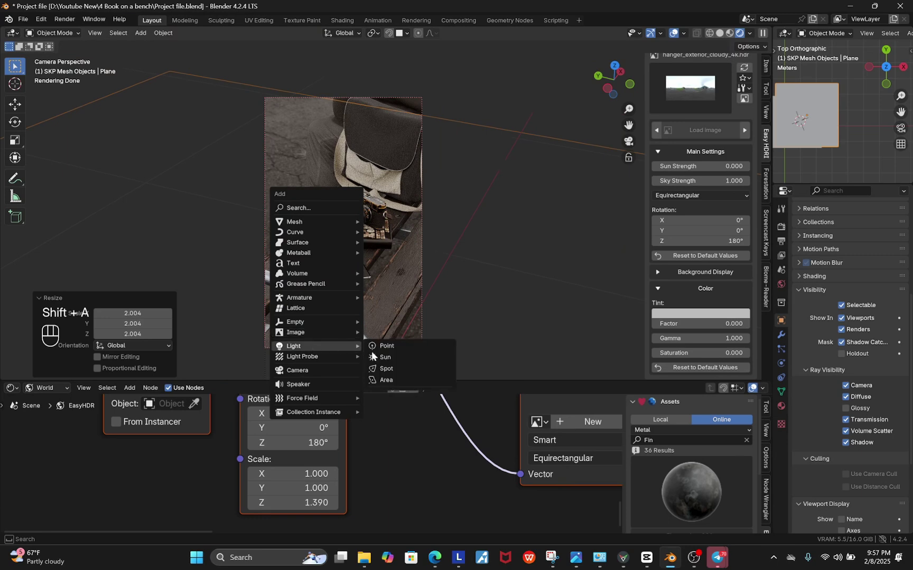
click(391, 379)
key(g)
key(z)
key(Escape)
key(g)
key(z)
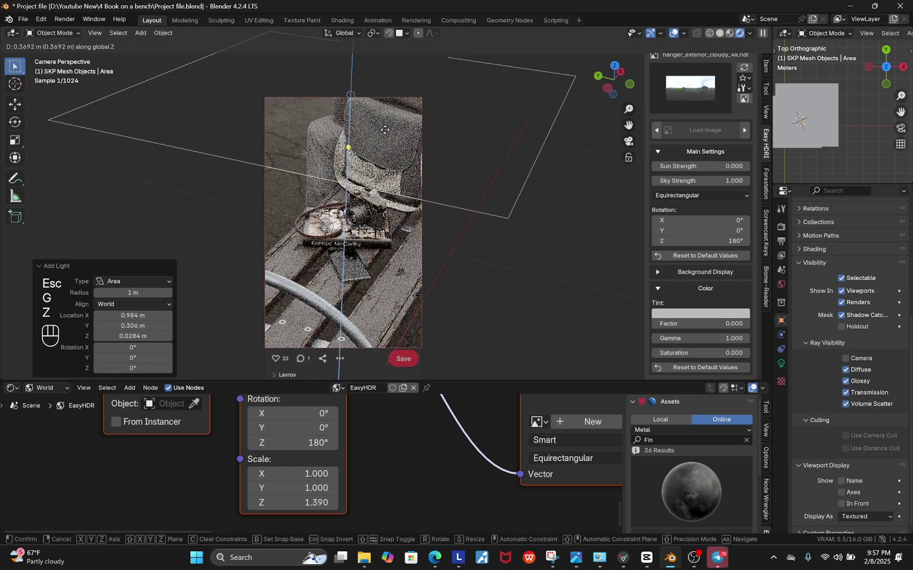
click(384, 129)
- Set the area light's shape to Disk, its size to 1.15 m and its power to 100 W
click(781, 363)
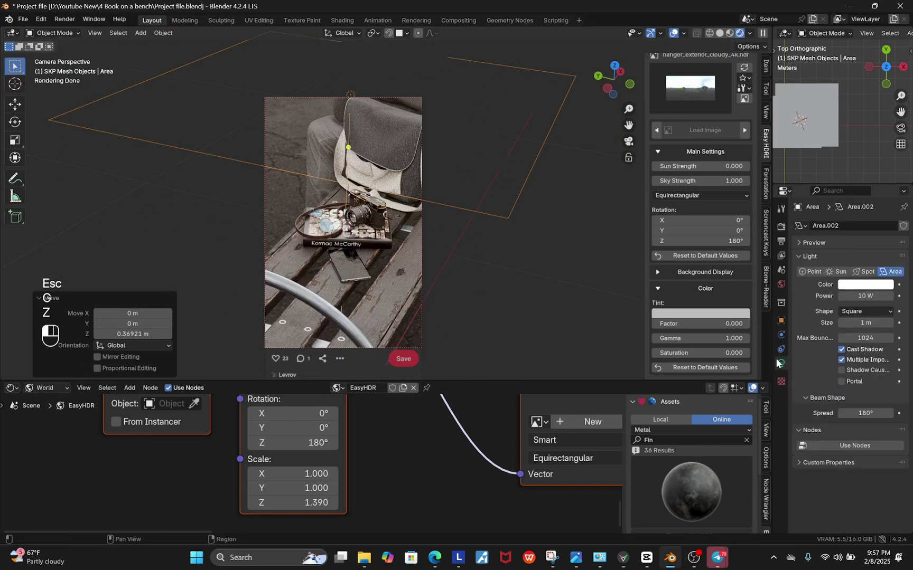
click(858, 311)
click(848, 346)
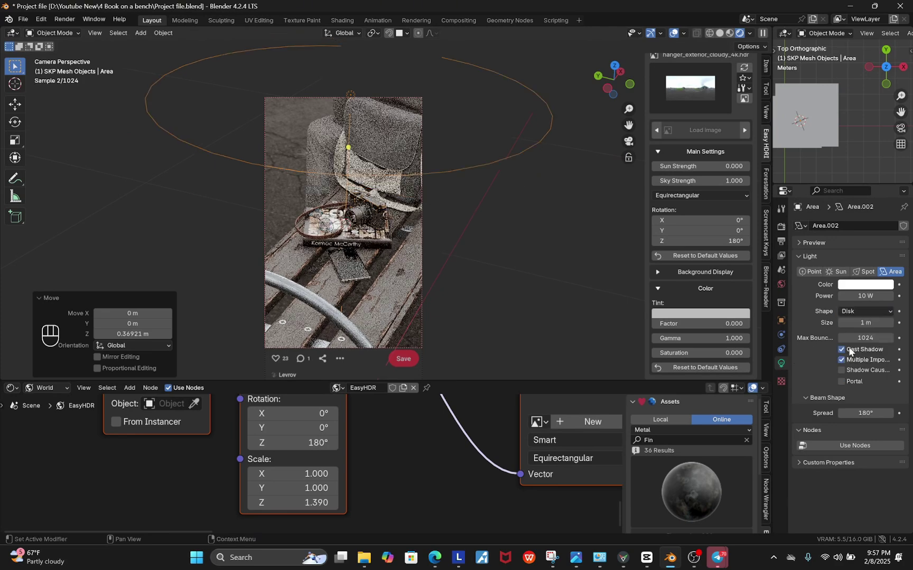
click(863, 323)
text(1.1)
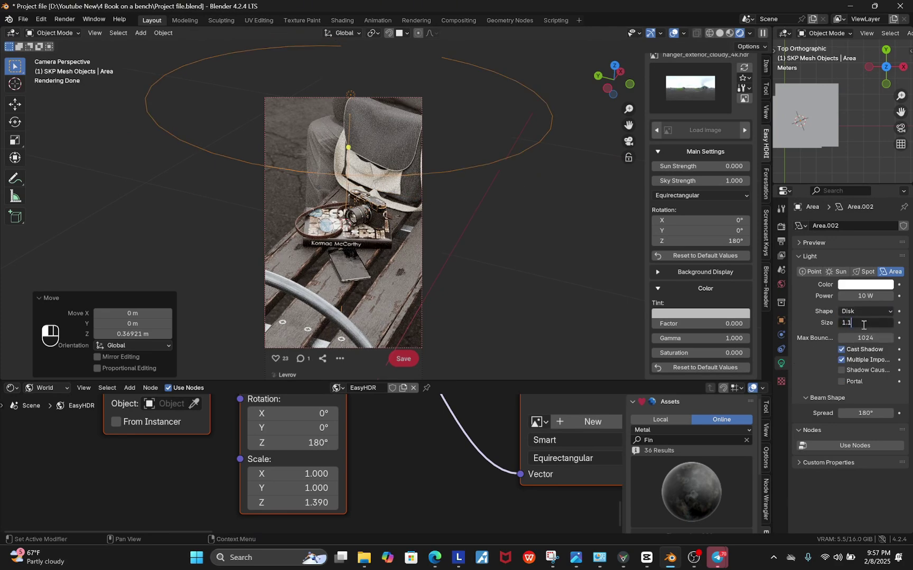
text(5)
key(Return)
click(858, 296)
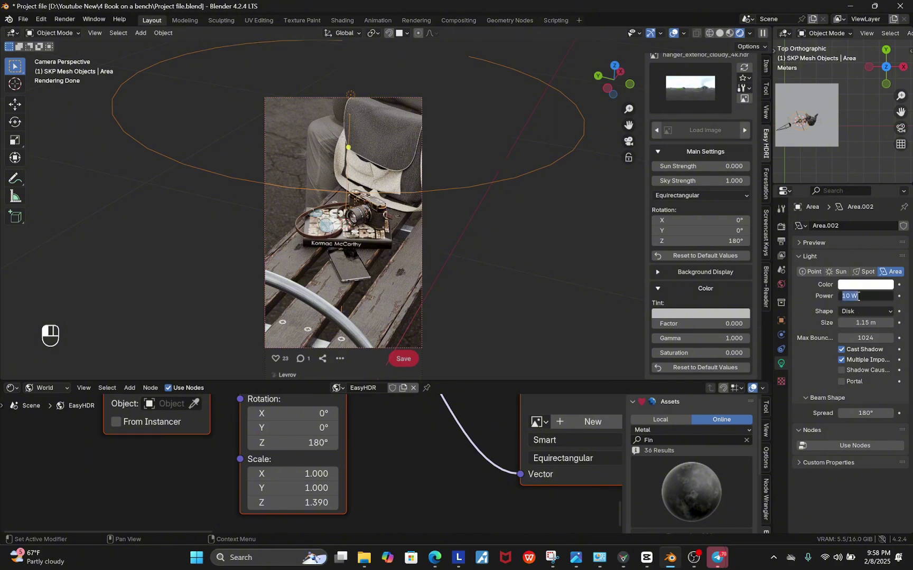
text(100)
key(Return)
- Move the area light horizontally past the sitting man, about 2.24 m in X and 1.06 m in Y
middle_drag(605, 264, 416, 270)
scroll(465, 285, down, 5)
scroll(373, 223, down, 3)
scroll(362, 235, up, 2)
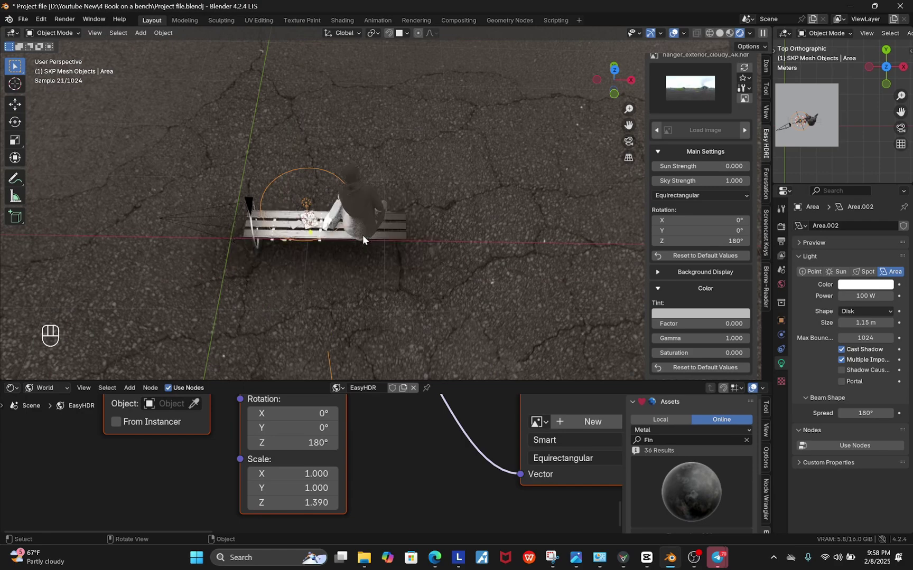
key(Escape)
key(g)
key(shift+x)
key(Escape)
key(g)
key(shift+z)
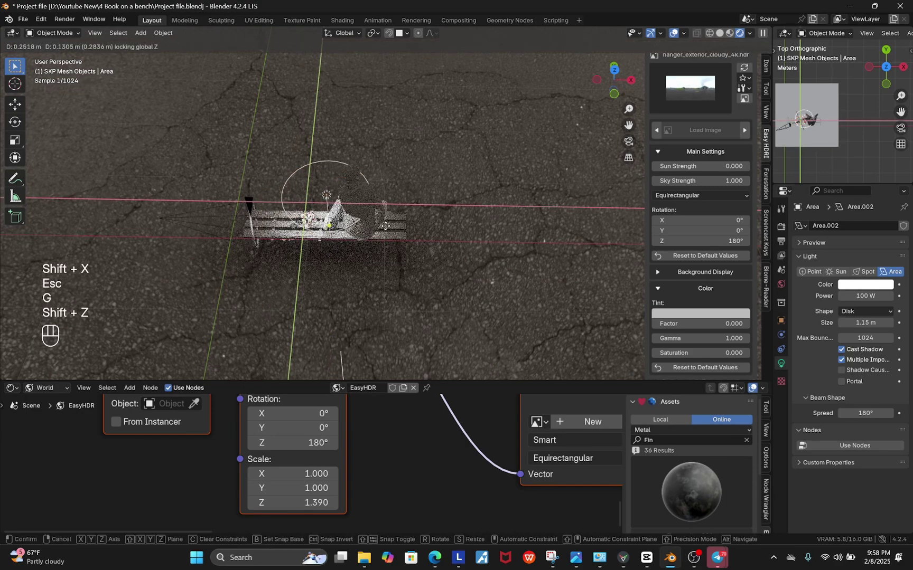
click(526, 178)
- Add a Track To constraint to the area light and pick the book on the bench as its target
middle_drag(528, 178, 509, 199)
scroll(401, 211, up, 5)
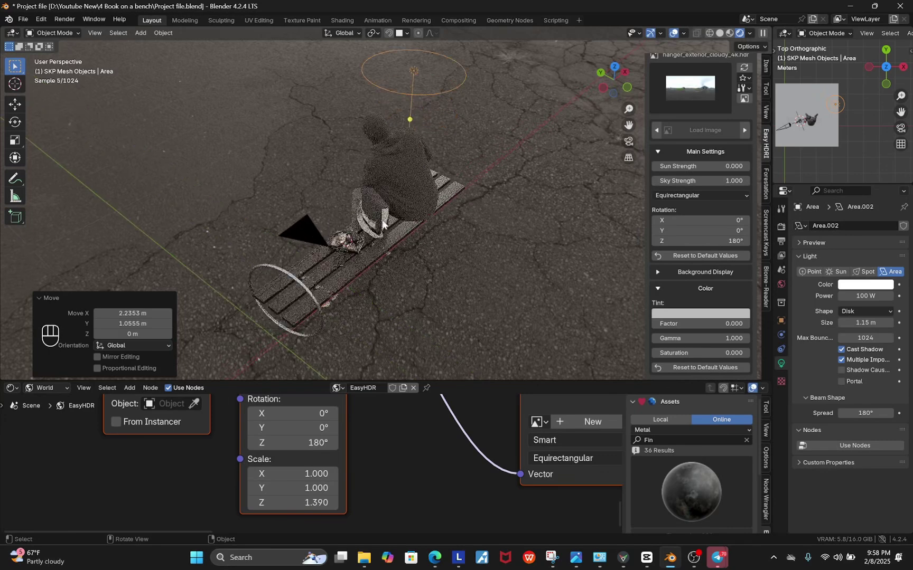
click(779, 349)
click(849, 227)
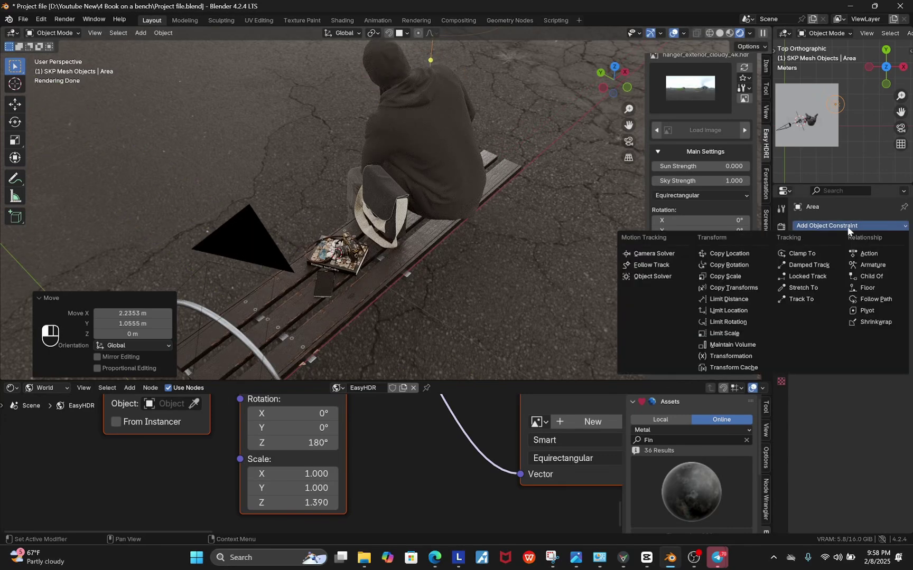
click(803, 300)
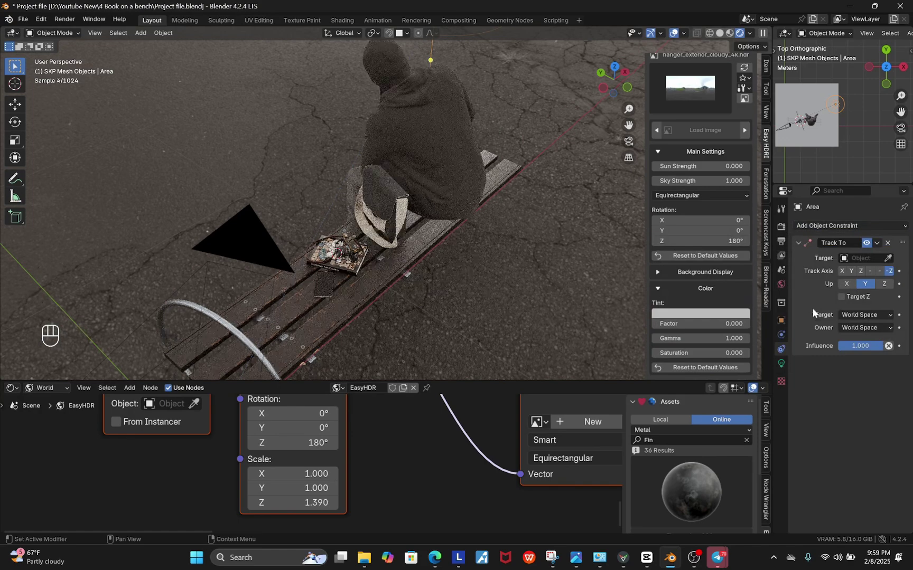
key(Escape)
click(888, 258)
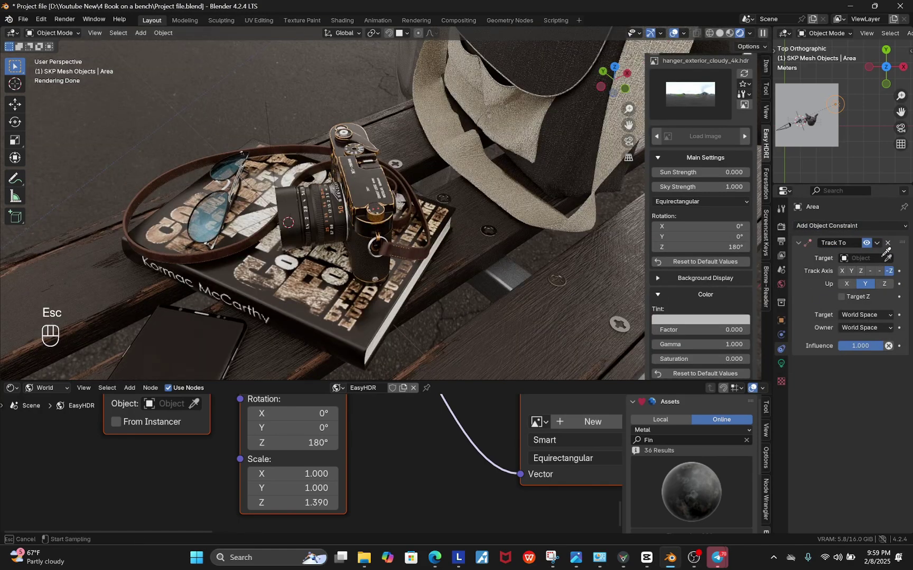
click(272, 252)
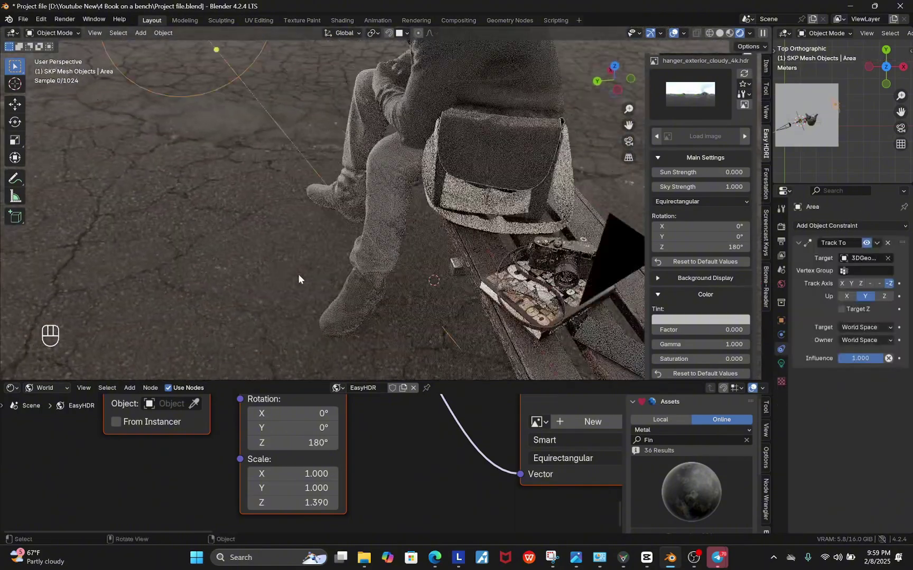
scroll(298, 273, down, 4)
middle_drag(299, 273, 333, 270)
scroll(390, 261, down, 4)
scroll(387, 258, up, 4)
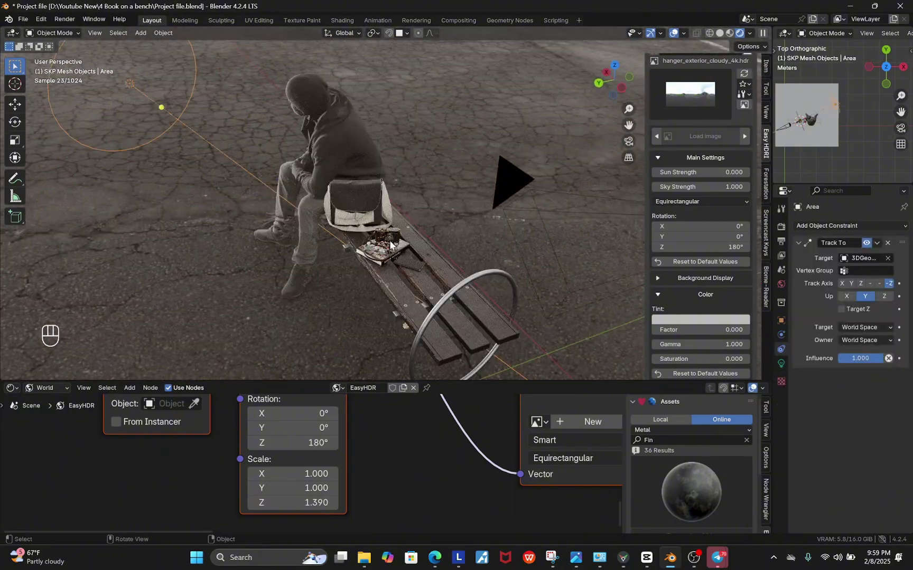
click(382, 258)
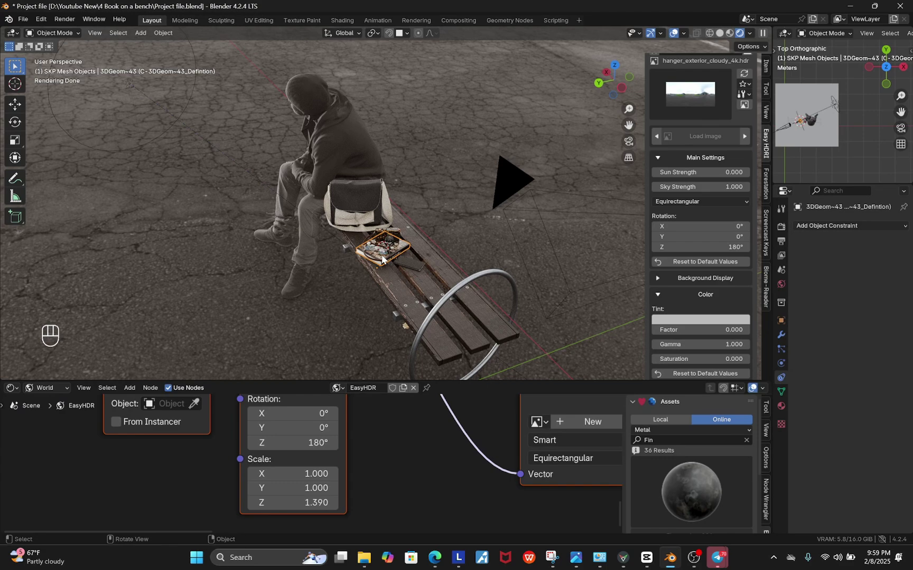
key(g)
key(shift+z)
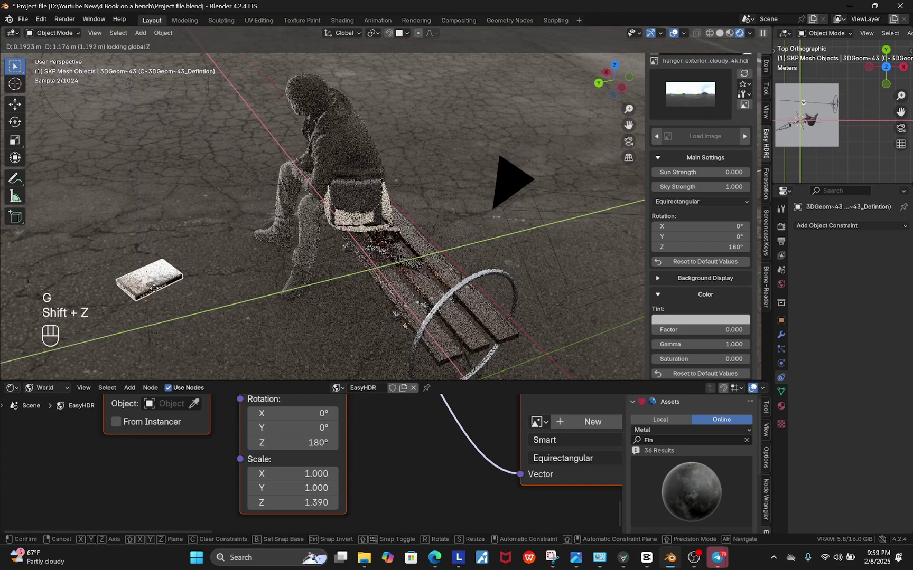
key(Escape)
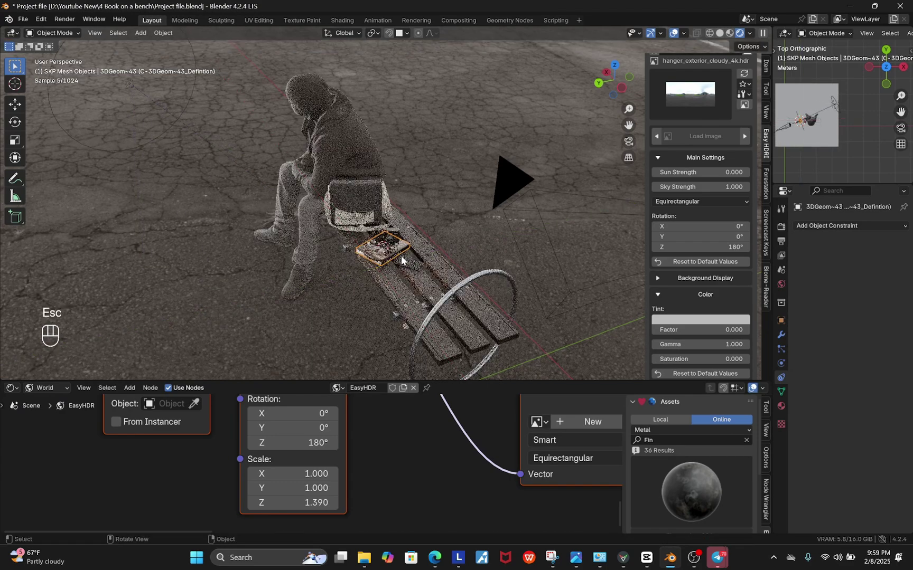
middle_drag(401, 260, 397, 288)
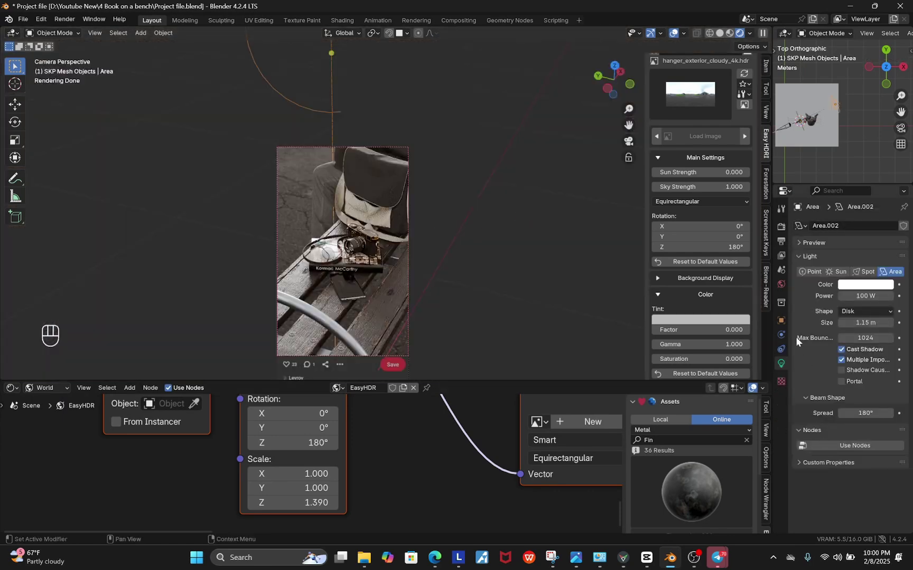
- Turn off the area light's Diffuse ray visibility in its object properties
click(782, 319)
scroll(848, 395, down, 5)
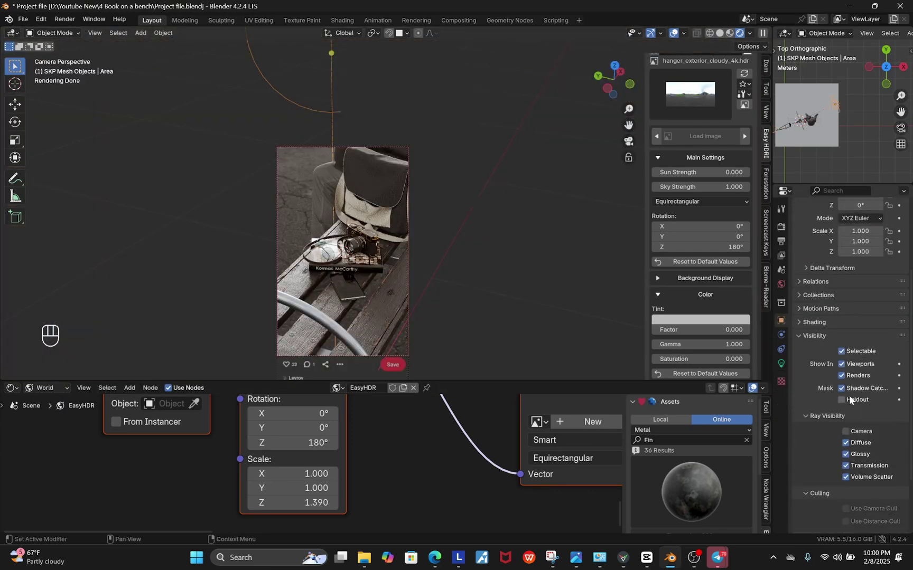
scroll(848, 396, down, 4)
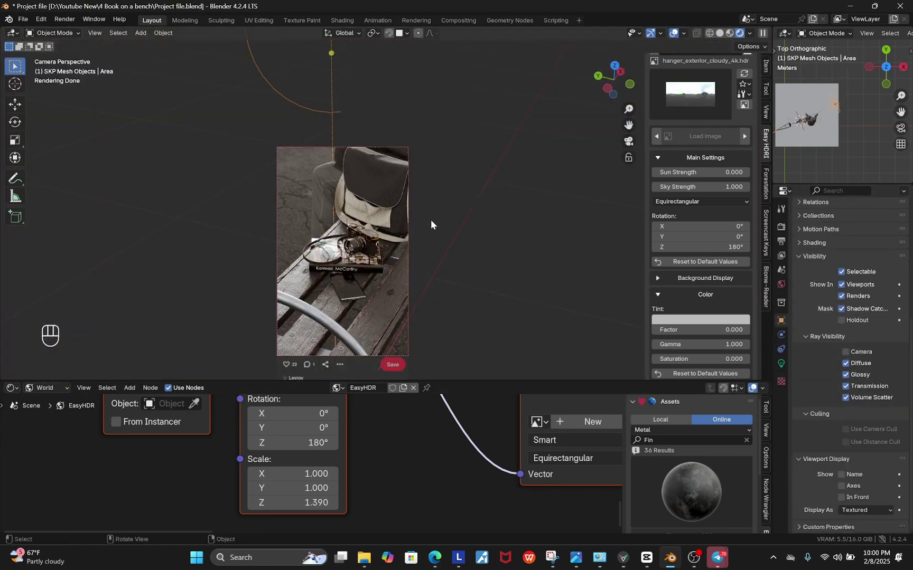
click(865, 364)
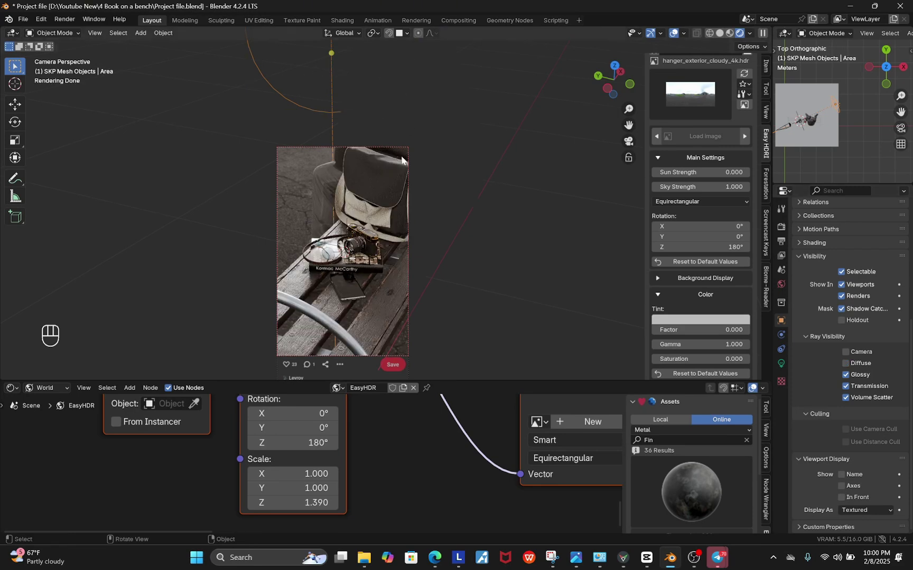
- Move the area light horizontally about 1.33 m in X and 0.5 m in Y, keeping its height locked
key(g)
key(shift+z)
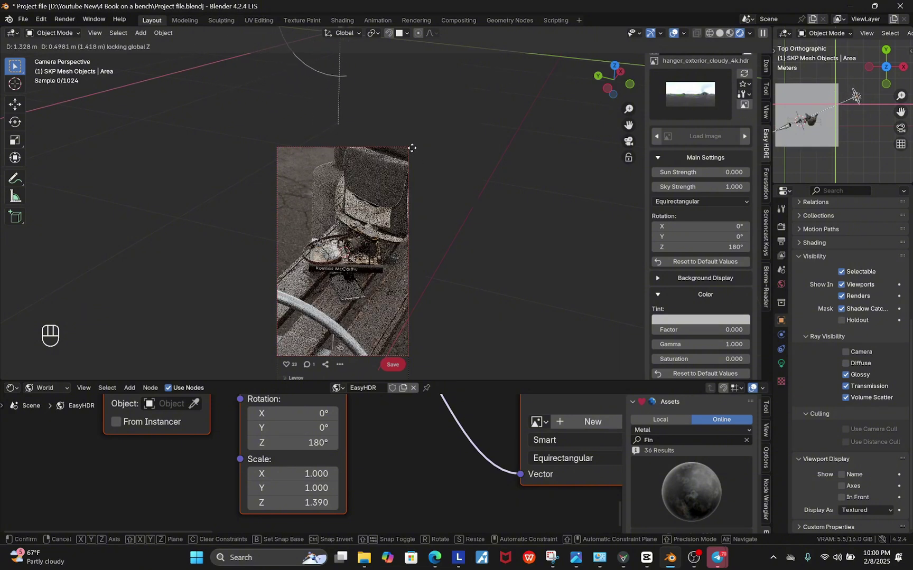
click(409, 149)
- Enable the sitting man's Glossy and Shadow ray visibility for comparison, and disable both again
click(312, 116)
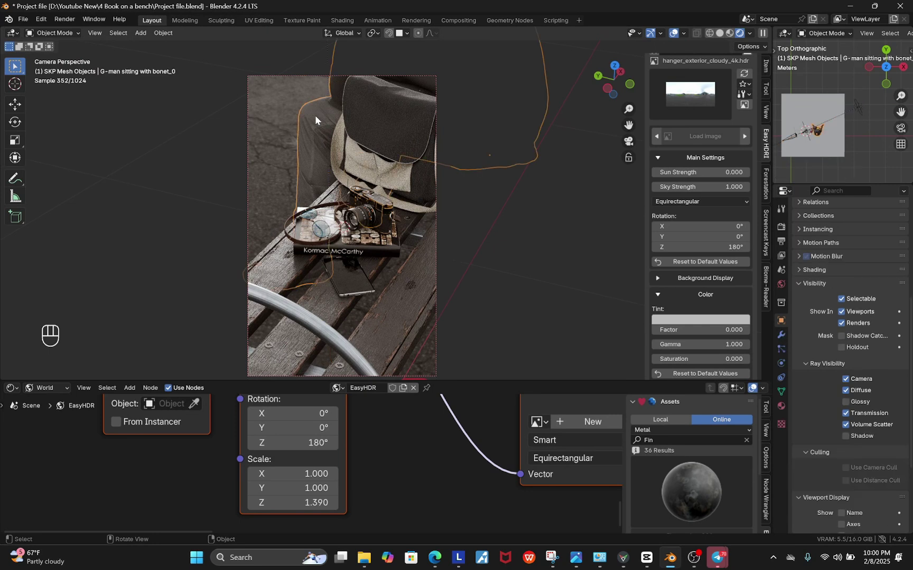
click(858, 402)
click(861, 436)
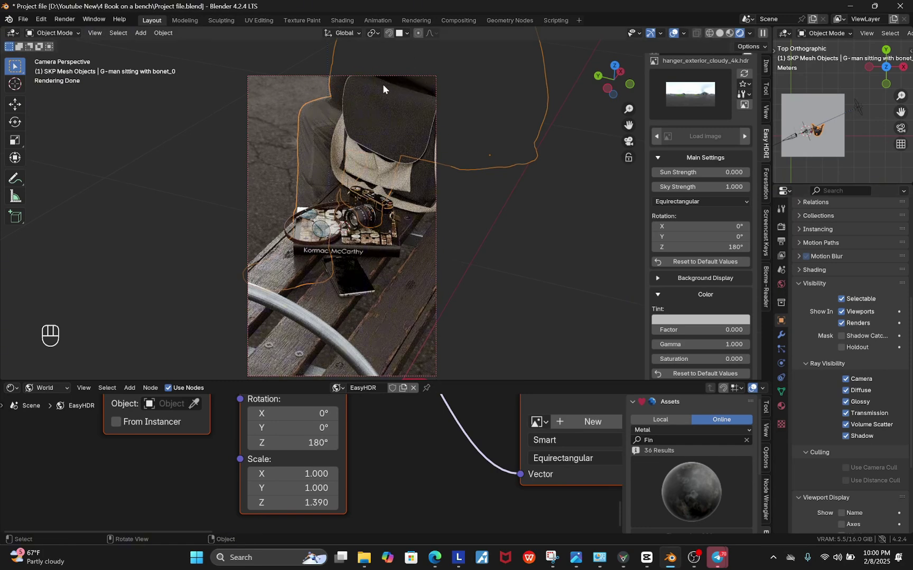
click(859, 403)
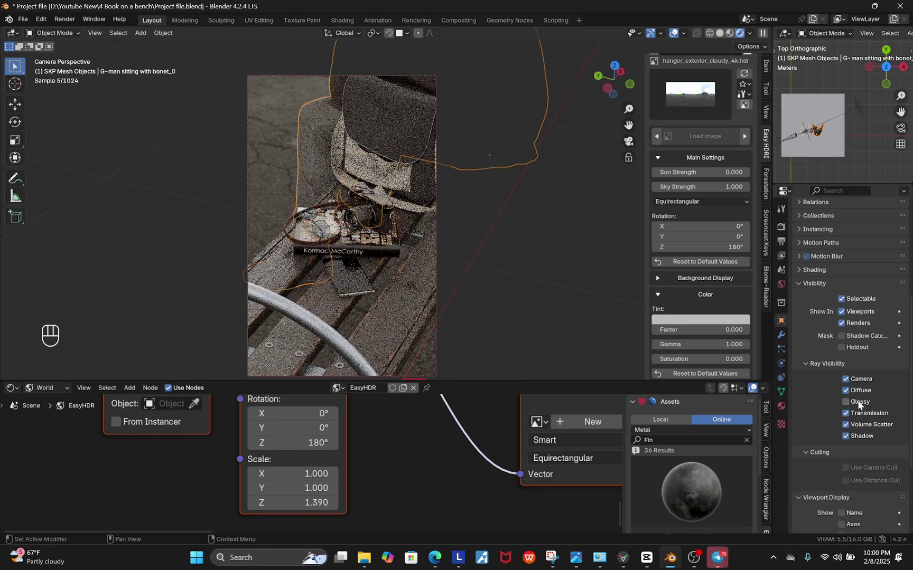
click(867, 436)
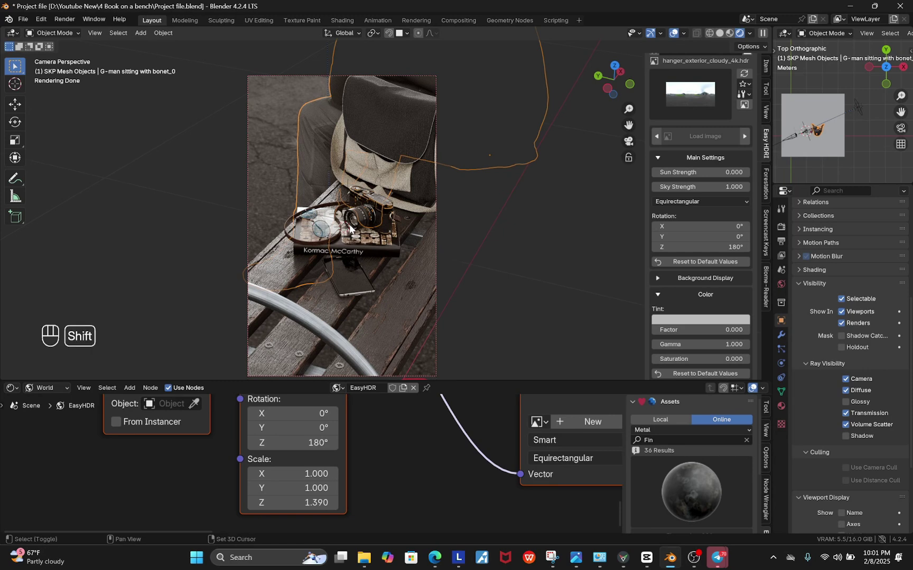
- Add a 2 m cube and scale it up so it encloses the bench scene
key(shift+a)
mouse_move(321, 102)
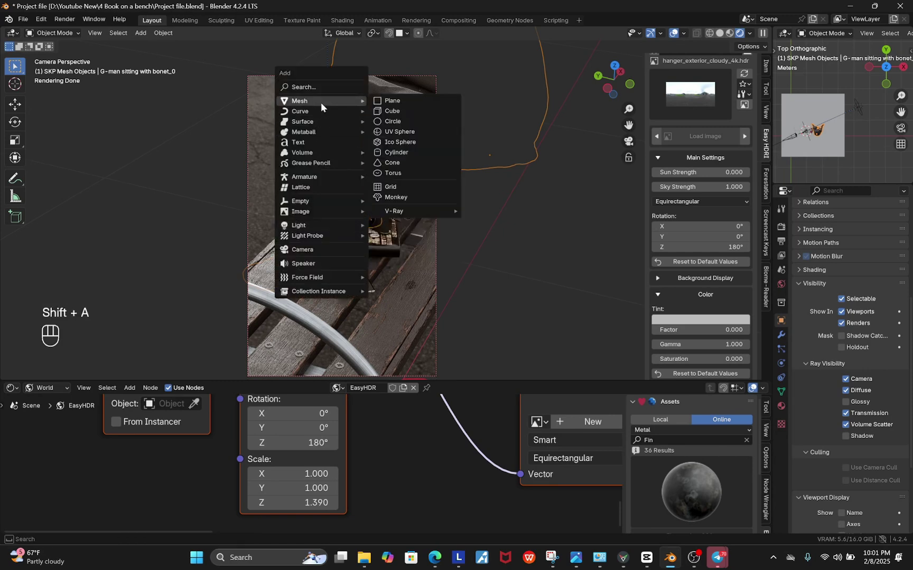
click(389, 111)
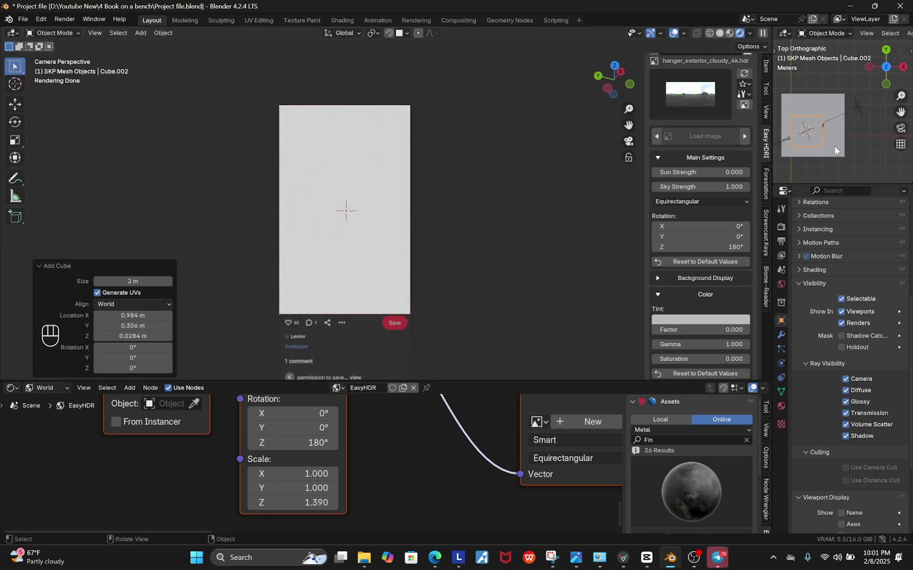
key(s)
click(821, 119)
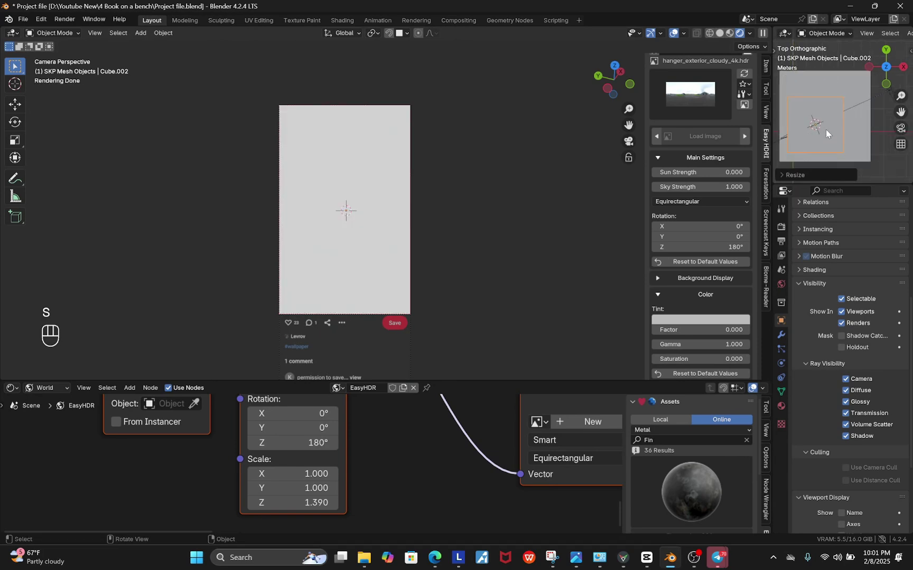
scroll(115, 432, down, 2)
- Create a new object material for the cube and delete its default Principled BSDF shader
click(45, 387)
click(43, 407)
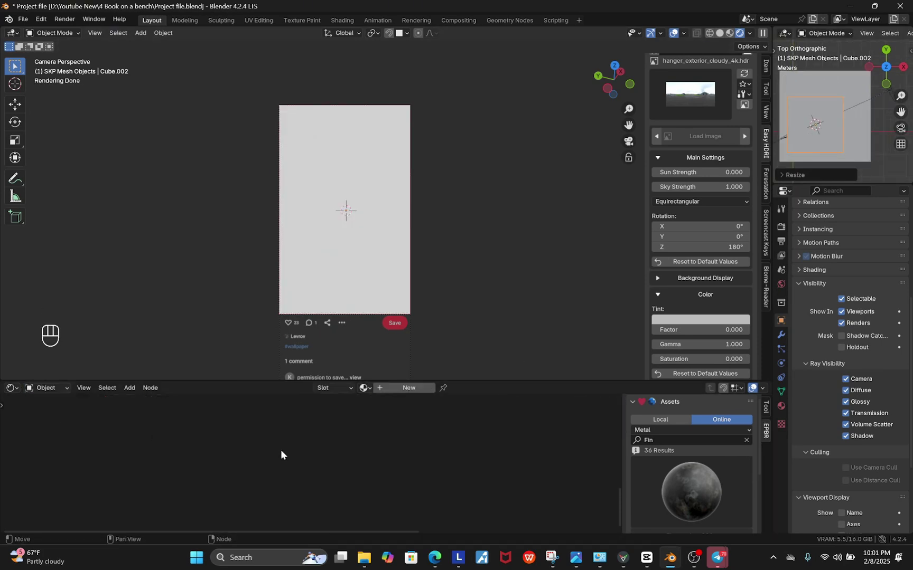
click(409, 388)
key(Home)
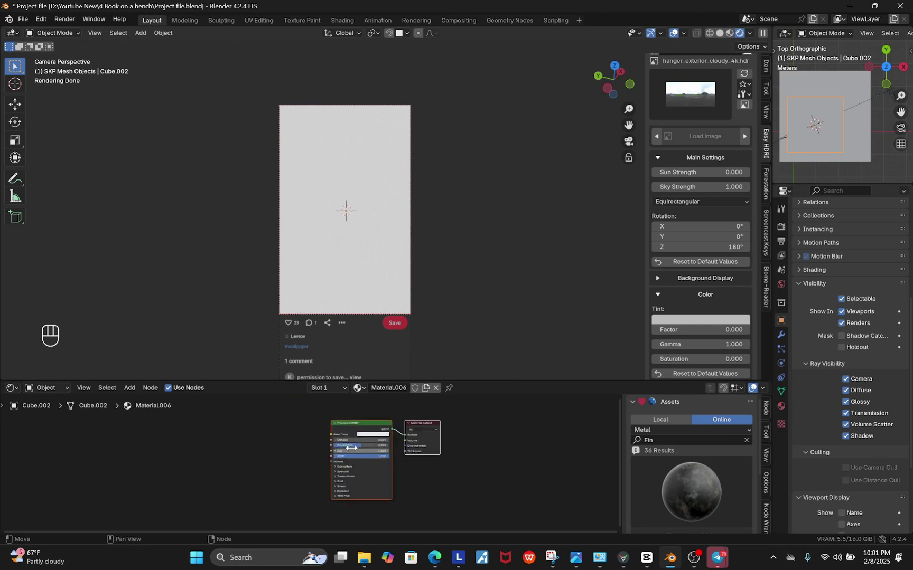
click(346, 413)
key(x)
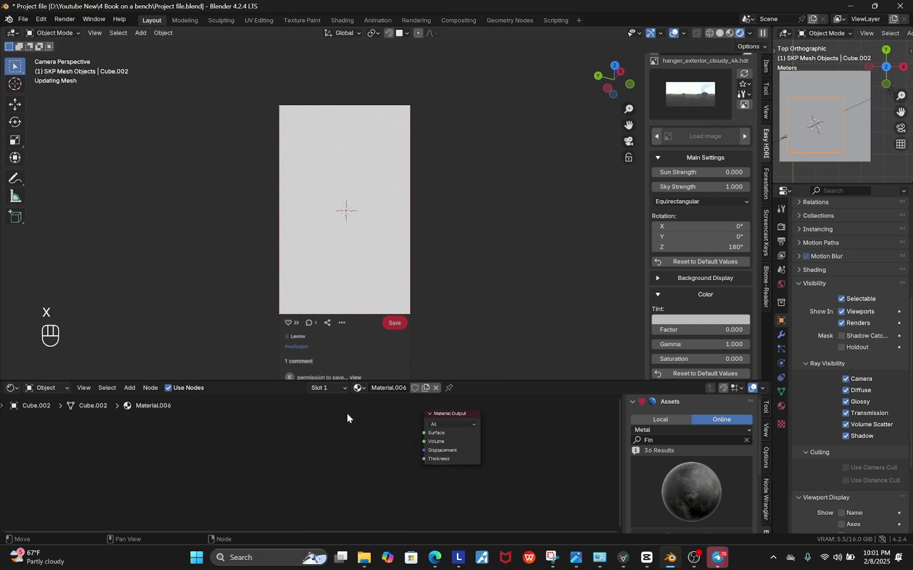
- Add a Principled Volume shader to the cube's material and connect it to the Material Output's Volume input
key(shift+a)
click(322, 417)
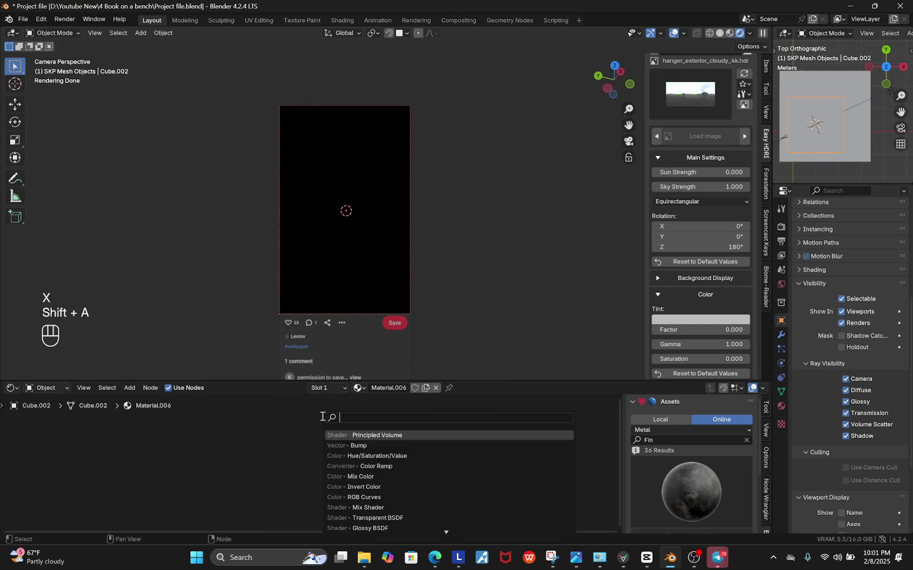
text(pr)
click(368, 445)
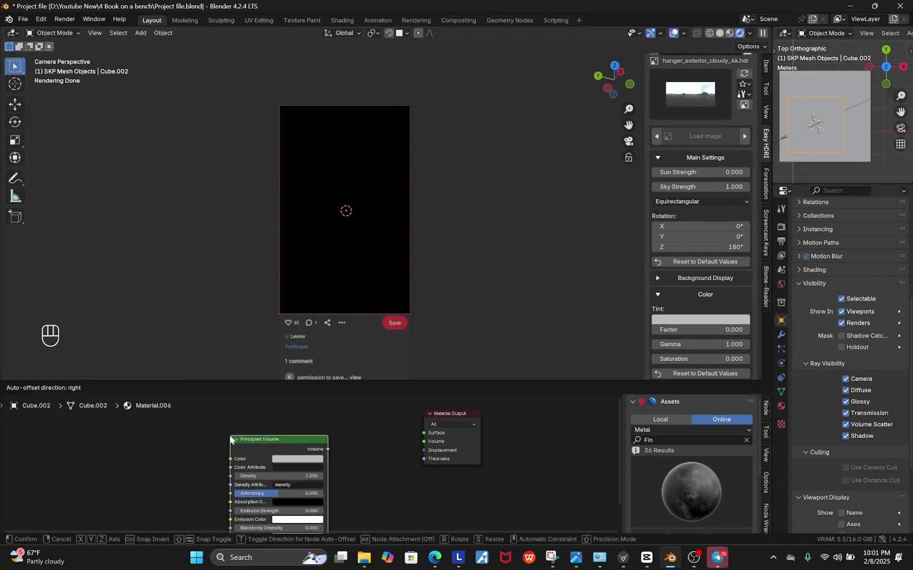
click(229, 437)
scroll(324, 449, up, 1)
drag(325, 448, 439, 440)
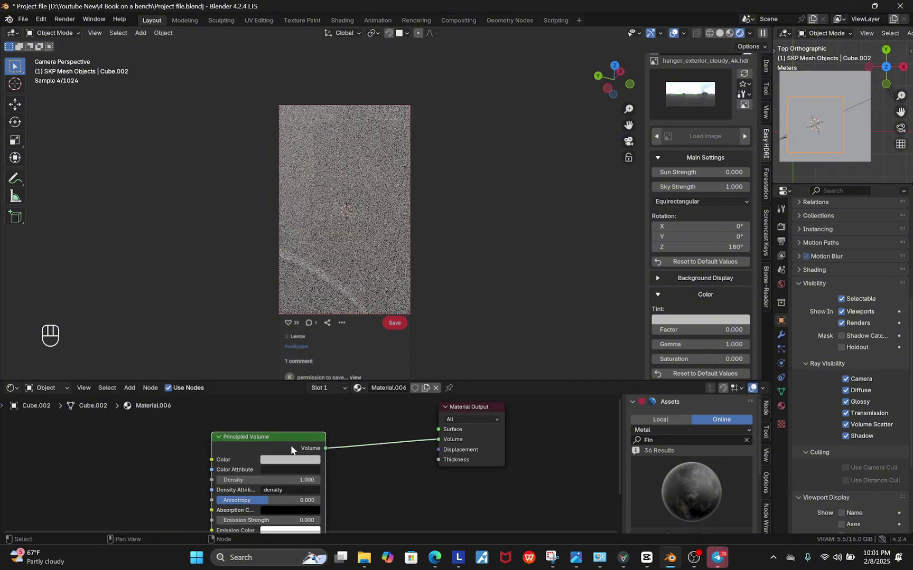
drag(291, 449, 321, 438)
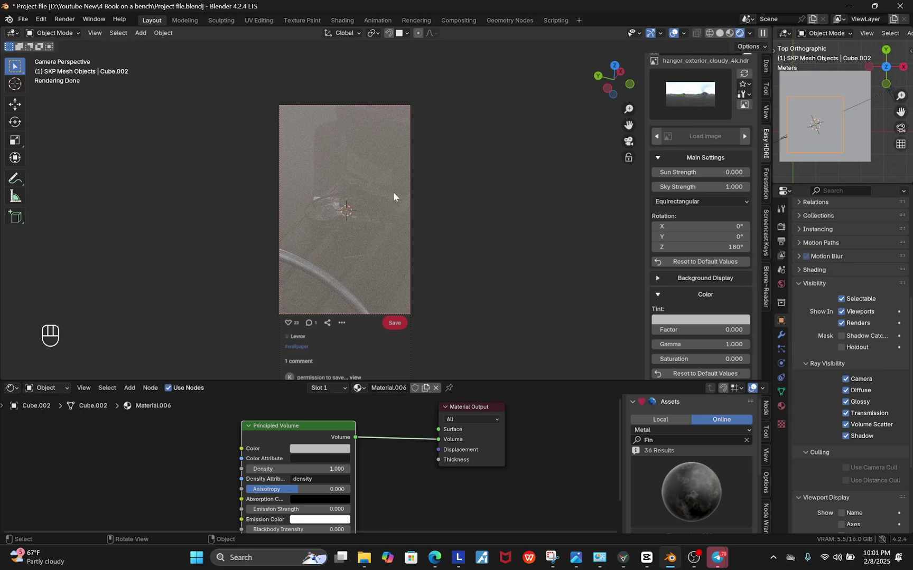
- Set the Principled Volume's density to 0.03 and its anisotropy to 0.5
scroll(325, 473, up, 2)
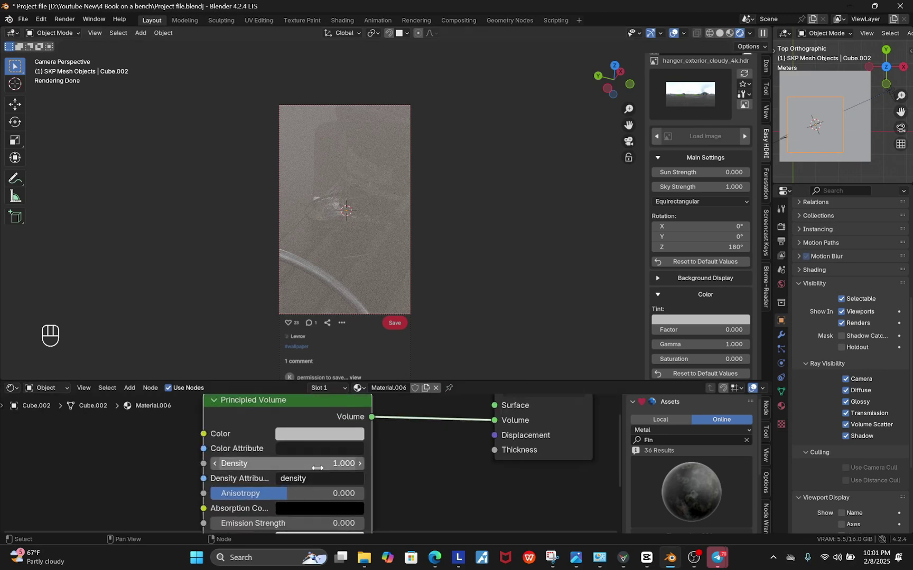
click(318, 469)
text(.03)
key(Return)
click(317, 492)
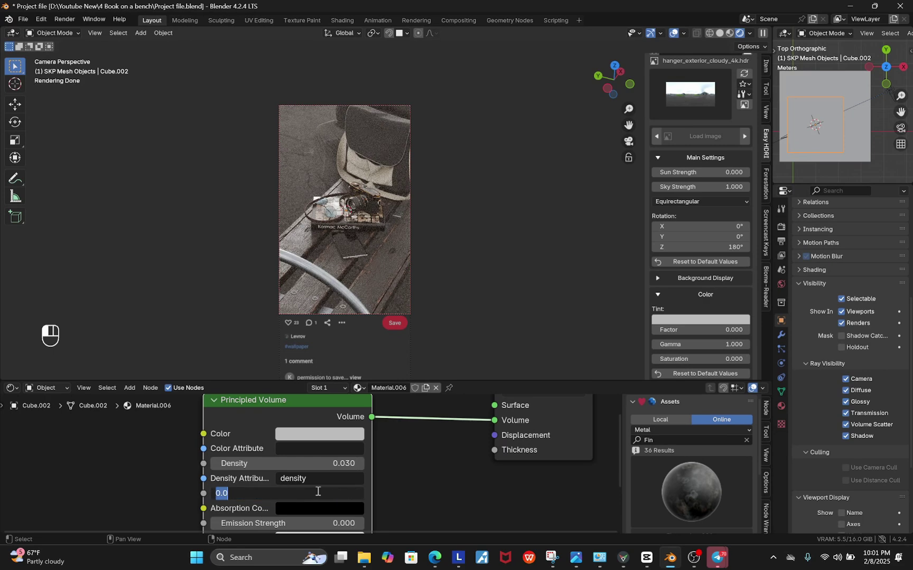
key(Return)
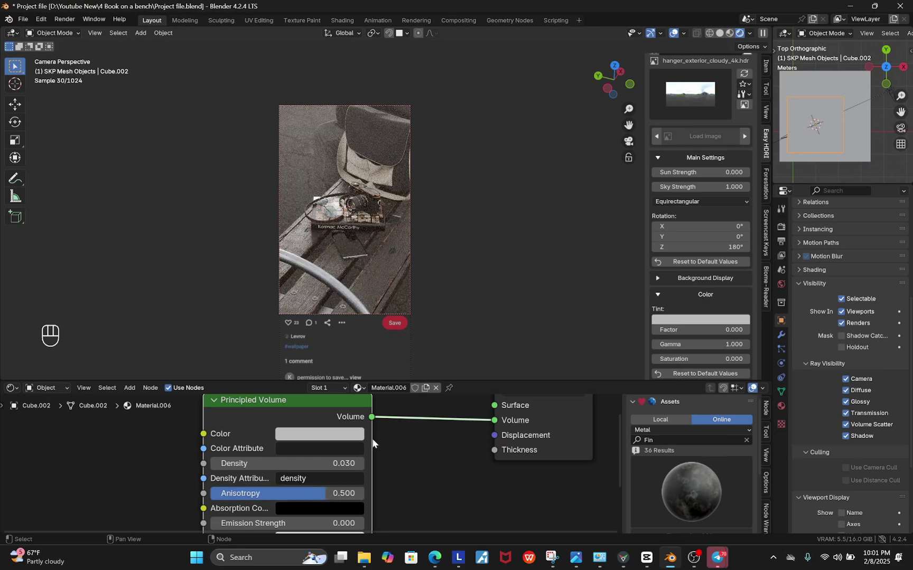
- Tint the Principled Volume's color warm with a hue of 0.097 and a saturation of 0.811
click(325, 436)
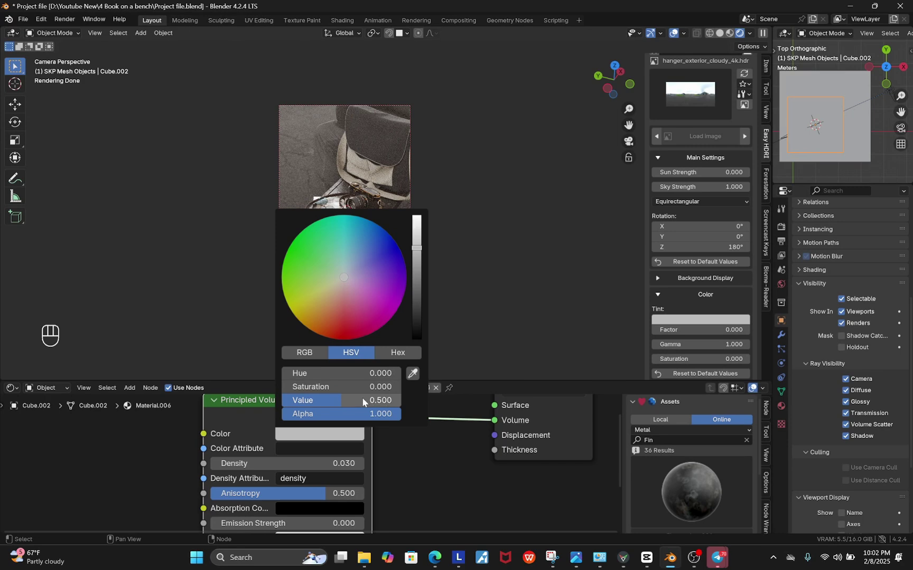
drag(336, 387, 434, 387)
shift+drag(307, 373, 402, 374)
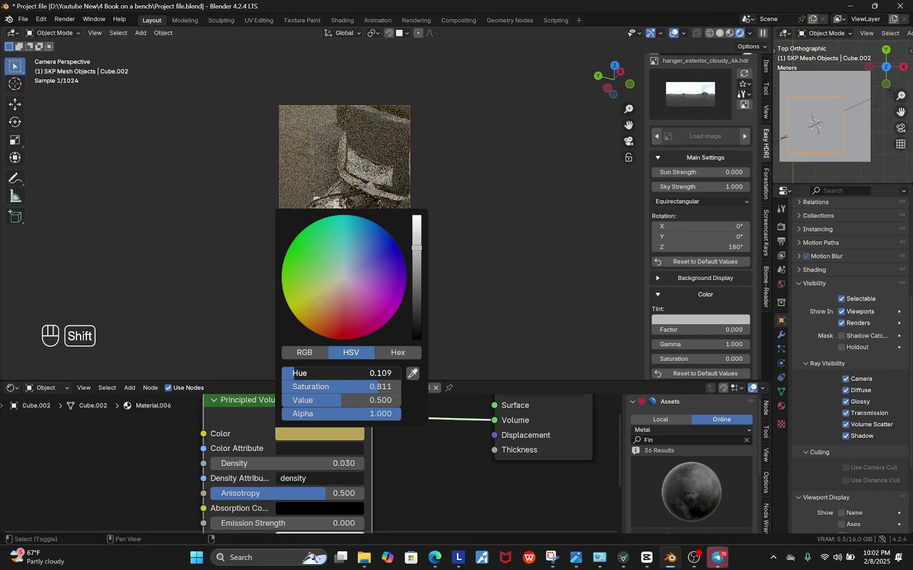
drag(295, 372, 293, 373)
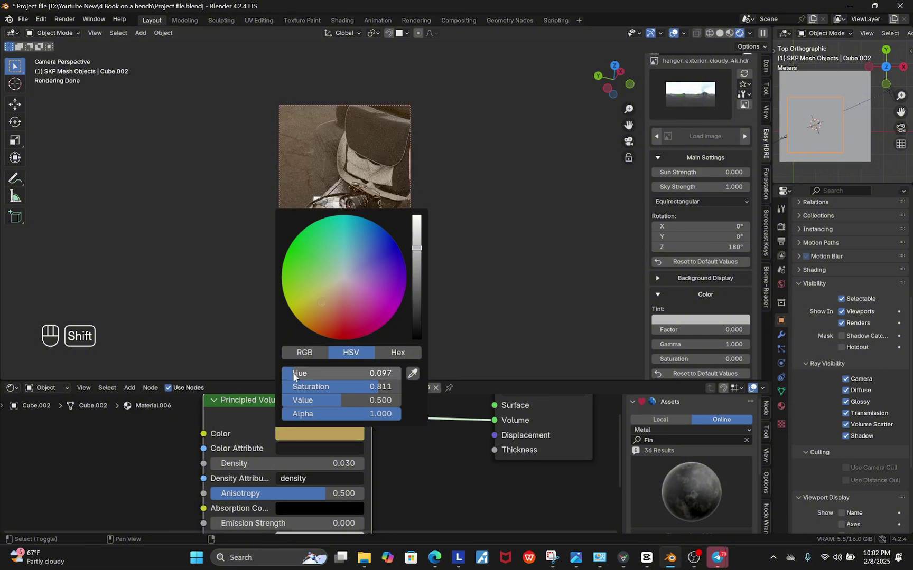
scroll(499, 315, up, 3)
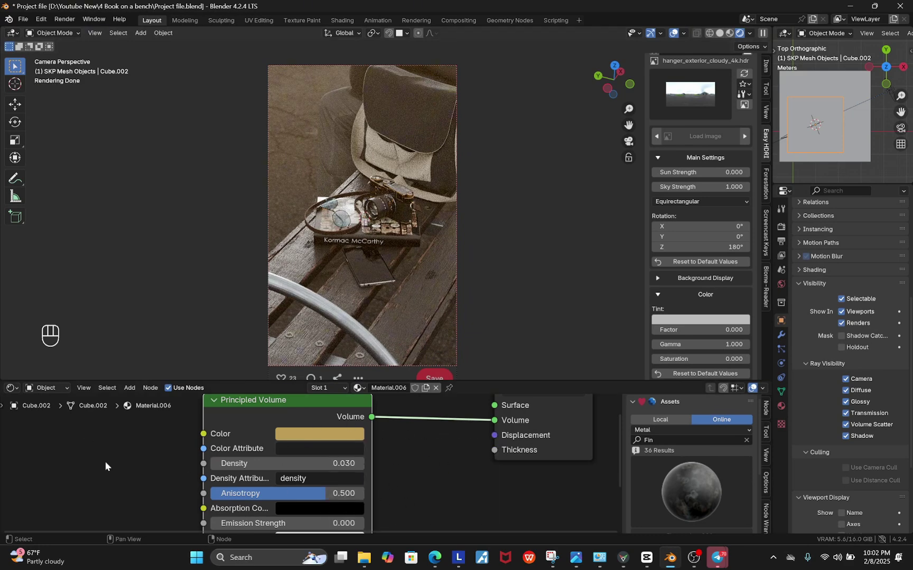
- Switch the node area to the Compositor and examine the node chain, focusing on the Lift/Gamma/Gain Color Balance node
click(12, 391)
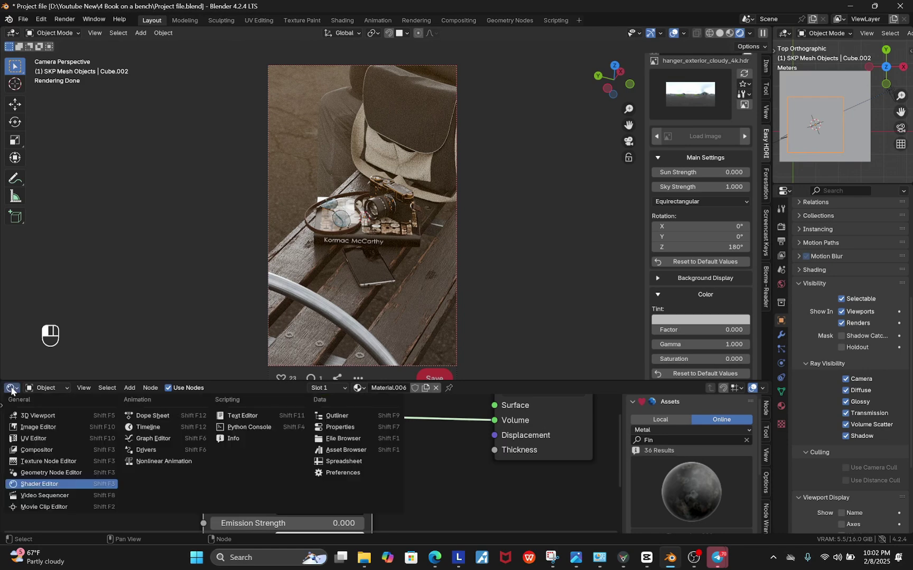
click(33, 450)
scroll(372, 458, down, 5)
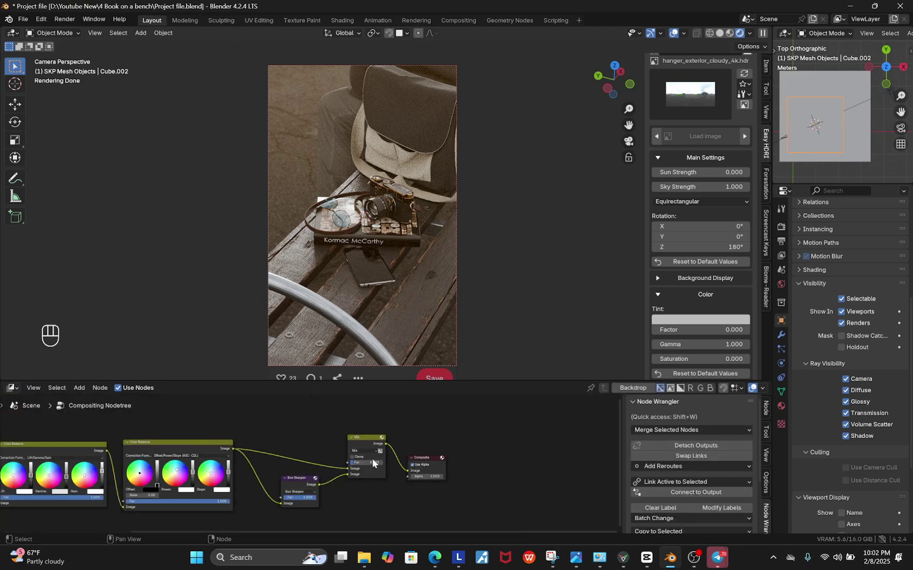
scroll(117, 474, up, 2)
scroll(218, 484, up, 1)
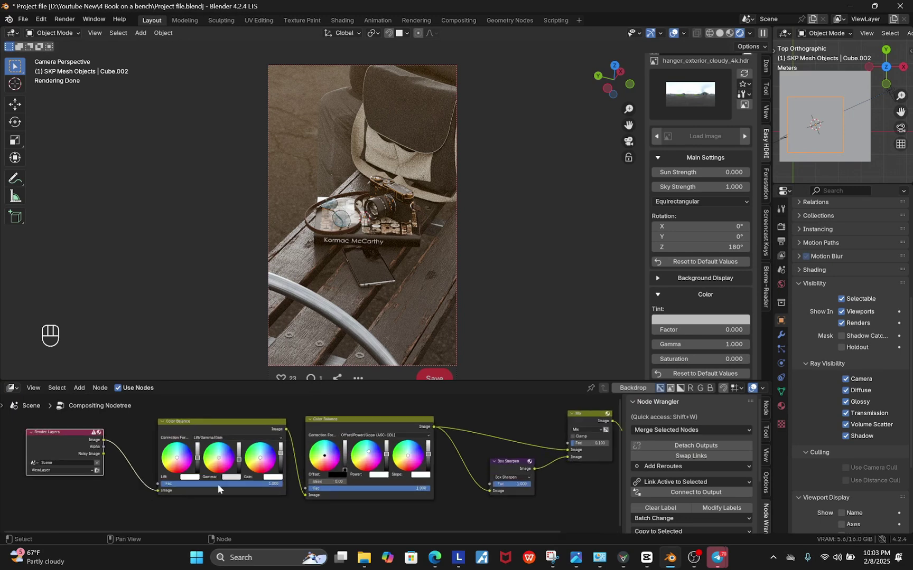
scroll(406, 462, down, 1)
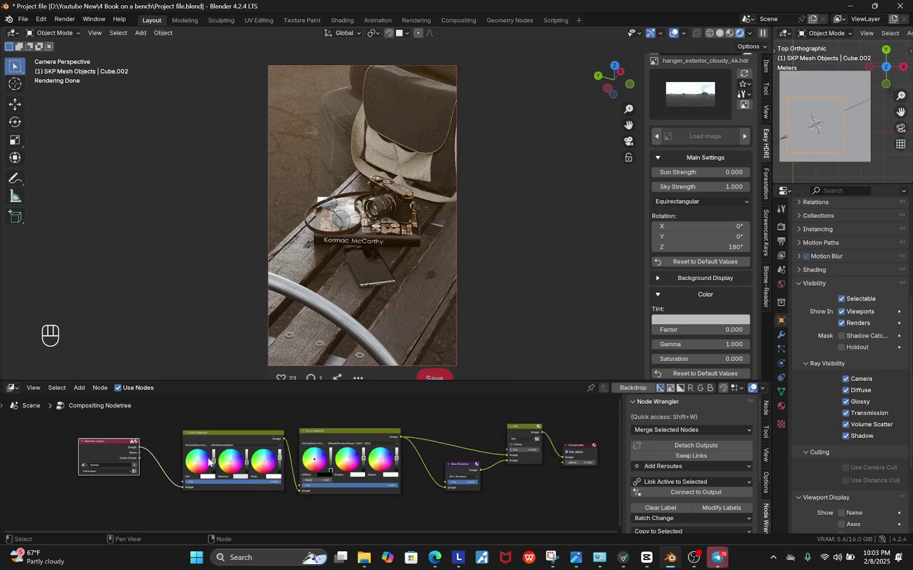
scroll(218, 445, up, 3)
scroll(216, 442, up, 2)
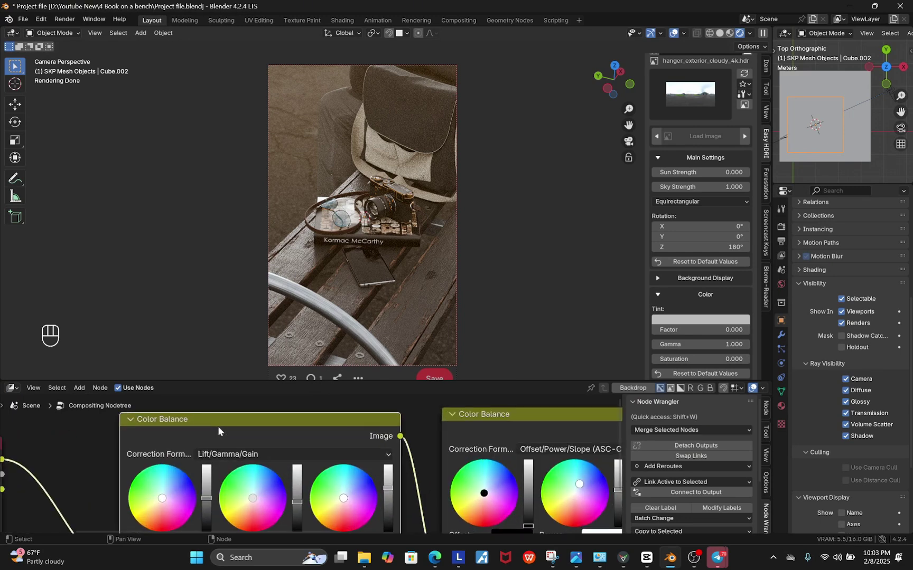
- Examine the correction formulas of both Color Balance nodes and the Box Sharpen and Mix nodes that follow them
click(221, 455)
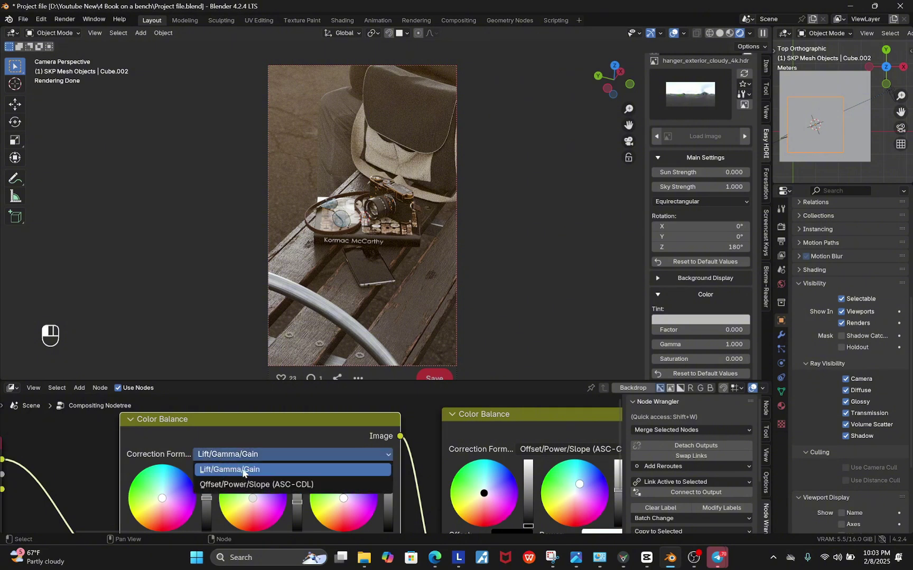
key(Escape)
scroll(203, 428, down, 4)
scroll(344, 431, up, 4)
click(344, 426)
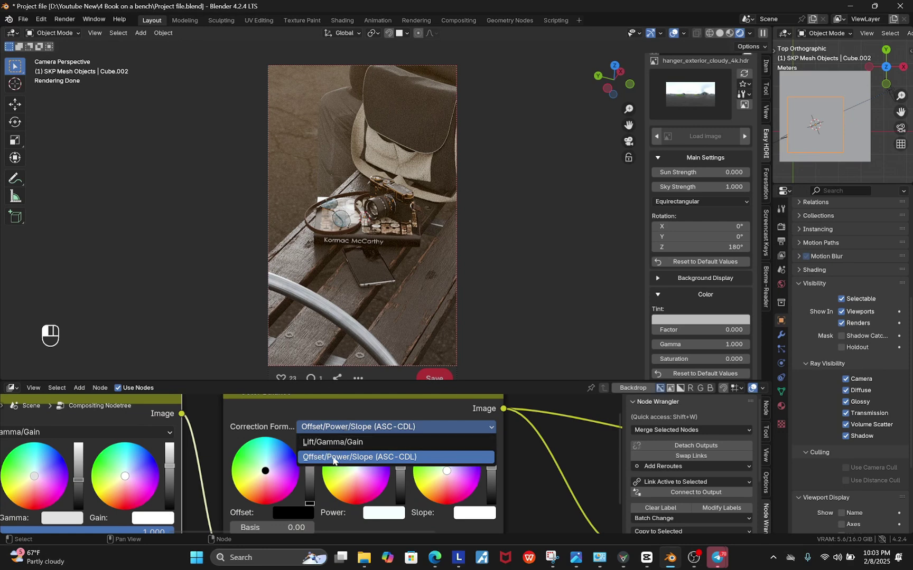
click(377, 459)
scroll(531, 485, down, 4)
scroll(585, 481, up, 3)
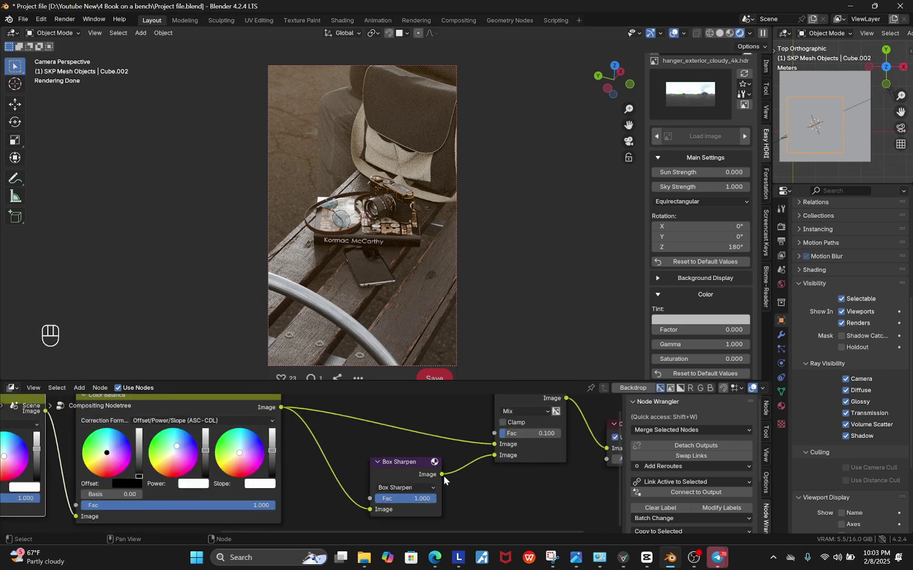
scroll(403, 486, down, 4)
scroll(353, 486, up, 5)
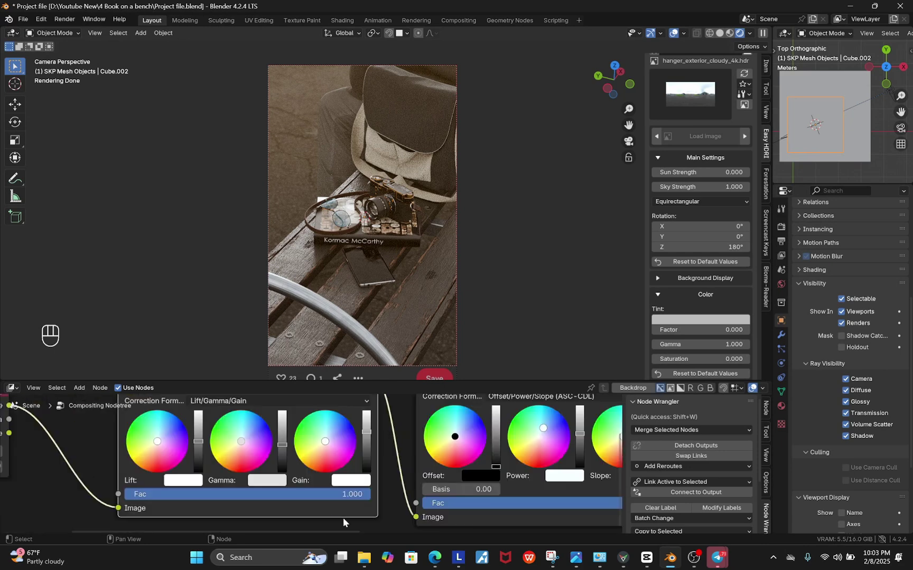
- Examine the Gain and Gamma colors of the first Color Balance node and the Power and Slope colors of the second
scroll(353, 487, up, 2)
click(357, 500)
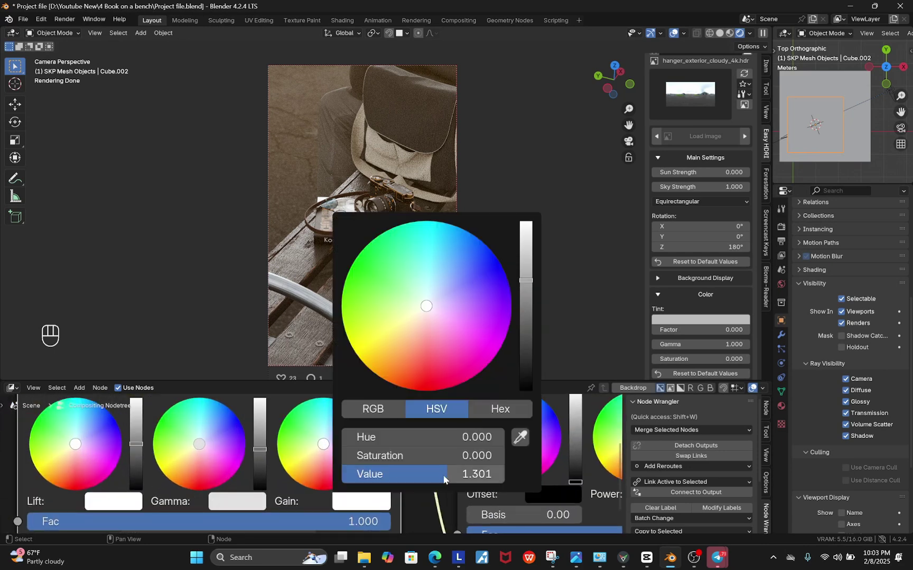
scroll(335, 443, down, 2)
scroll(289, 478, up, 2)
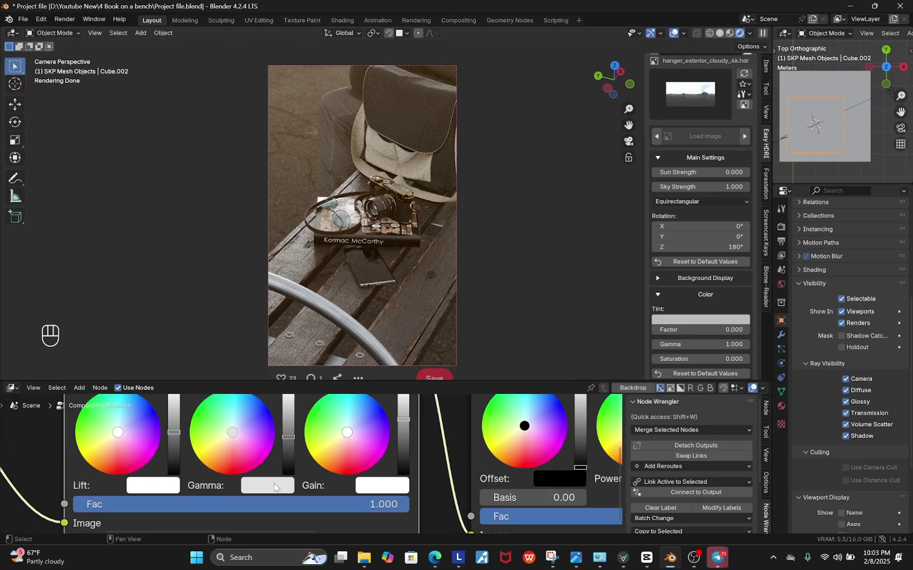
click(267, 485)
scroll(338, 465, down, 3)
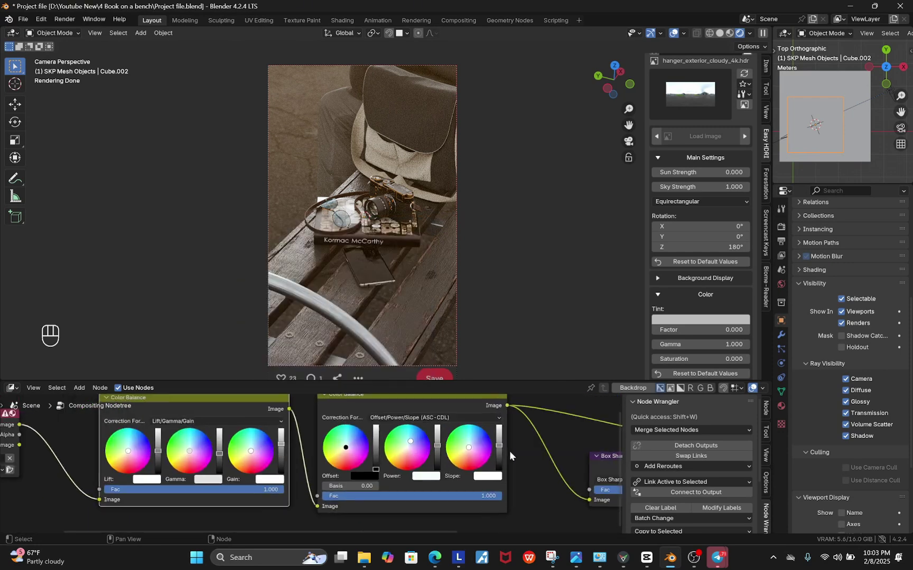
scroll(509, 452, up, 4)
click(399, 488)
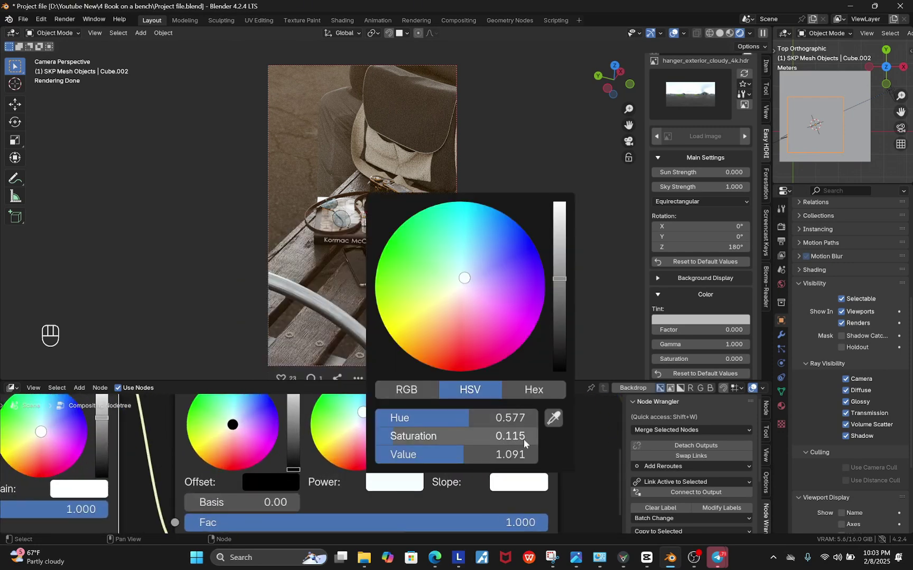
scroll(502, 486, down, 1)
scroll(501, 486, up, 1)
click(499, 492)
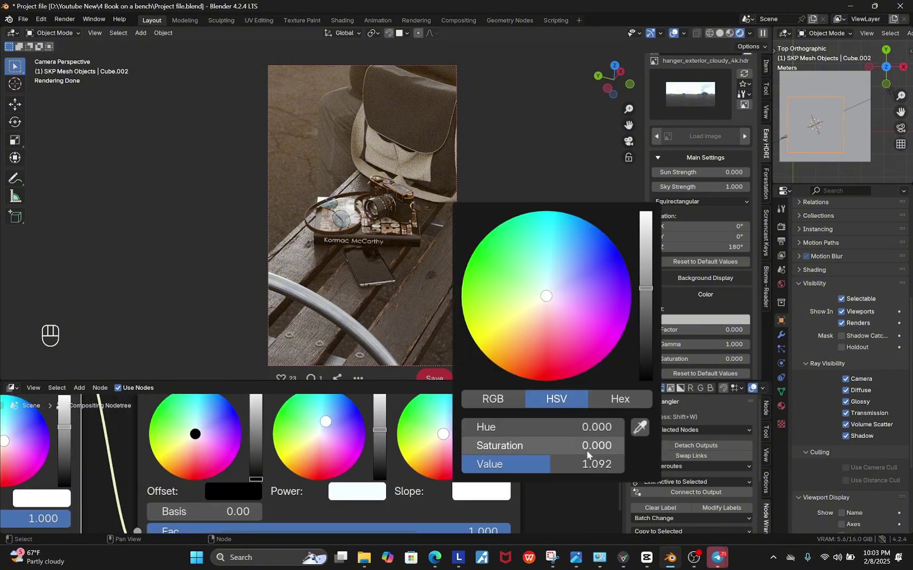
scroll(369, 466, down, 5)
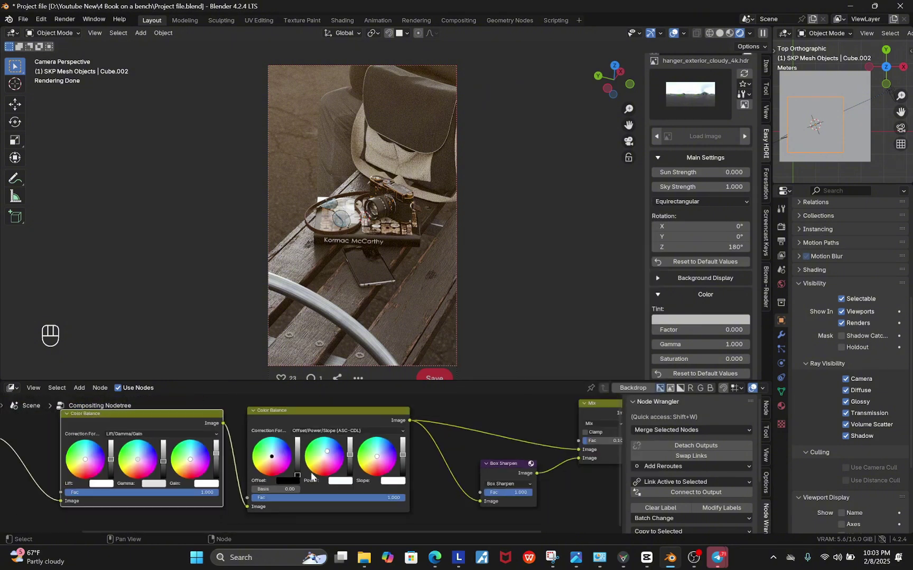
key(Home)
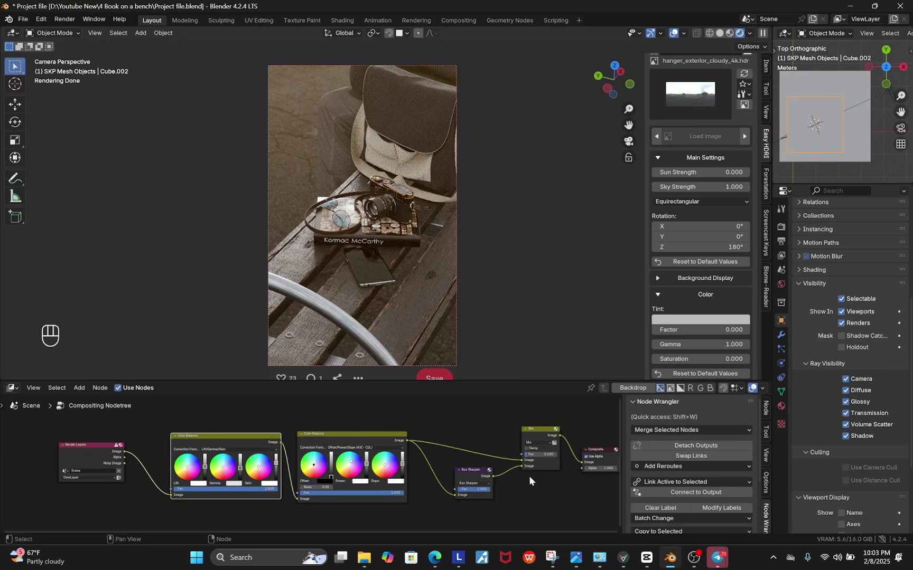
drag(497, 380, 496, 393)
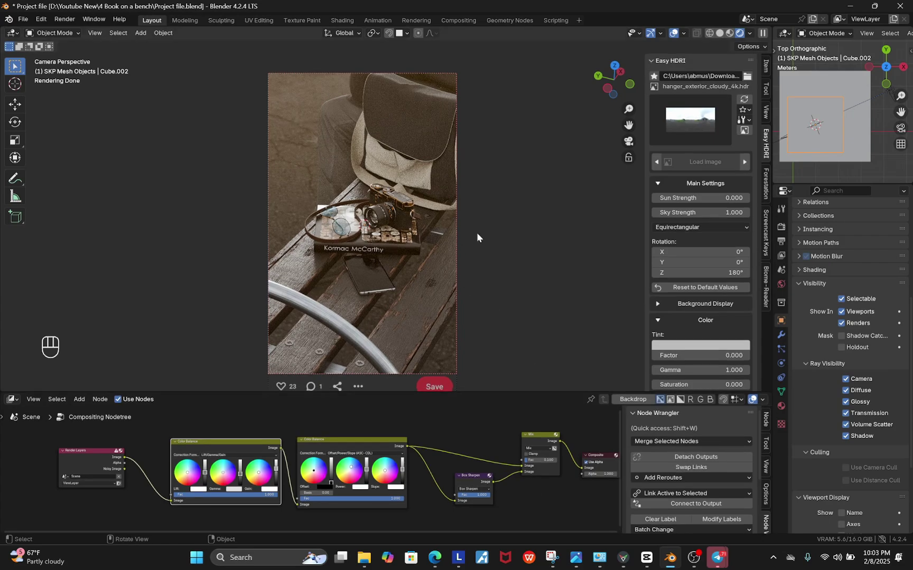
middle_drag(561, 271, 356, 104)
middle_drag(426, 181, 365, 200)
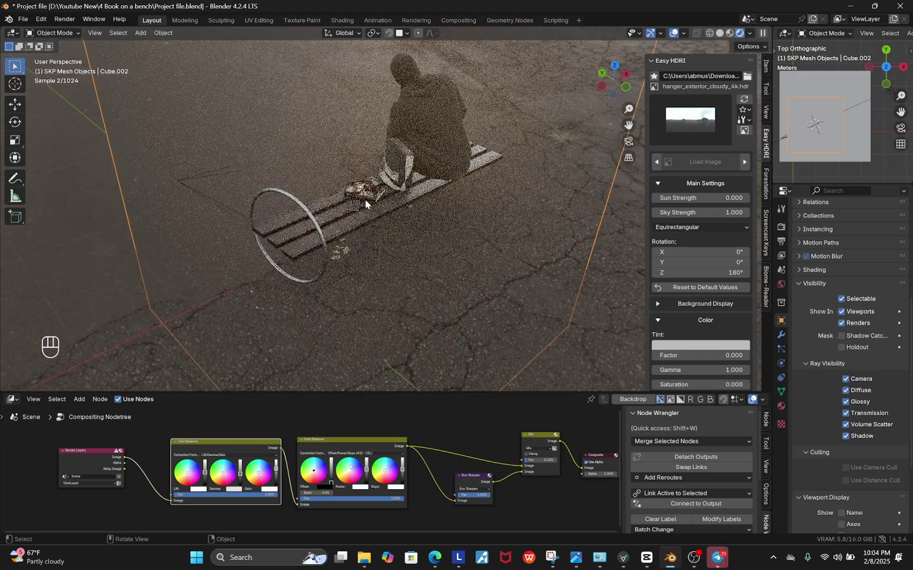
scroll(365, 200, up, 3)
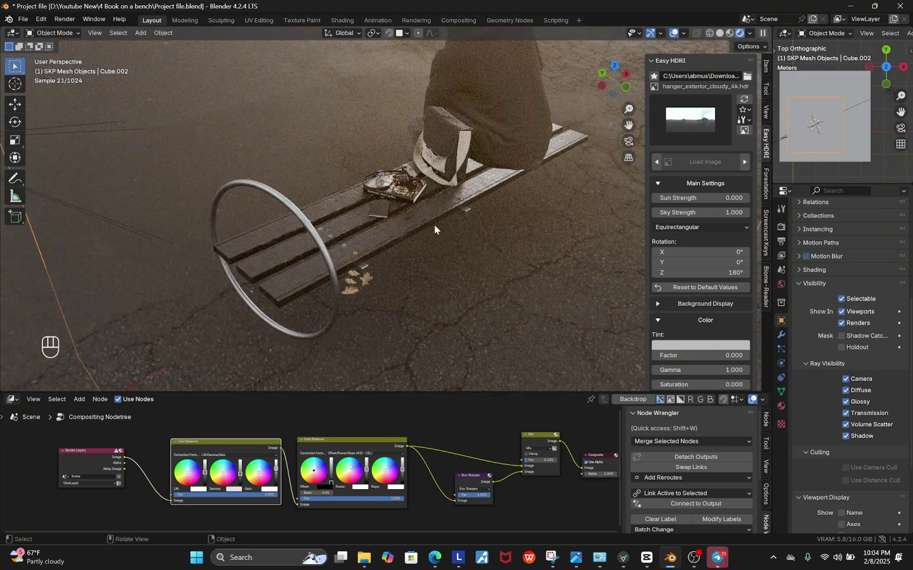
key(KP_0)
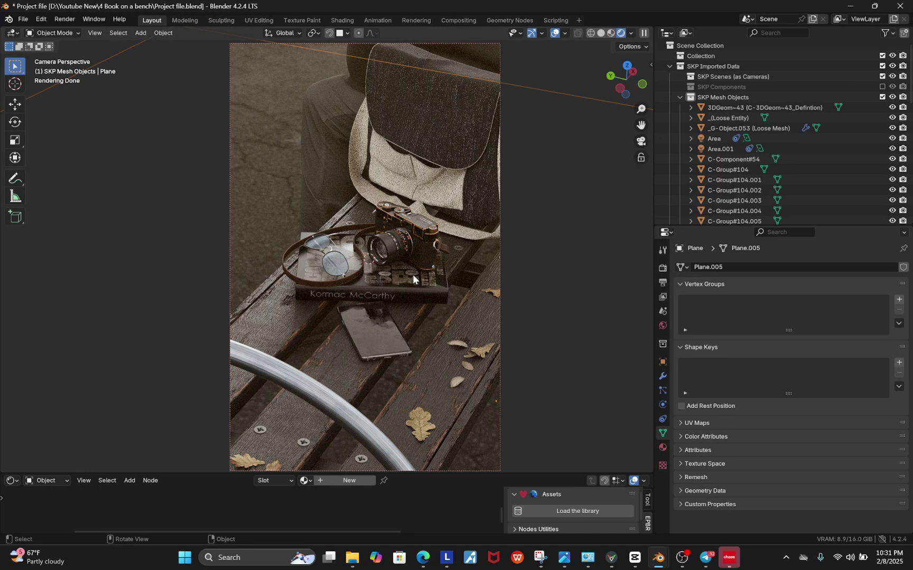
- Enable Depth of Field on the fspy.fspy scene camera
click(480, 43)
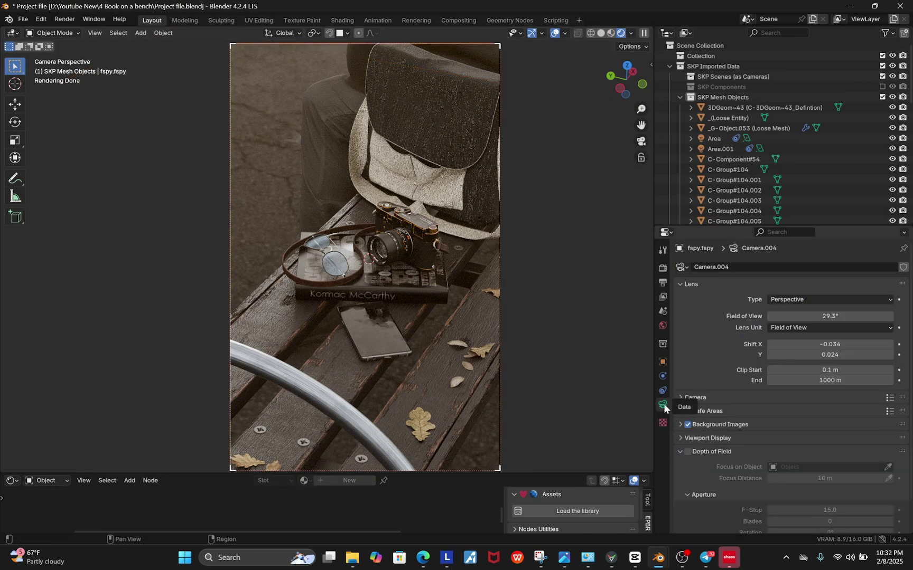
scroll(685, 465, down, 2)
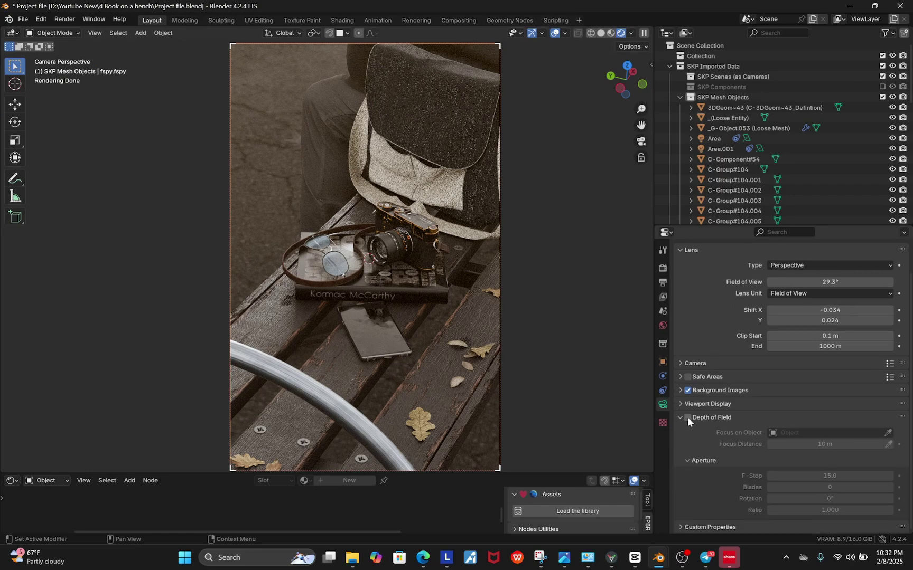
click(688, 417)
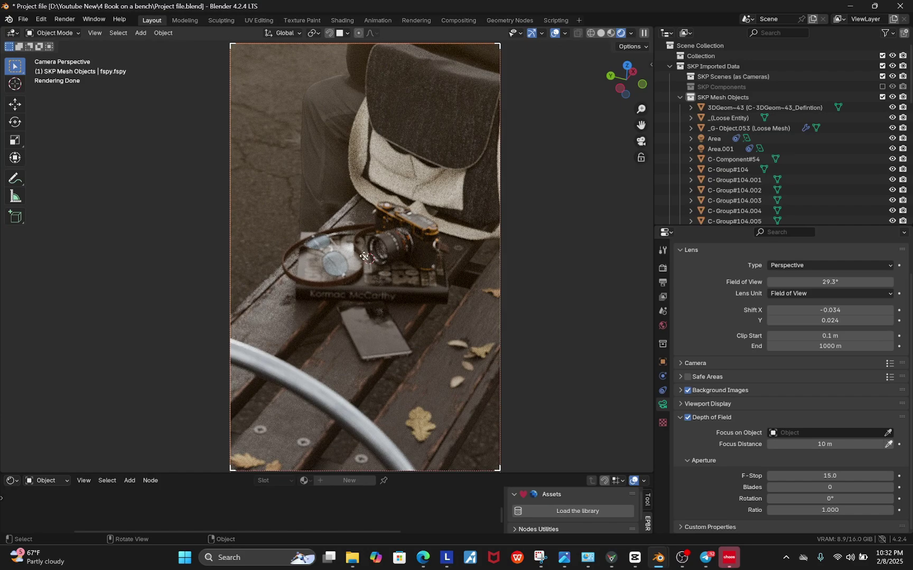
- Add a Plain Axes empty at the 3D cursor, beside the vintage camera's lens on the book
scroll(369, 265, up, 4)
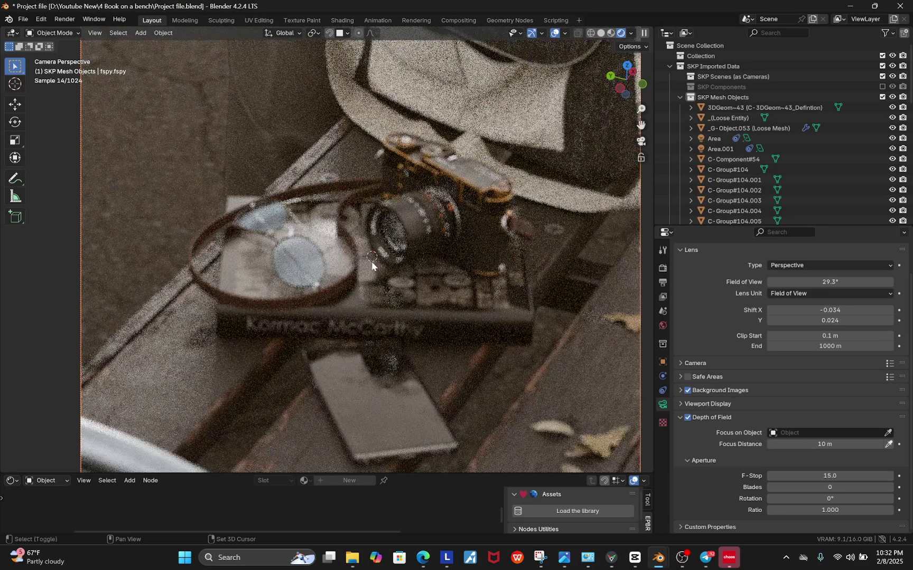
key(shift+a)
mouse_move(373, 263)
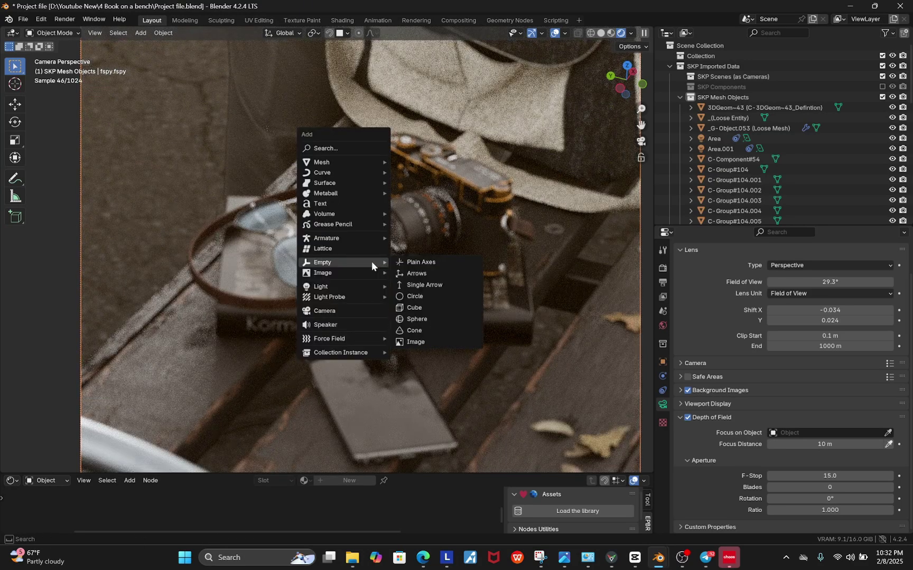
click(423, 262)
- Hide the volumetric haze cube in the viewport and return to the scene camera's view
scroll(378, 259, down, 5)
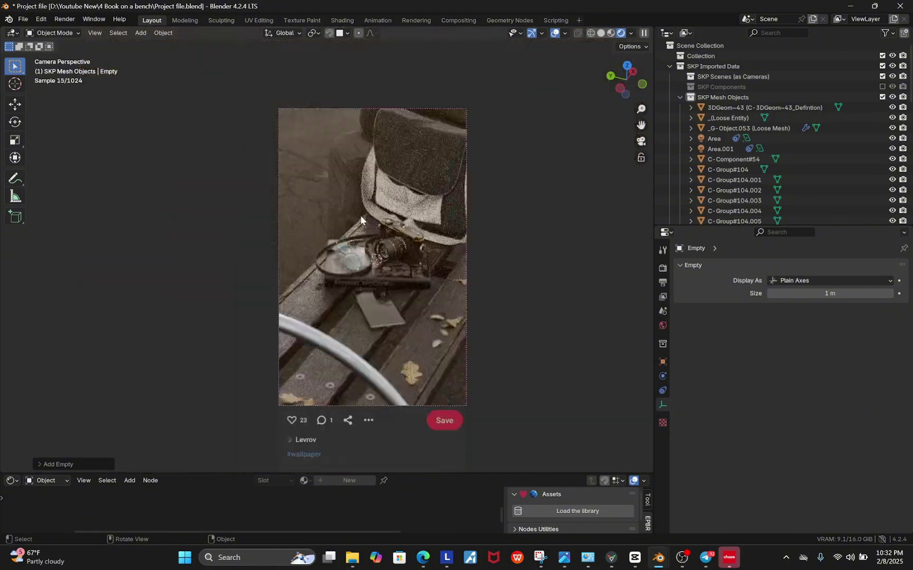
middle_drag(385, 222, 396, 296)
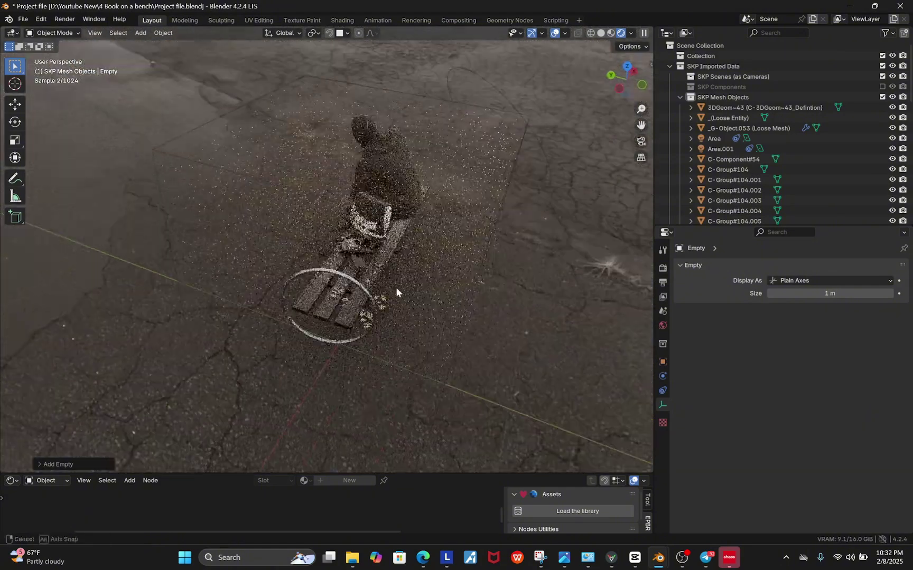
click(226, 173)
middle_drag(226, 174, 240, 188)
key(h)
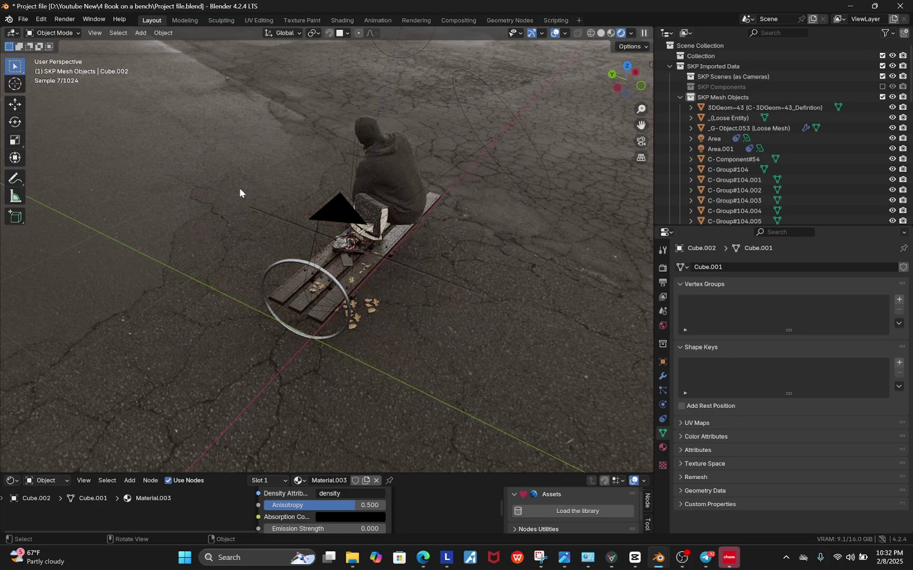
key(KP_0)
scroll(348, 221, up, 6)
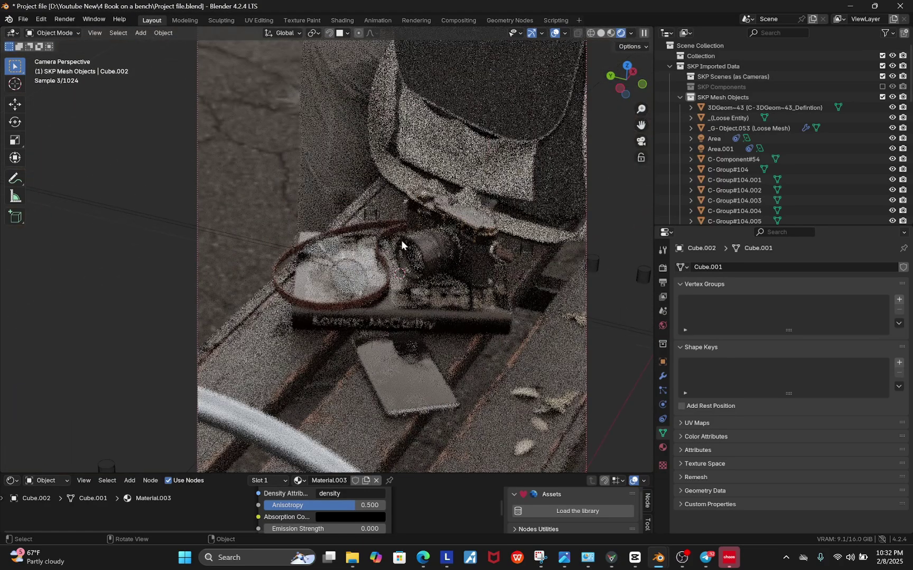
- Scale the new empty beside the vintage camera's lens down to about 0.12 of its size
click(402, 200)
scroll(402, 307, down, 3)
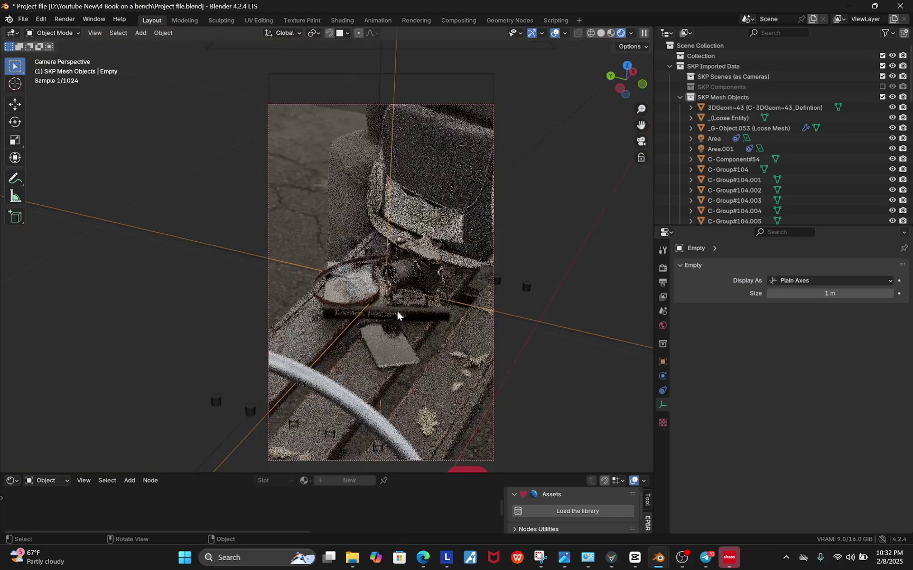
key(s)
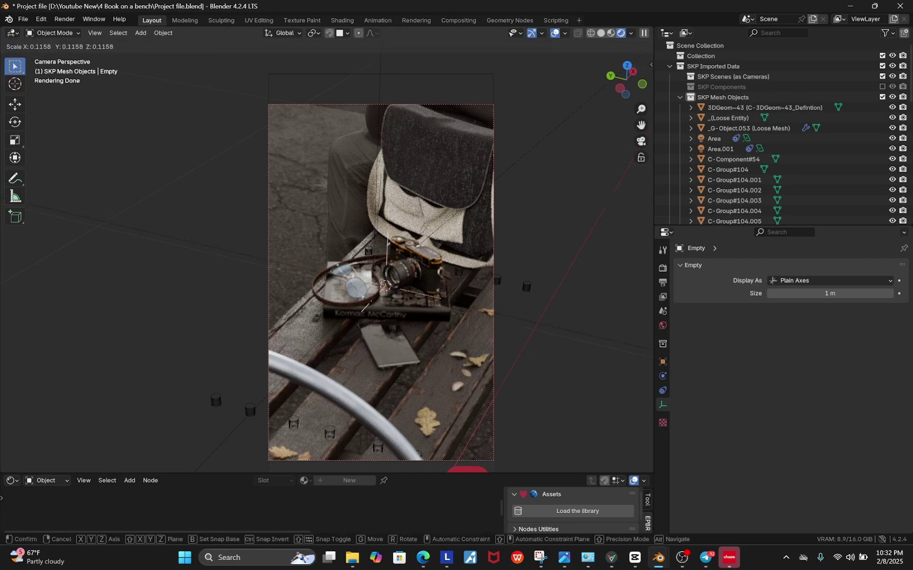
click(373, 292)
- Nudge the empty slightly along the global Z axis and within the horizontal plane to place it just in front of the lens
scroll(373, 292, up, 2)
key(g)
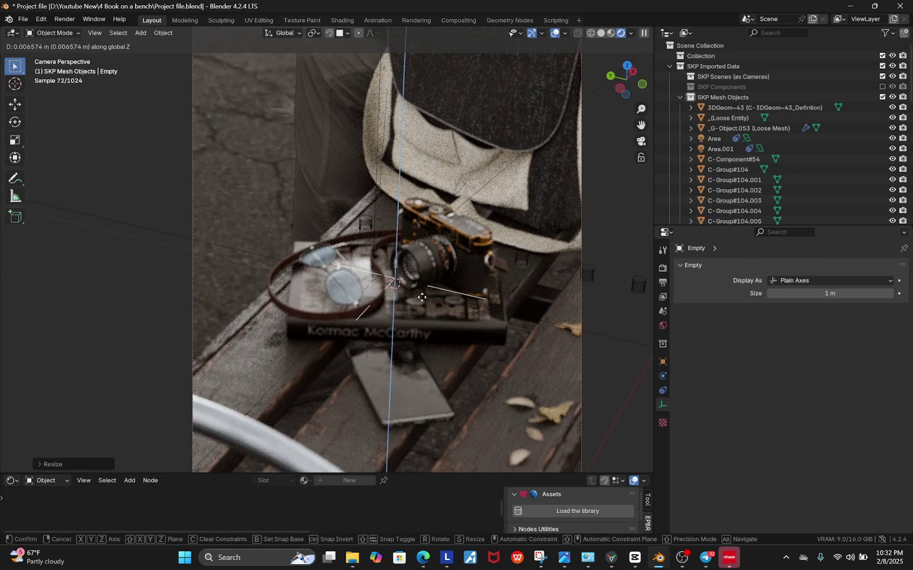
click(449, 305)
key(shift+z)
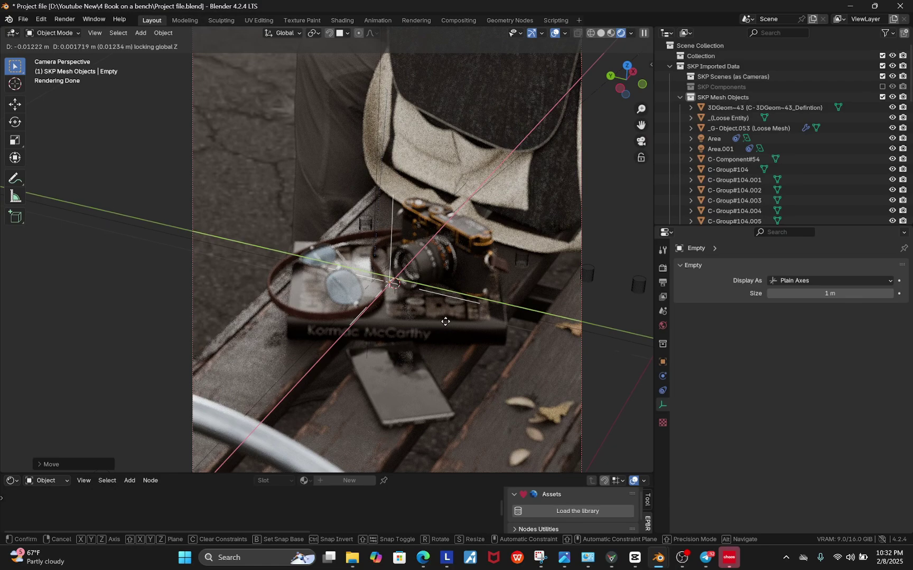
click(471, 350)
- Set the new empty as the scene camera's Depth of Field focus object and check the sharpness around the book
scroll(397, 257, down, 3)
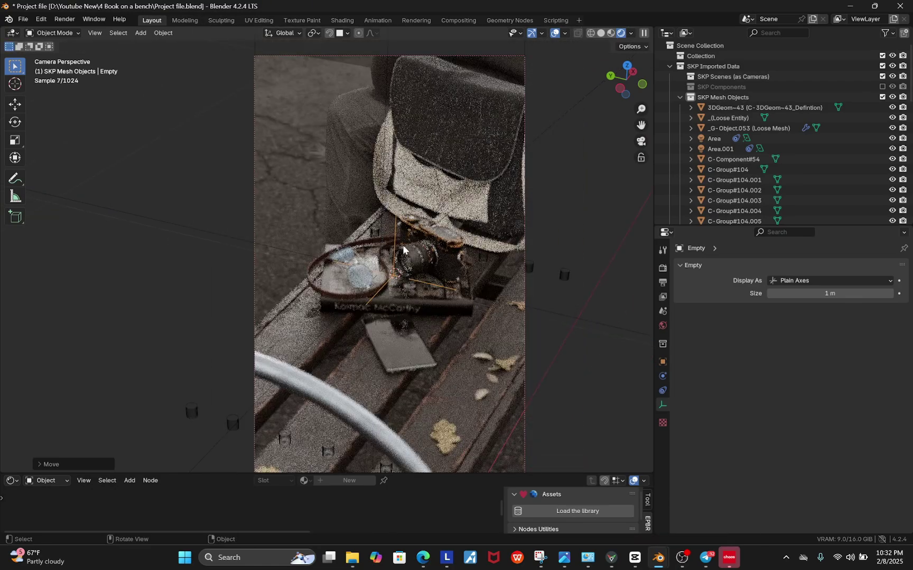
click(441, 87)
scroll(442, 89, up, 5)
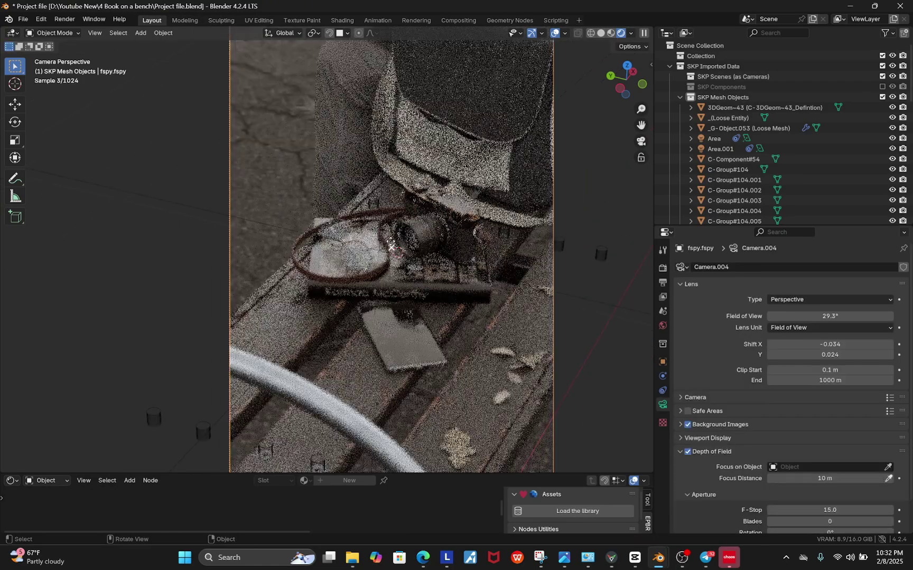
click(888, 467)
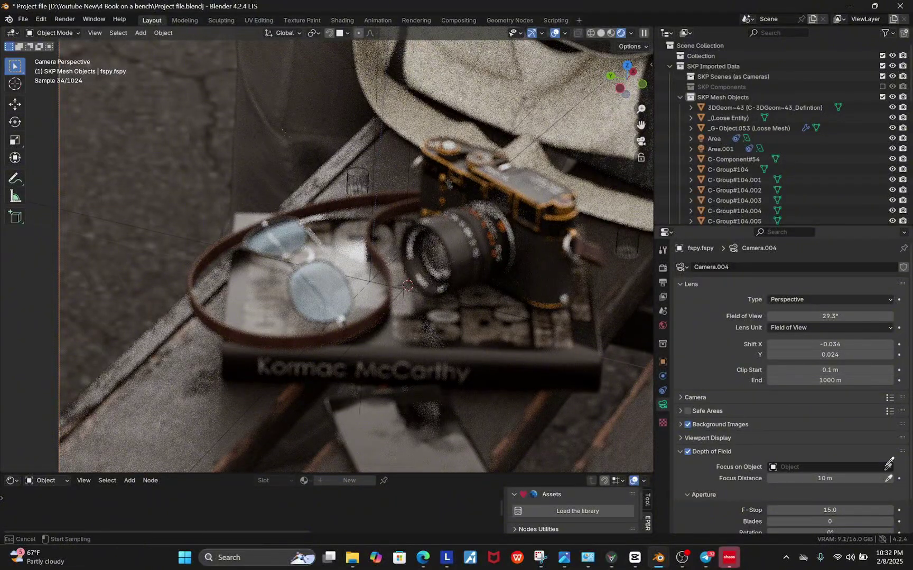
click(374, 279)
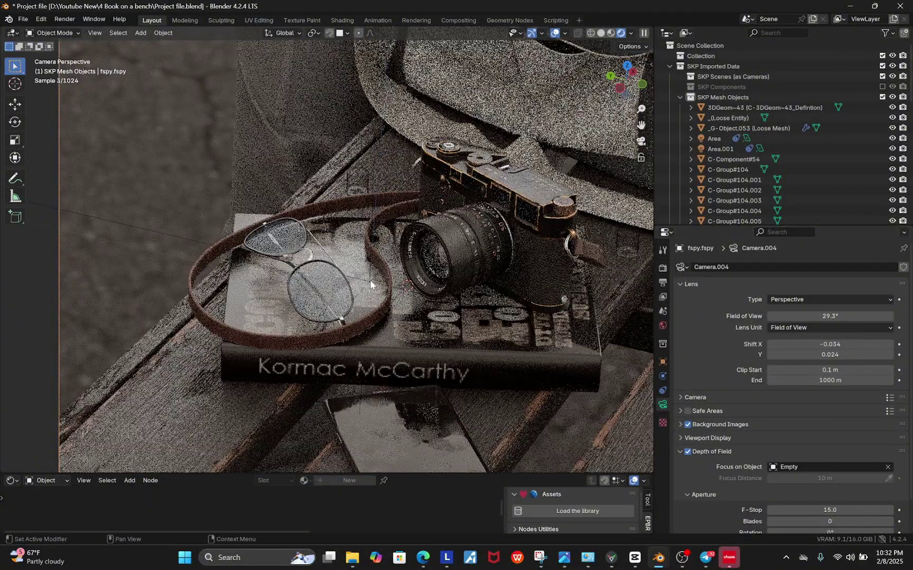
scroll(508, 335, down, 3)
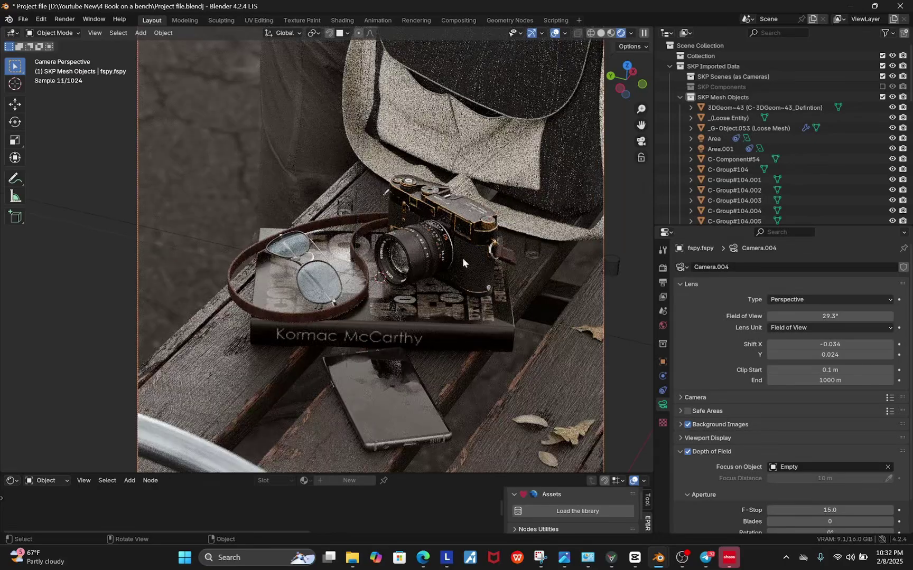
scroll(378, 275, up, 3)
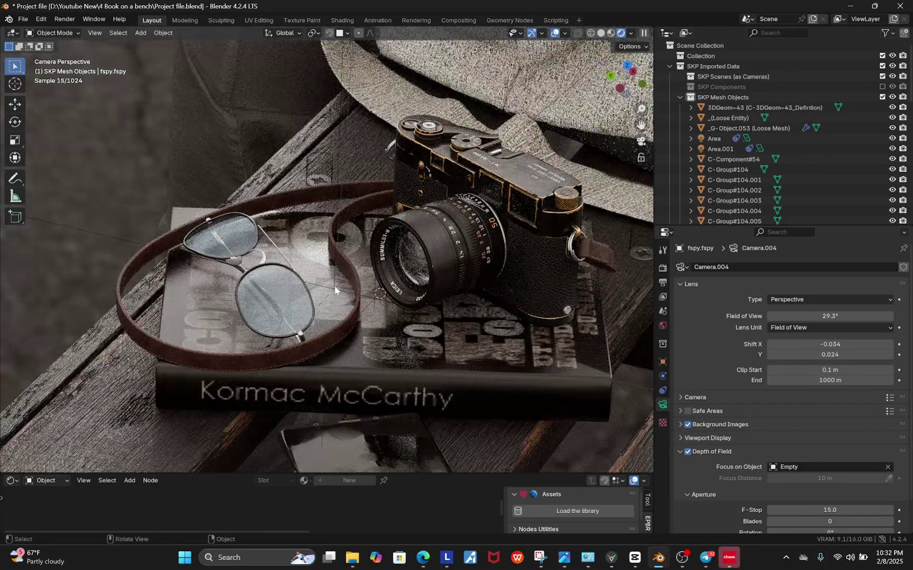
- Shift the plain-axes empty G-Object.001 slightly within the horizontal plane beside the vintage camera
click(337, 281)
scroll(367, 286, down, 3)
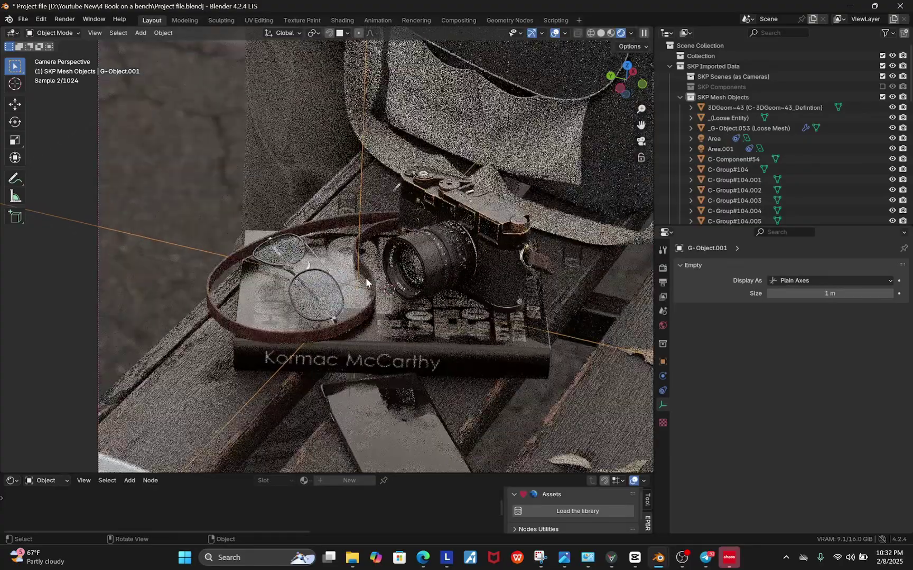
key(g)
key(shift+z)
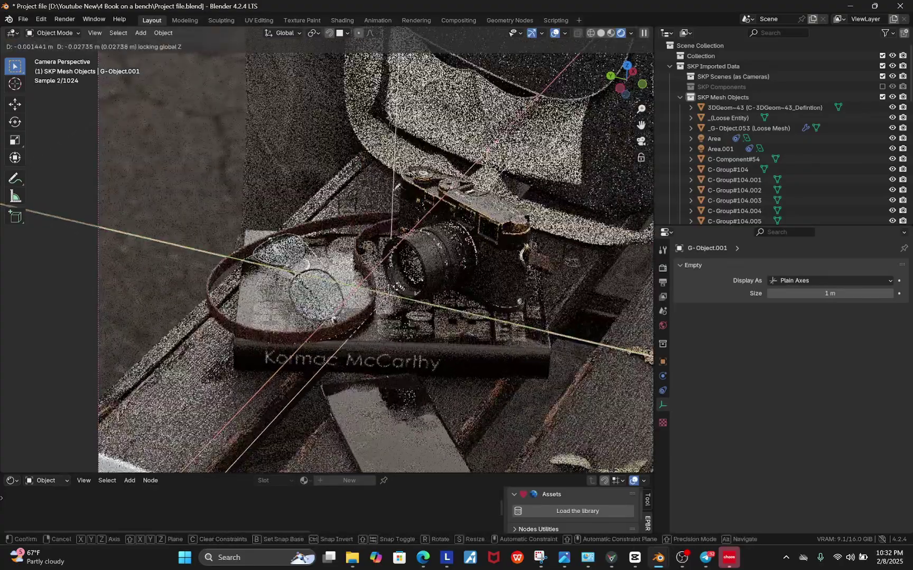
click(402, 279)
scroll(401, 281, down, 4)
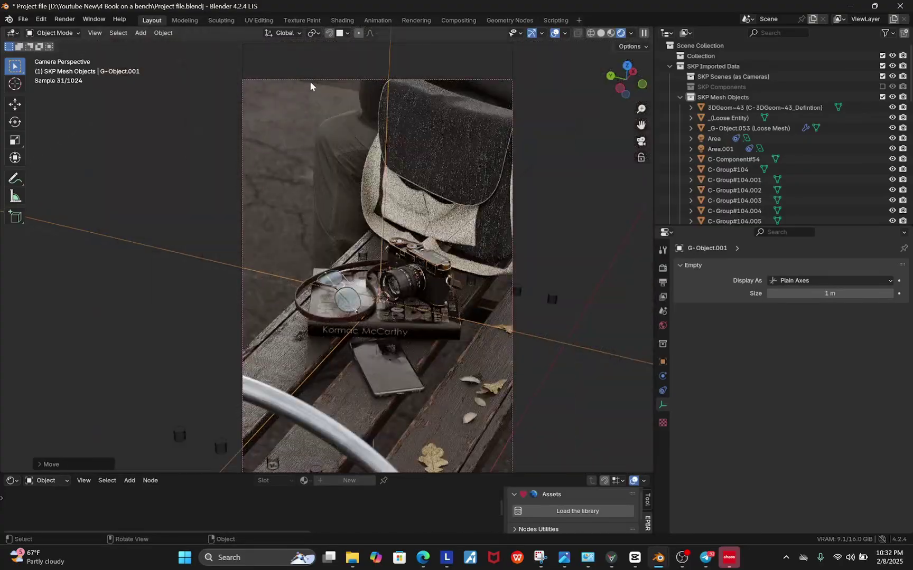
- Select the scene camera and review its Depth of Field aperture settings against the full camera frame
click(310, 80)
scroll(754, 477, down, 2)
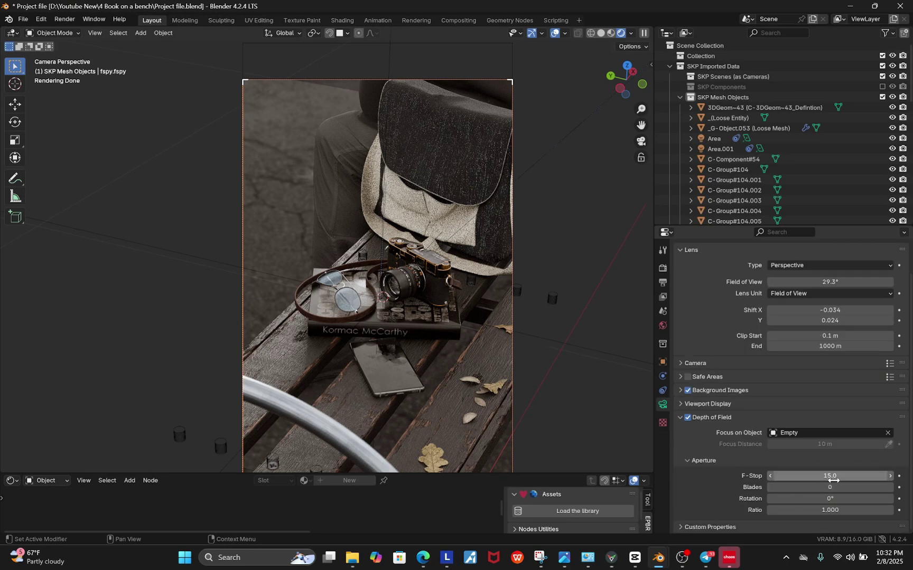
scroll(424, 163, down, 1)
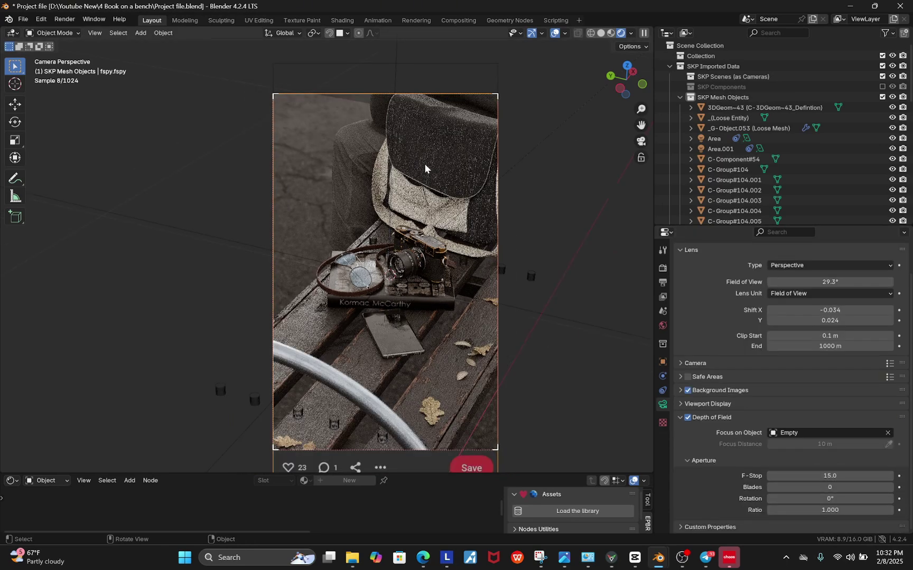
scroll(449, 260, up, 1)
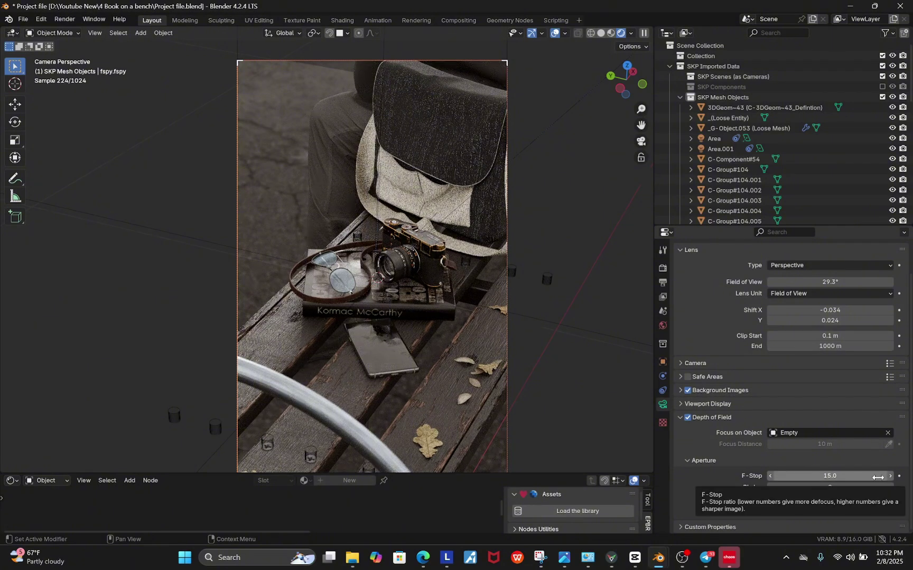
shift+middle_drag(543, 400, 527, 384)
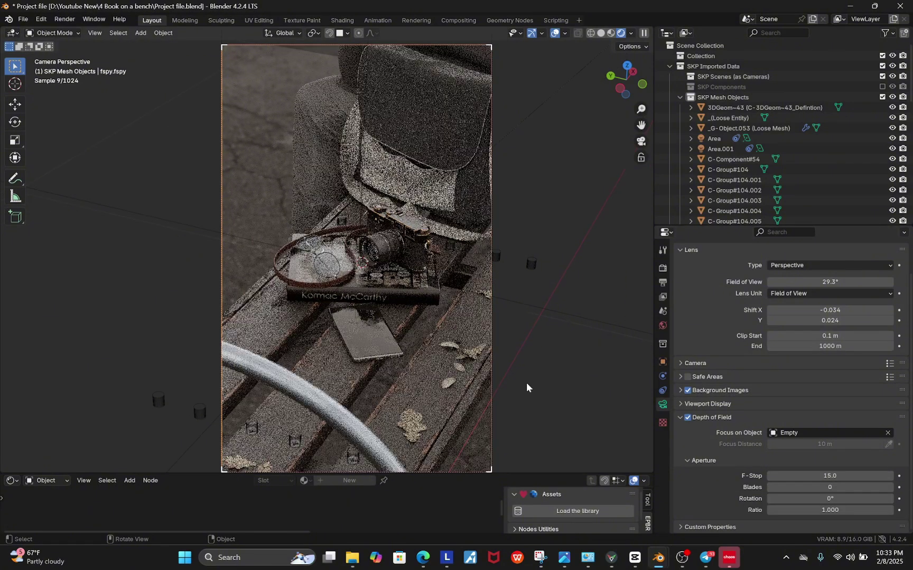
- Set the Cycles final render's maximum samples to 128
click(662, 268)
scroll(719, 278, up, 2)
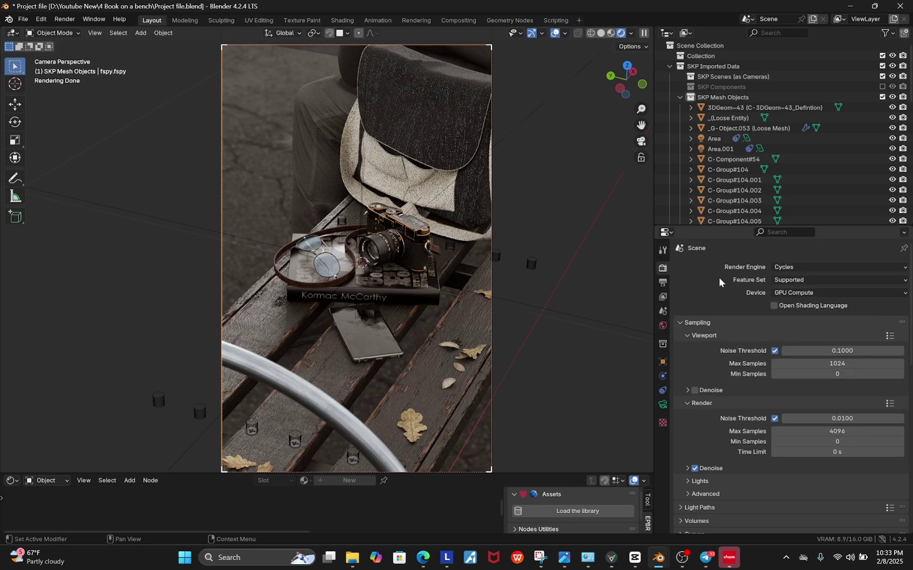
scroll(749, 331, down, 3)
scroll(759, 387, down, 1)
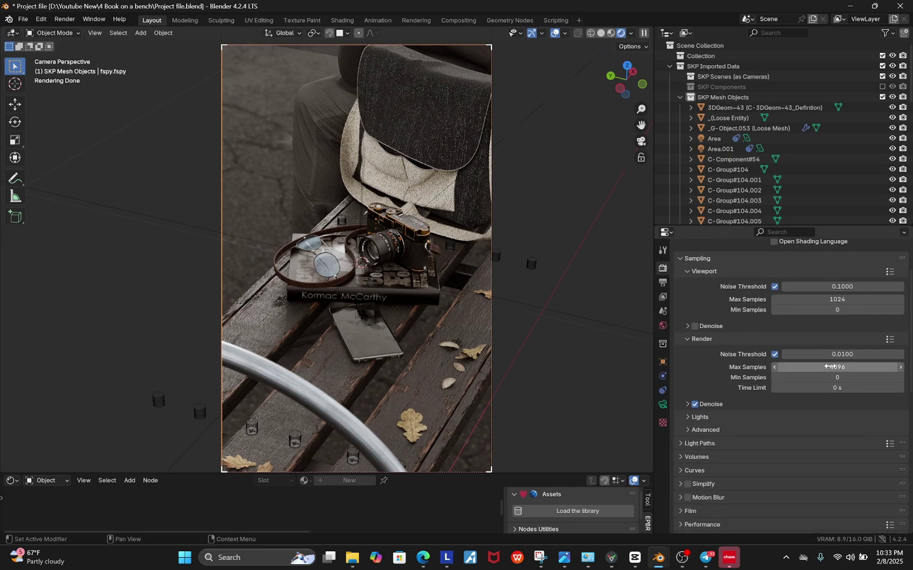
click(831, 366)
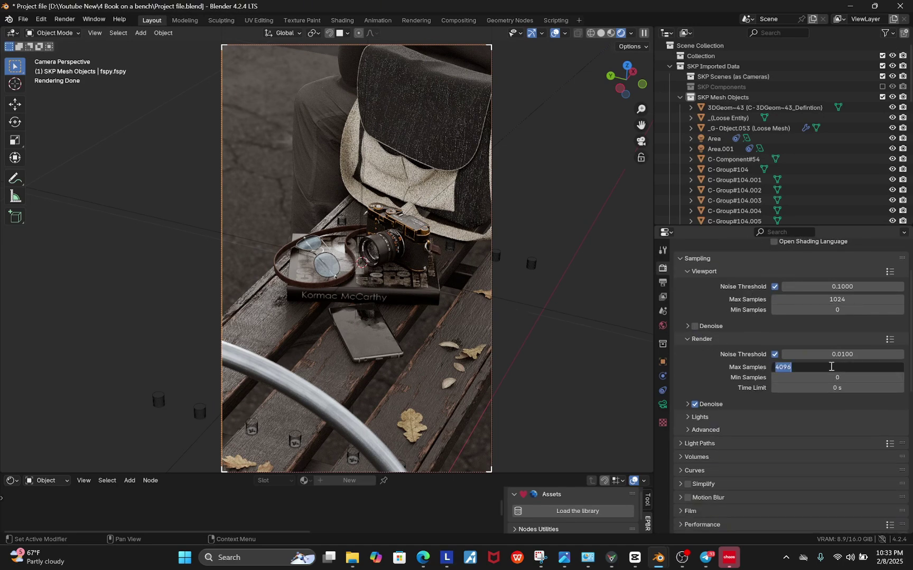
text(128)
key(Return)
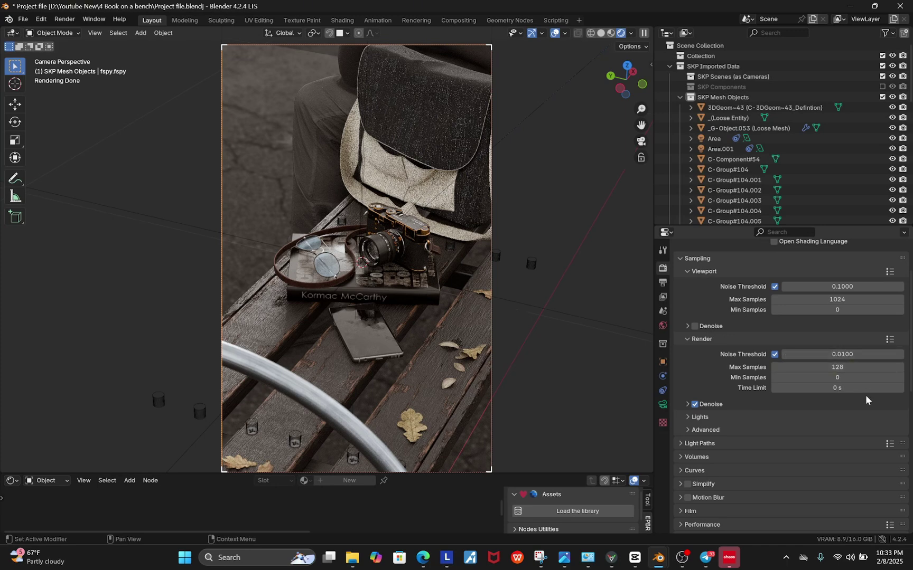
- Enable GPU use for the final render's OpenImageDenoise denoiser
scroll(770, 392, down, 2)
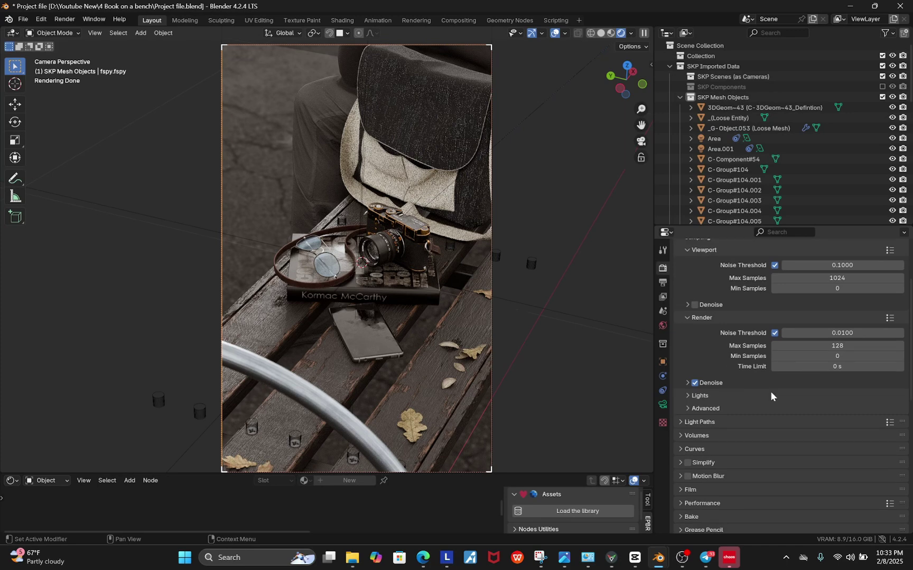
click(687, 362)
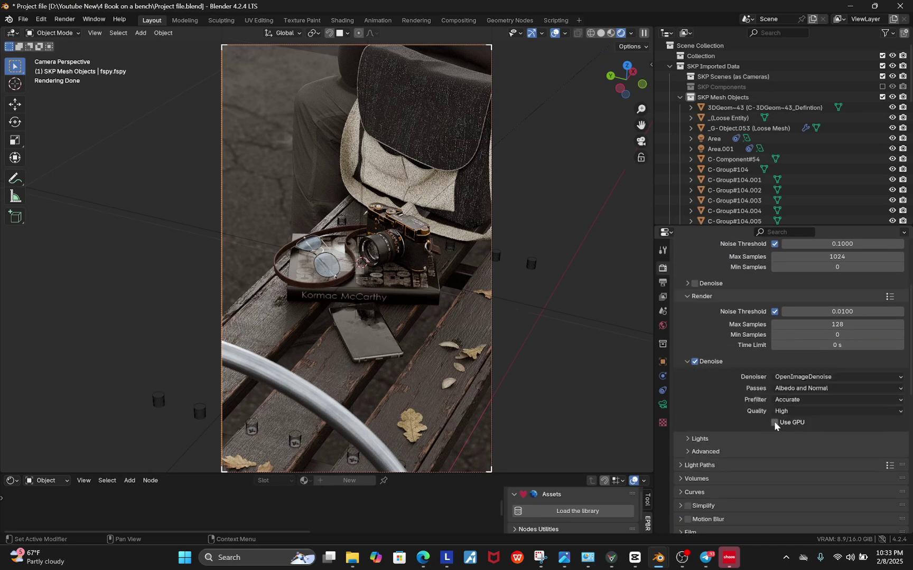
scroll(726, 392, down, 2)
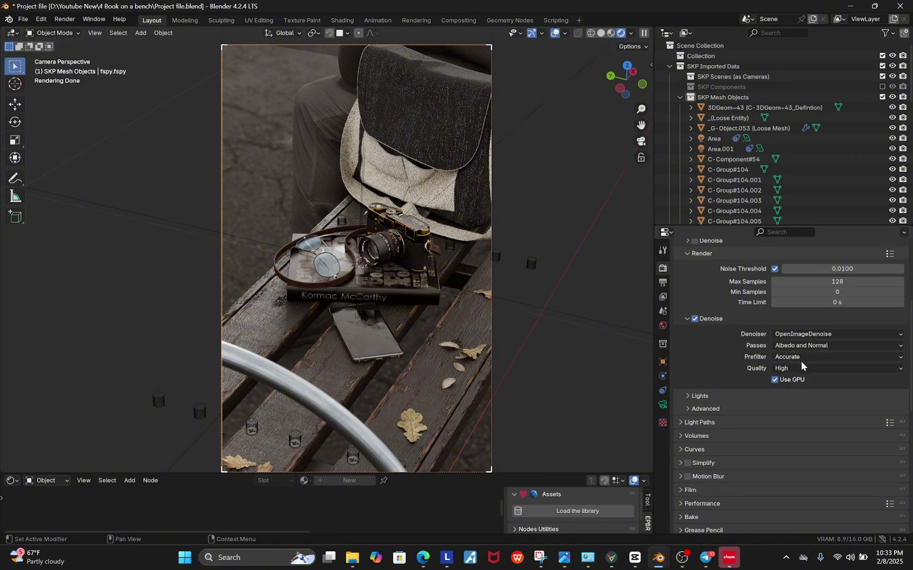
scroll(801, 361, down, 12)
scroll(782, 453, up, 10)
- Set the output resolution scale to 300%
click(663, 282)
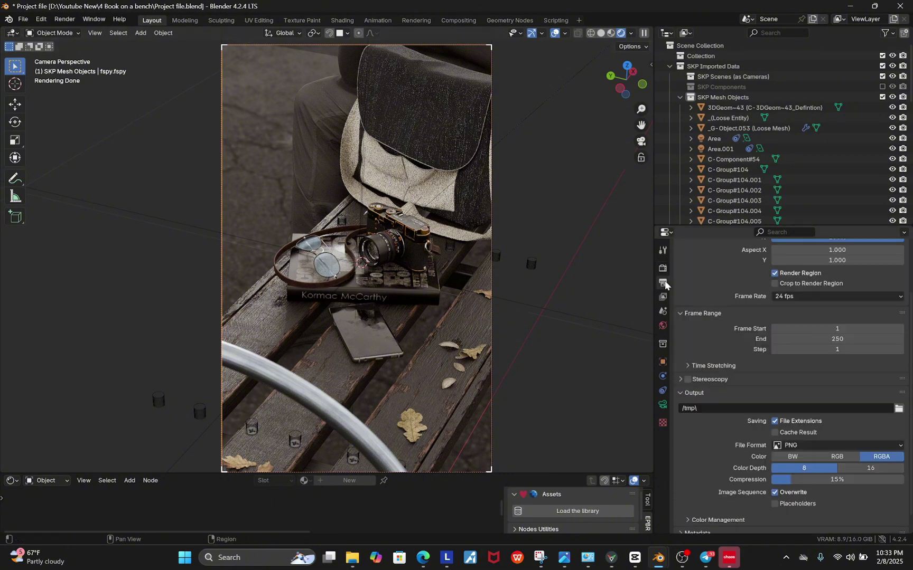
scroll(734, 346, up, 3)
click(839, 300)
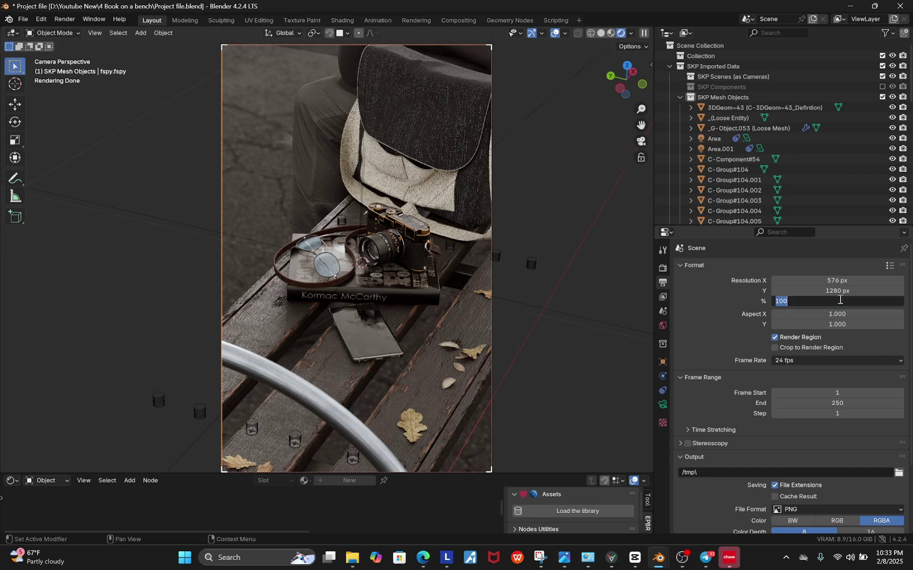
text(300)
key(Return)
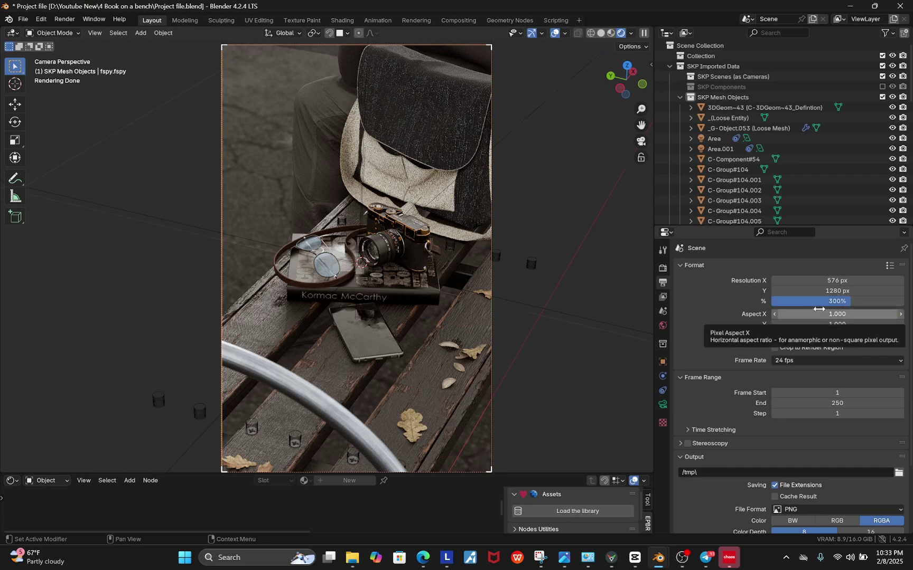
- Make a linked duplicate of the bag and place it horizontally away from the bench, near the metal ring
scroll(386, 156, down, 1)
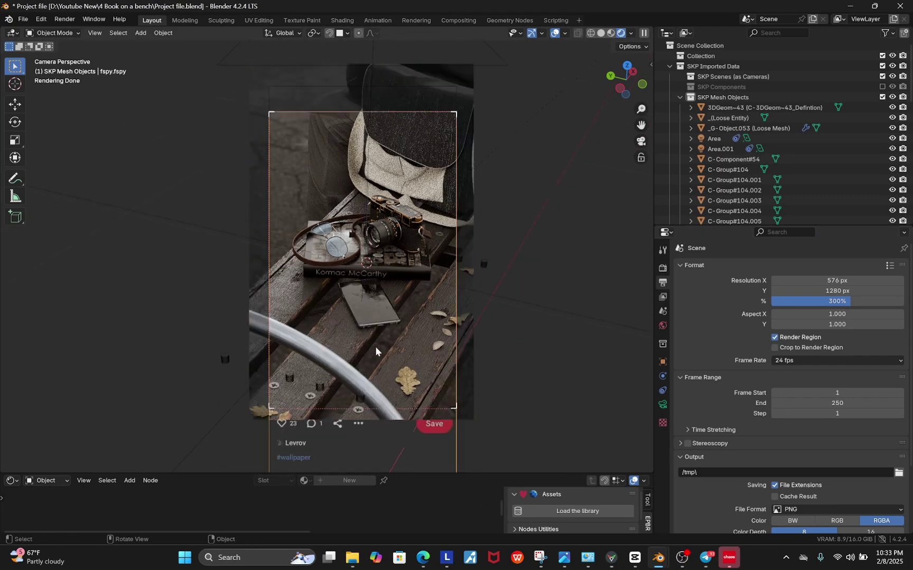
middle_drag(375, 347, 358, 158)
click(333, 171)
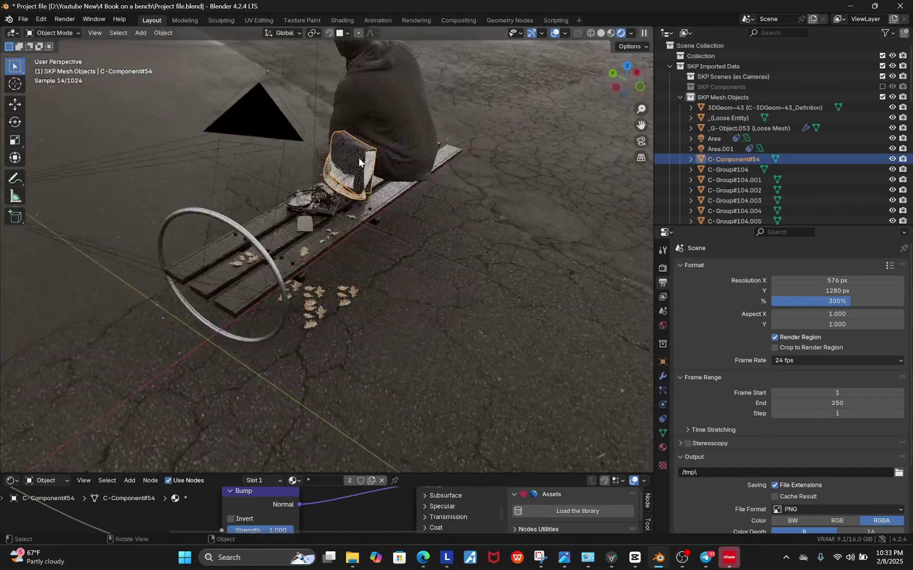
key(shift+d)
key(shift+z)
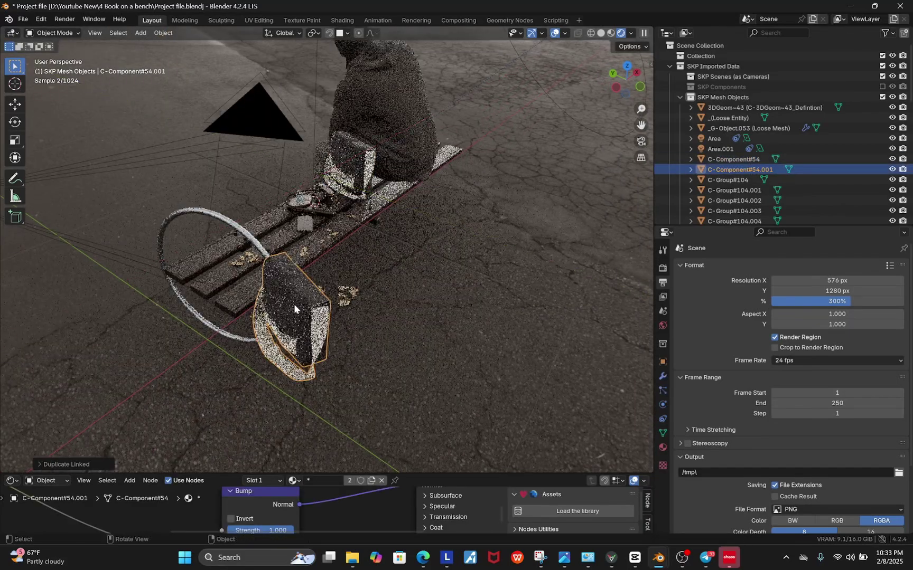
click(294, 303)
- Rotate the duplicate bag about 61° around the global Z axis and scale it to about twice its size
key(r)
key(z)
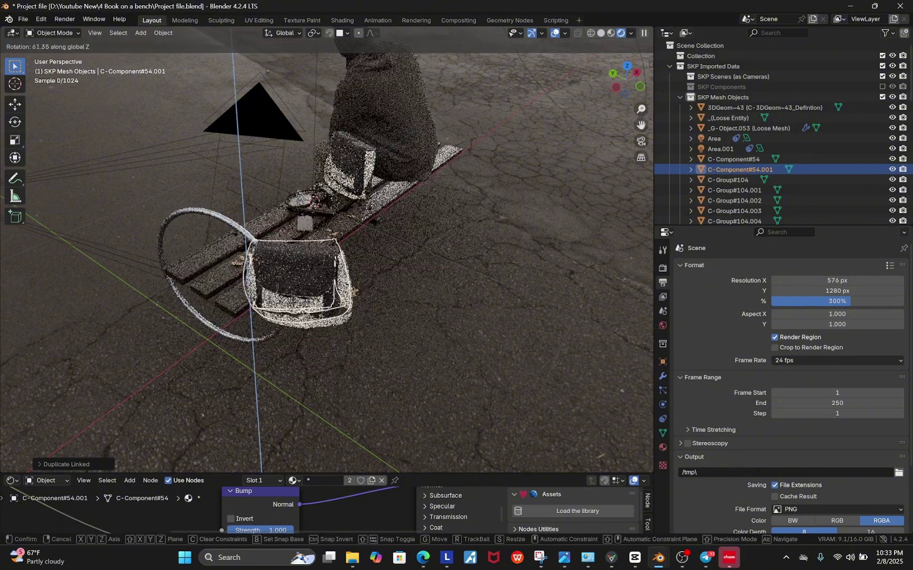
click(358, 231)
middle_drag(358, 231, 356, 251)
key(s)
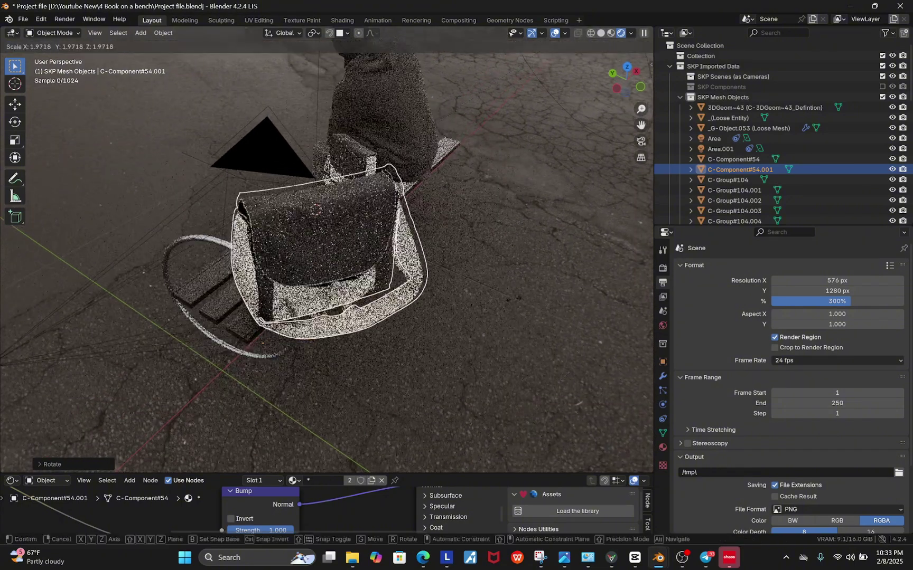
click(433, 263)
- Move the enlarged duplicate bag within the horizontal plane to stand beside the bench end near the metal ring
key(g)
middle_drag(433, 263, 412, 241)
key(shift+z)
click(441, 322)
scroll(440, 322, down, 5)
- Turn off the duplicate bag's Camera, Diffuse, Glossy, Transmission and Volume Scatter ray visibility, leaving only Shadow
click(662, 362)
scroll(764, 377, down, 2)
scroll(762, 376, down, 8)
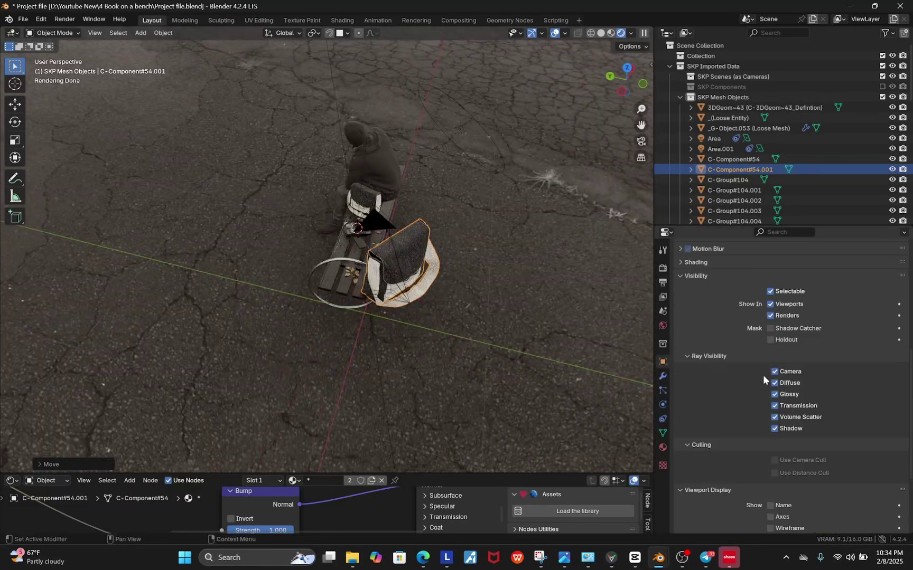
drag(800, 371, 788, 417)
- From the scene camera's view, reposition the shadow-only duplicate bag within the horizontal plane to adjust its shadow on the bench
middle_drag(479, 322, 461, 324)
scroll(370, 290, up, 5)
key(KP_0)
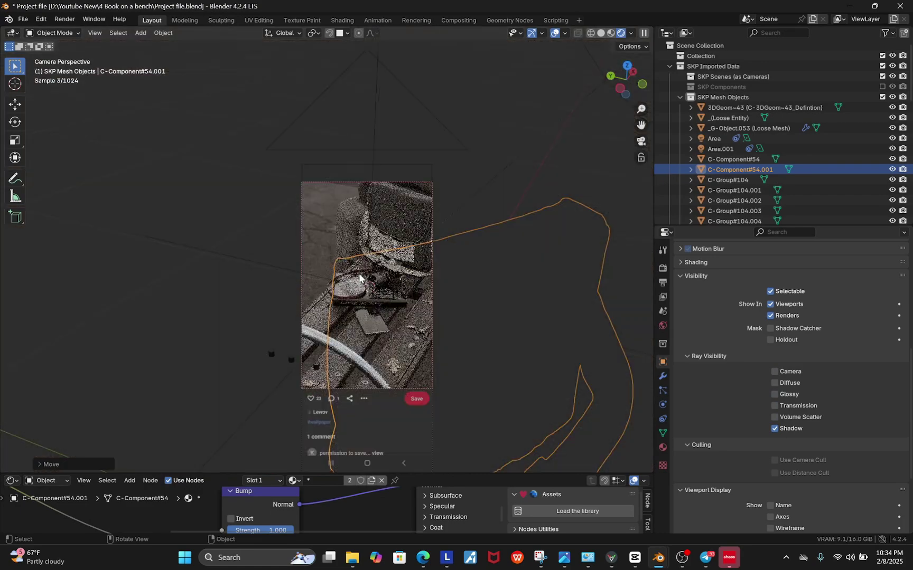
scroll(370, 275, up, 2)
key(g)
key(shift+z)
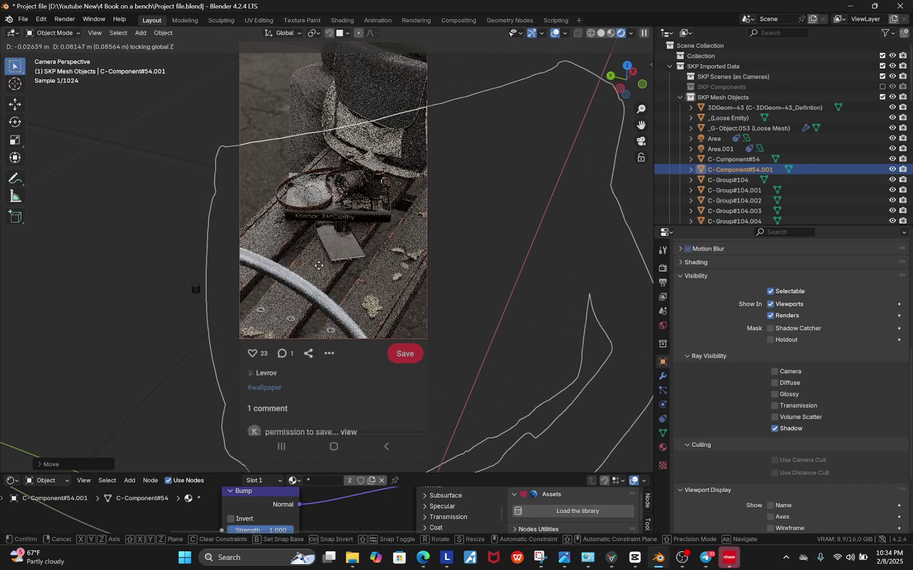
click(171, 320)
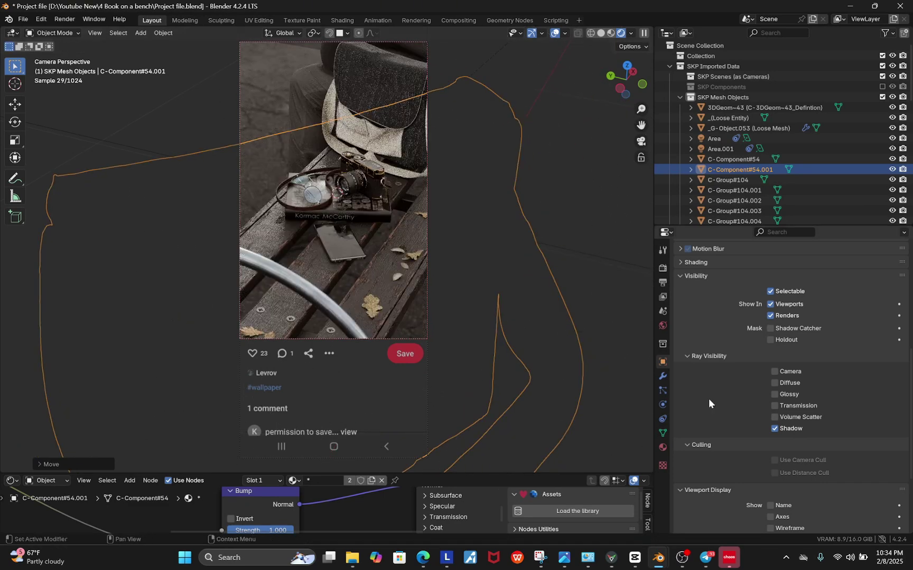
- Re-enable the duplicate bag's Diffuse and Glossy ray visibility and shift it horizontally to tune the reflection on the metal ring
click(787, 383)
click(787, 394)
key(g)
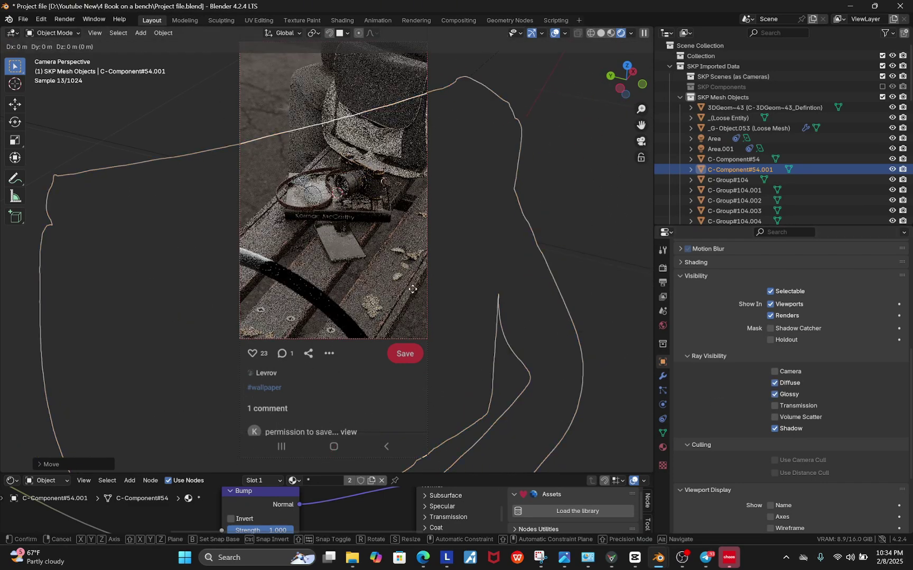
key(shift+z)
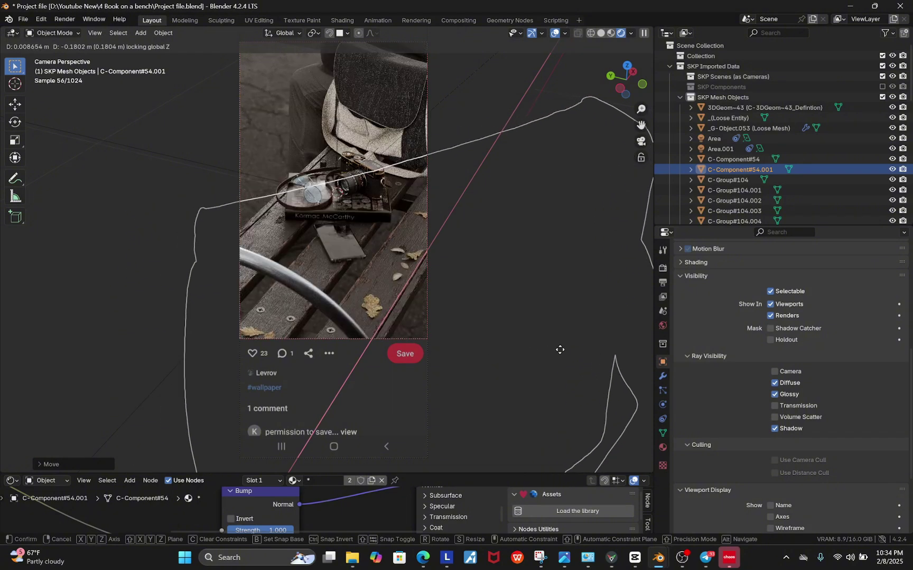
click(604, 390)
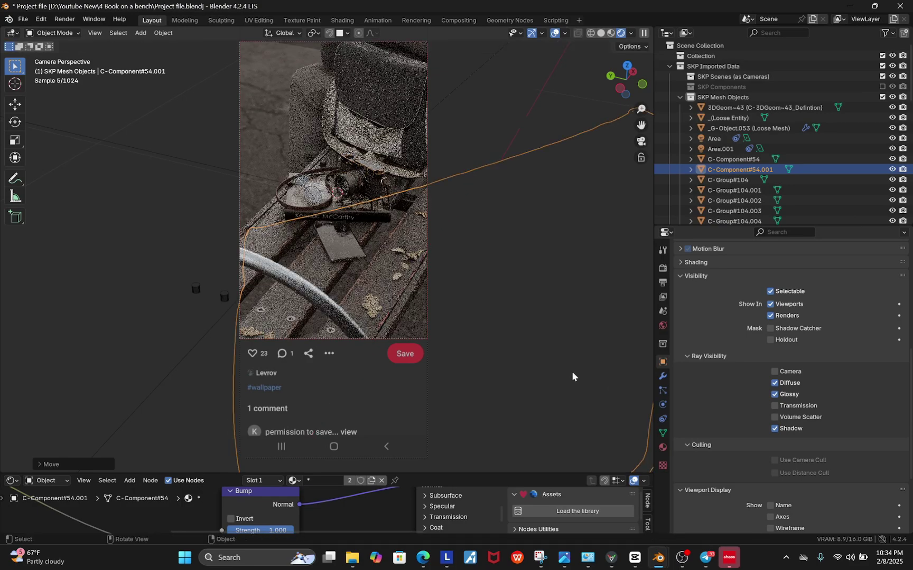
- Adjust the duplicate bag's height slightly along the global Z axis
scroll(354, 286, down, 3)
middle_drag(354, 286, 351, 260)
scroll(350, 260, down, 3)
key(g)
key(z)
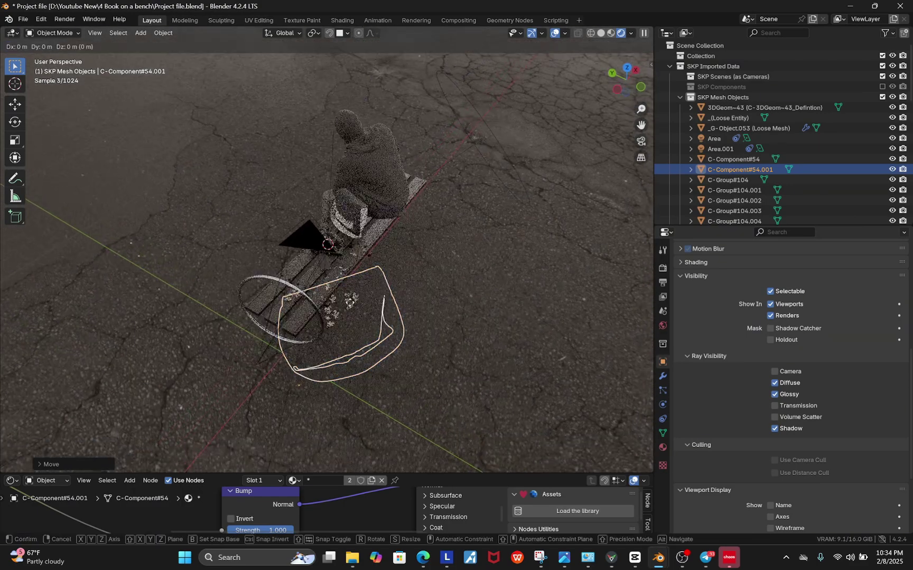
click(351, 304)
- Return to the scene camera's view, check the framing and start rendering the still image
key(KP_0)
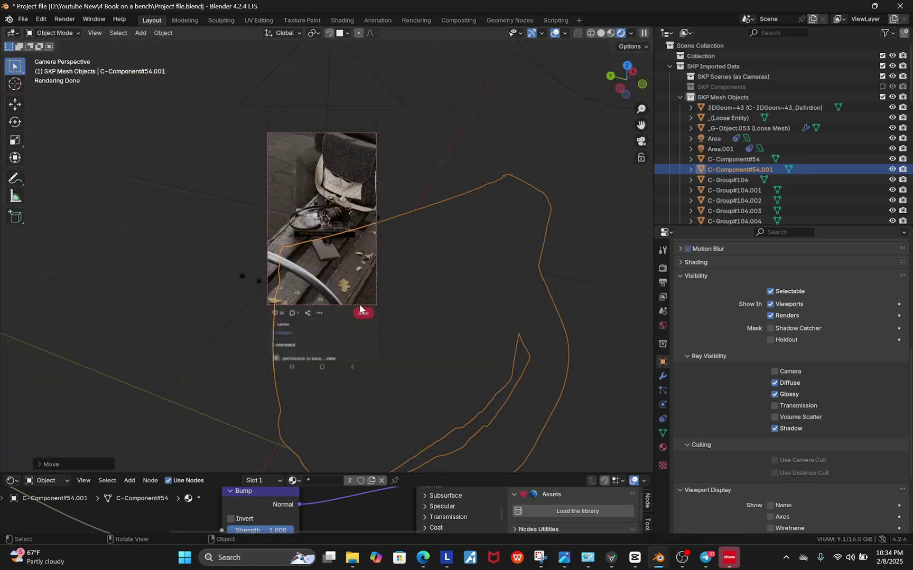
scroll(238, 179, up, 2)
scroll(312, 191, up, 3)
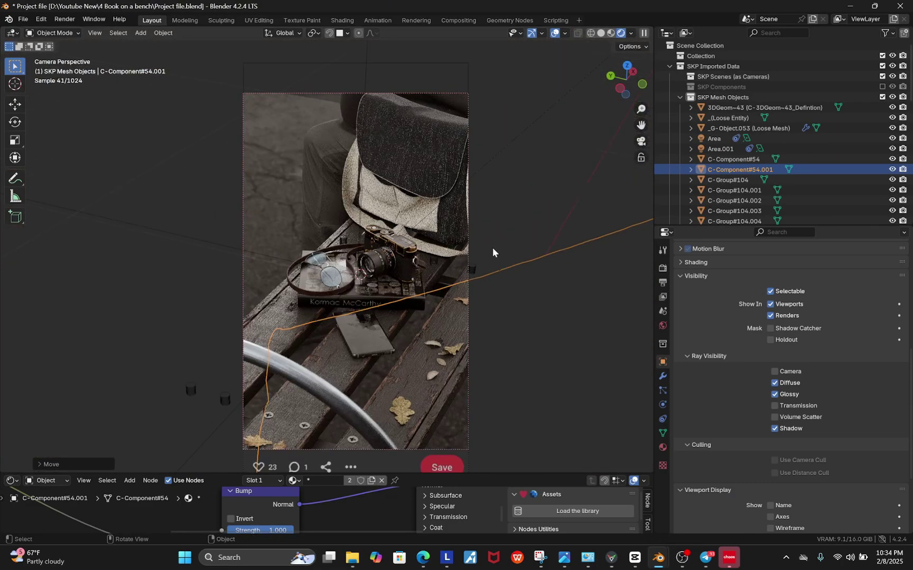
scroll(488, 350, up, 1)
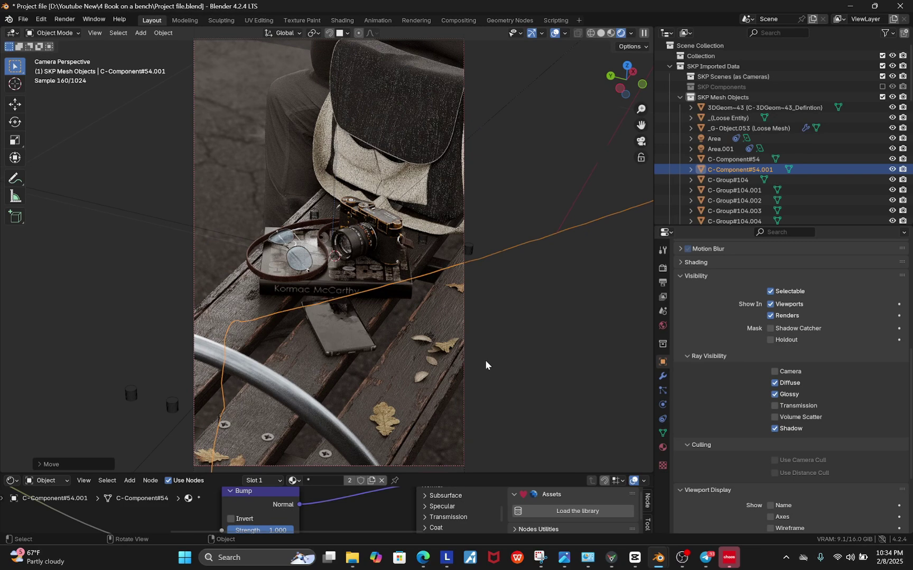
click(64, 19)
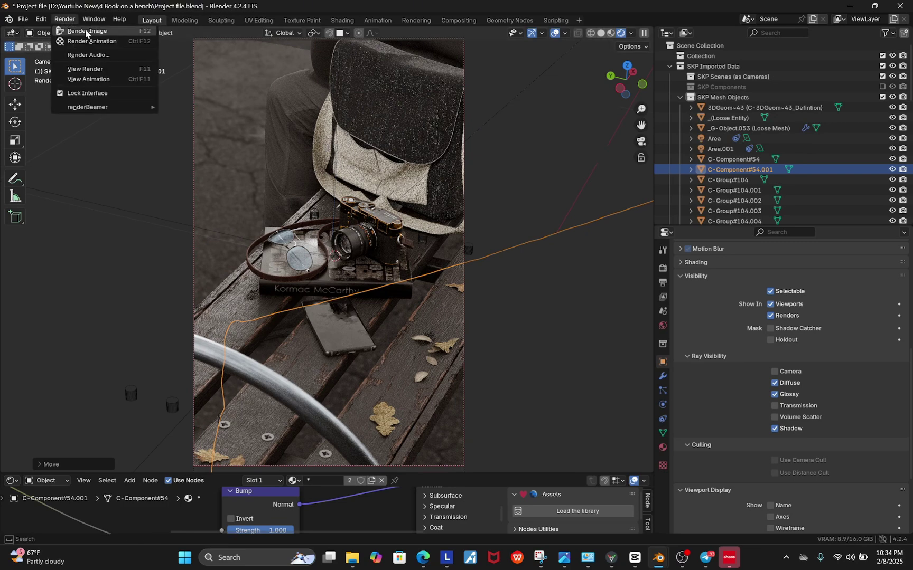